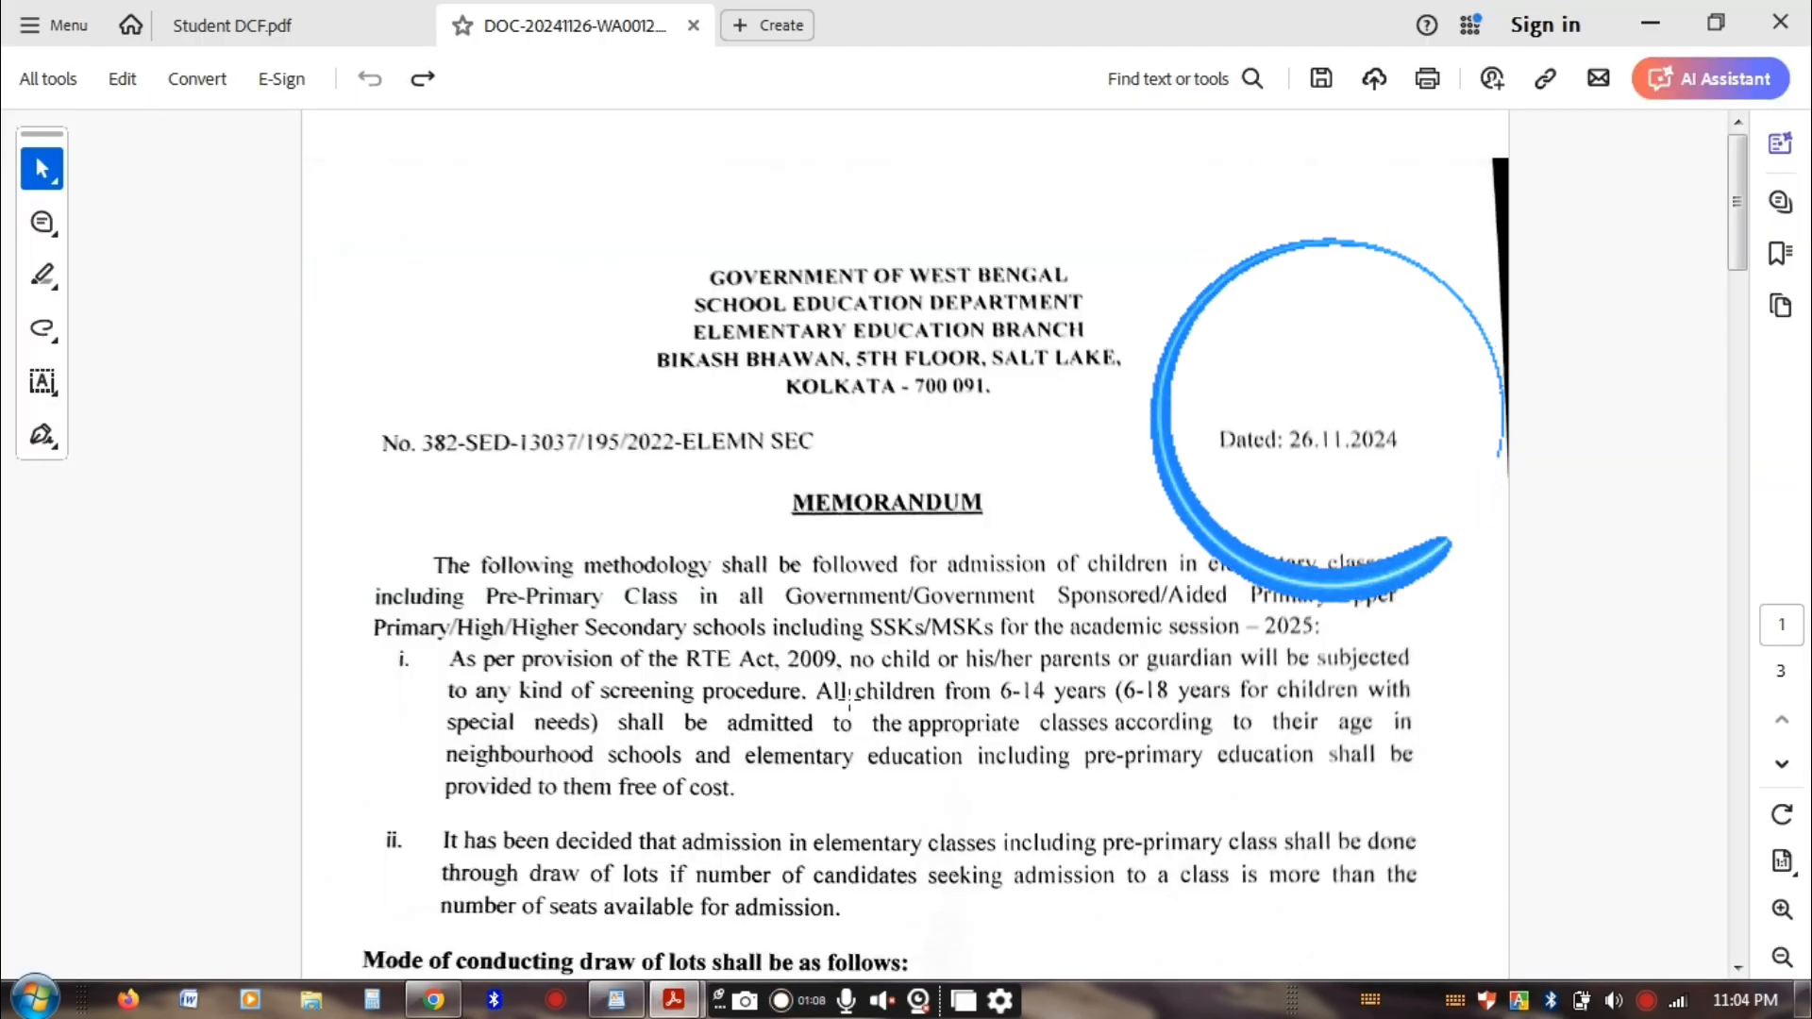
Highlight in orange the first paragraph of clause iii, covering pre-primary age and admission of children aged 6-14 years
scroll(849, 698, "down", 6)
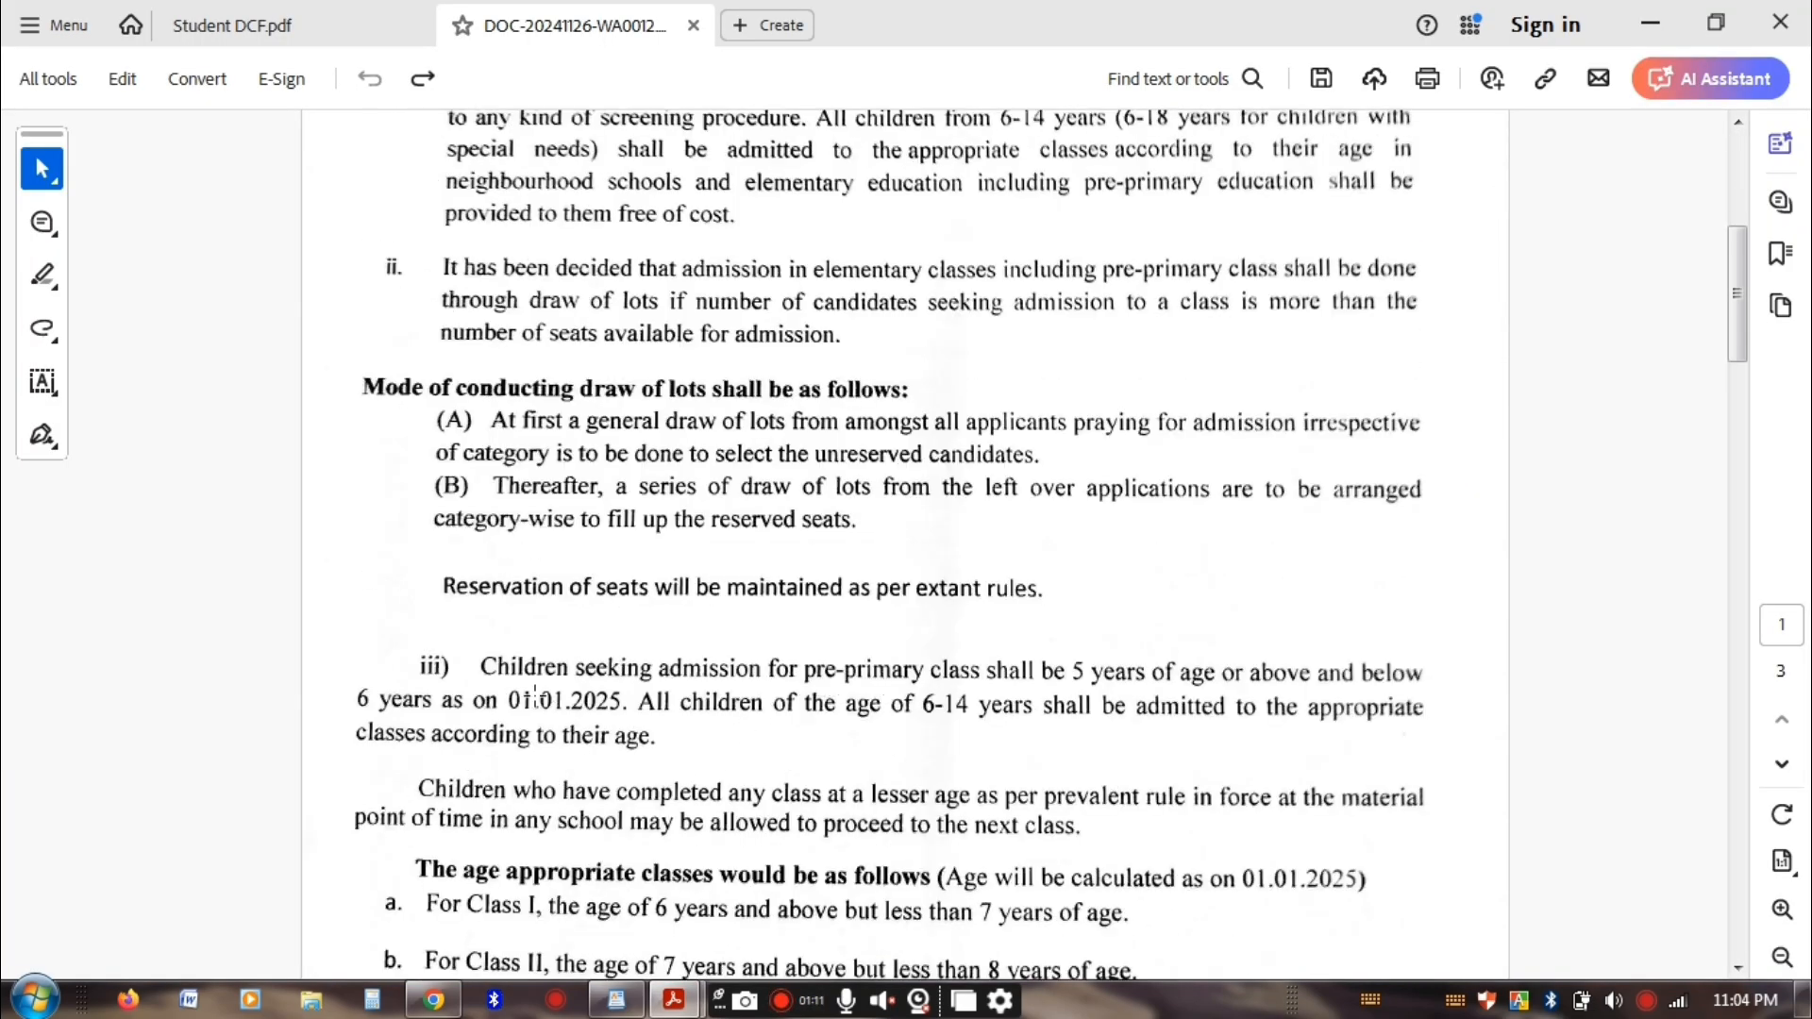
left_click_drag(449, 644, 645, 681)
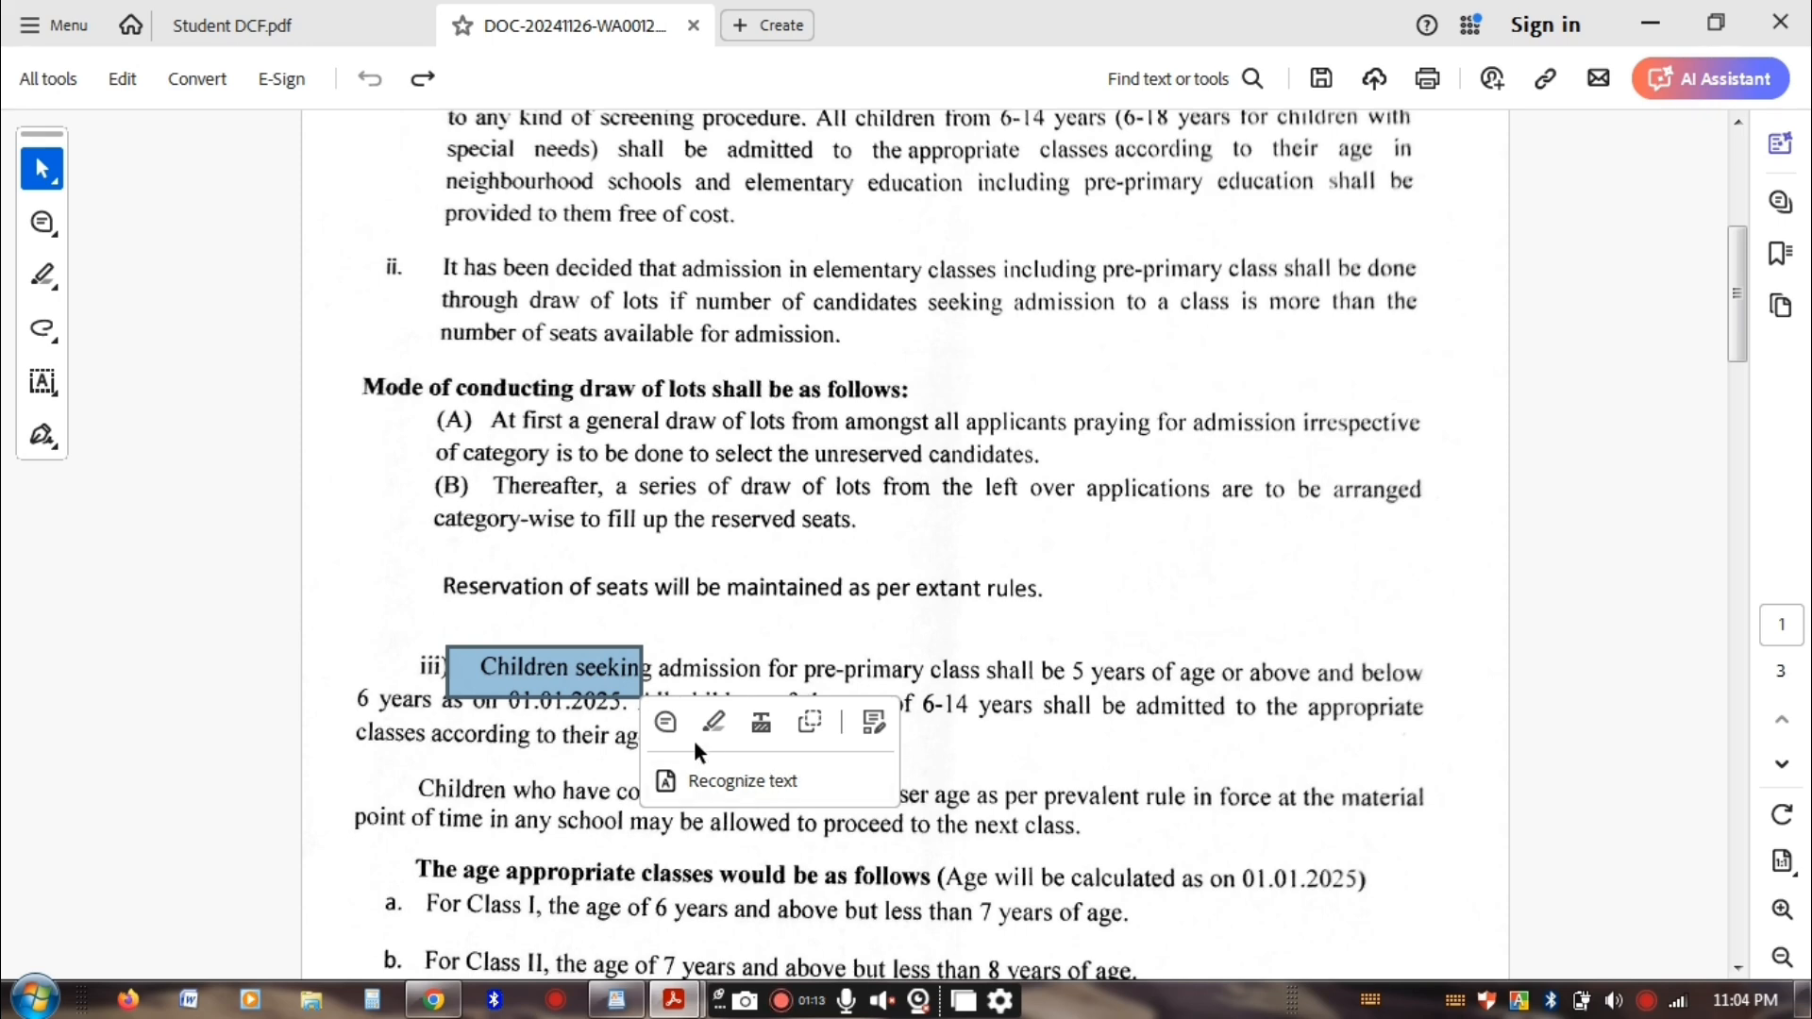
left_click(714, 722)
left_click_drag(481, 668, 1433, 670)
left_click_drag(364, 697, 1437, 704)
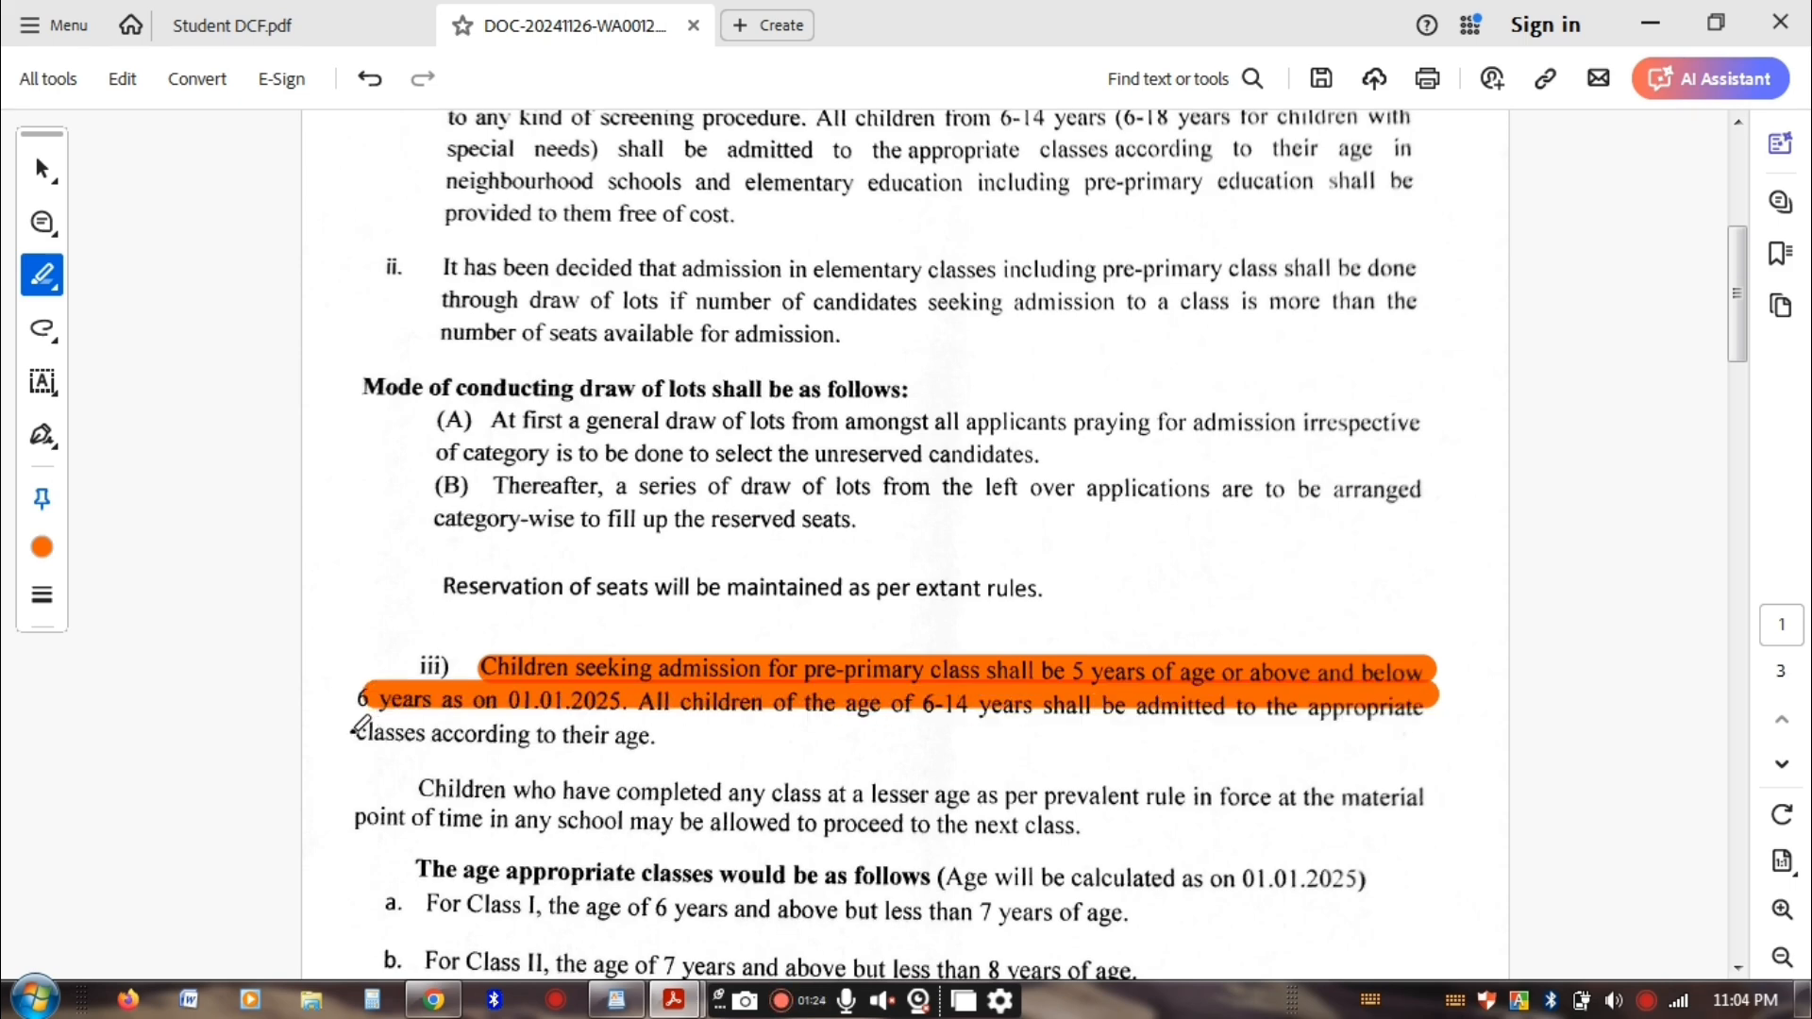
left_click_drag(360, 732, 667, 743)
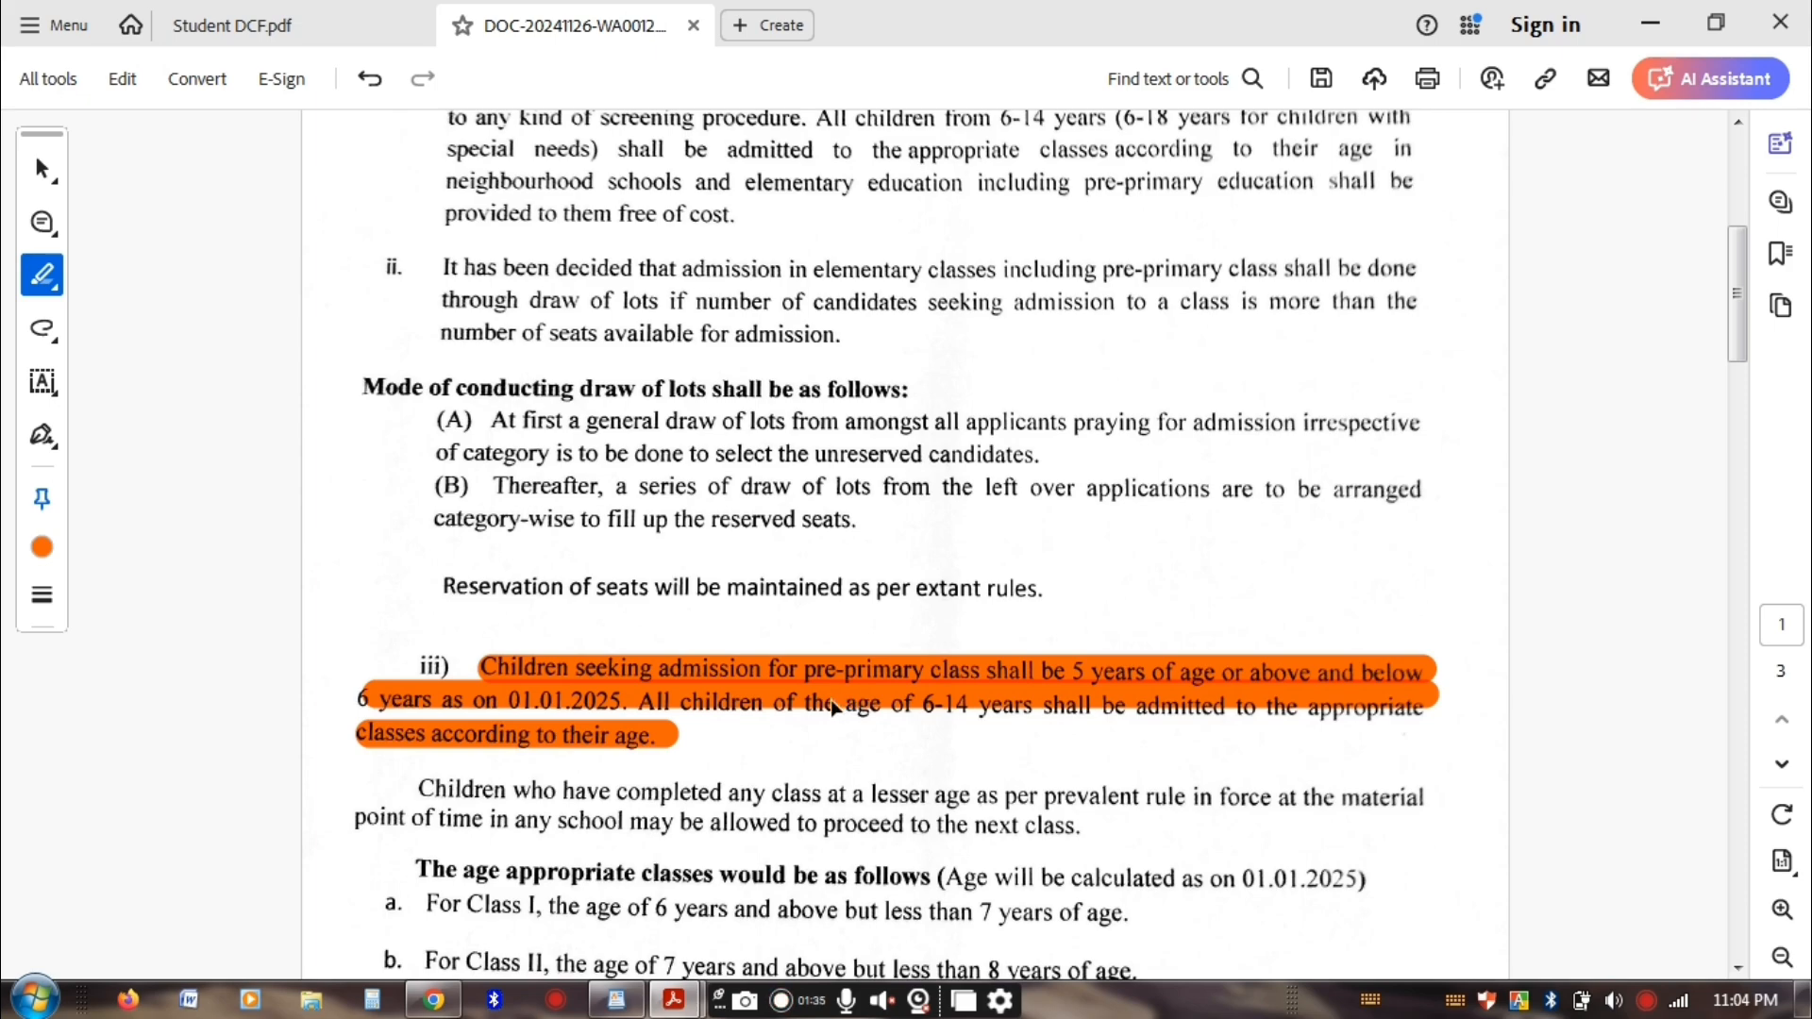
Highlight in orange the page 2 sentence about the four-month age relaxation for admission of underaged children
scroll(835, 707, "down", 5)
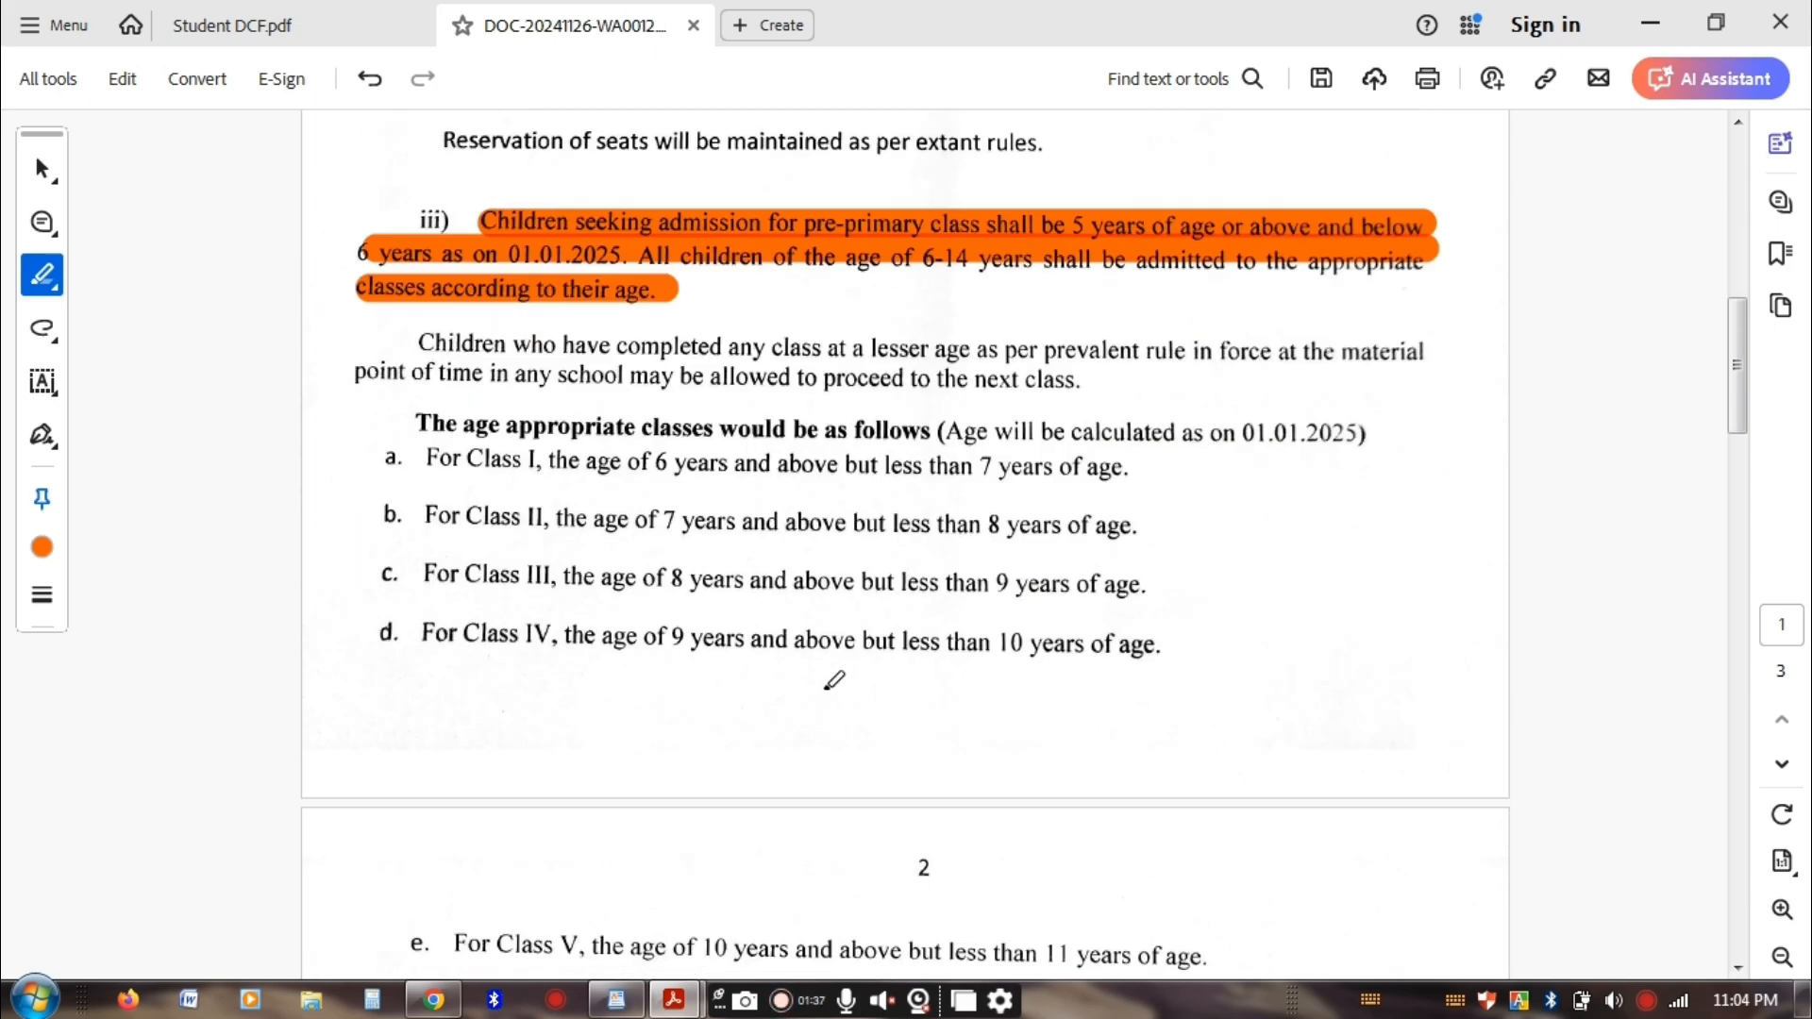
scroll(834, 679, "down", 7)
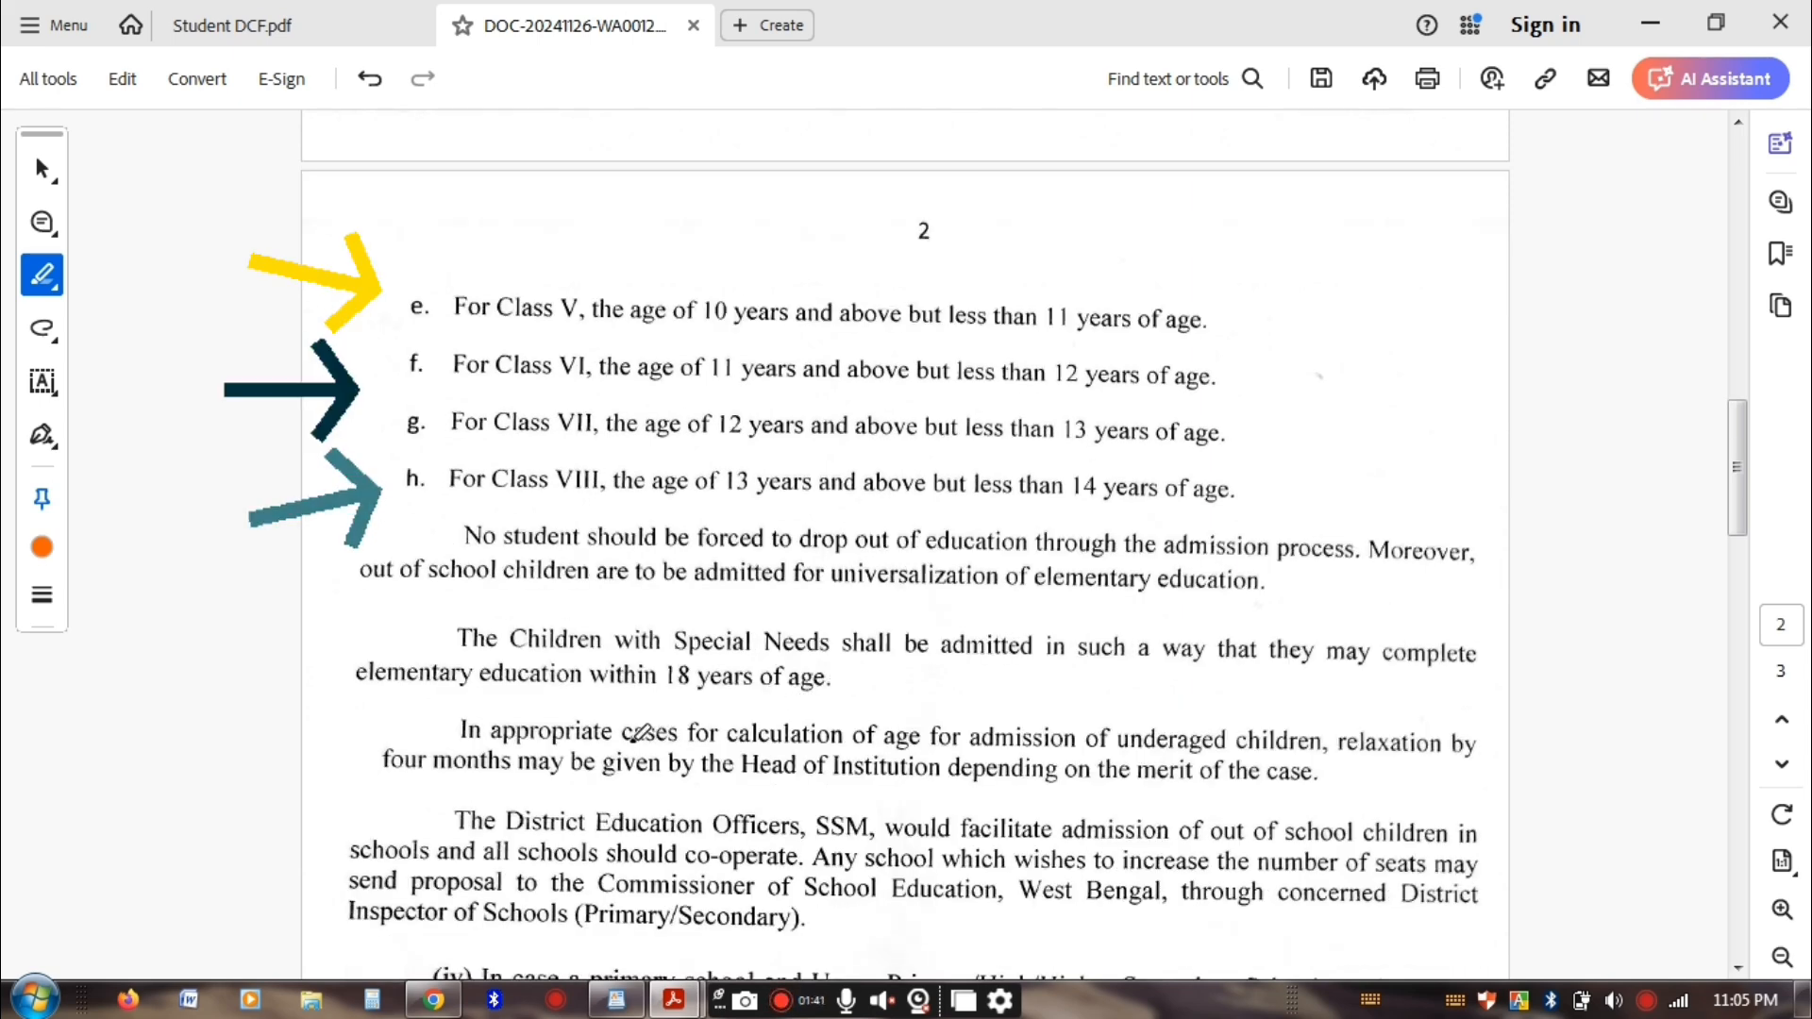
mouse_move(458, 731)
left_mouse_down()
mouse_move(1153, 725)
mouse_move(1475, 743)
left_mouse_up()
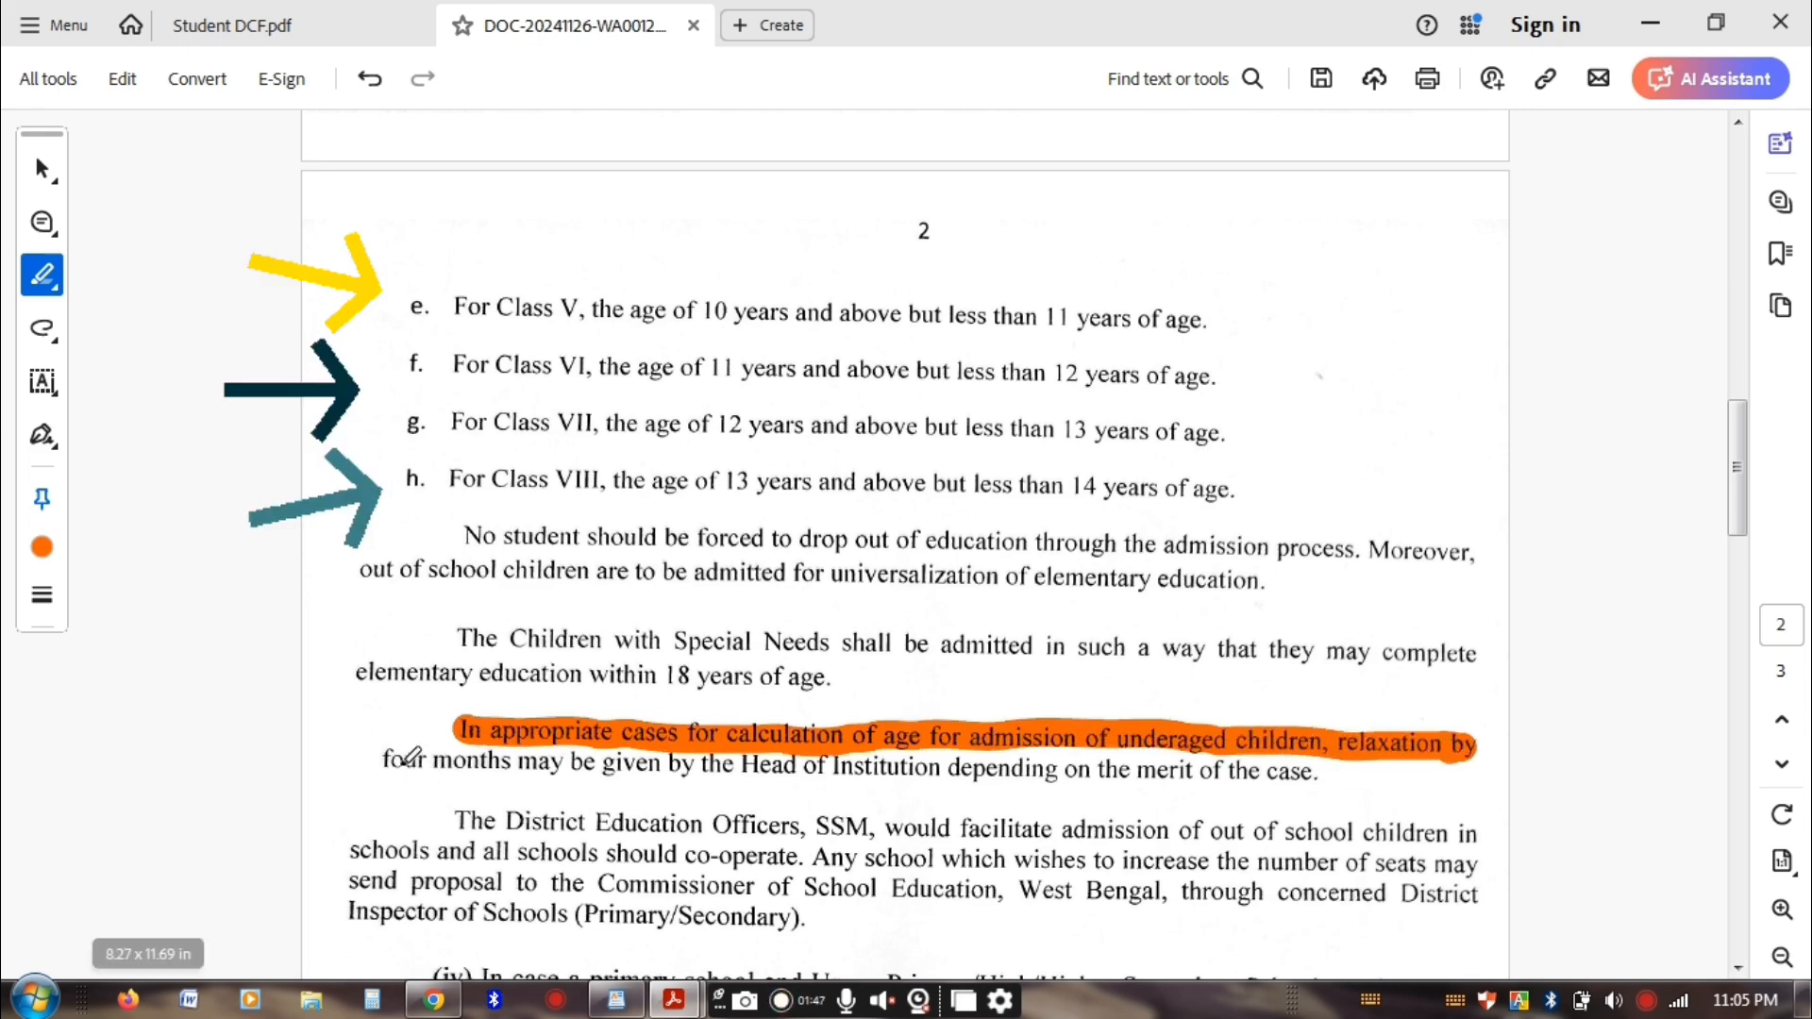
left_click_drag(387, 758, 1326, 769)
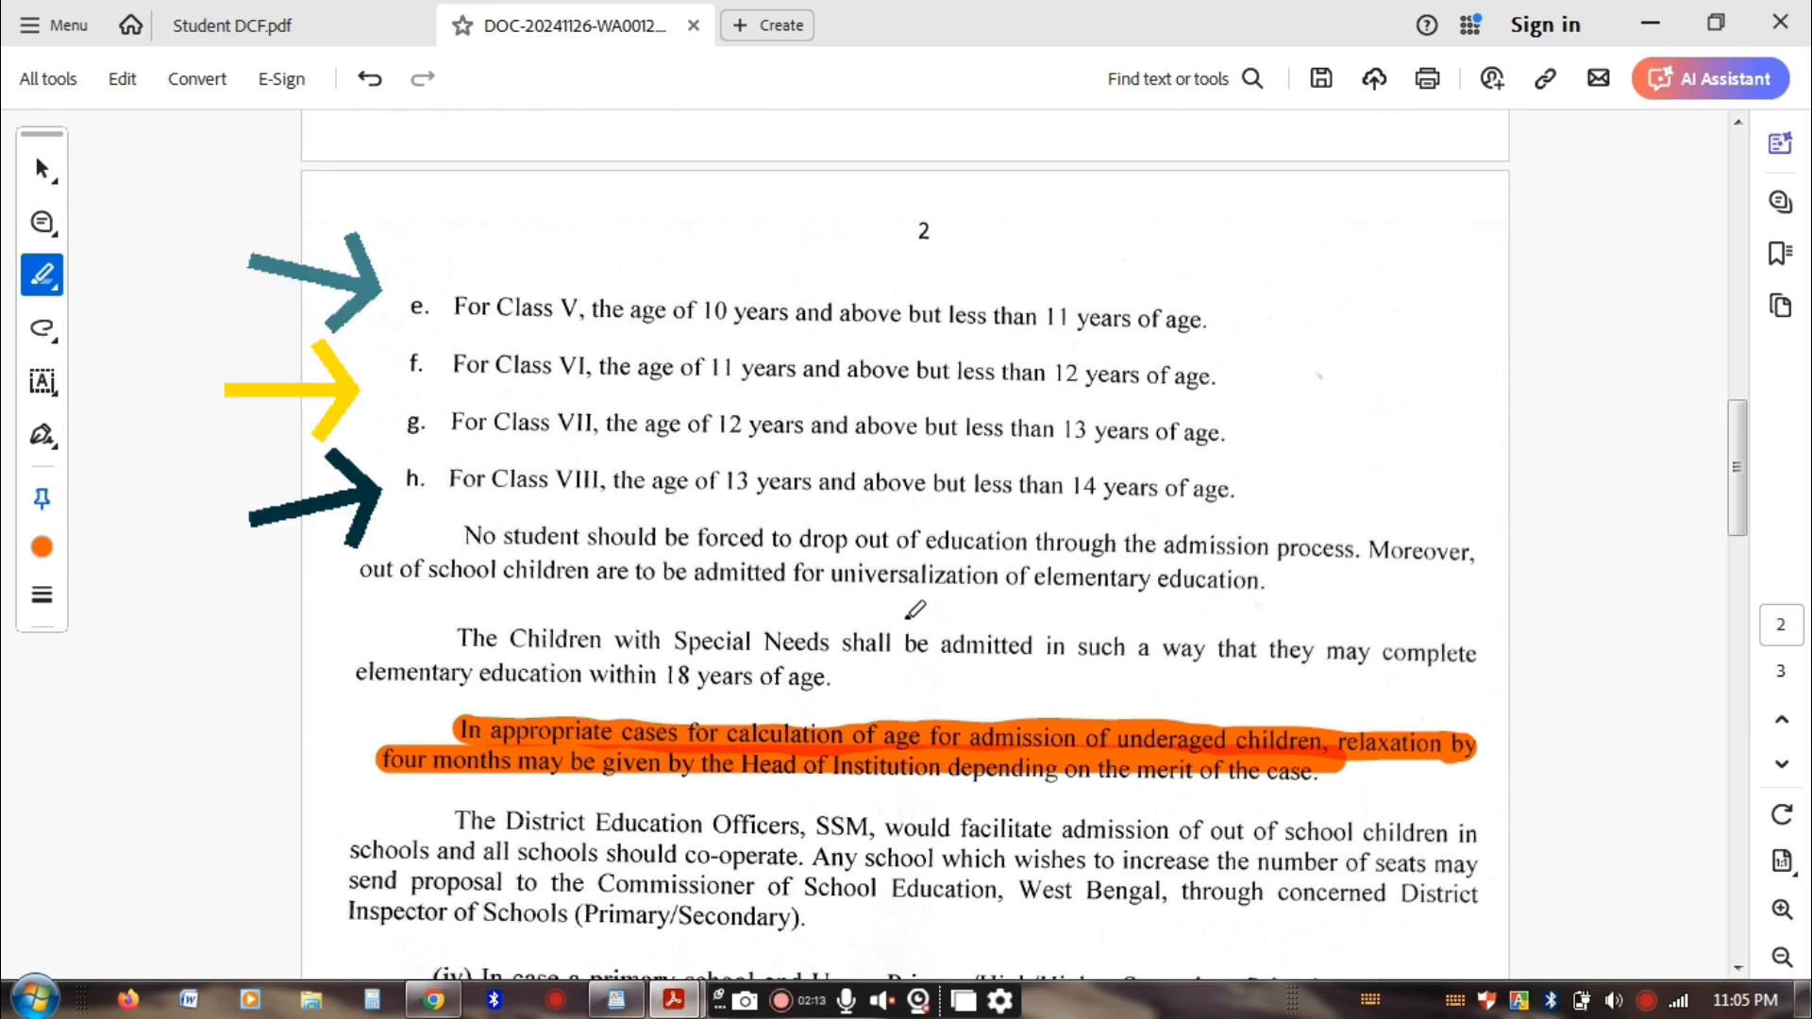
Switch to the Student DCF.pdf document in Acrobat to examine the data capture form
left_click(1660, 23)
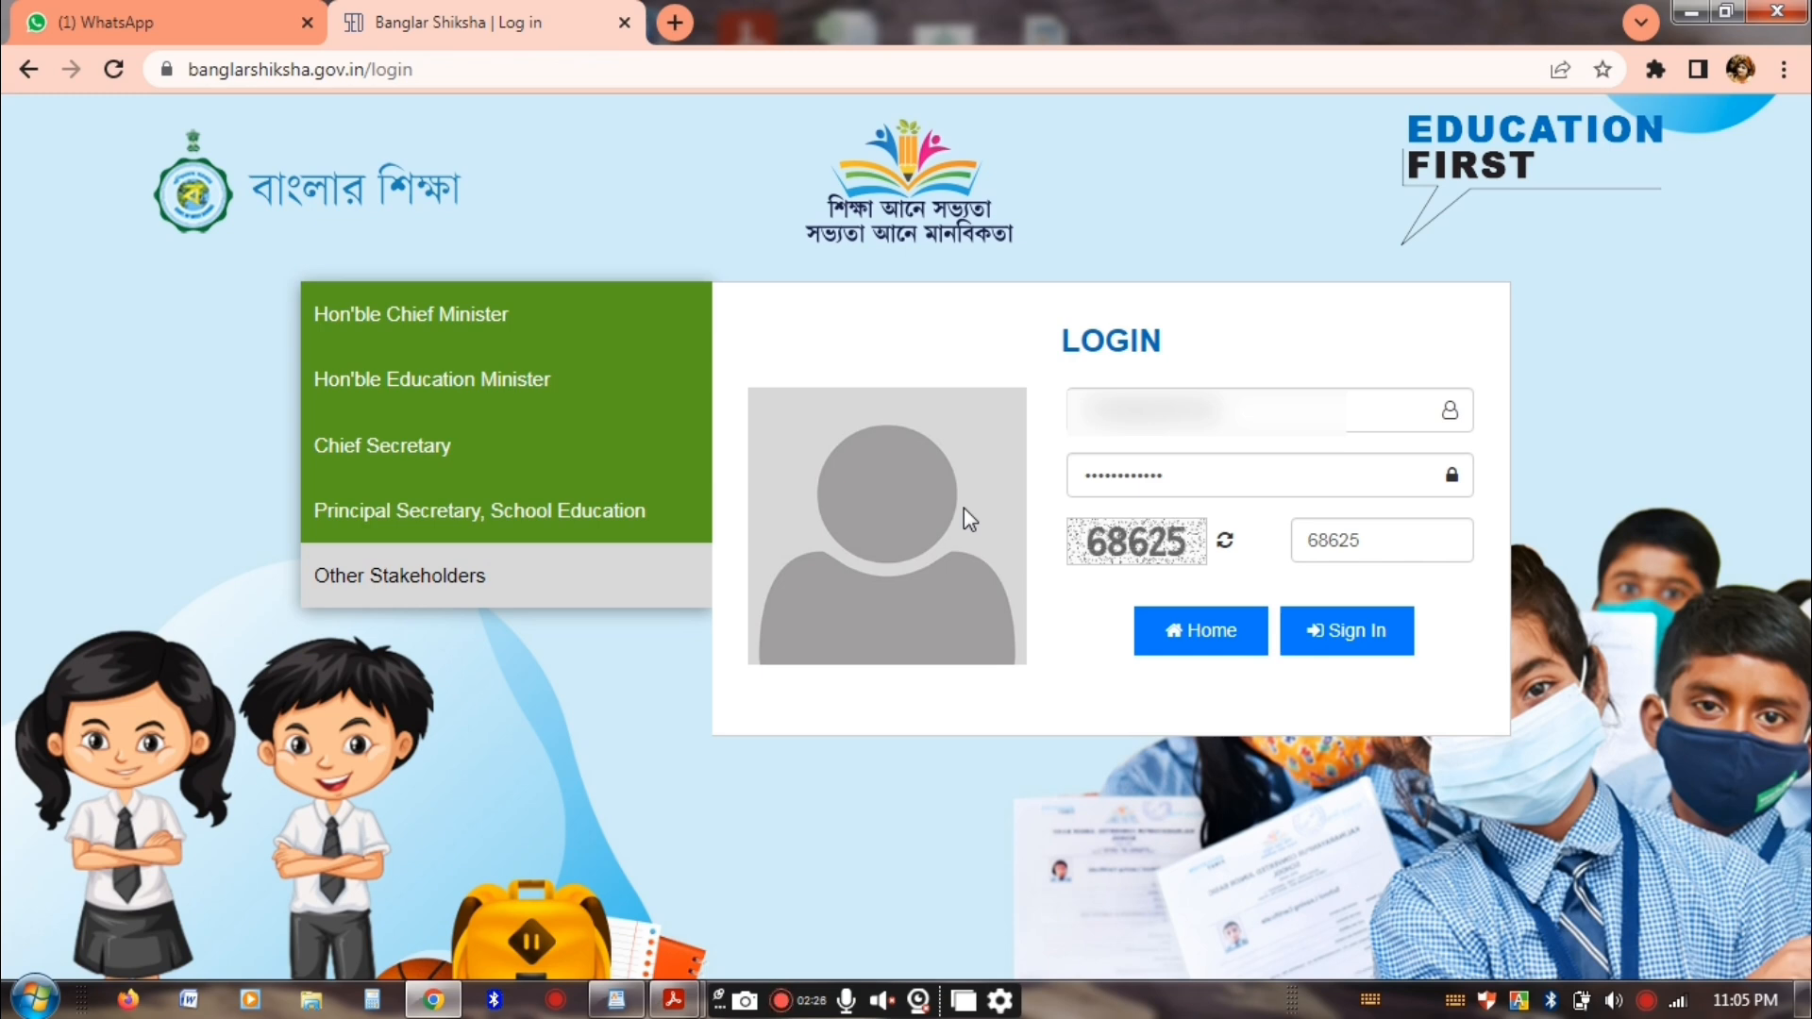
left_click(674, 1001)
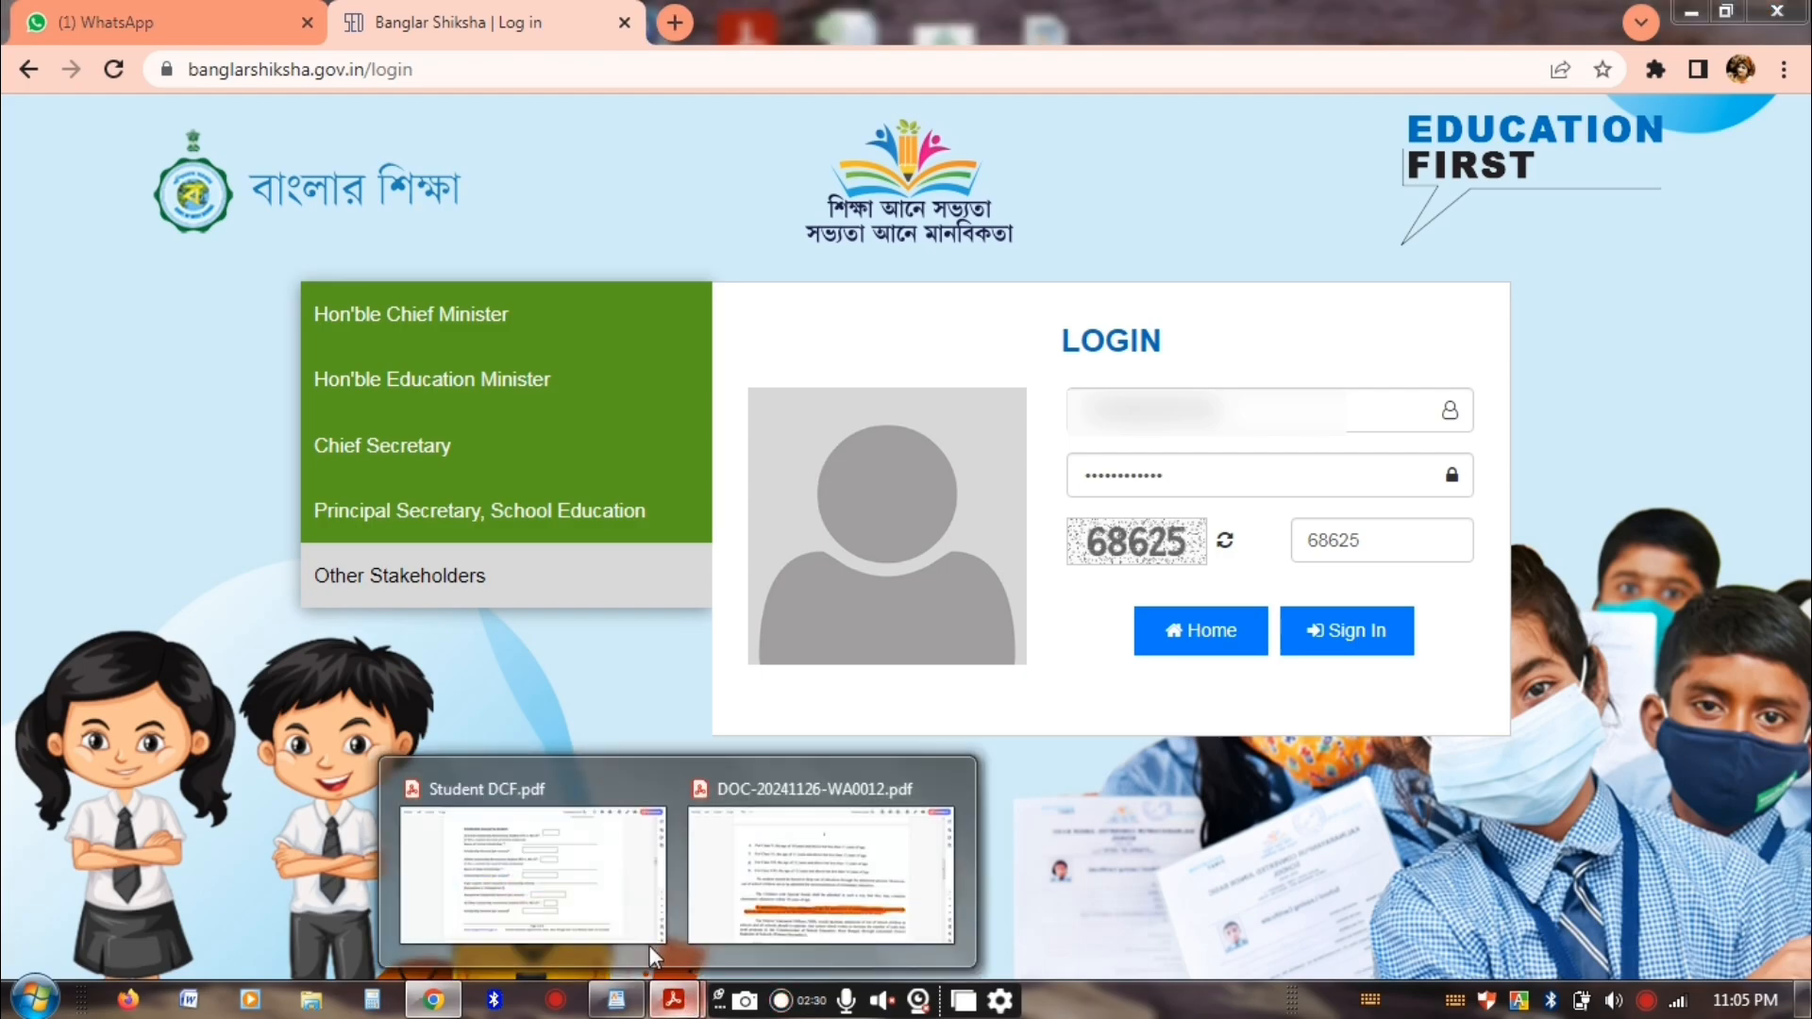
left_click(497, 858)
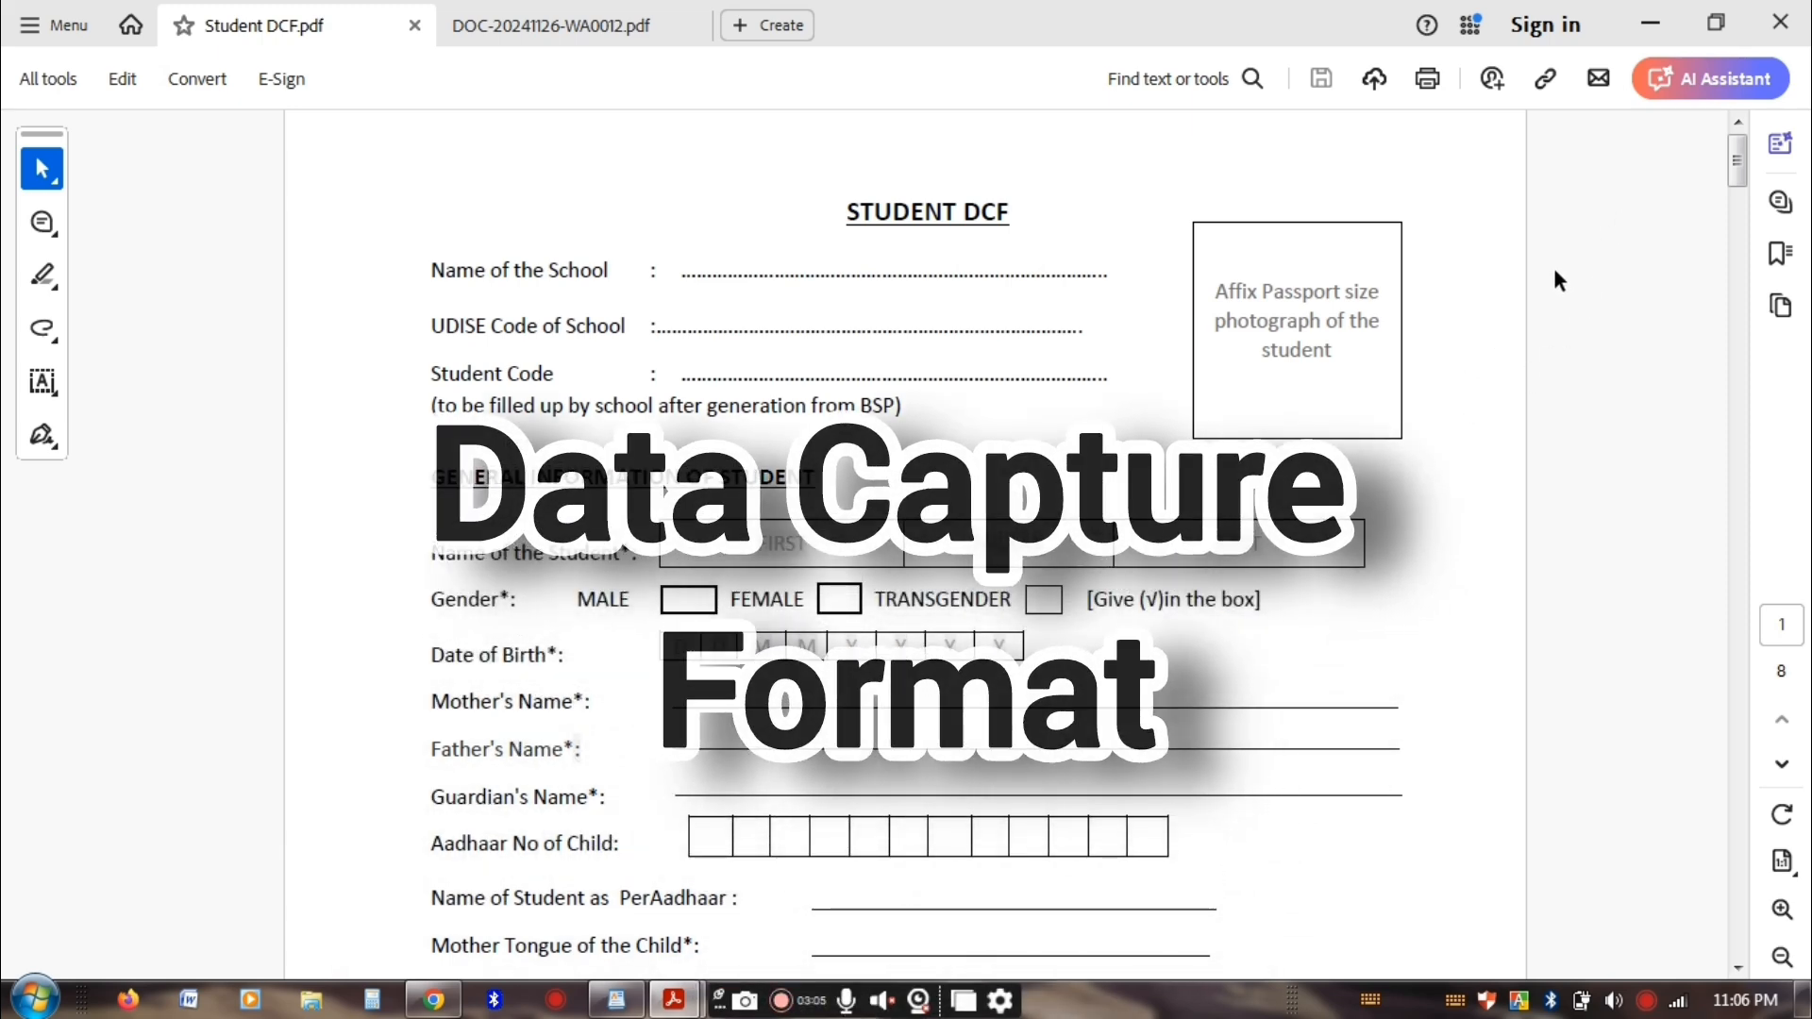
Return to Chrome, sign in to the Banglar Shiksha portal and open its downloadable Student DCF
left_click(1653, 26)
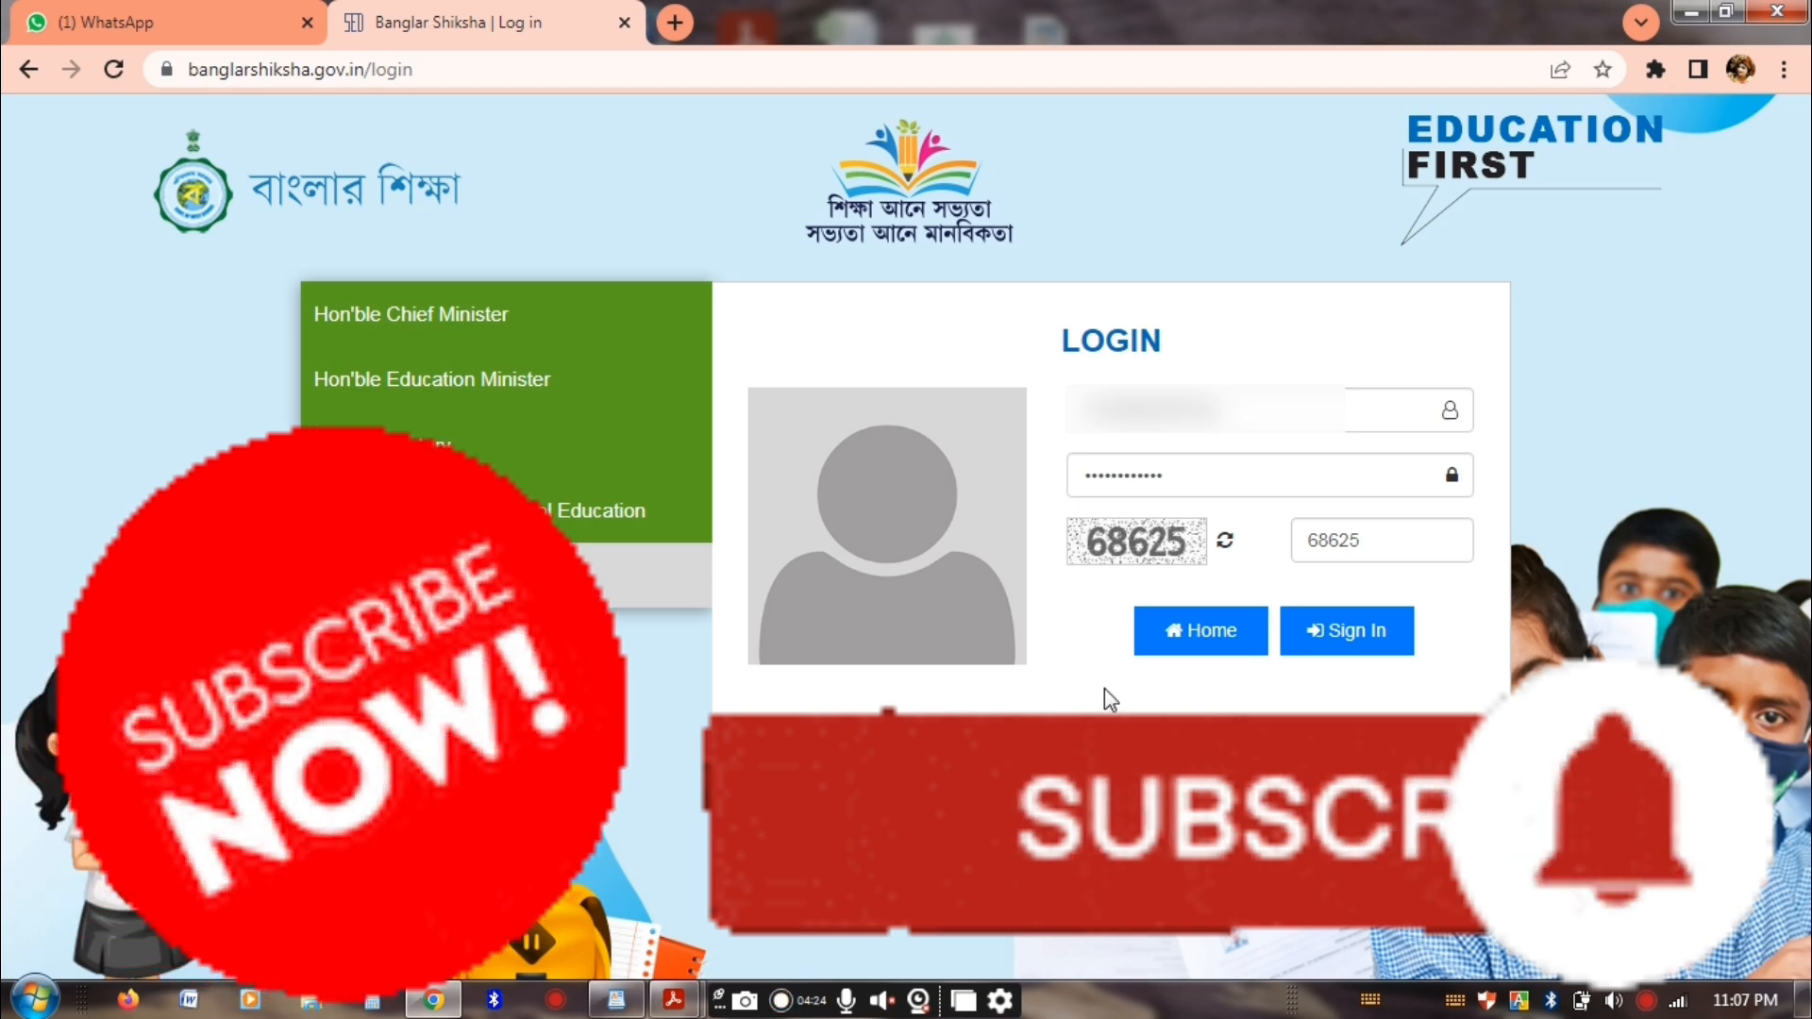
left_click(1340, 630)
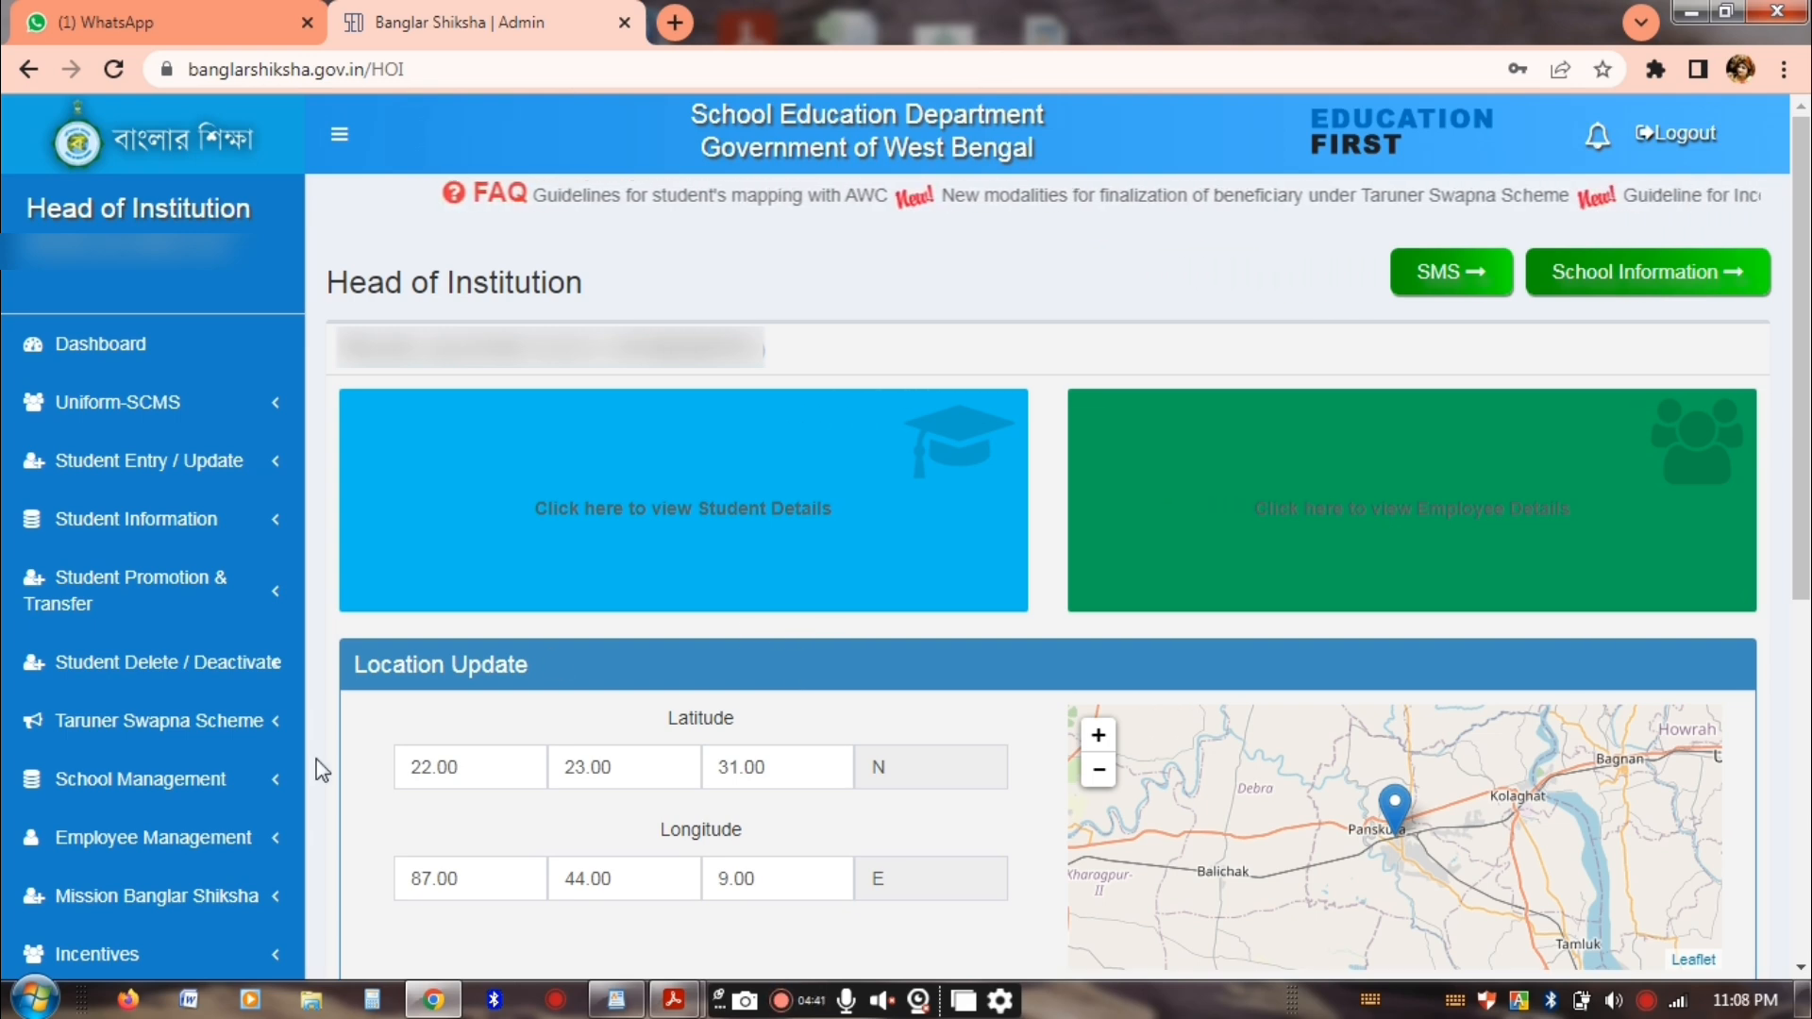
scroll(316, 759, "down", 7)
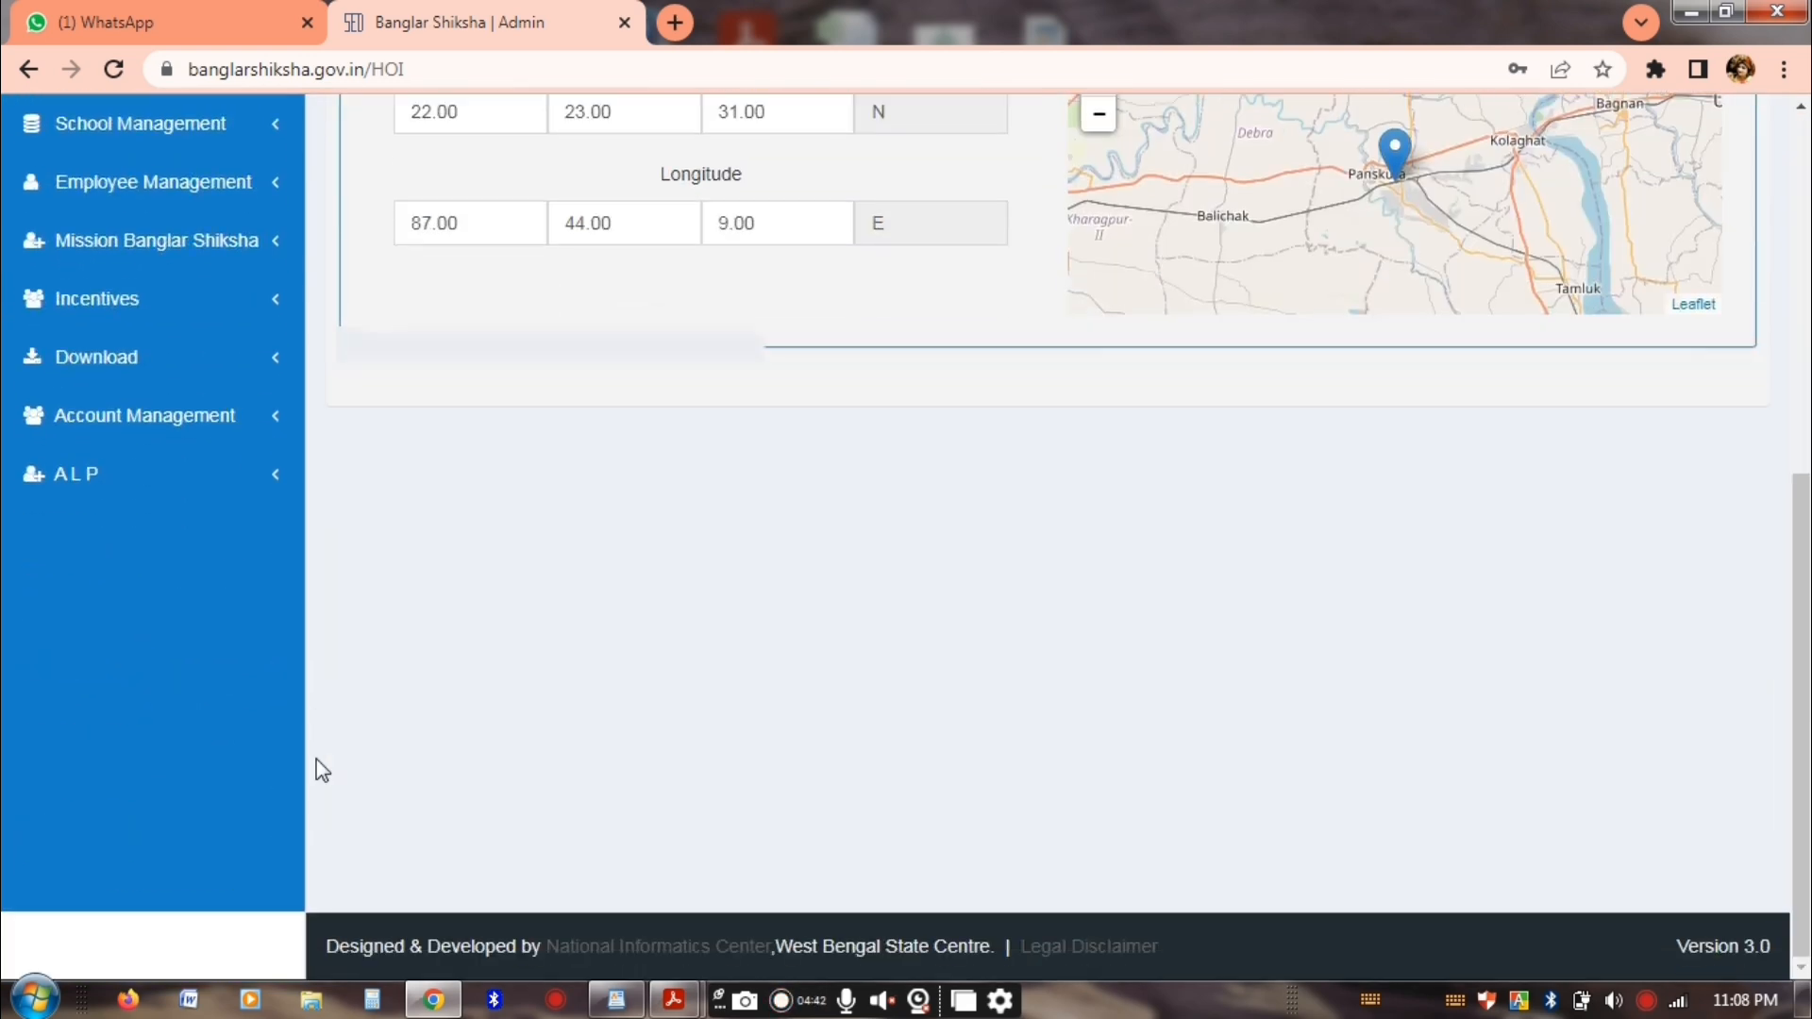
left_click(134, 368)
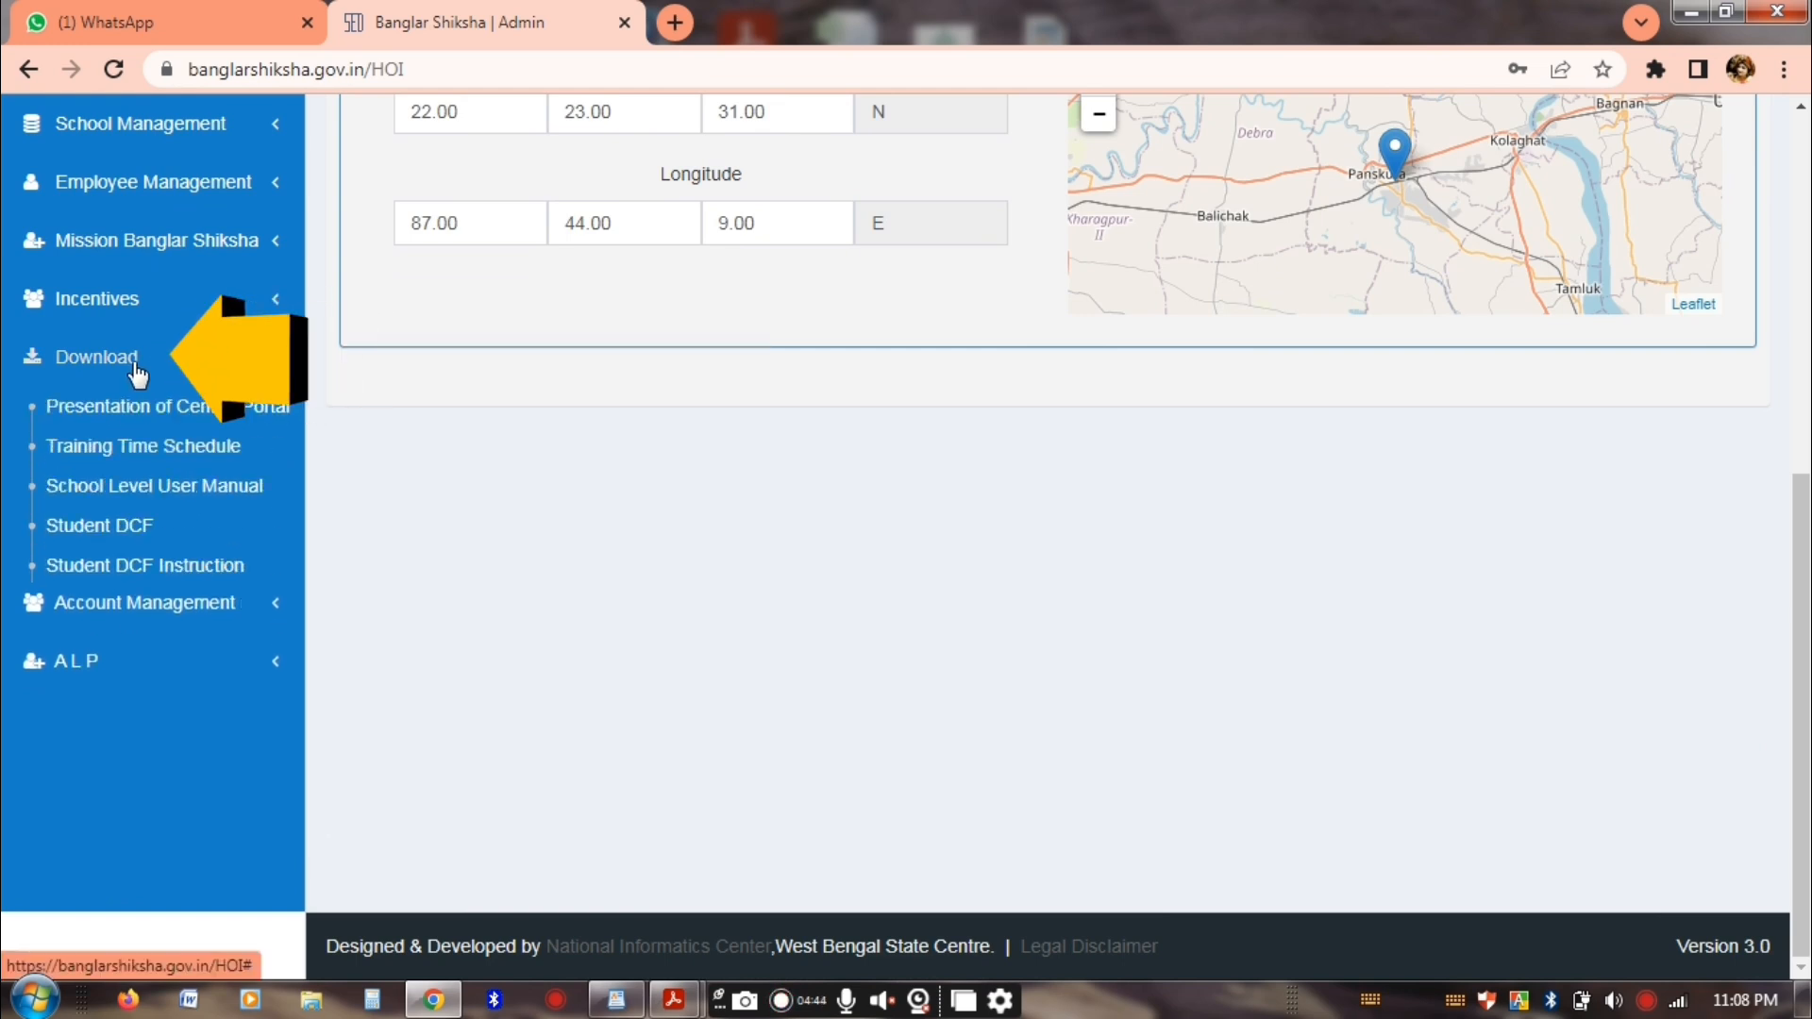
left_click(142, 534)
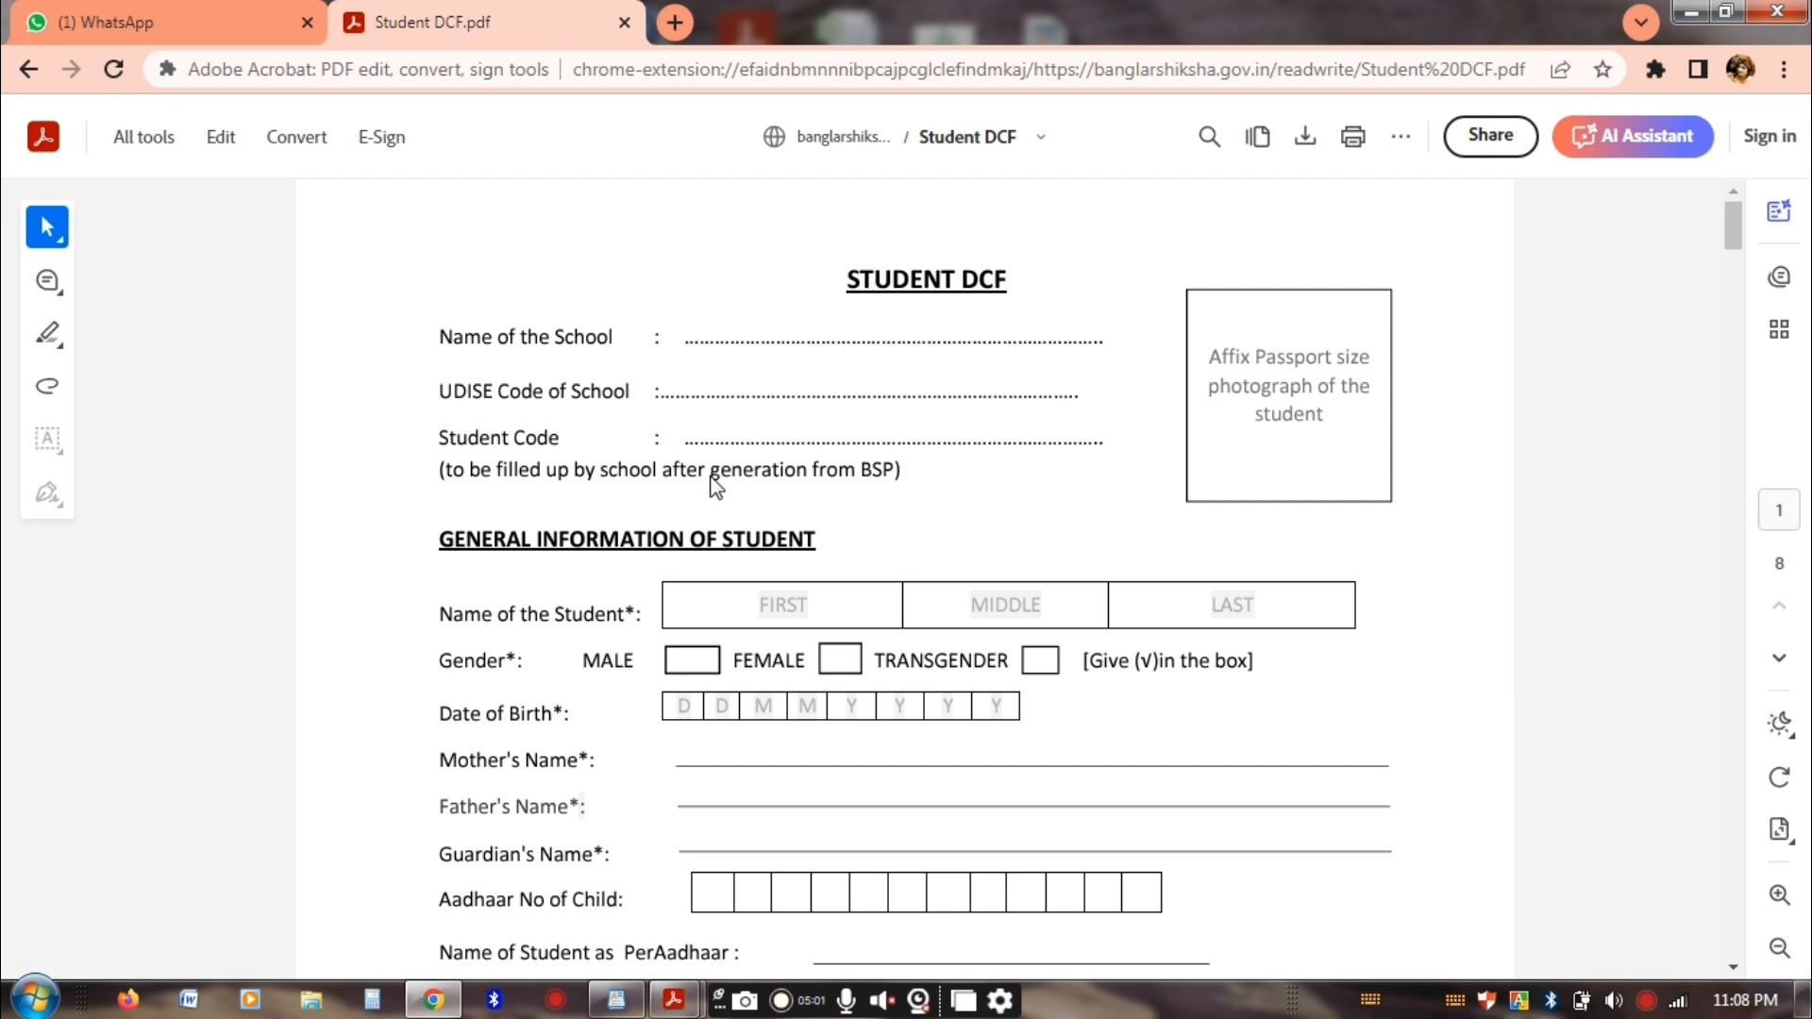
Go back to the Head of Institution dashboard and open the Student Entry form
left_click(29, 69)
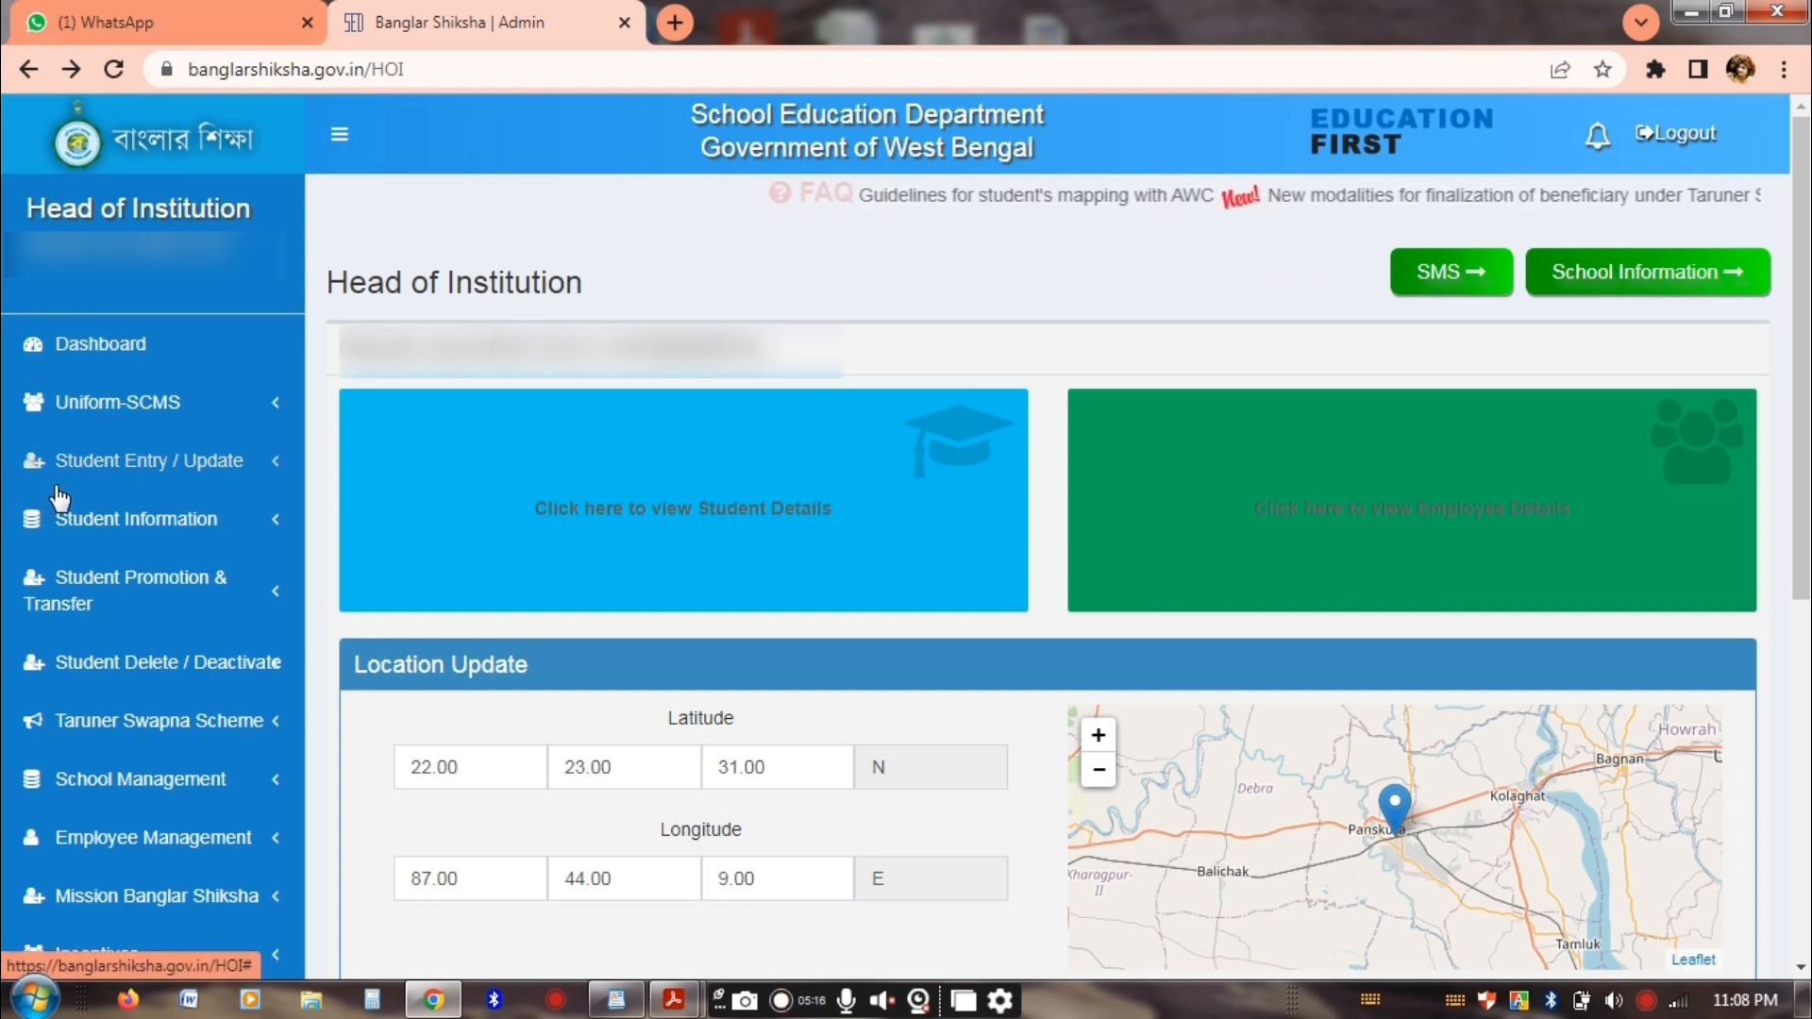
left_click(132, 472)
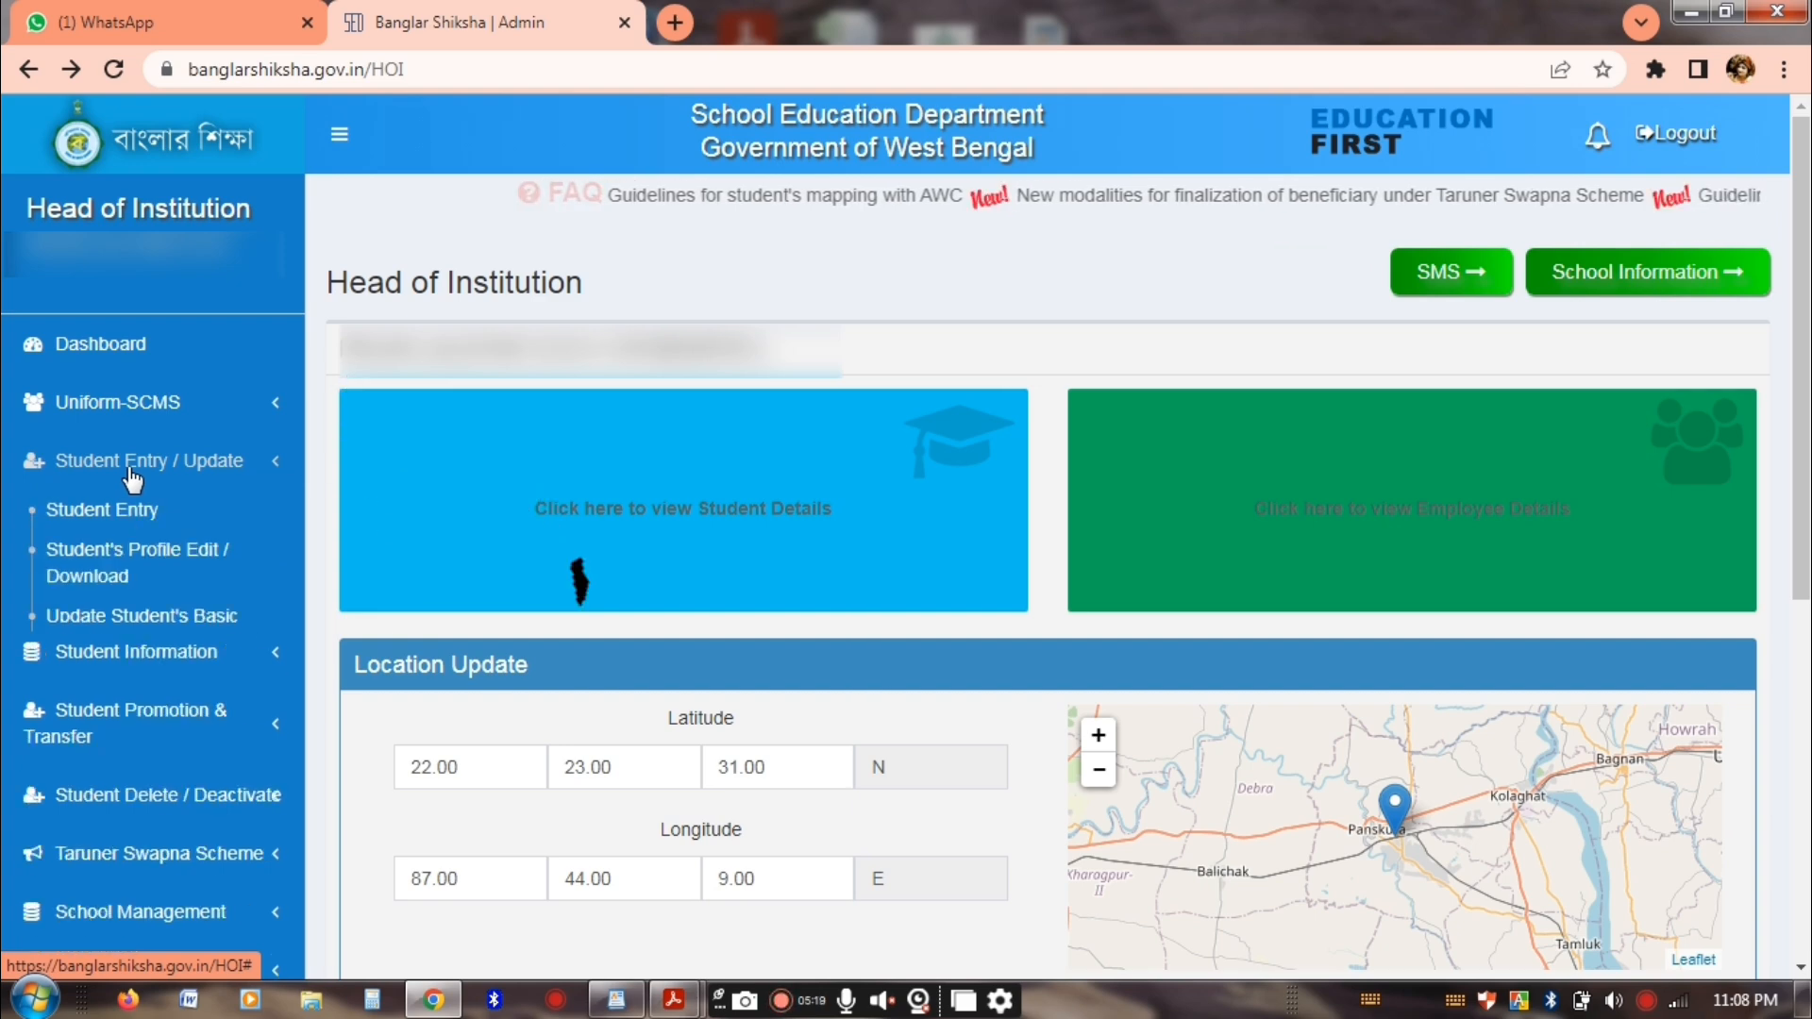
left_click(133, 518)
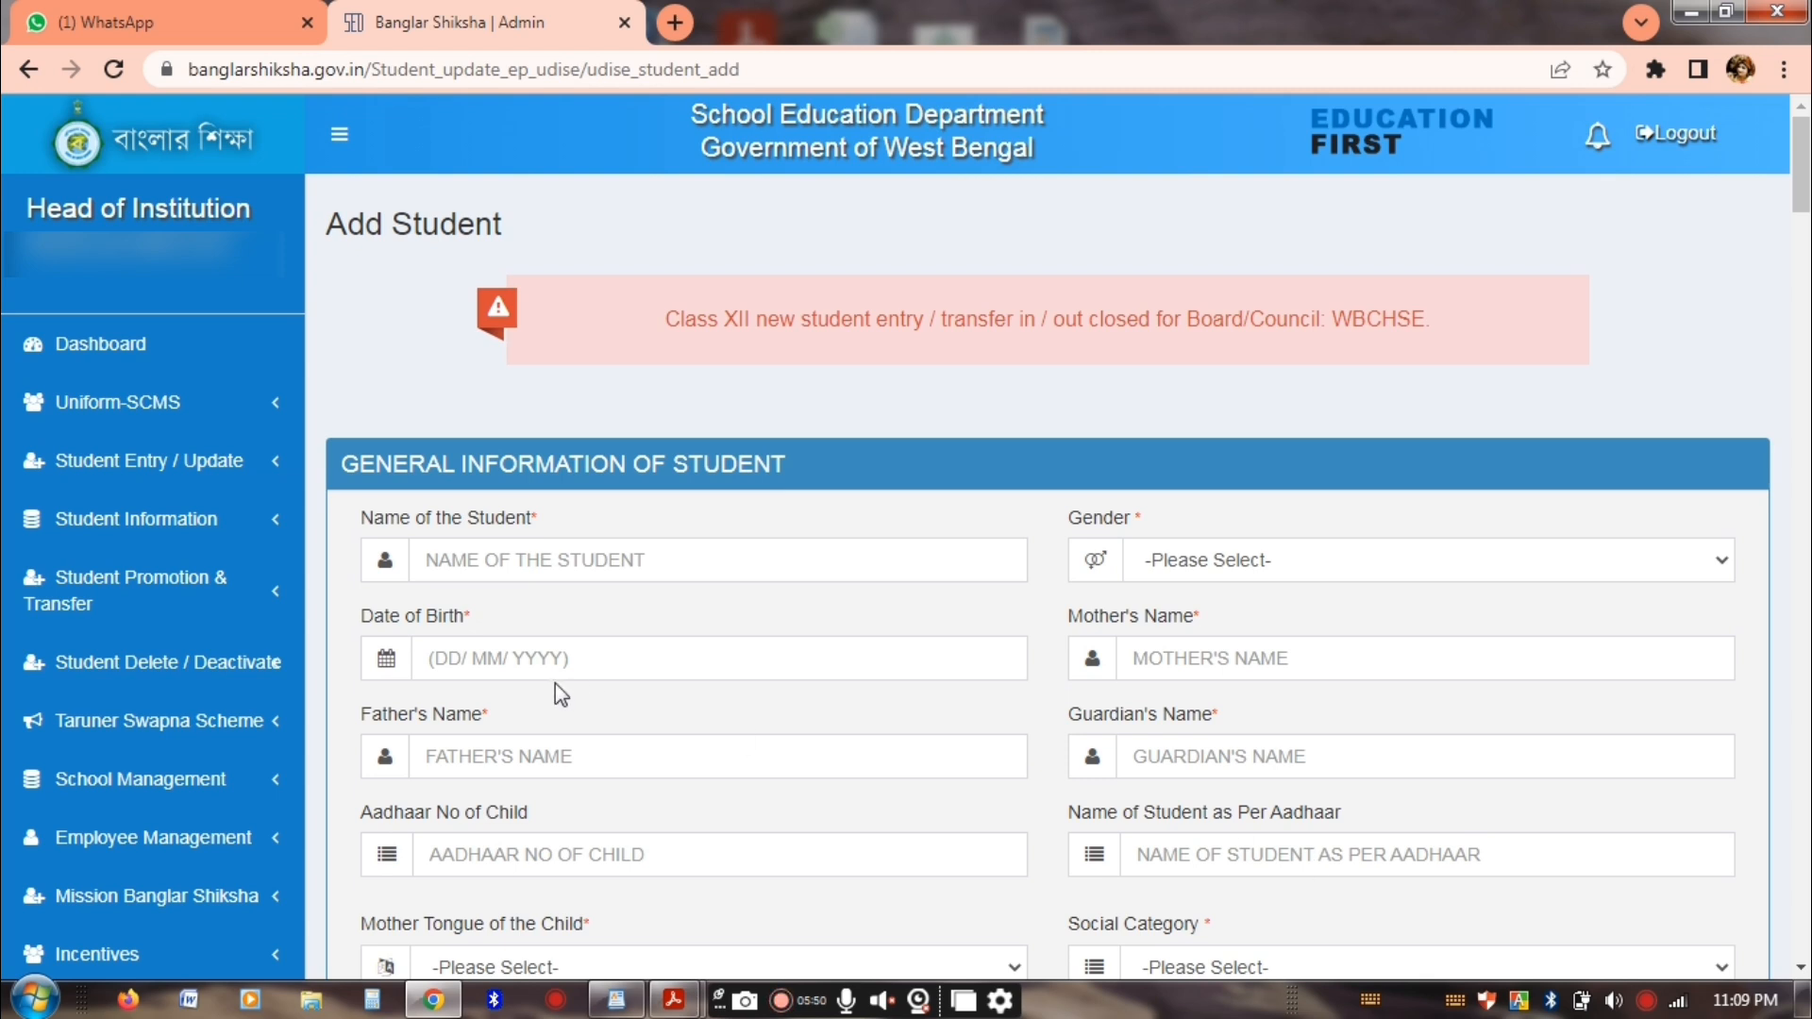
Enter the student's name and set the gender to BOYS in the general information
left_click(449, 560)
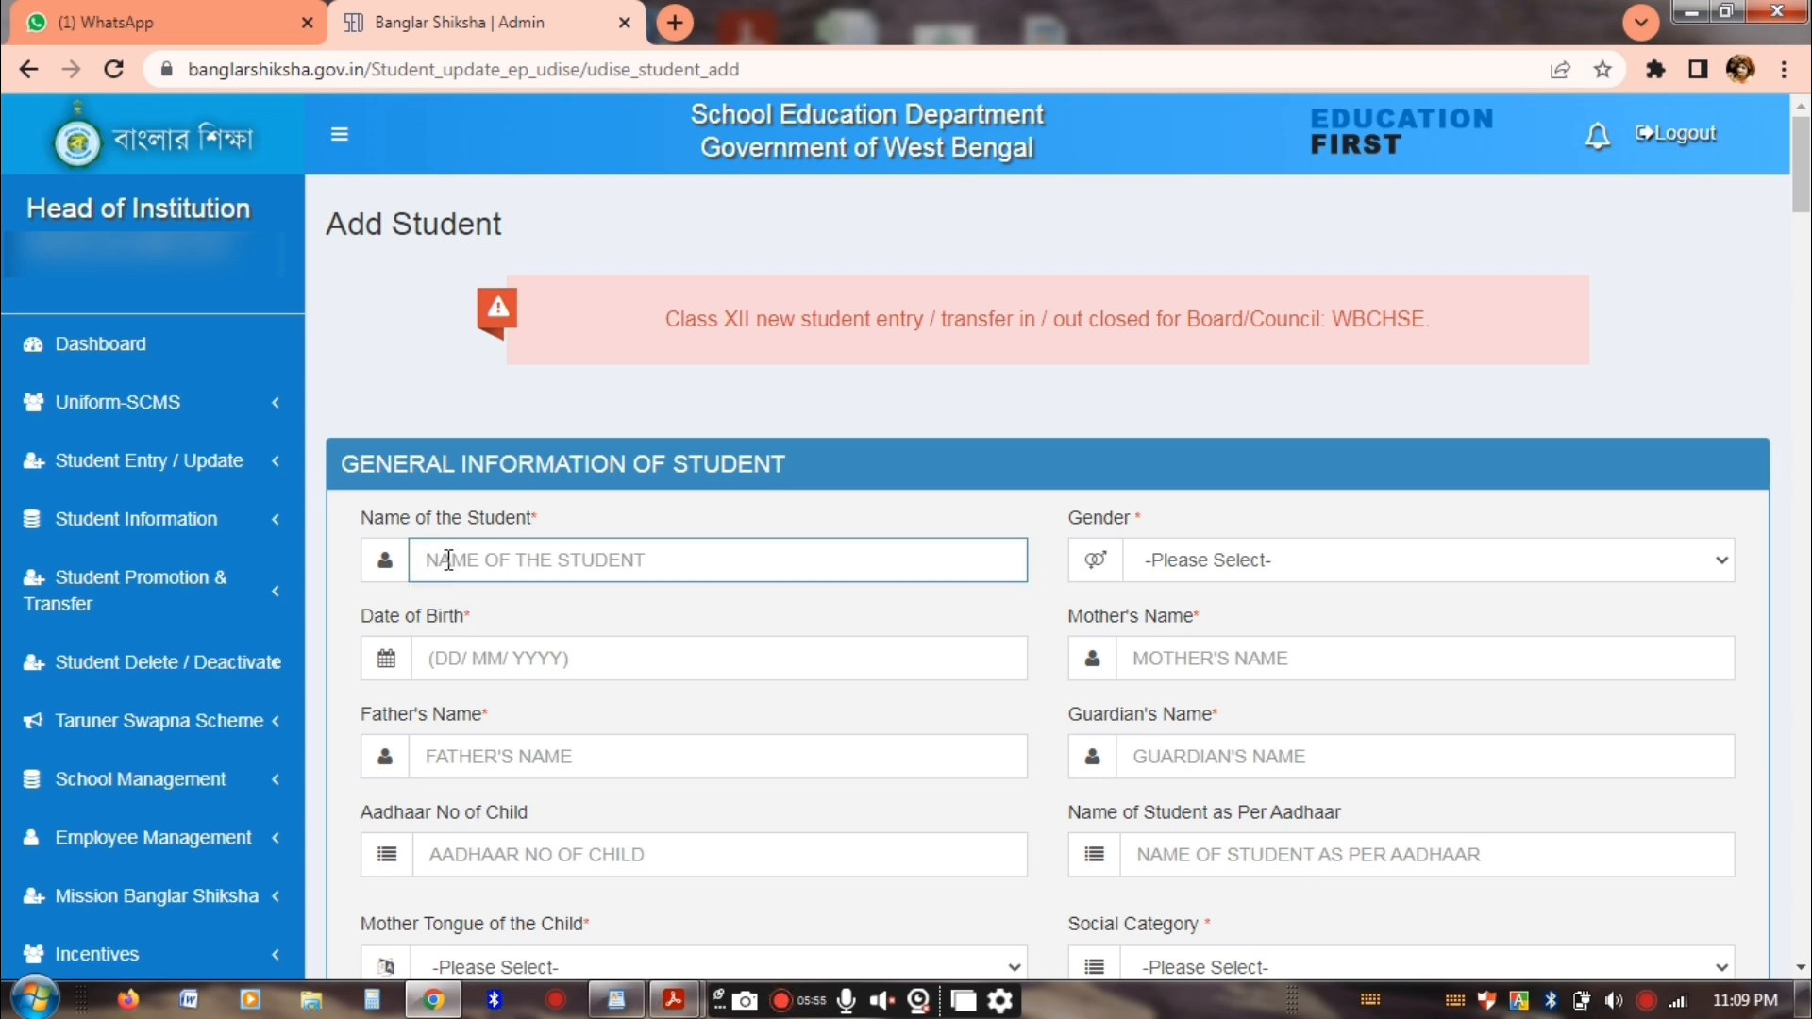
type("ABC")
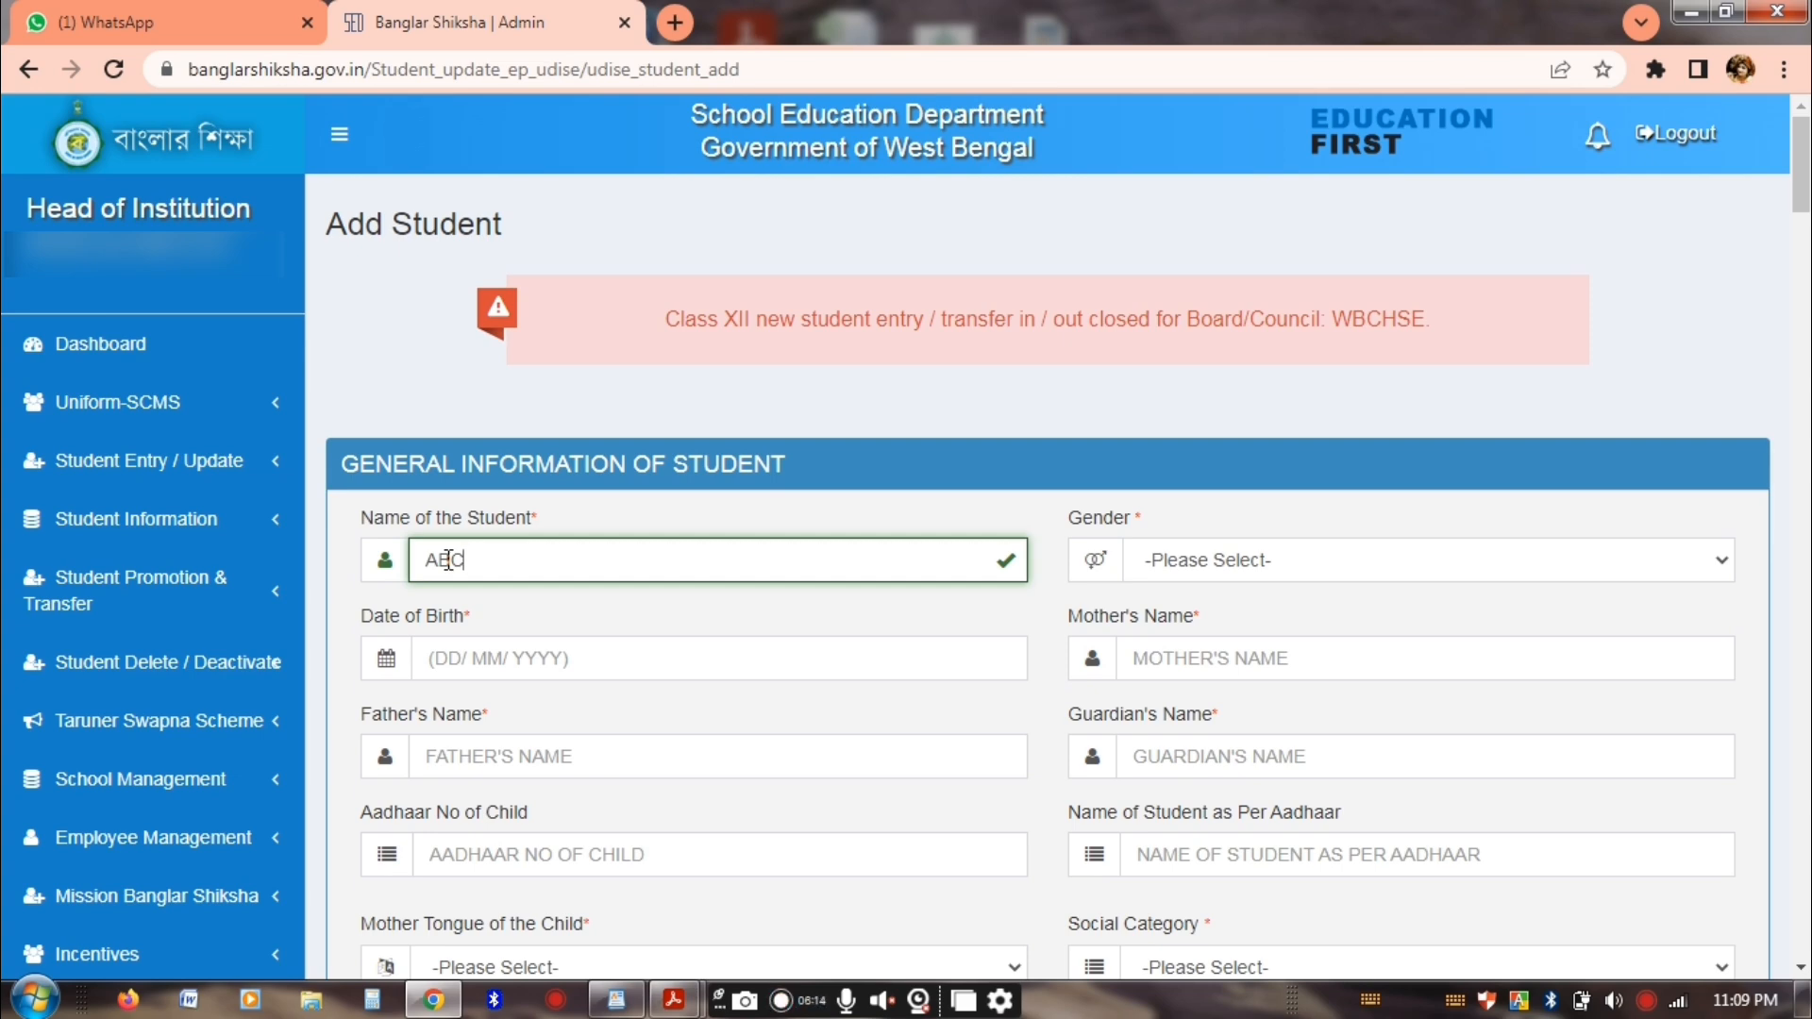
key("Tab")
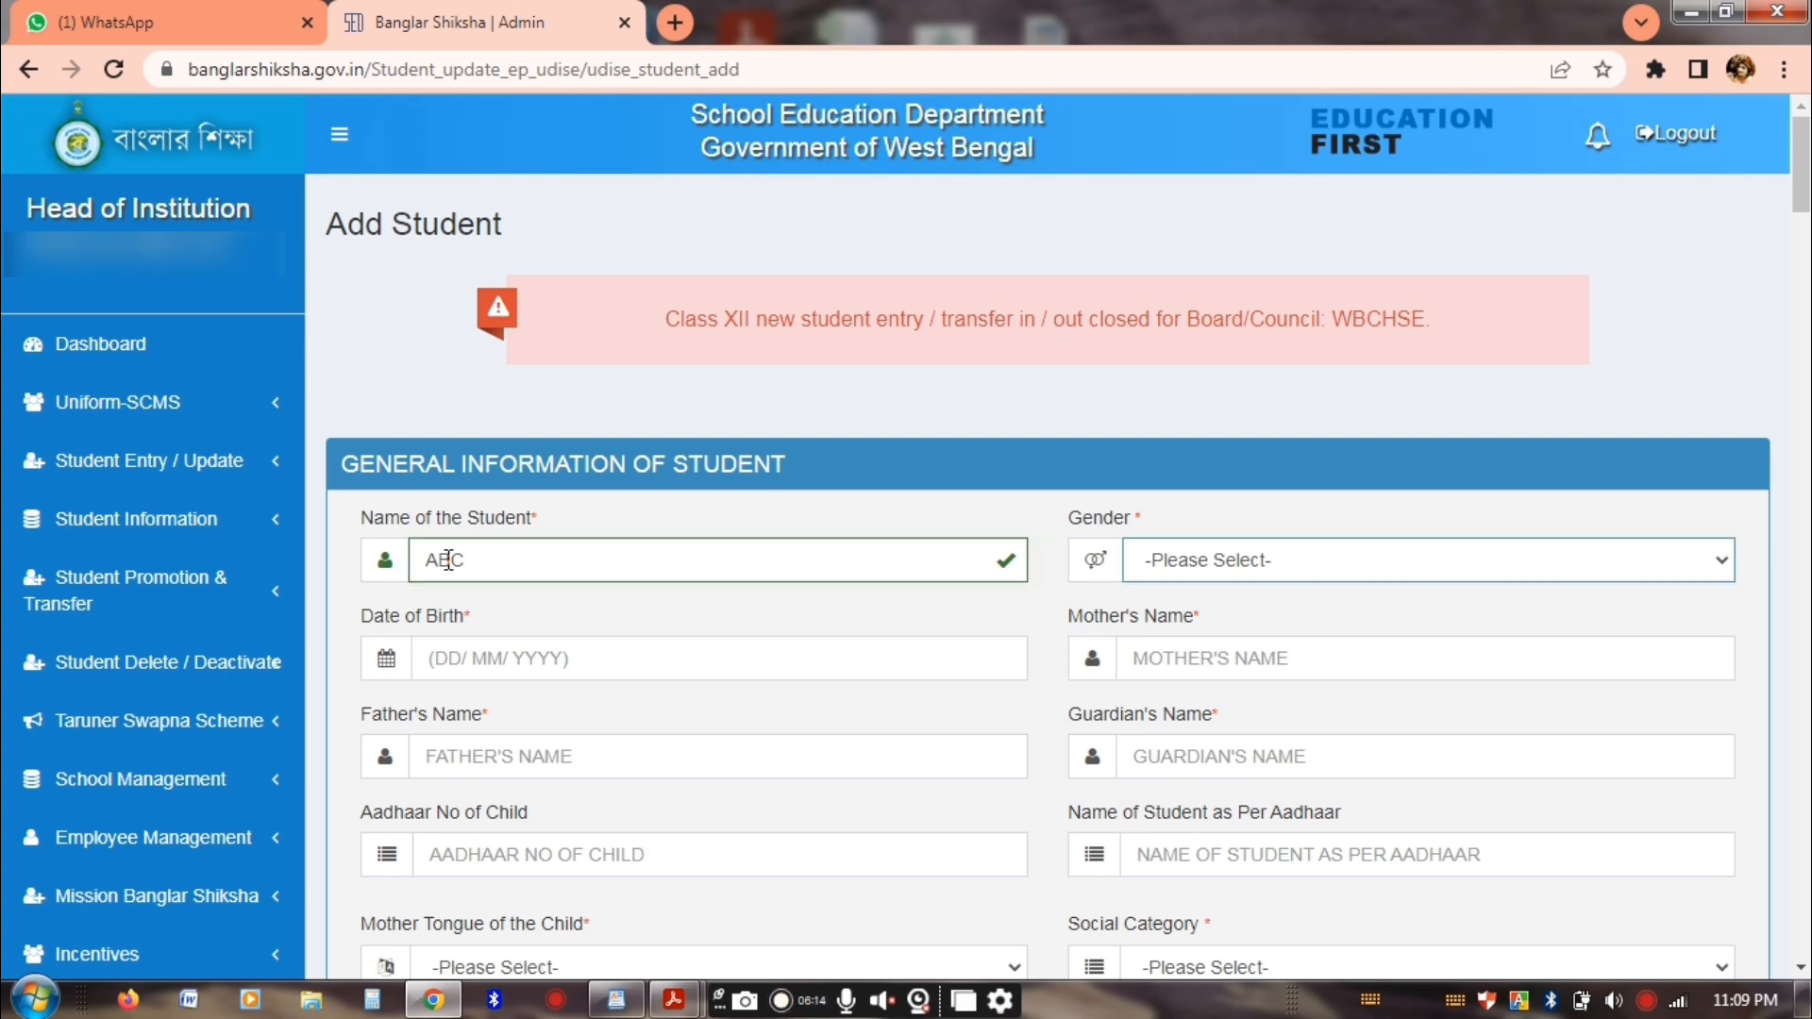
left_click(1303, 562)
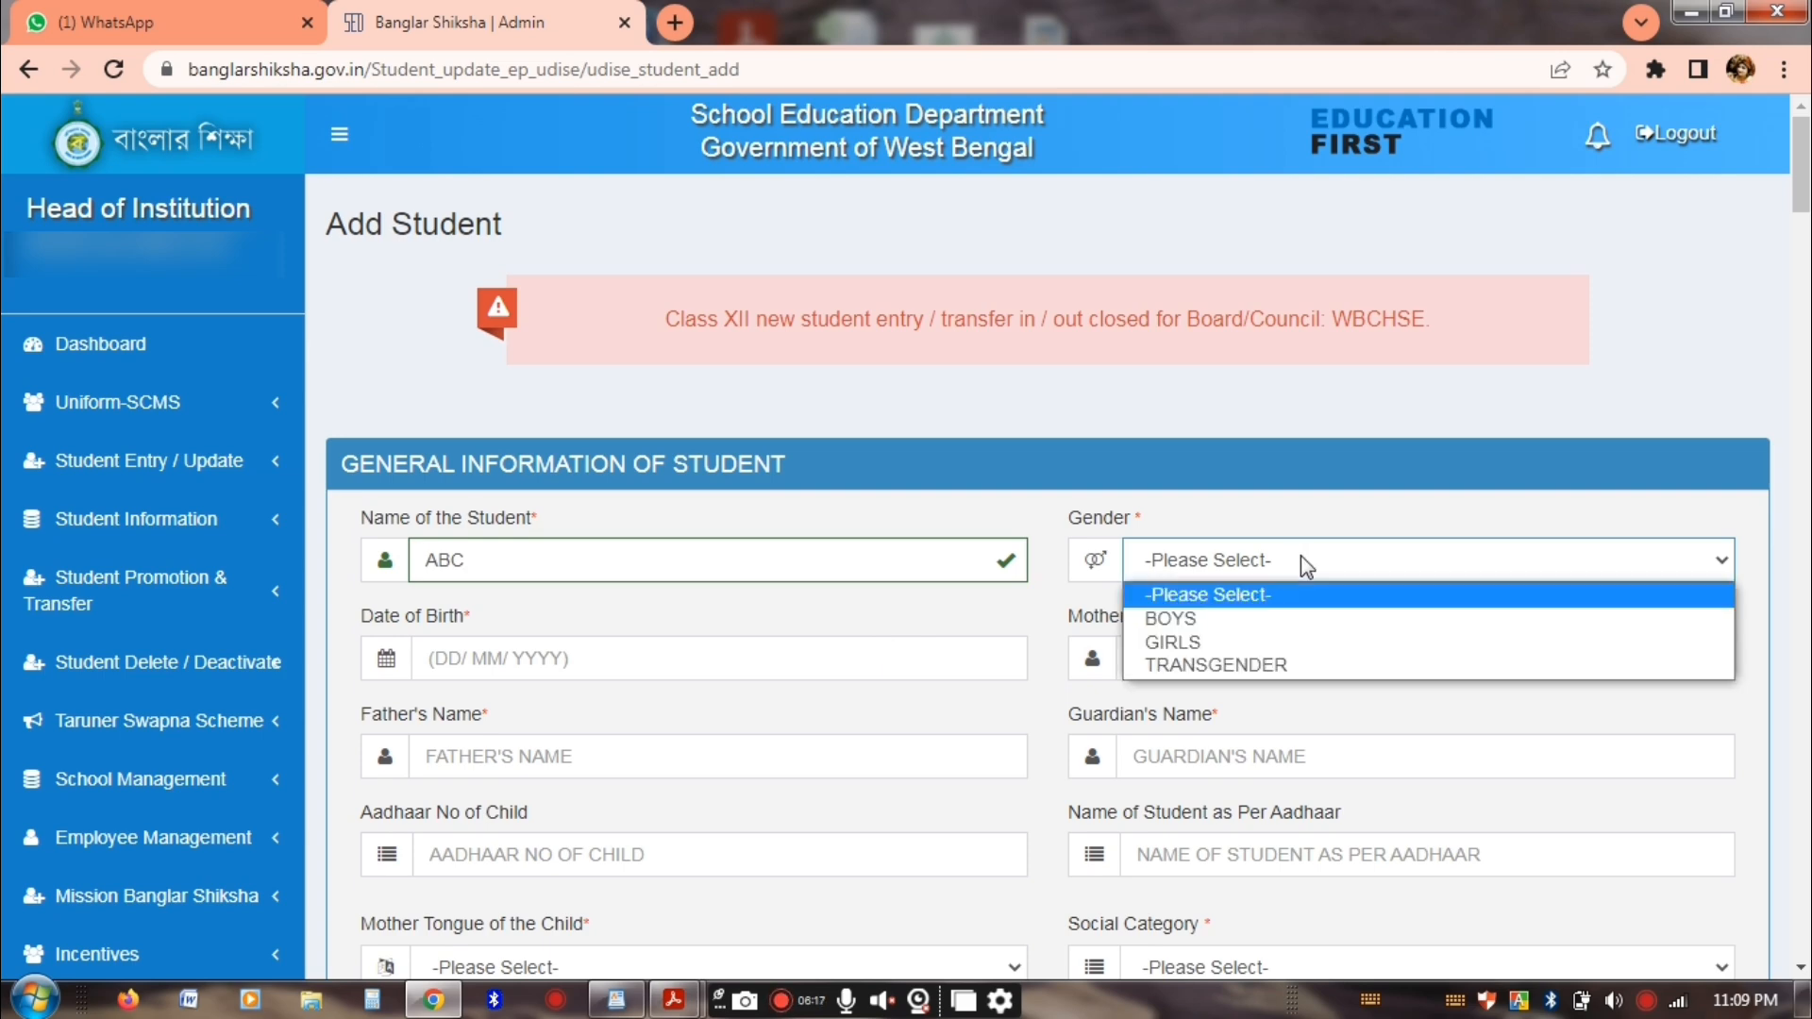
left_click(1289, 623)
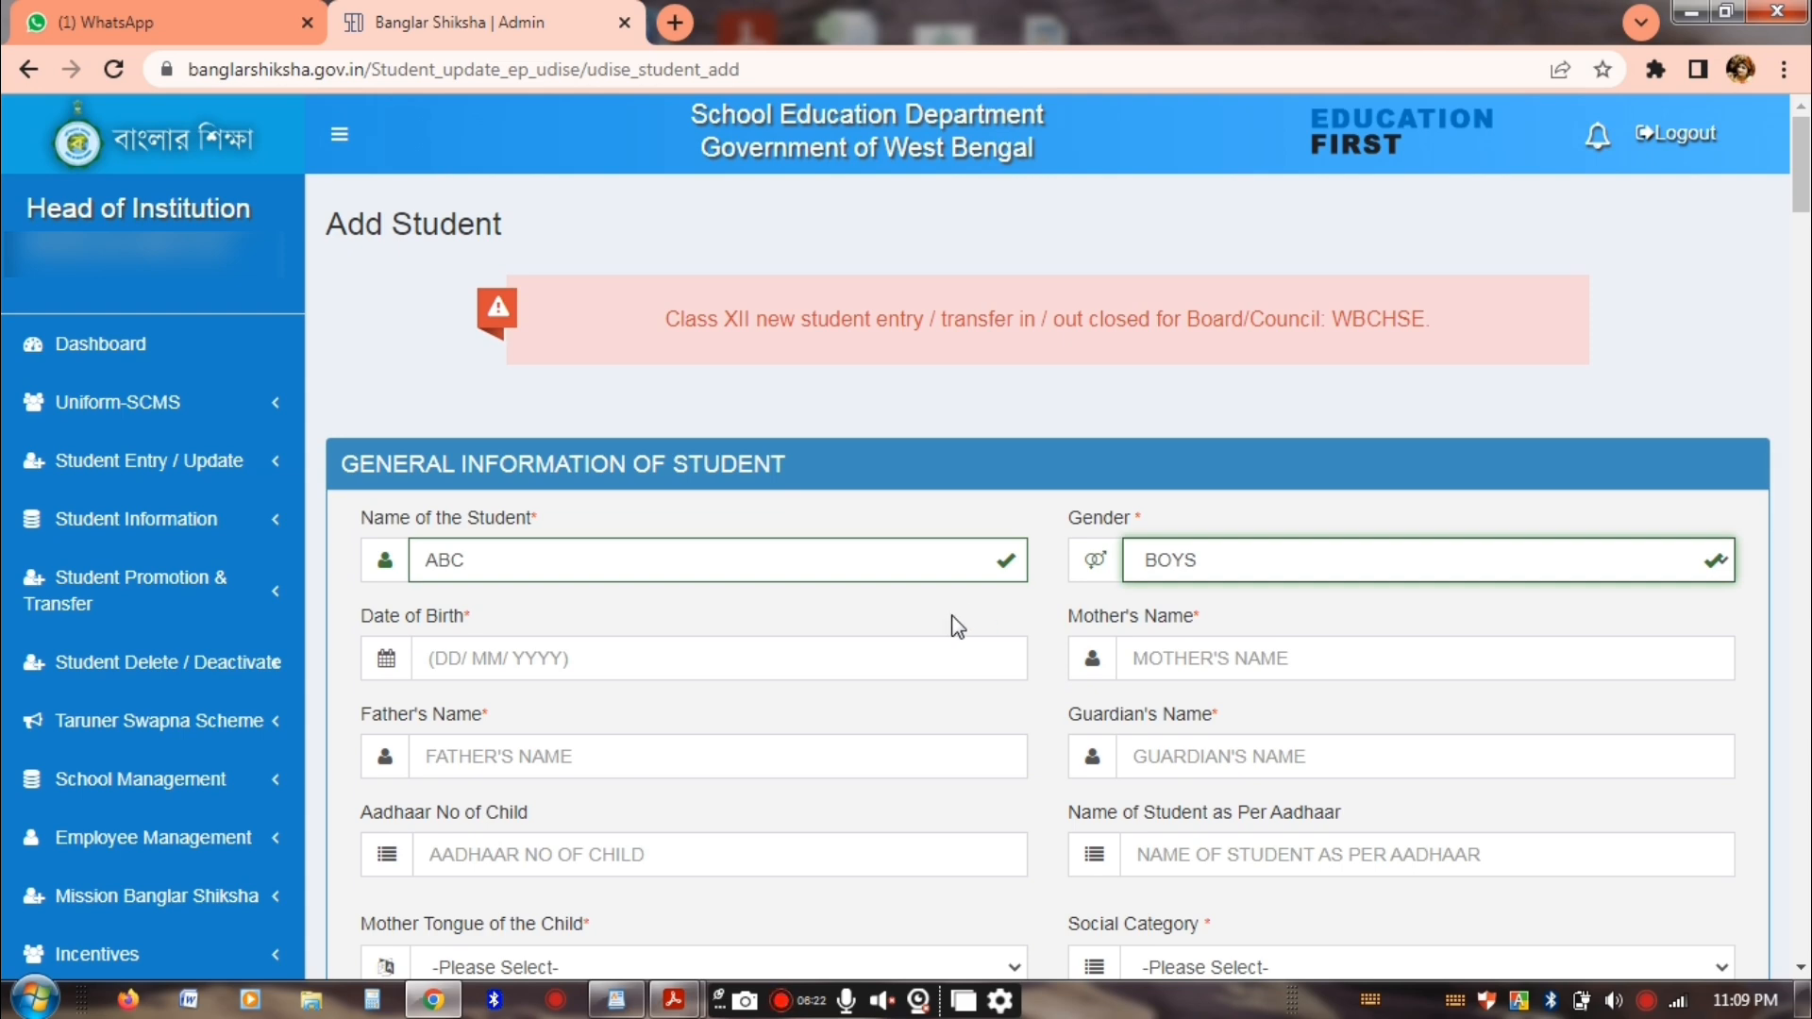
Set the student's date of birth by choosing the year, month and day in the calendar
key("Tab")
scroll(757, 522, "down", 1)
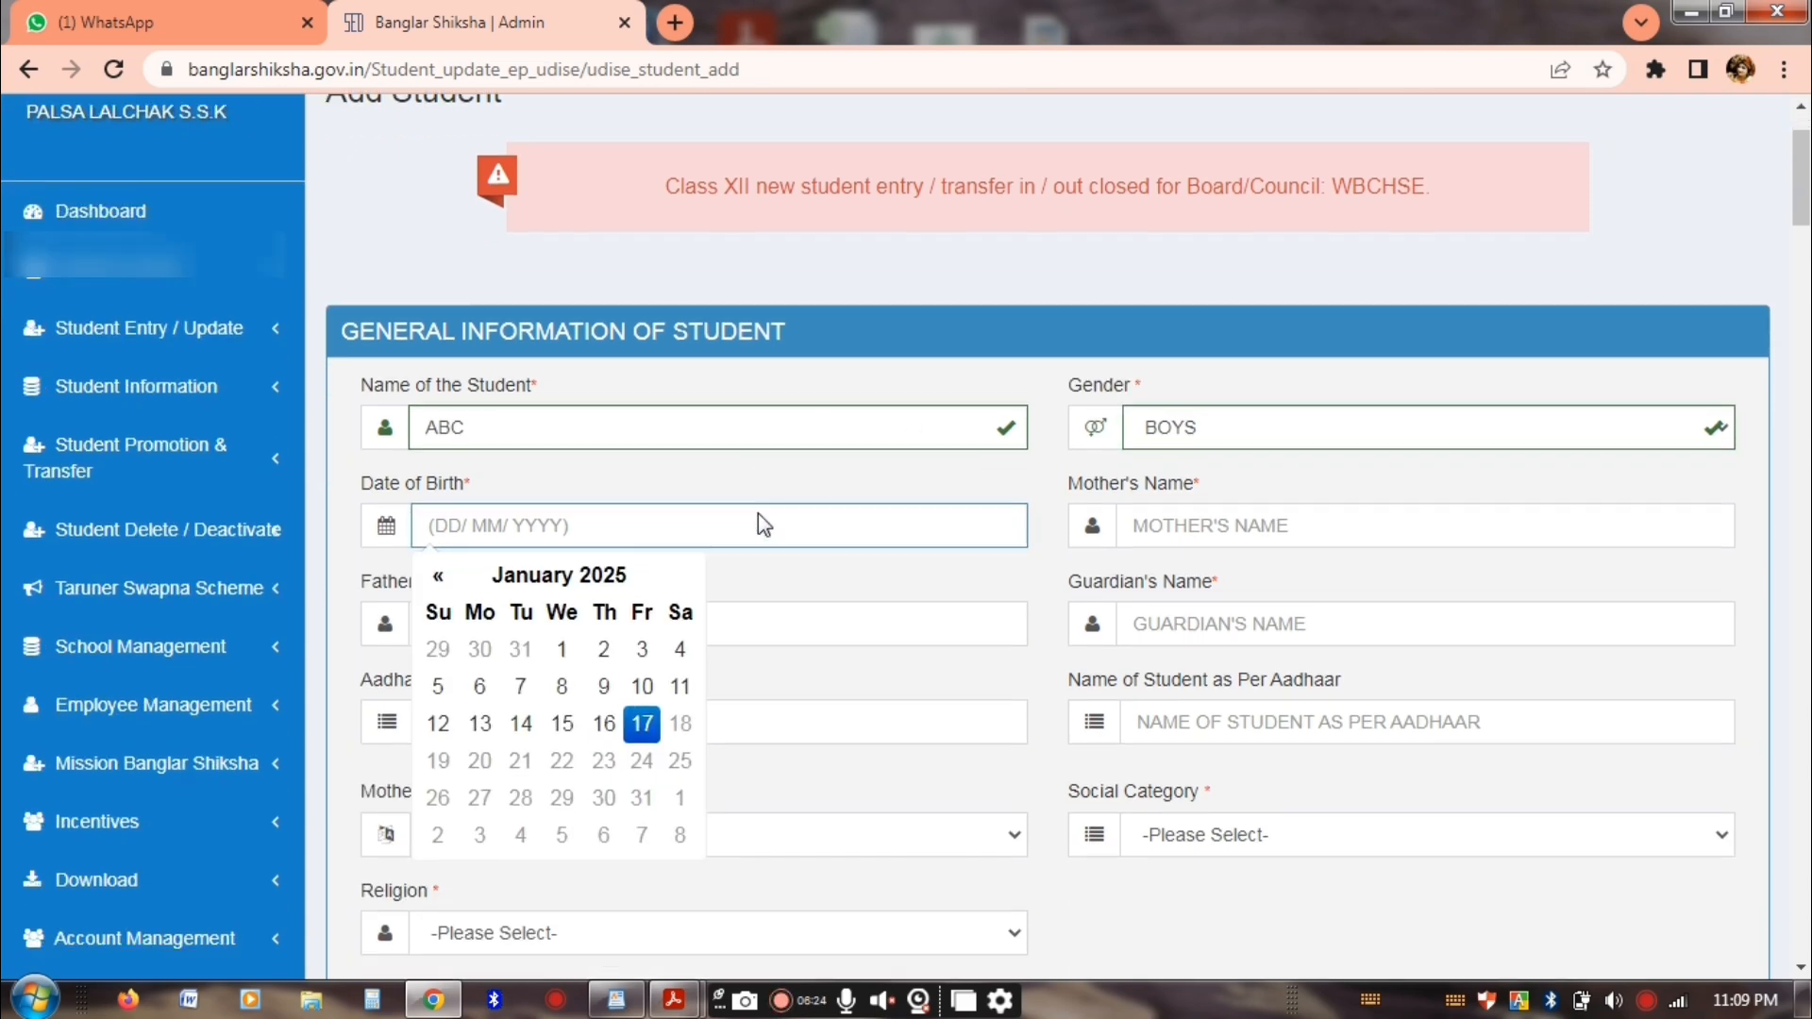
left_click(560, 575)
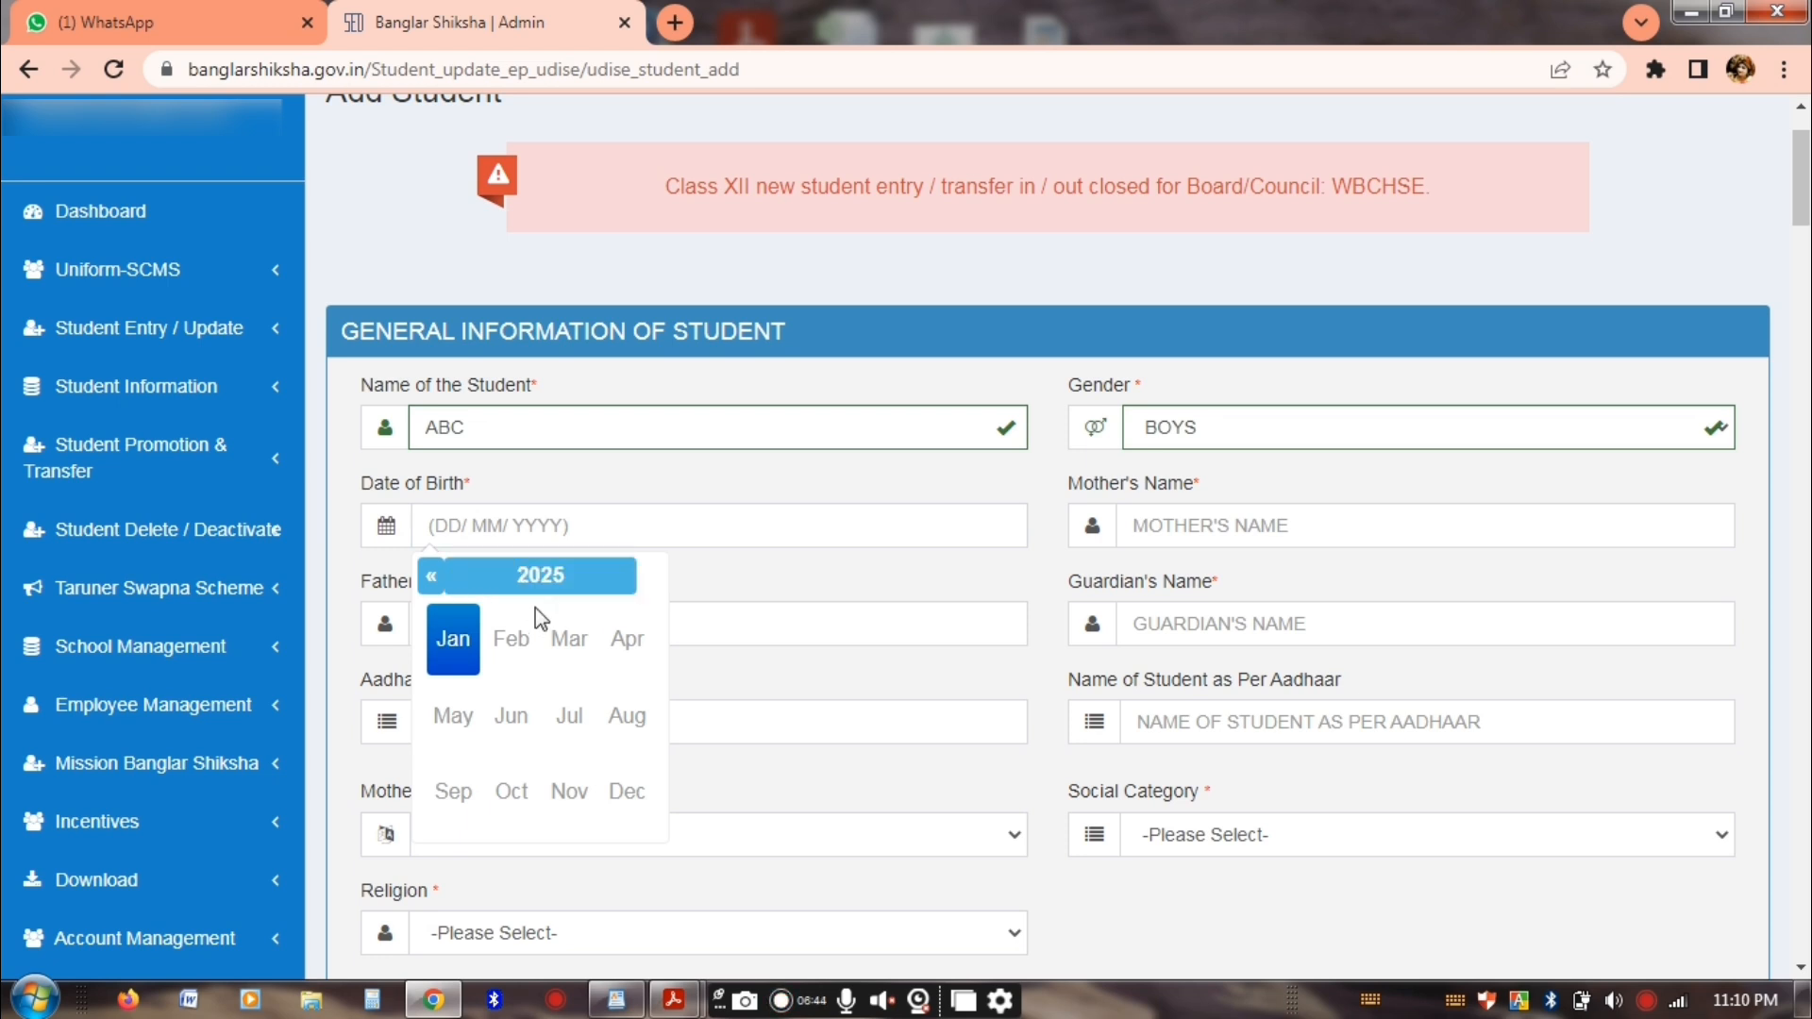
left_click(544, 591)
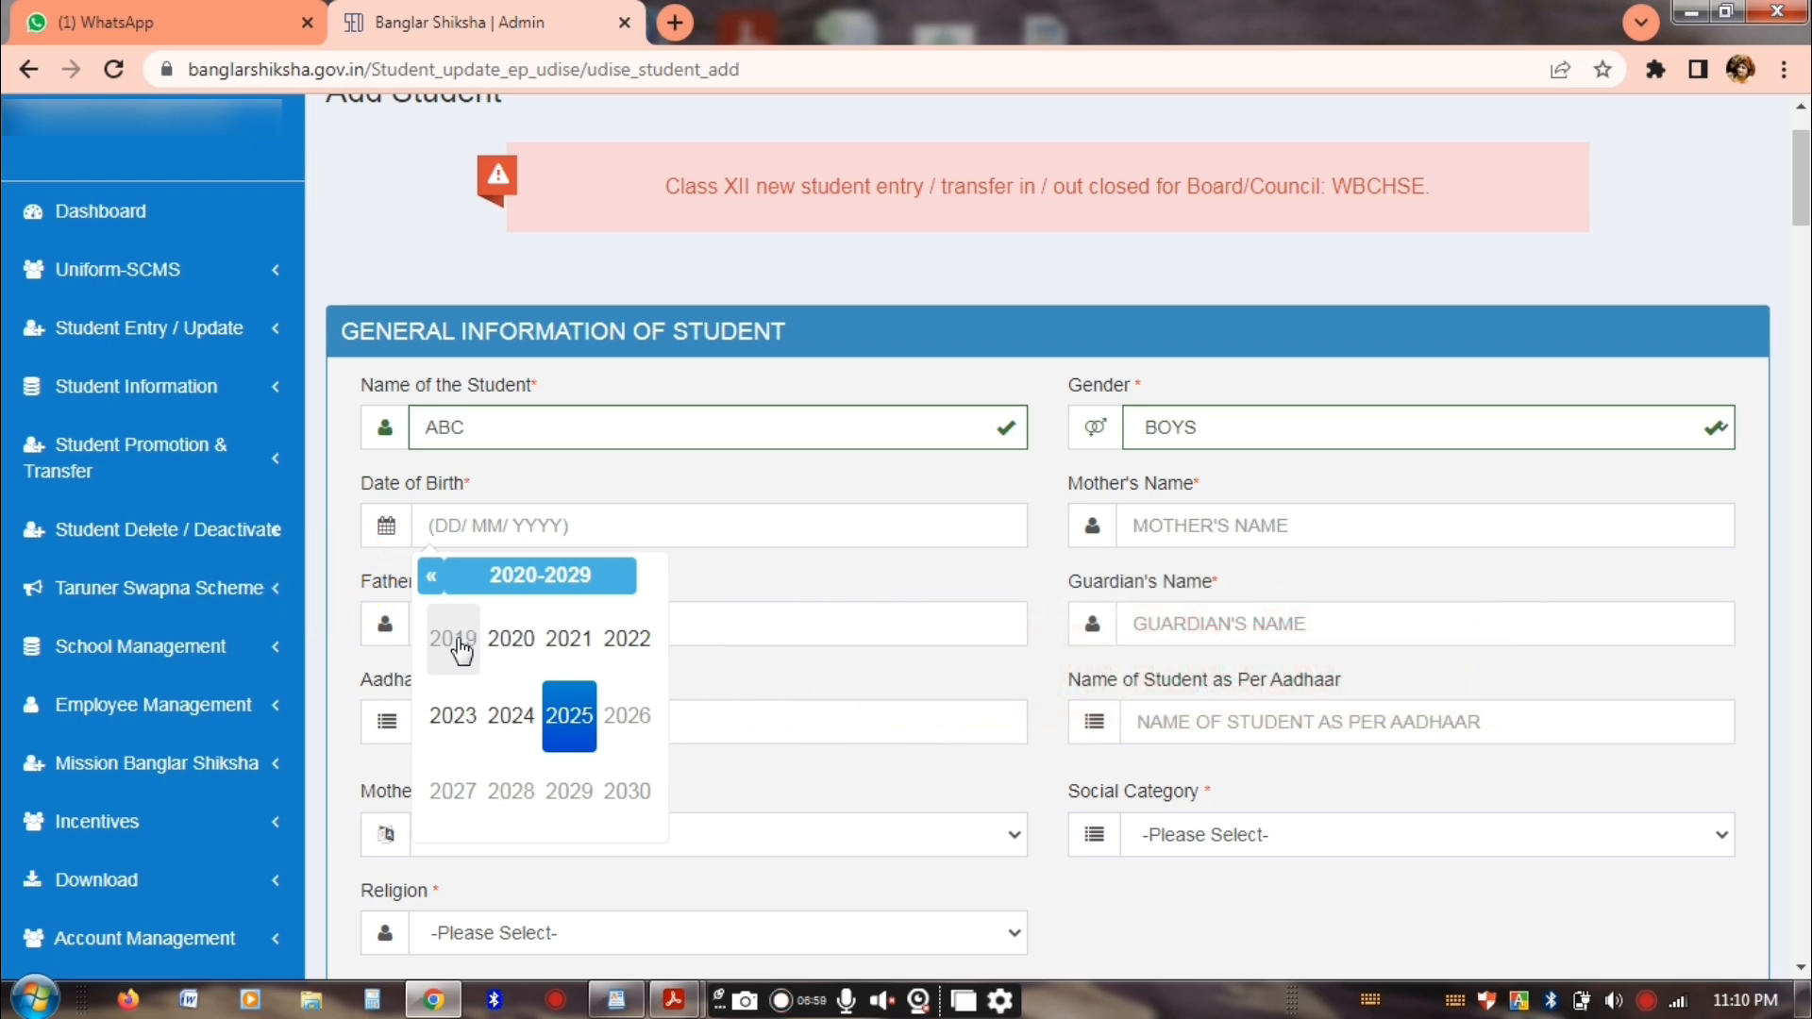
left_click(510, 637)
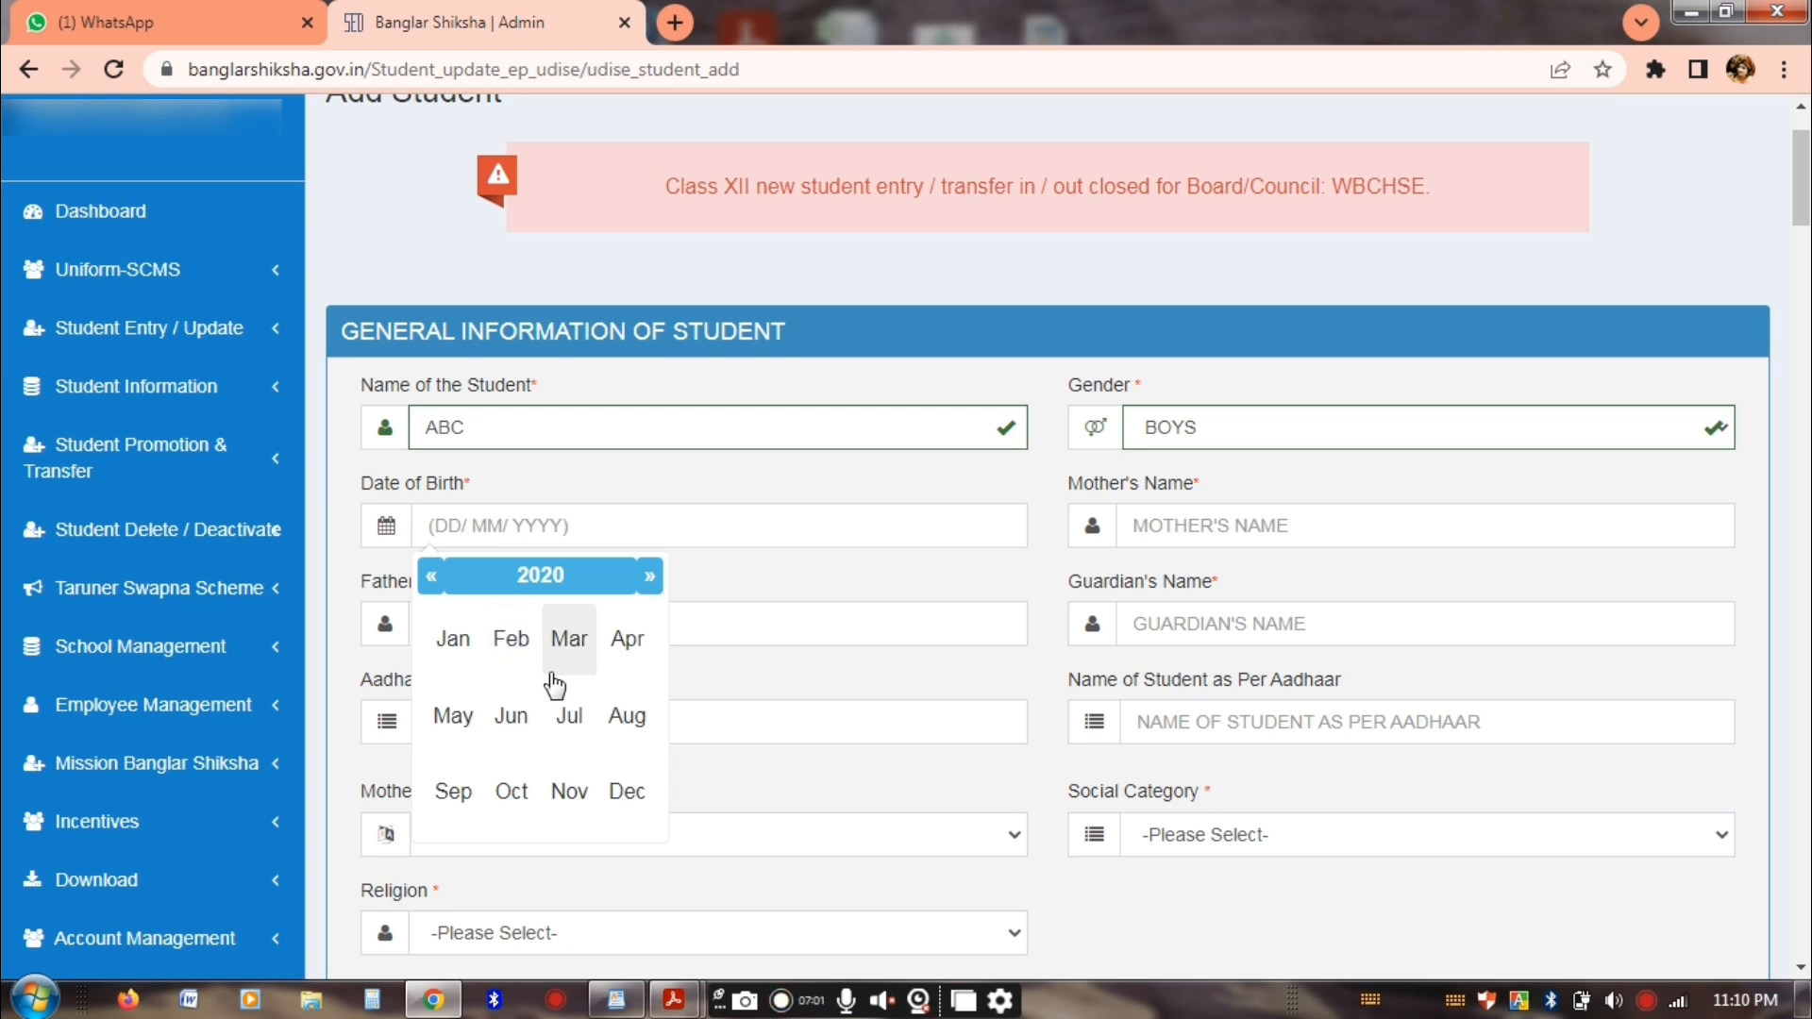
left_click(457, 661)
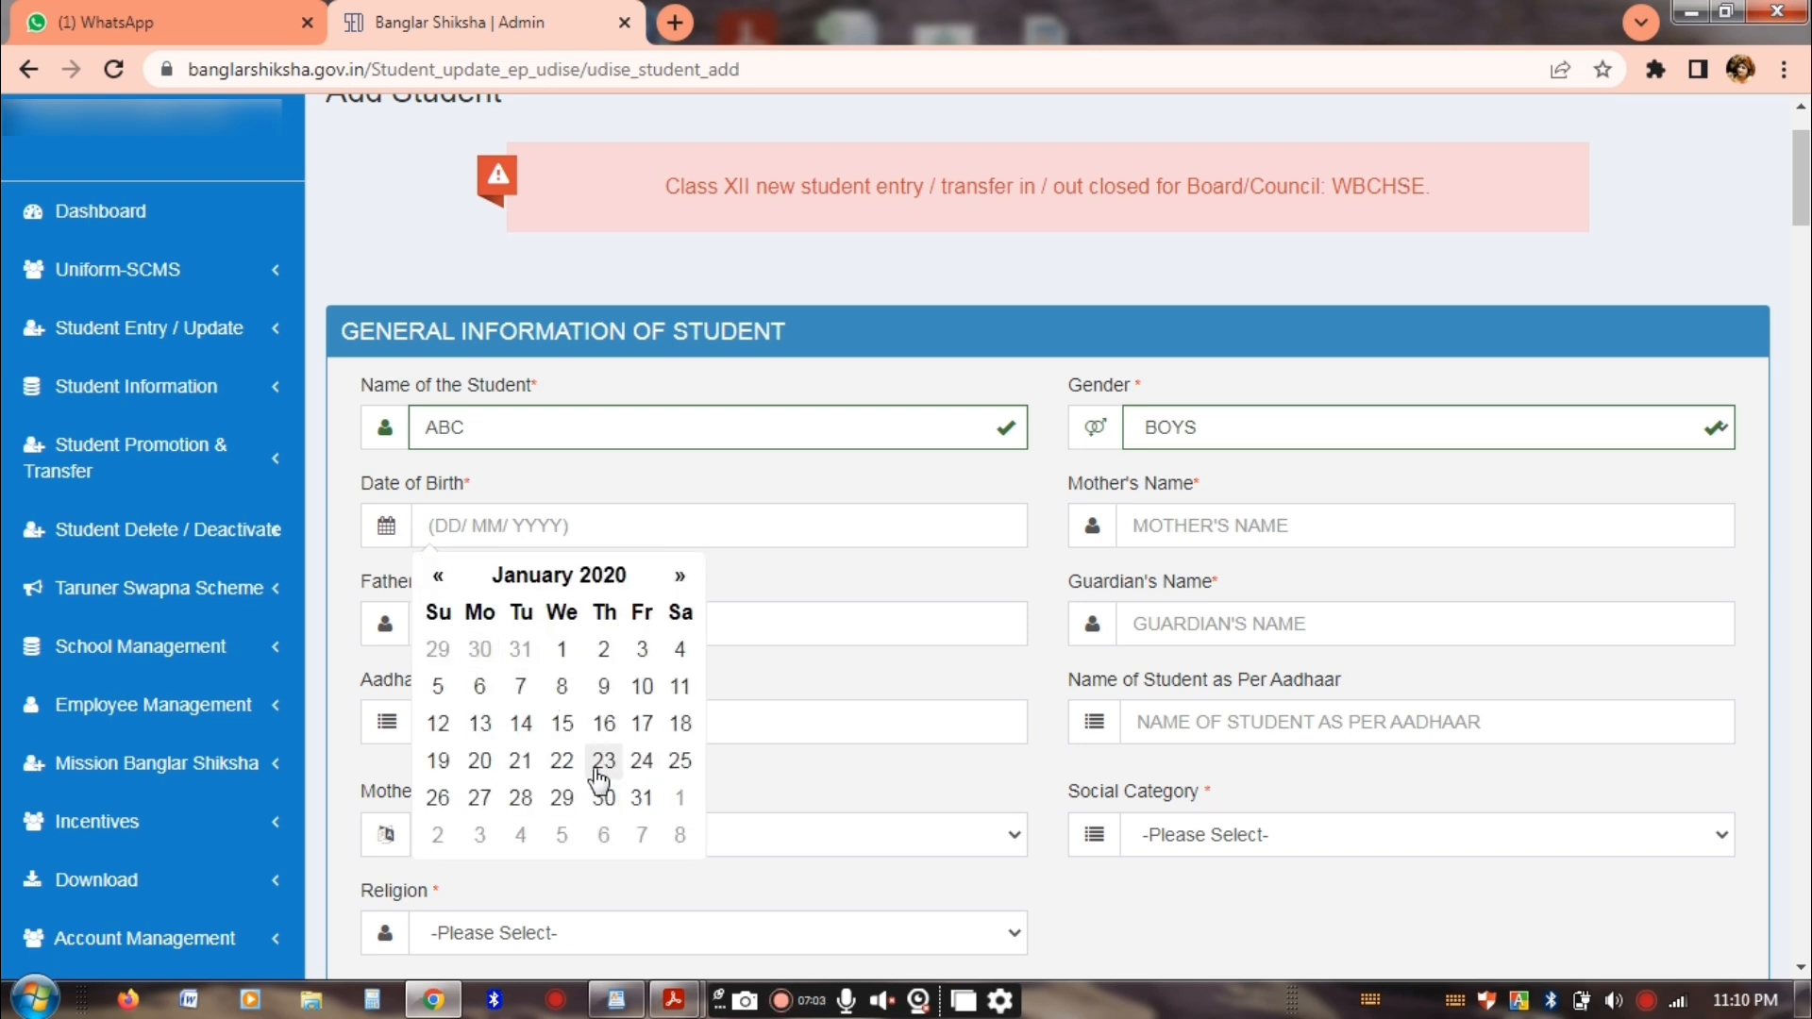
left_click(561, 764)
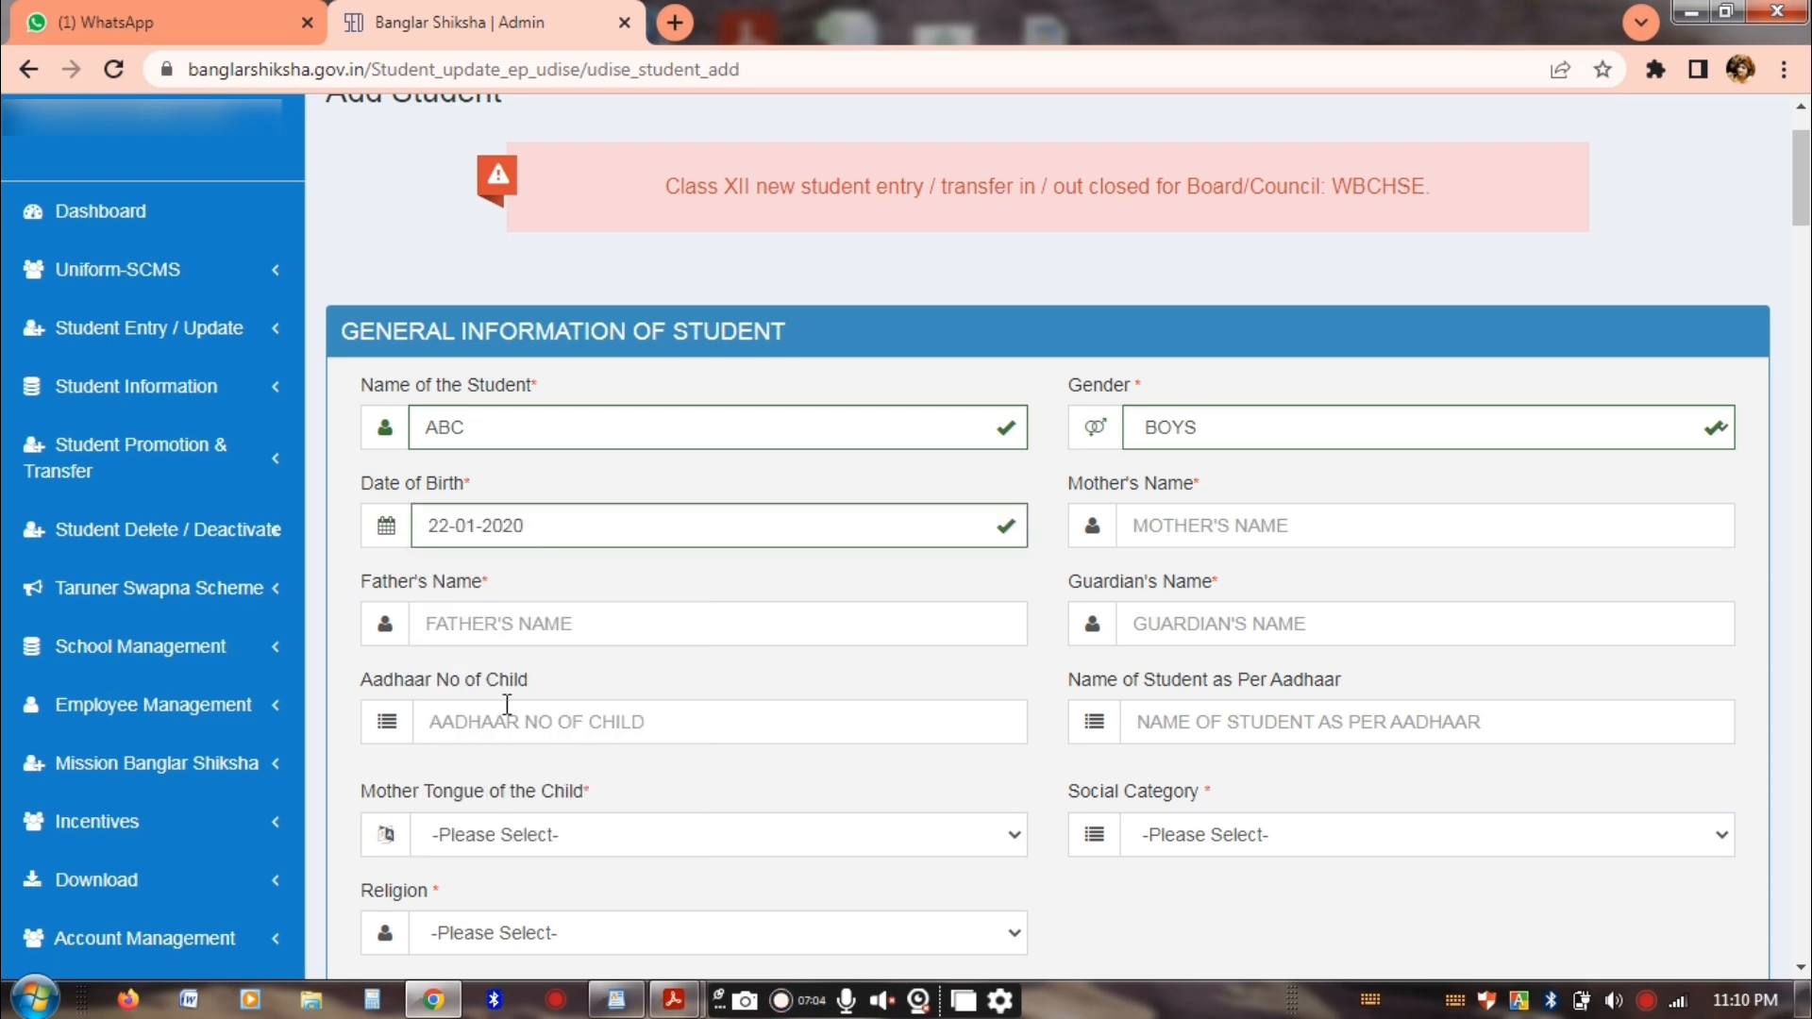
Fill in the mother's name and the father's name of the student
left_click(1161, 526)
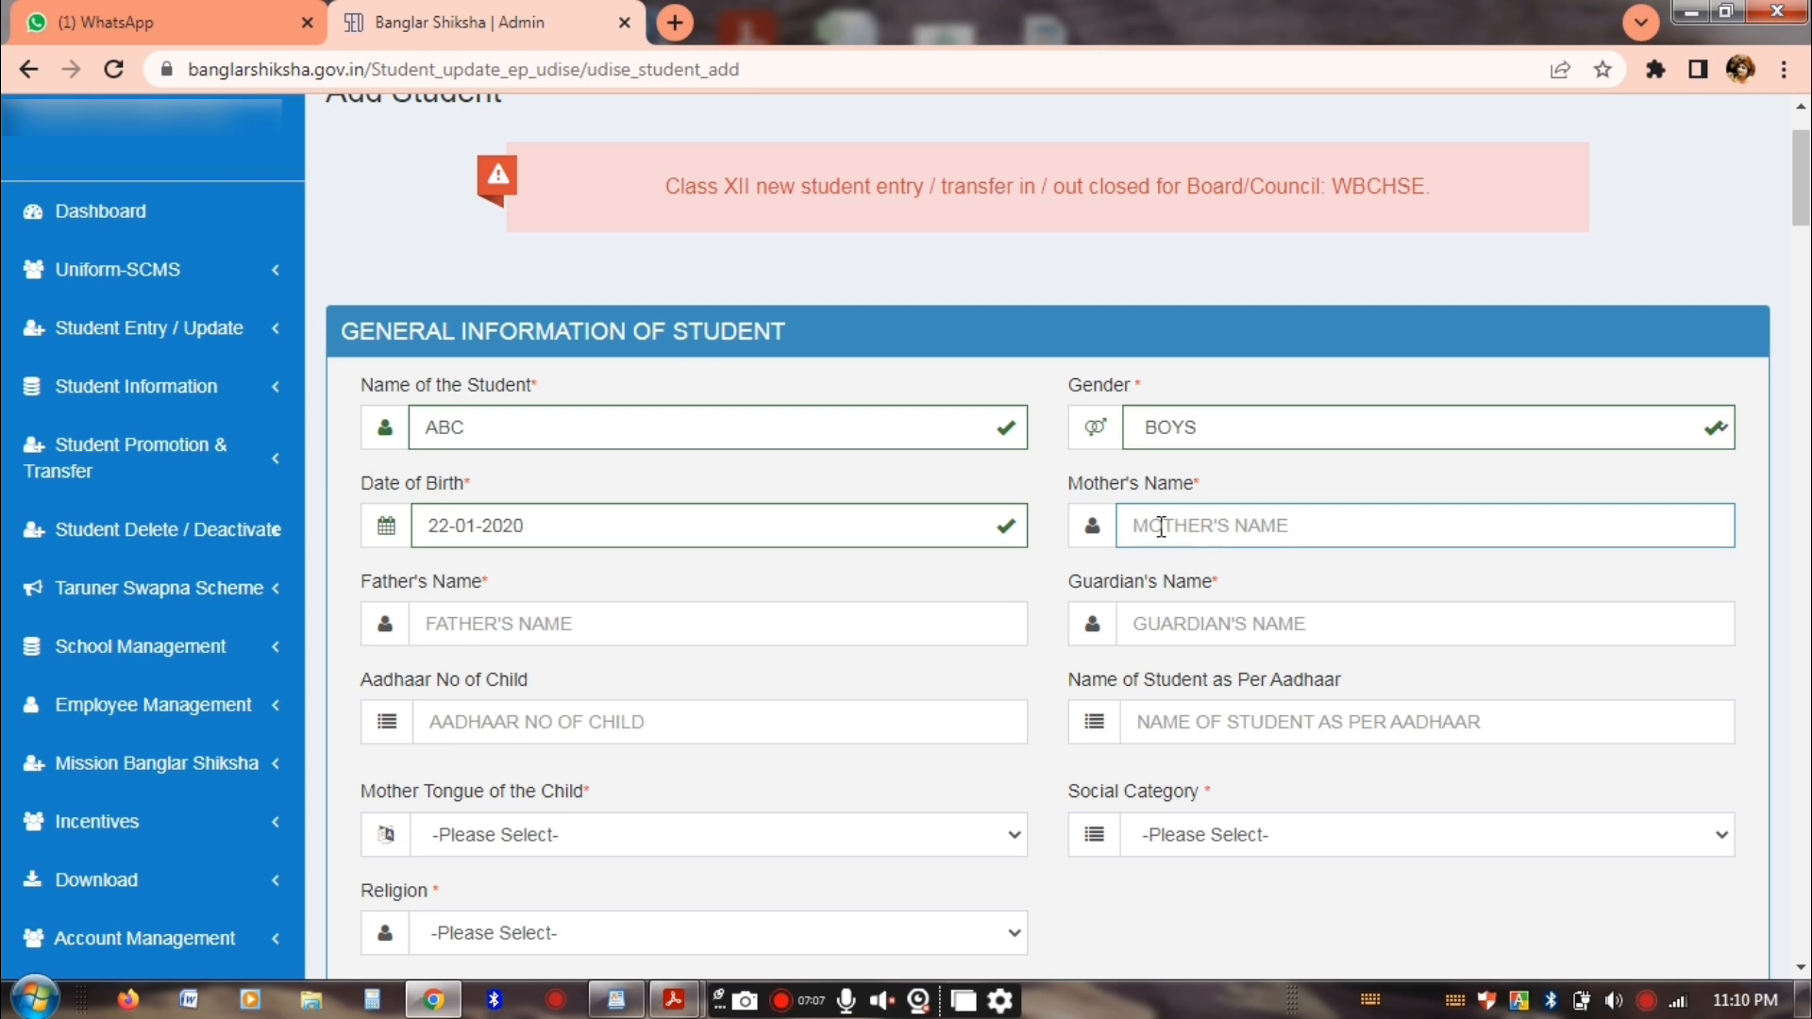
type("DEF")
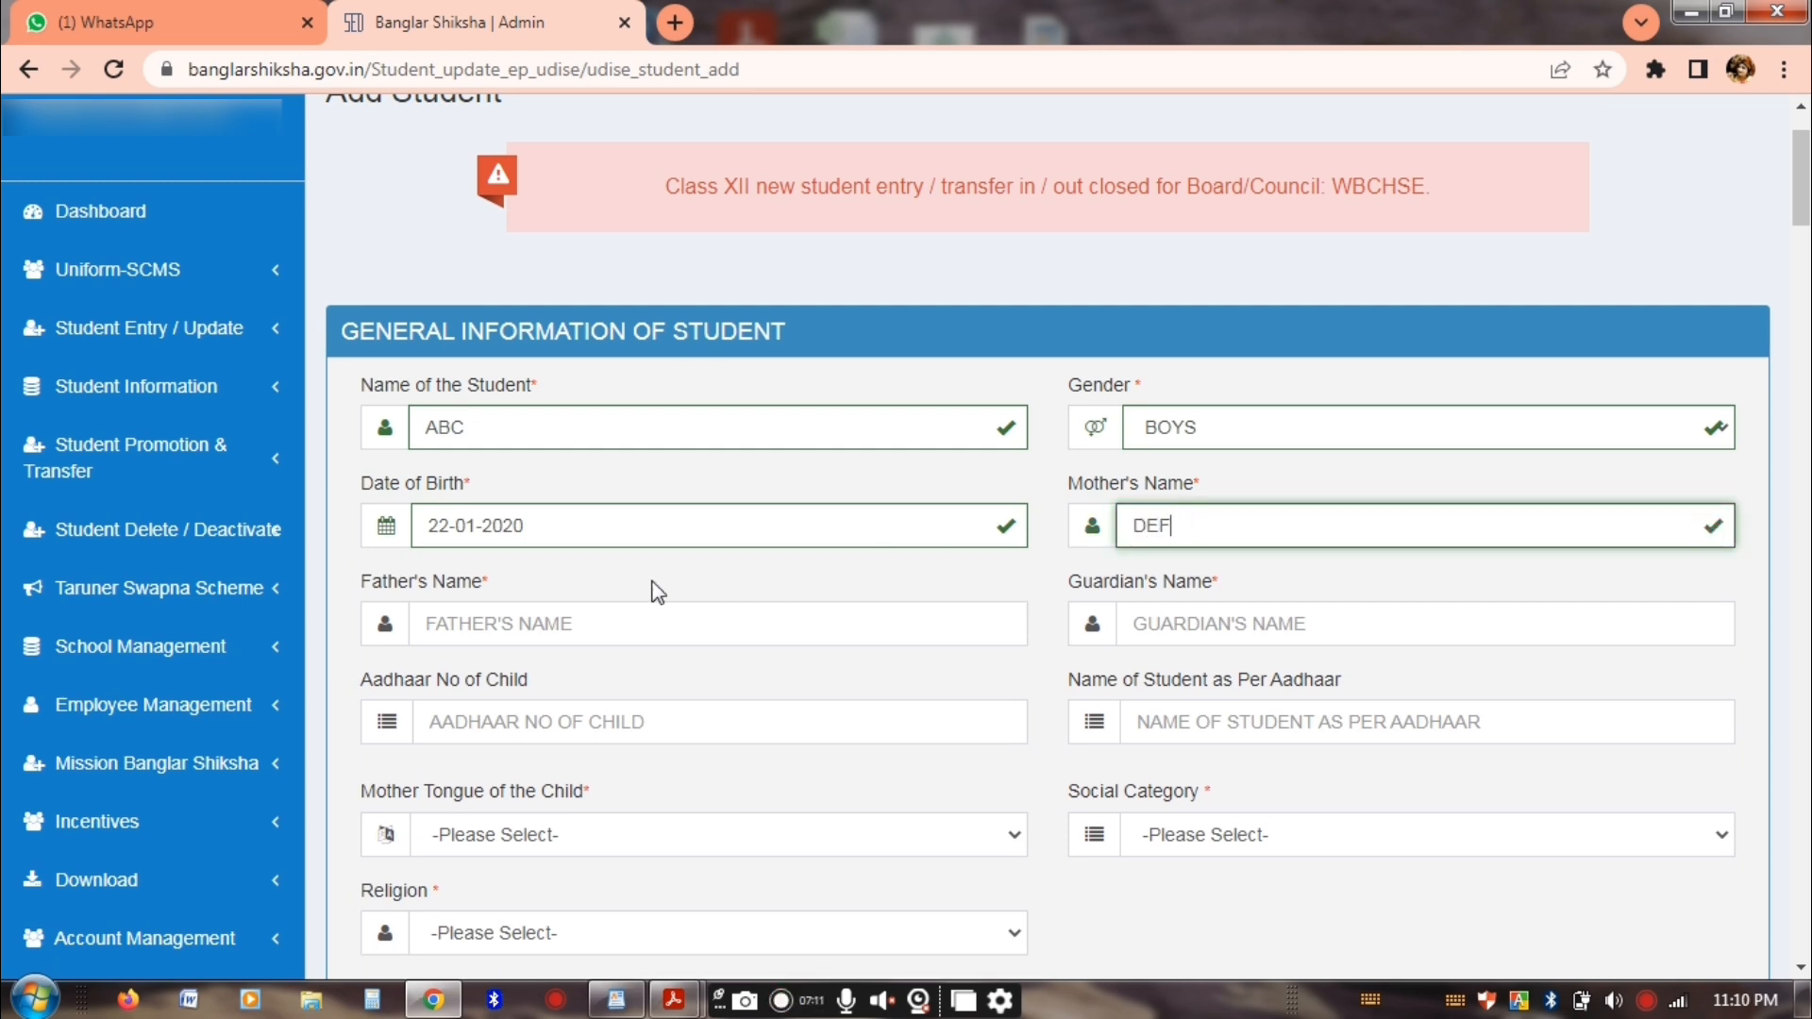
left_click(501, 623)
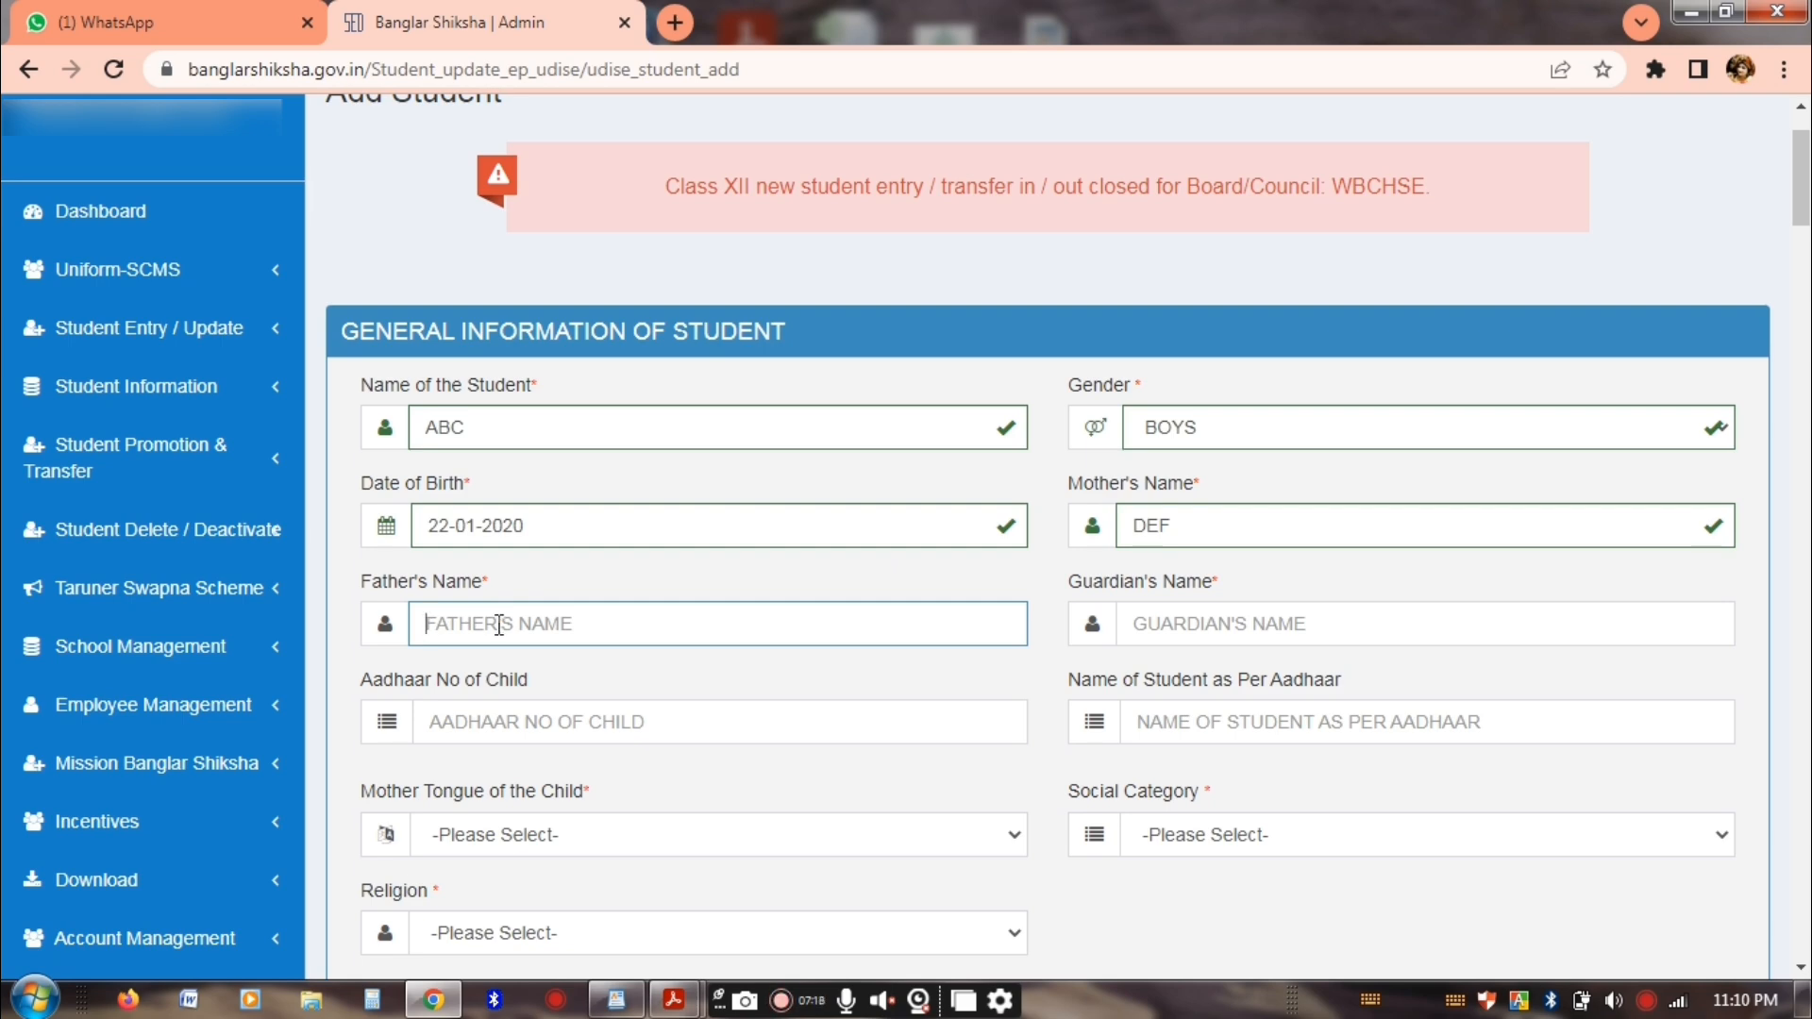
type("GHI")
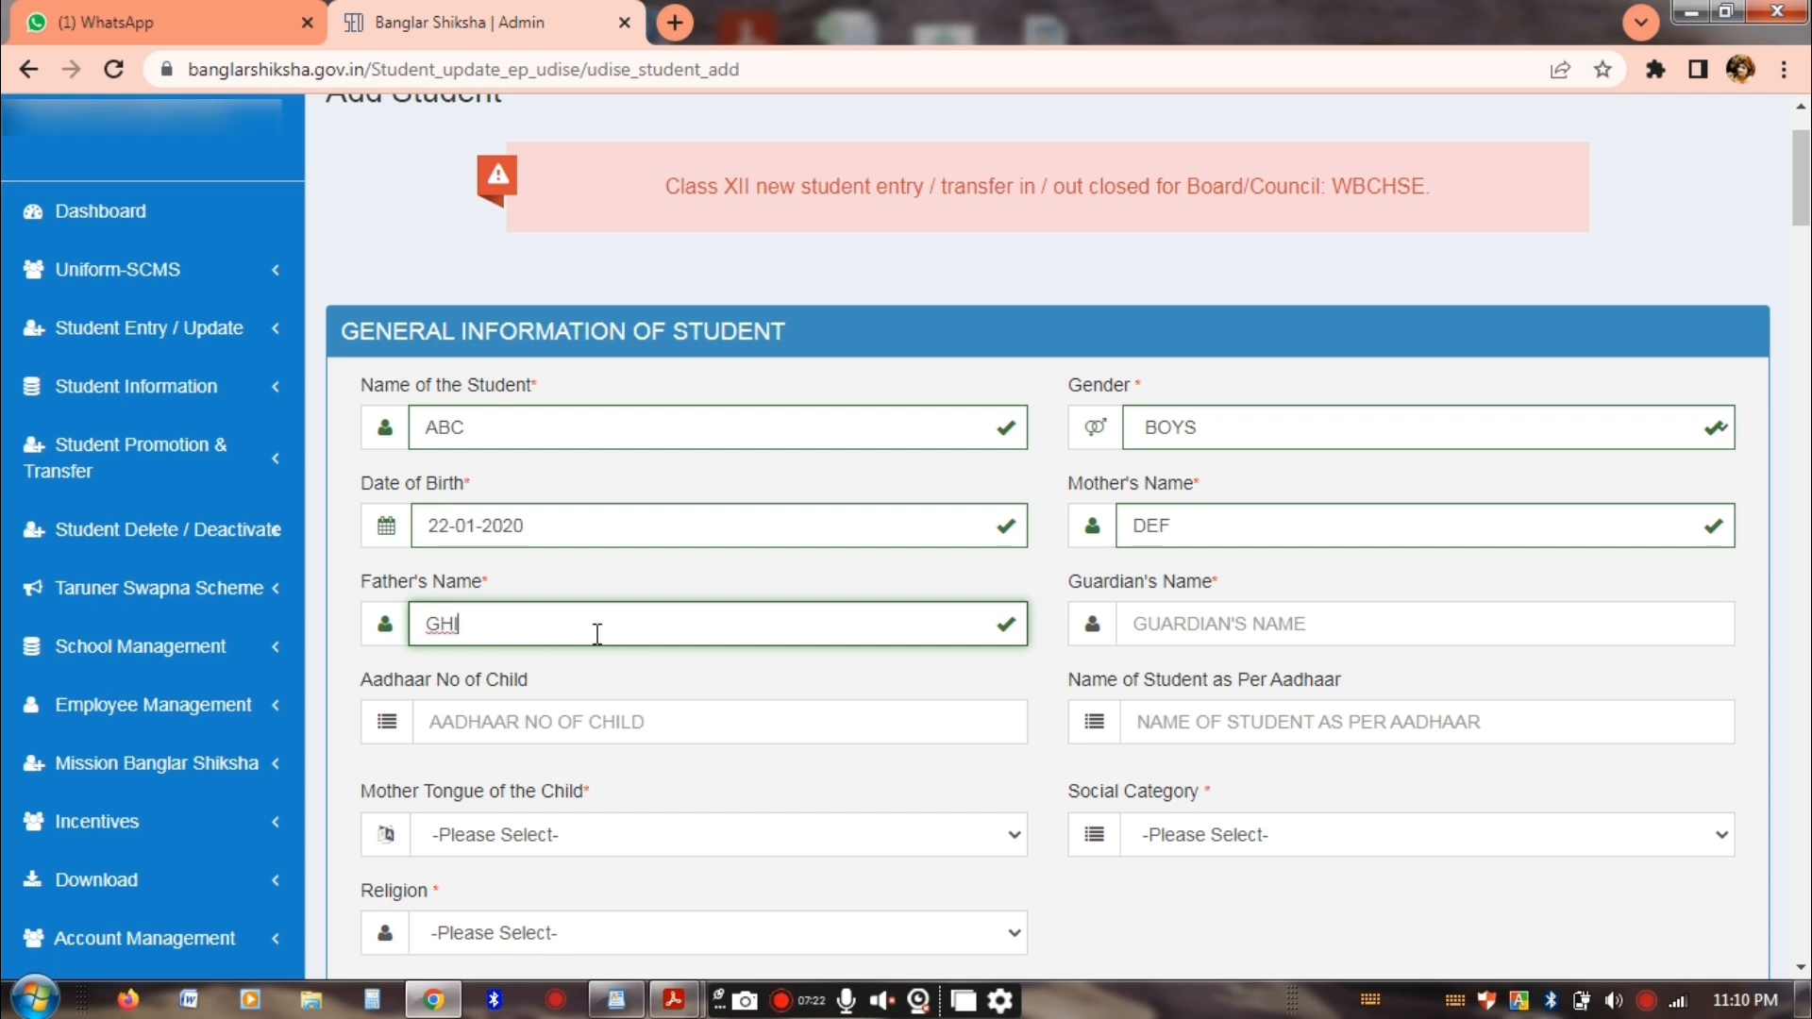
Fill in the guardian's name of the student, leaving the Aadhaar number and name as per Aadhaar blank
left_click(1181, 619)
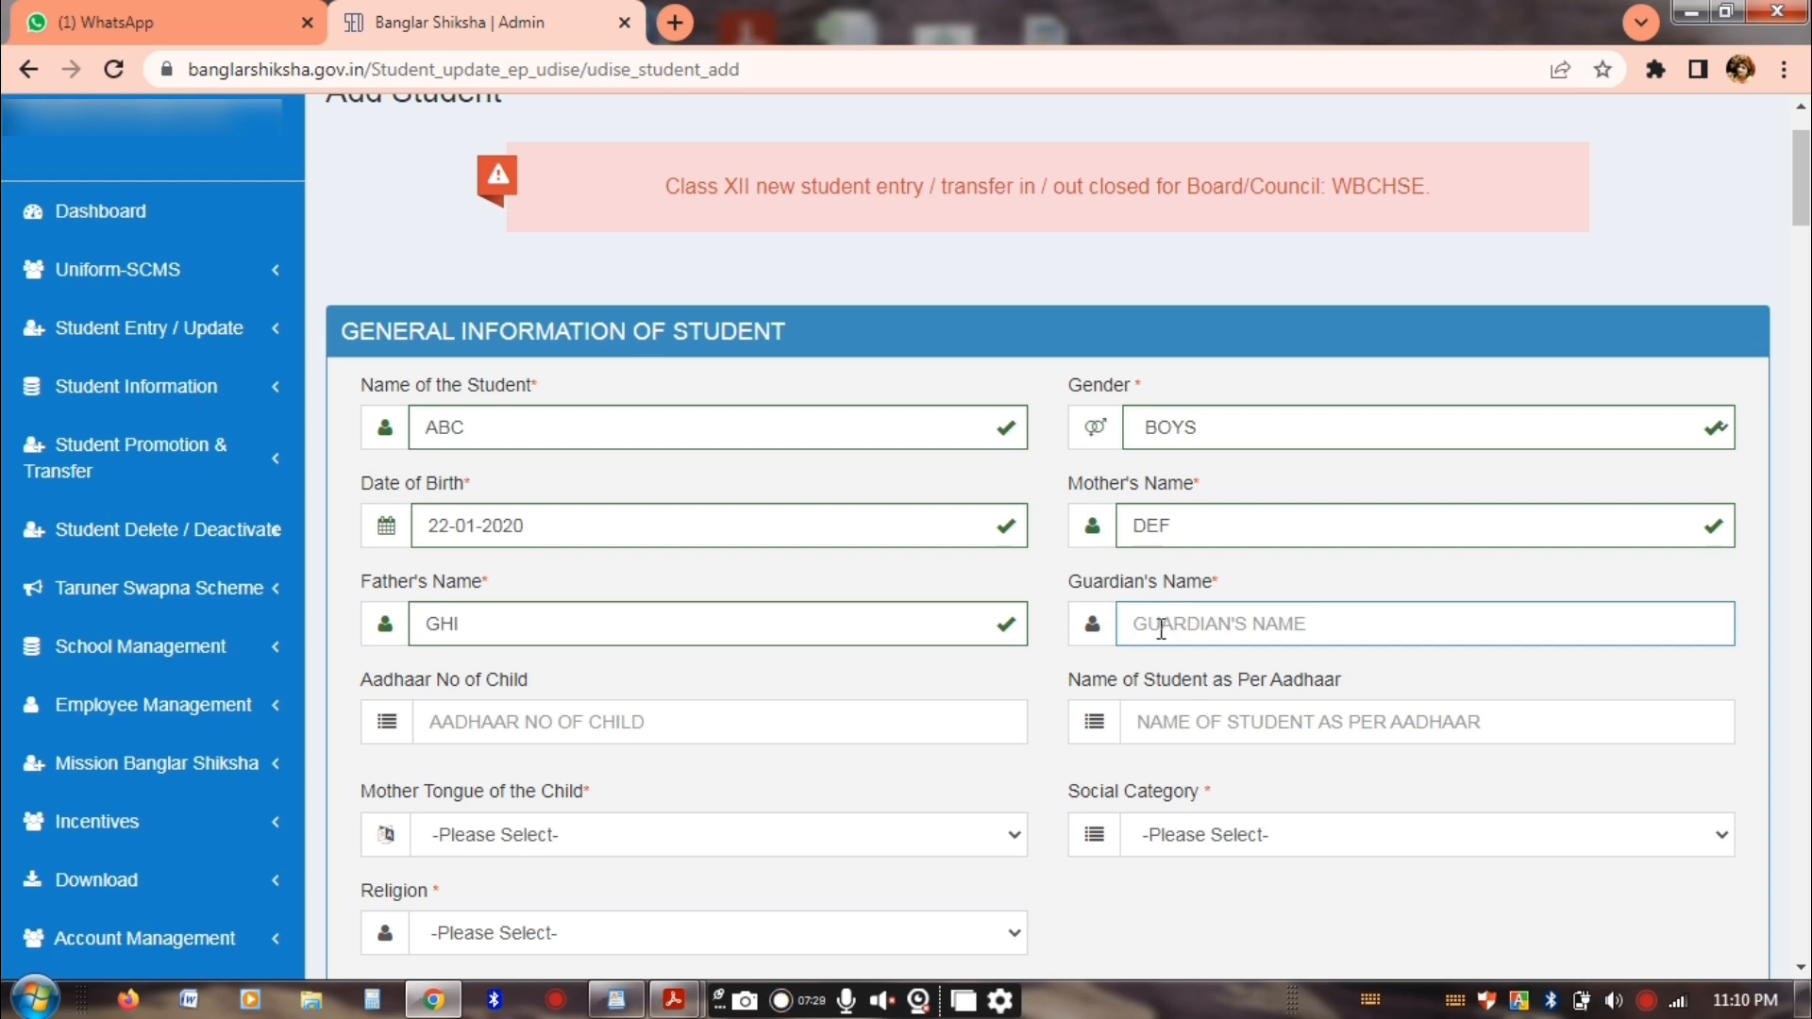
type("GHI")
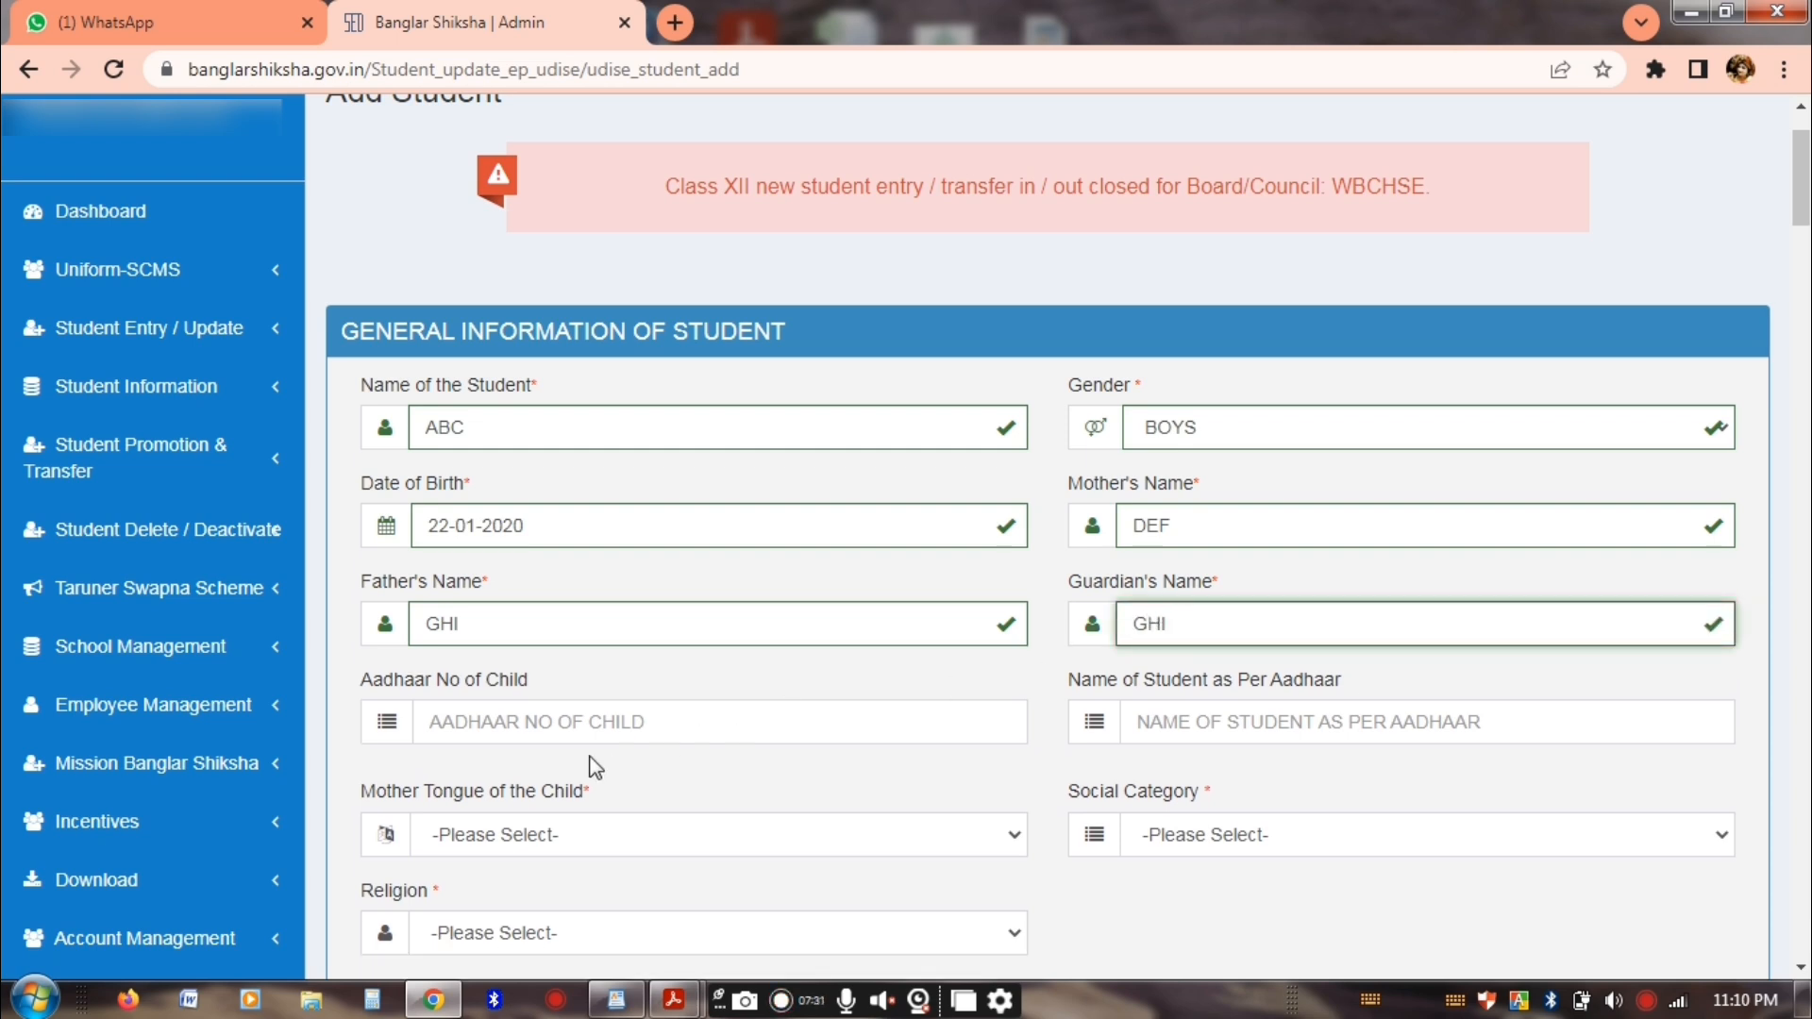
left_click(532, 719)
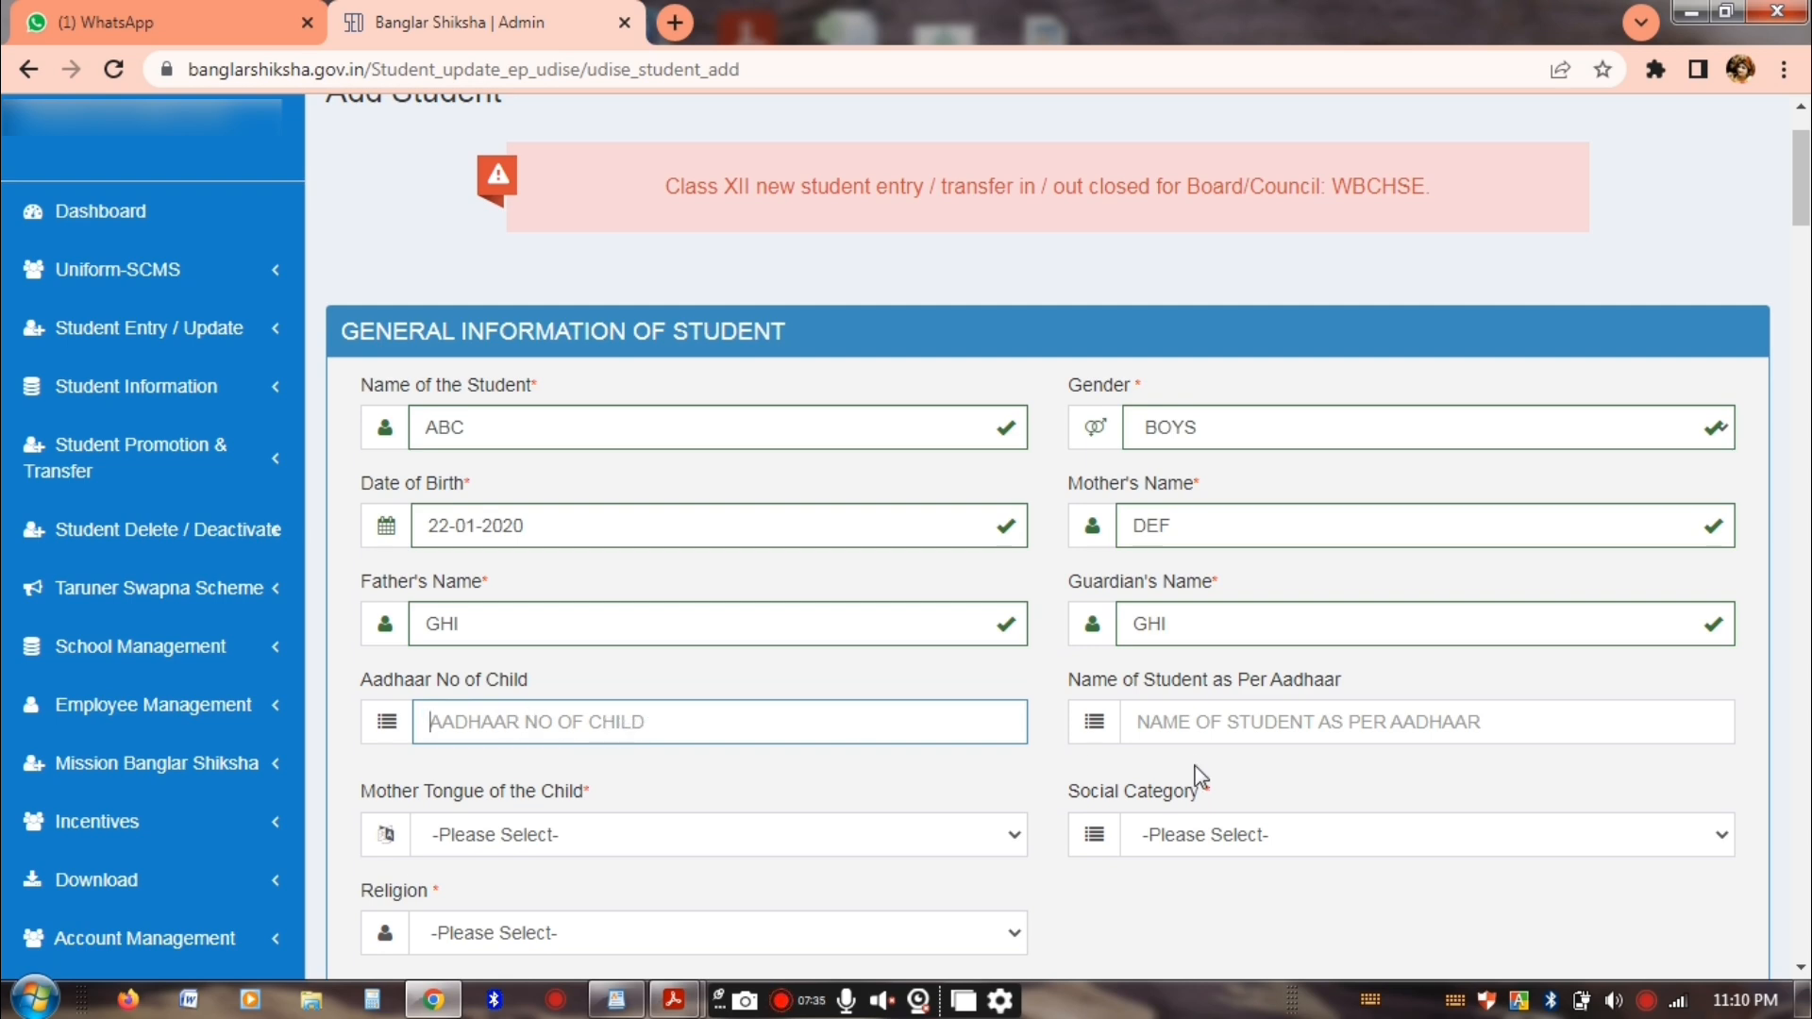
left_click(1181, 736)
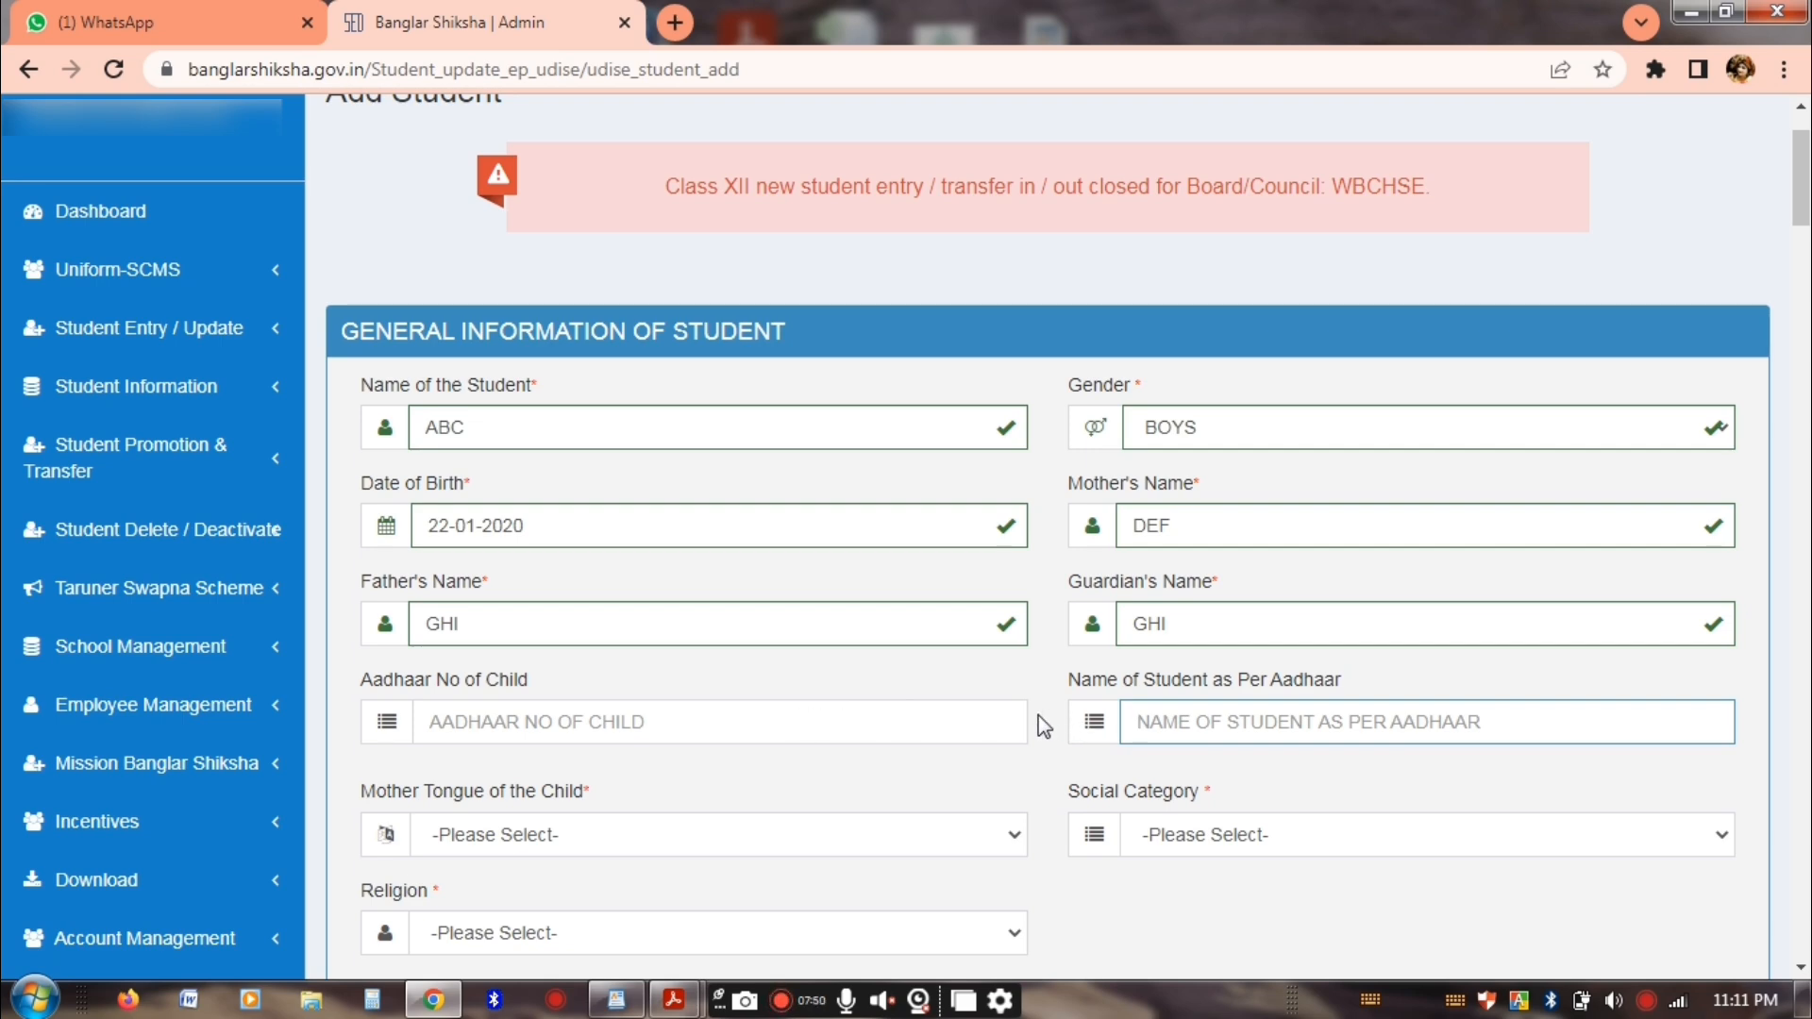
Set the child's mother tongue to BENGALI and the social category to GENERAL
scroll(722, 722, "down", 1)
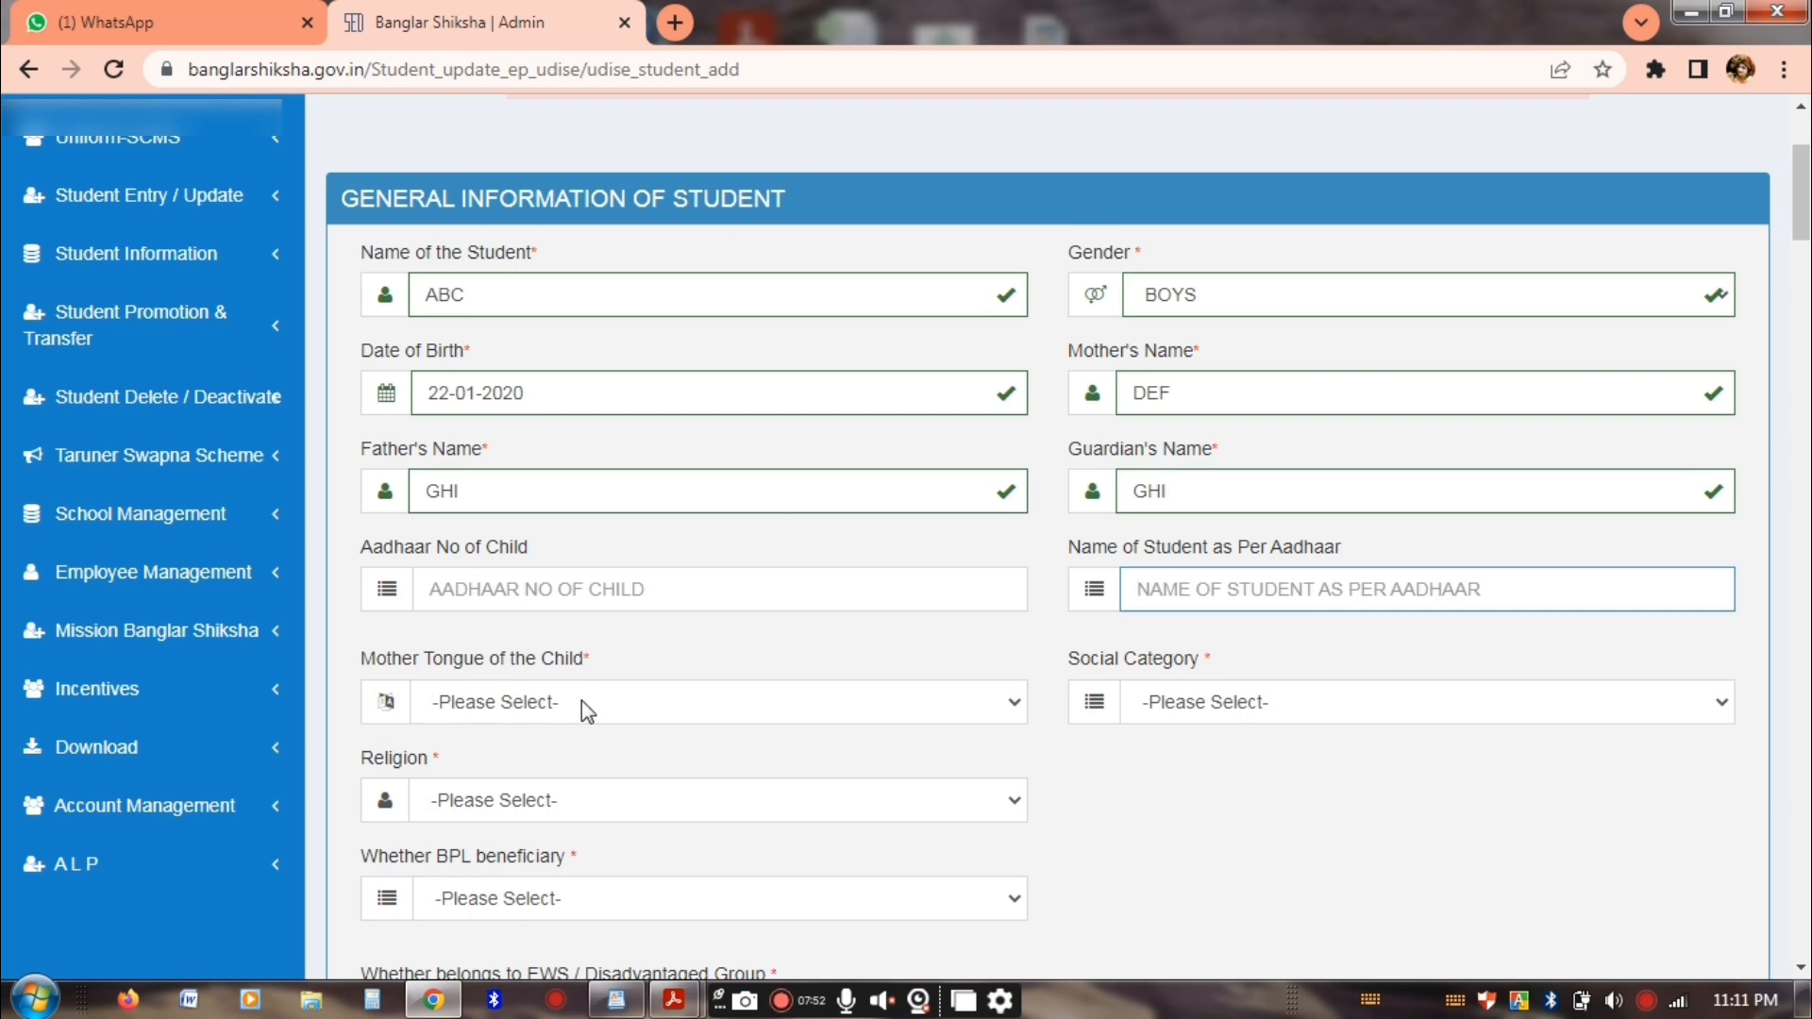
left_click(581, 701)
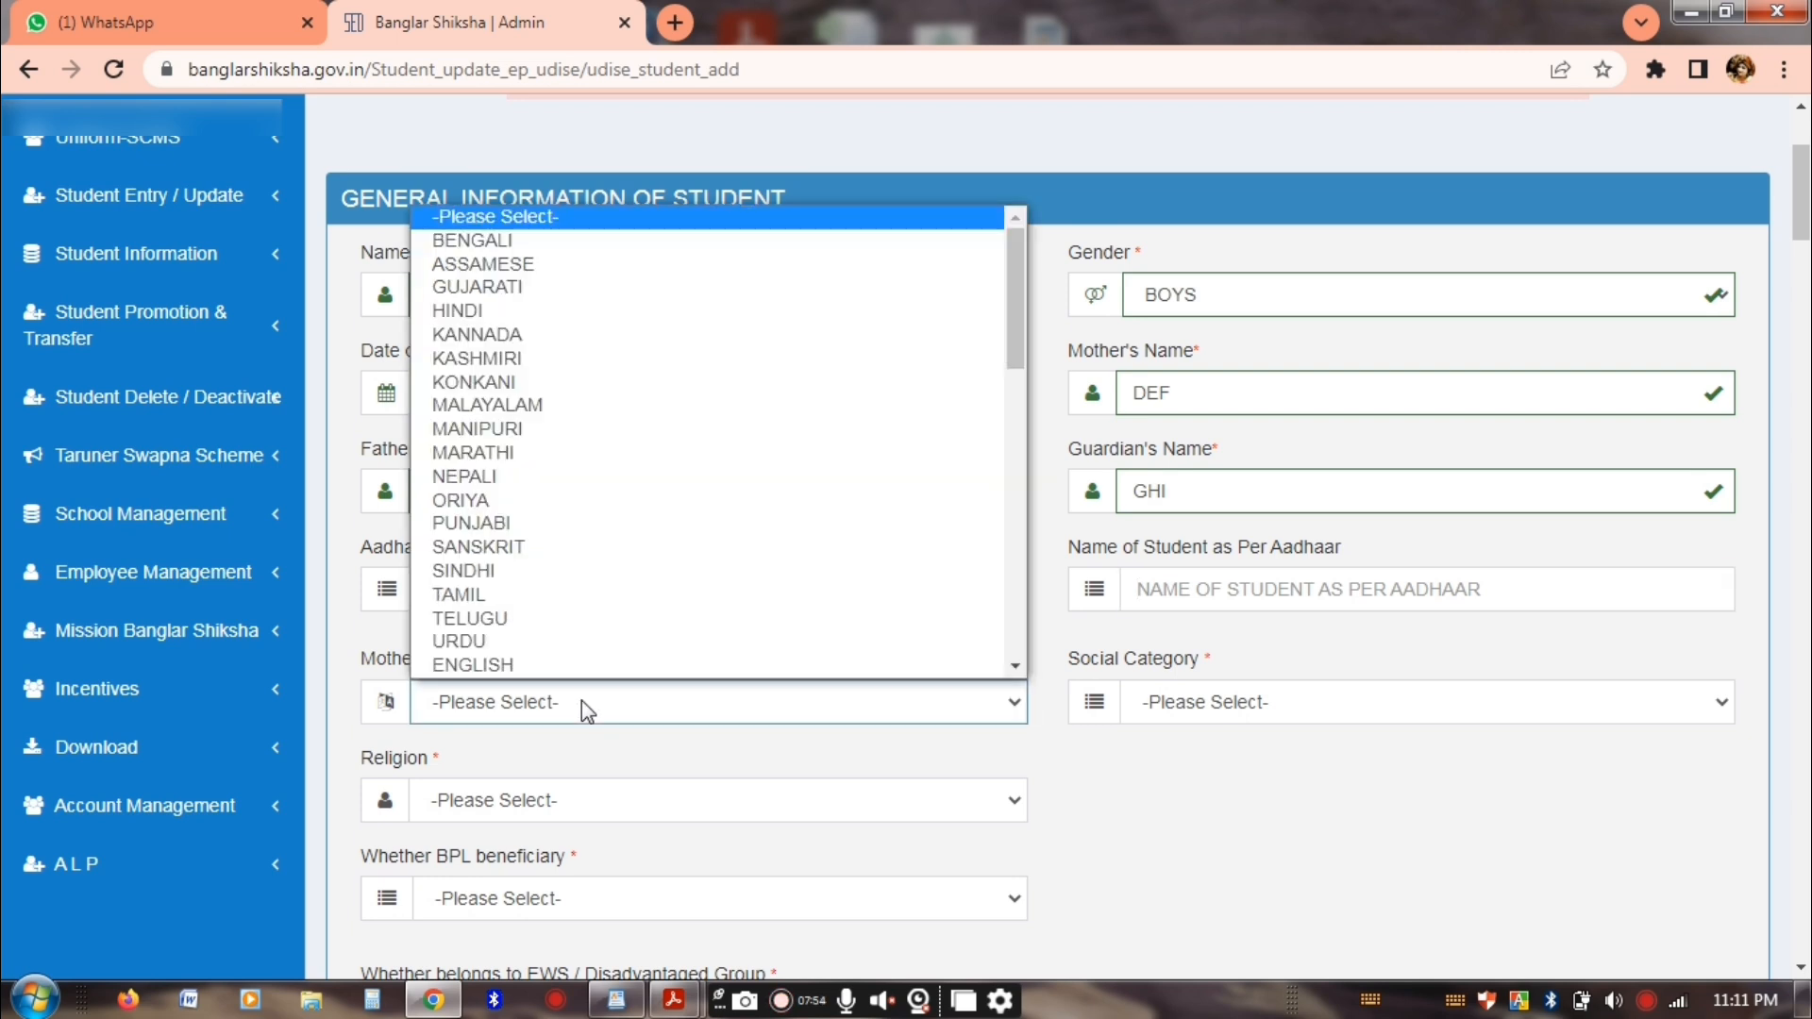
left_click(519, 240)
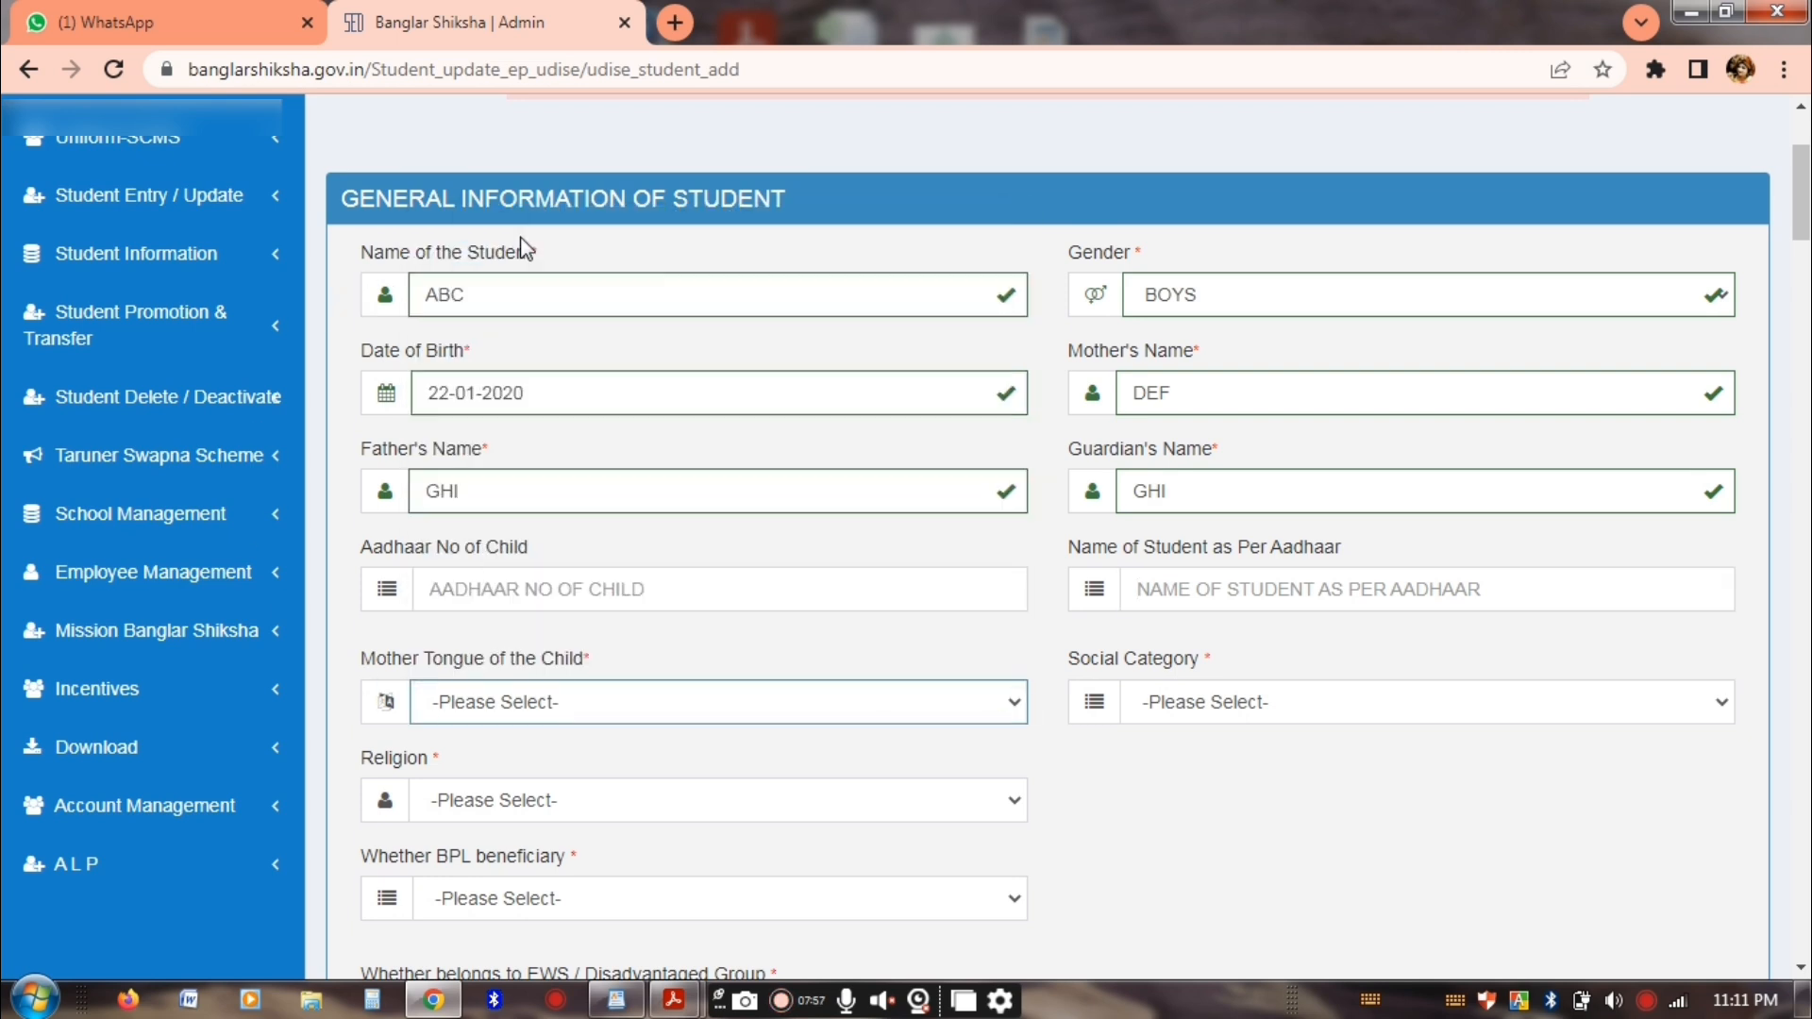
left_click(1261, 710)
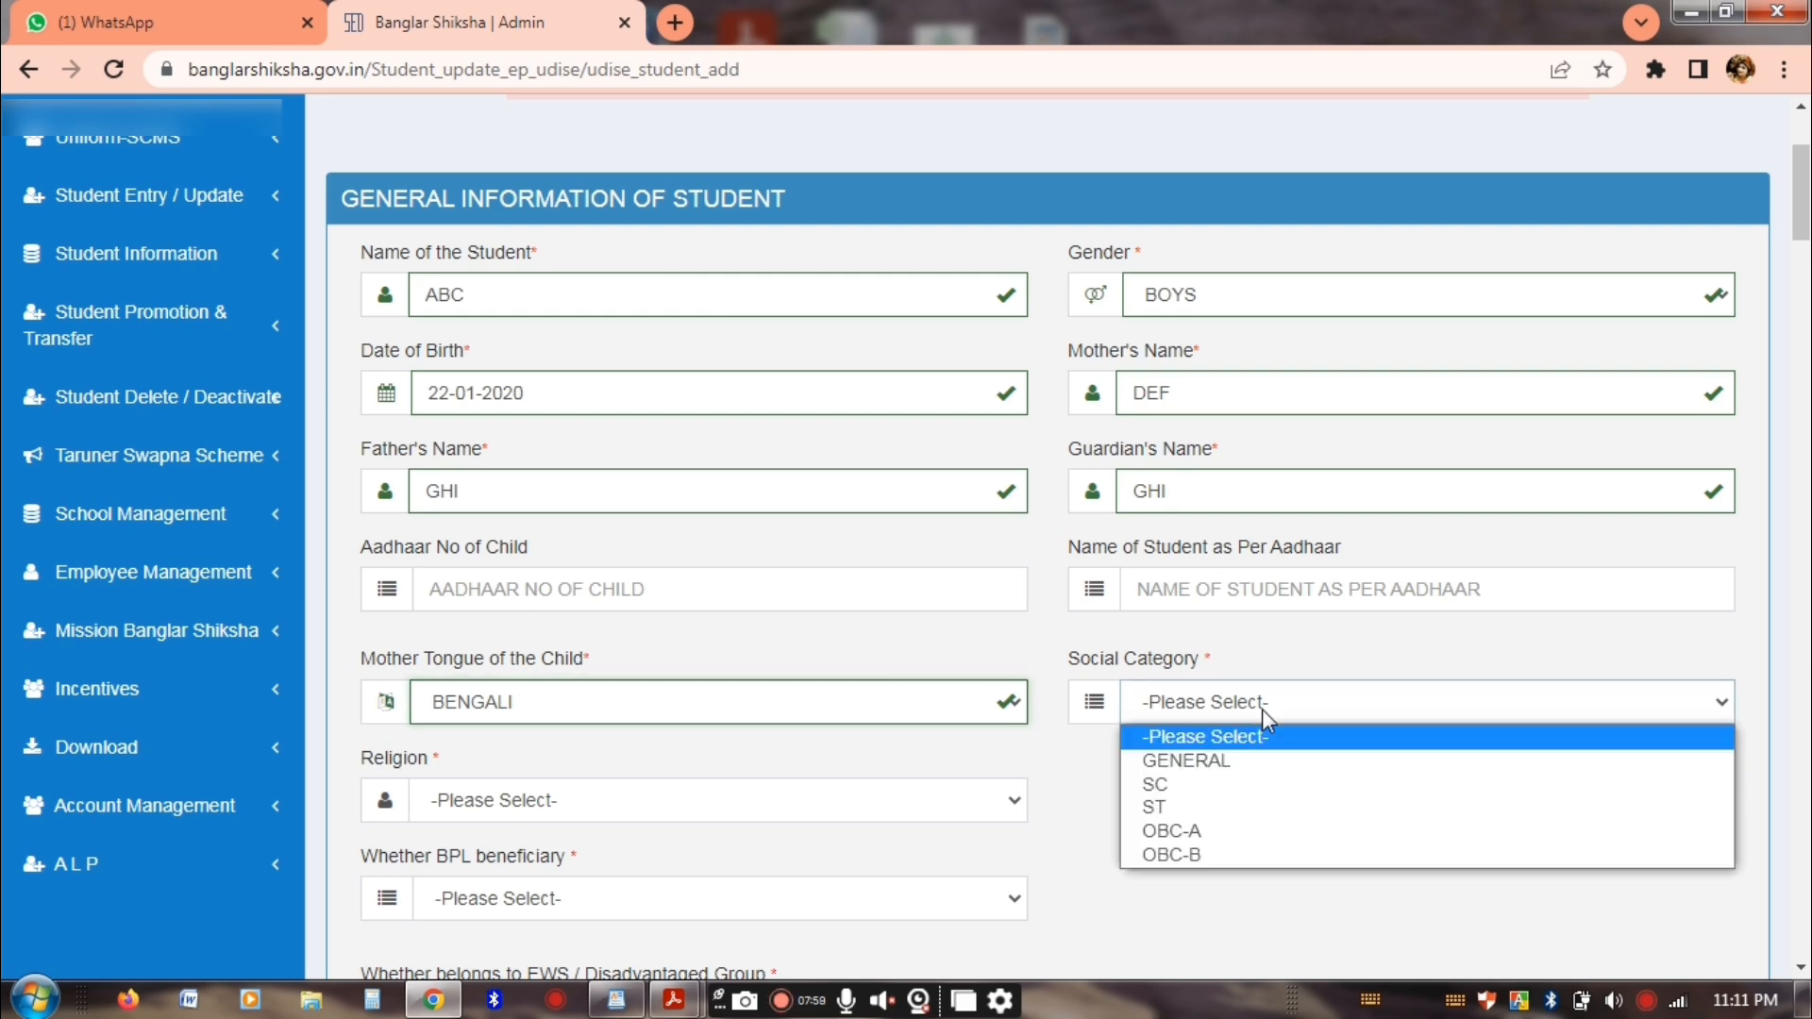
left_click(1259, 762)
Set the student's religion to HINDU
scroll(772, 623, "down", 2)
scroll(772, 623, "down", 1)
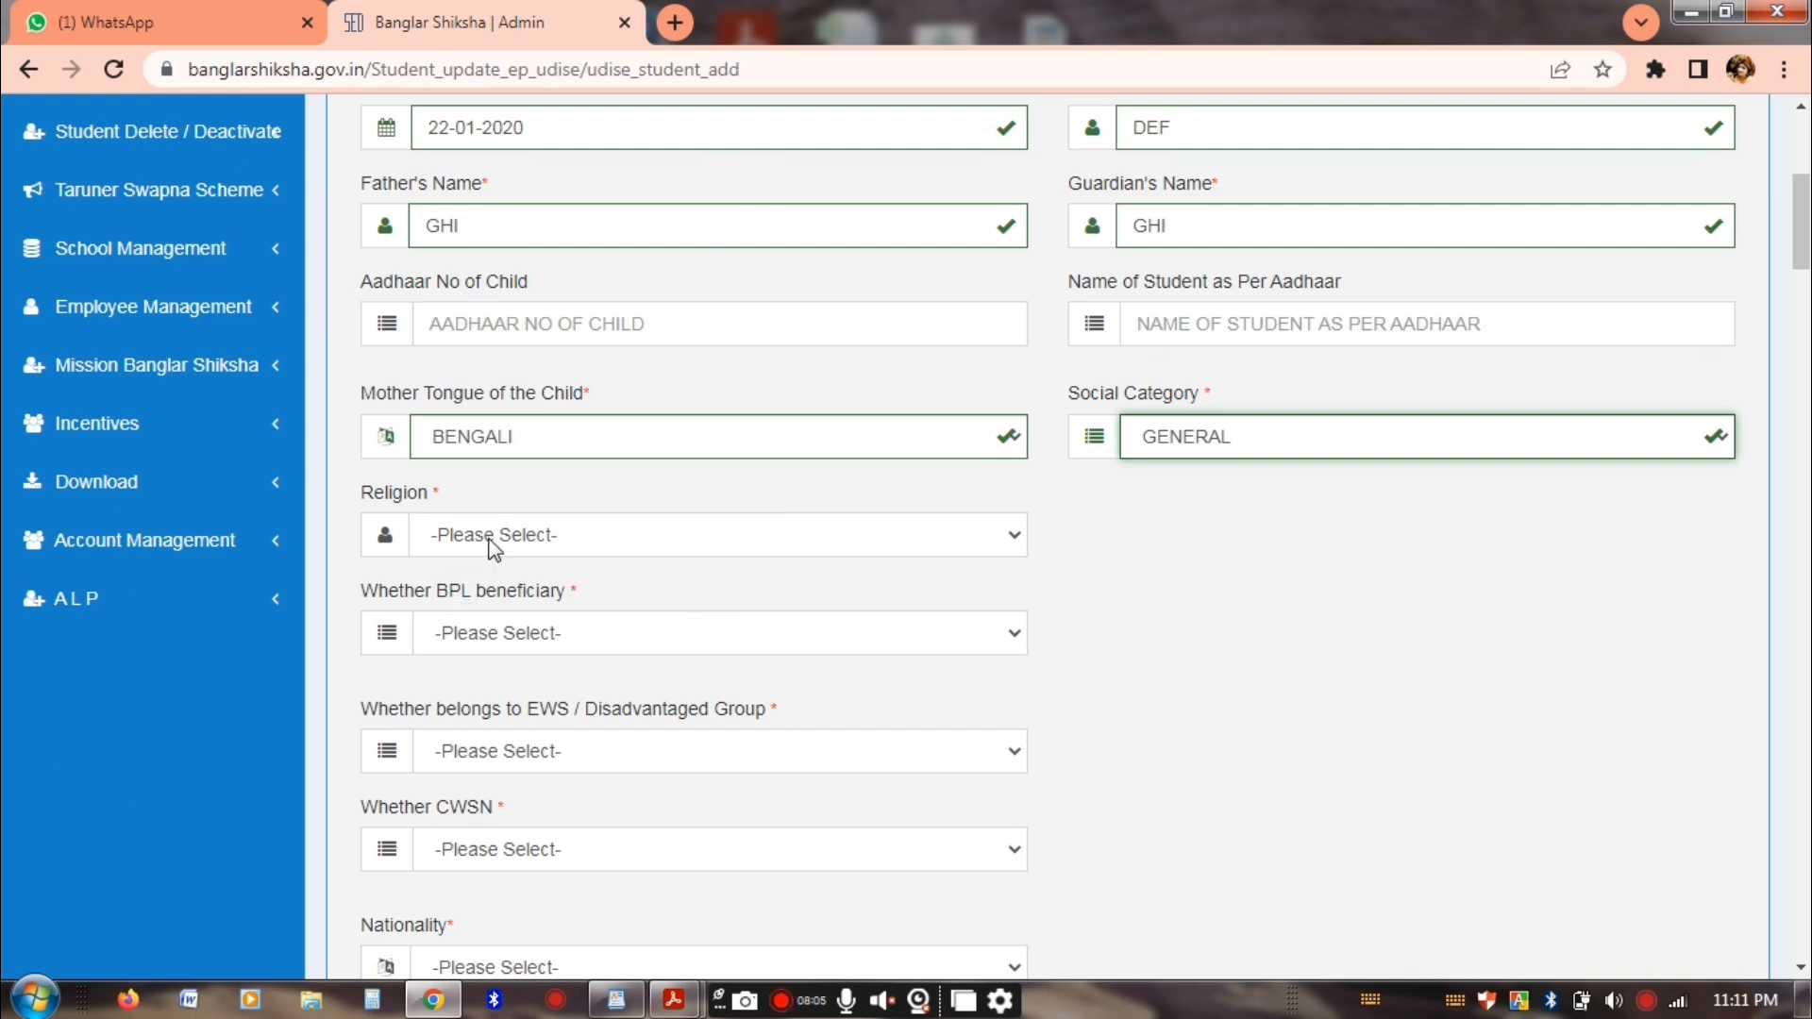
left_click(497, 538)
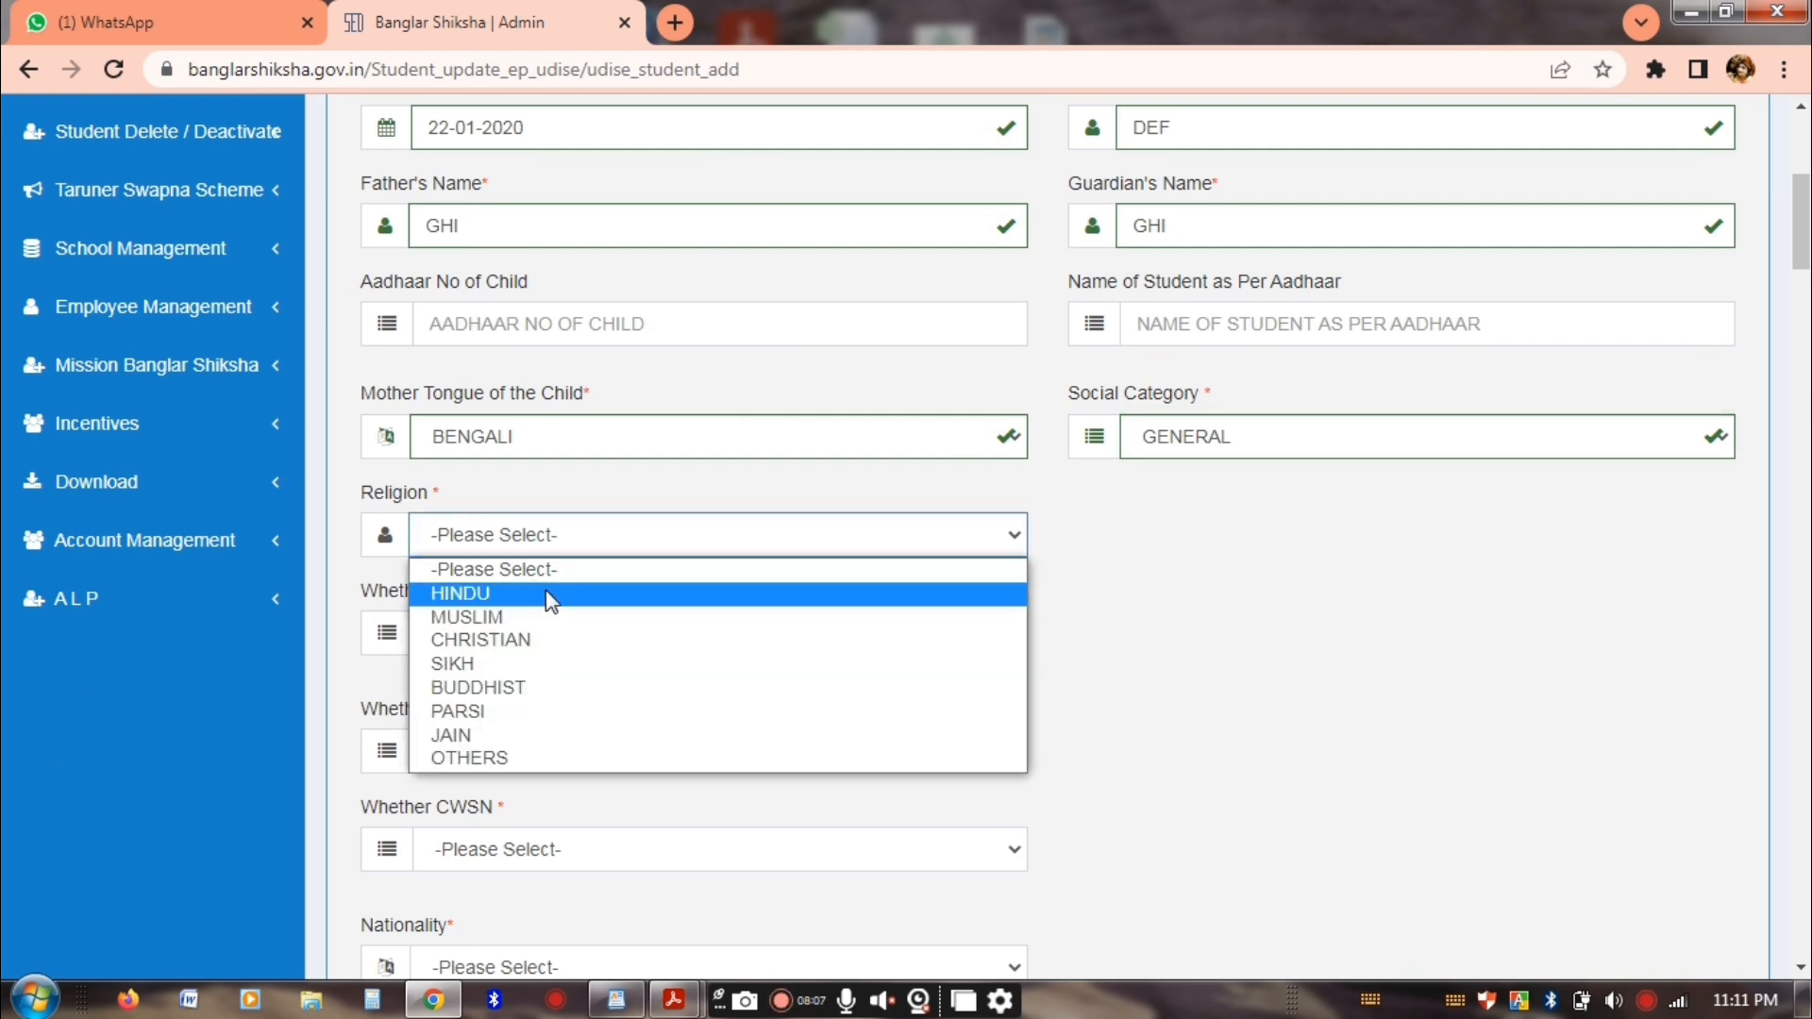
left_click(573, 594)
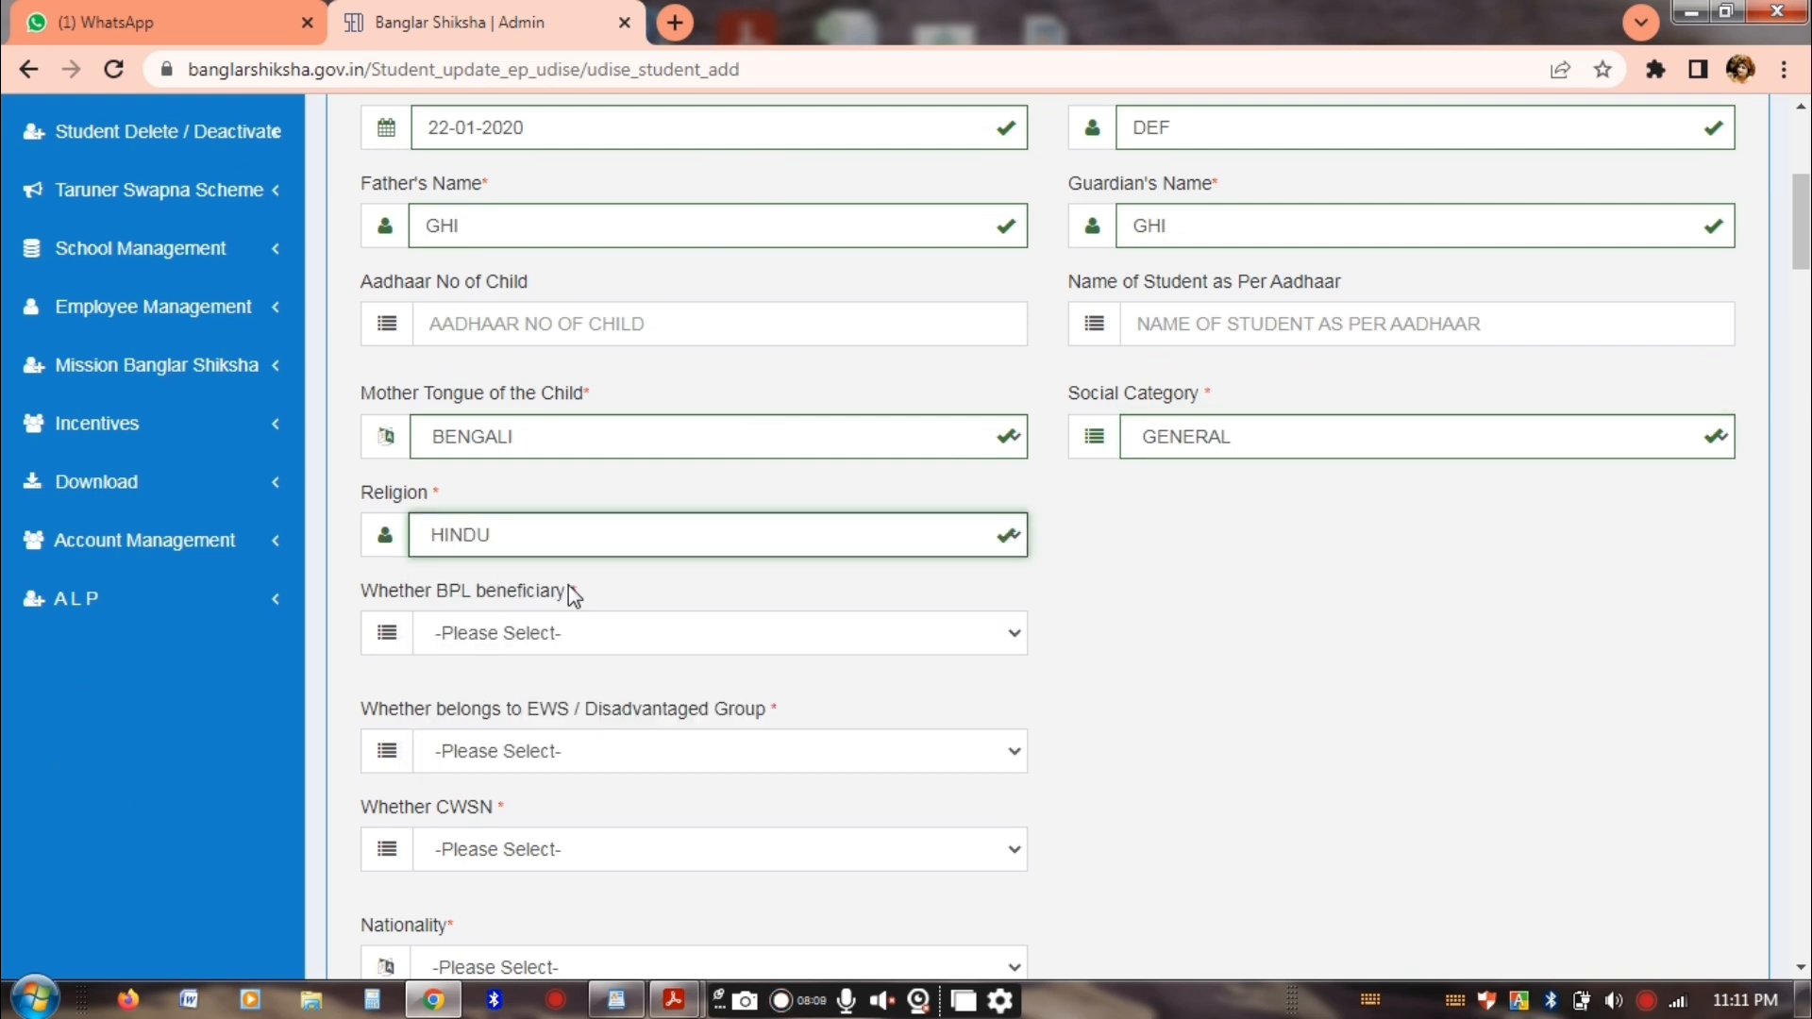
Mark the student as a BPL beneficiary with YES, answer NO for Antyodaya Anna Yojana, and enter the BPL number
left_click(581, 642)
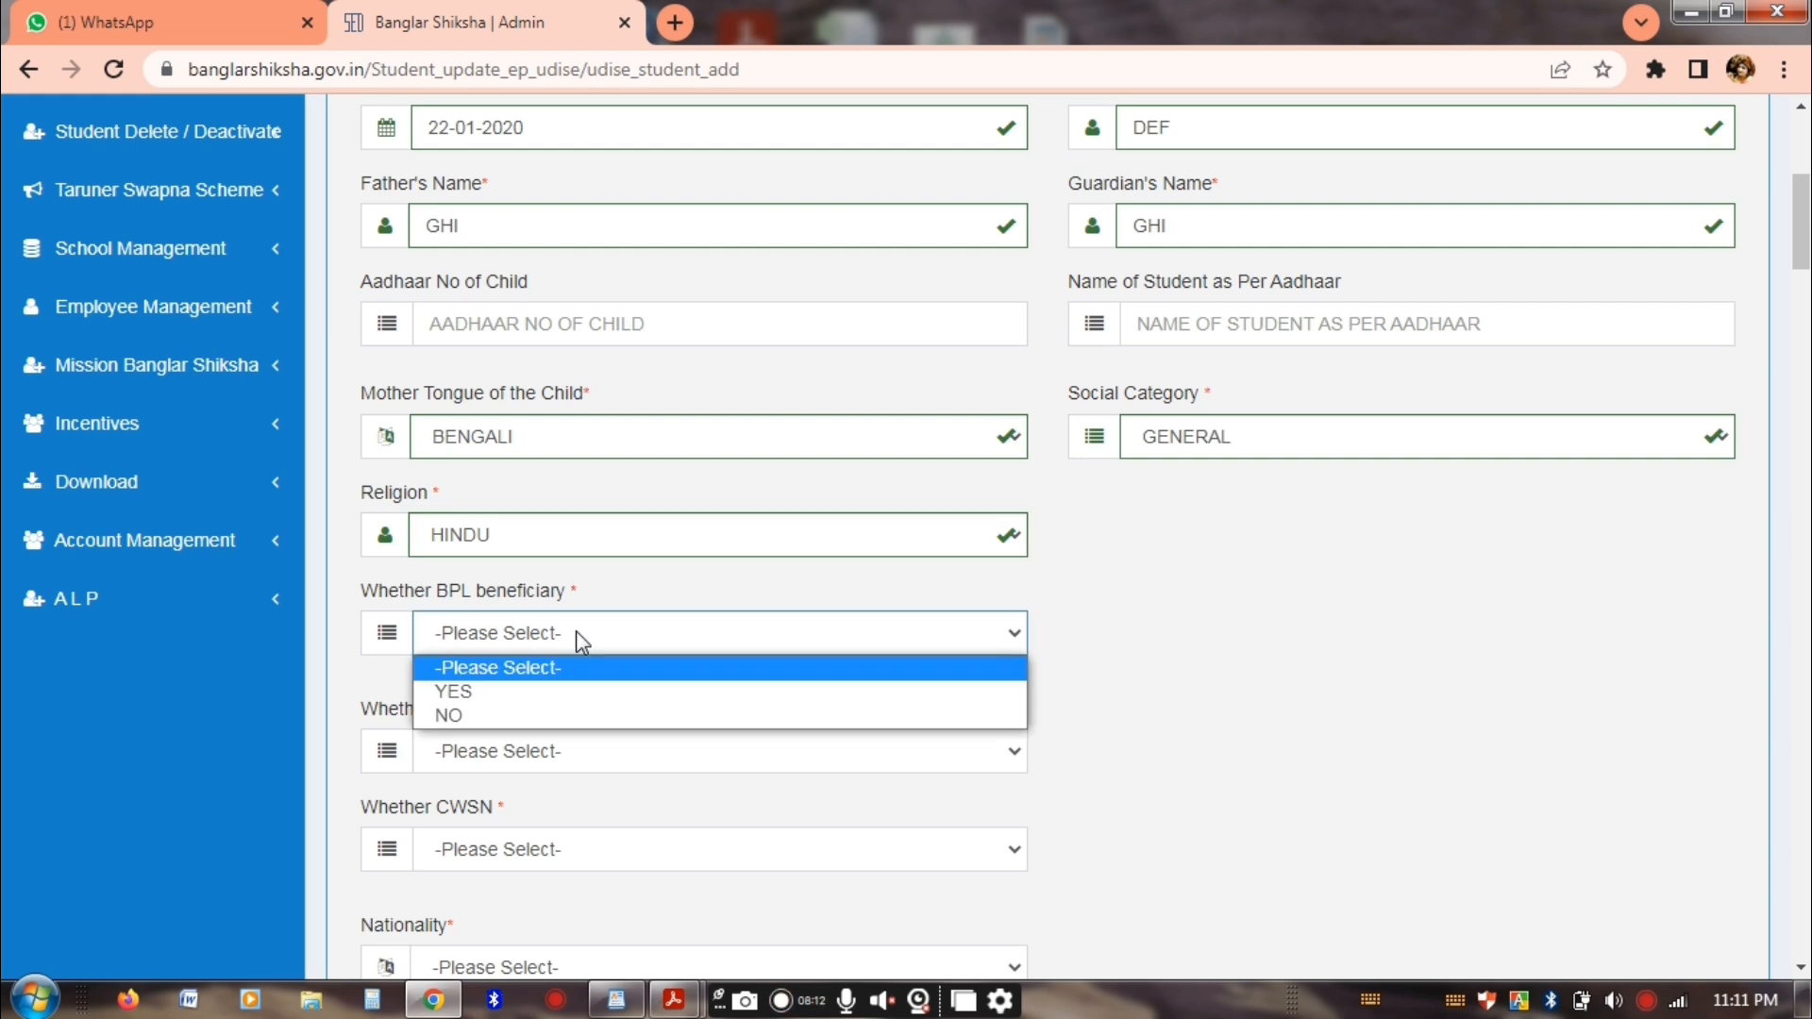
left_click(589, 697)
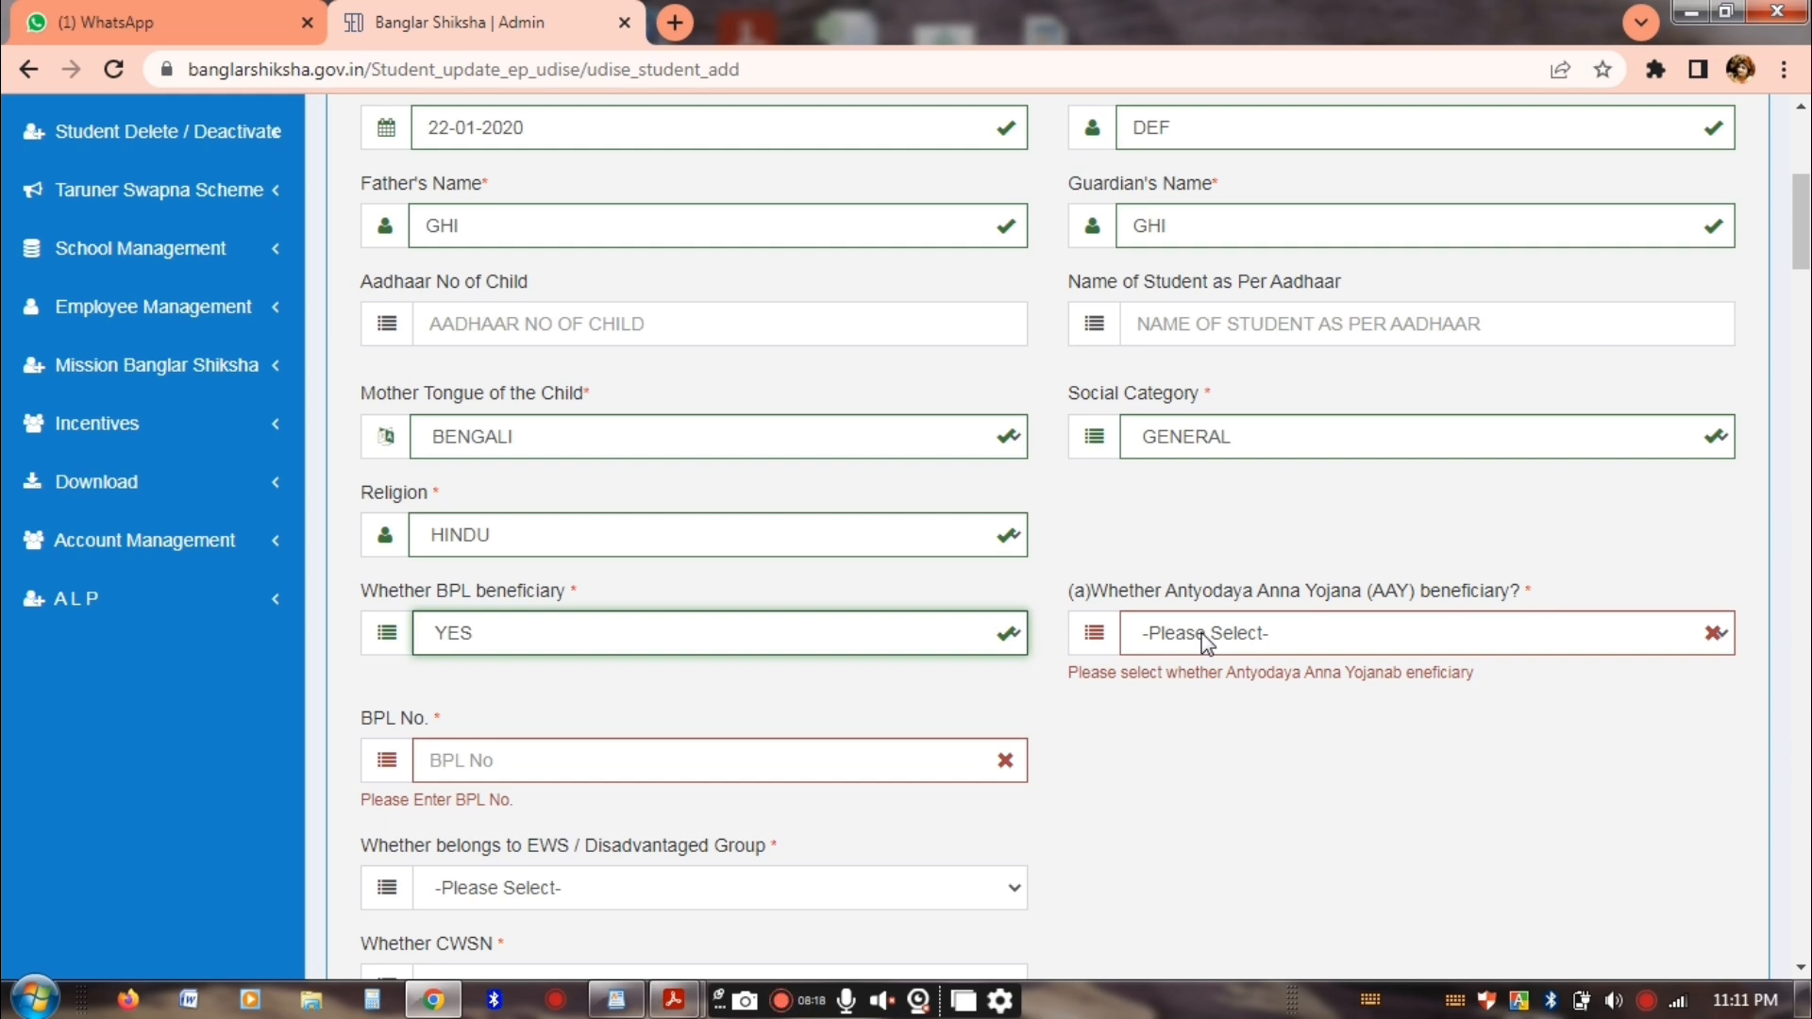
left_click(1272, 642)
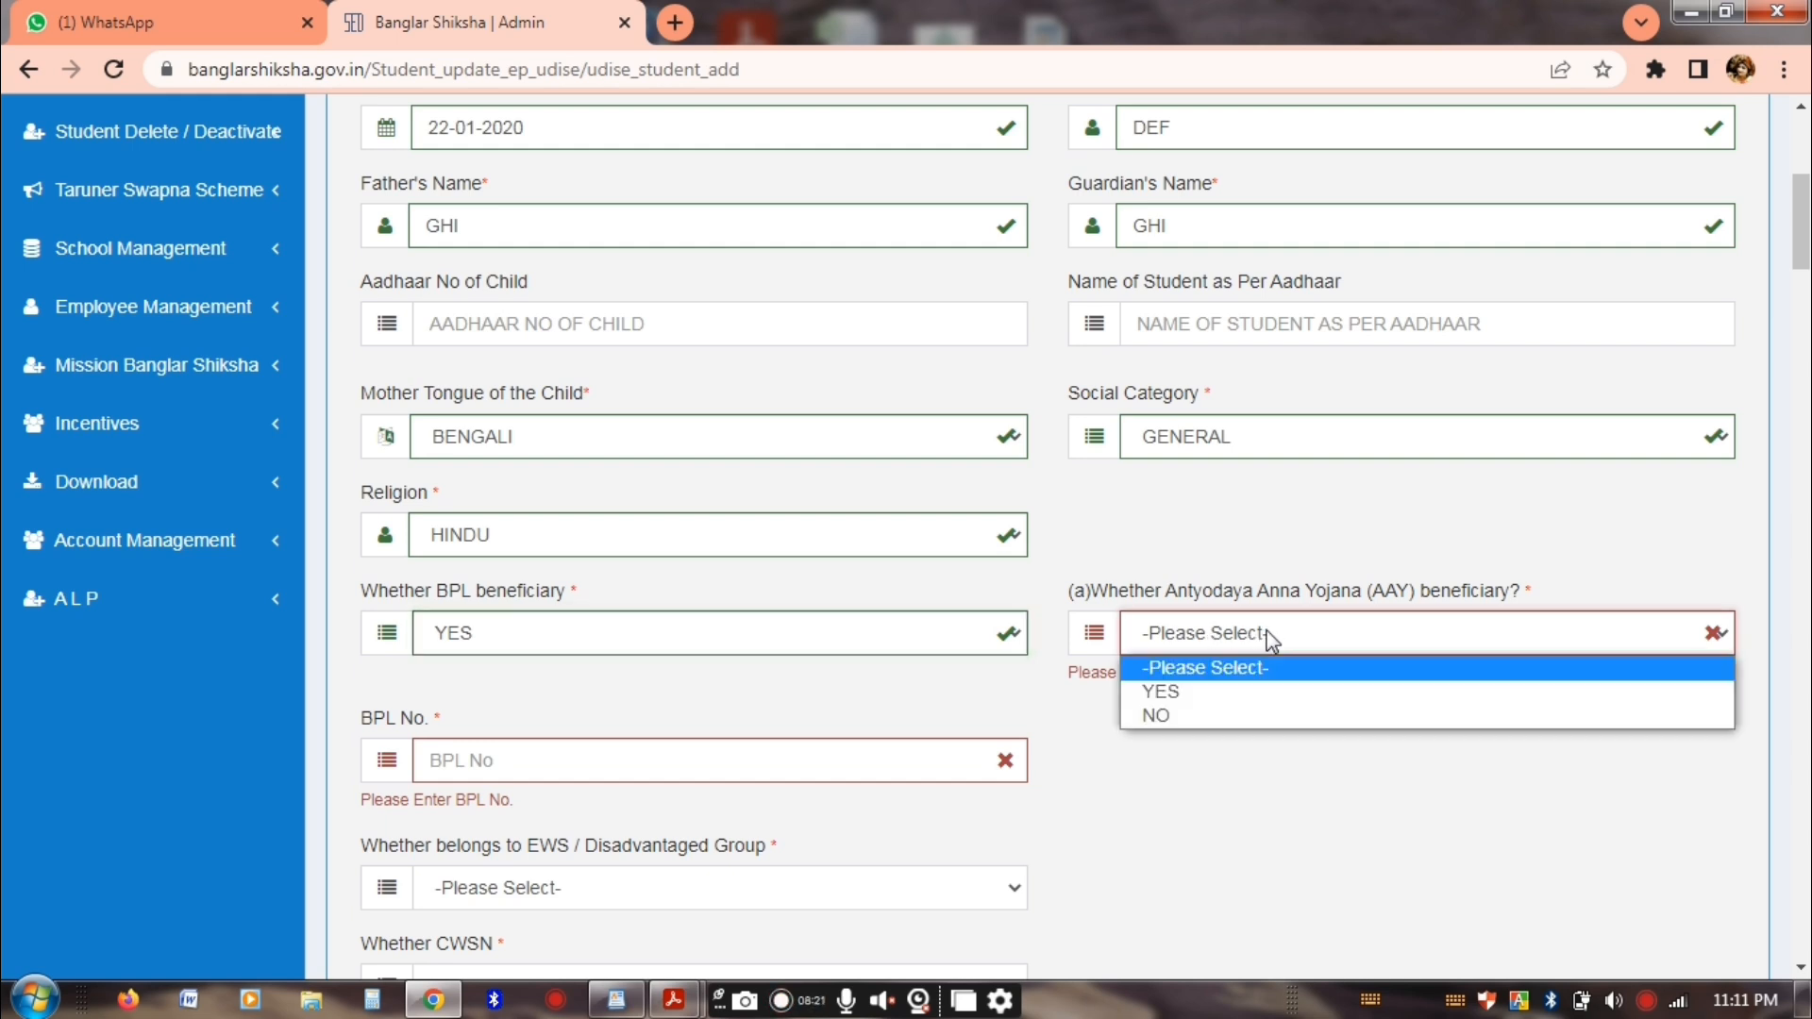
left_click(1265, 723)
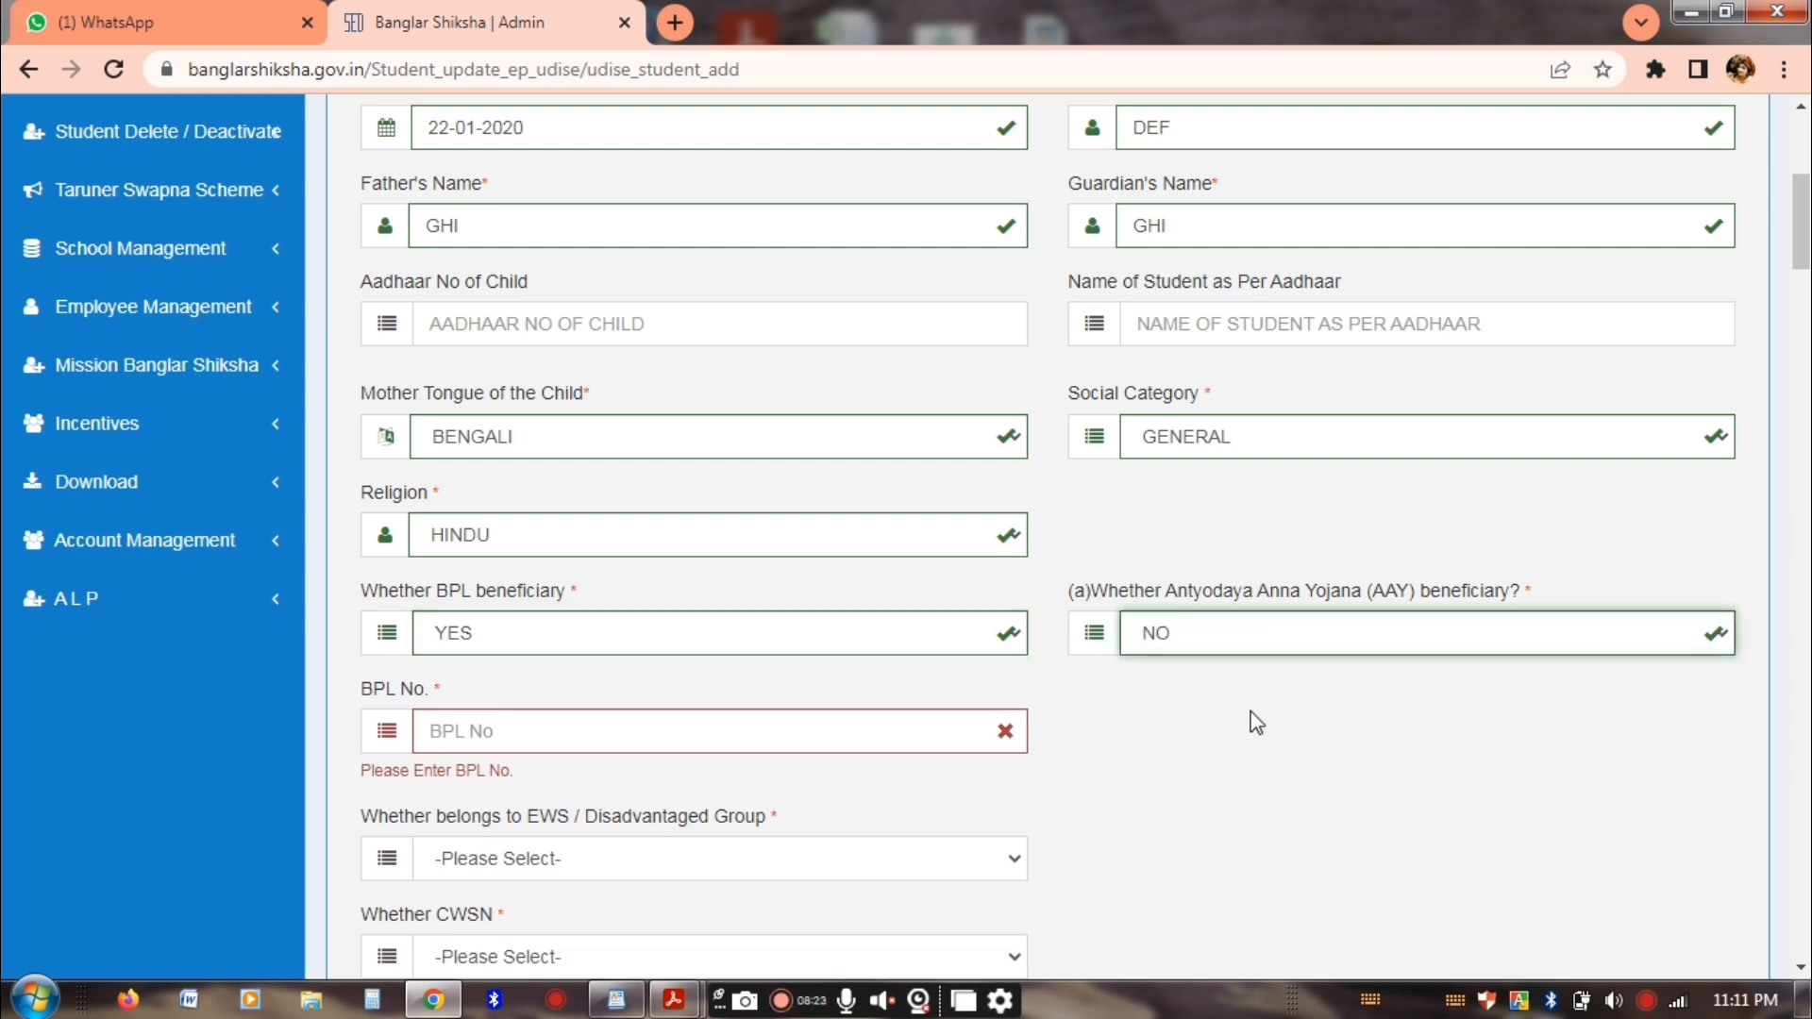
left_click(486, 741)
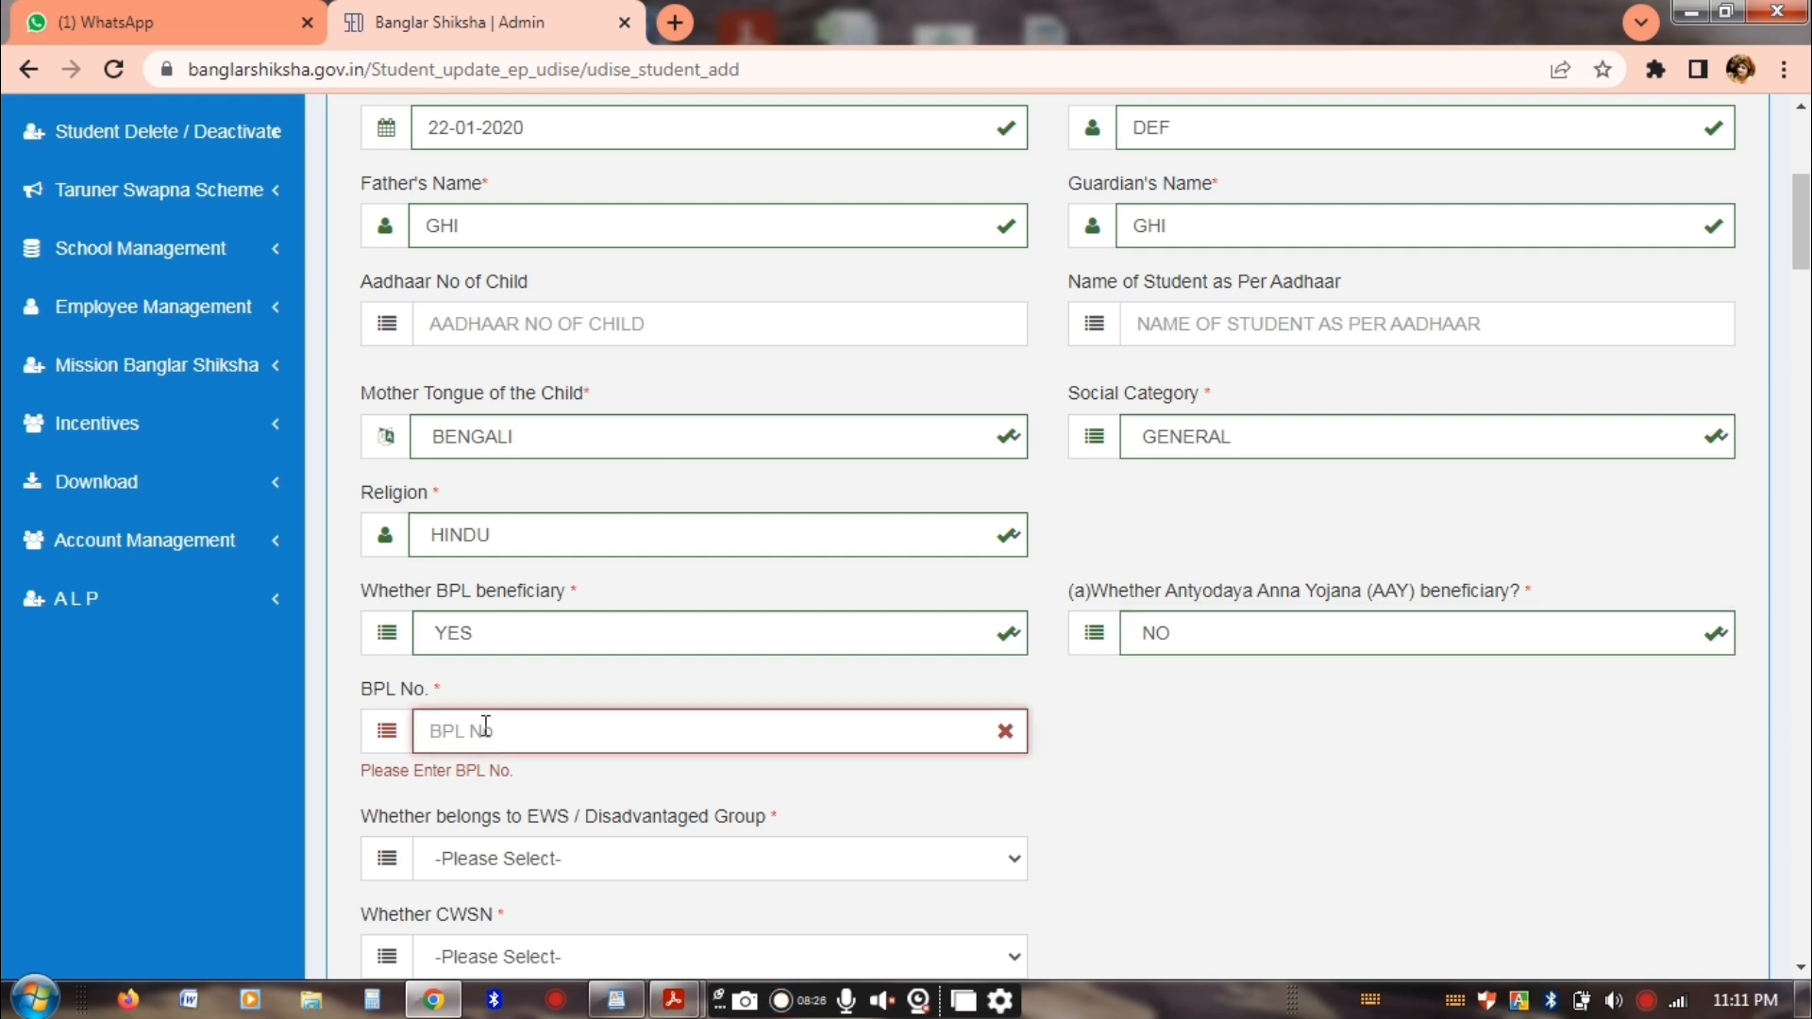
type("12345")
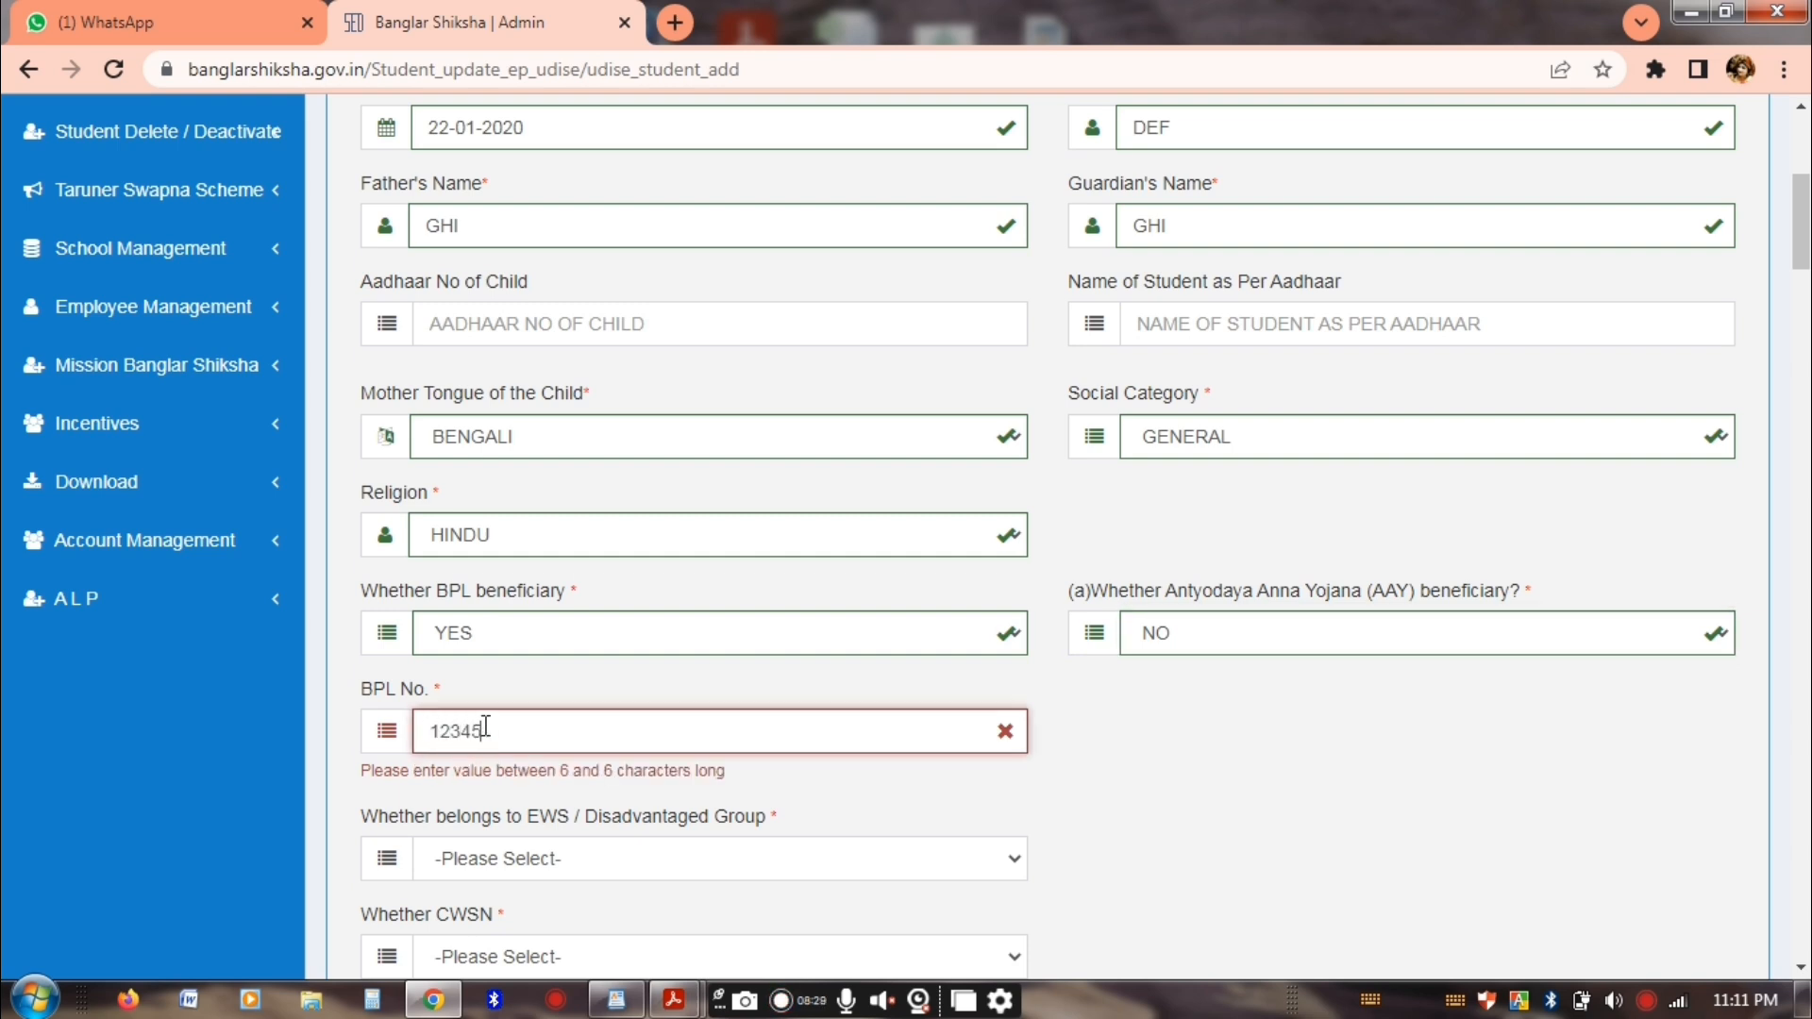
type("6")
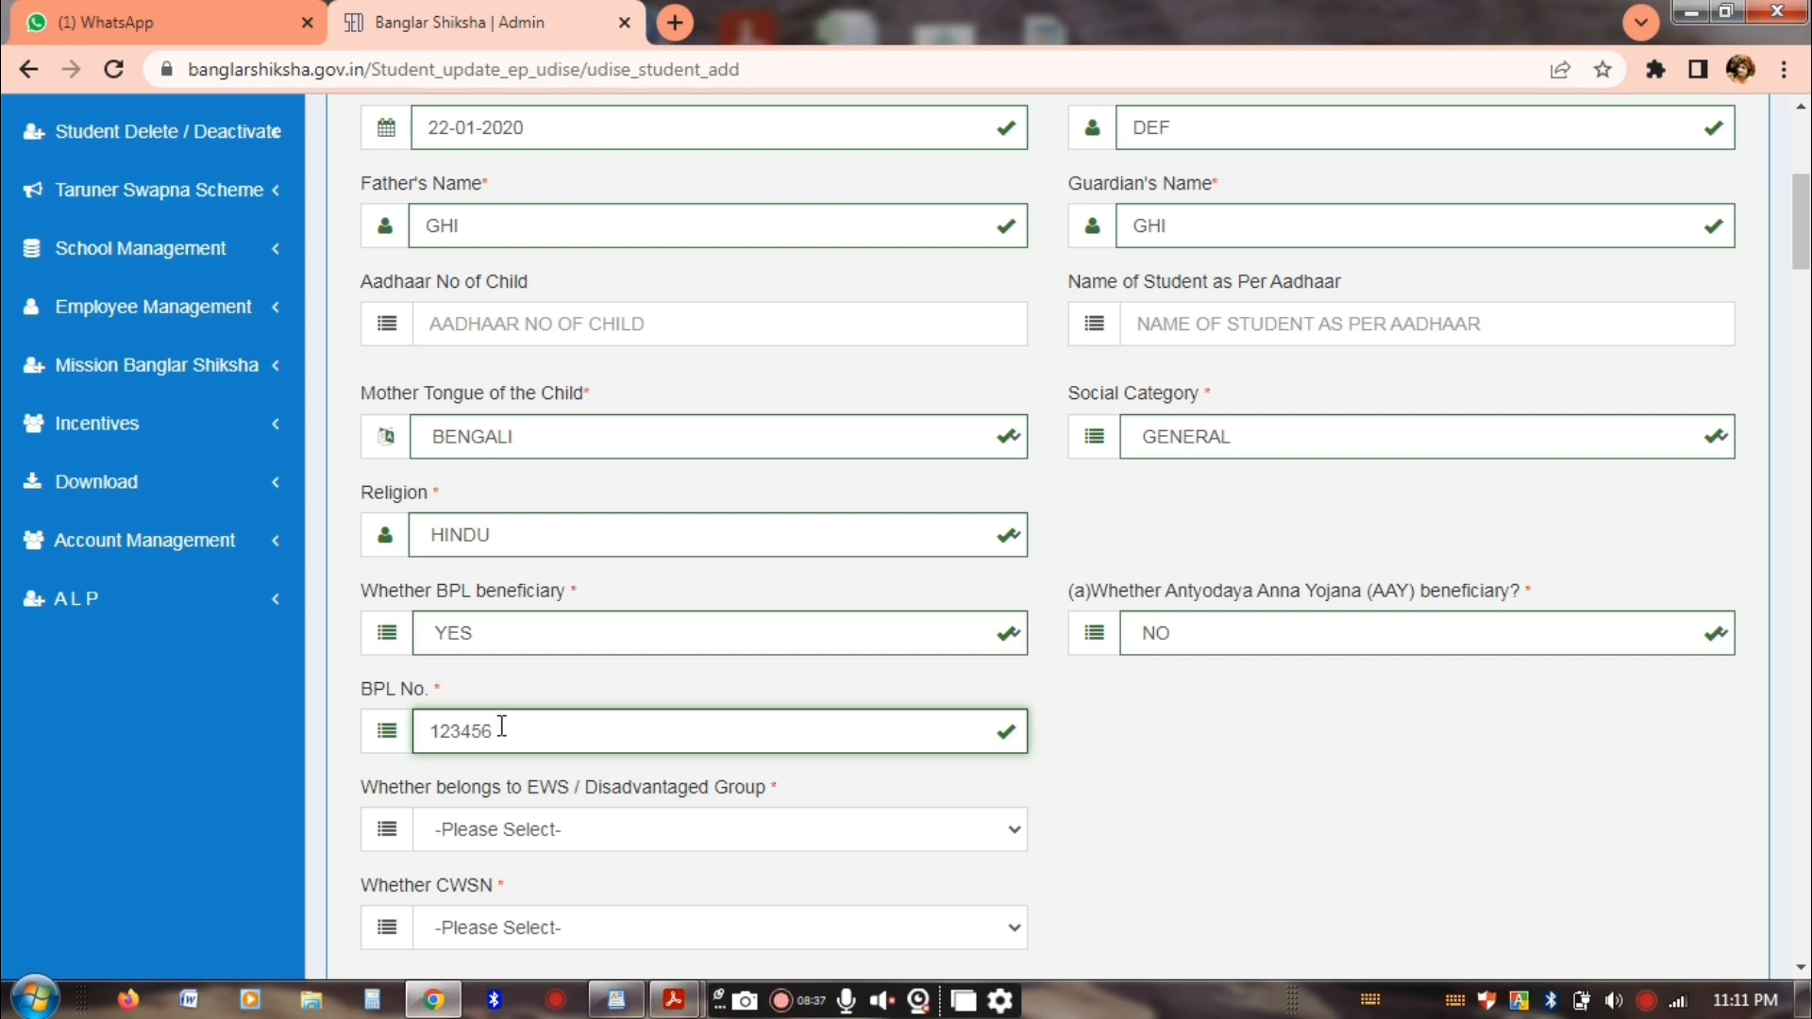
Answer NO for both BPL beneficiary and belonging to the EWS / Disadvantaged Group
left_click(533, 643)
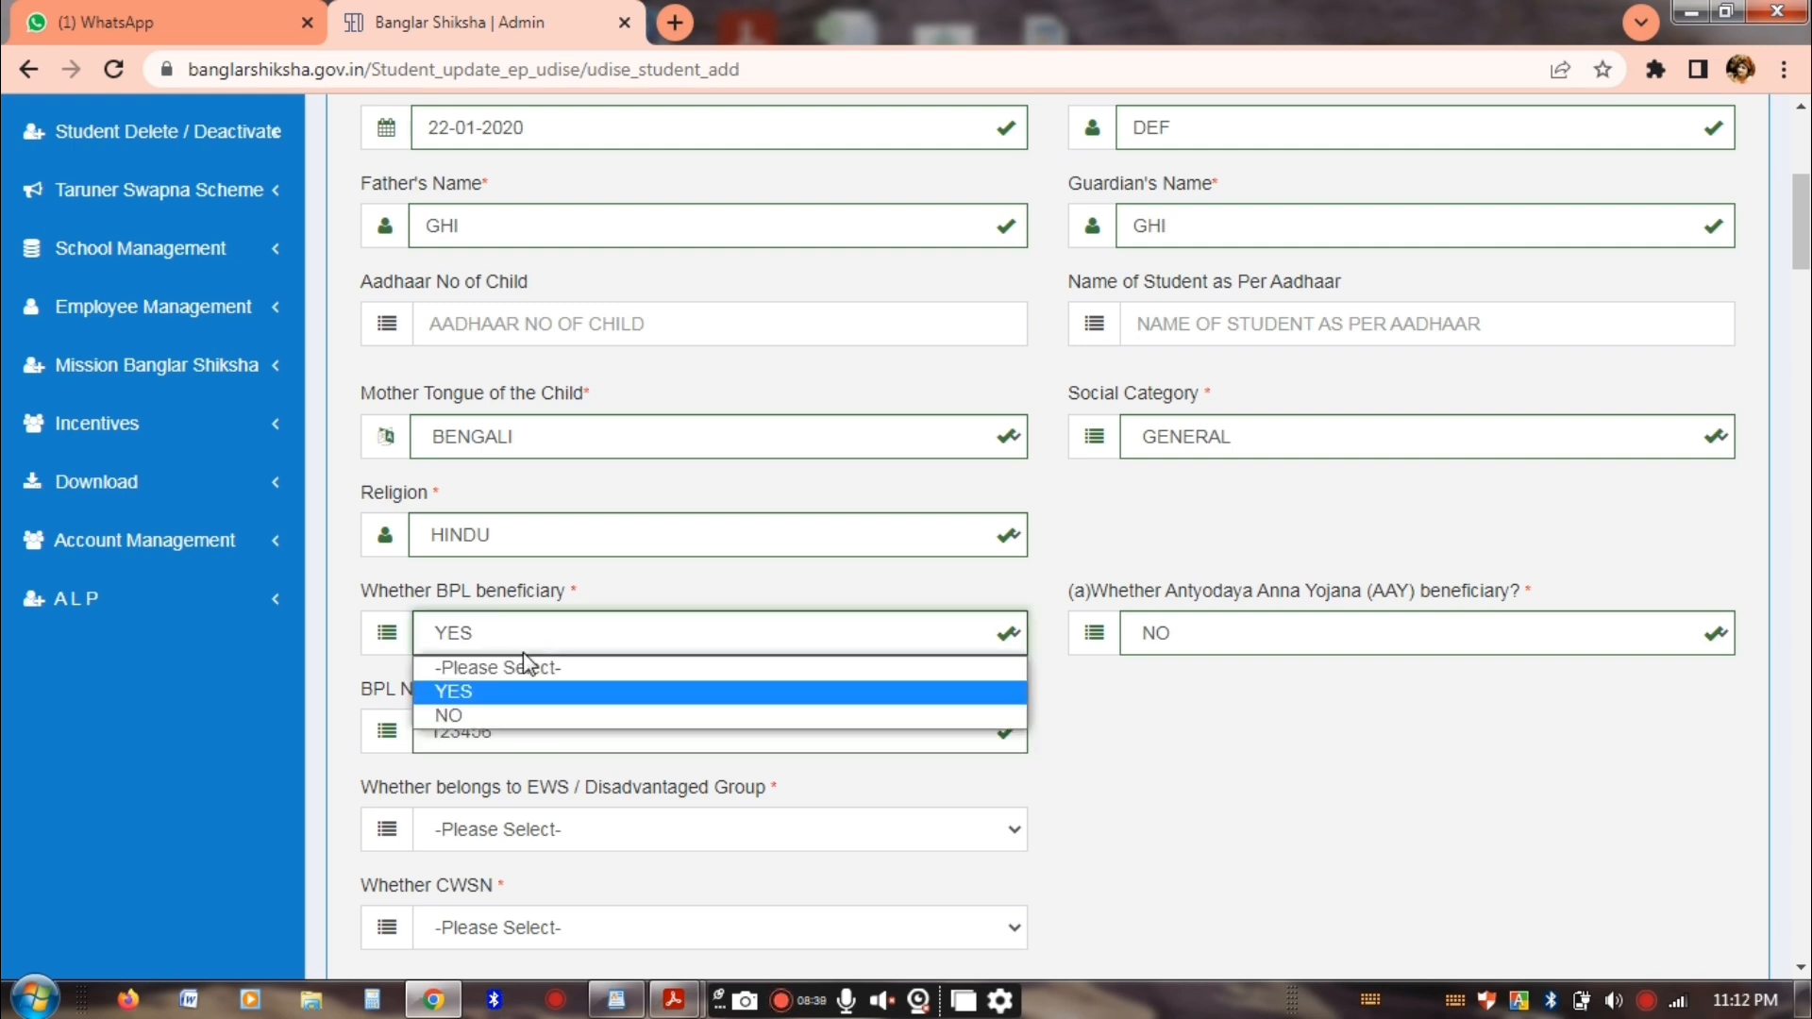
left_click(512, 718)
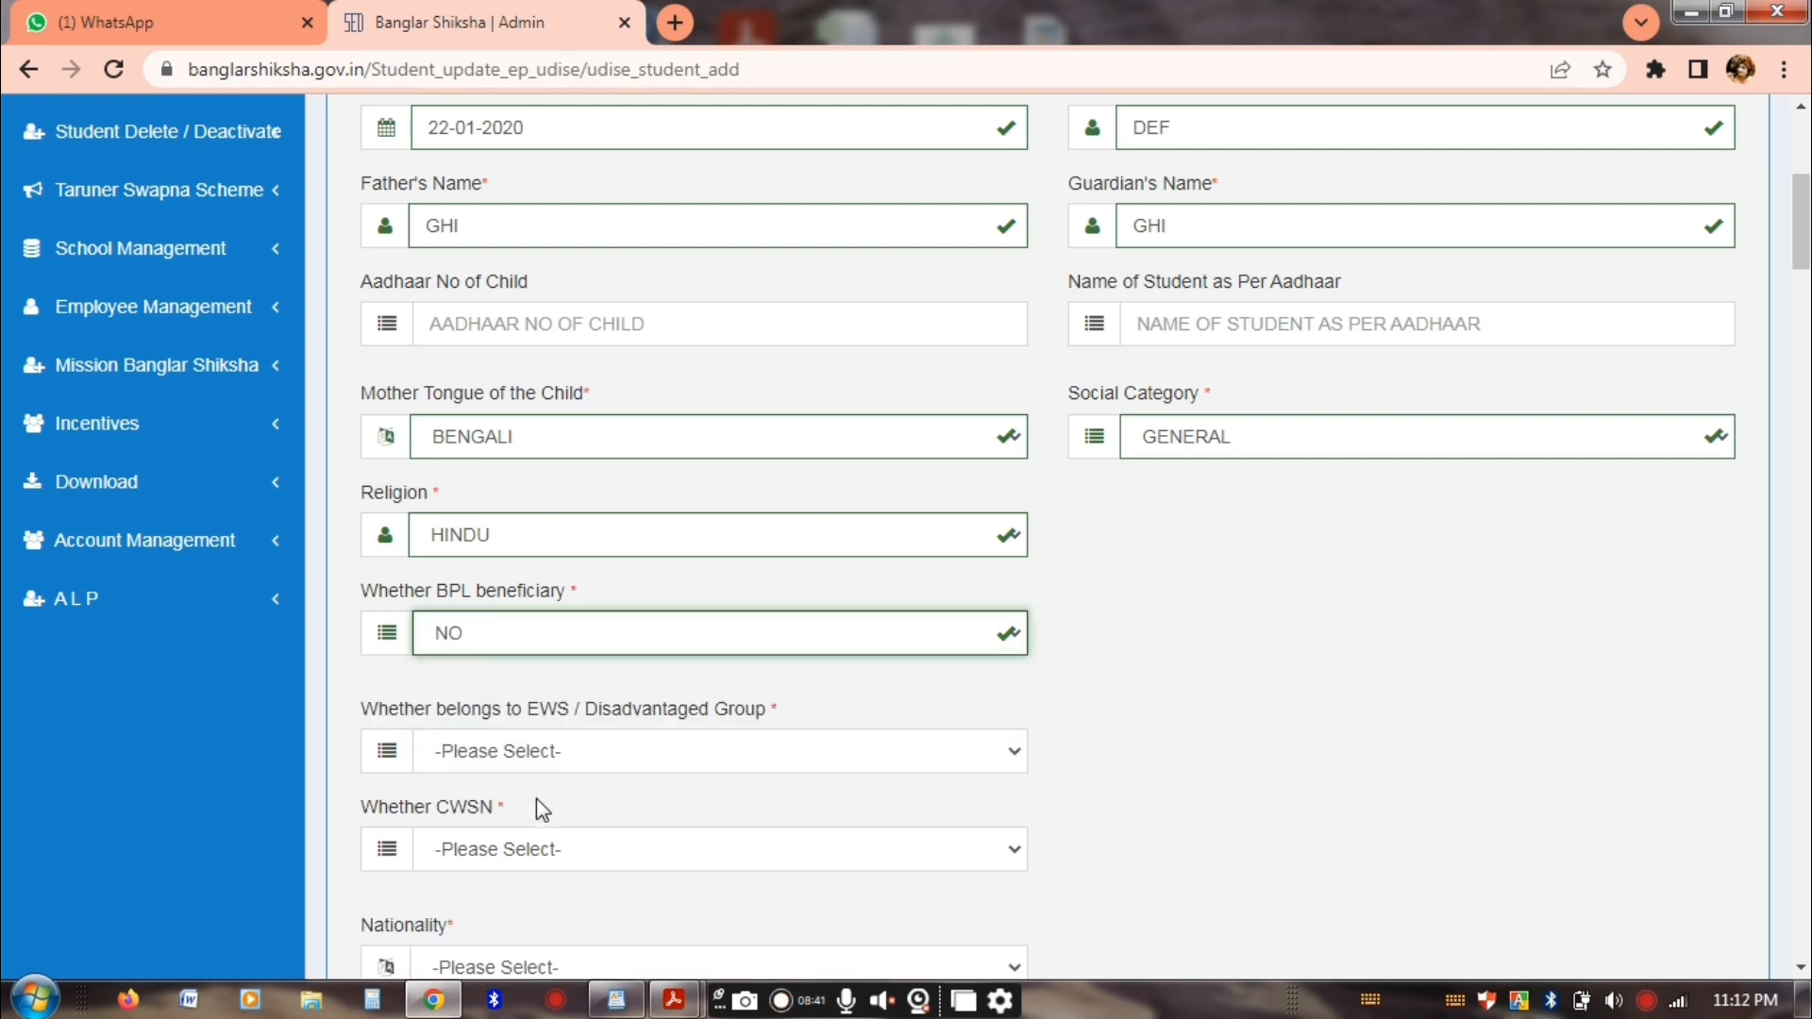
left_click(566, 753)
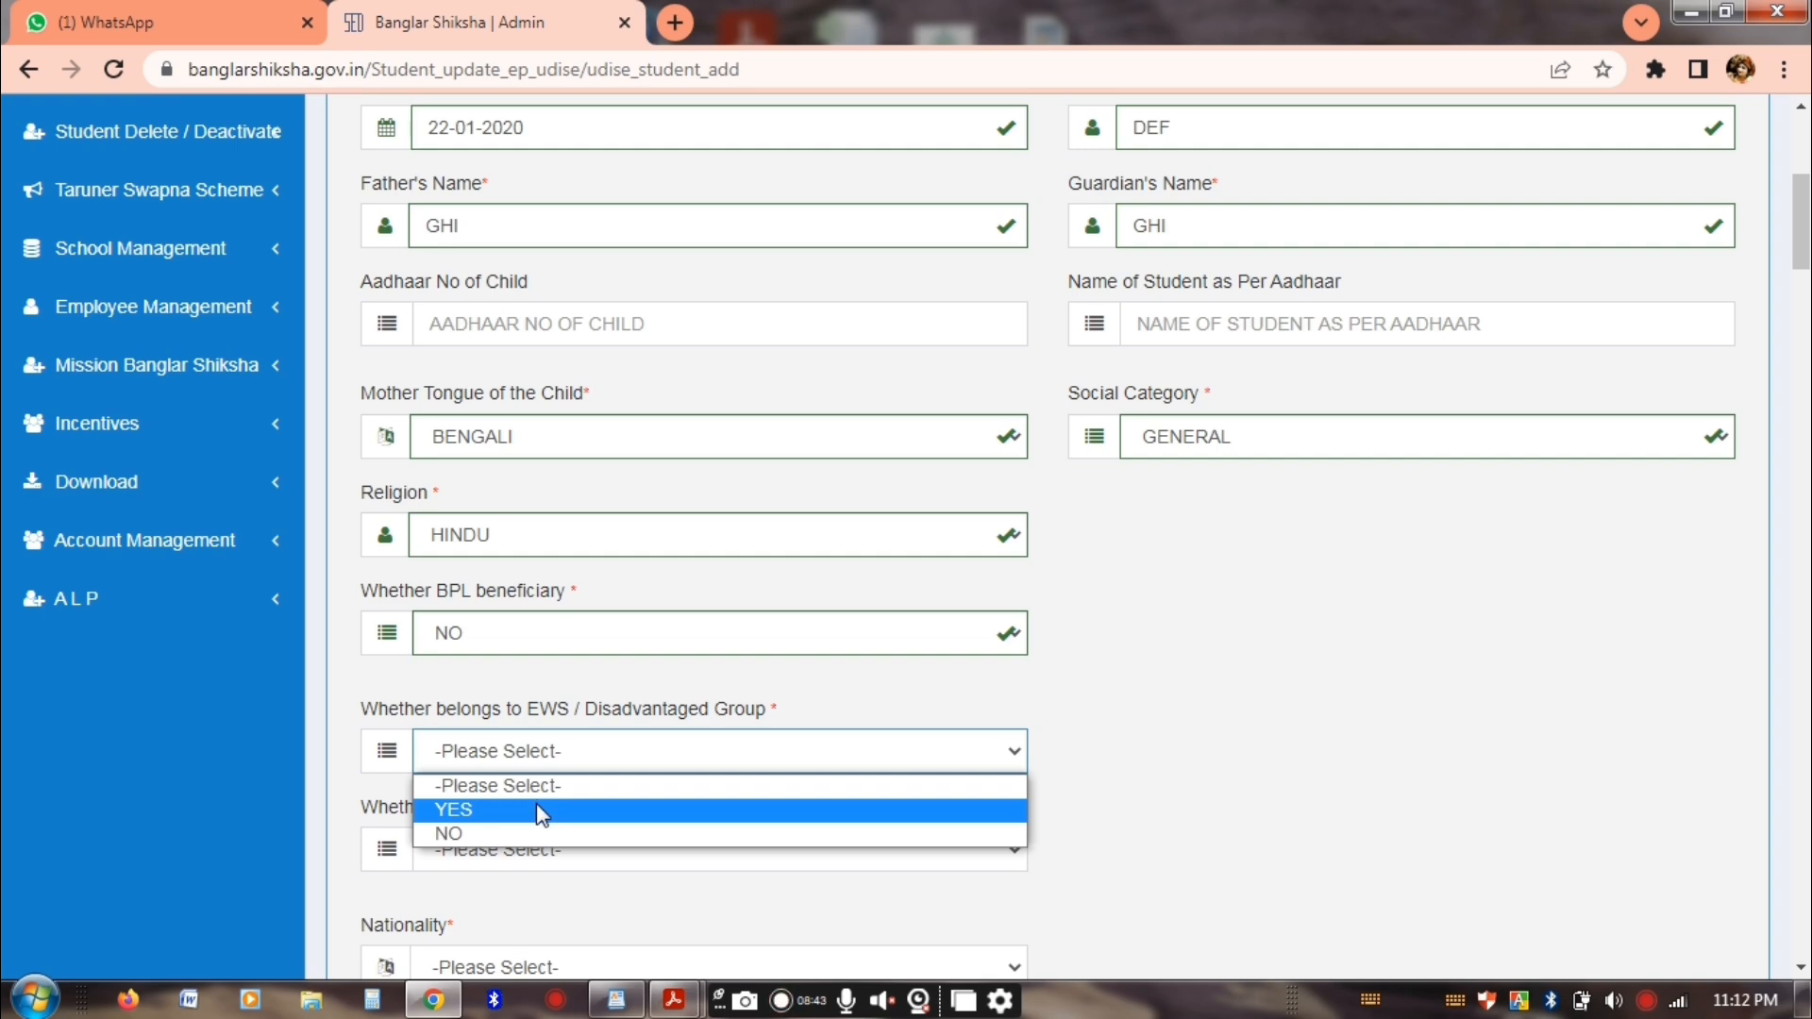
left_click(538, 810)
left_click(552, 763)
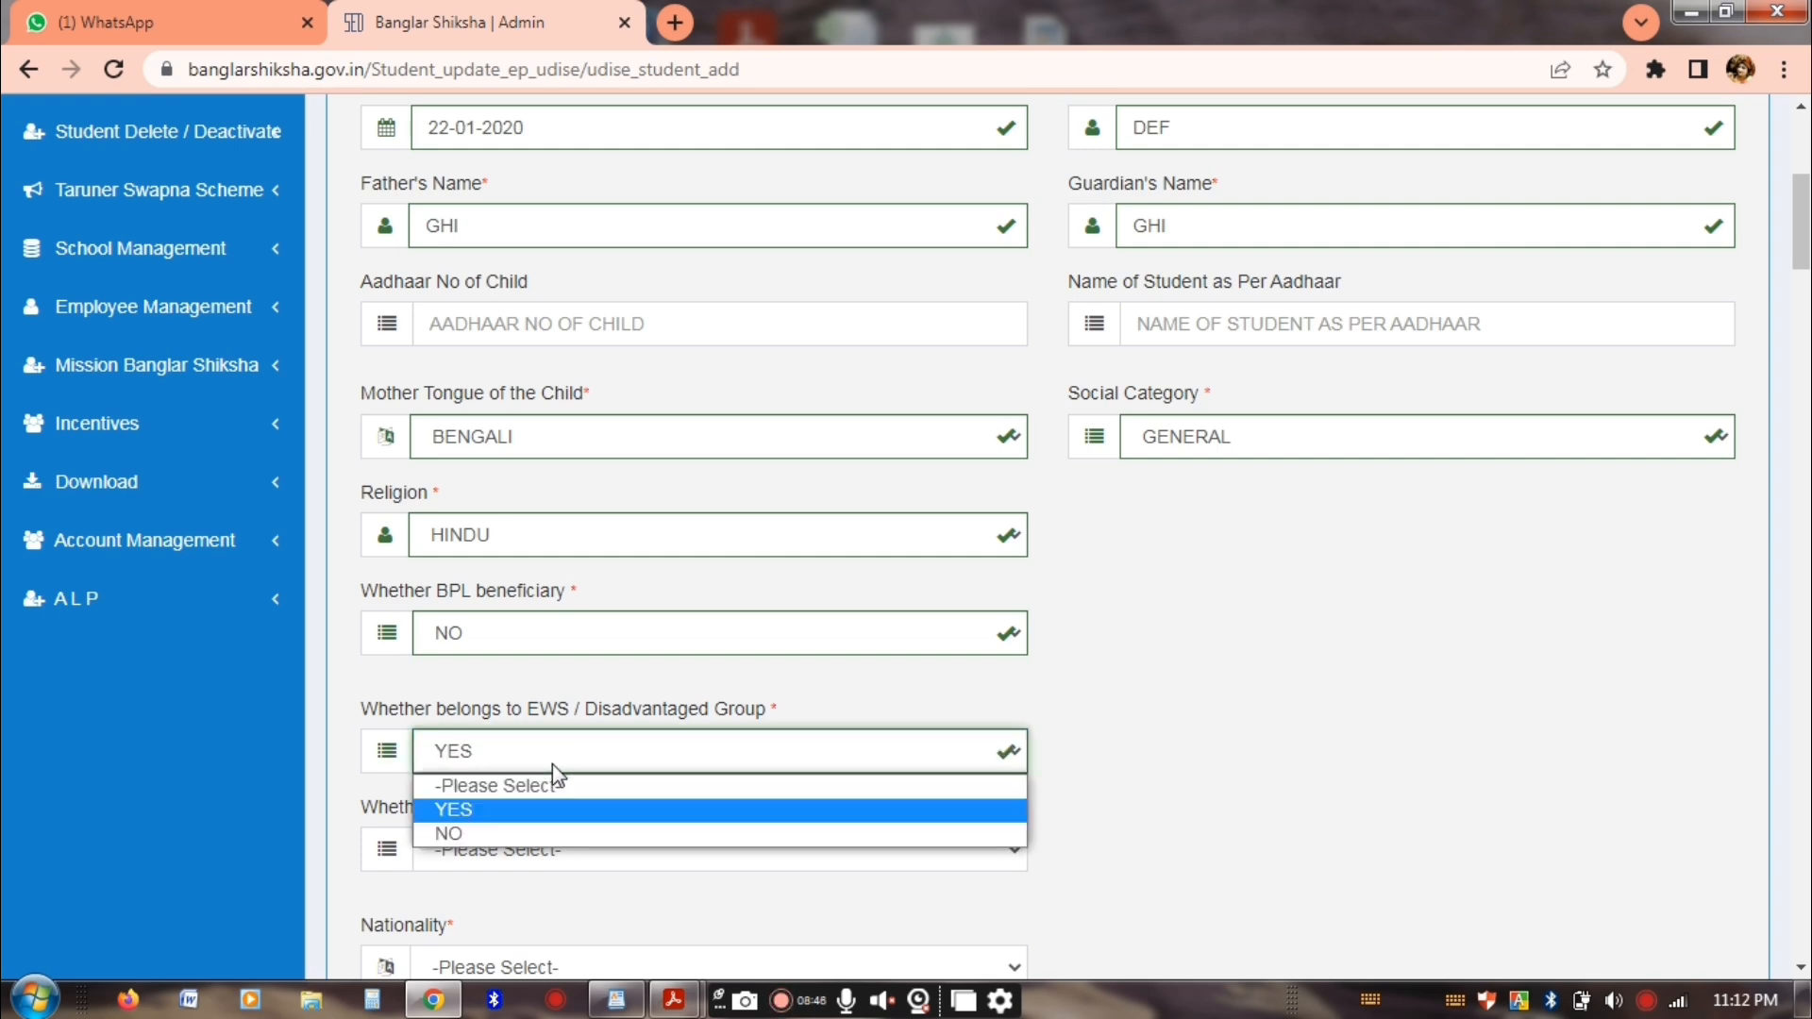
left_click(524, 834)
Set CWSN to YES with LOW-VISION as the type of impairment, and go to the disability percentage
scroll(579, 755, "down", 4)
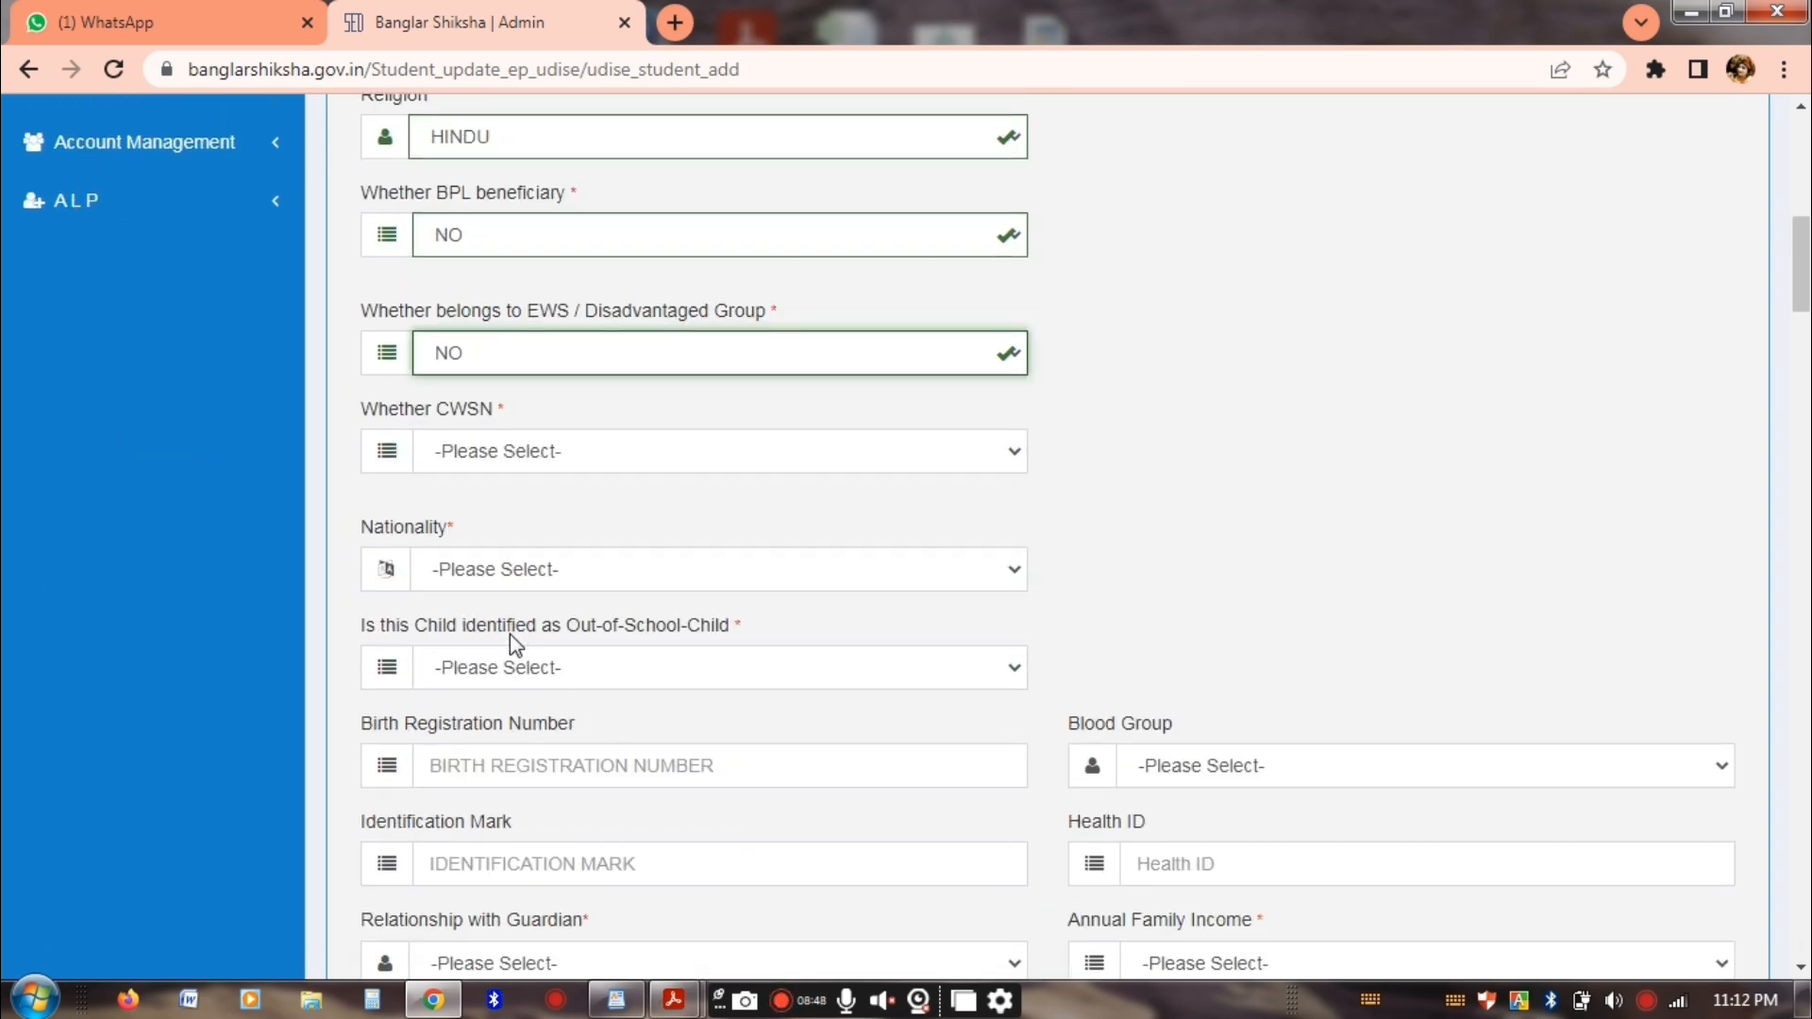
left_click(566, 455)
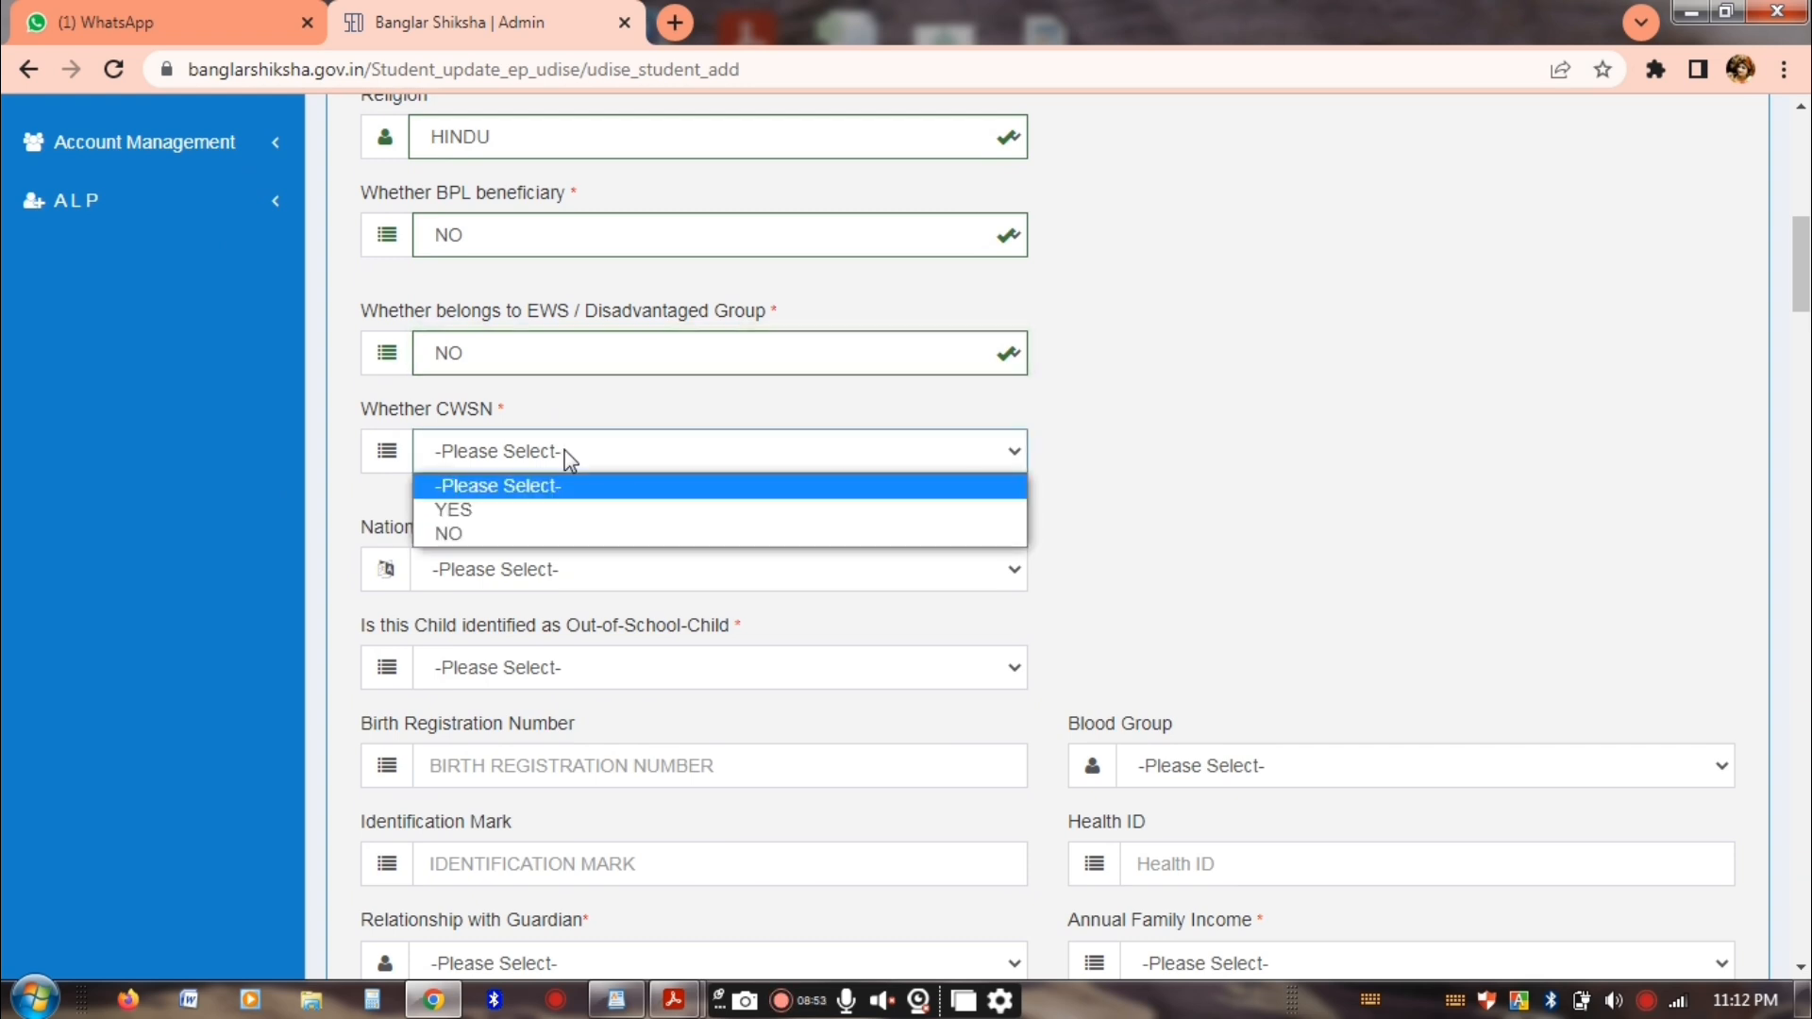
left_click(550, 511)
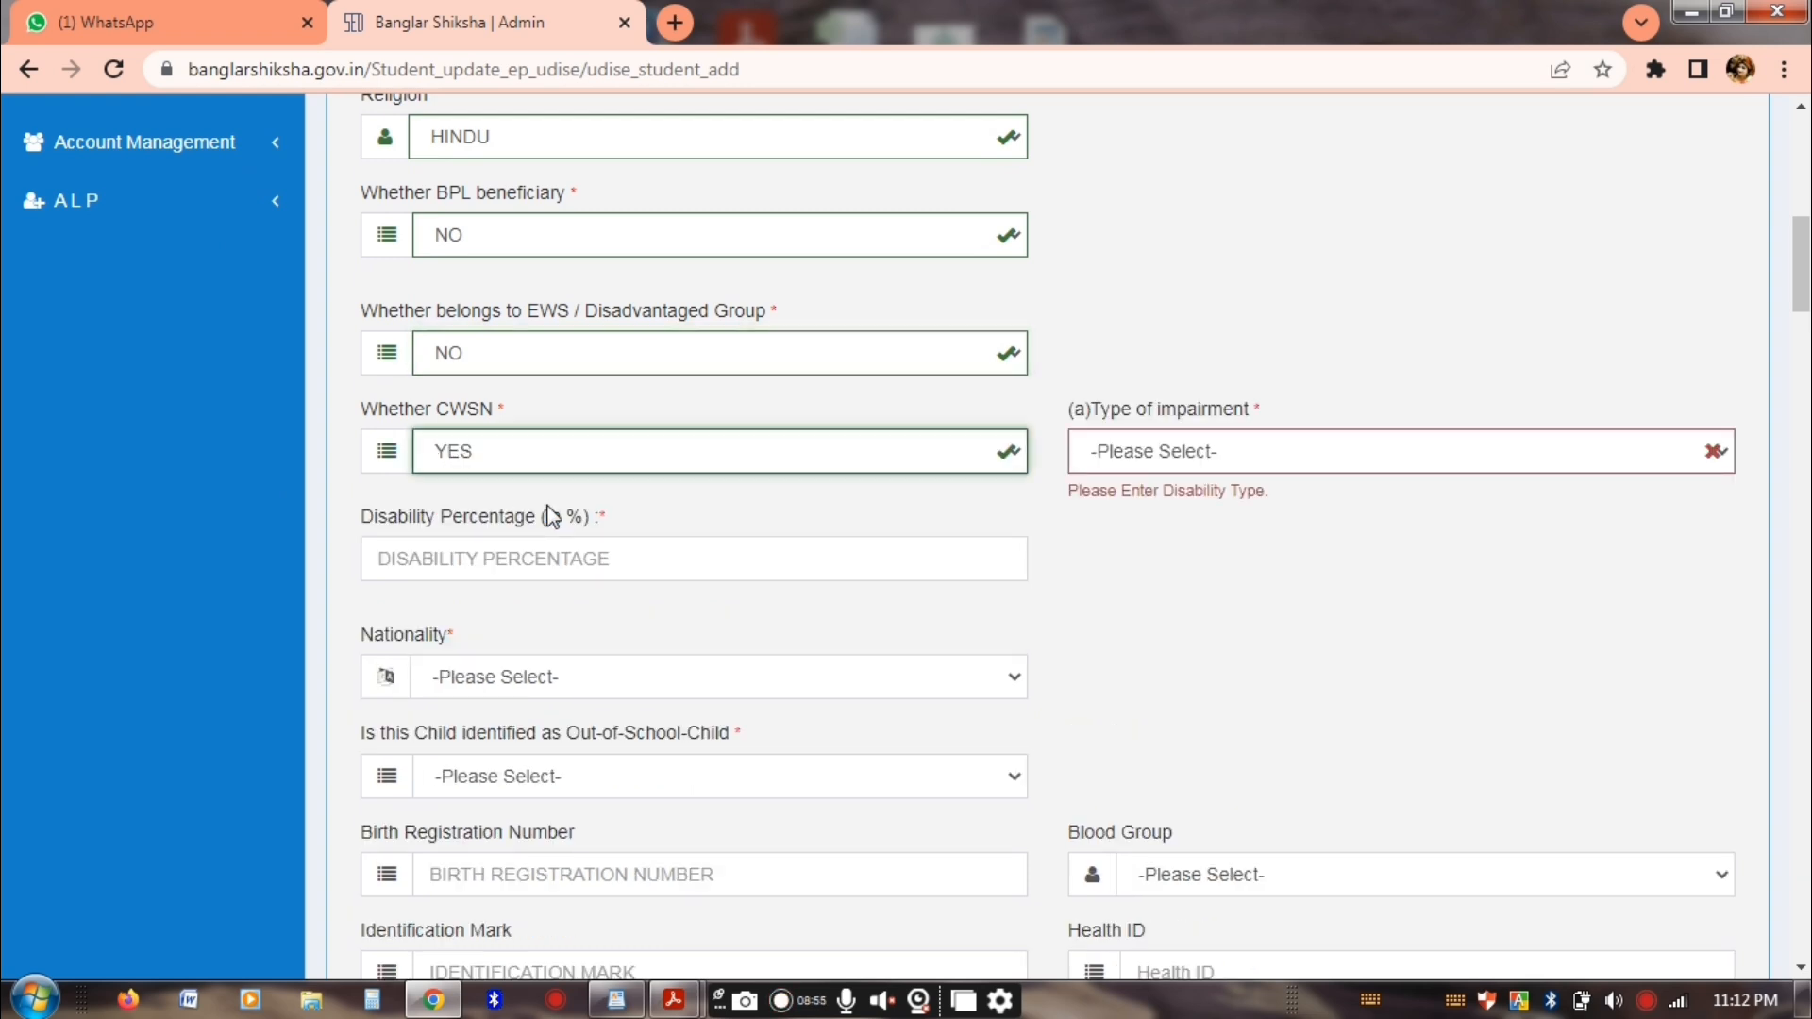
left_click(1320, 461)
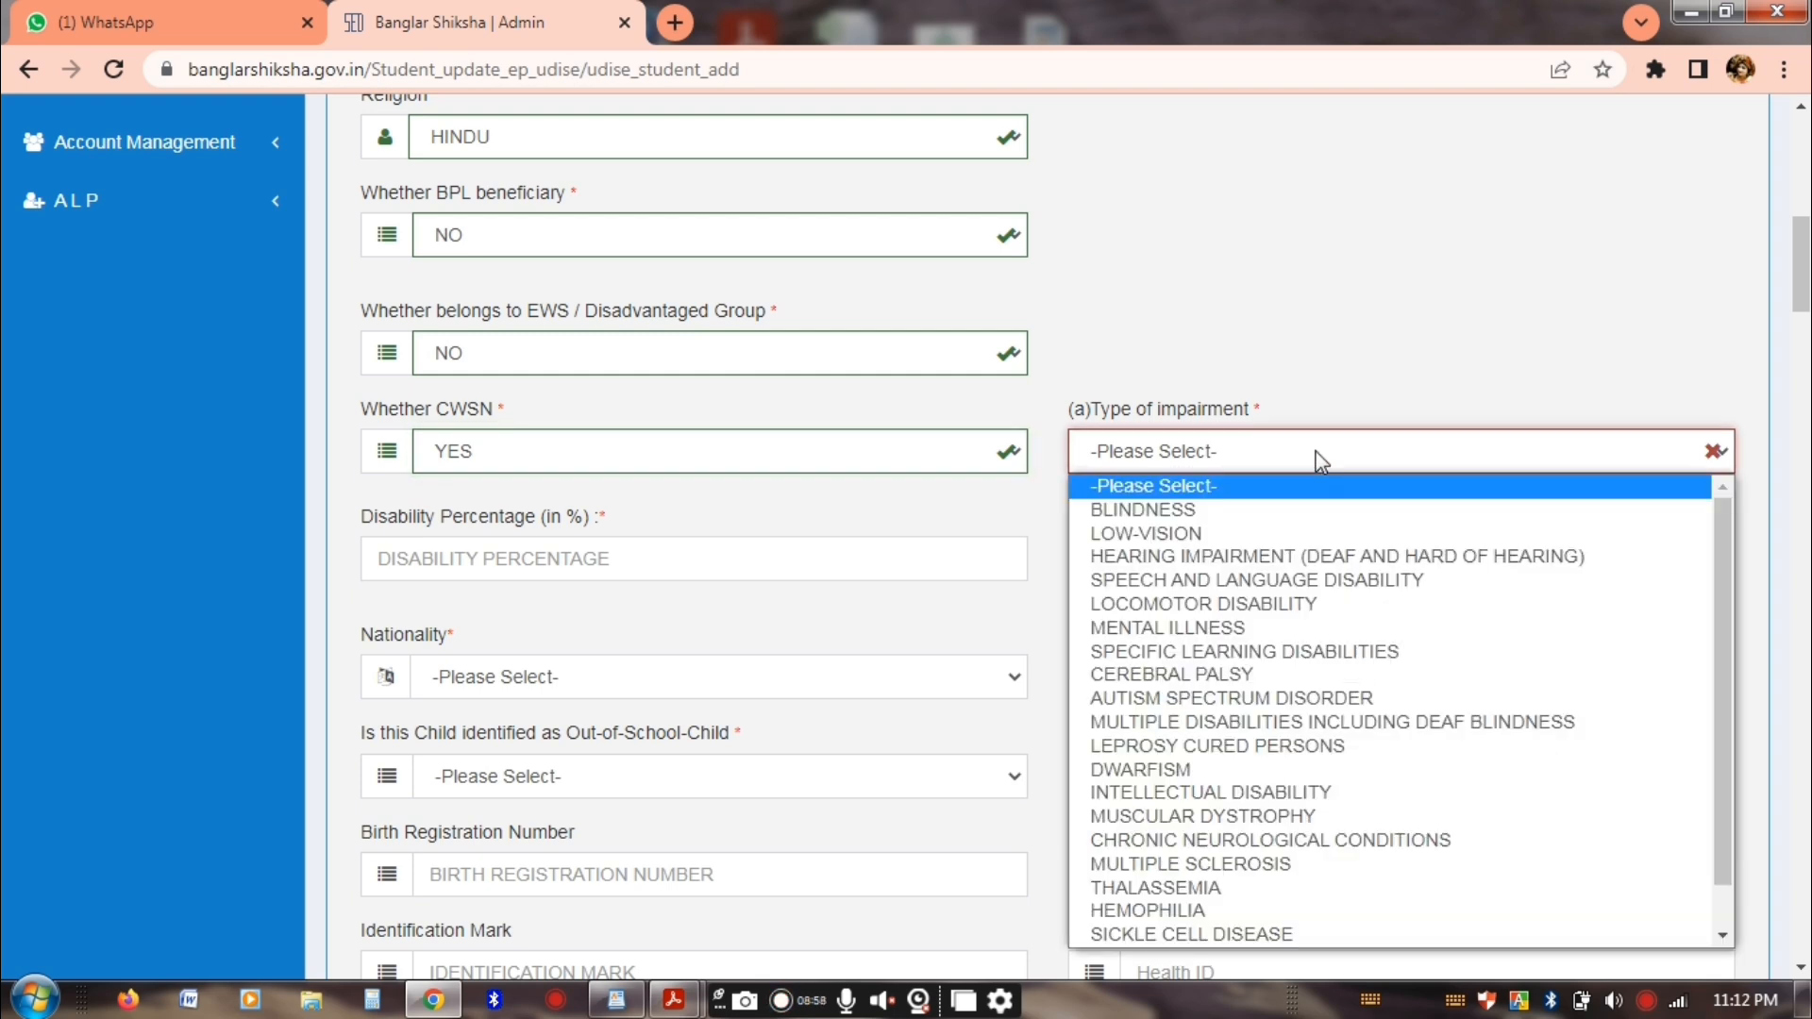
scroll(1321, 680, "down", 1)
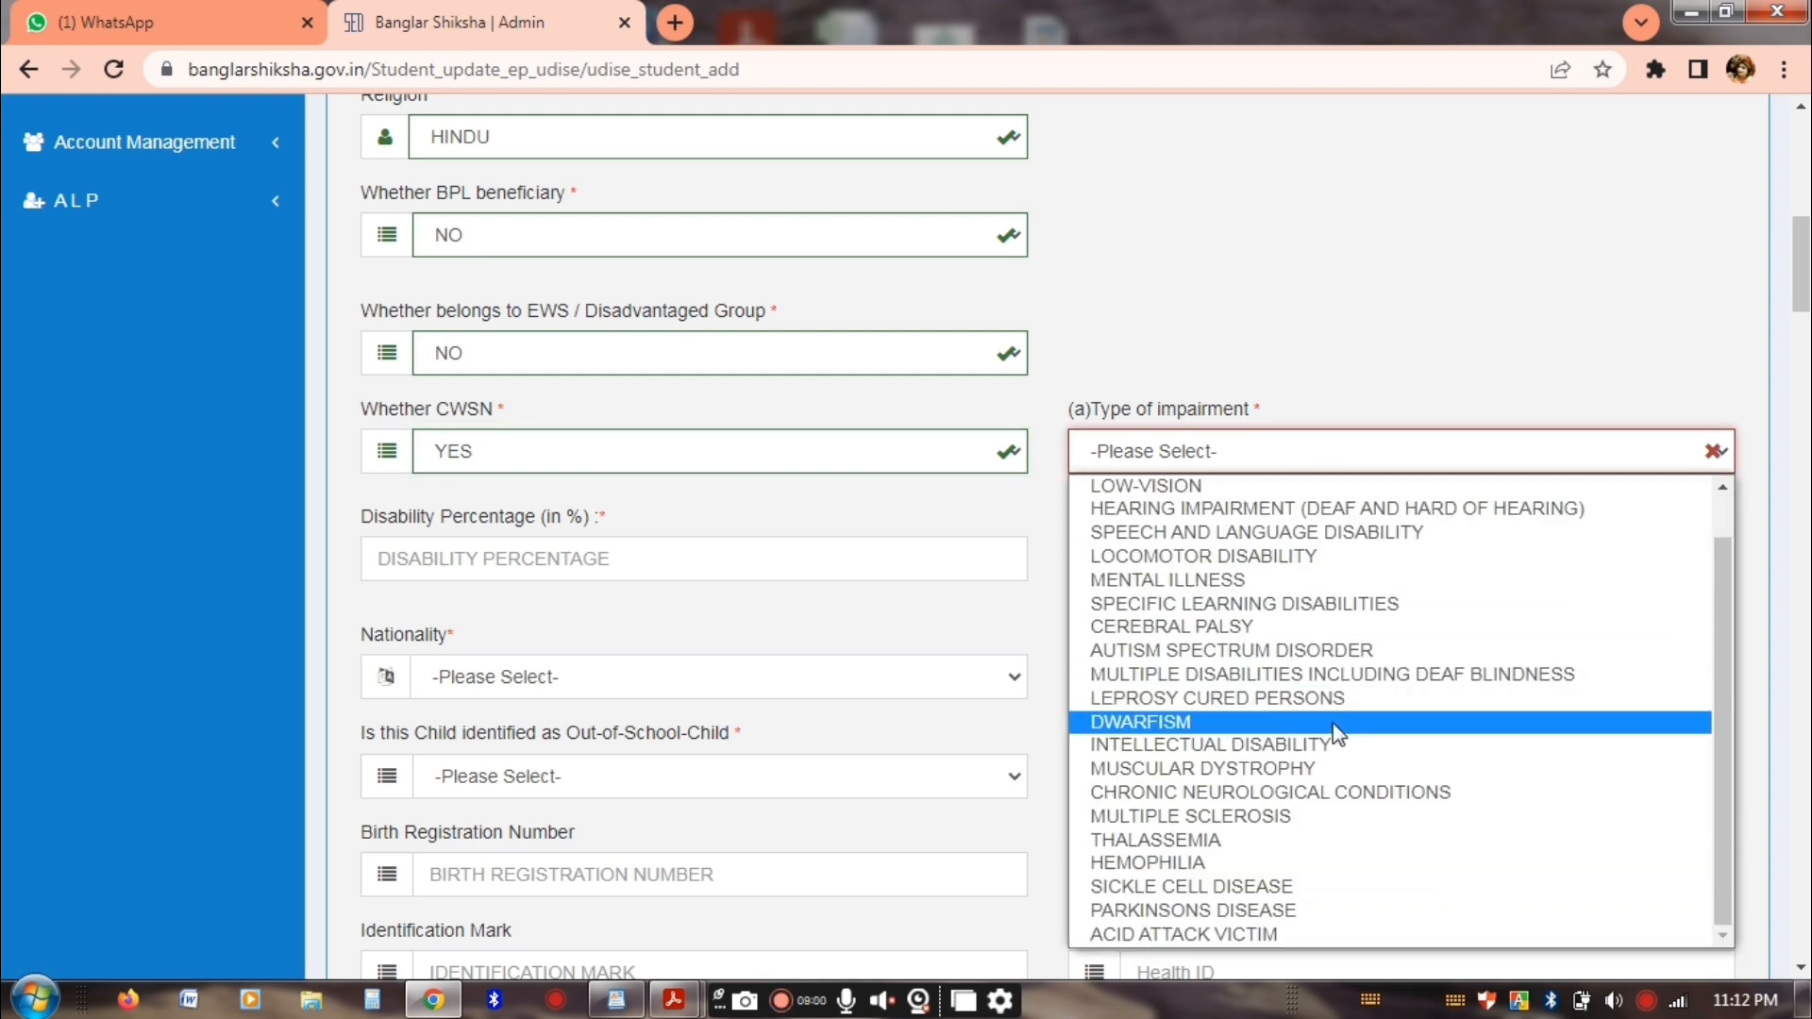
scroll(1265, 755, "up", 1)
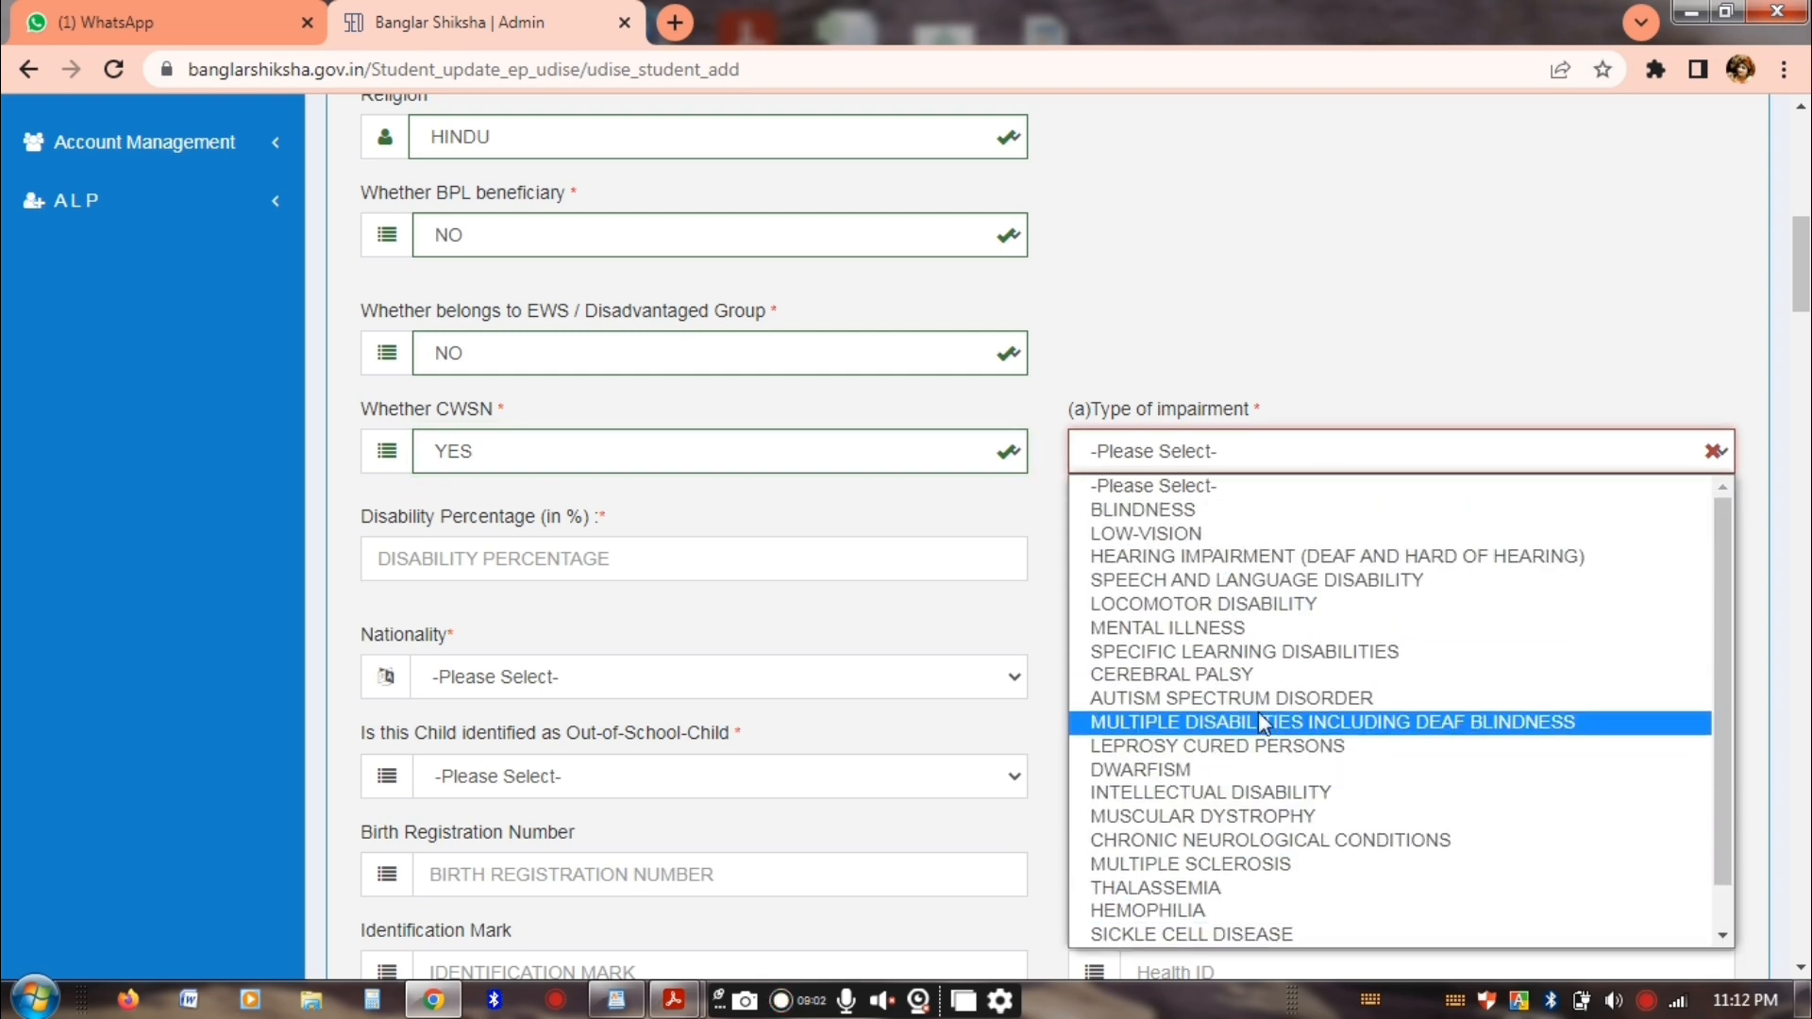
left_click(1226, 532)
left_click(447, 527)
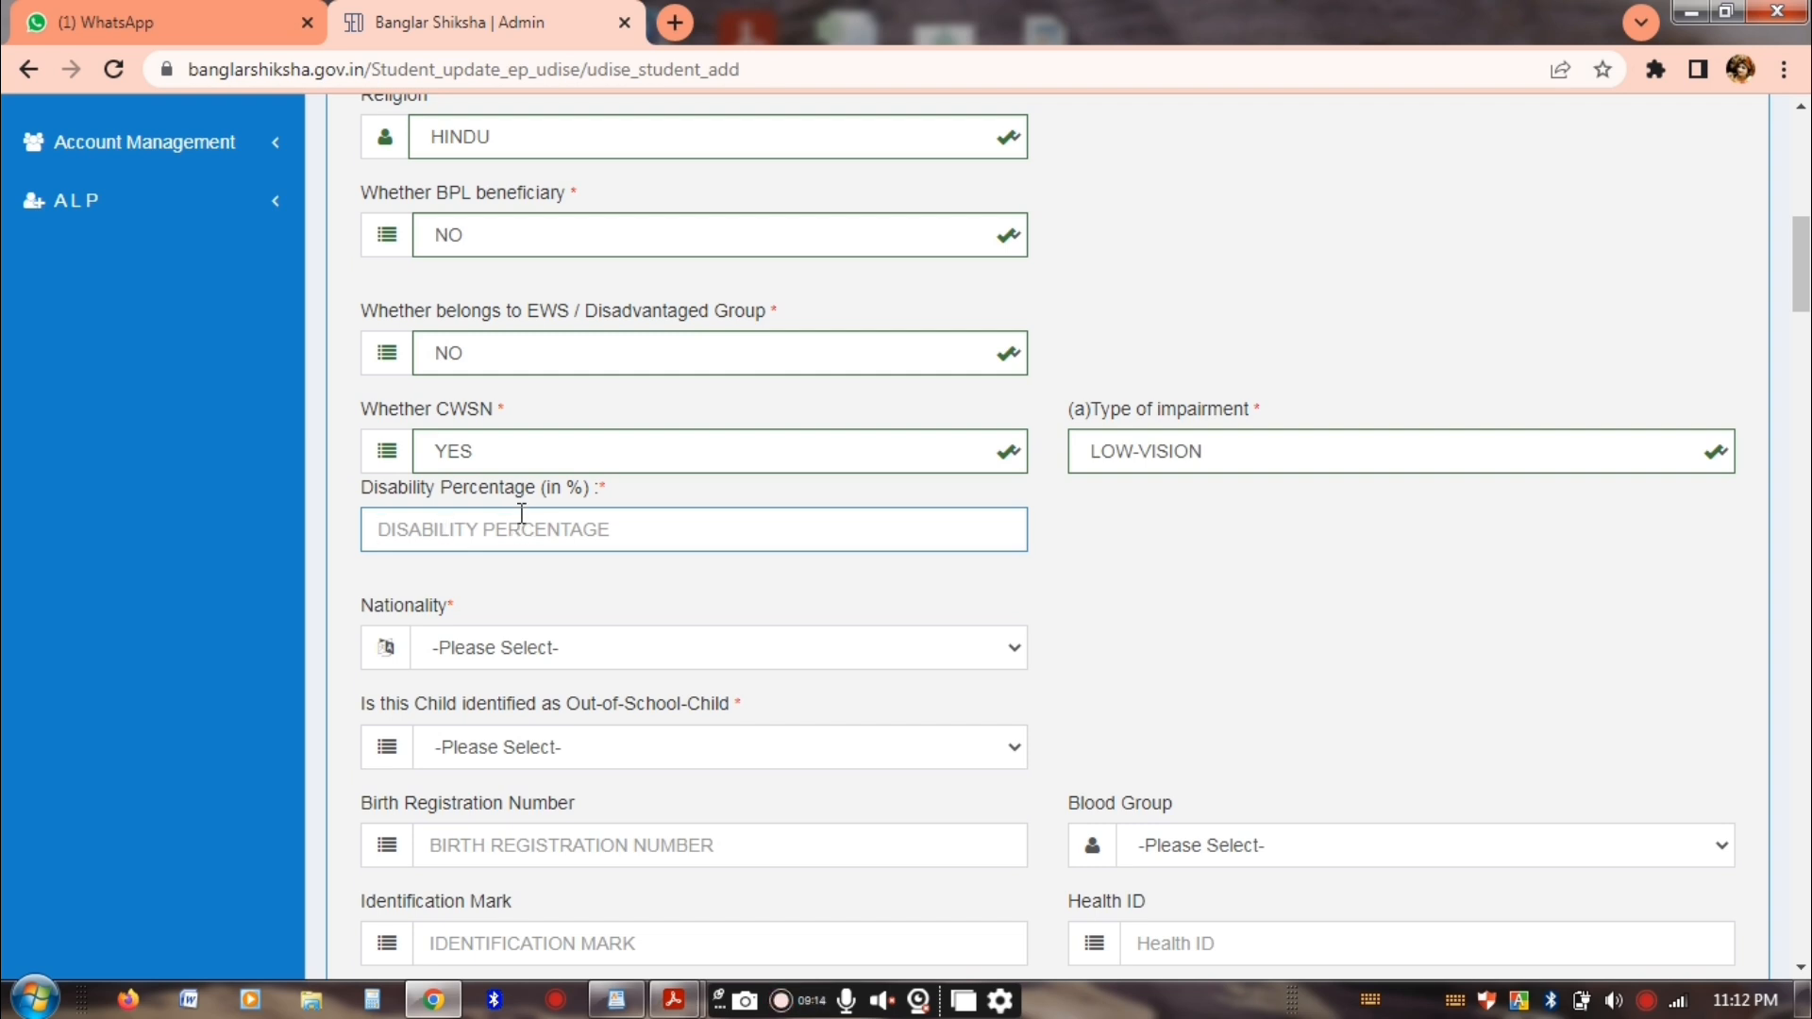
Set CWSN to NO and the nationality to INDIAN
left_click(580, 459)
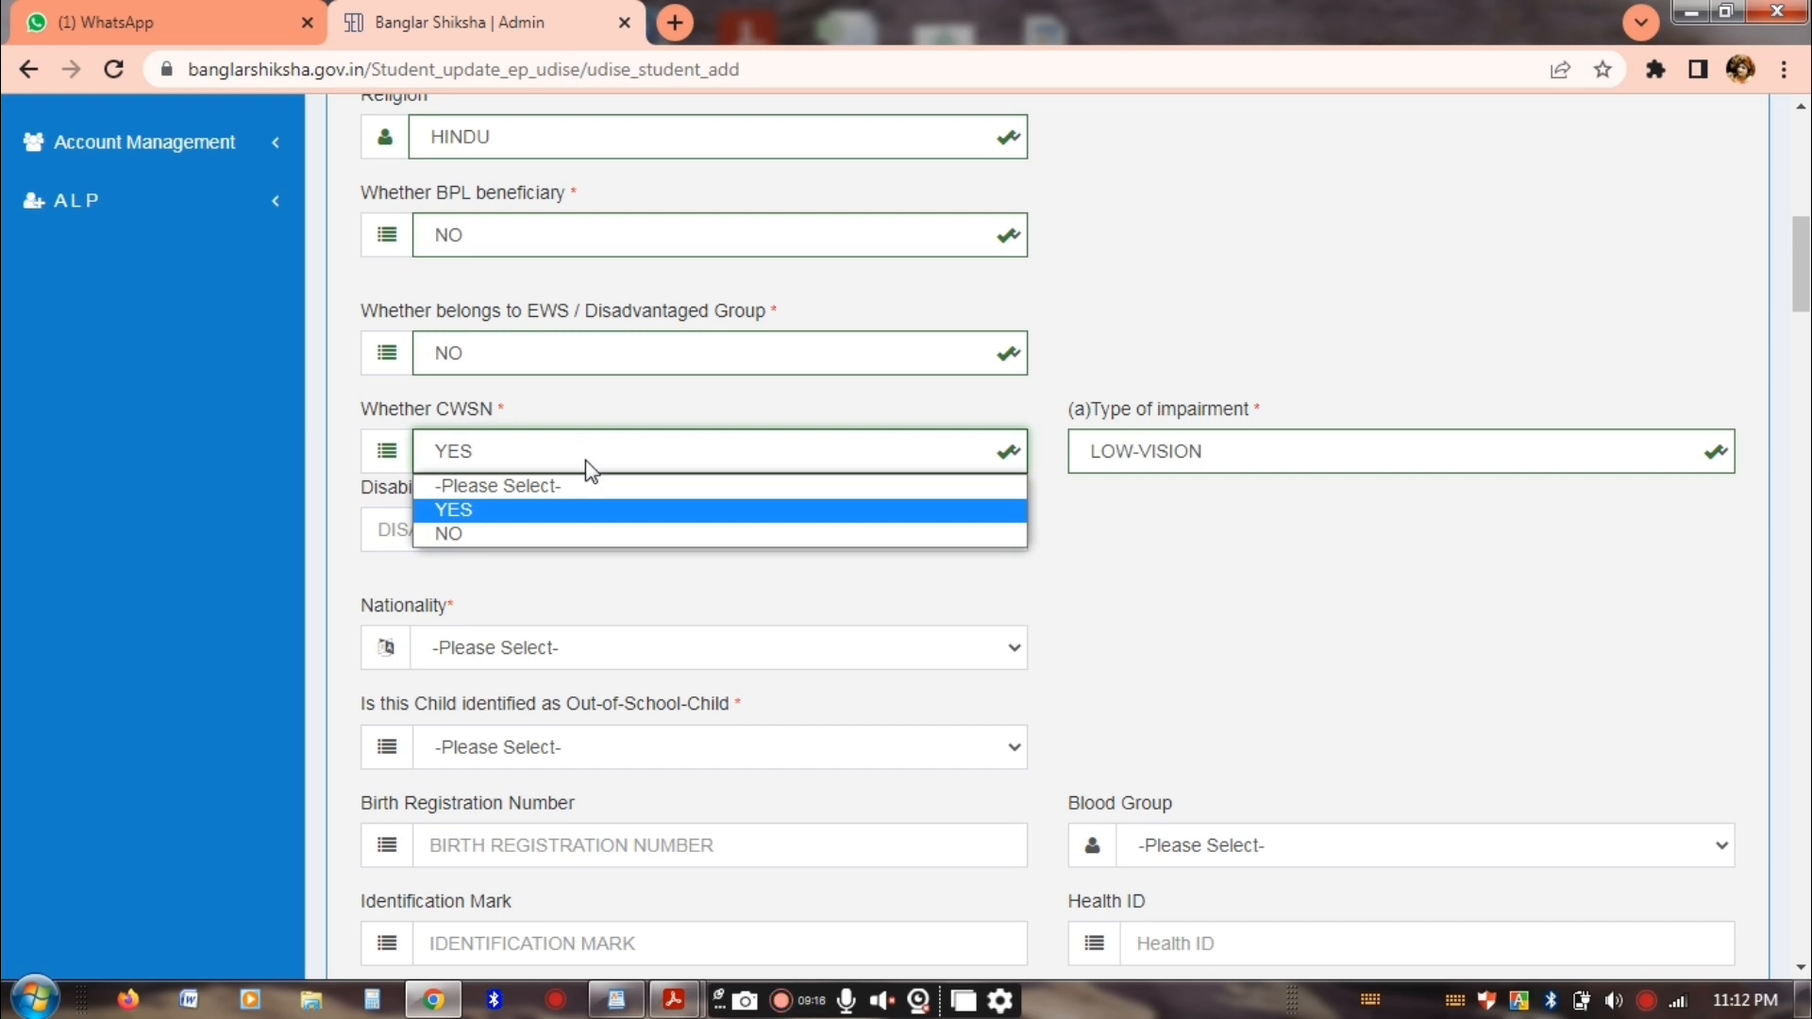
left_click(575, 535)
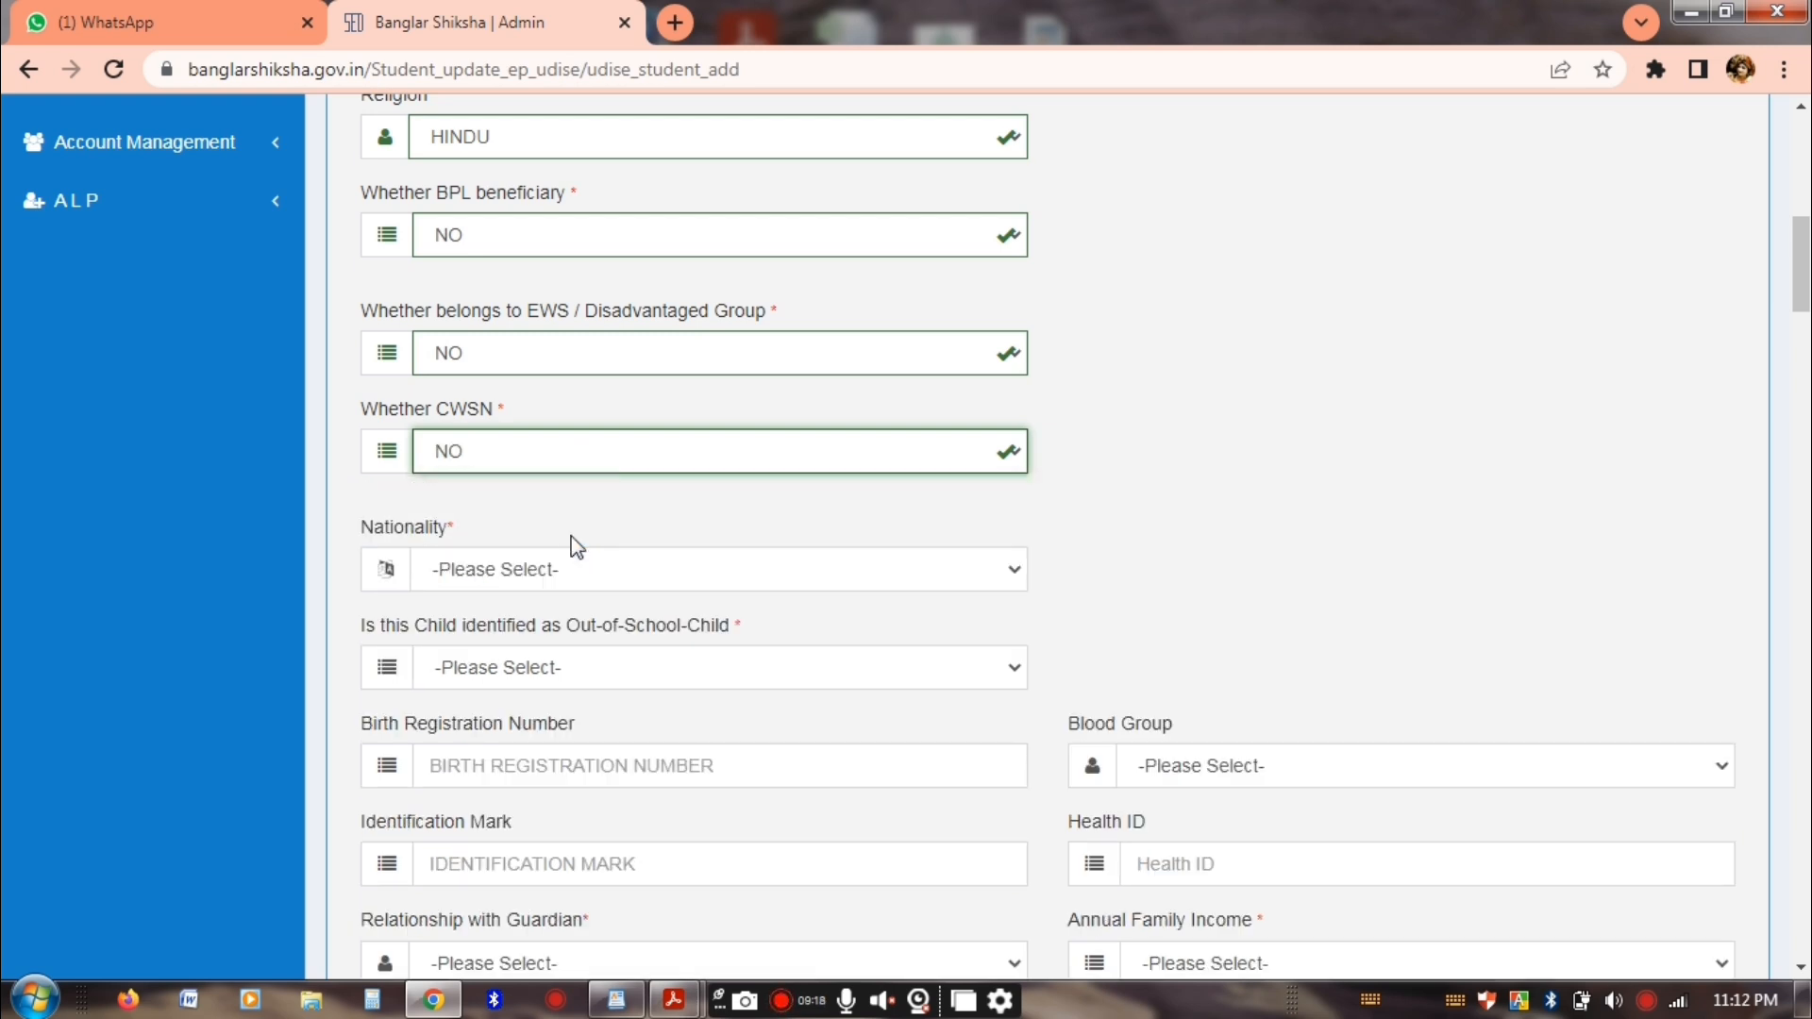
left_click(532, 579)
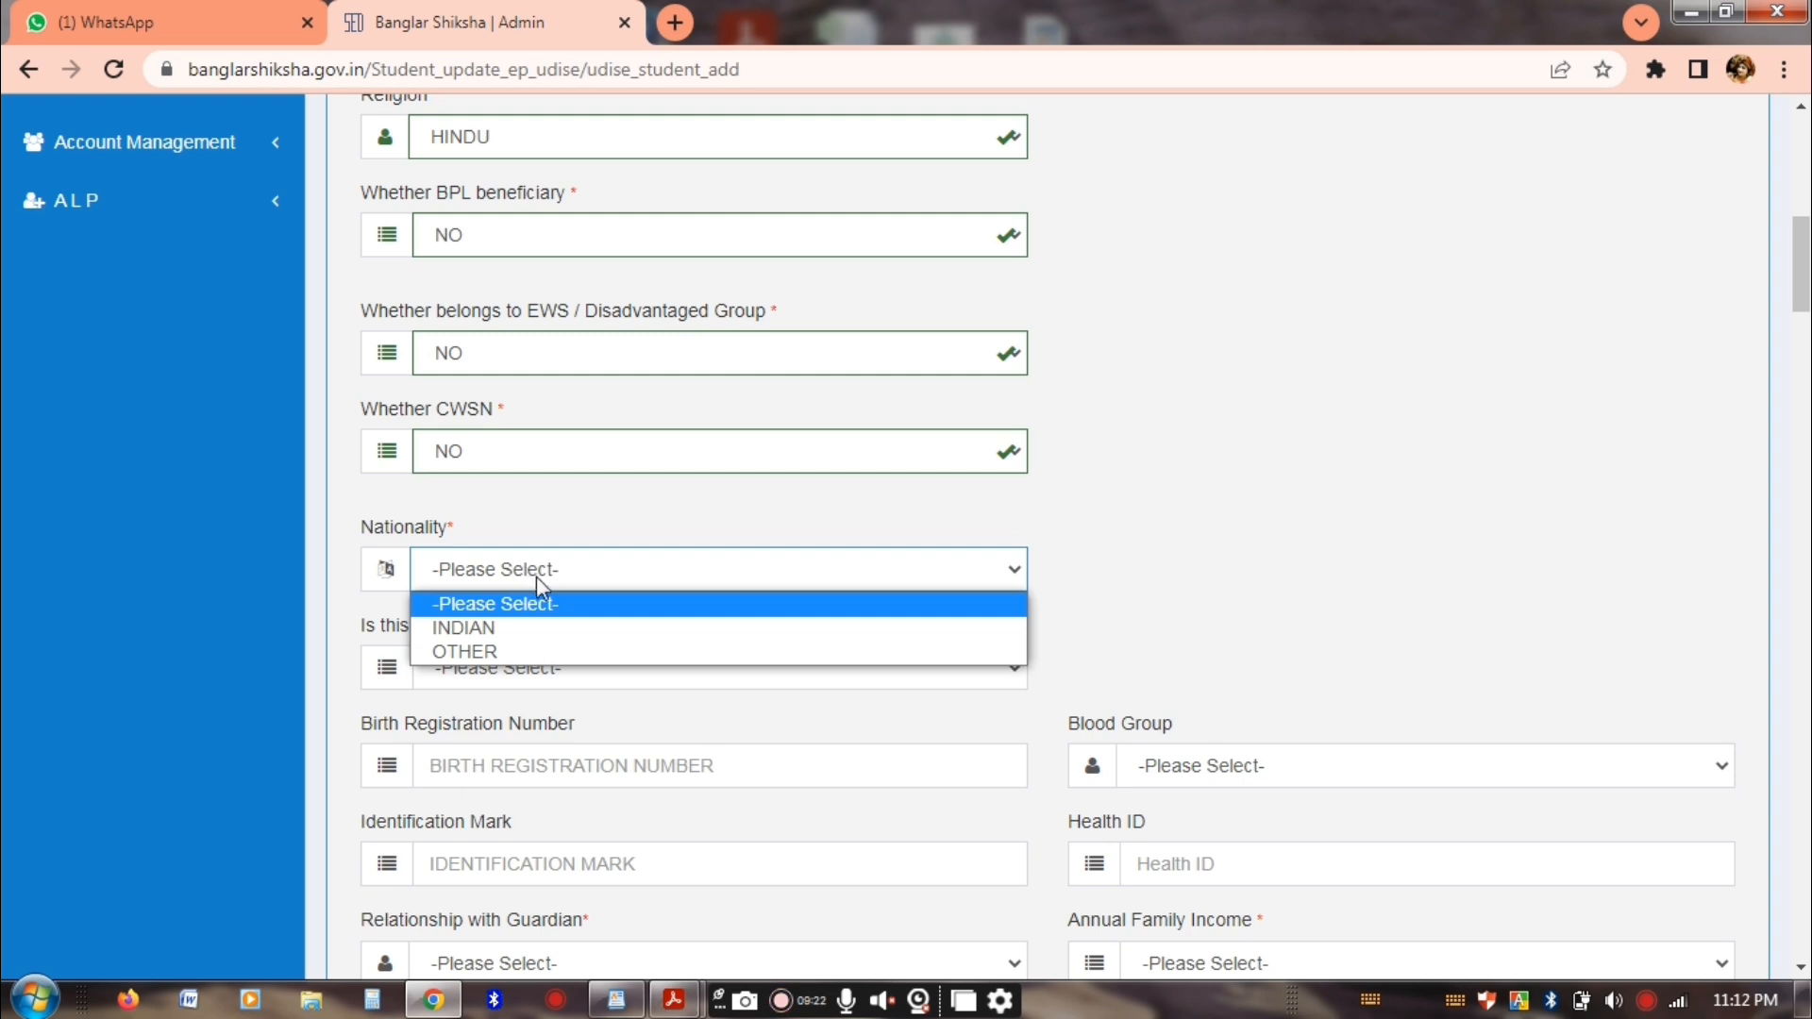
left_click(661, 628)
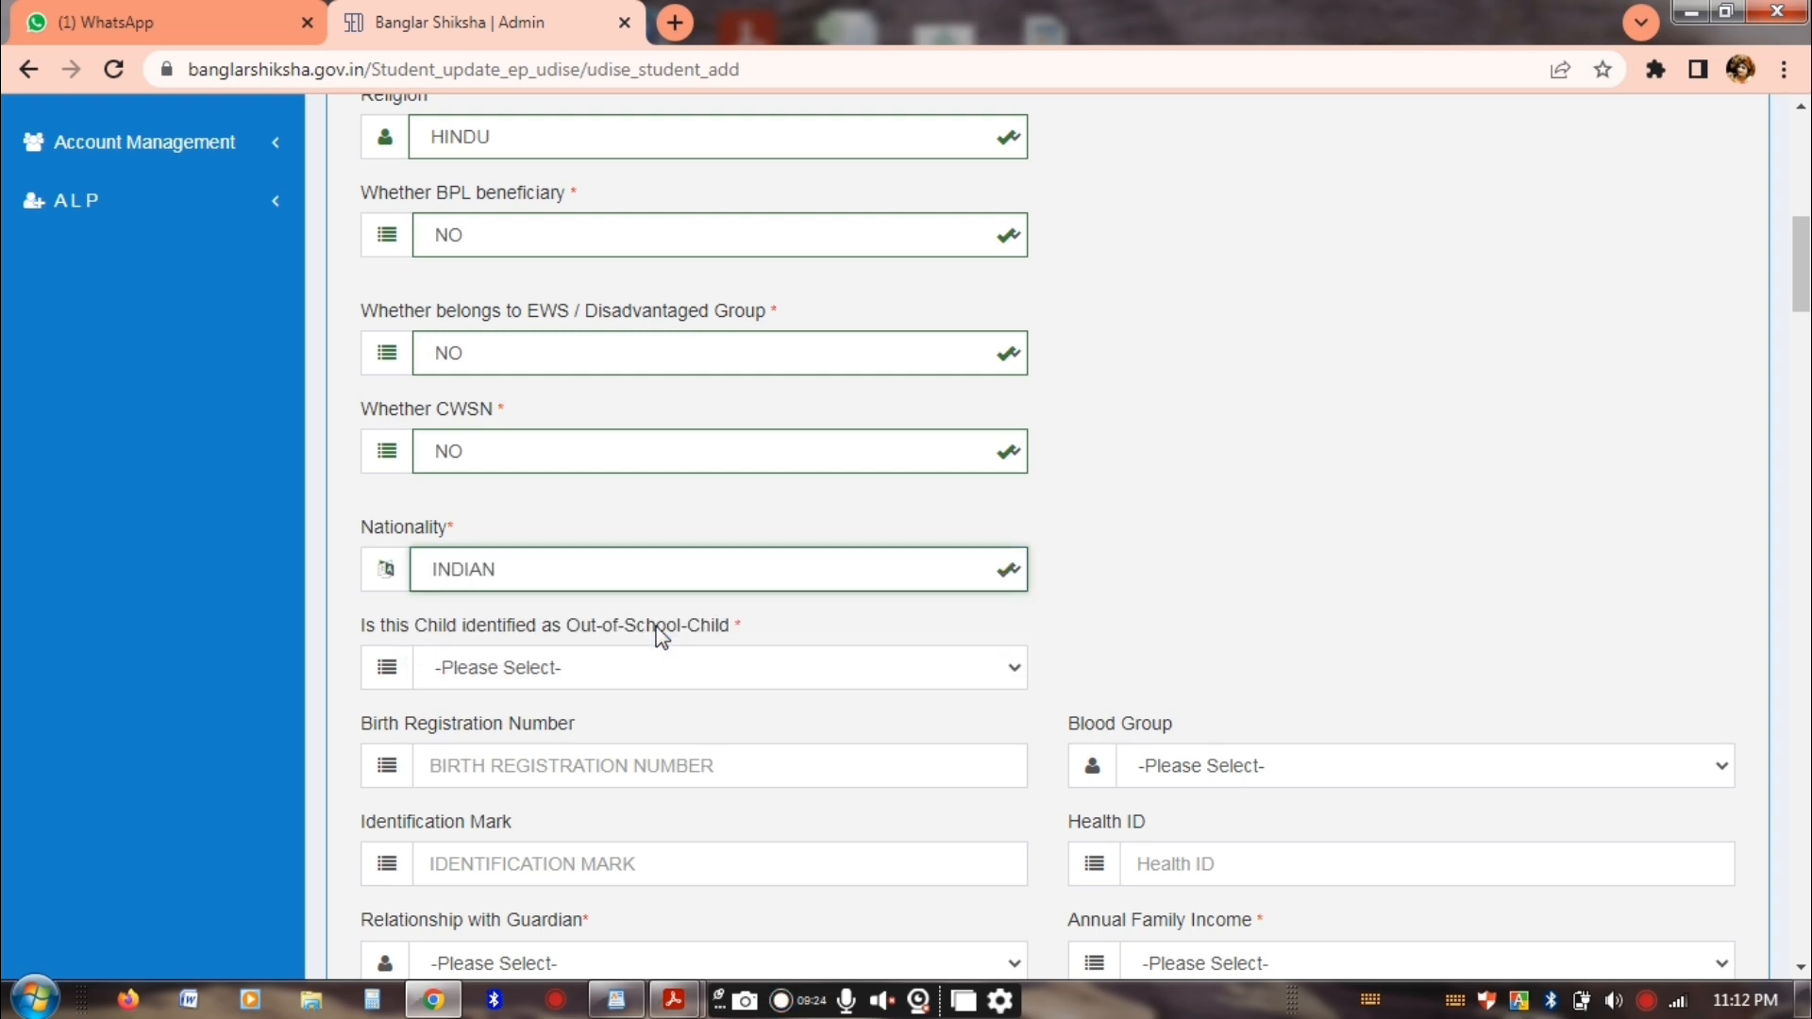
Answer NO for the child being identified as Out-of-School-Child and set the blood group to A+, leaving the birth registration number blank
scroll(638, 536, "down", 1)
scroll(638, 536, "down", 1)
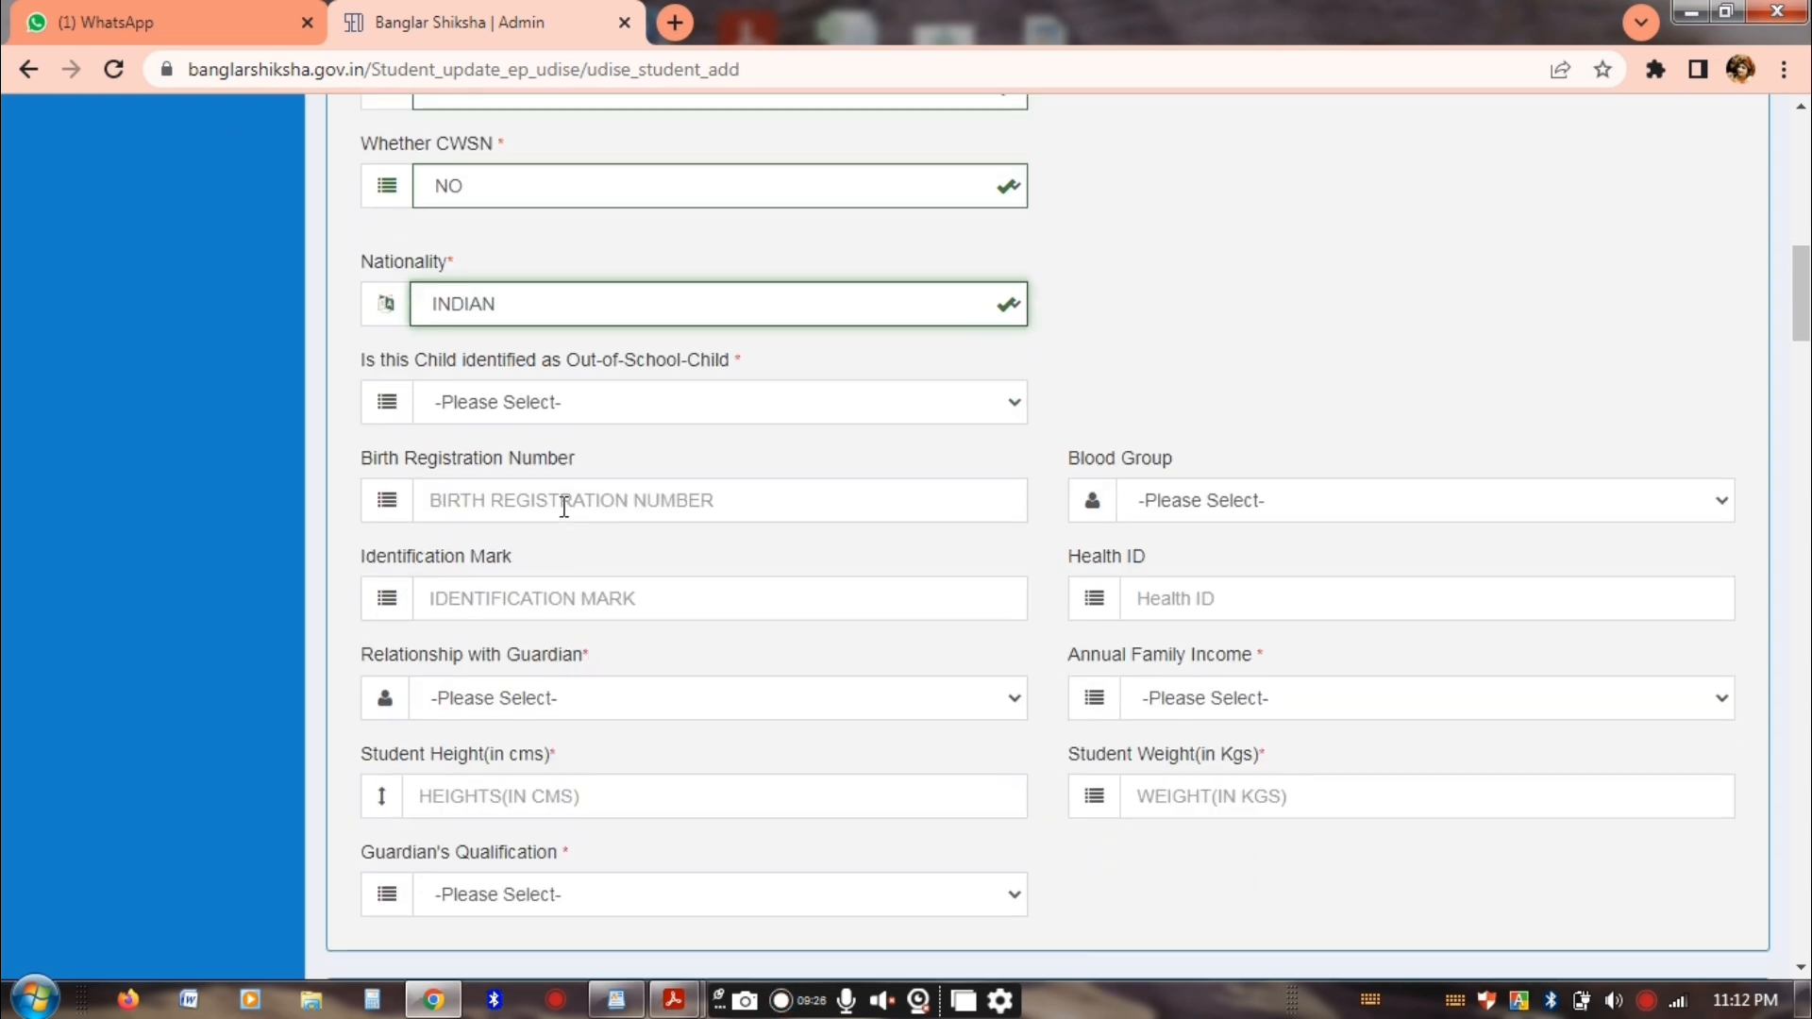
left_click(570, 406)
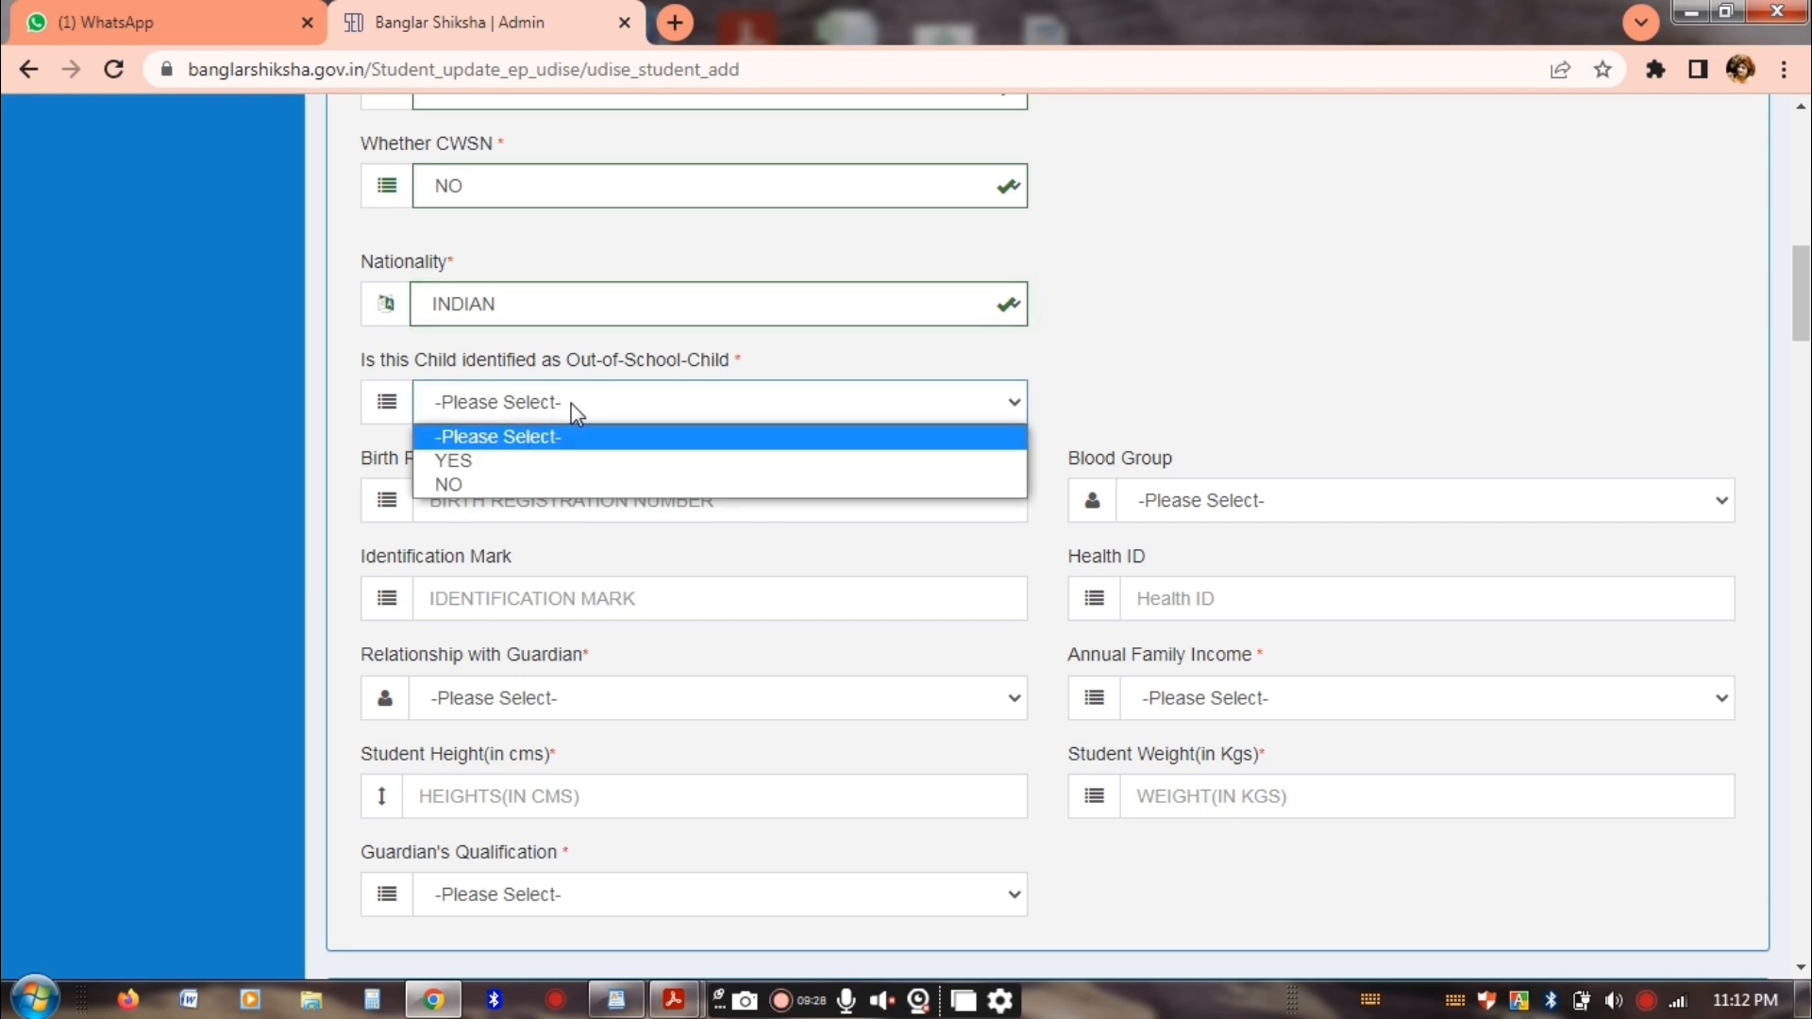
left_click(601, 485)
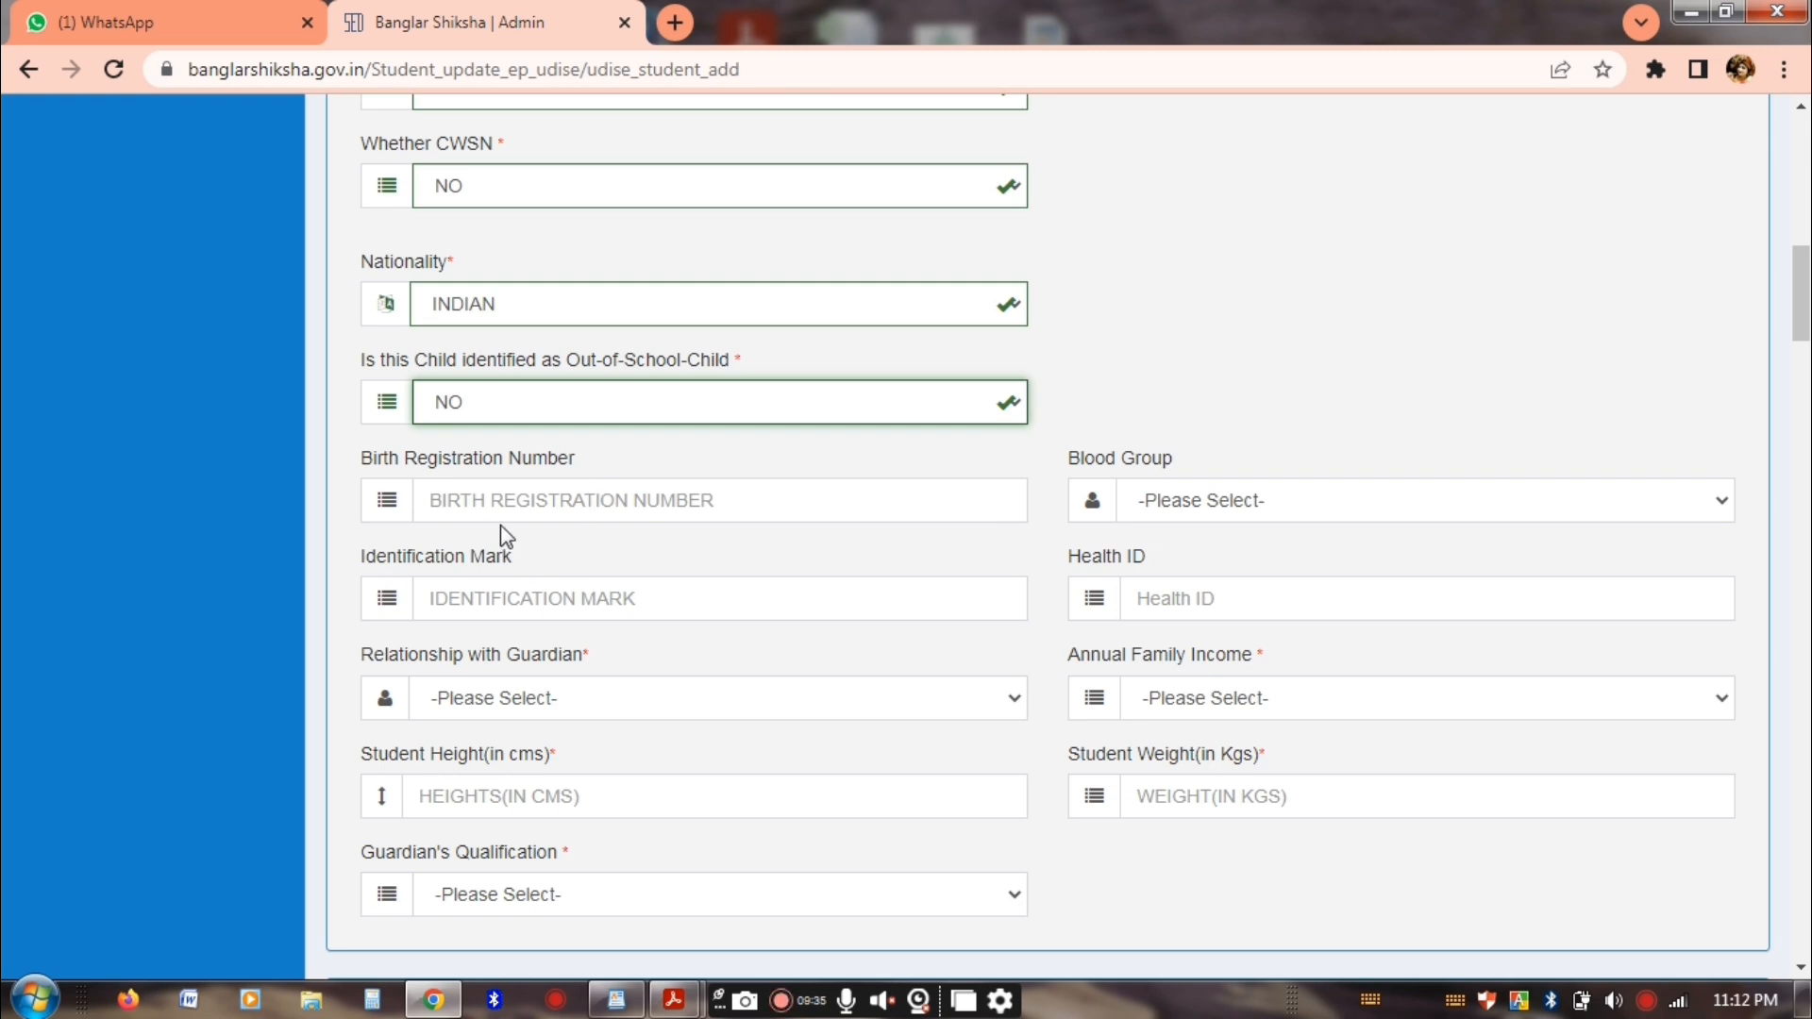
left_click(500, 501)
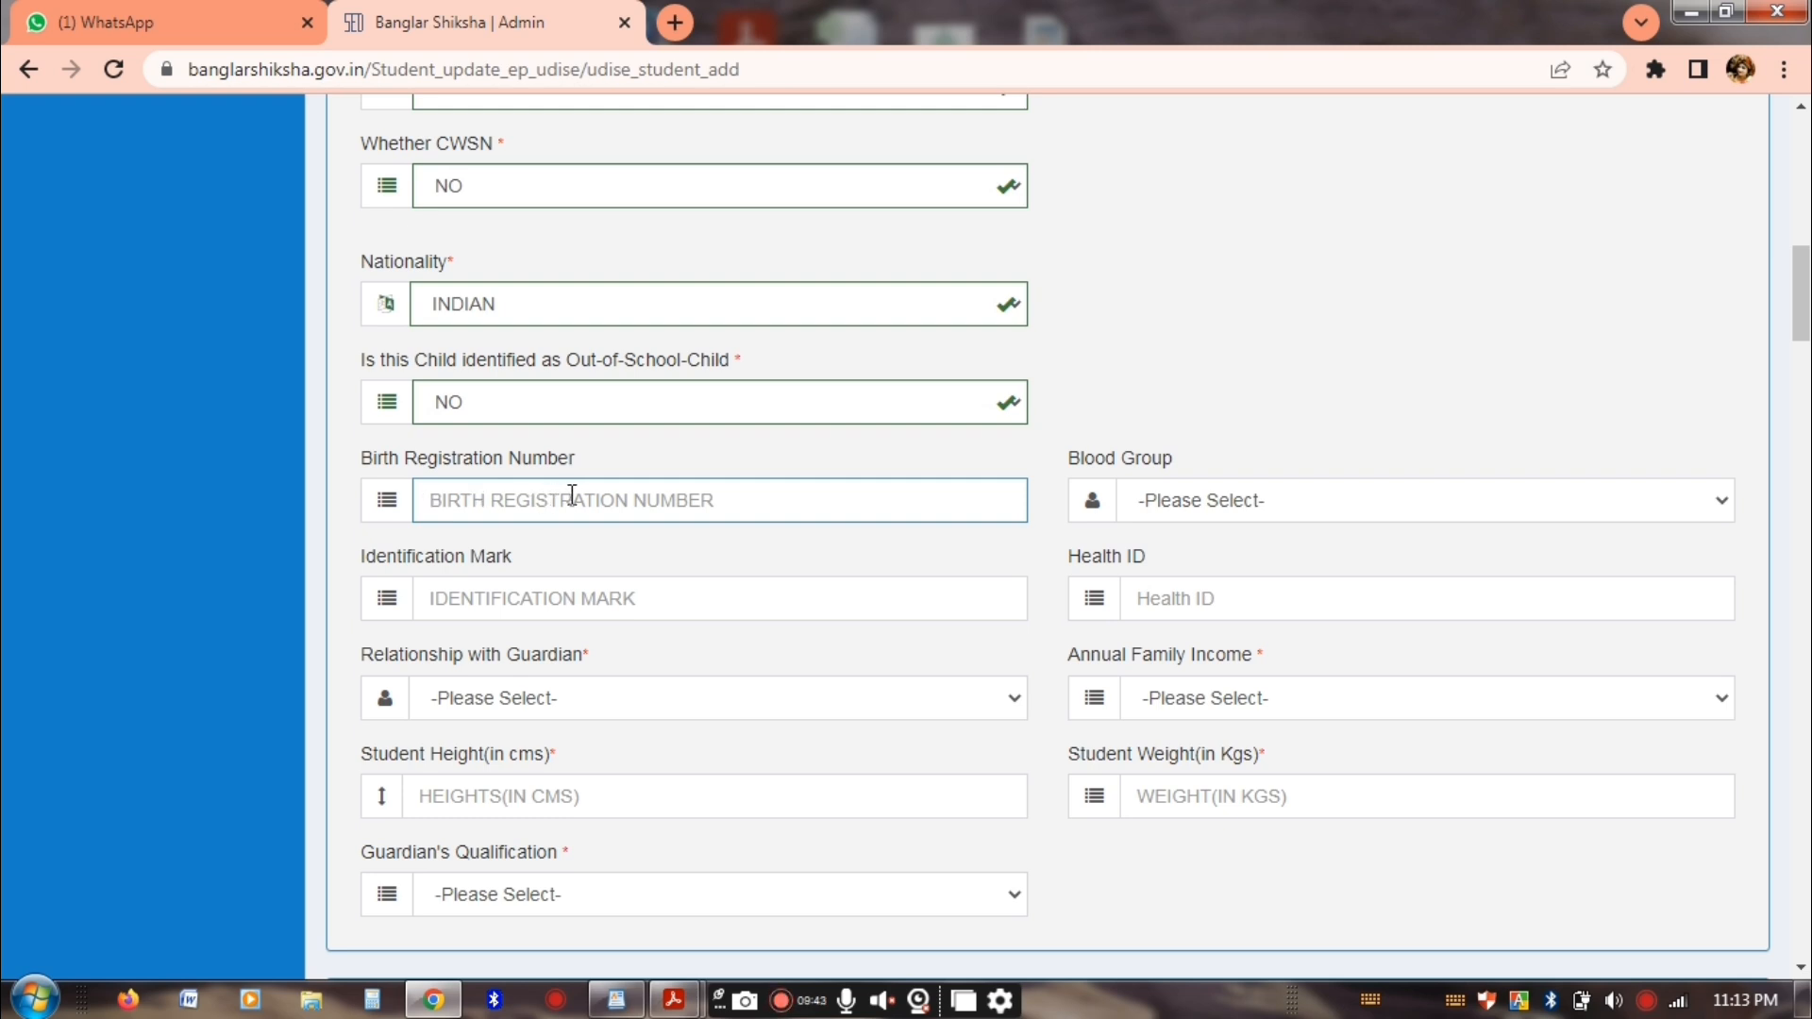
left_click(1253, 512)
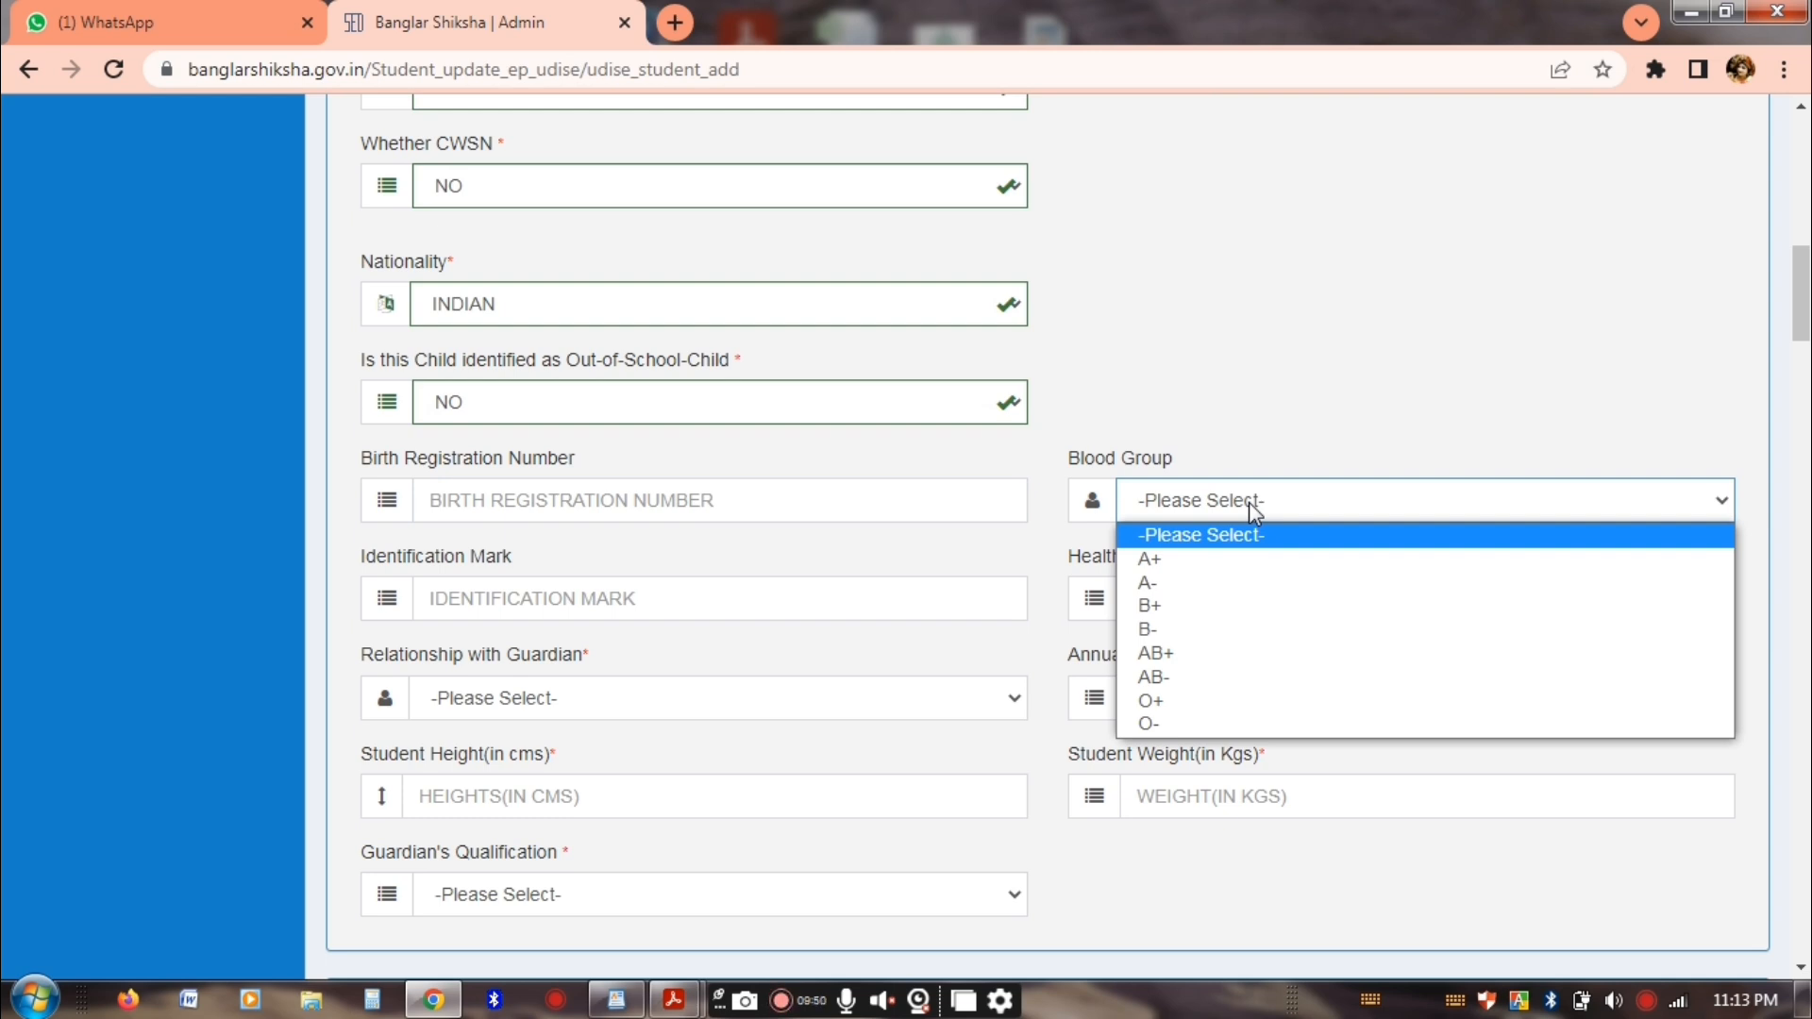
left_click(1199, 559)
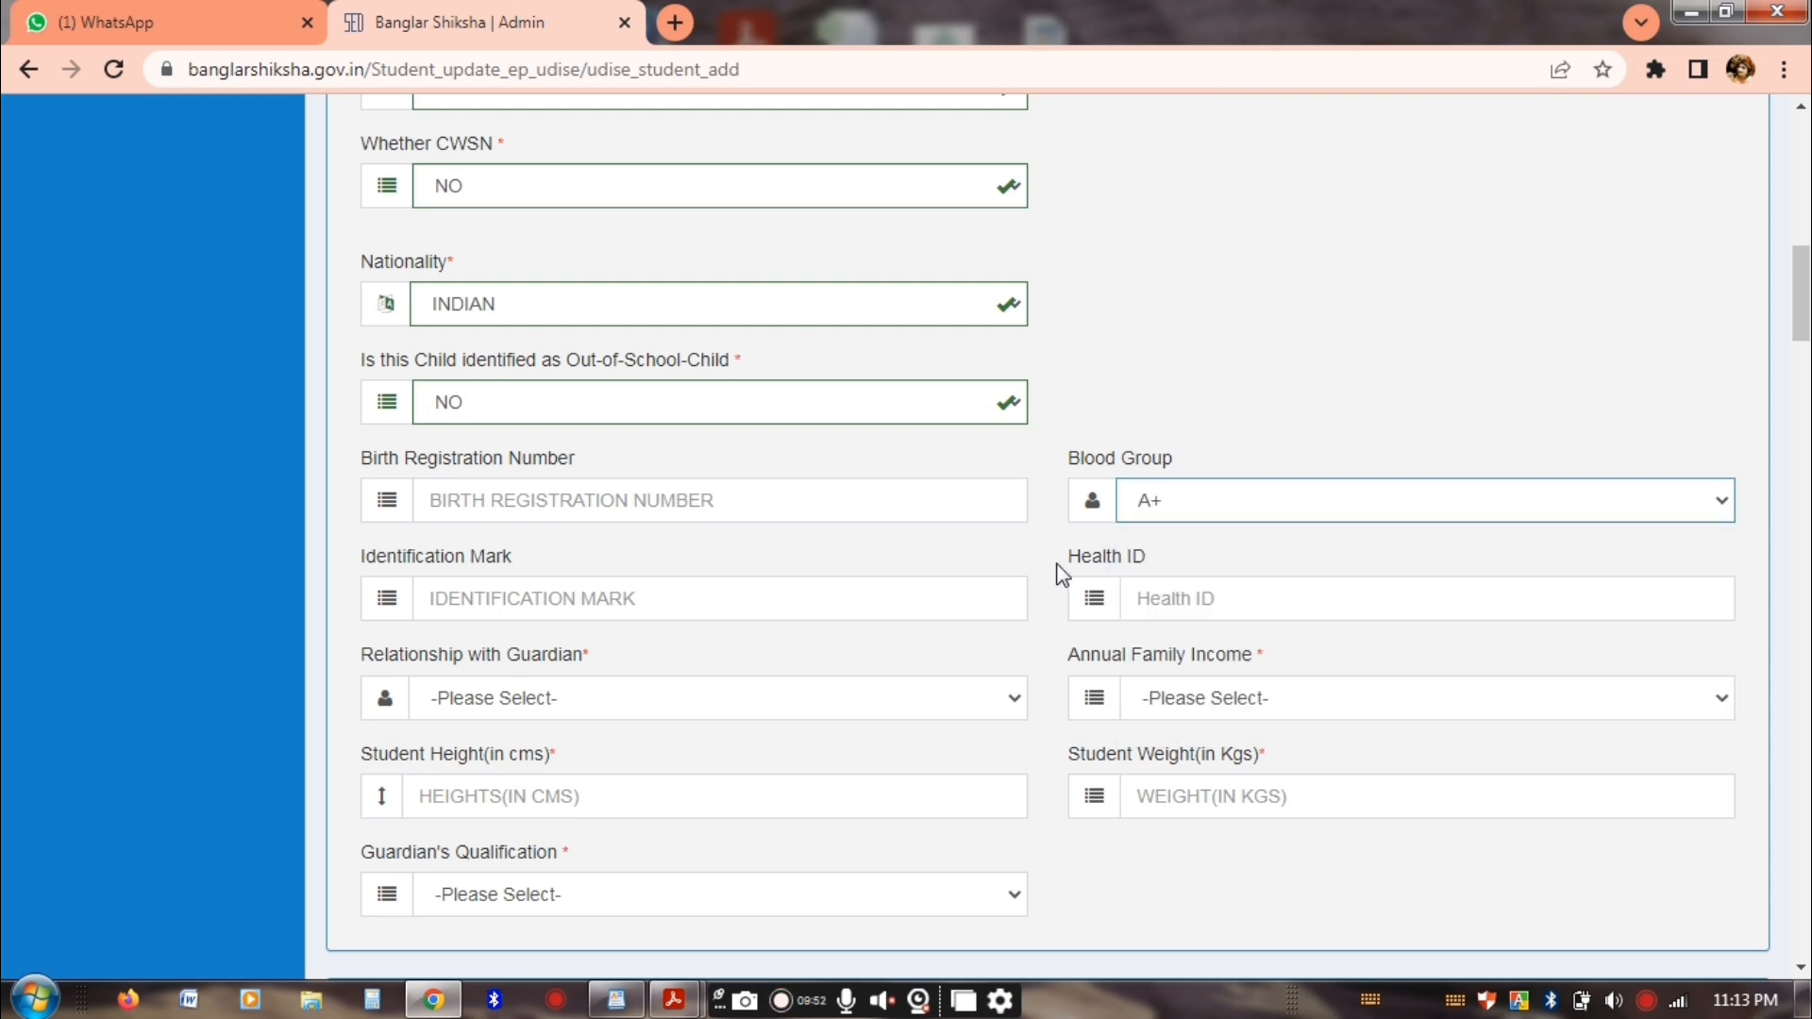
Leave Identification Mark and Health ID blank, and set the relationship with guardian to FATHER and the annual family income to 50,001-1,20,000
left_click(488, 607)
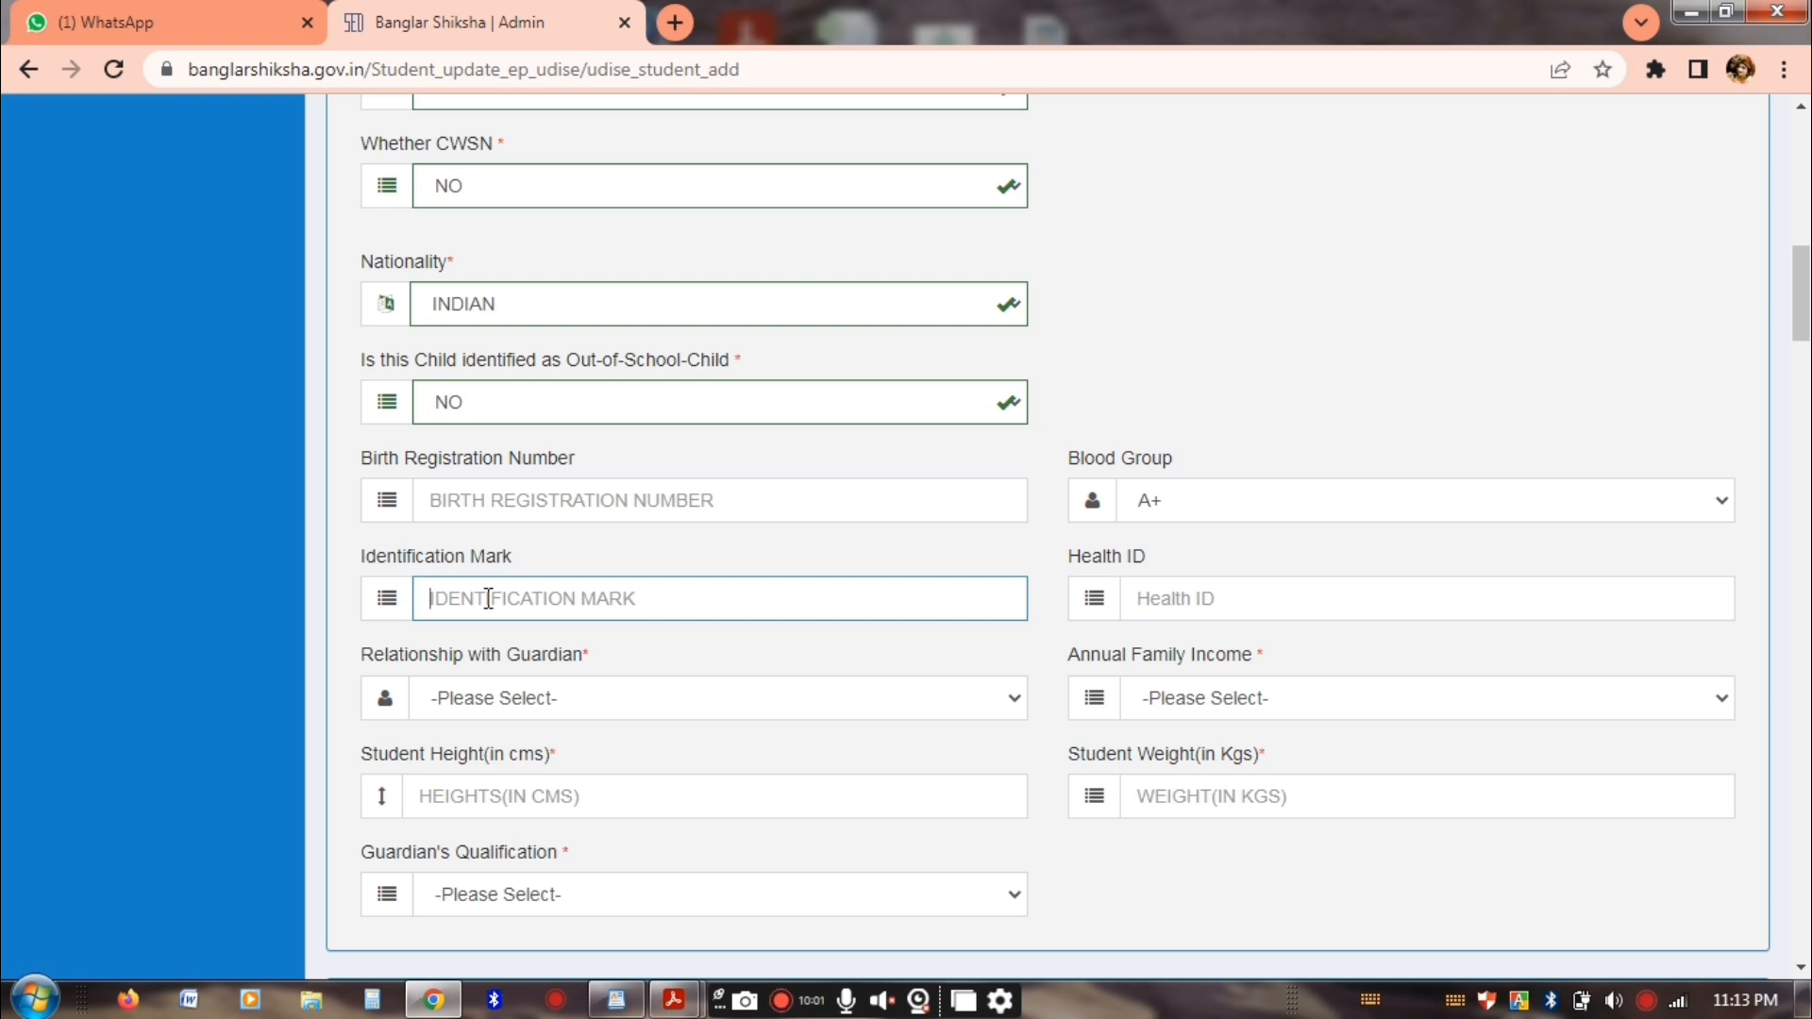
left_click(1183, 599)
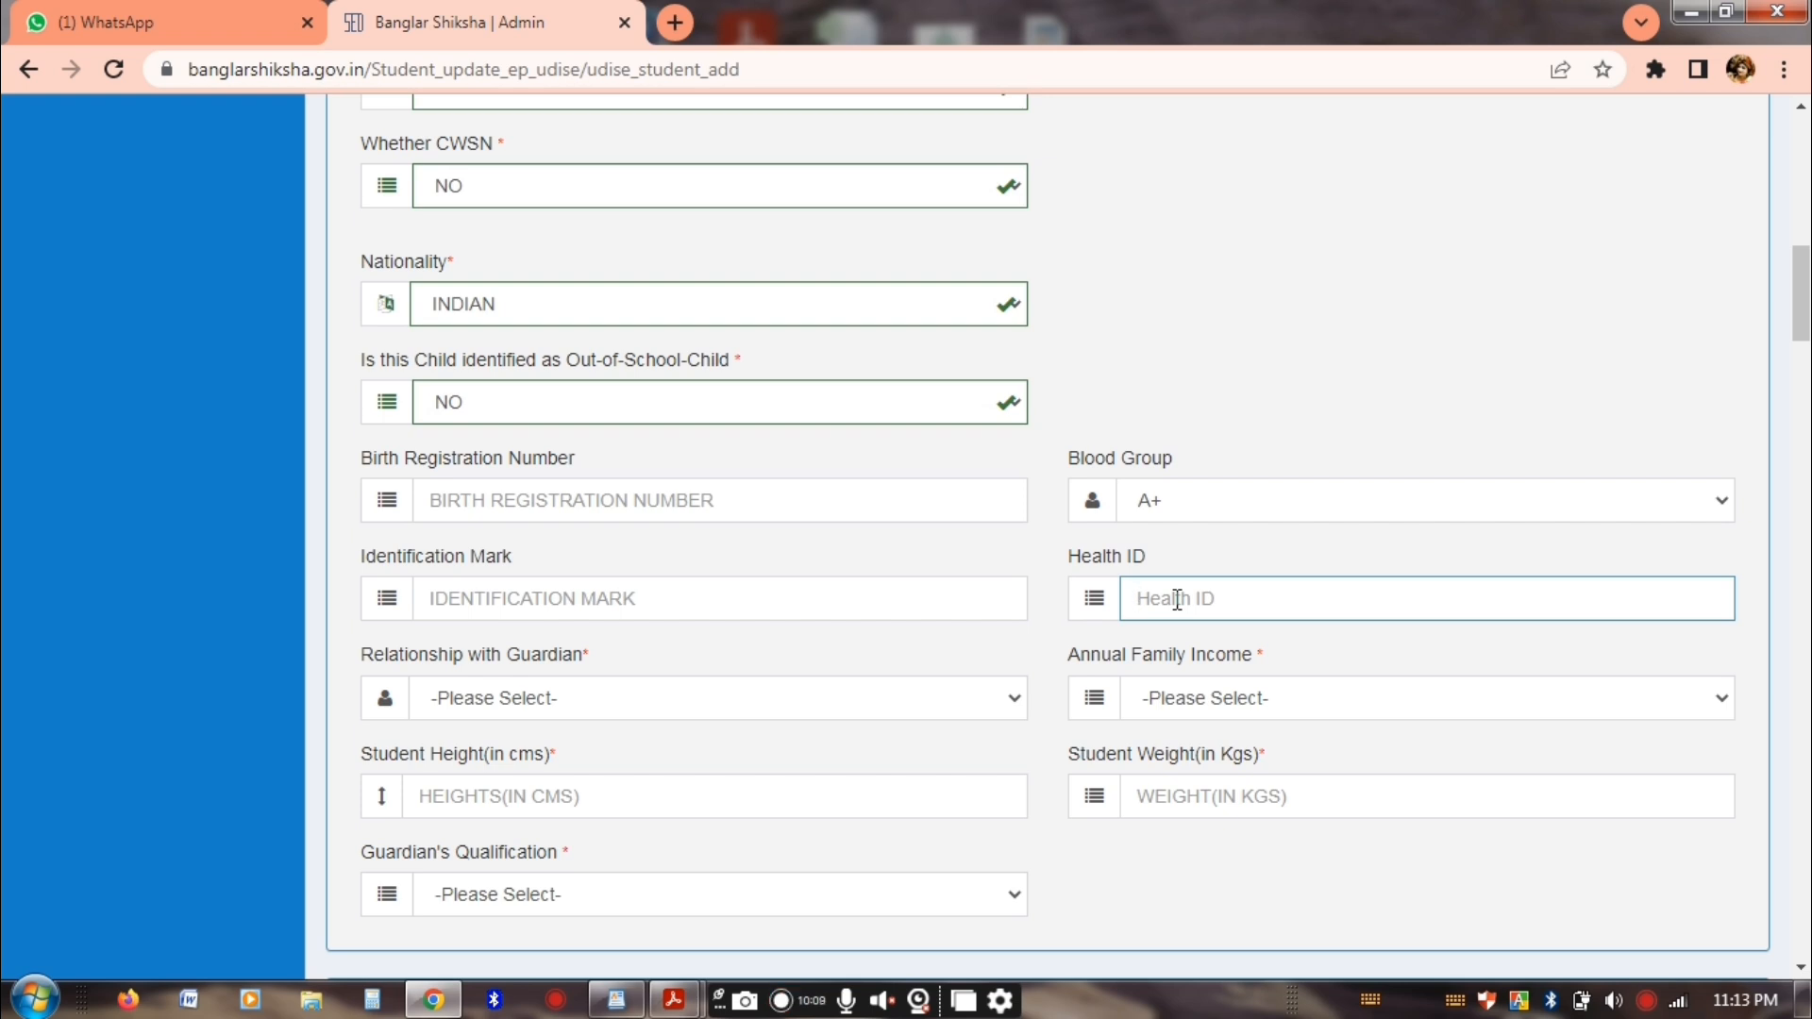
left_click(577, 699)
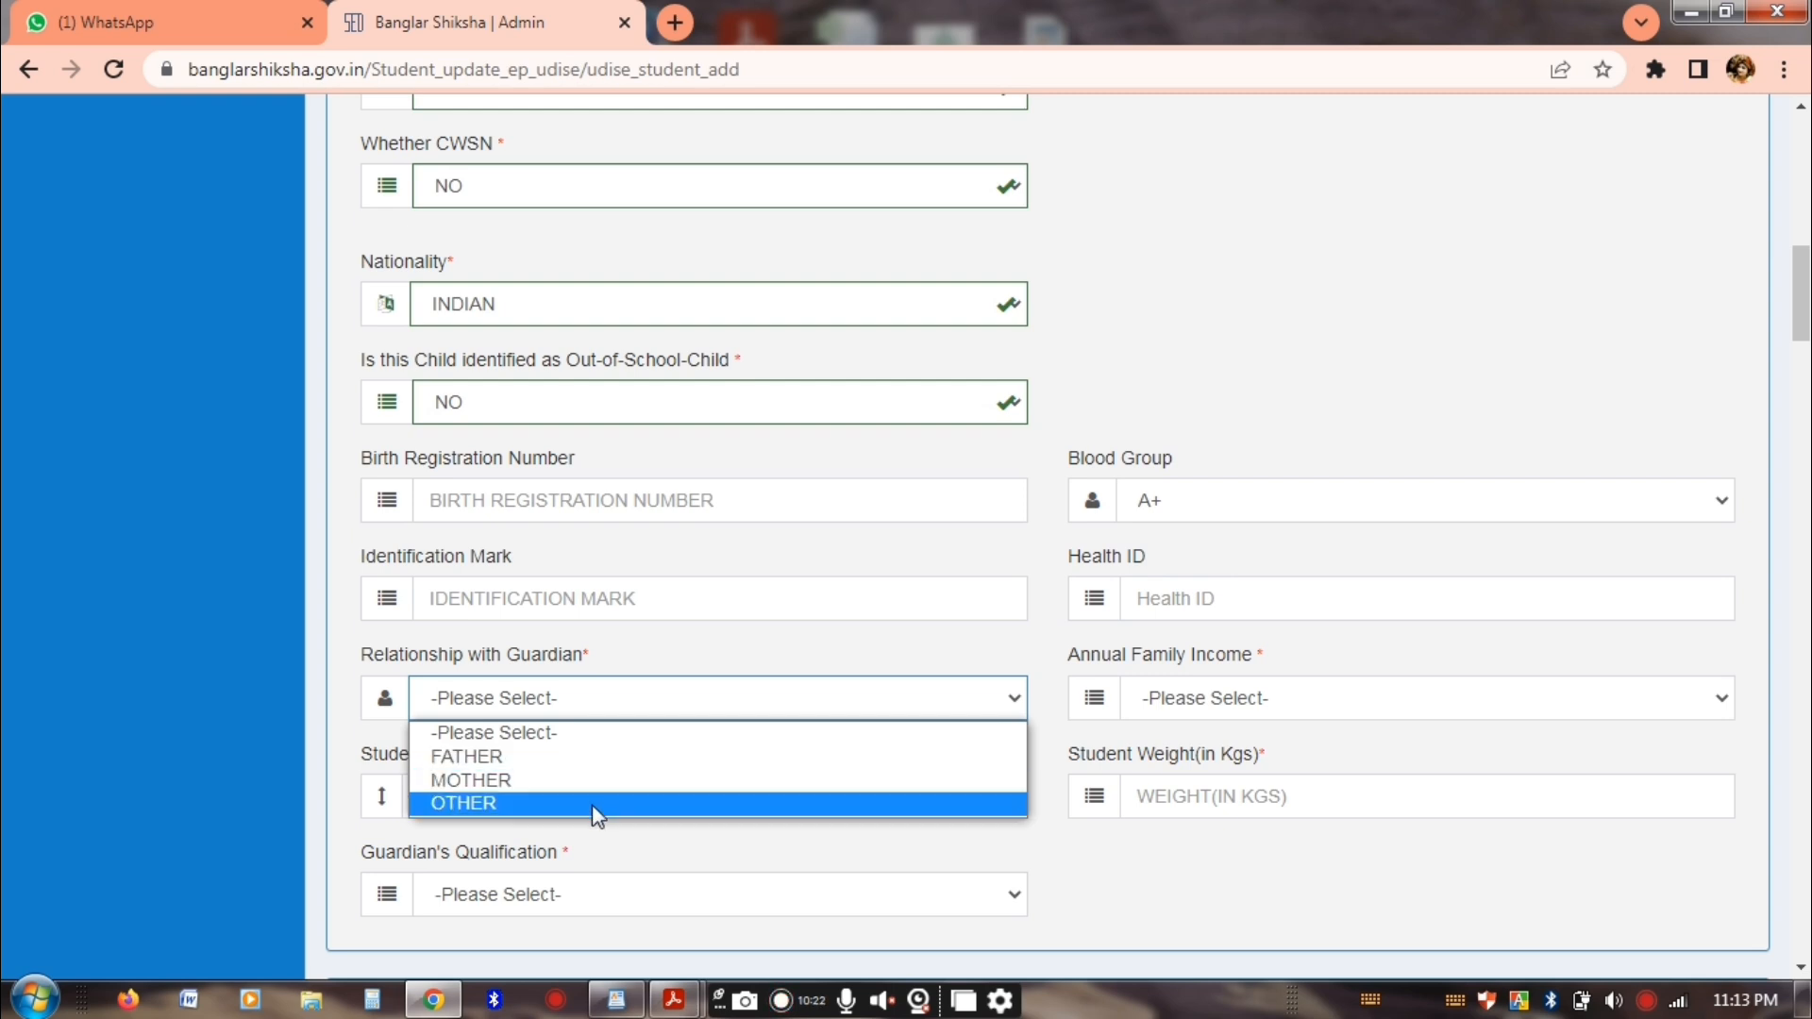
left_click(602, 757)
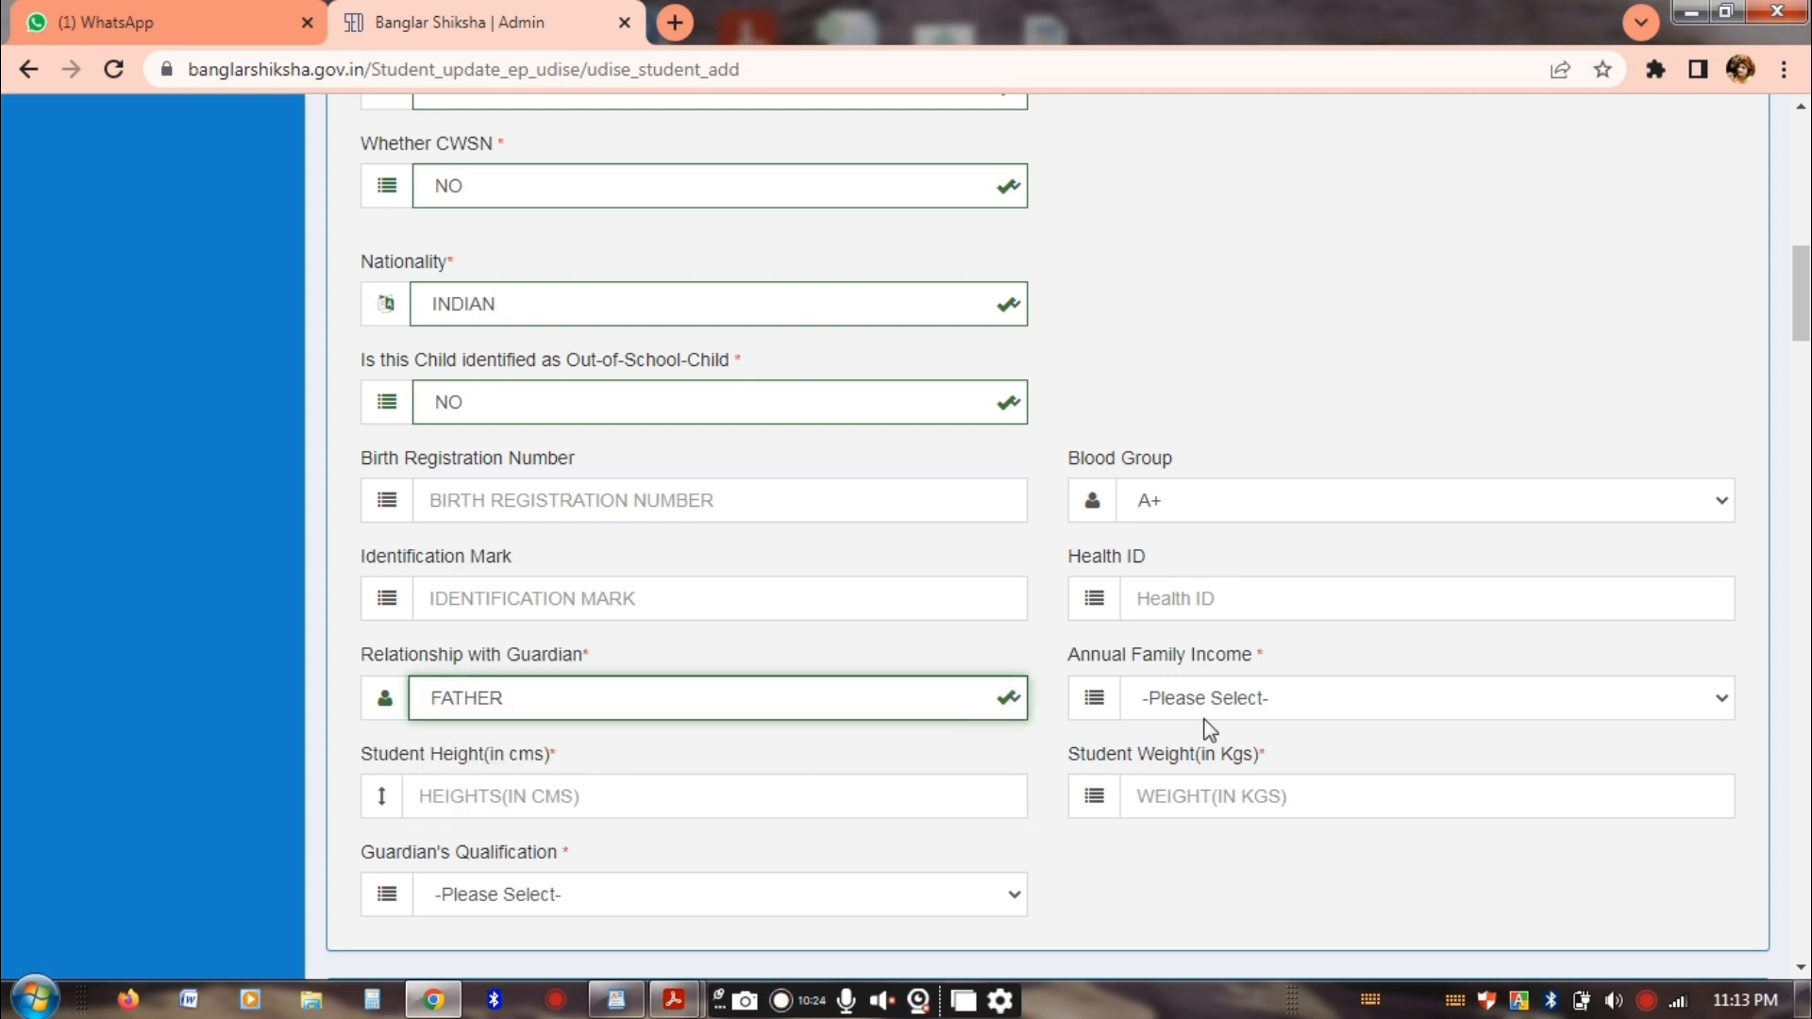
left_click(1241, 708)
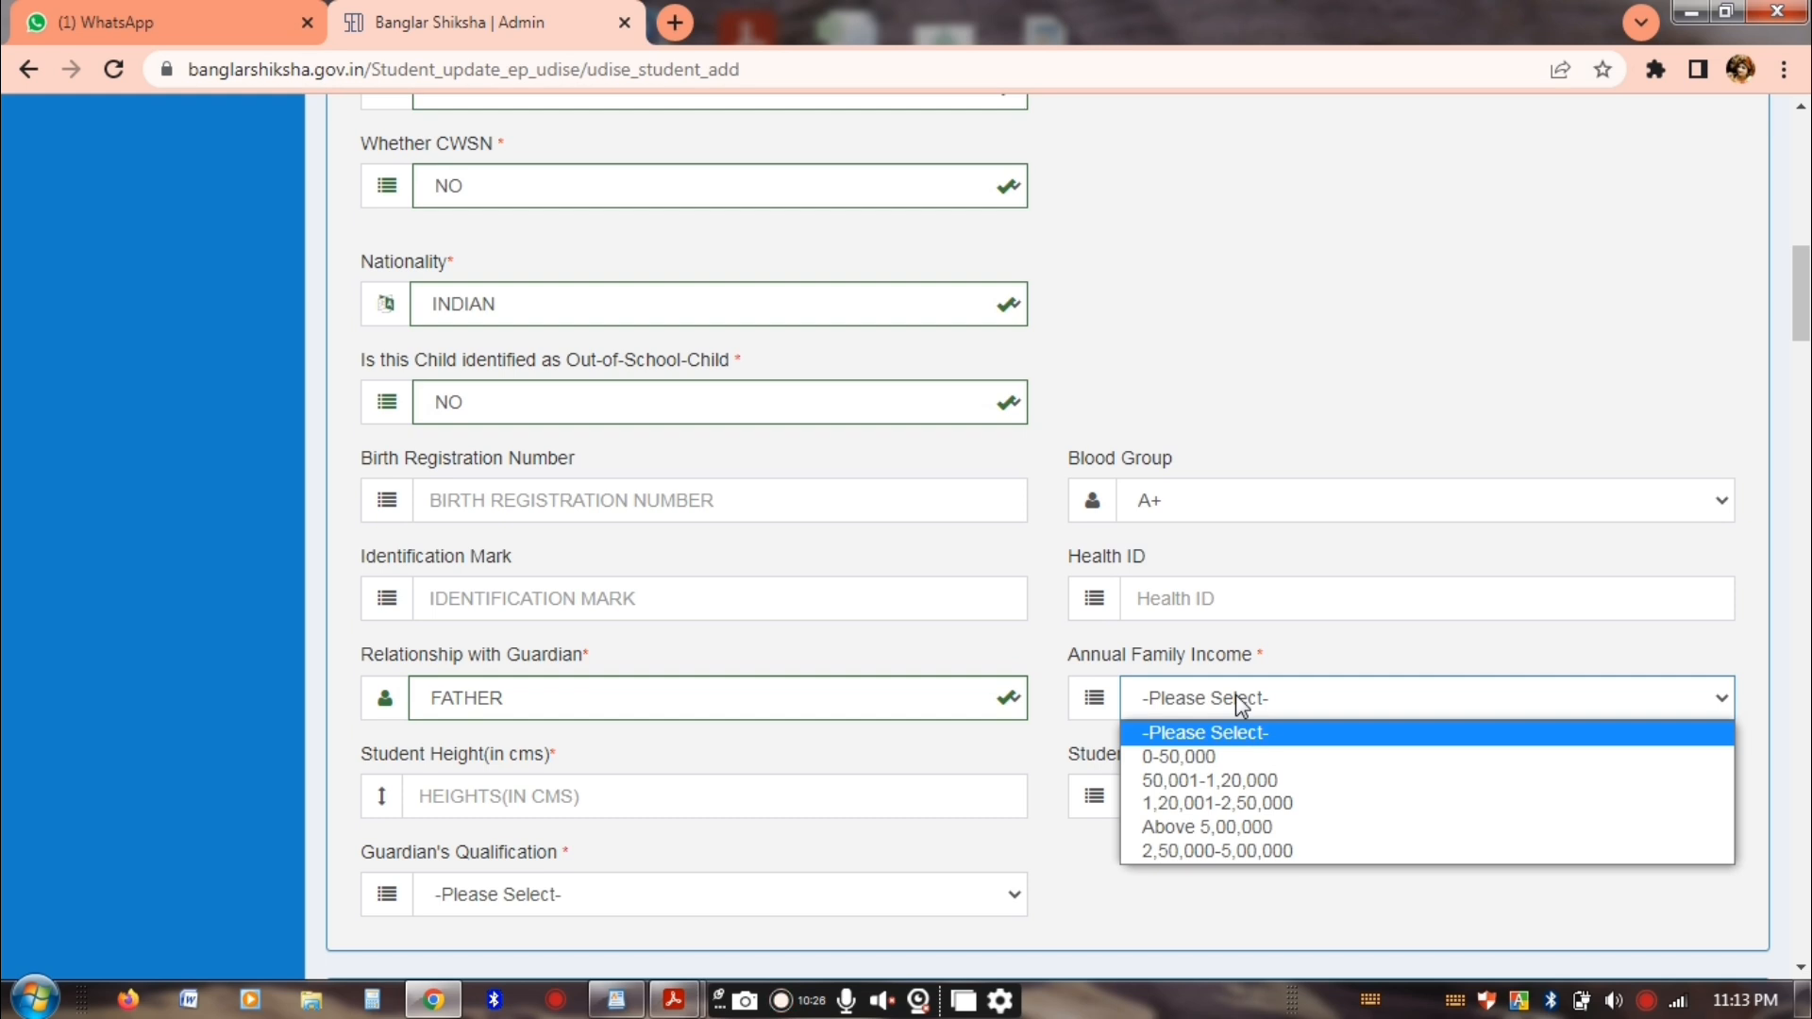
left_click(1242, 781)
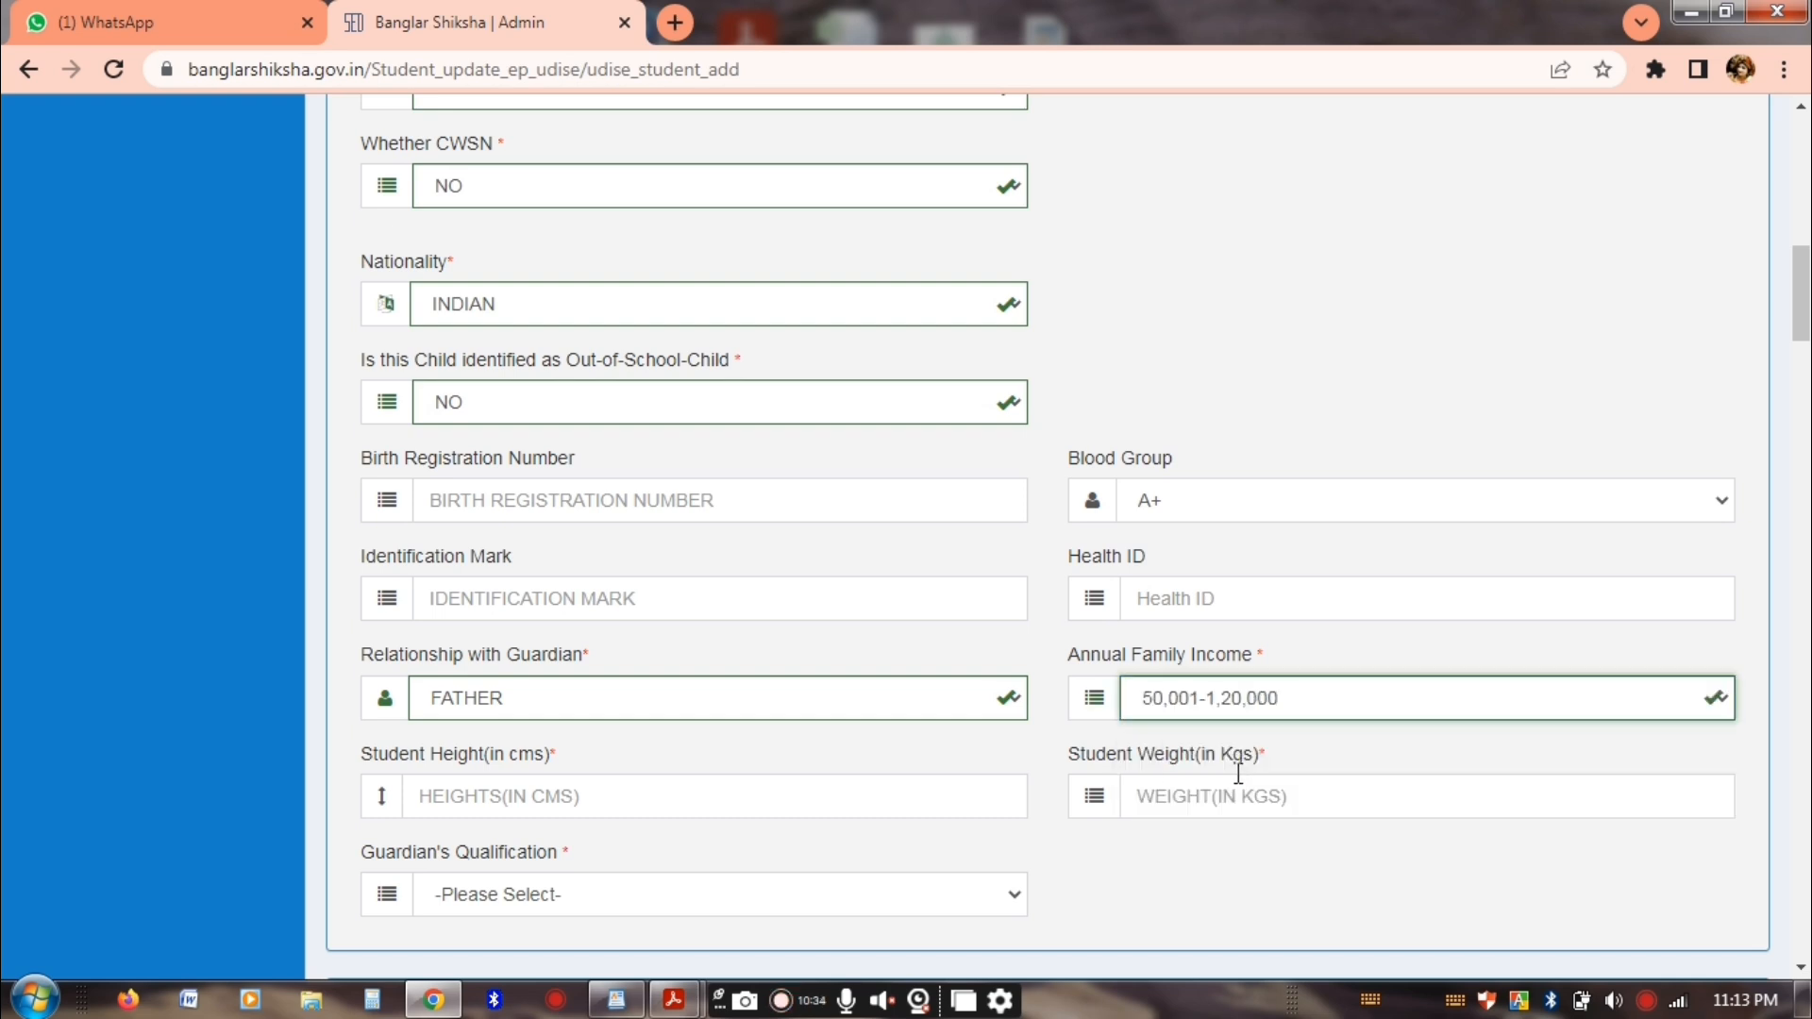
Enter a student height of 90 cm and a student weight of 20 kg
left_click(465, 796)
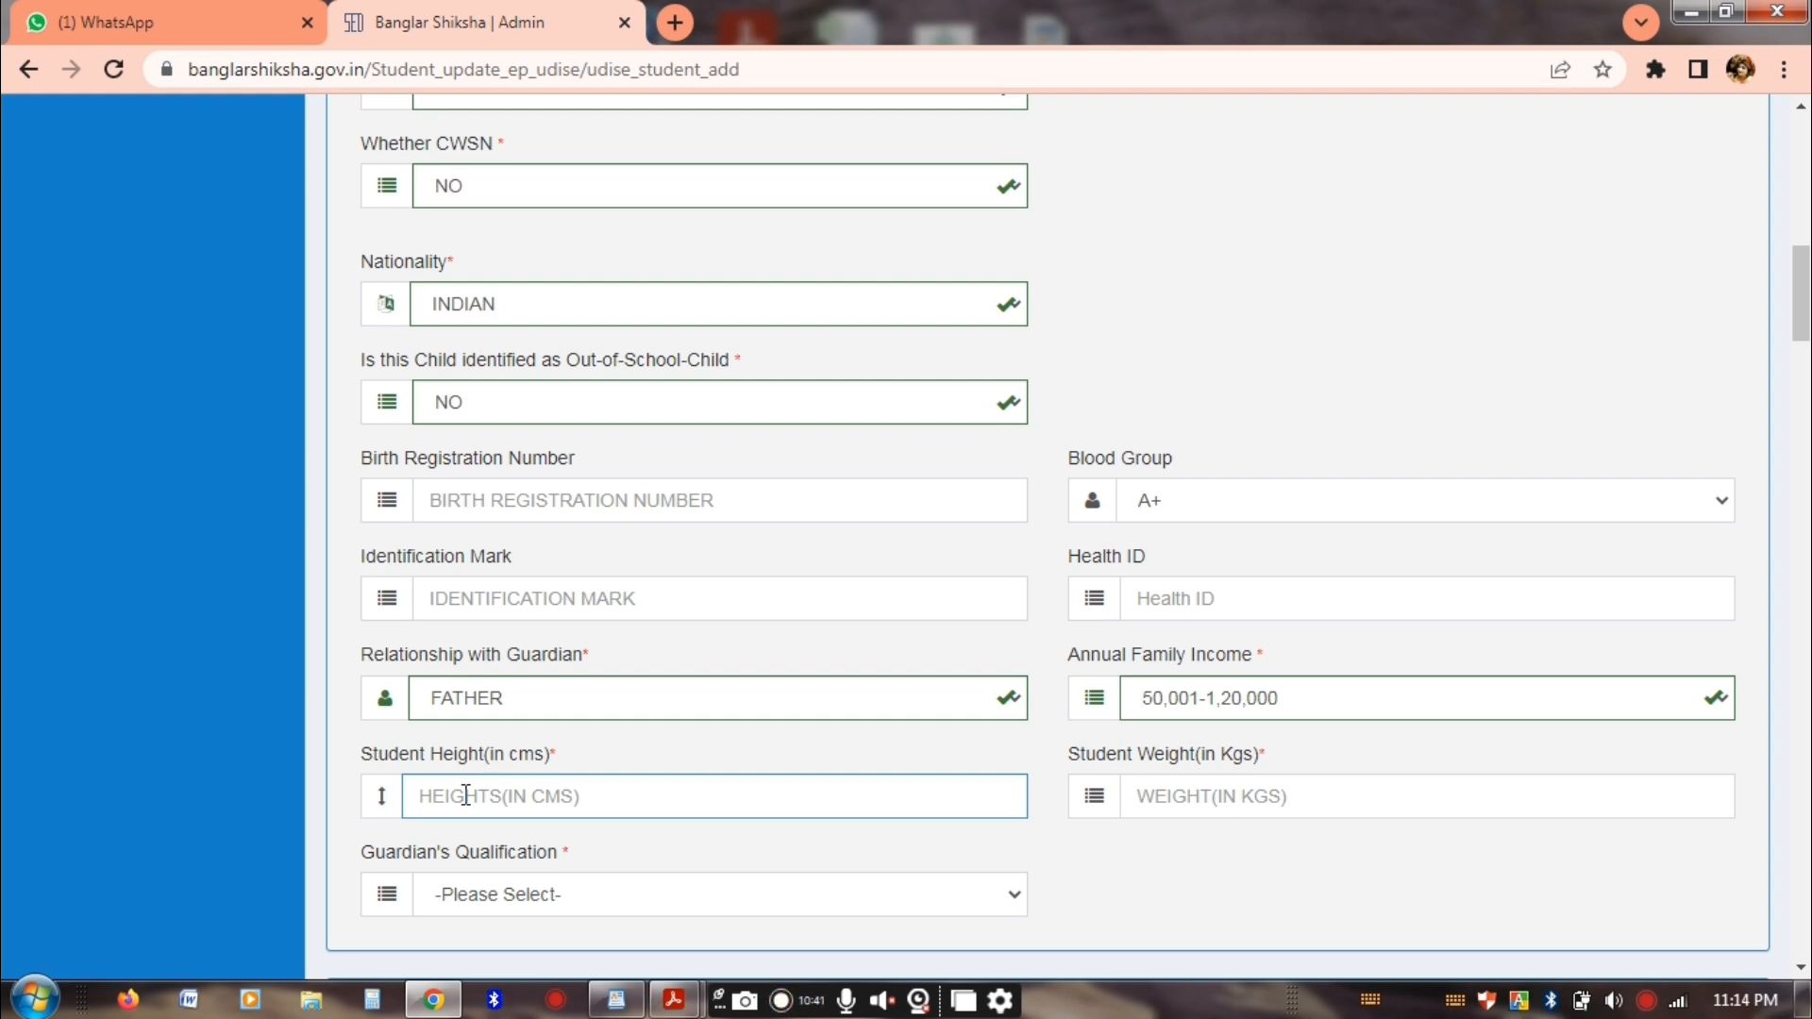
type("90")
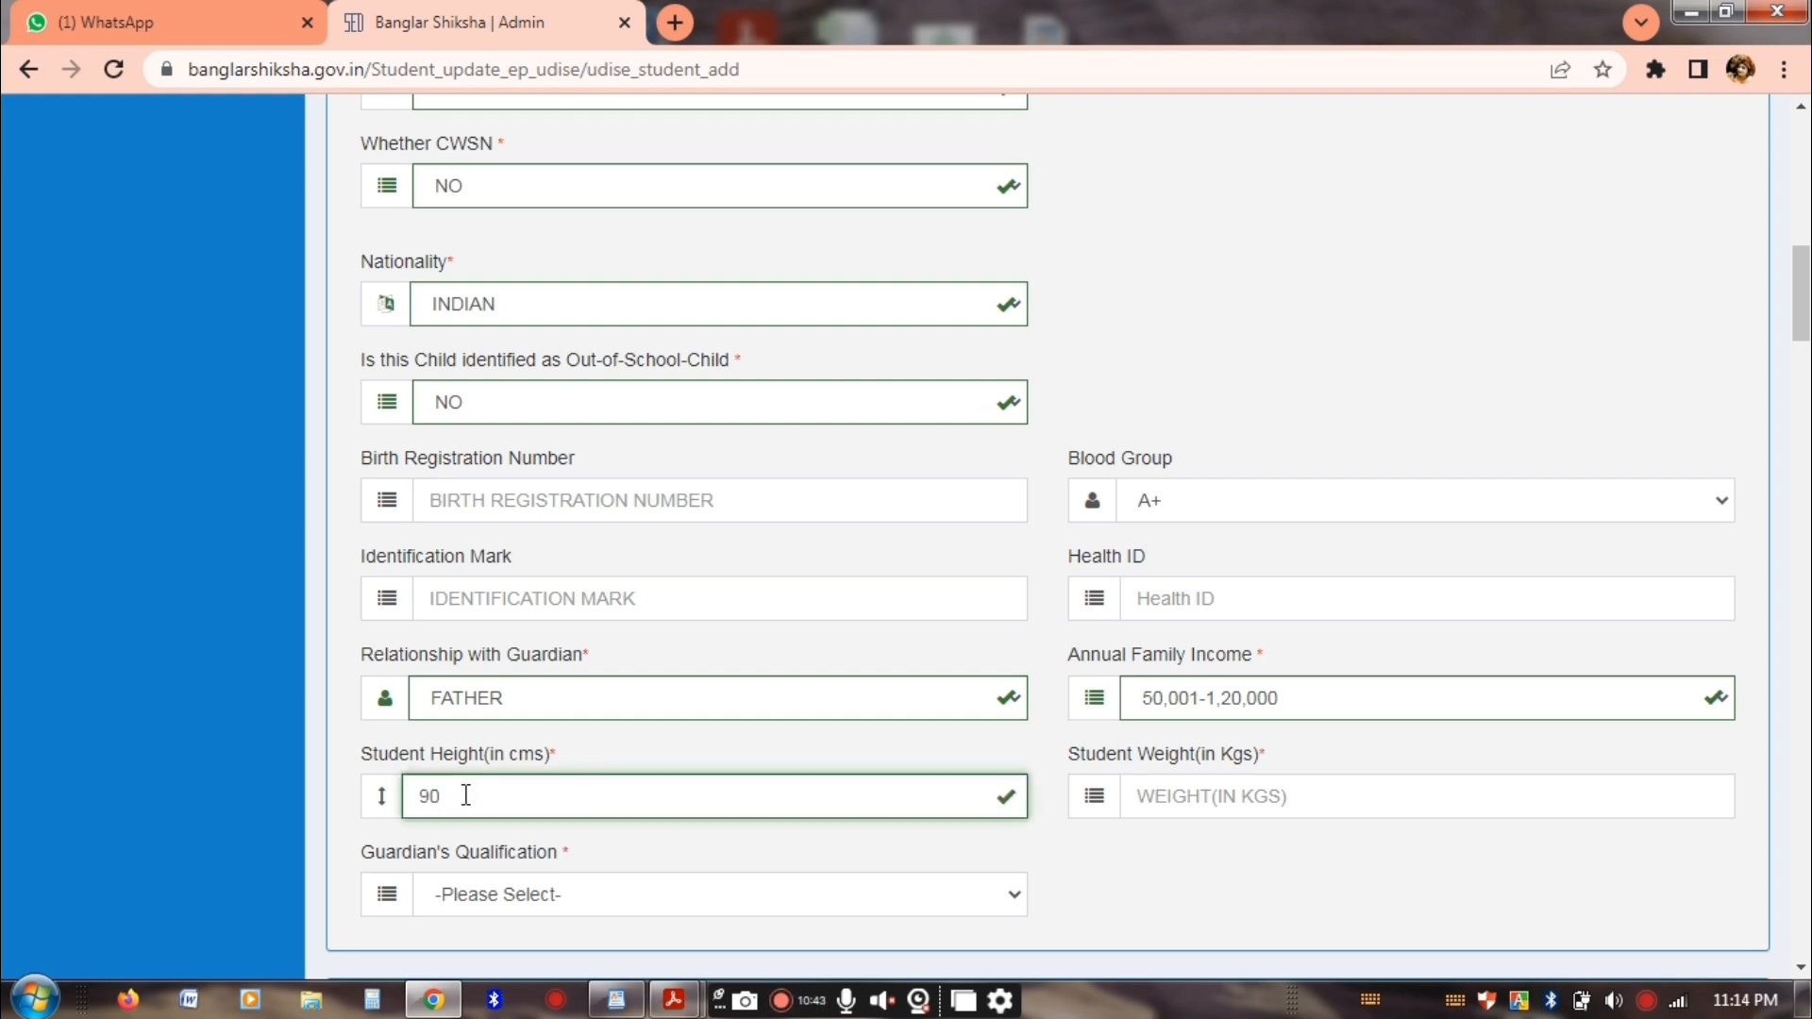
key("Tab")
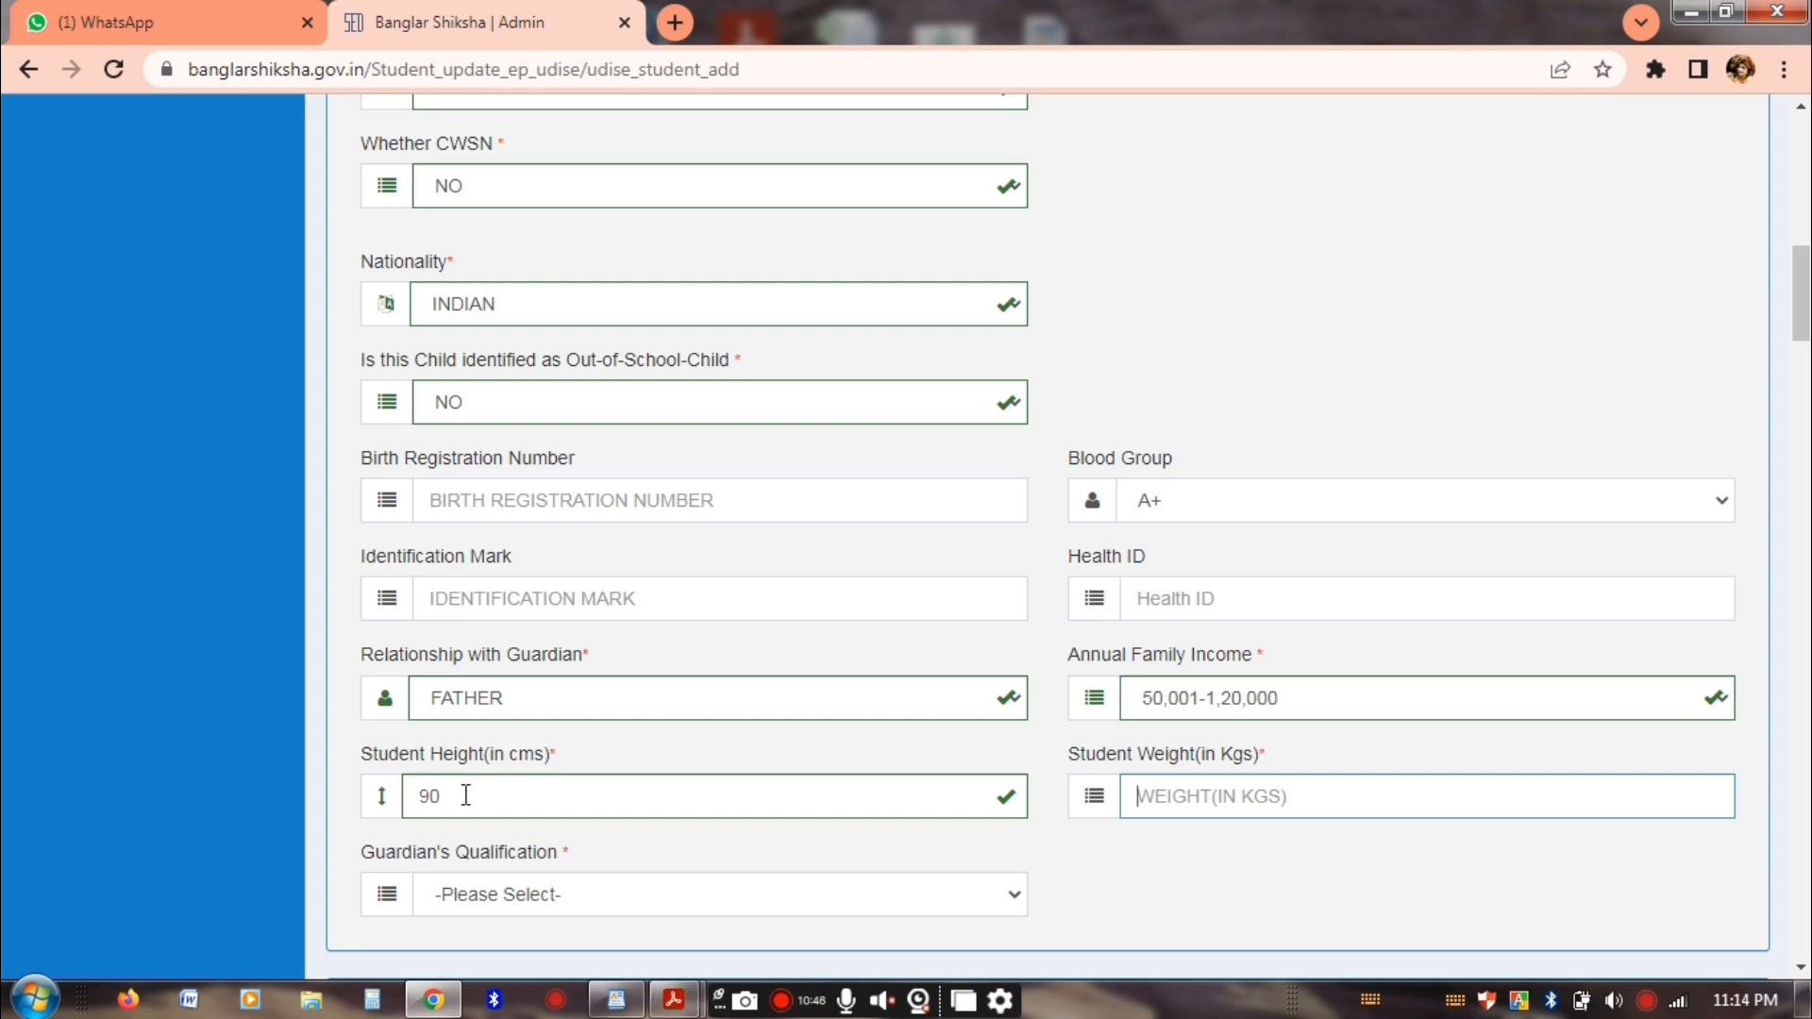
type("20")
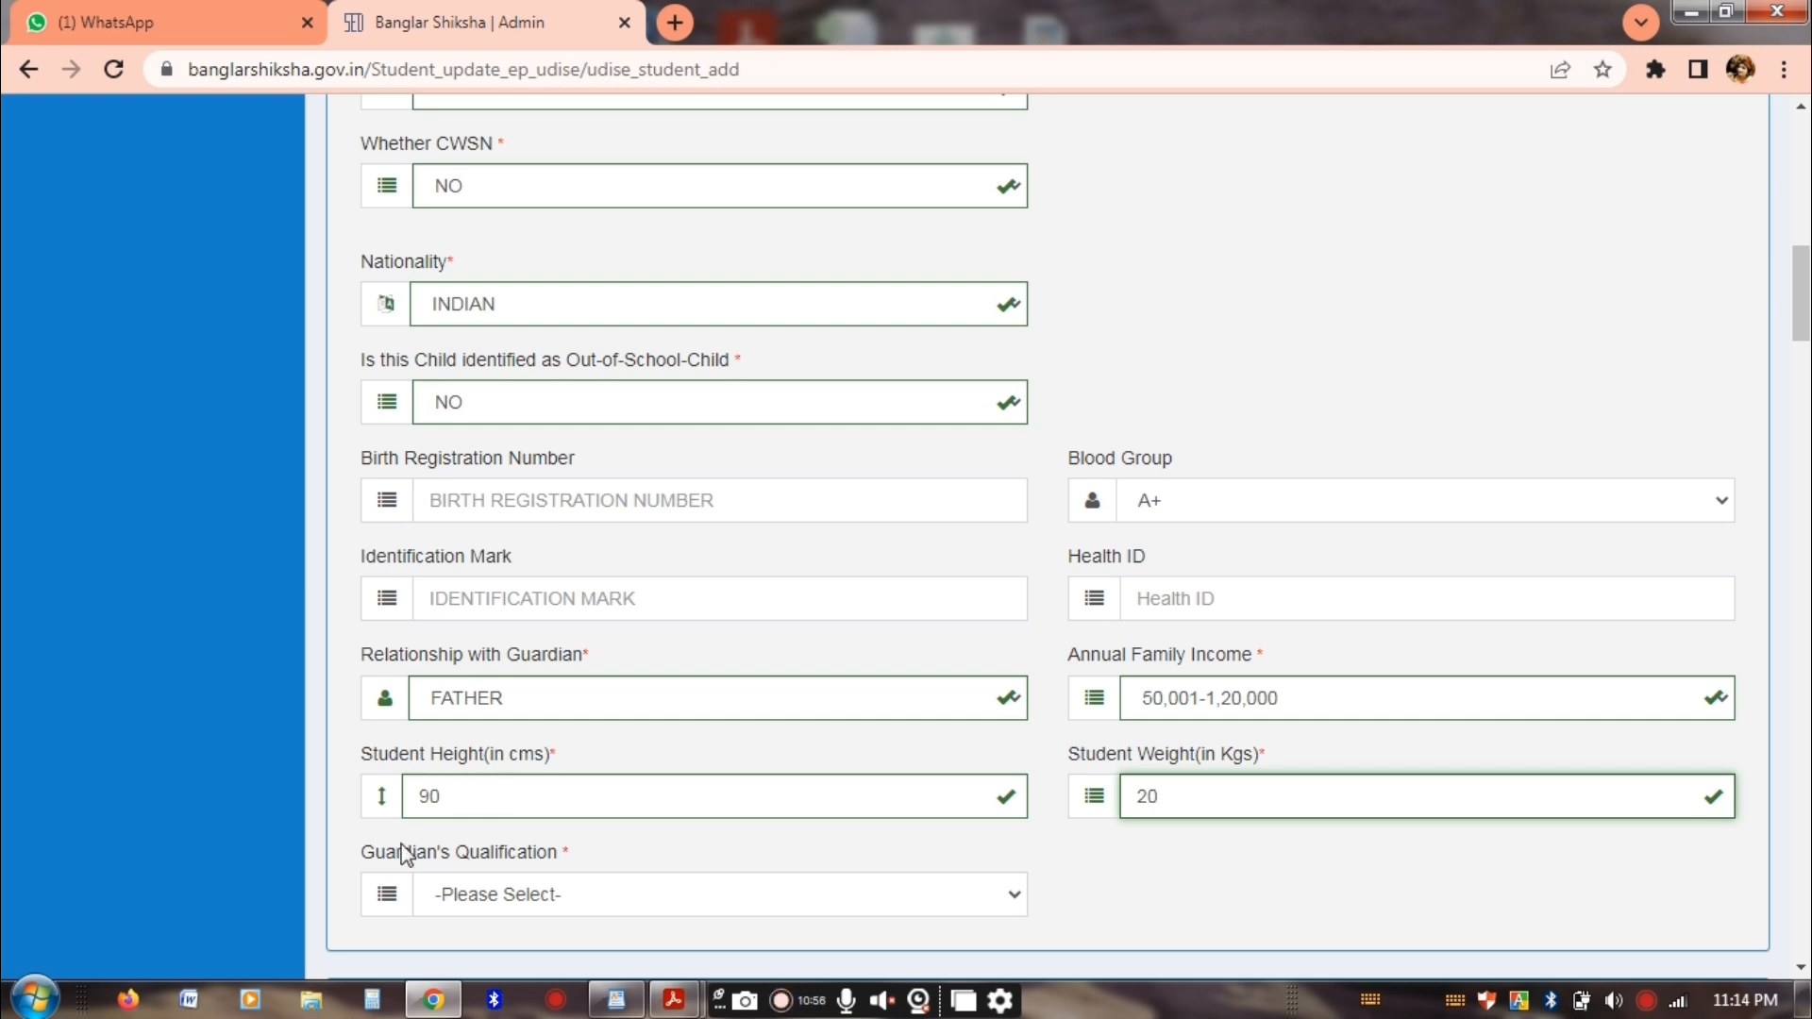
Set the guardian's qualification to BELOW GRADUATE
scroll(480, 799, "down", 3)
left_click(578, 630)
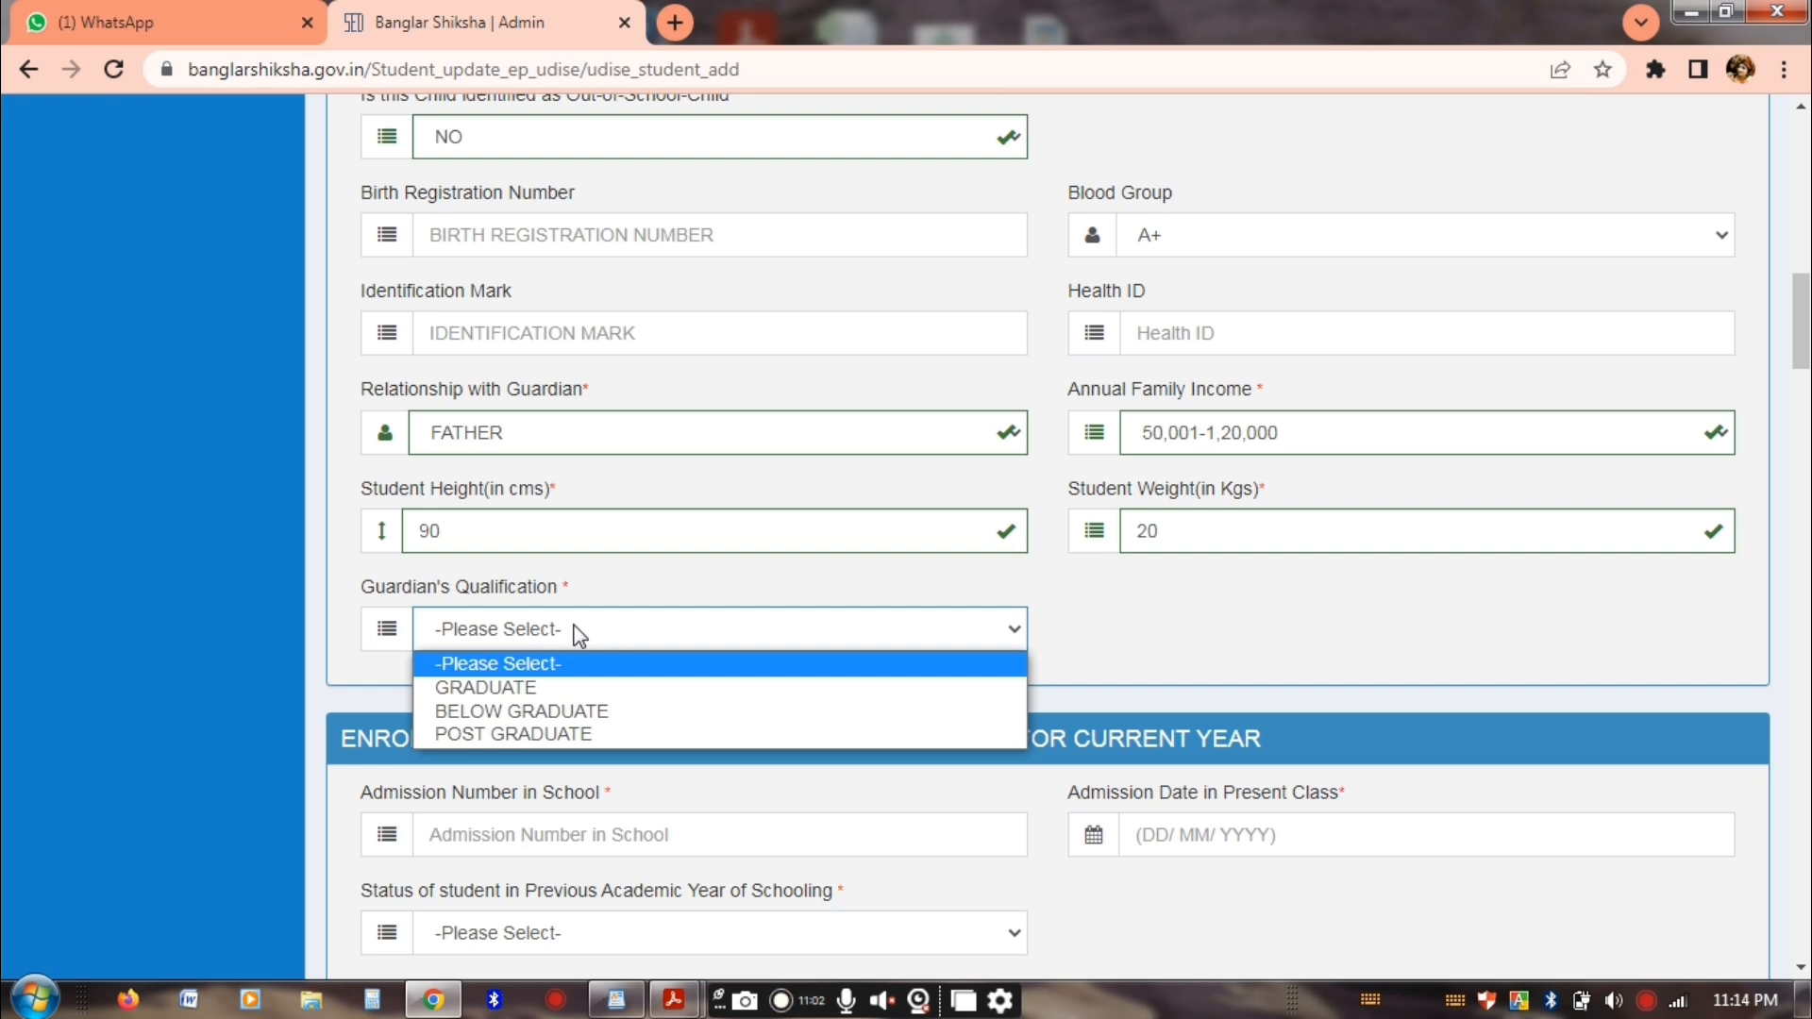
left_click(587, 713)
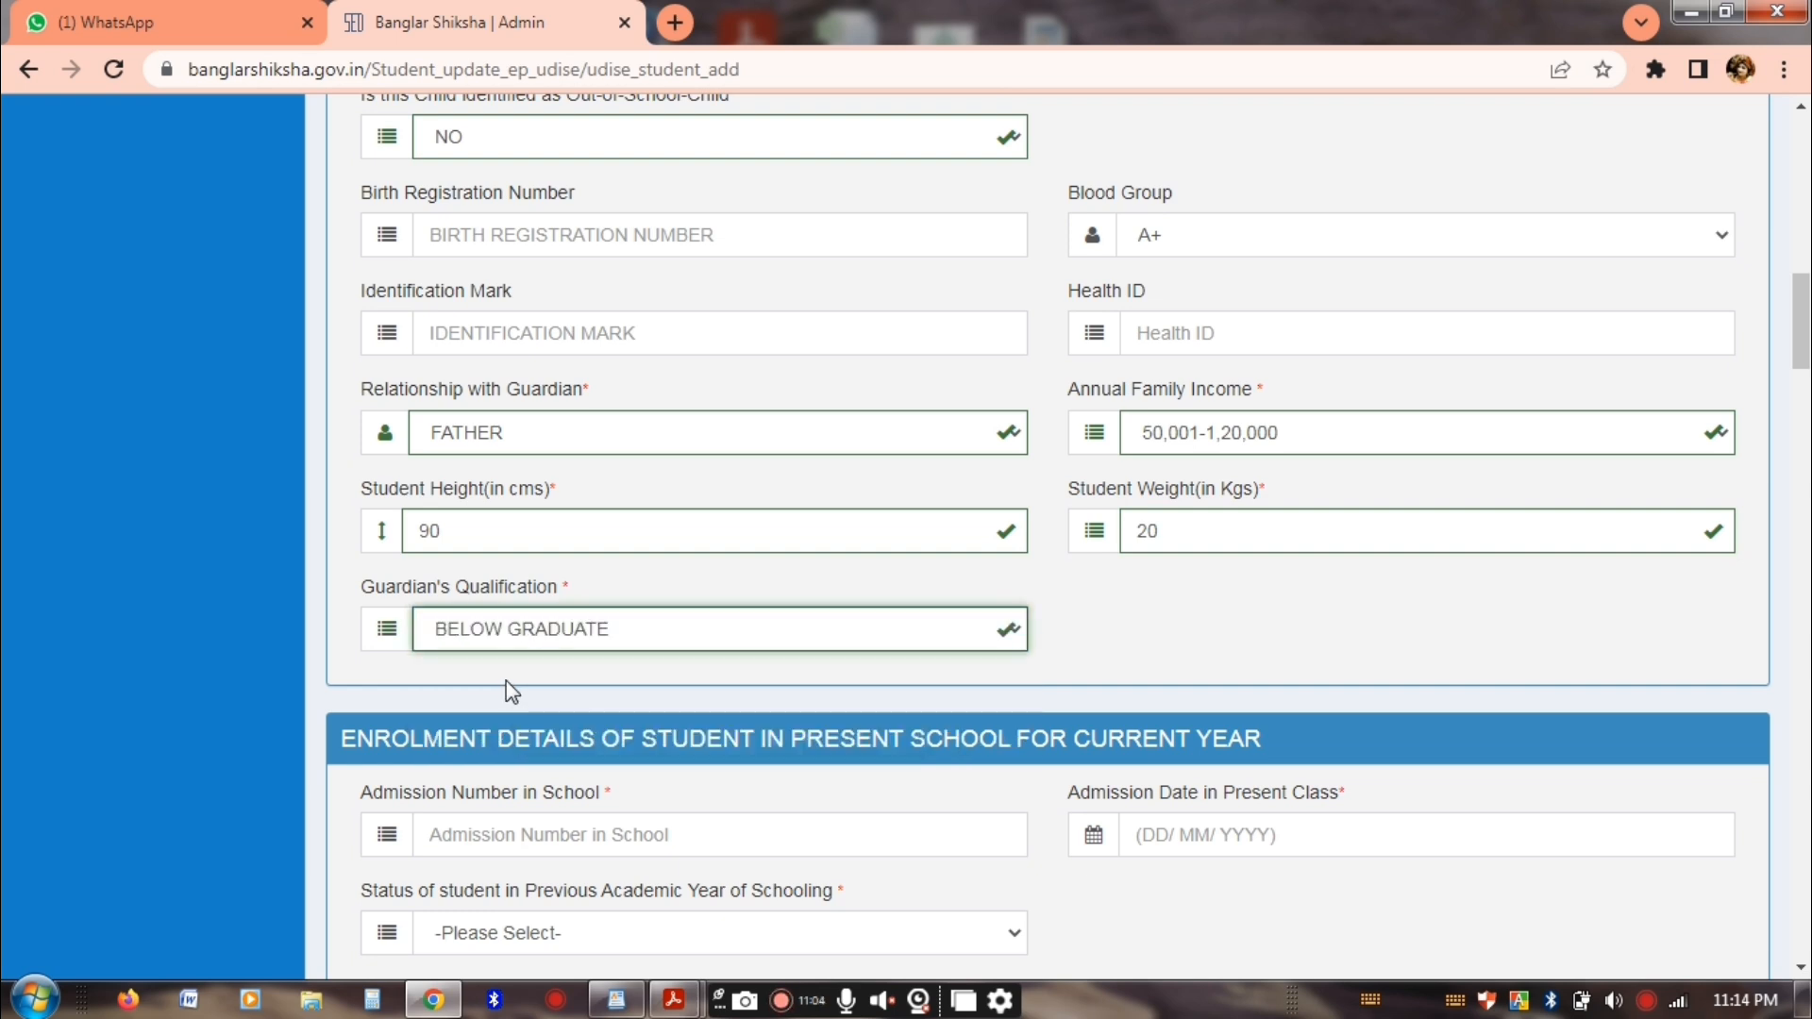
In the current-year enrolment details, enter the student's admission number and set the admission date in present class to 03-01-2025
scroll(728, 566, "down", 5)
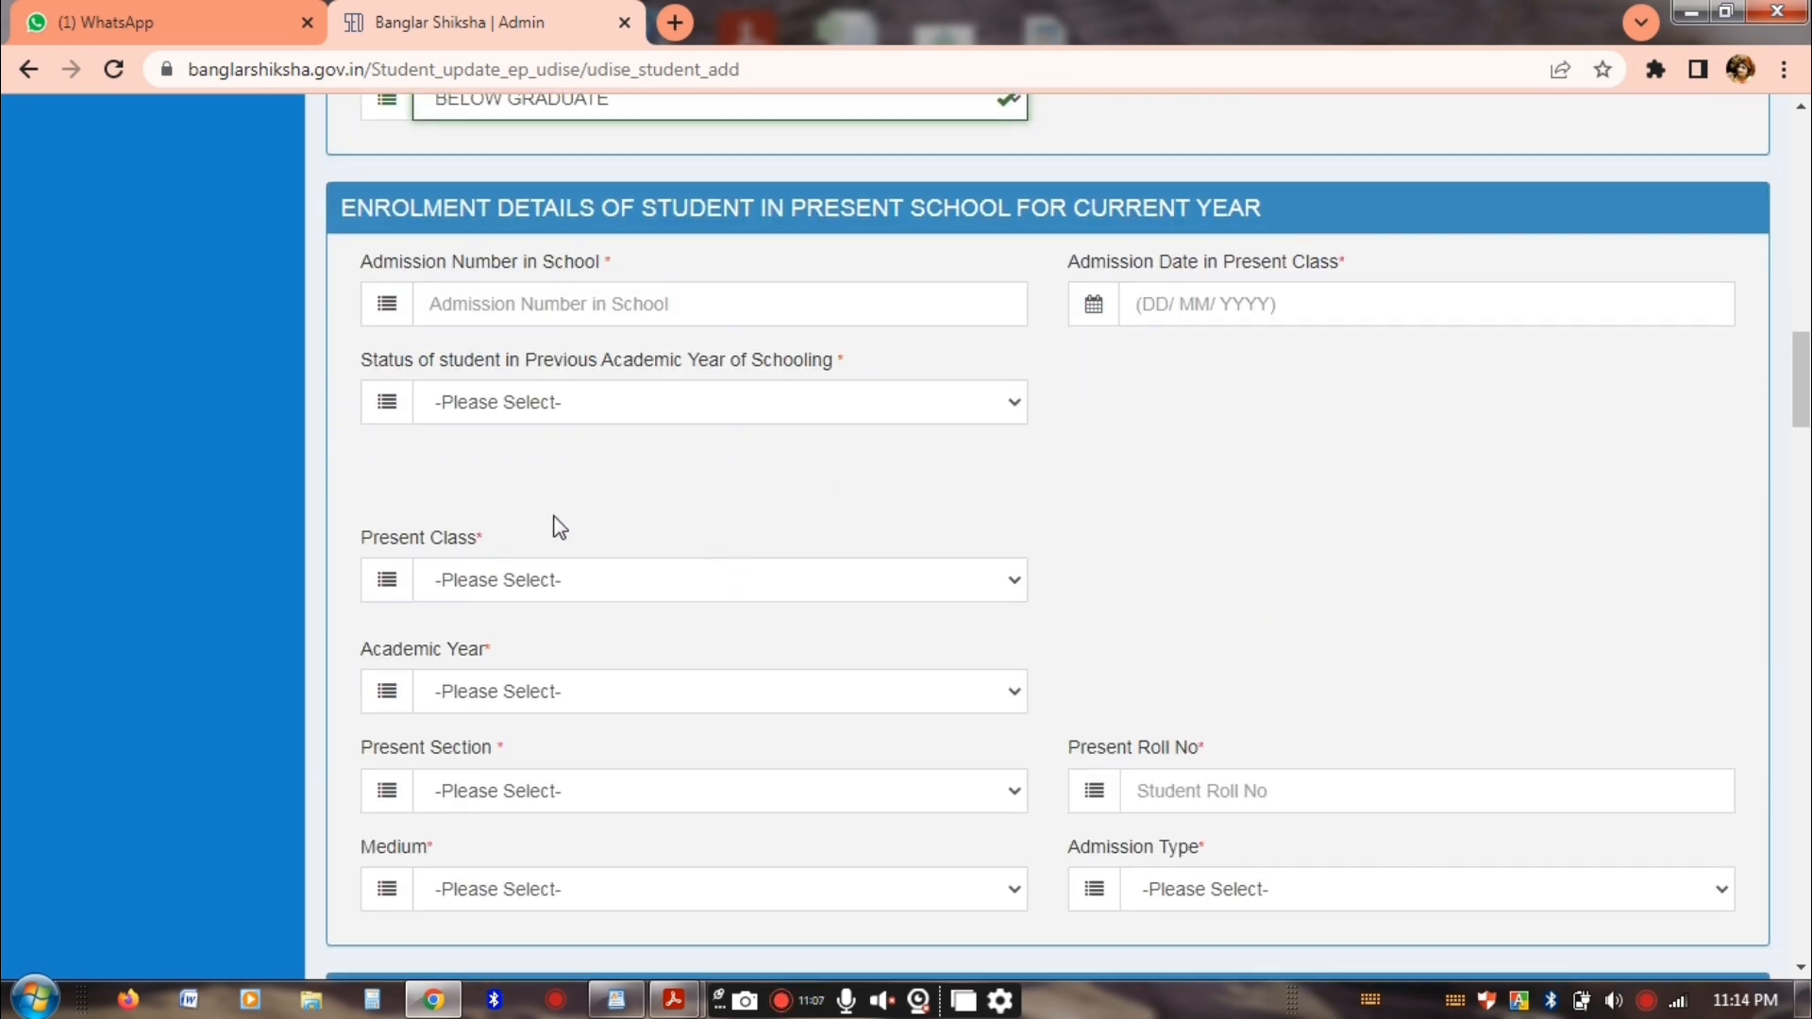
left_click(445, 300)
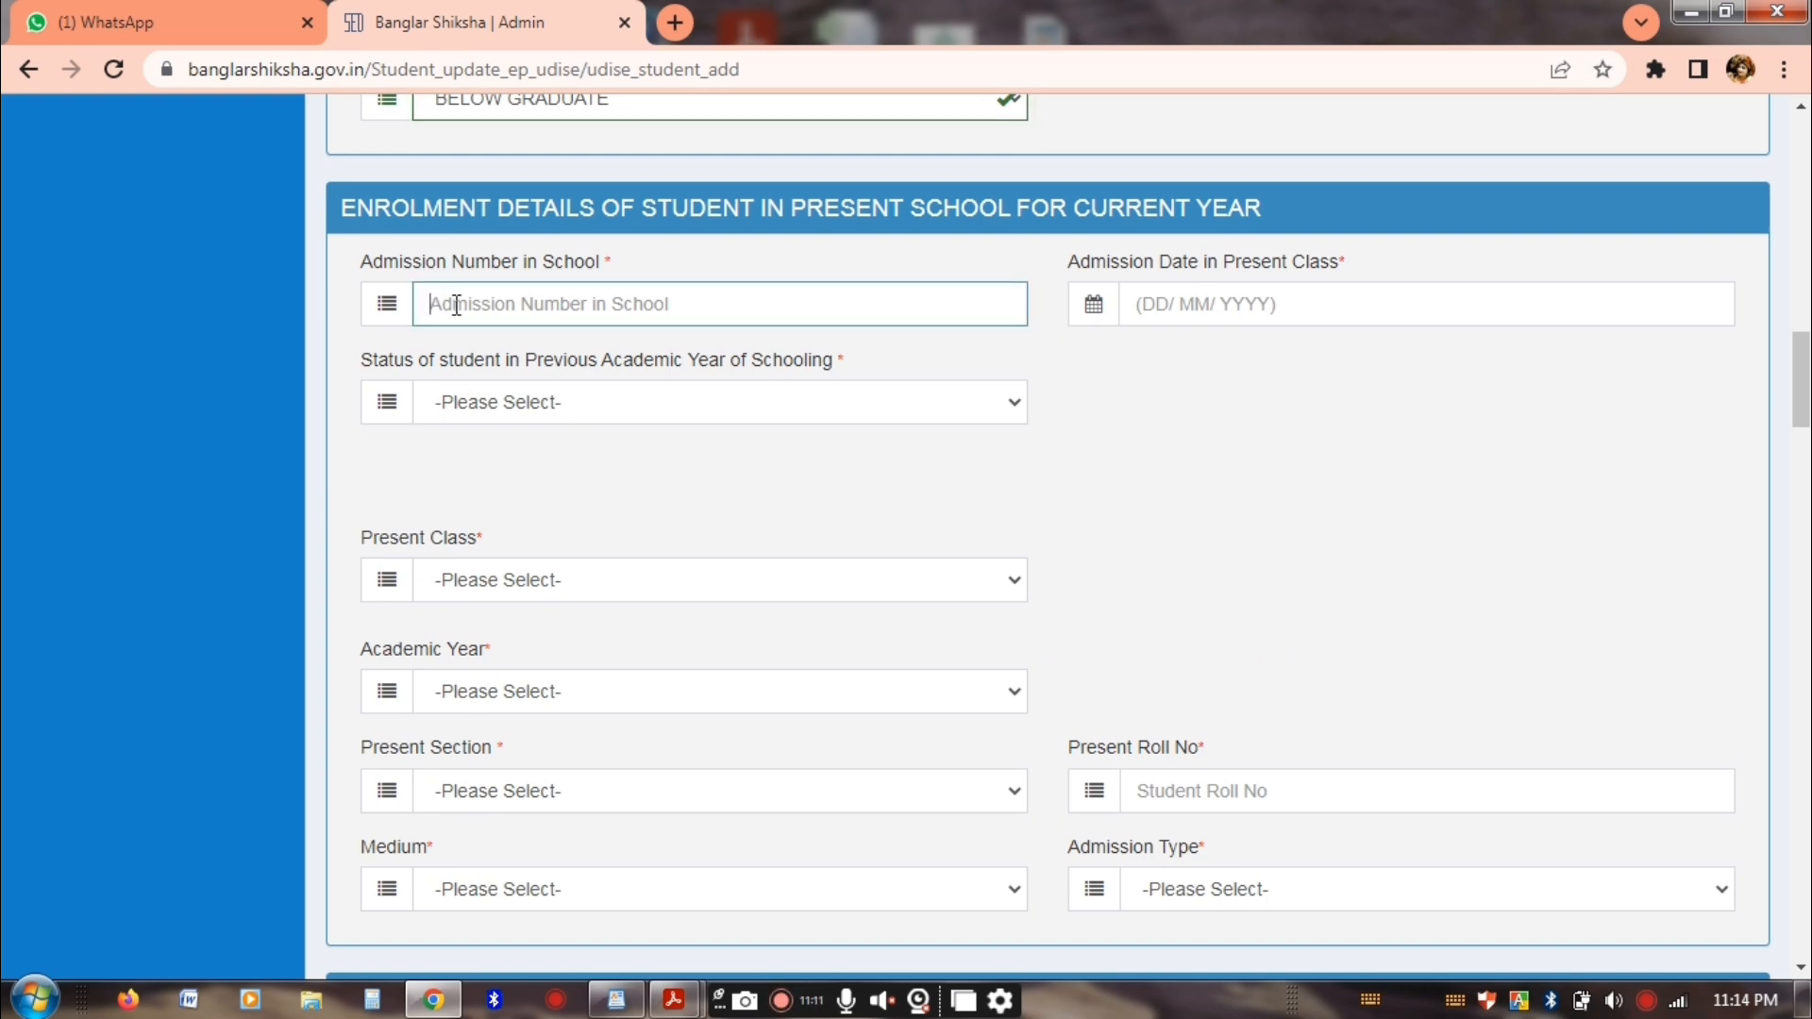
type("56")
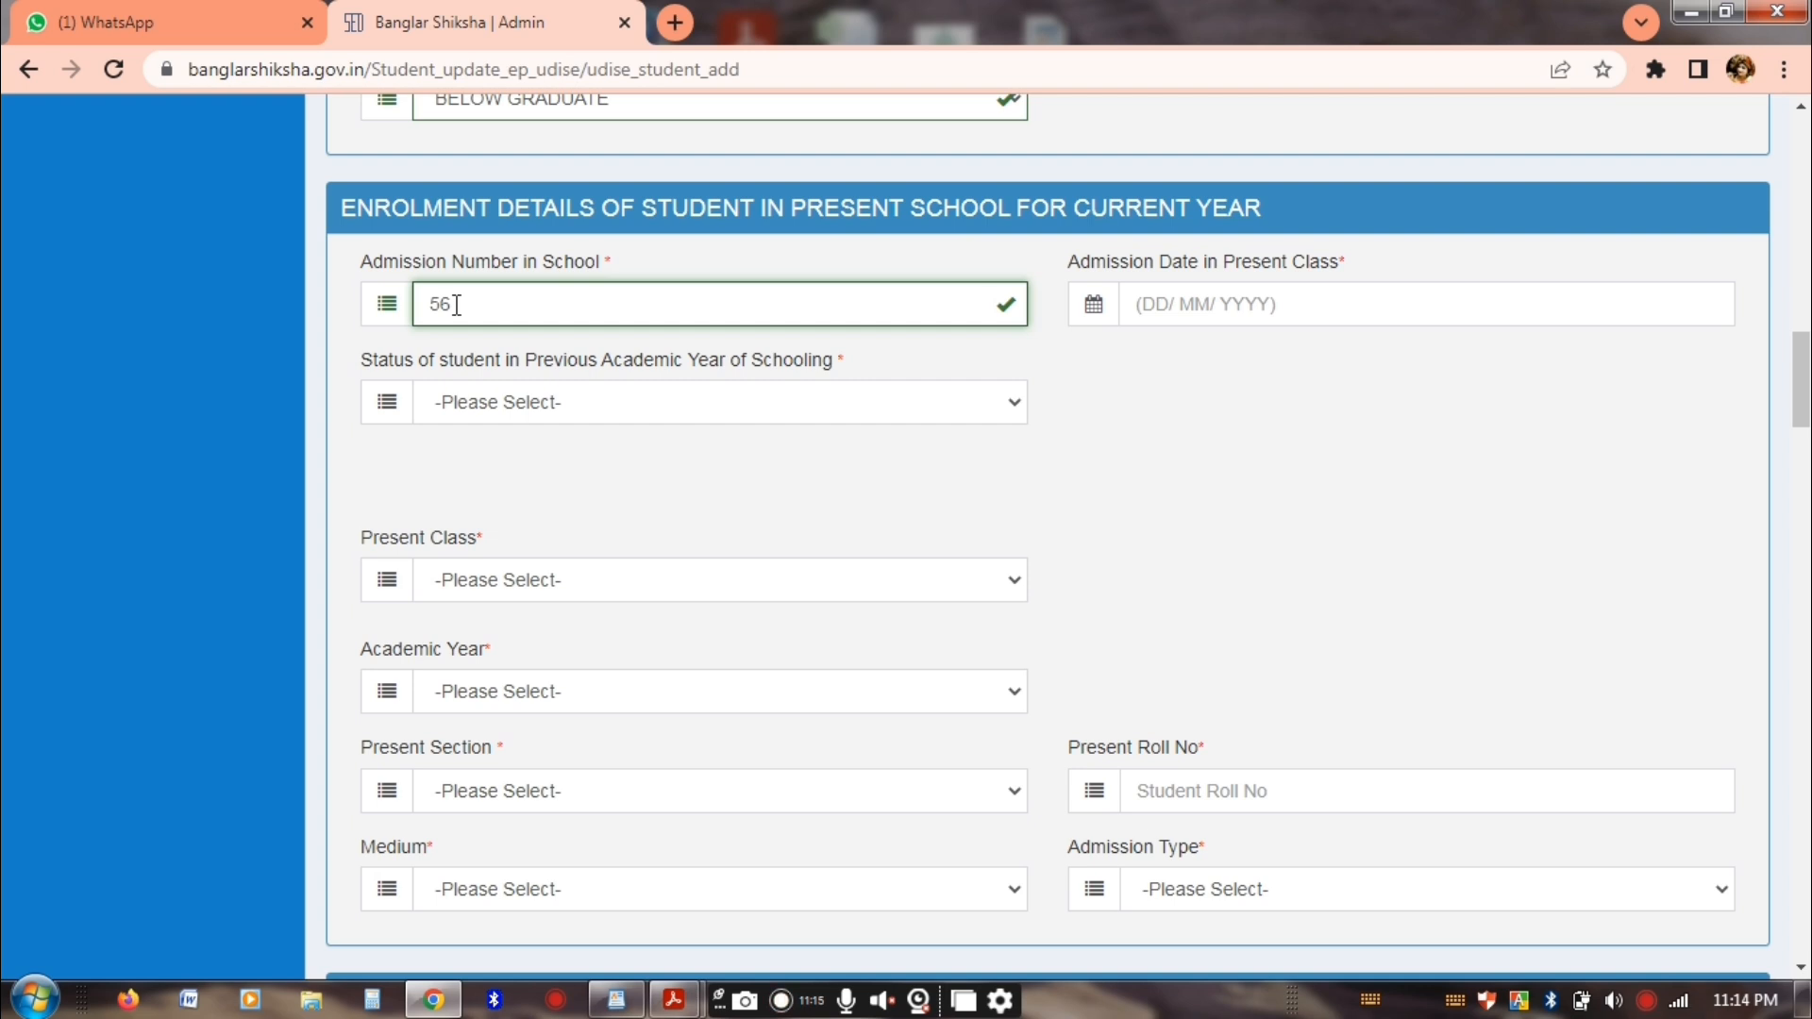
type("/2025")
left_click(1198, 302)
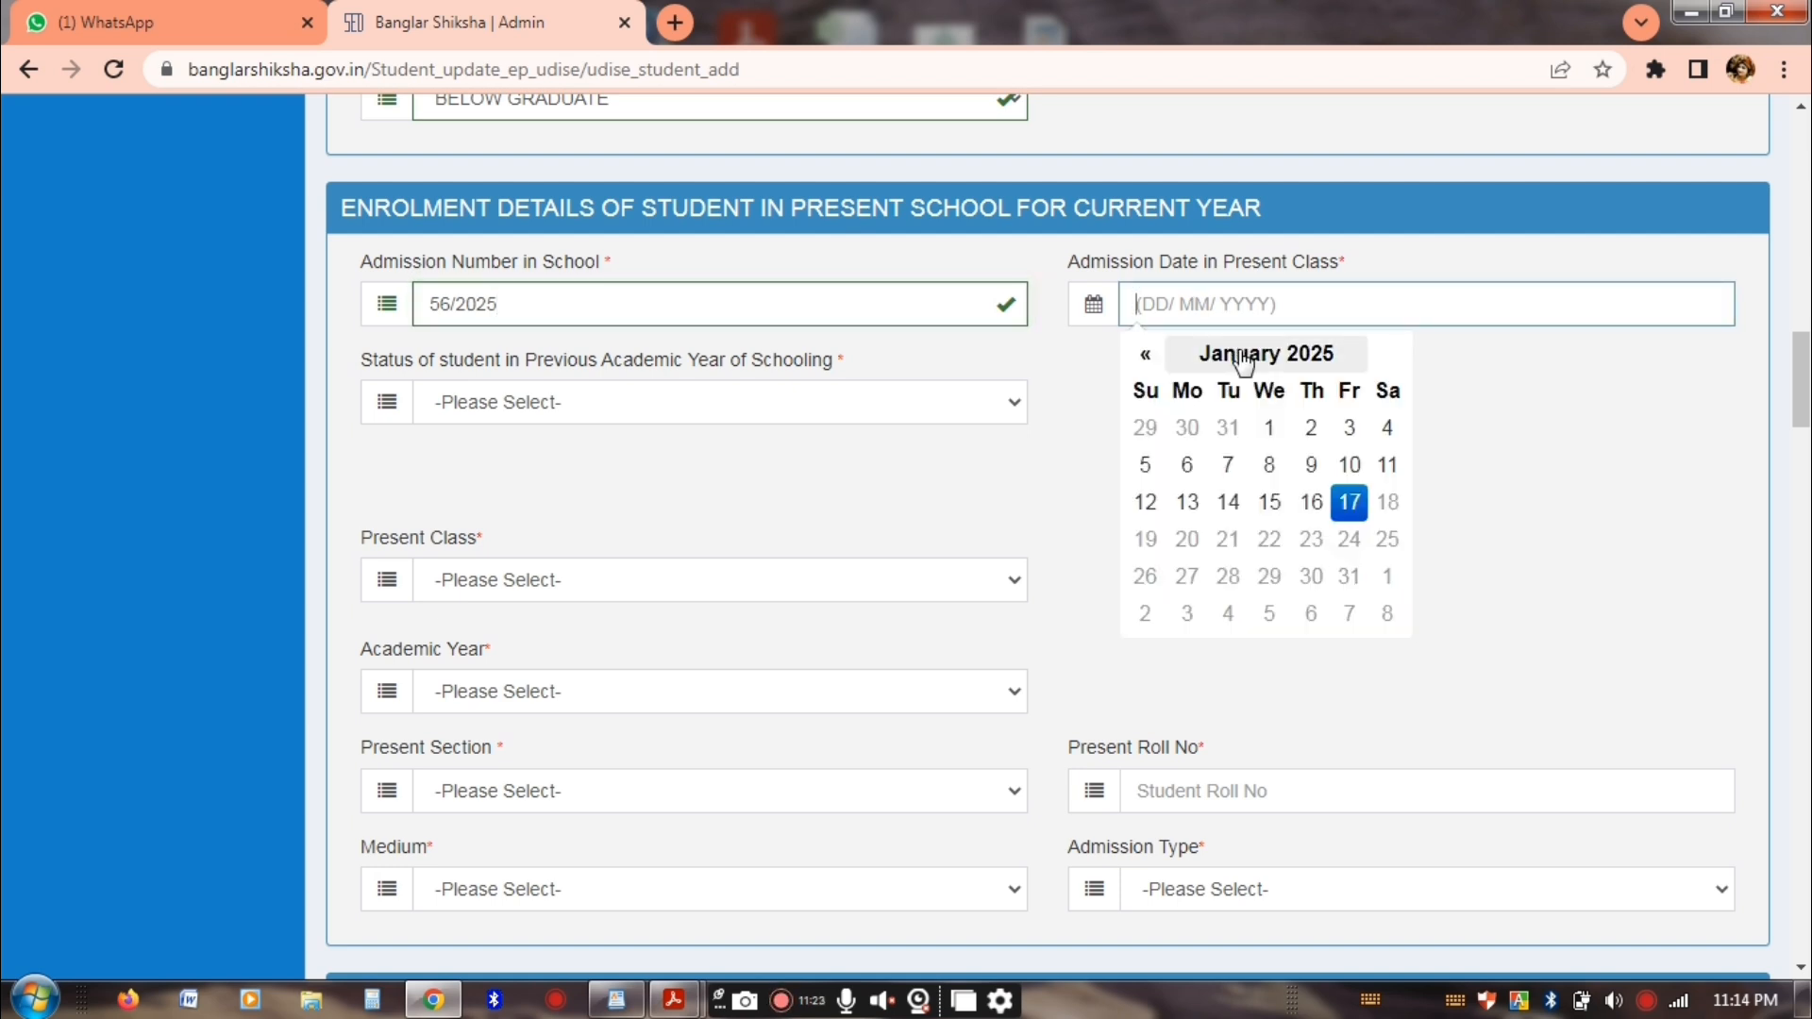
left_click(1352, 432)
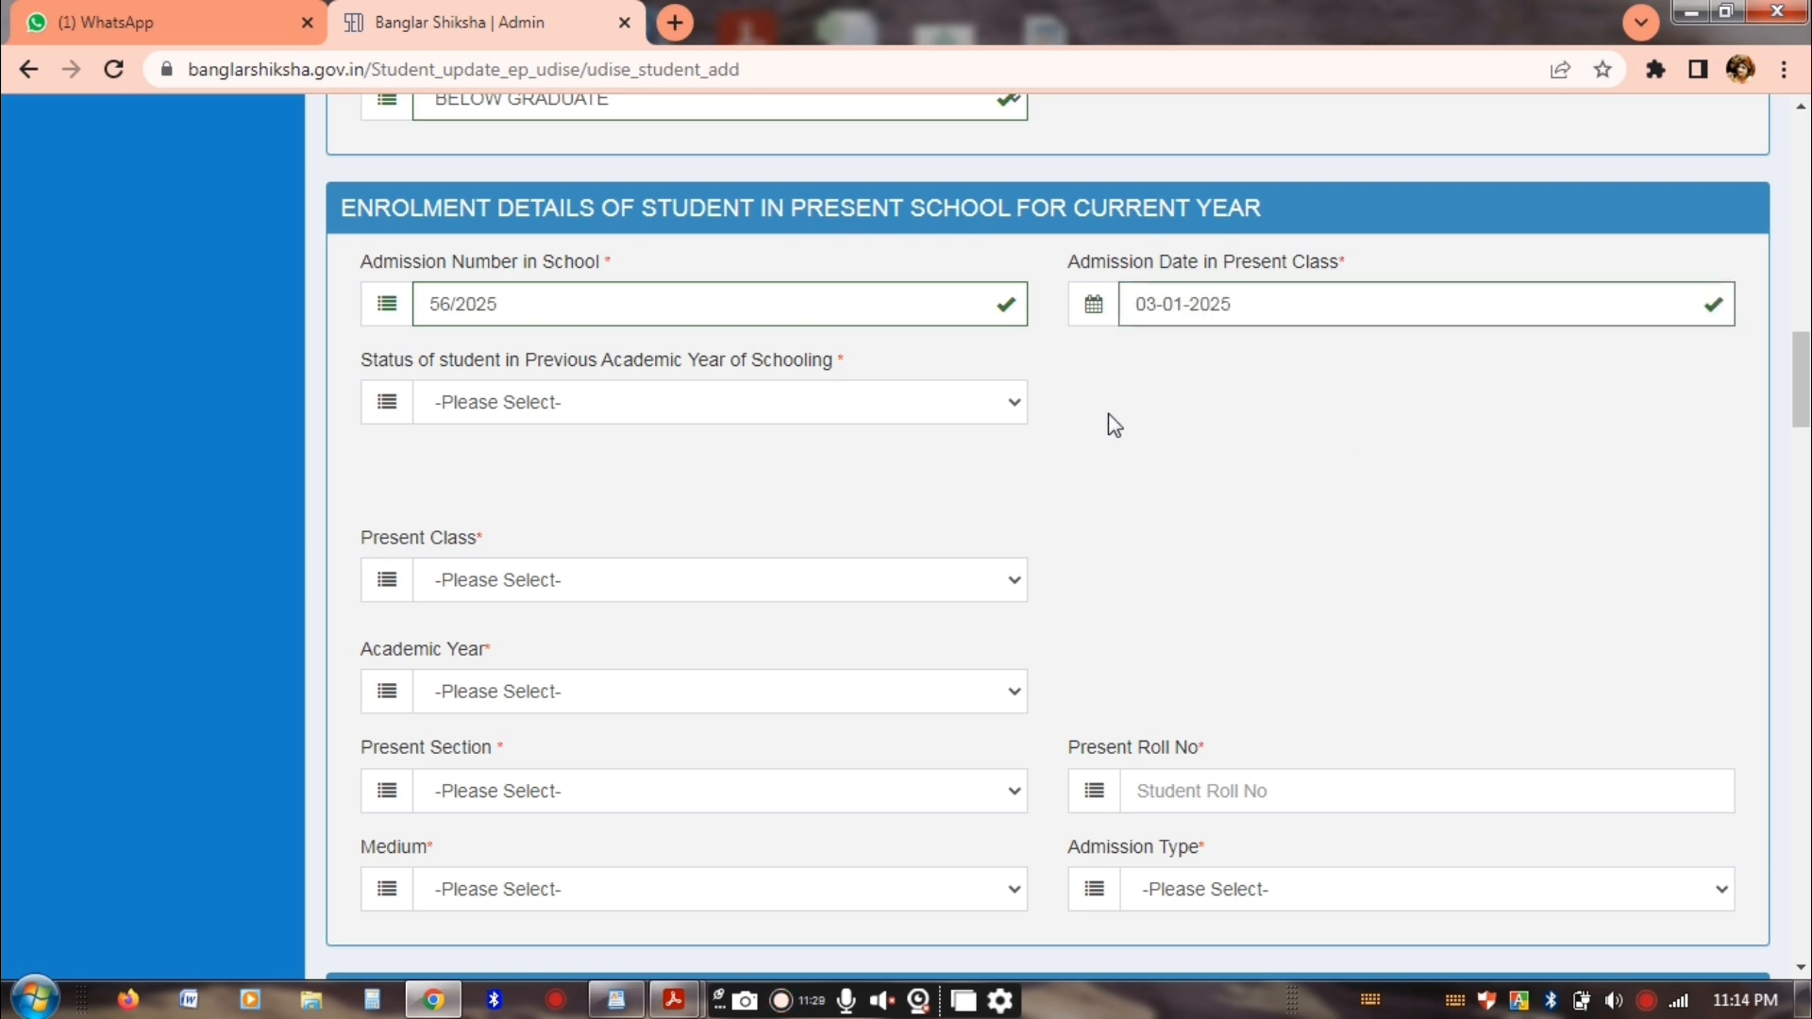
Try Anganwadi/ ECCE Centre and None/Not Studying as the previous academic year status, and set it to Studied at Current/Same School
left_click(540, 406)
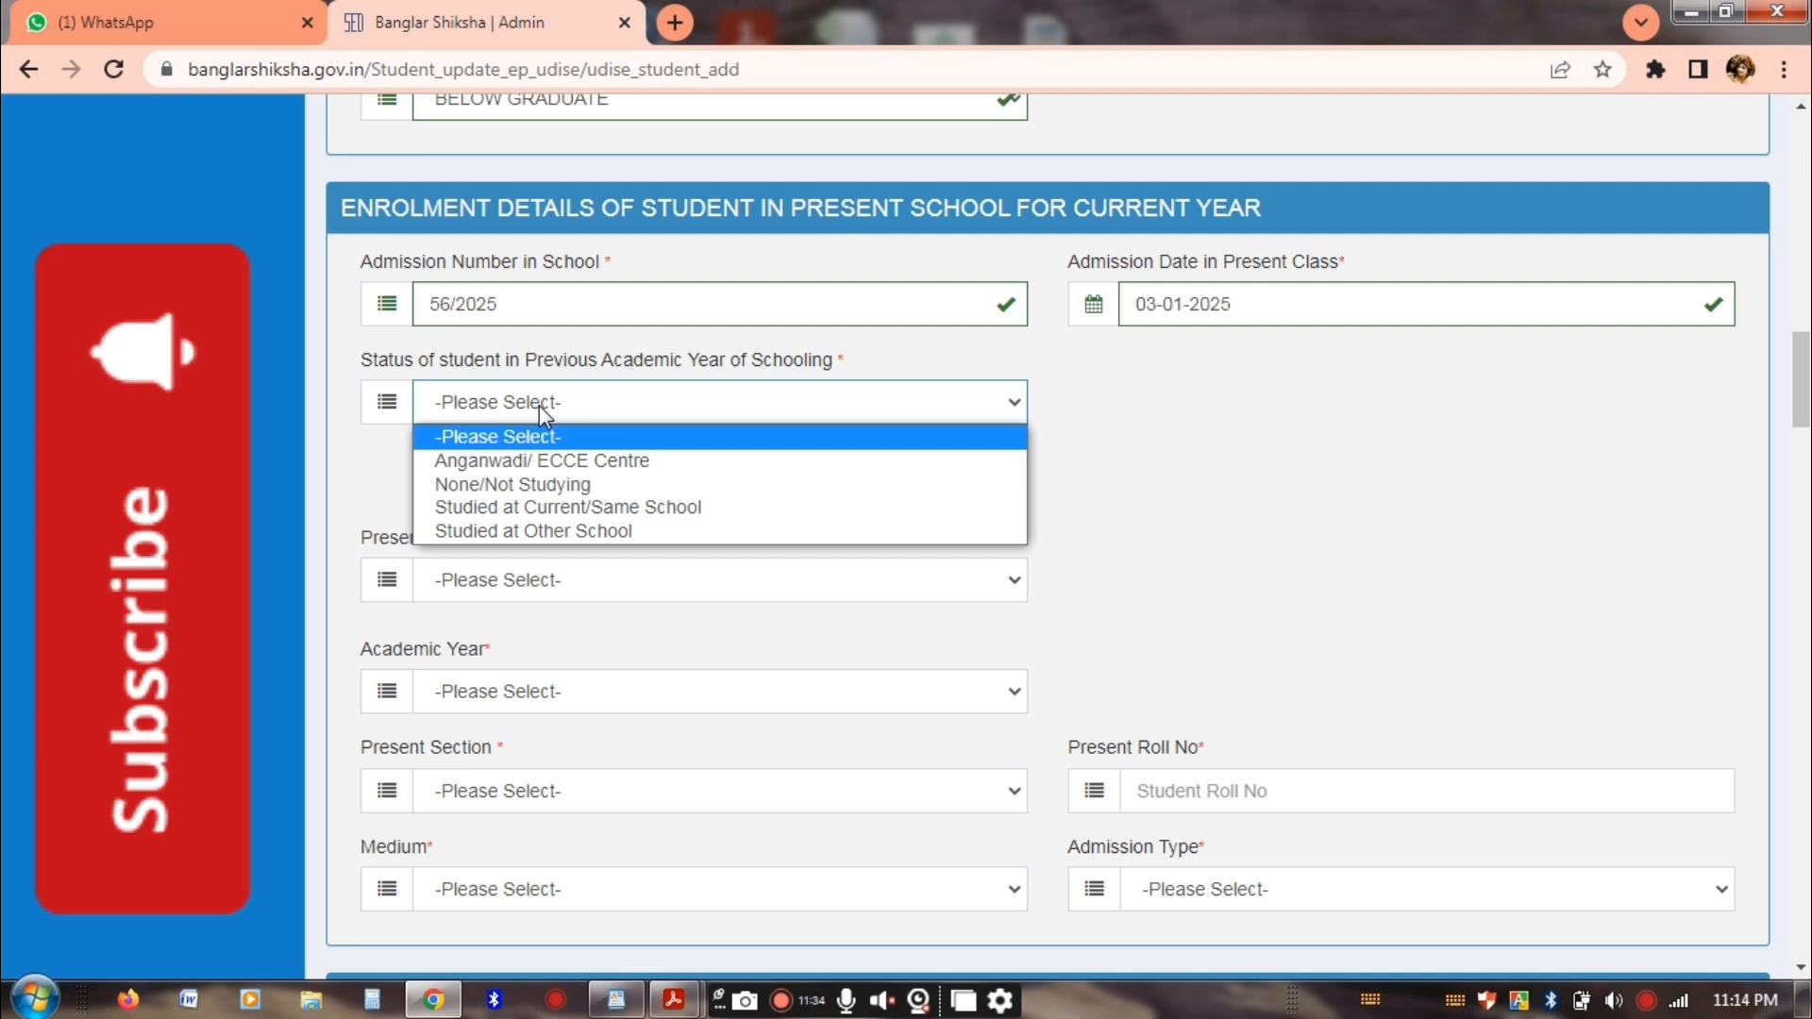
left_click(544, 460)
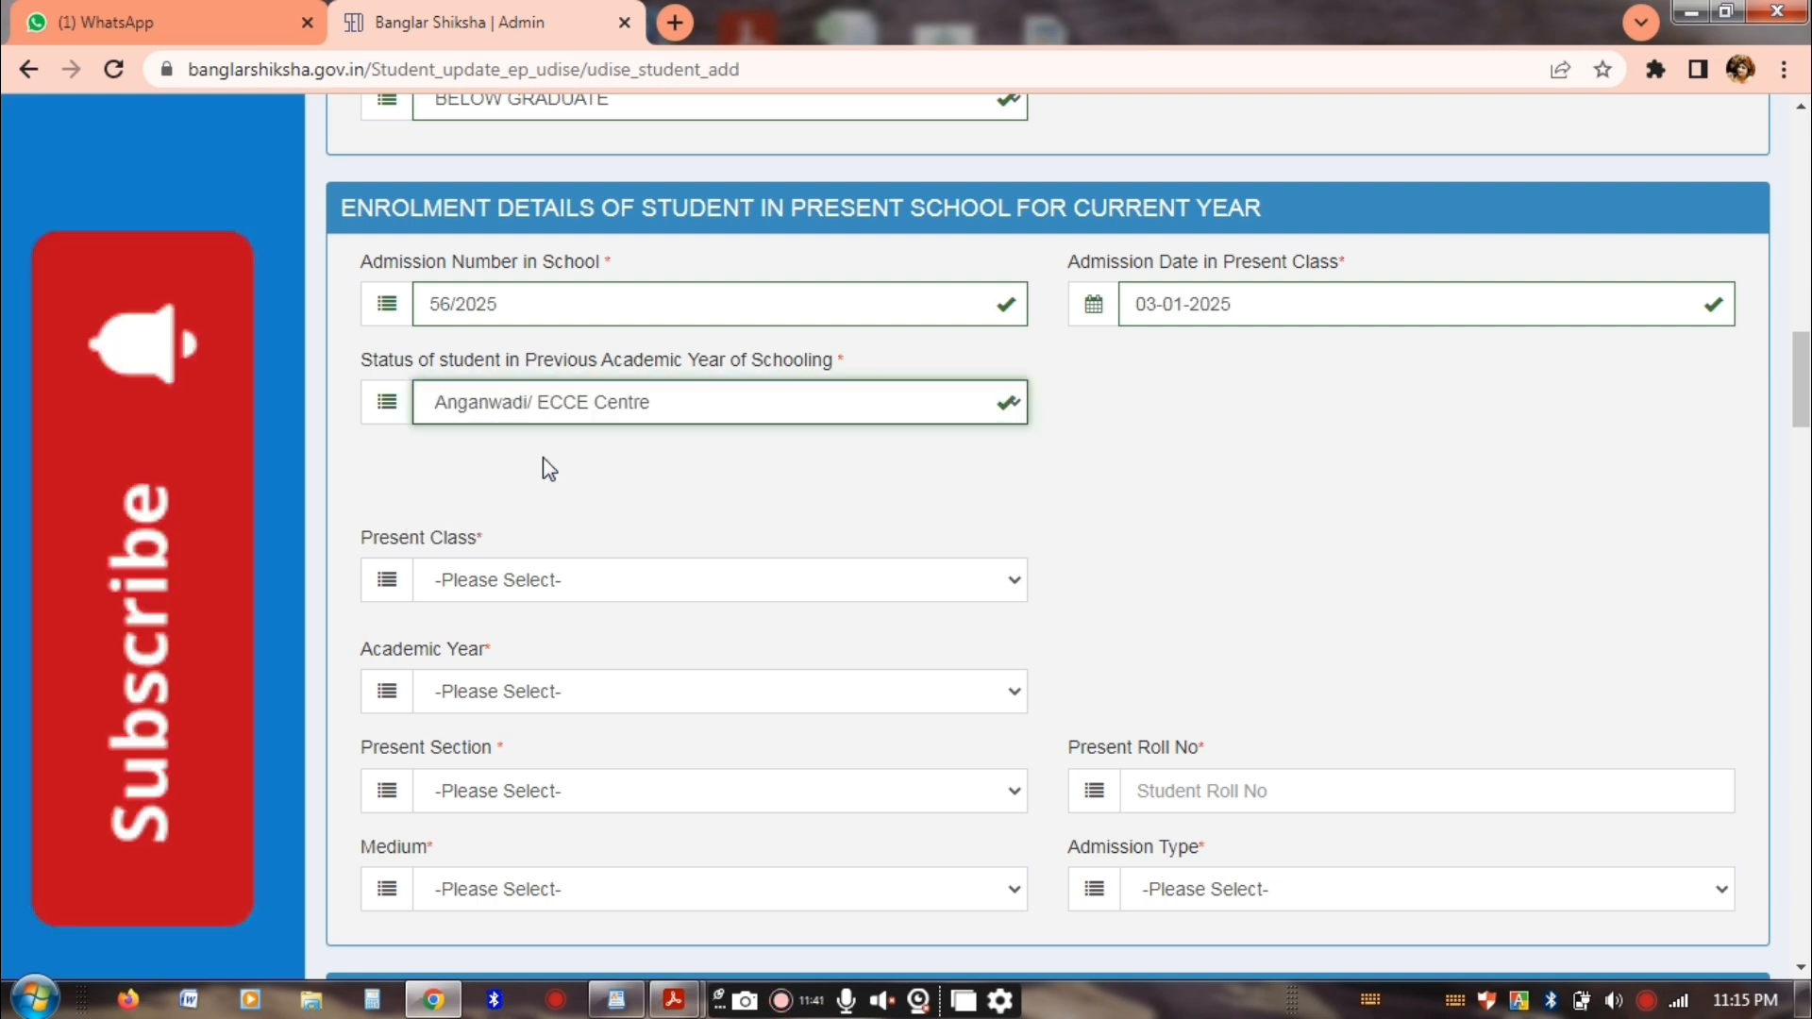
left_click(542, 404)
left_click(514, 484)
left_click(529, 427)
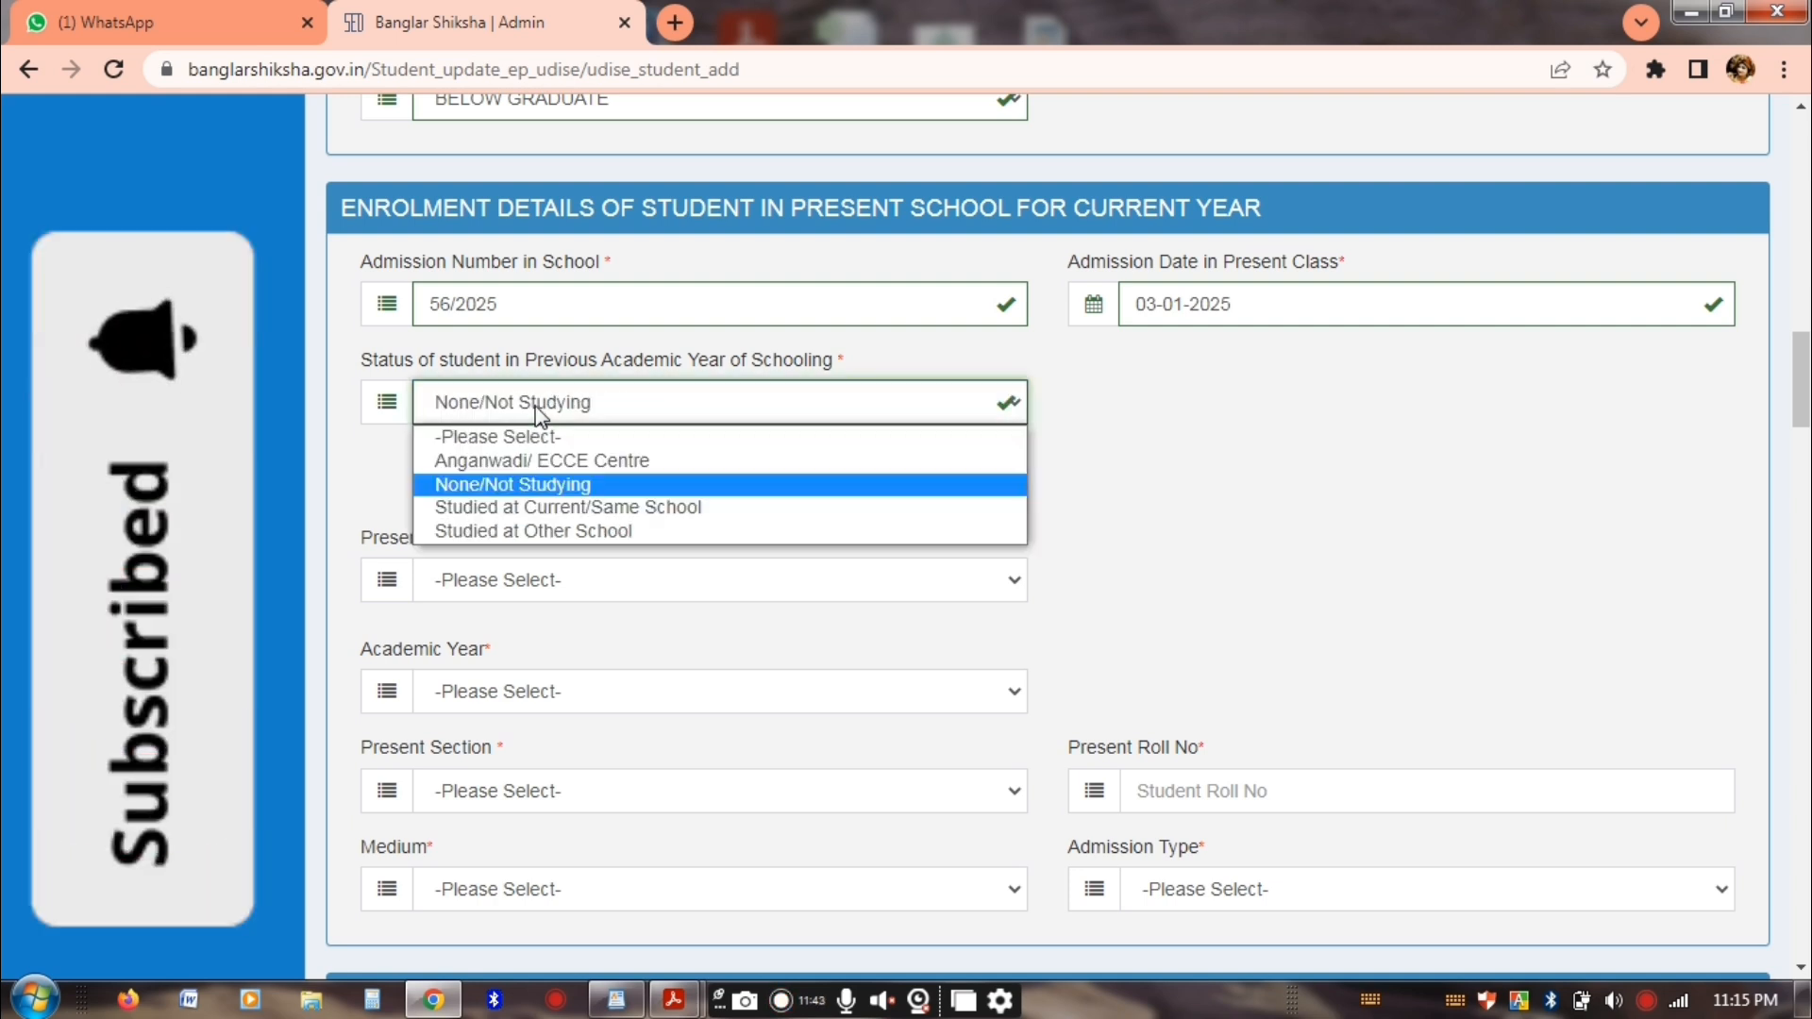
left_click(577, 510)
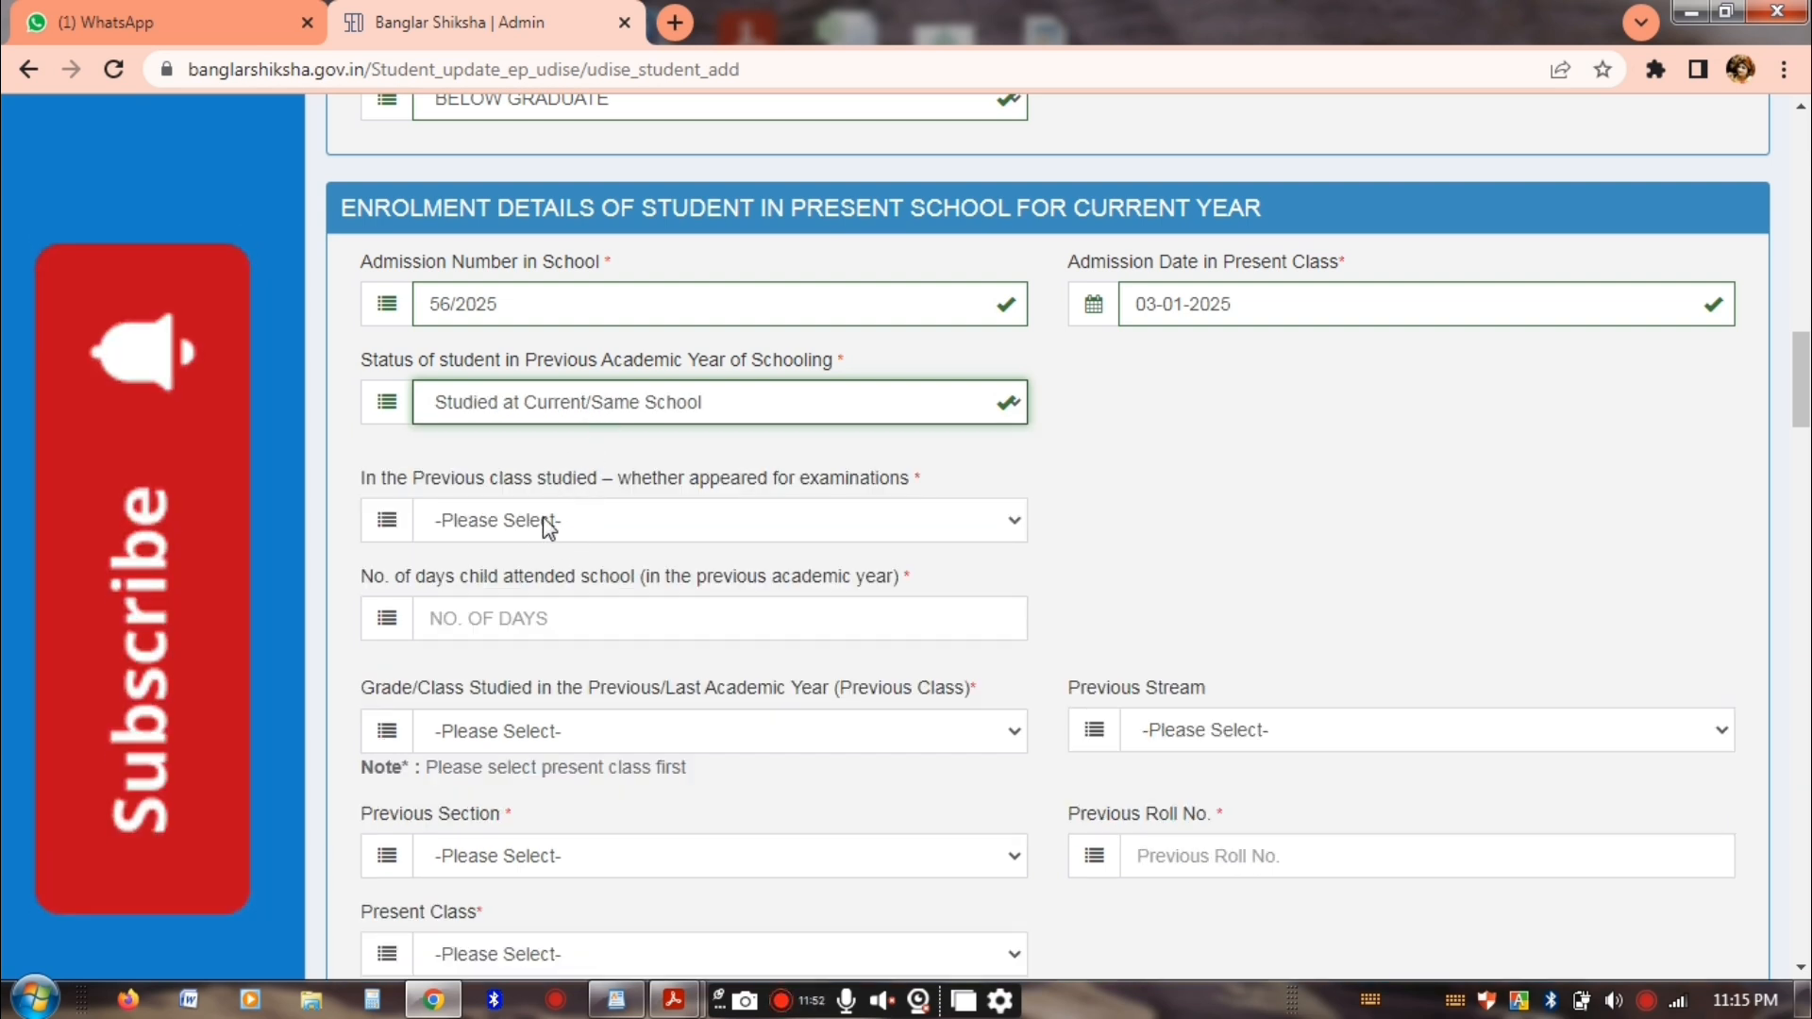
For the previous class studied, set the examination attendance to Appeared and the examination result to Promoted/Passed
left_click(648, 522)
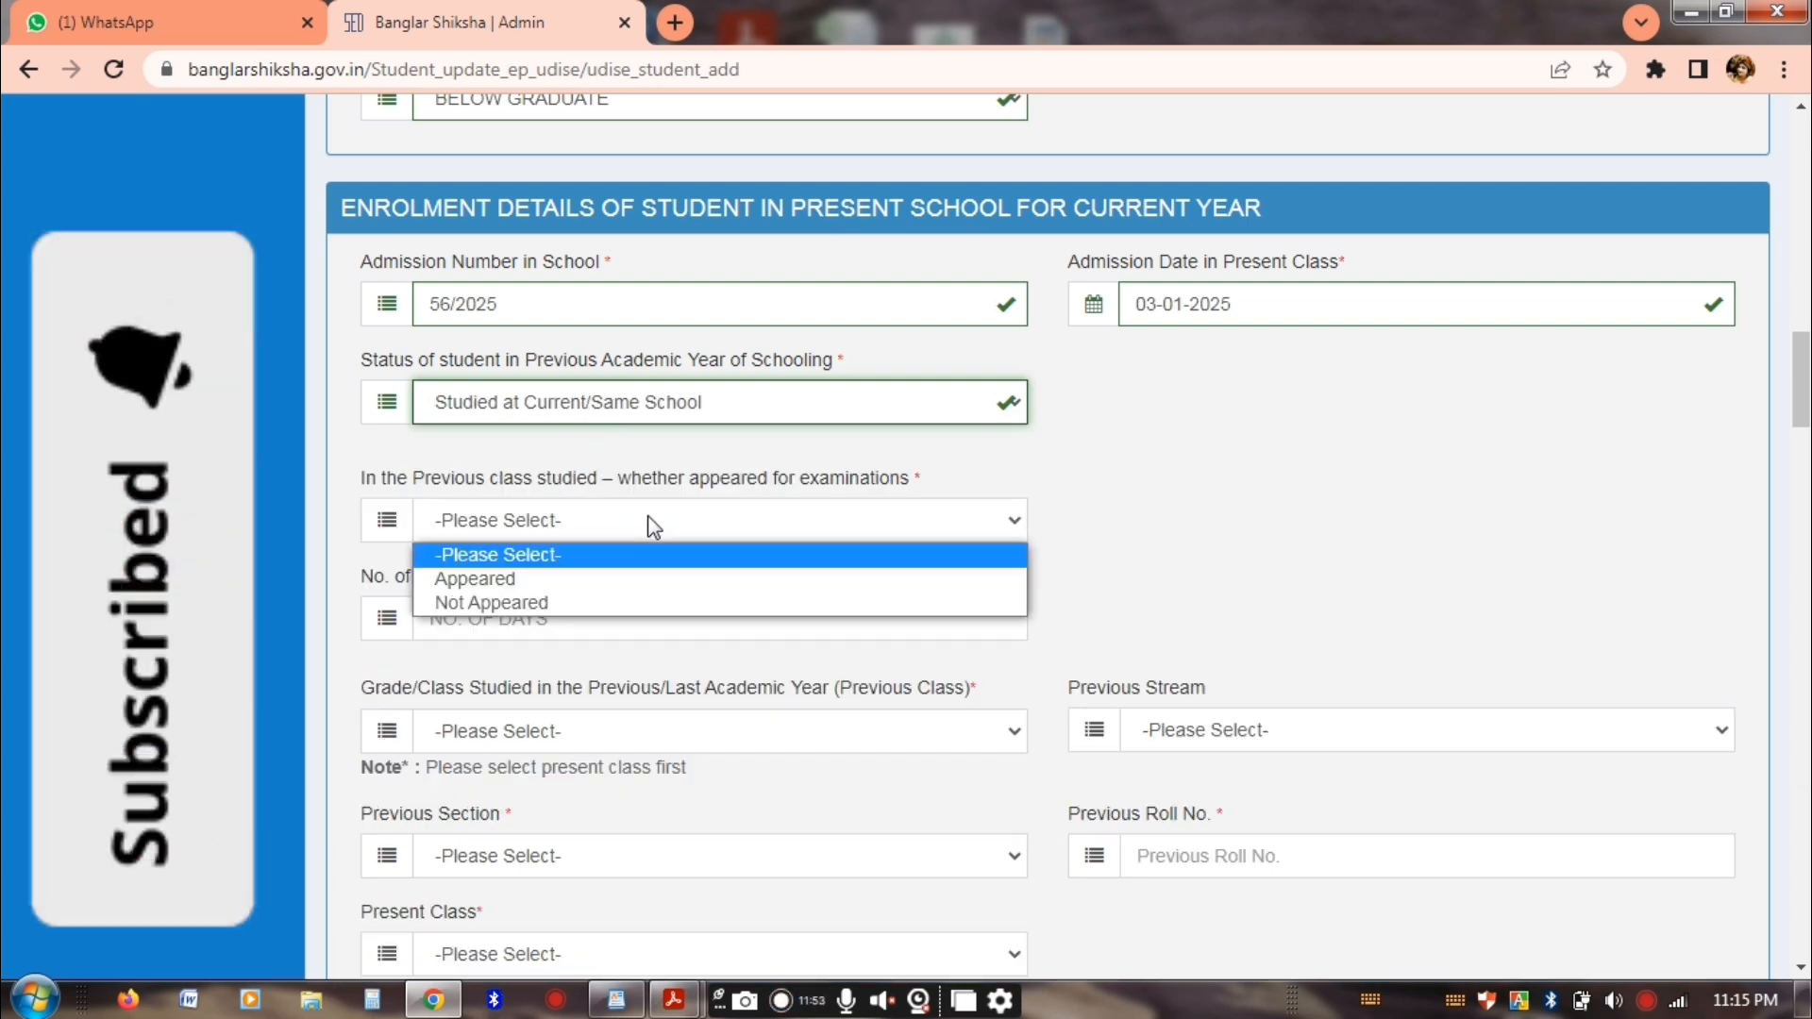
left_click(621, 582)
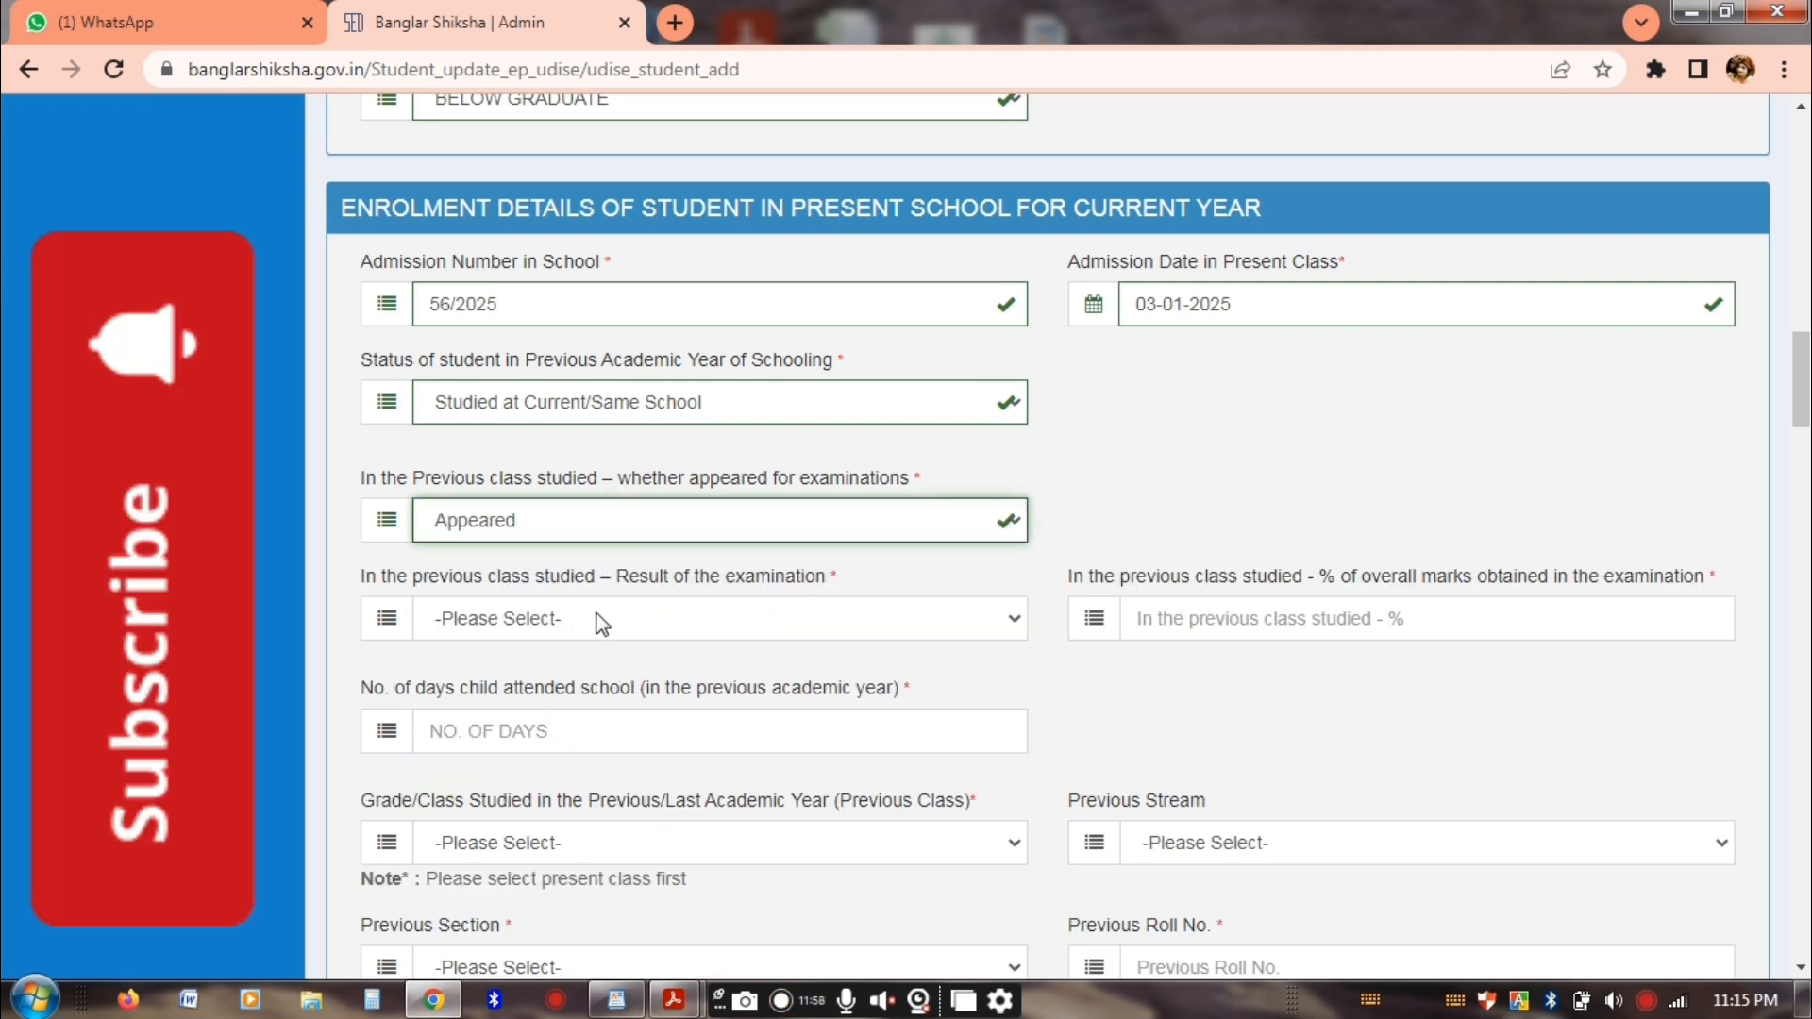
left_click(609, 619)
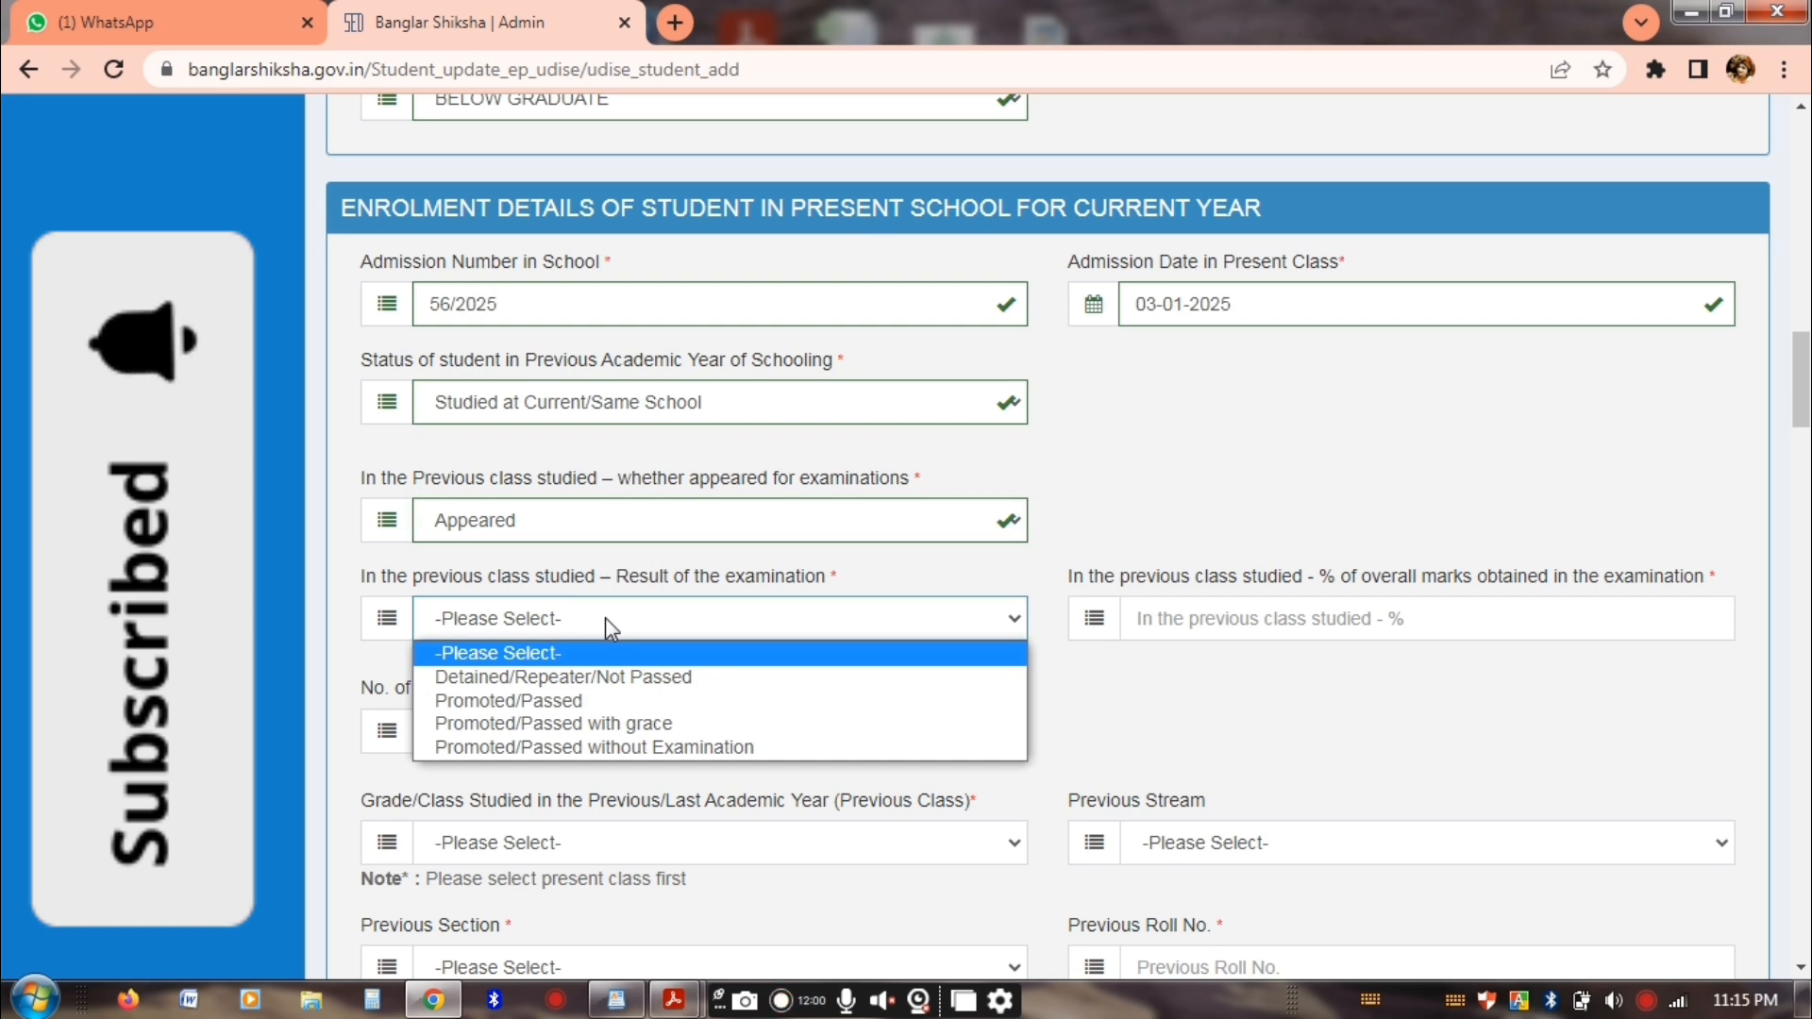
left_click(601, 710)
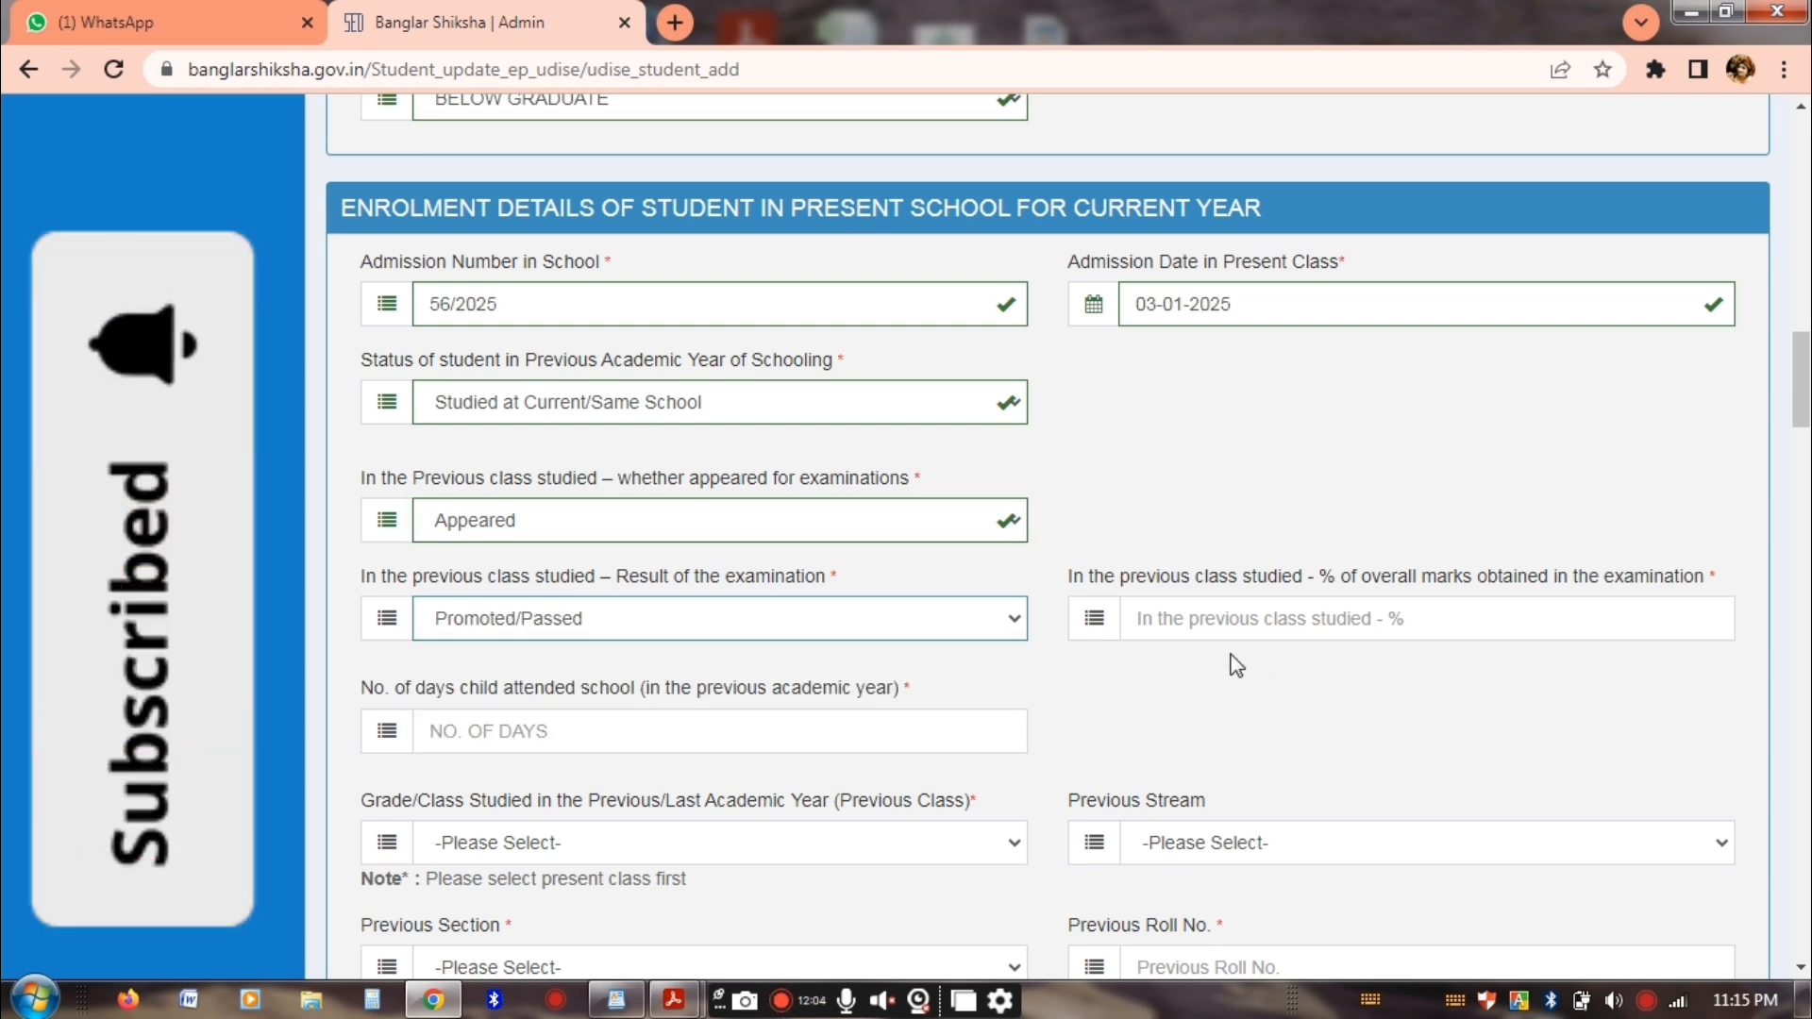
Enter 89 as the percentage of overall marks and 126 as the number of days attended in the previous academic year
left_click(1191, 619)
type("89")
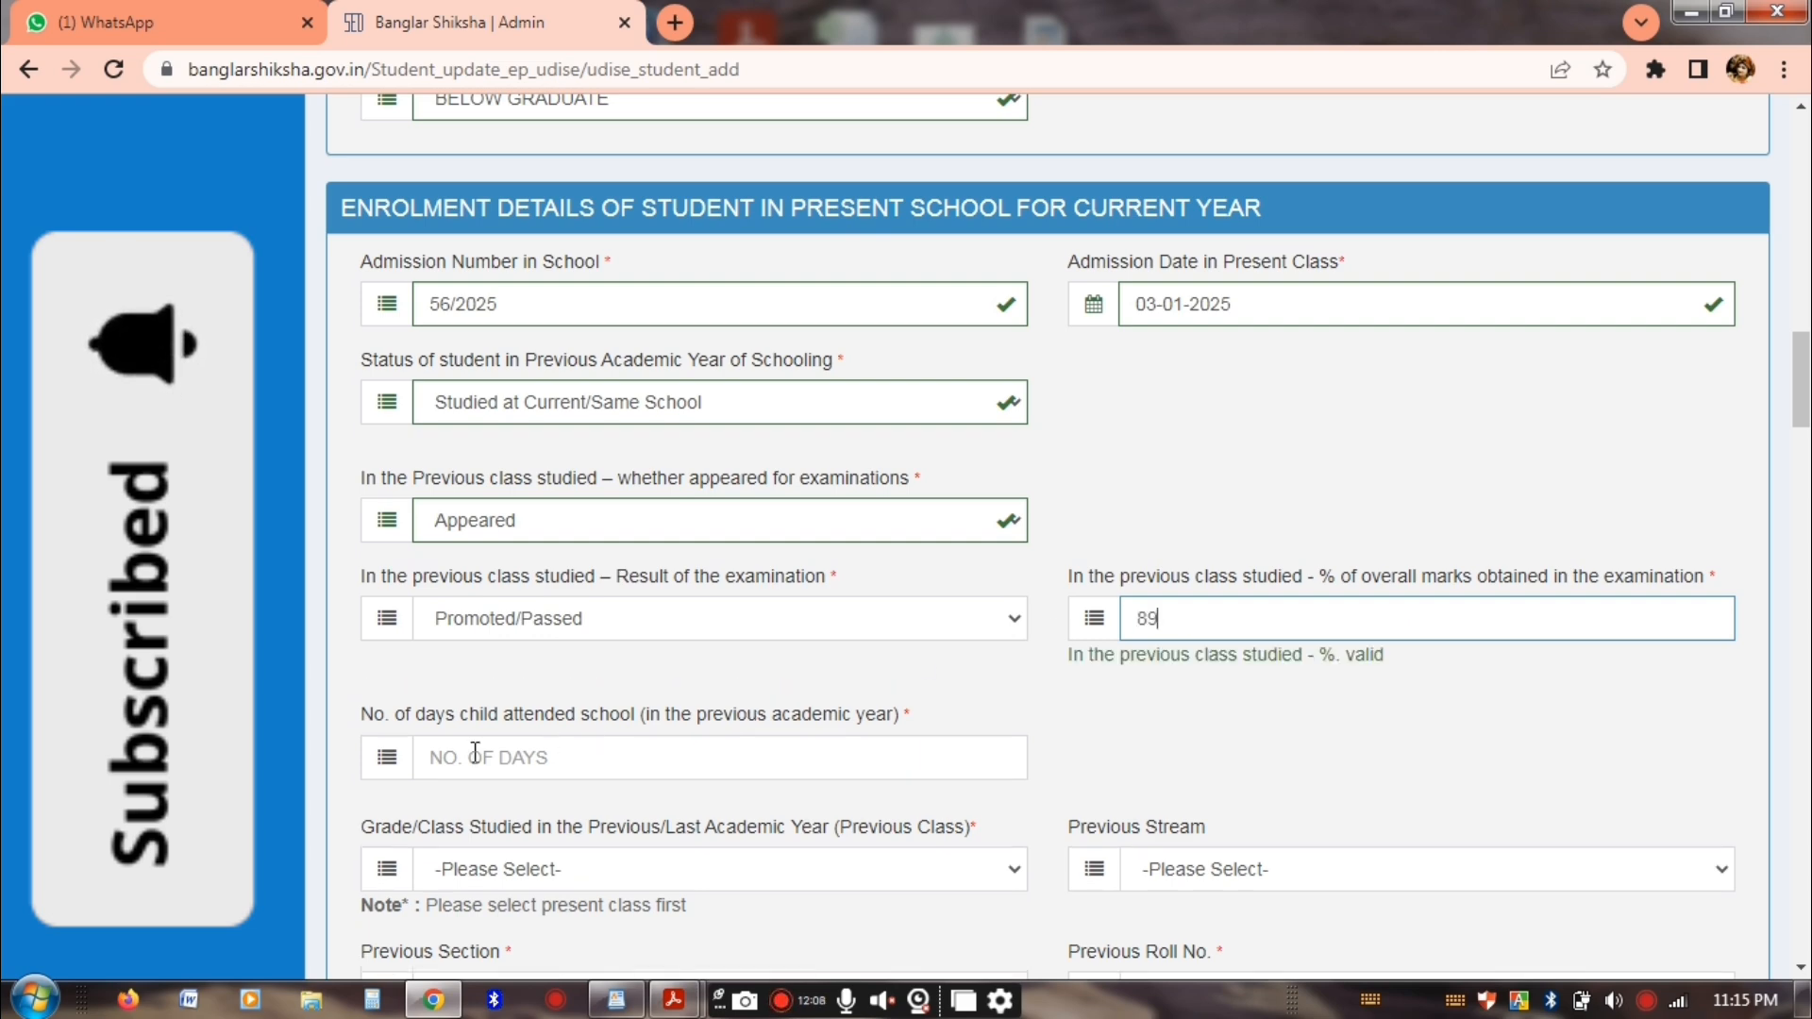
left_click(475, 752)
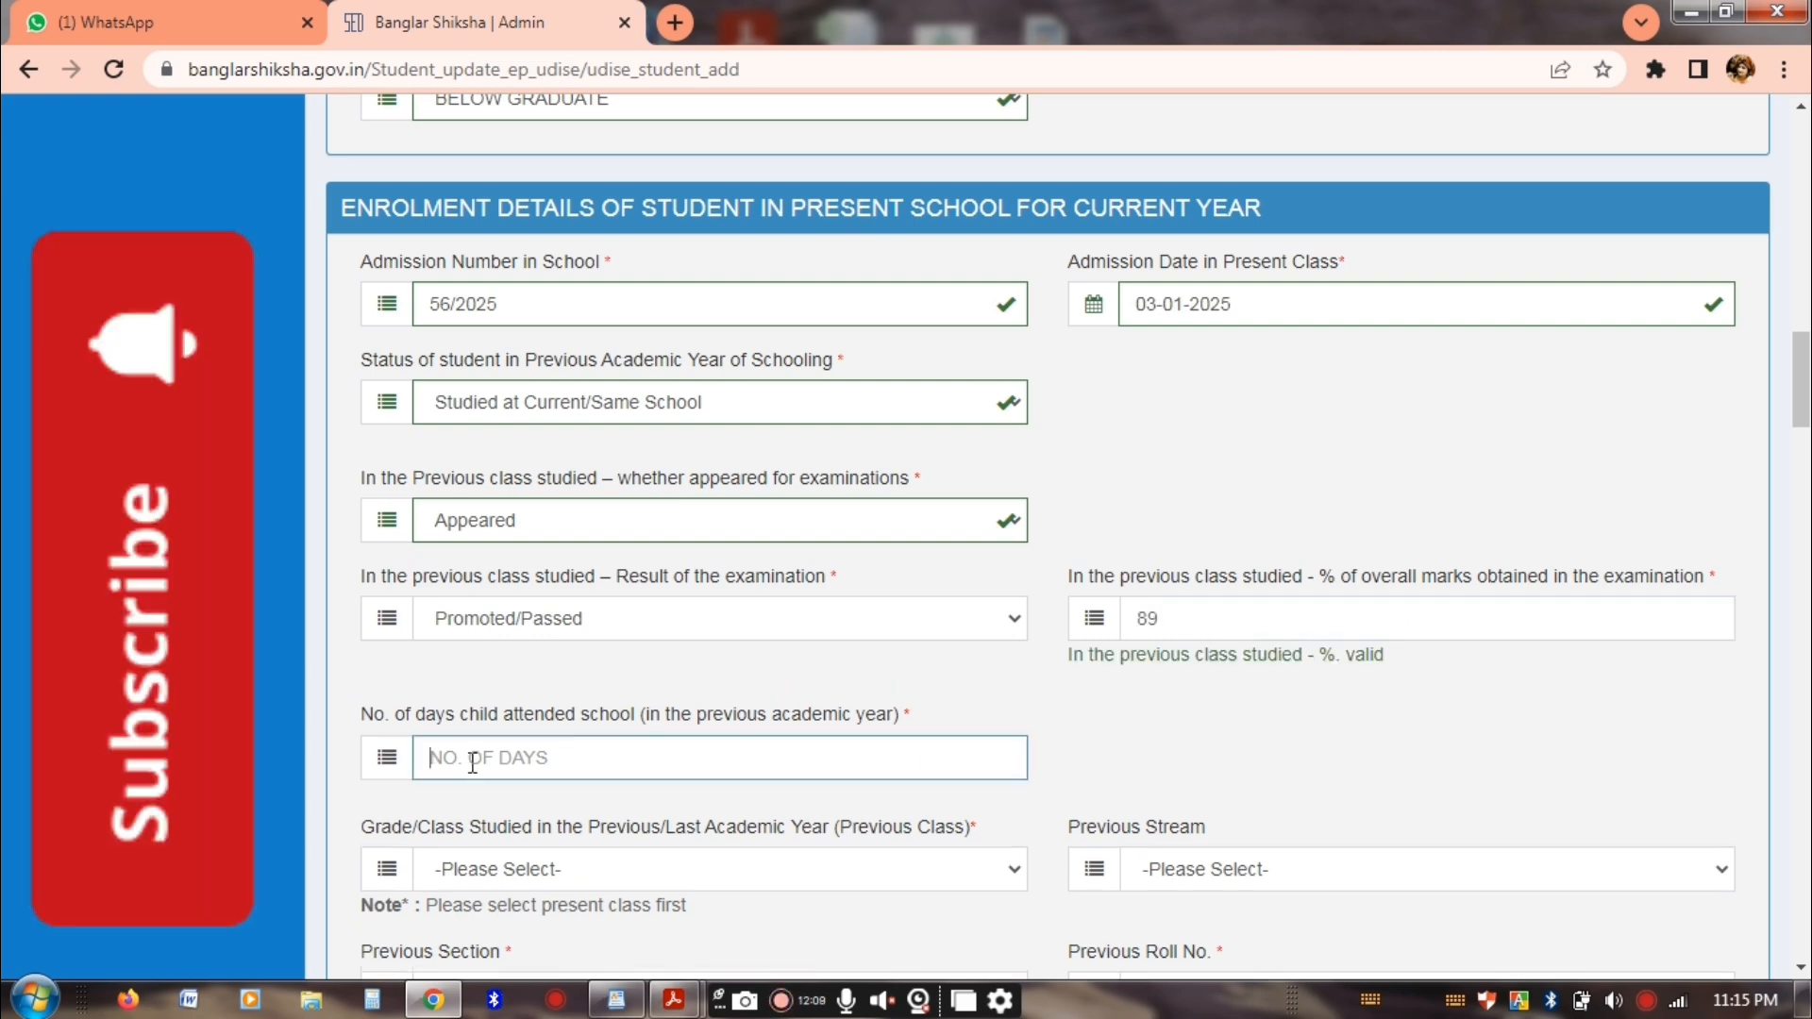
type("126")
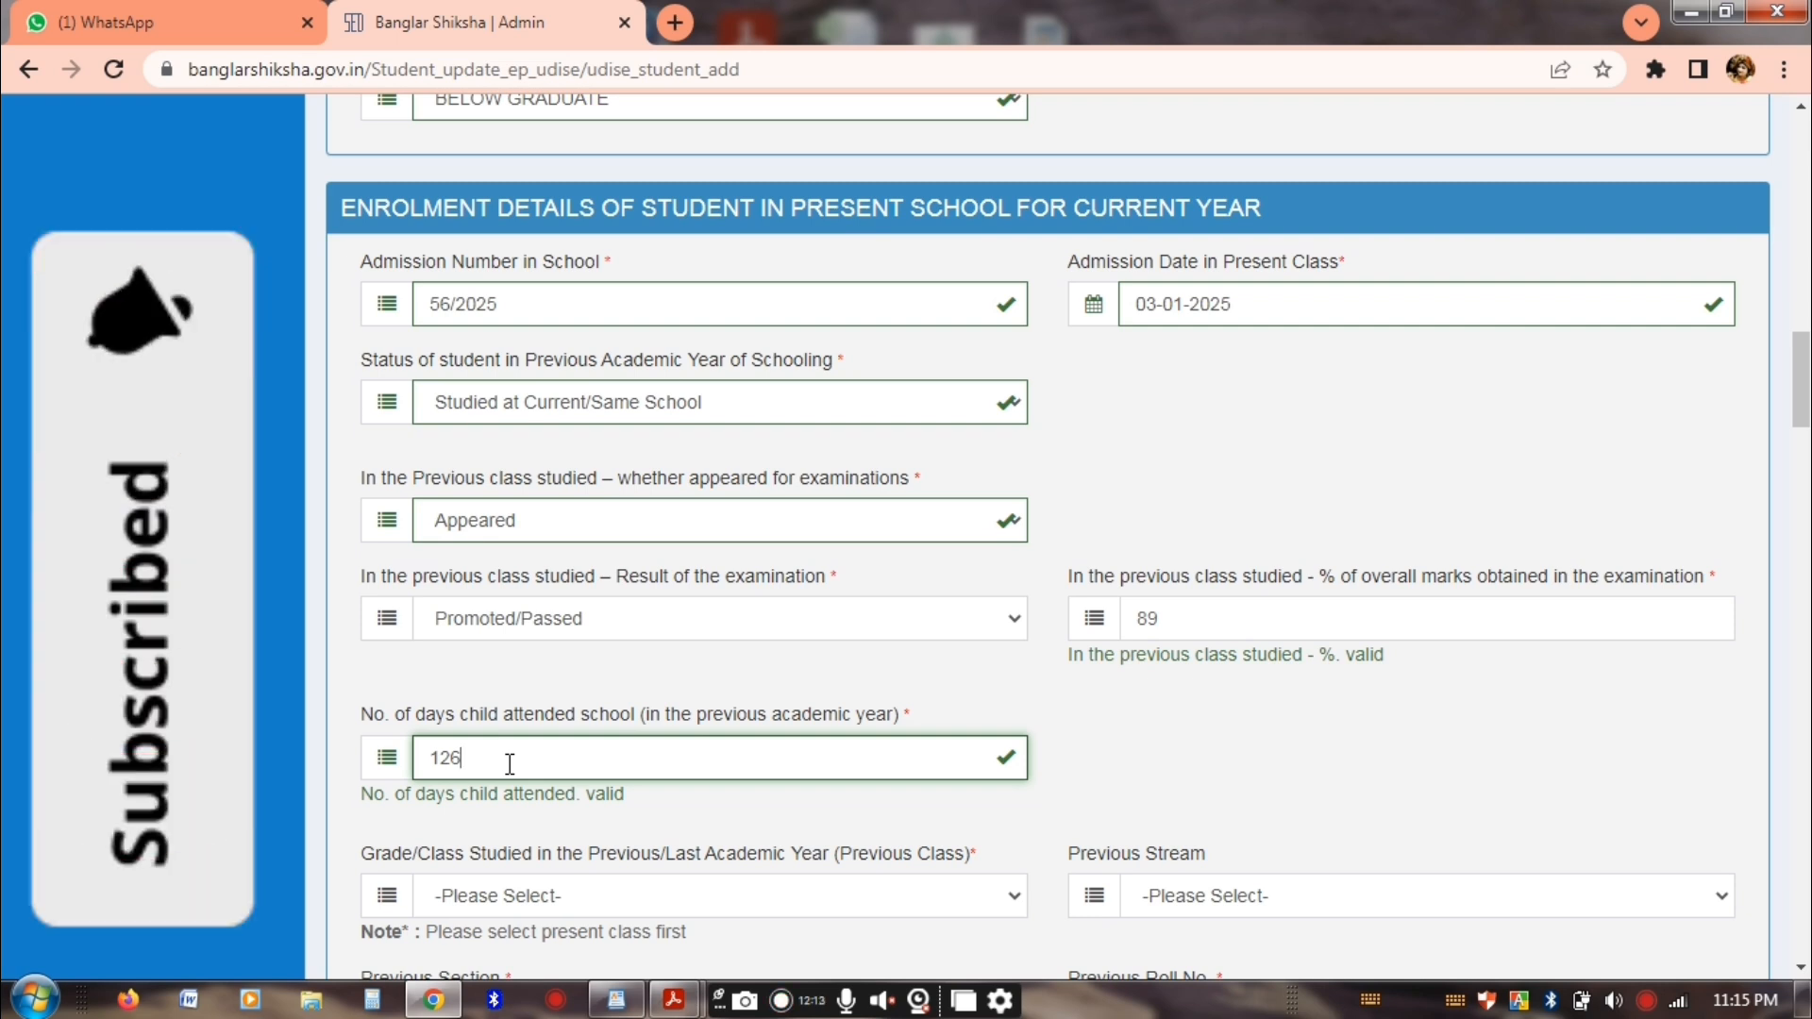
Try Studied at Other School as the previous academic year status, and set it to Anganwadi/ ECCE Centre
left_click(574, 395)
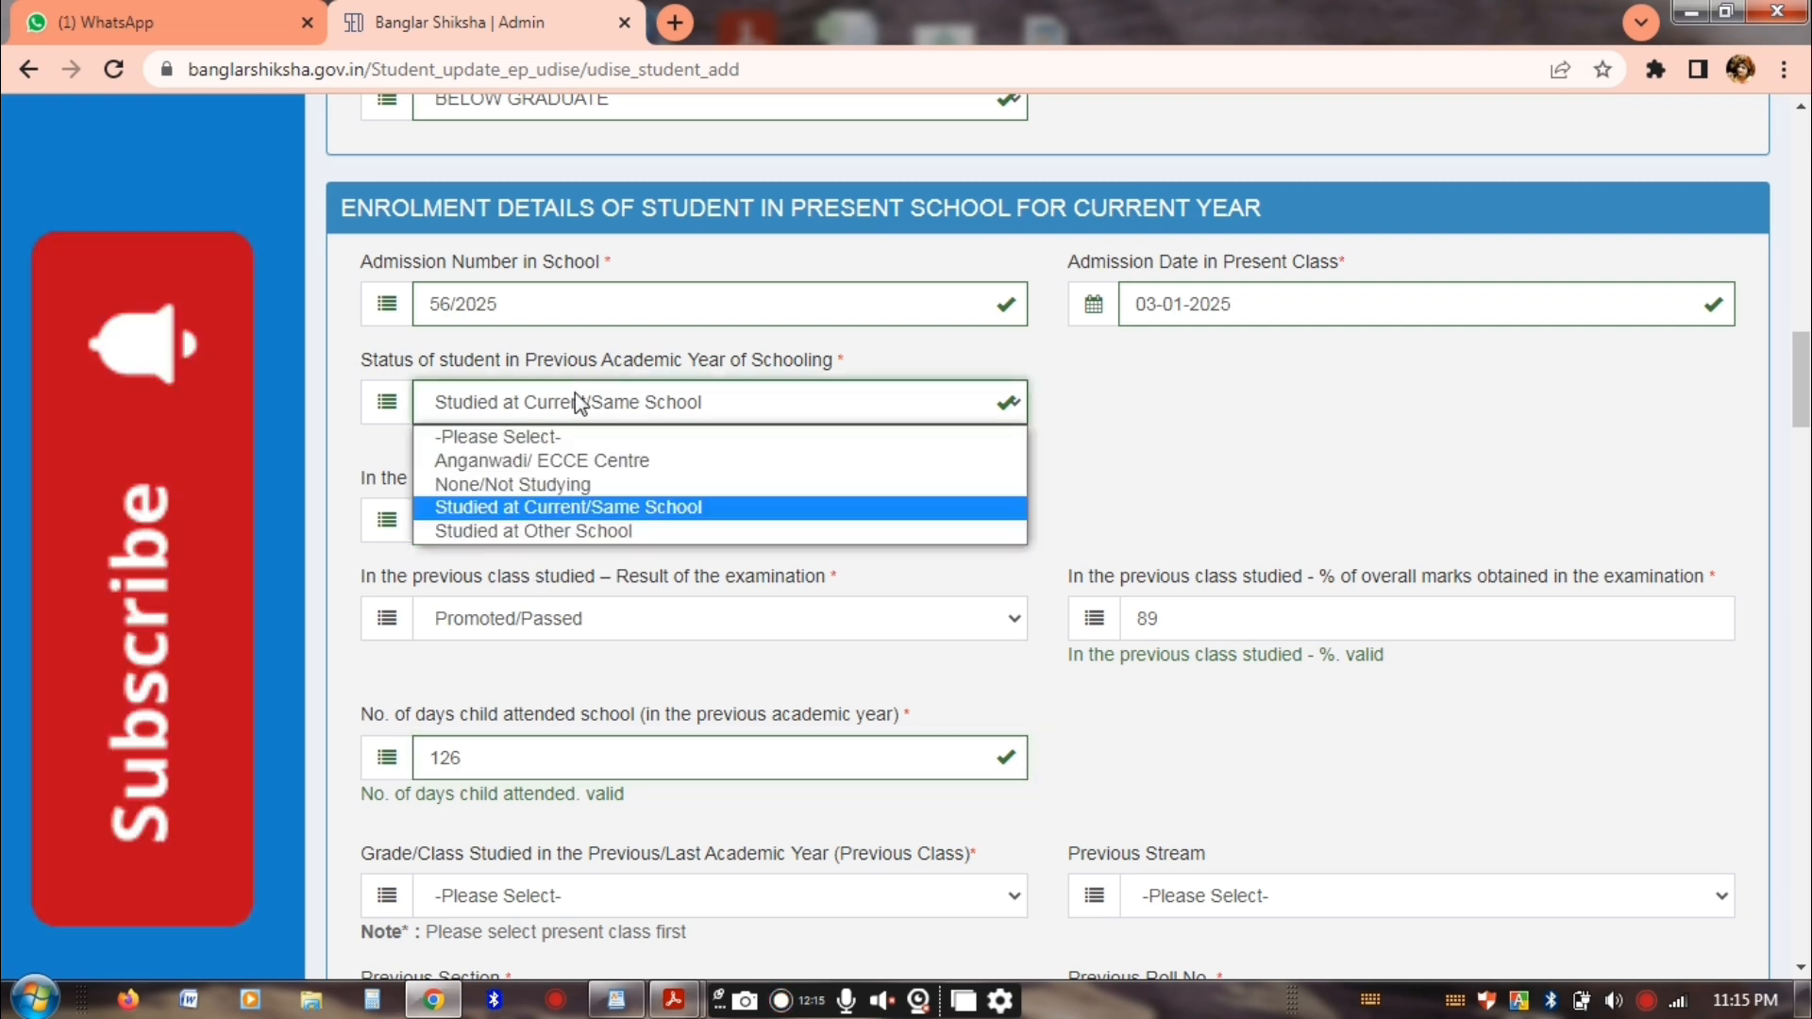
left_click(544, 531)
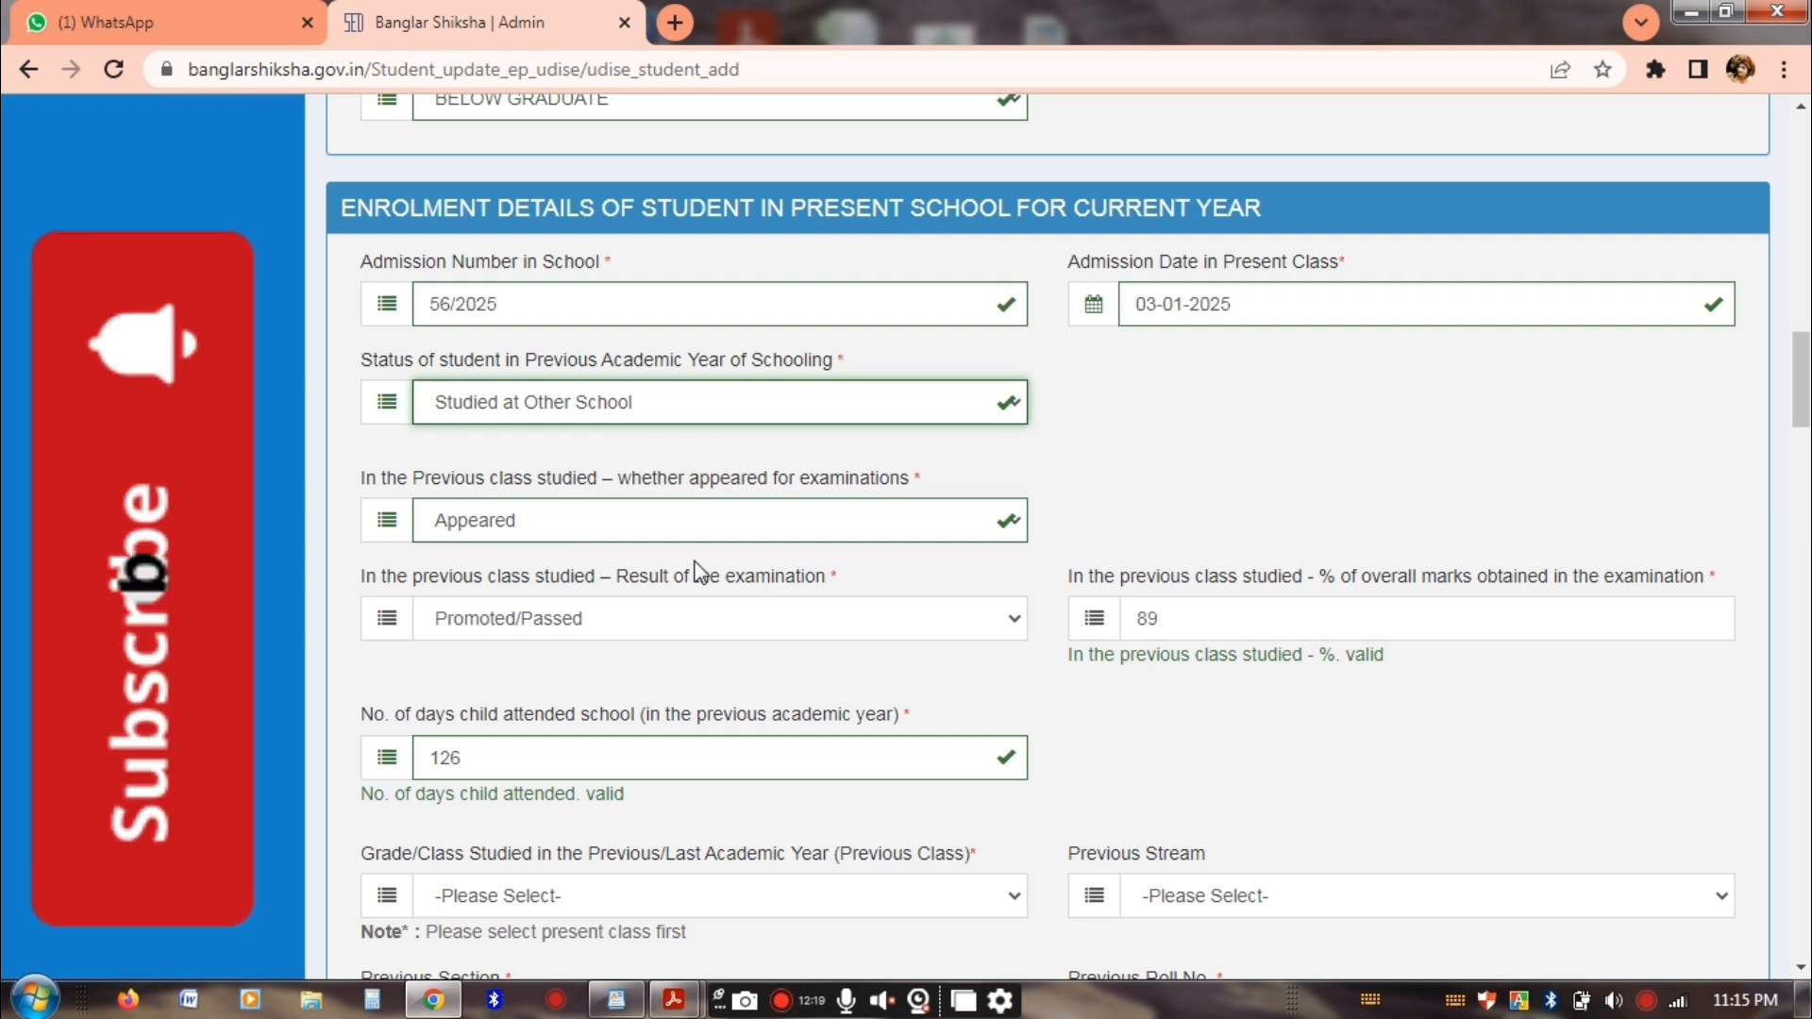
left_click(591, 412)
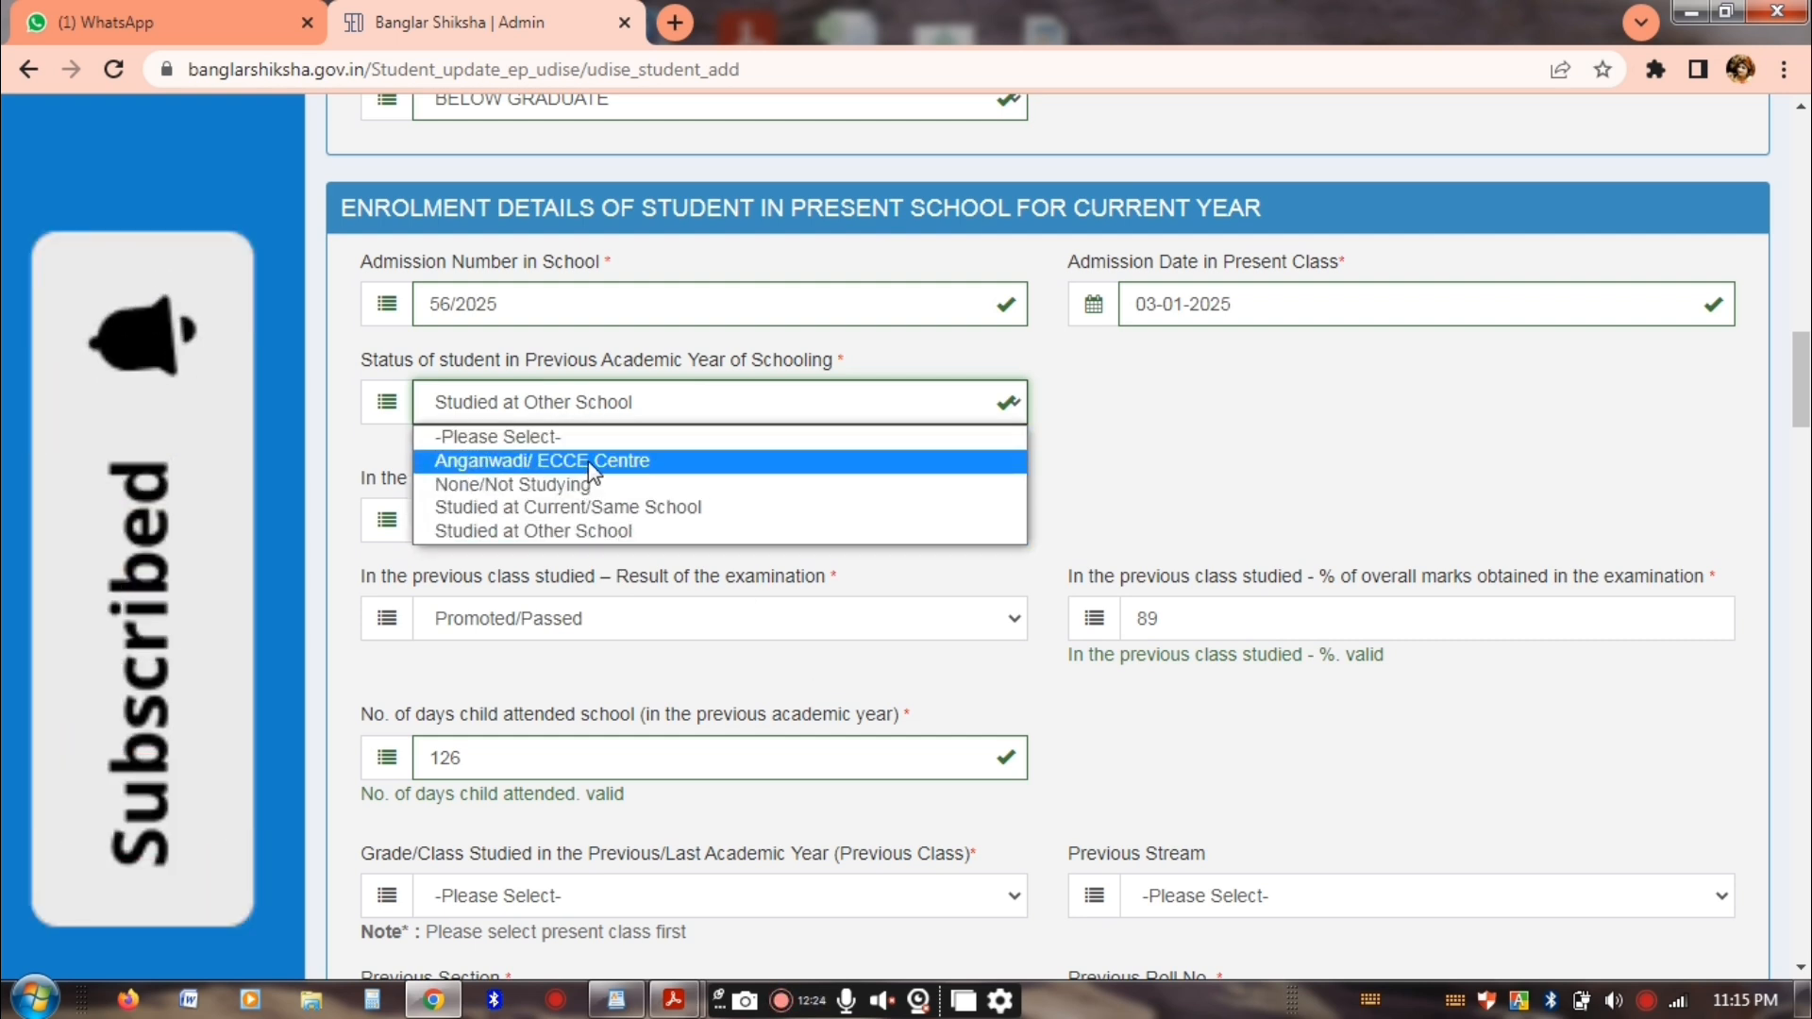
left_click(661, 461)
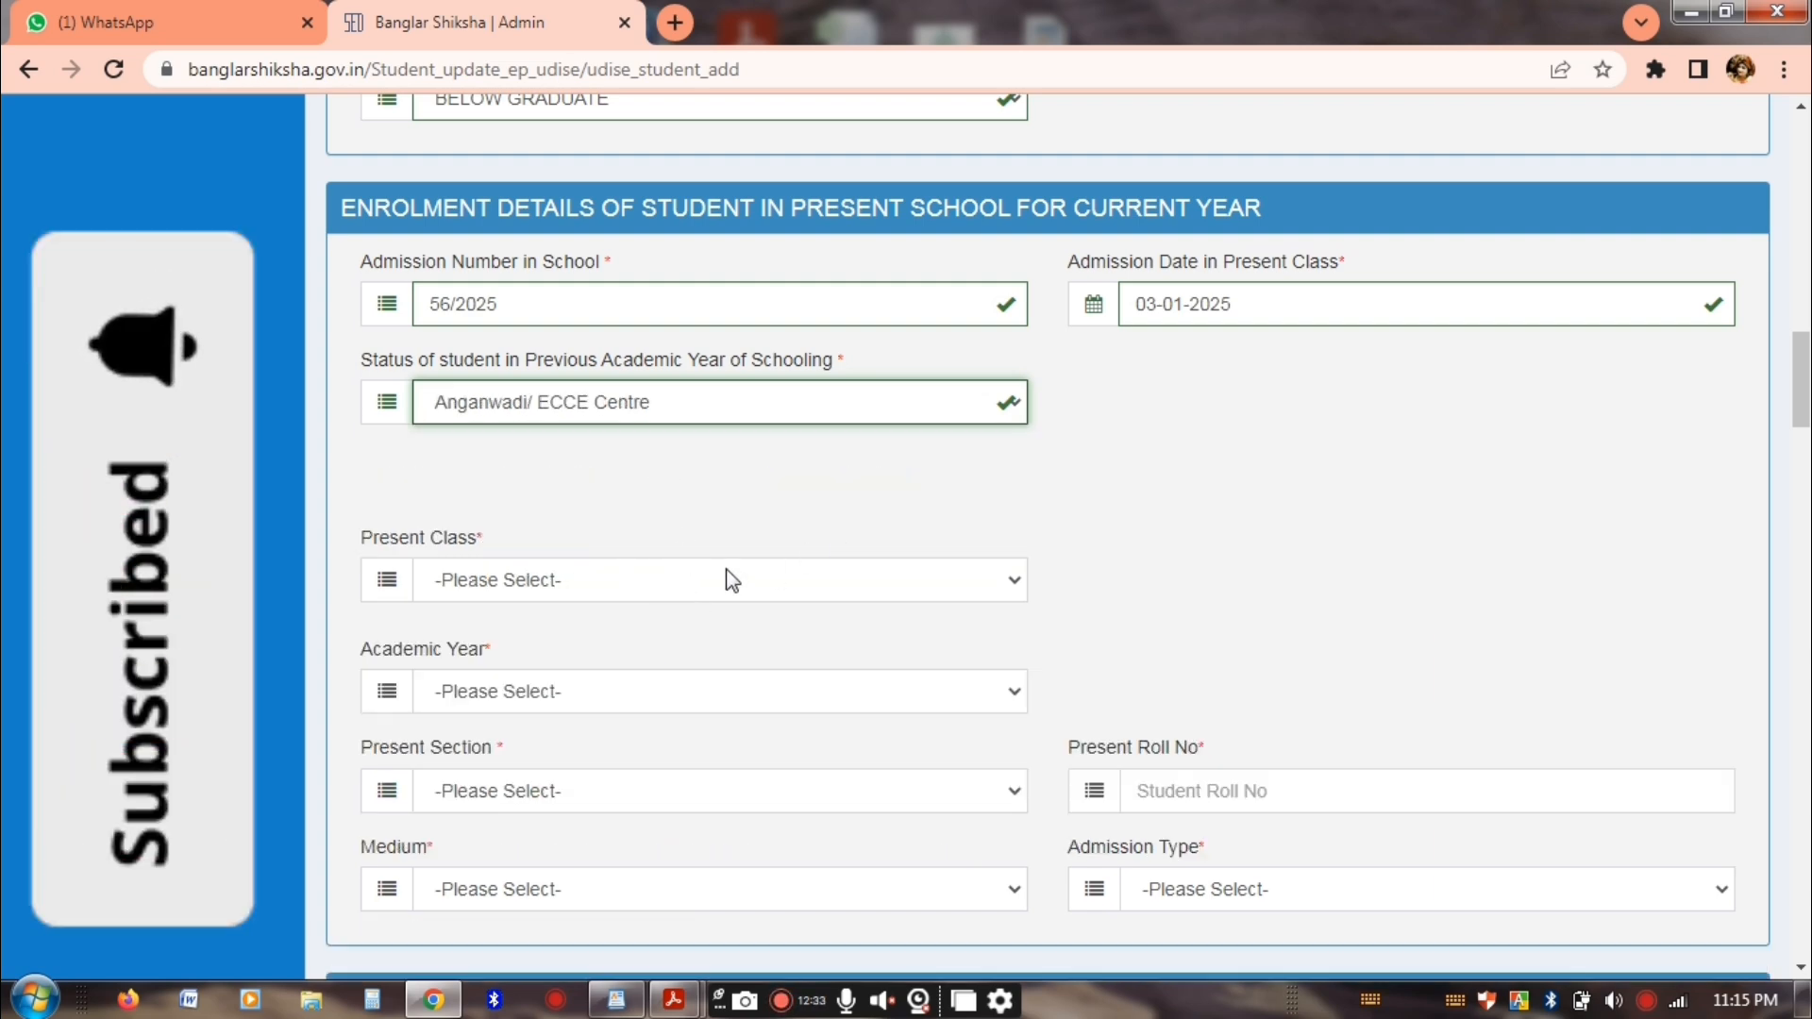
Set the student's present class to PRE PRIMARY and the academic year to 2025
left_click(697, 591)
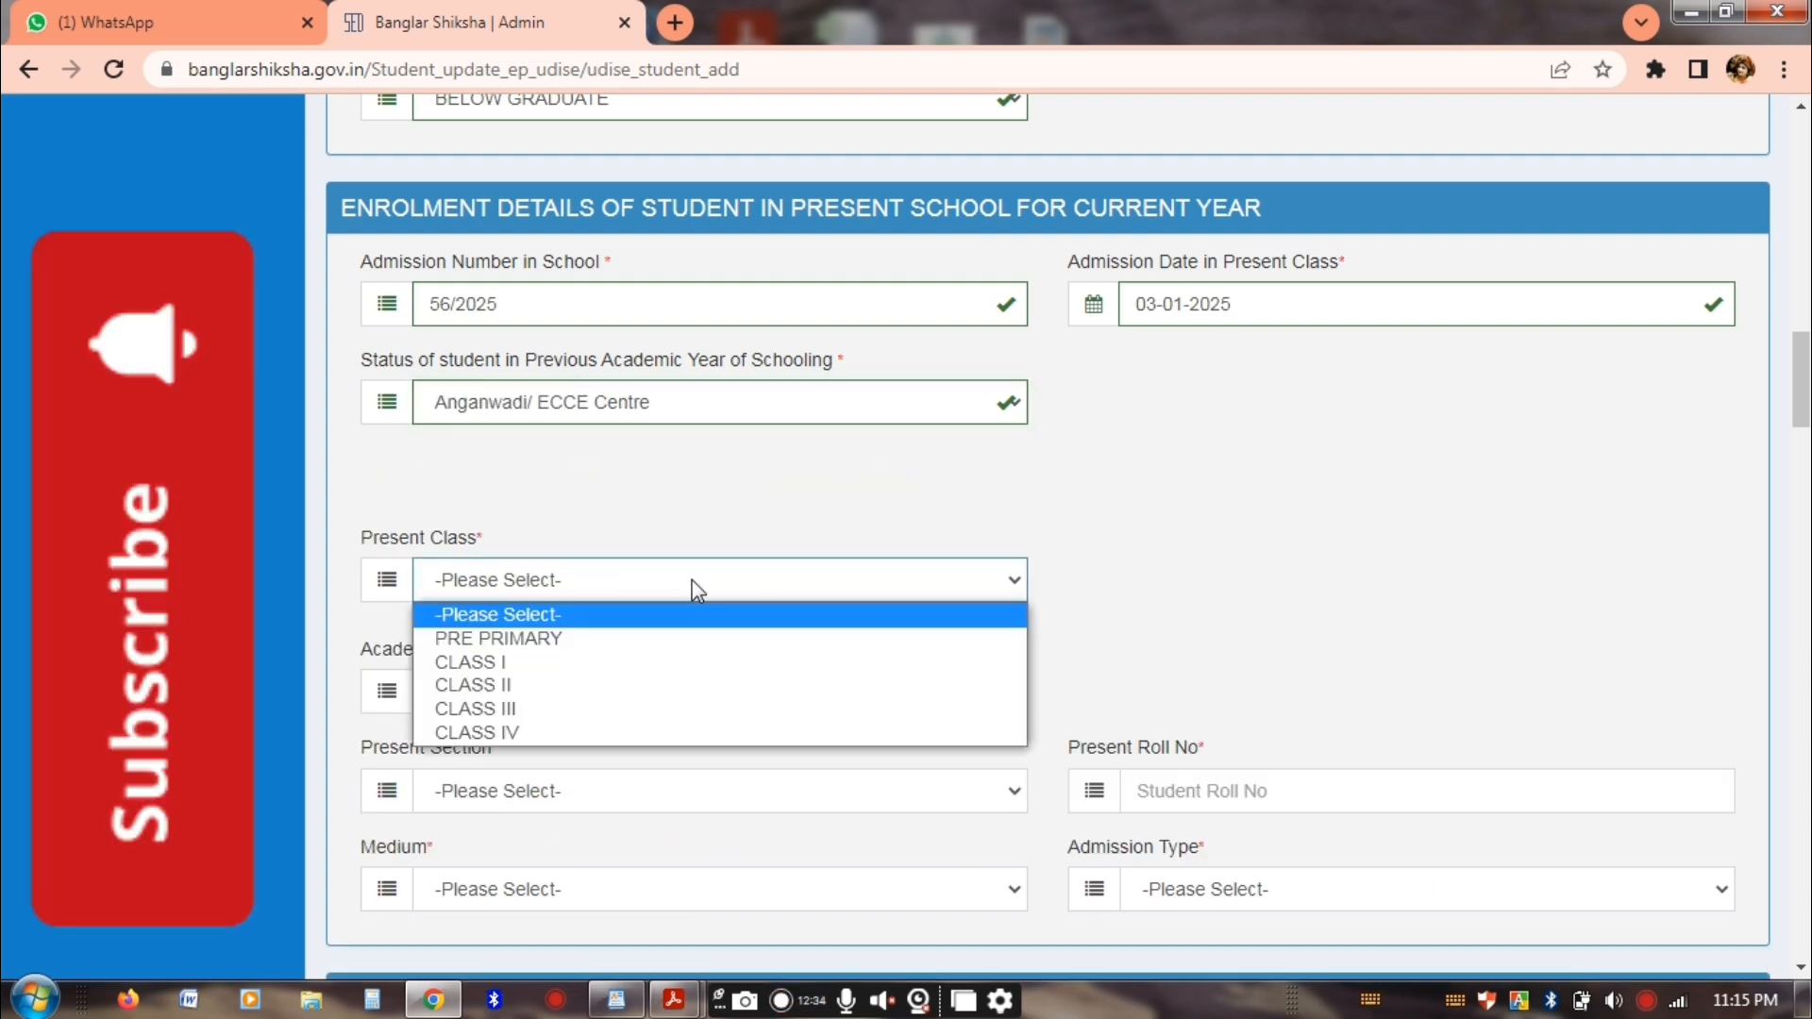
left_click(734, 647)
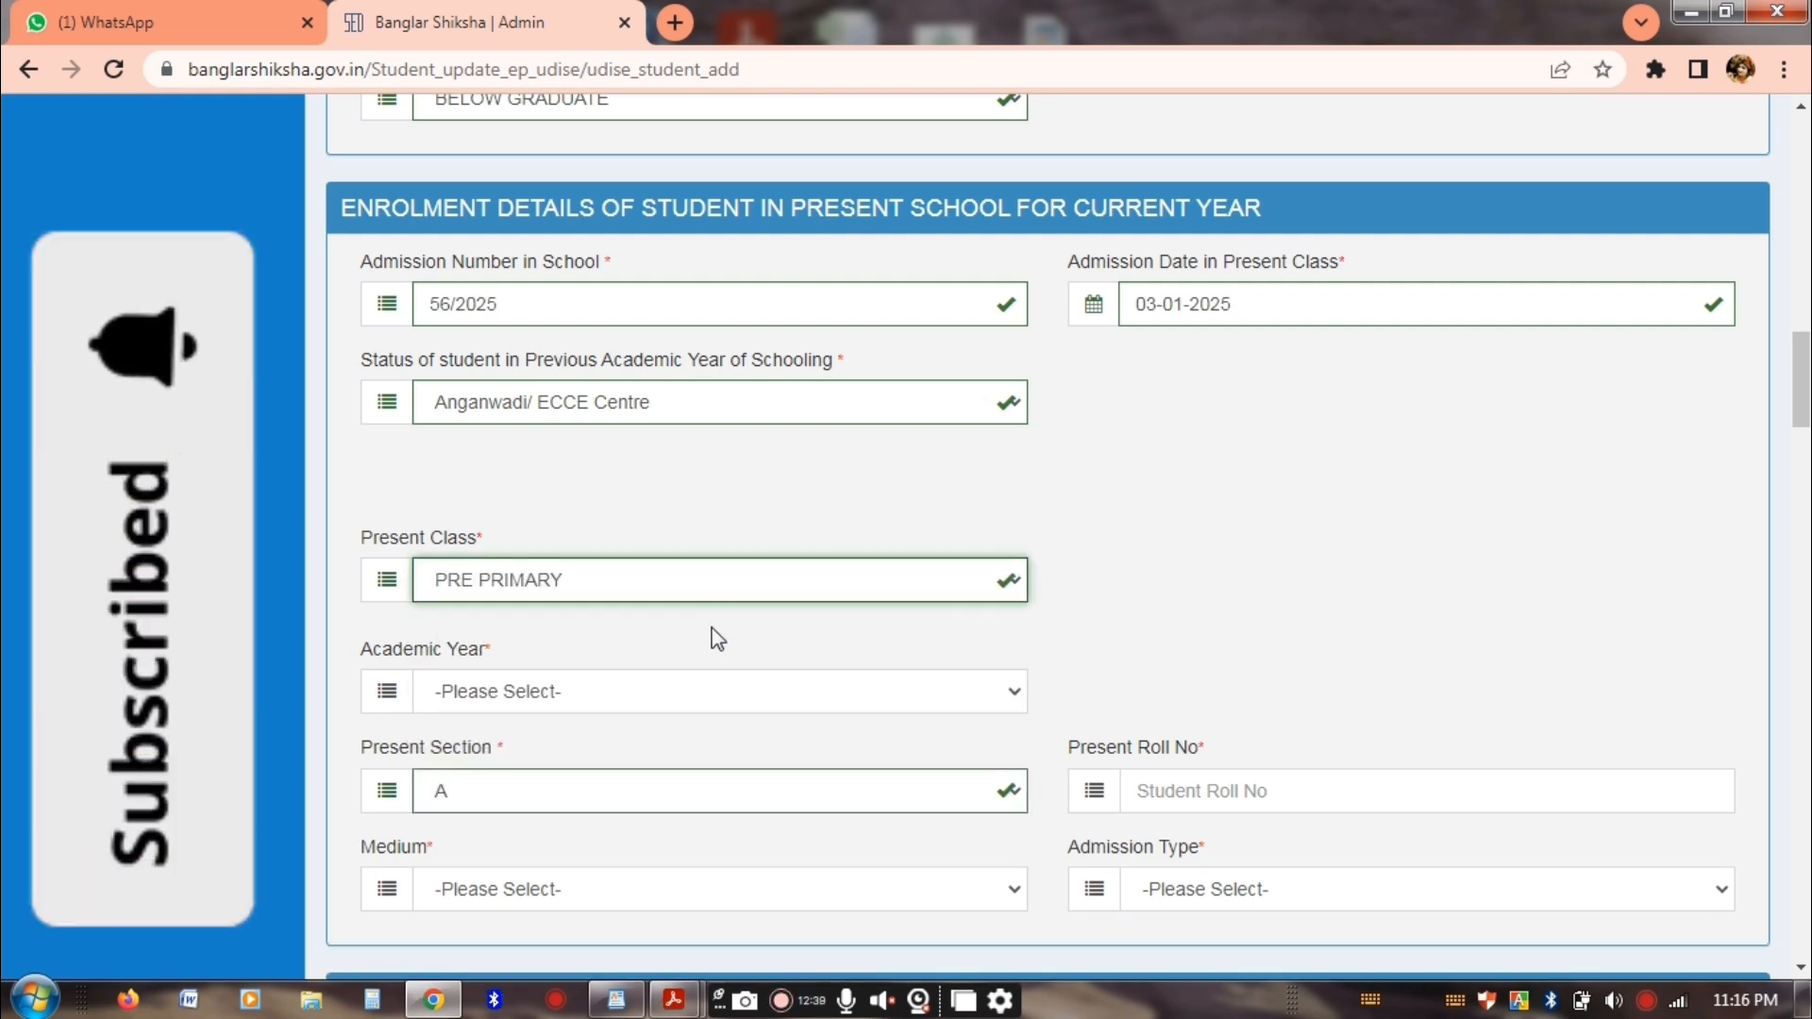
scroll(595, 633, "down", 2)
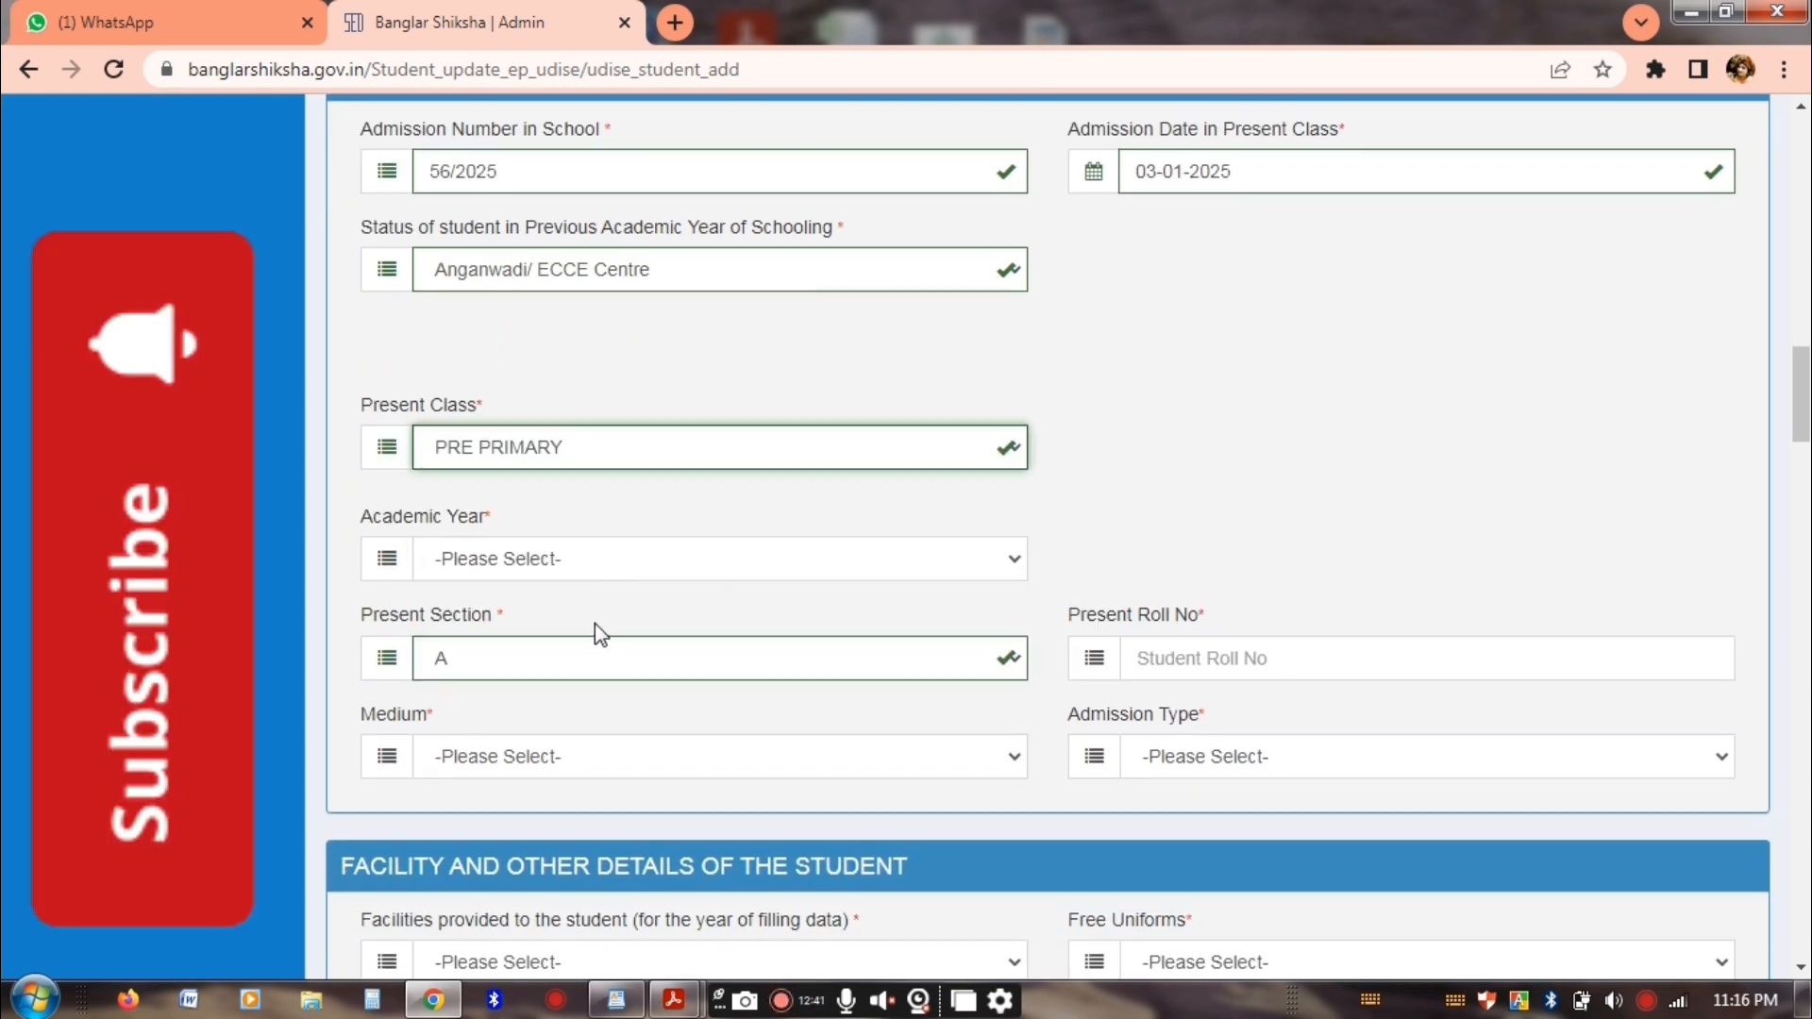
left_click(615, 566)
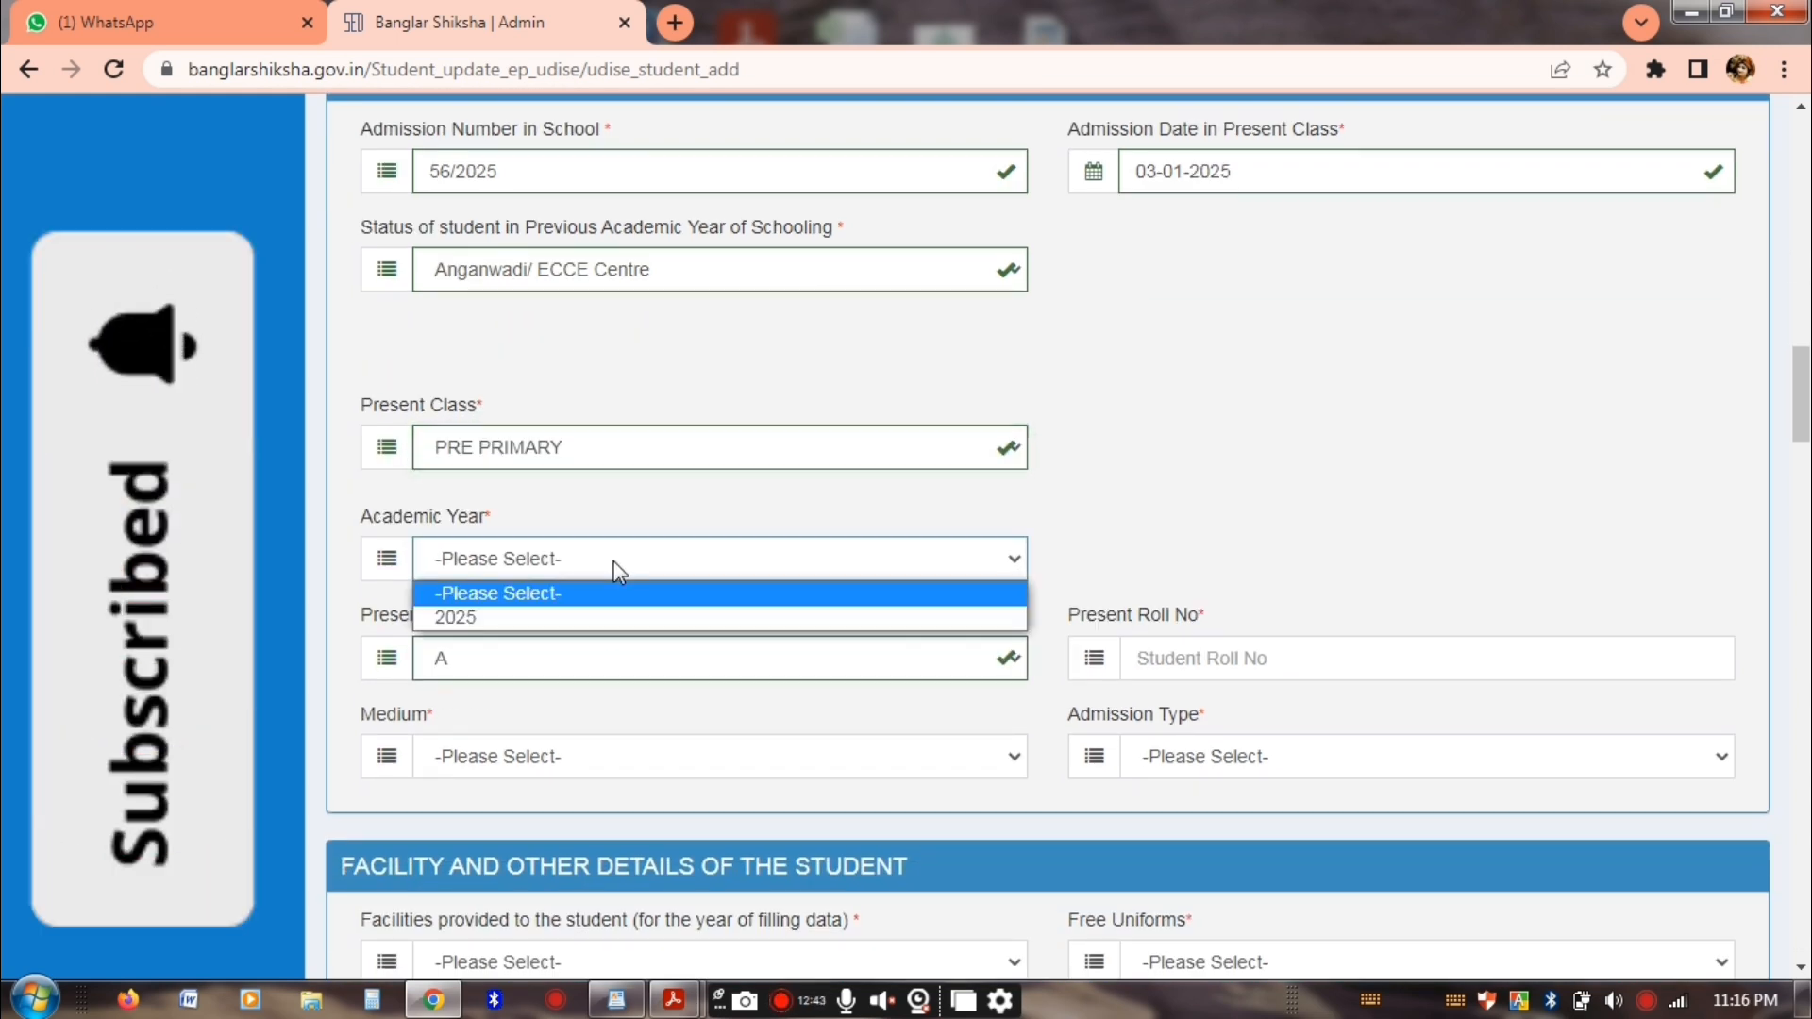
left_click(659, 618)
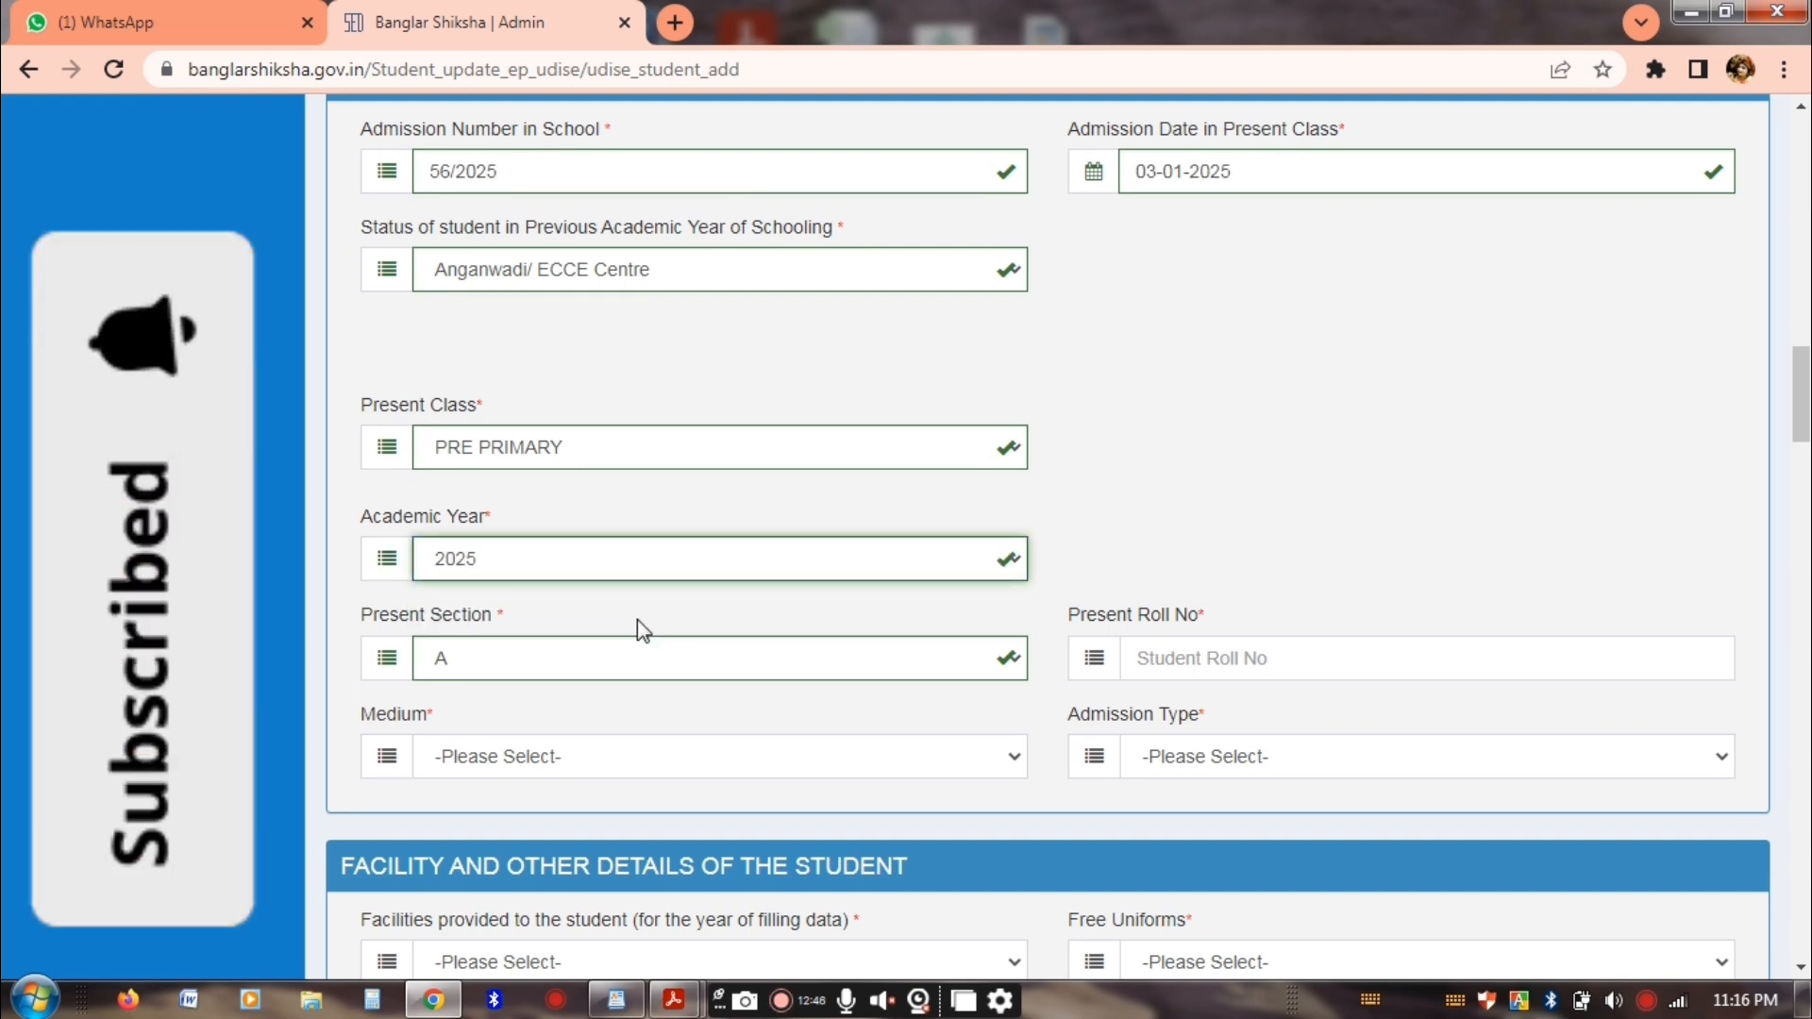
Choose A as the student's present section and enter 10 as the present roll number
left_click(685, 661)
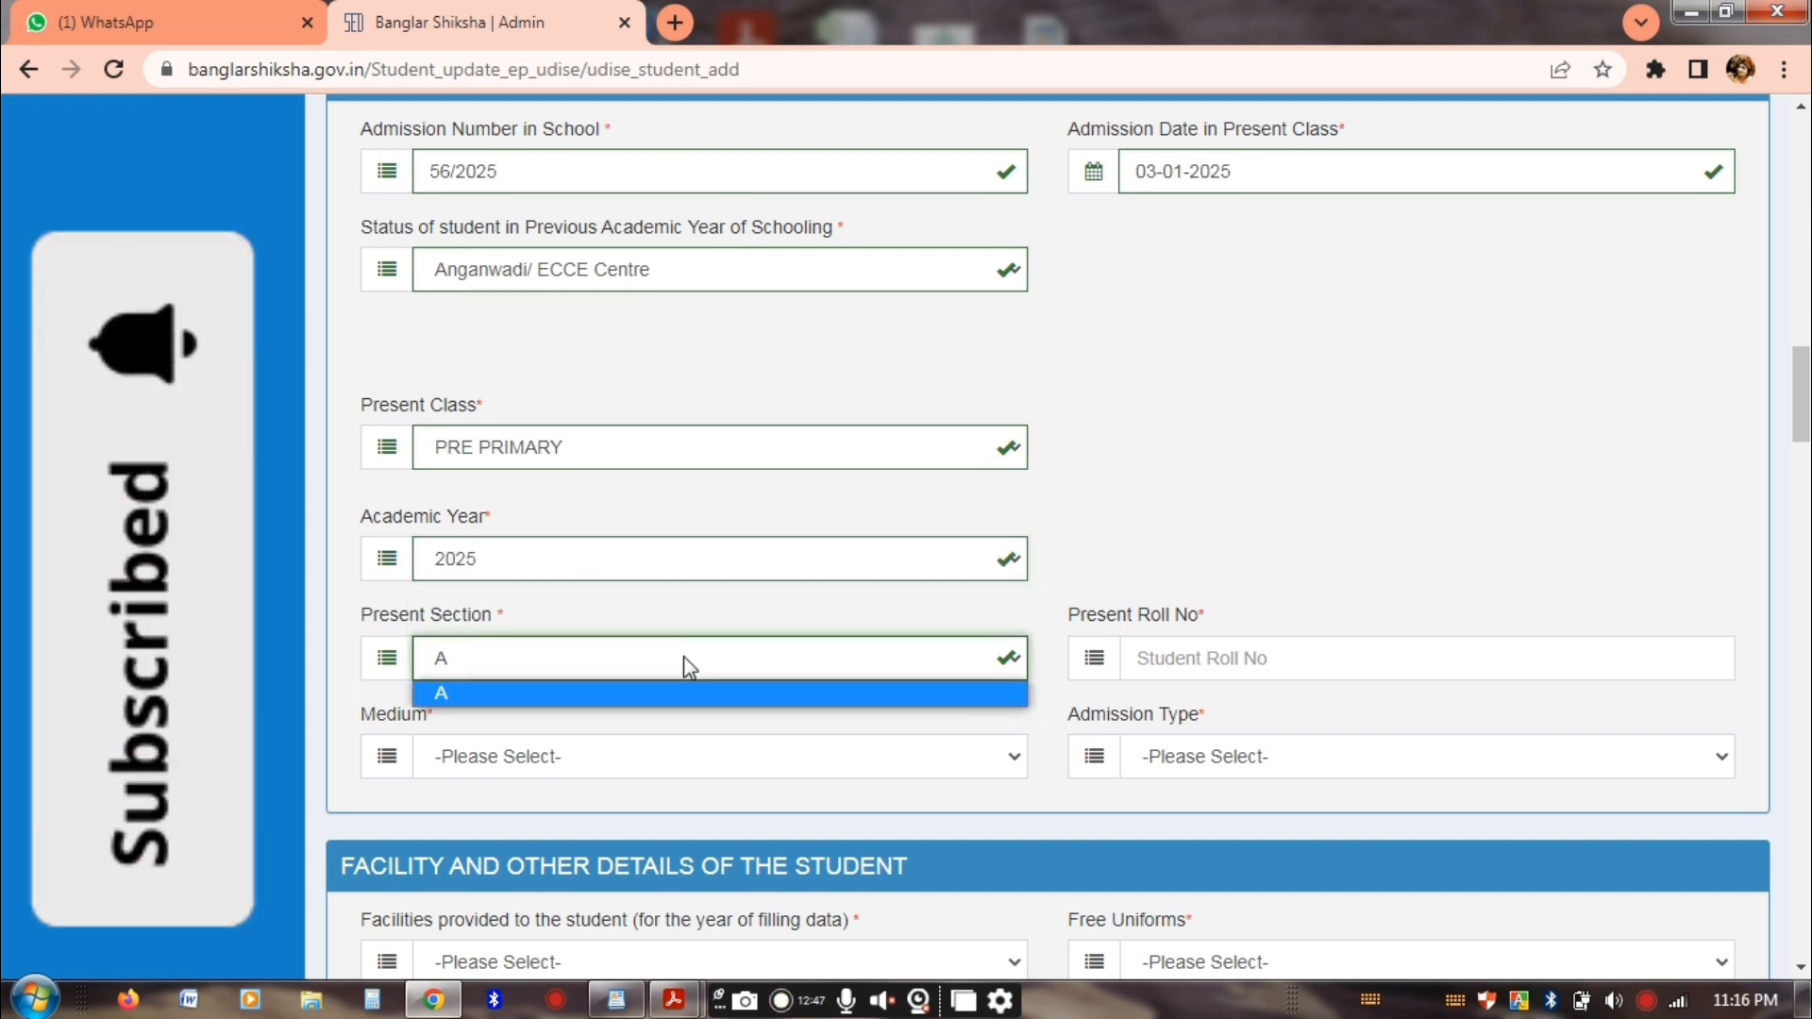
left_click(571, 696)
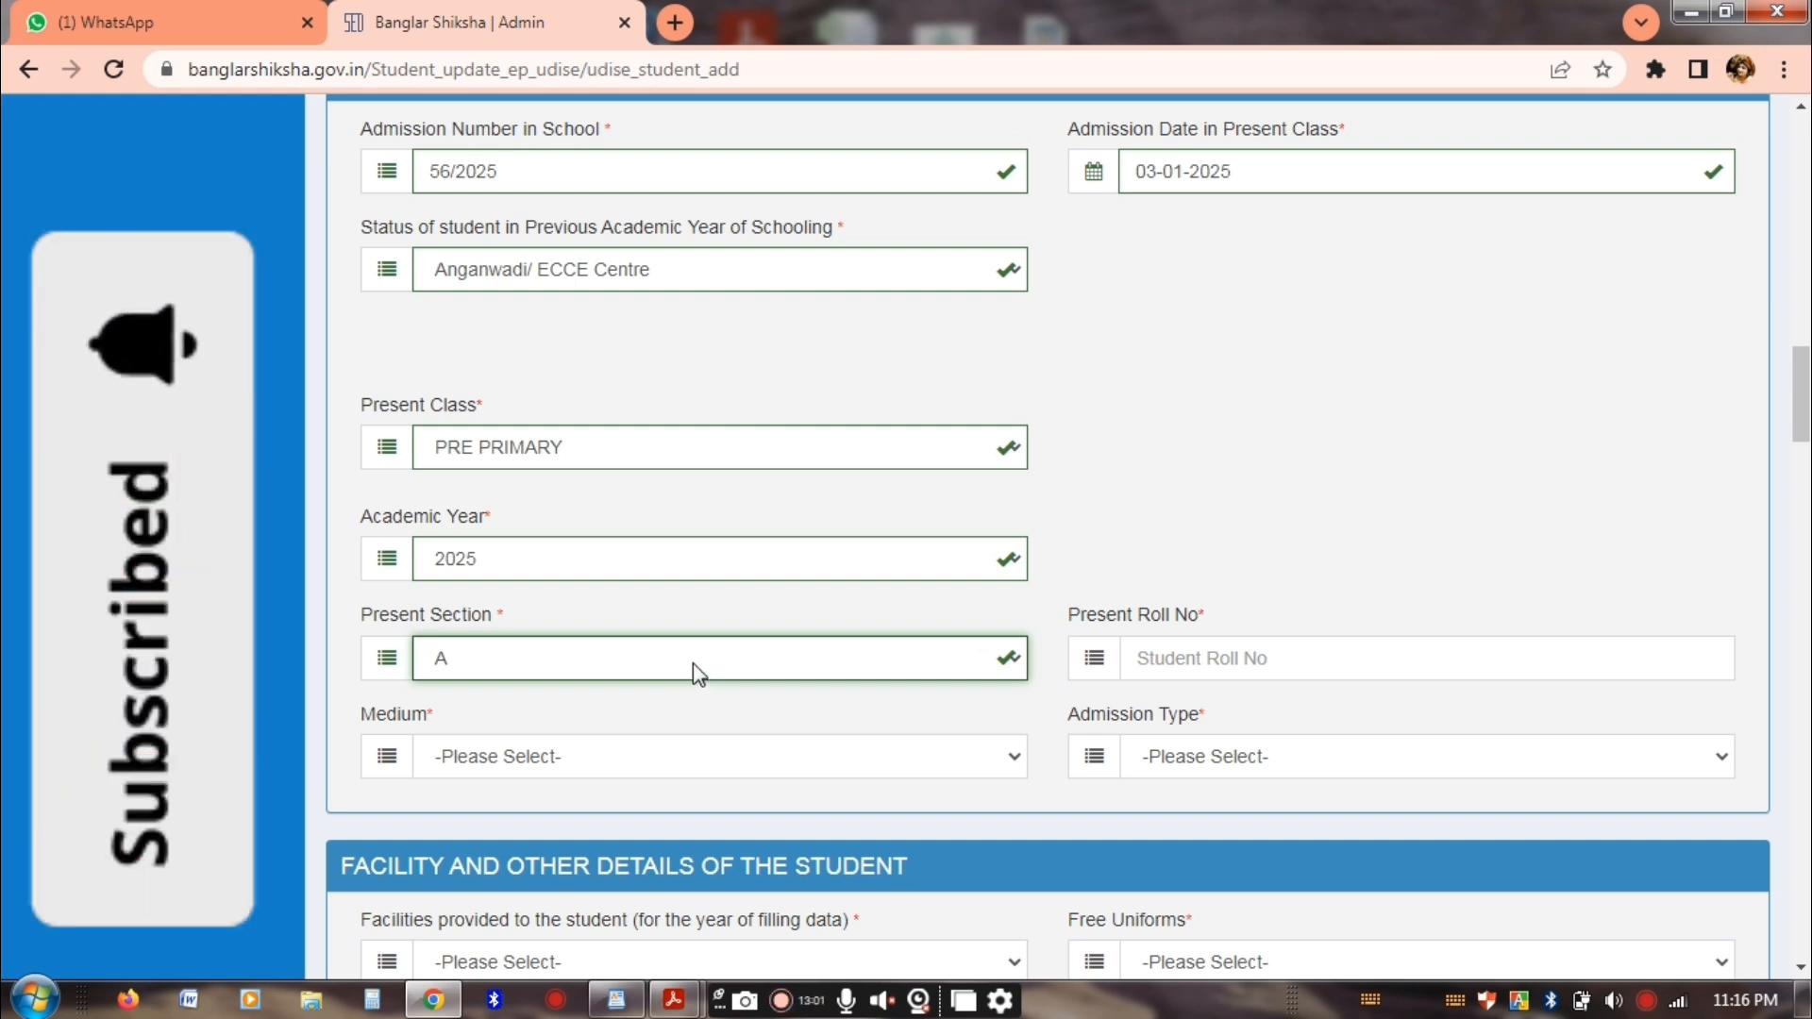
left_click(1150, 653)
type("1")
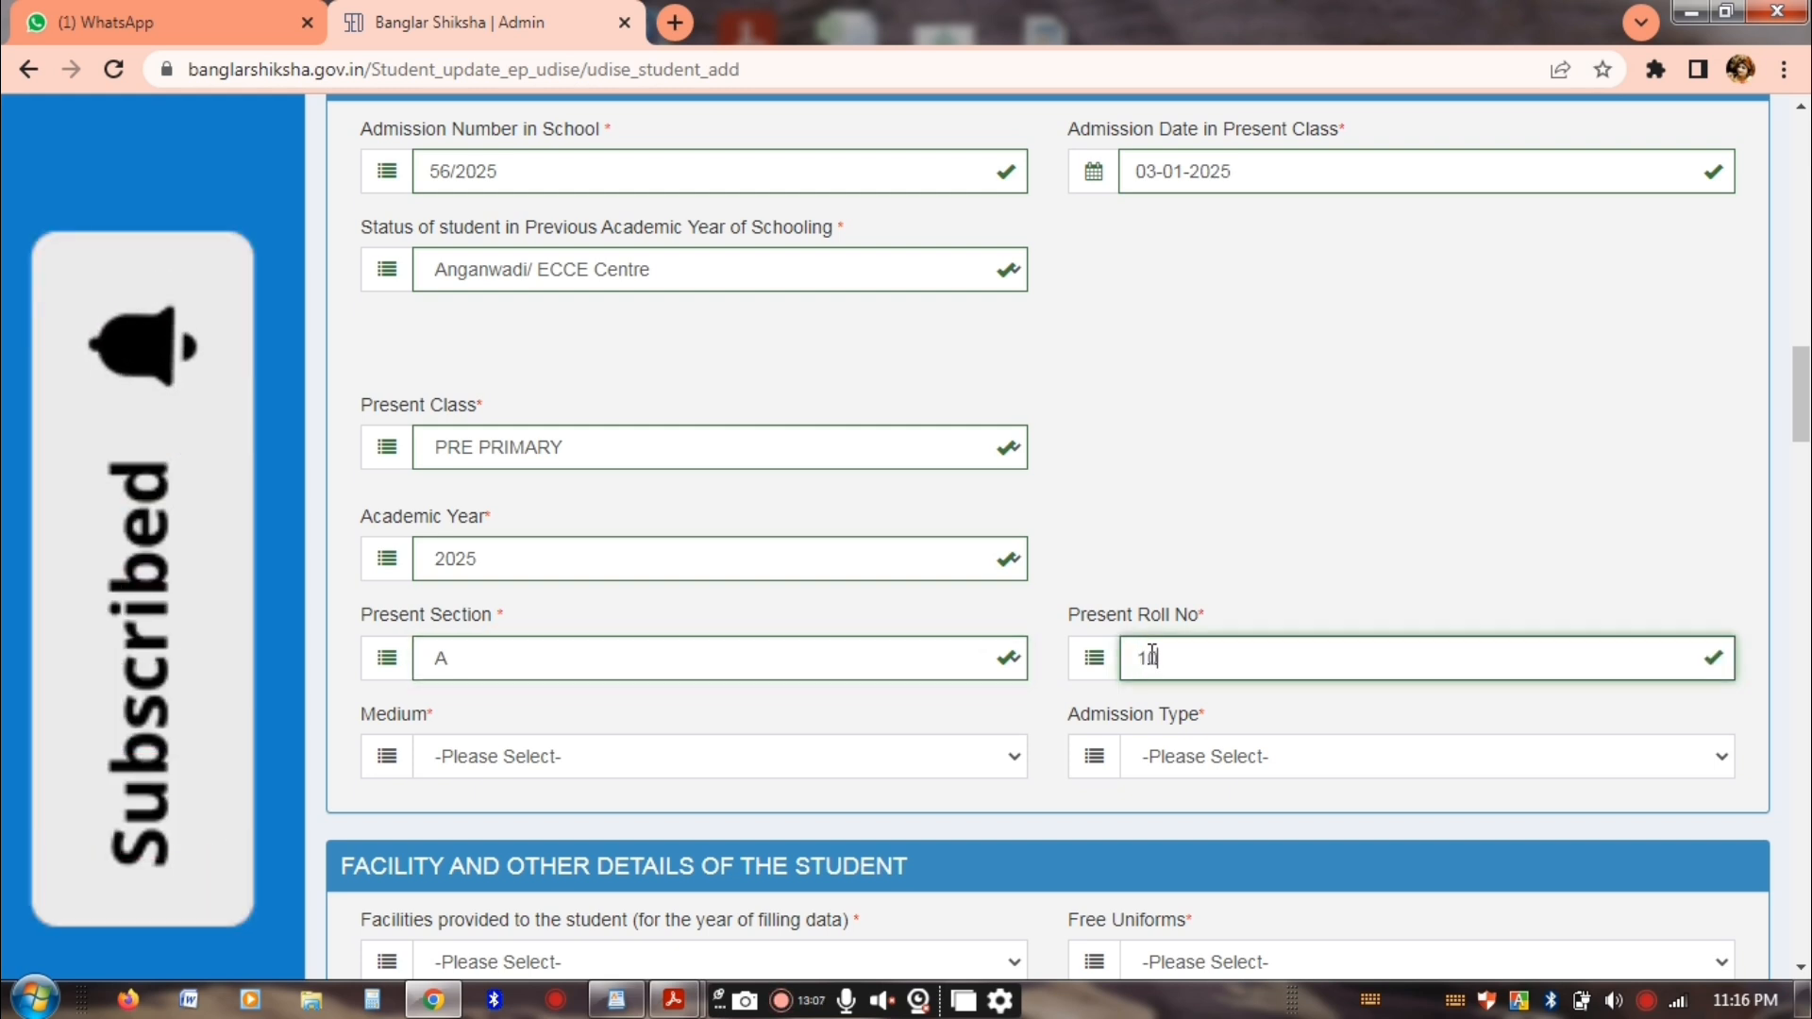
type("0")
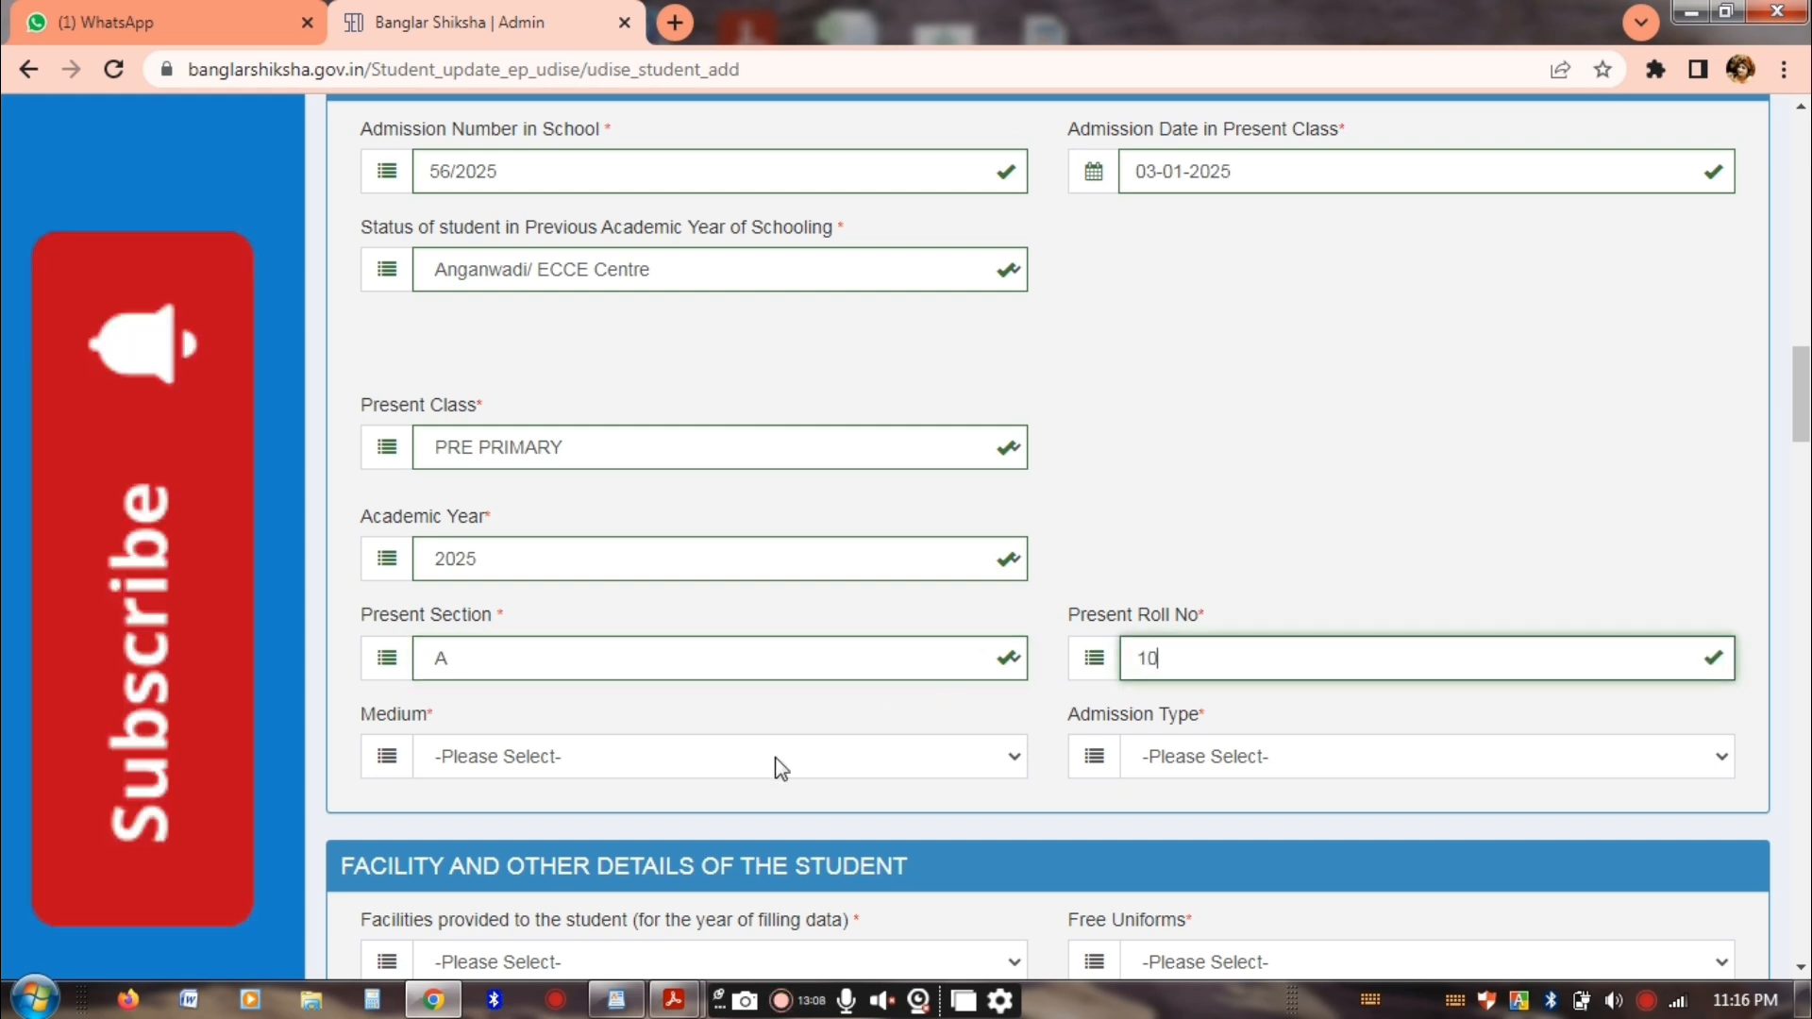
Set the medium to BENGALI and the admission type to FIRST TIME ADMISSION
left_click(595, 761)
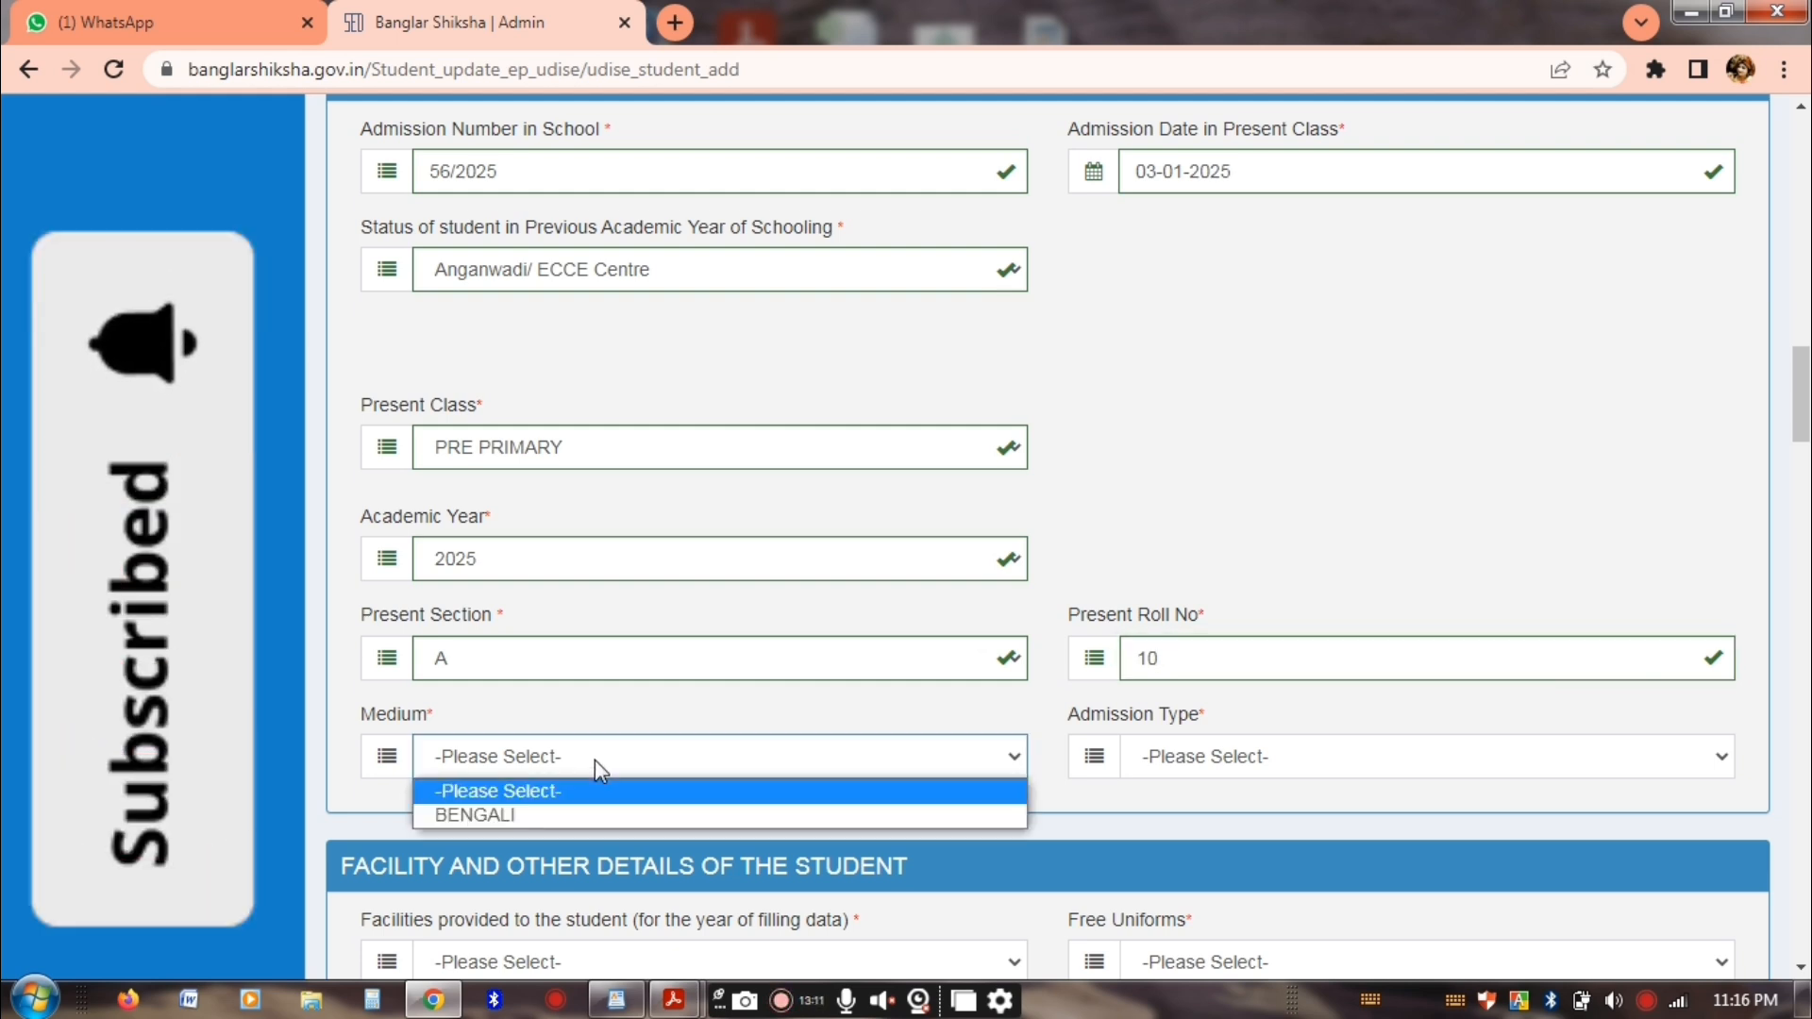
left_click(654, 818)
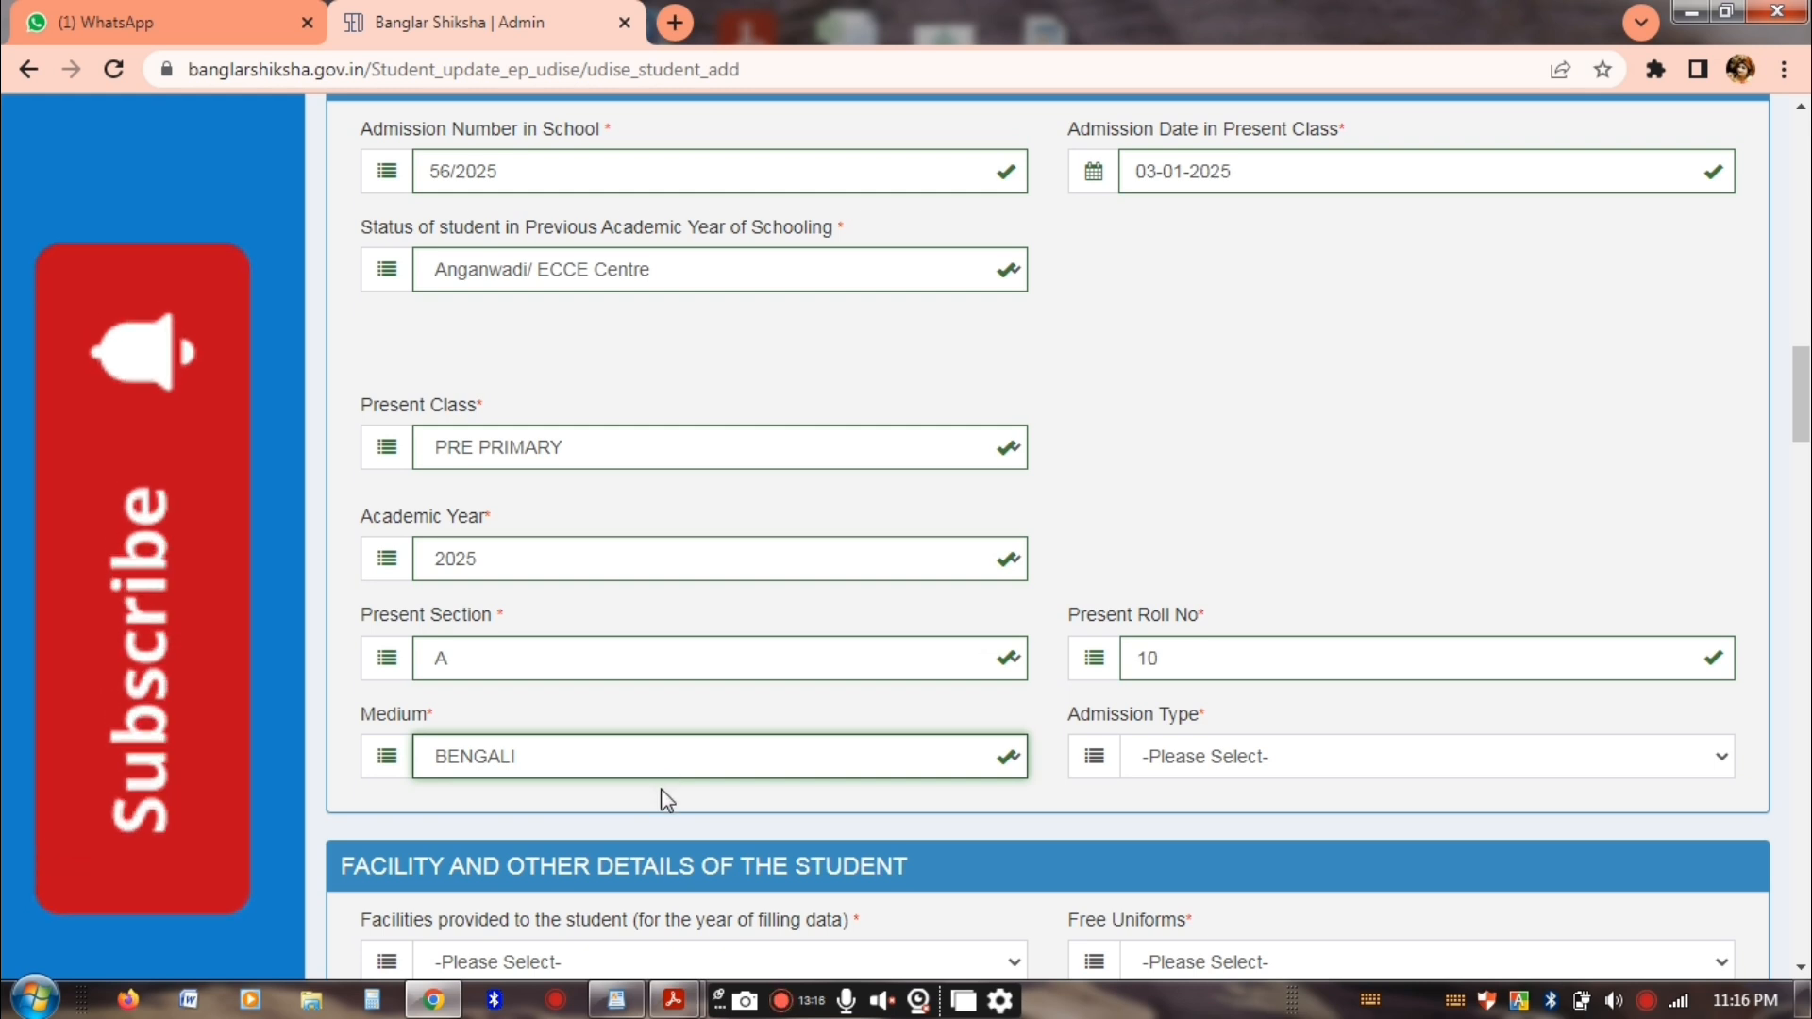
left_click(1320, 757)
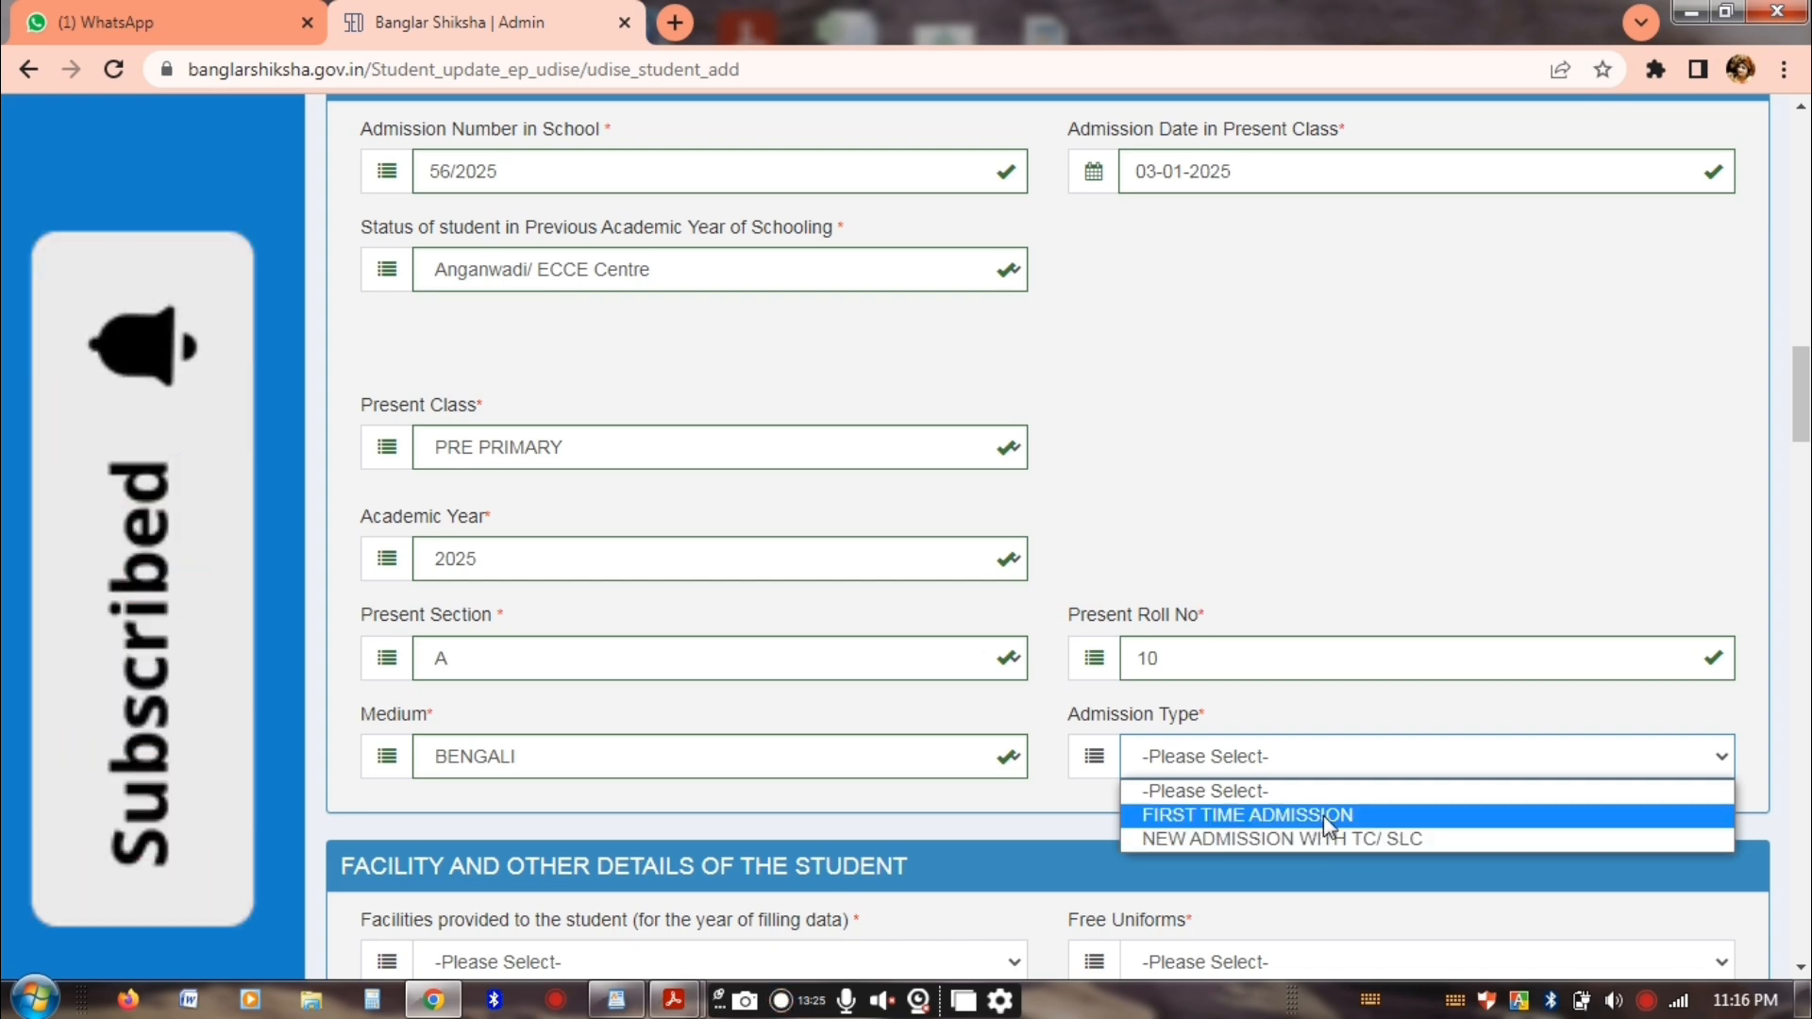
left_click(1331, 818)
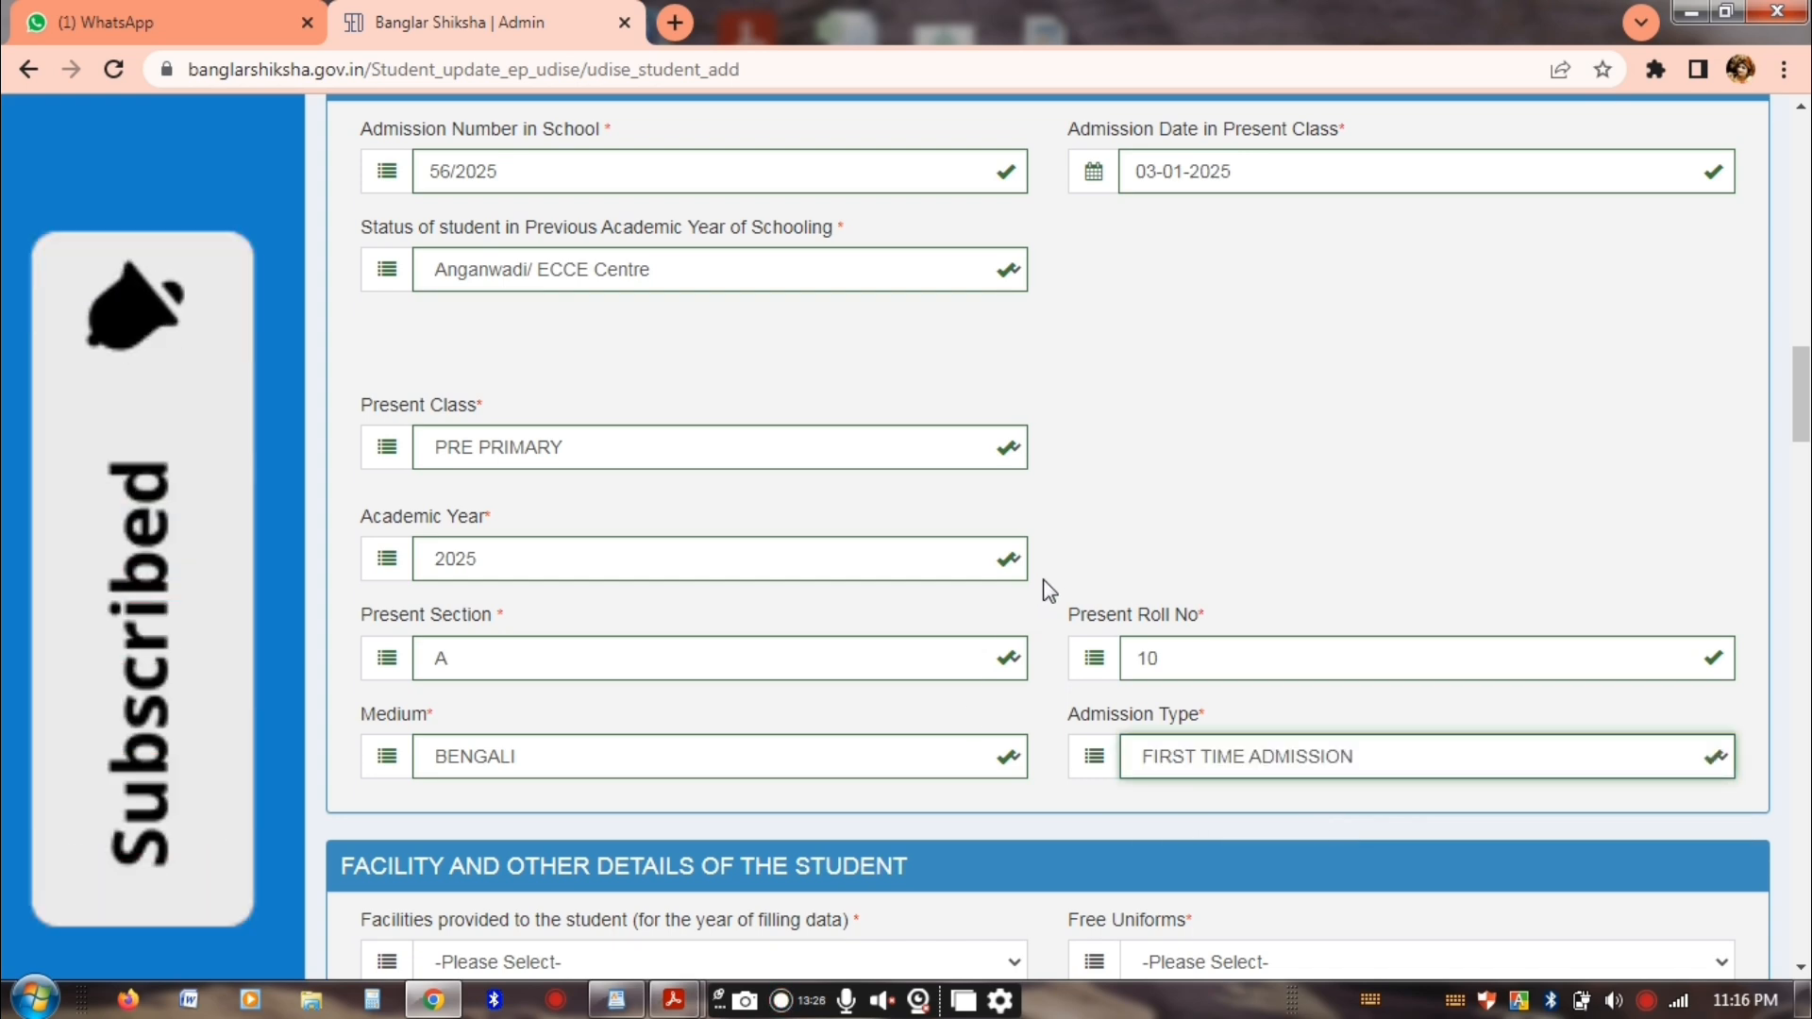
In the facility details, answer YES for facilities provided to the student and YES for free uniforms
scroll(1046, 590, "down", 2)
scroll(1046, 587, "down", 4)
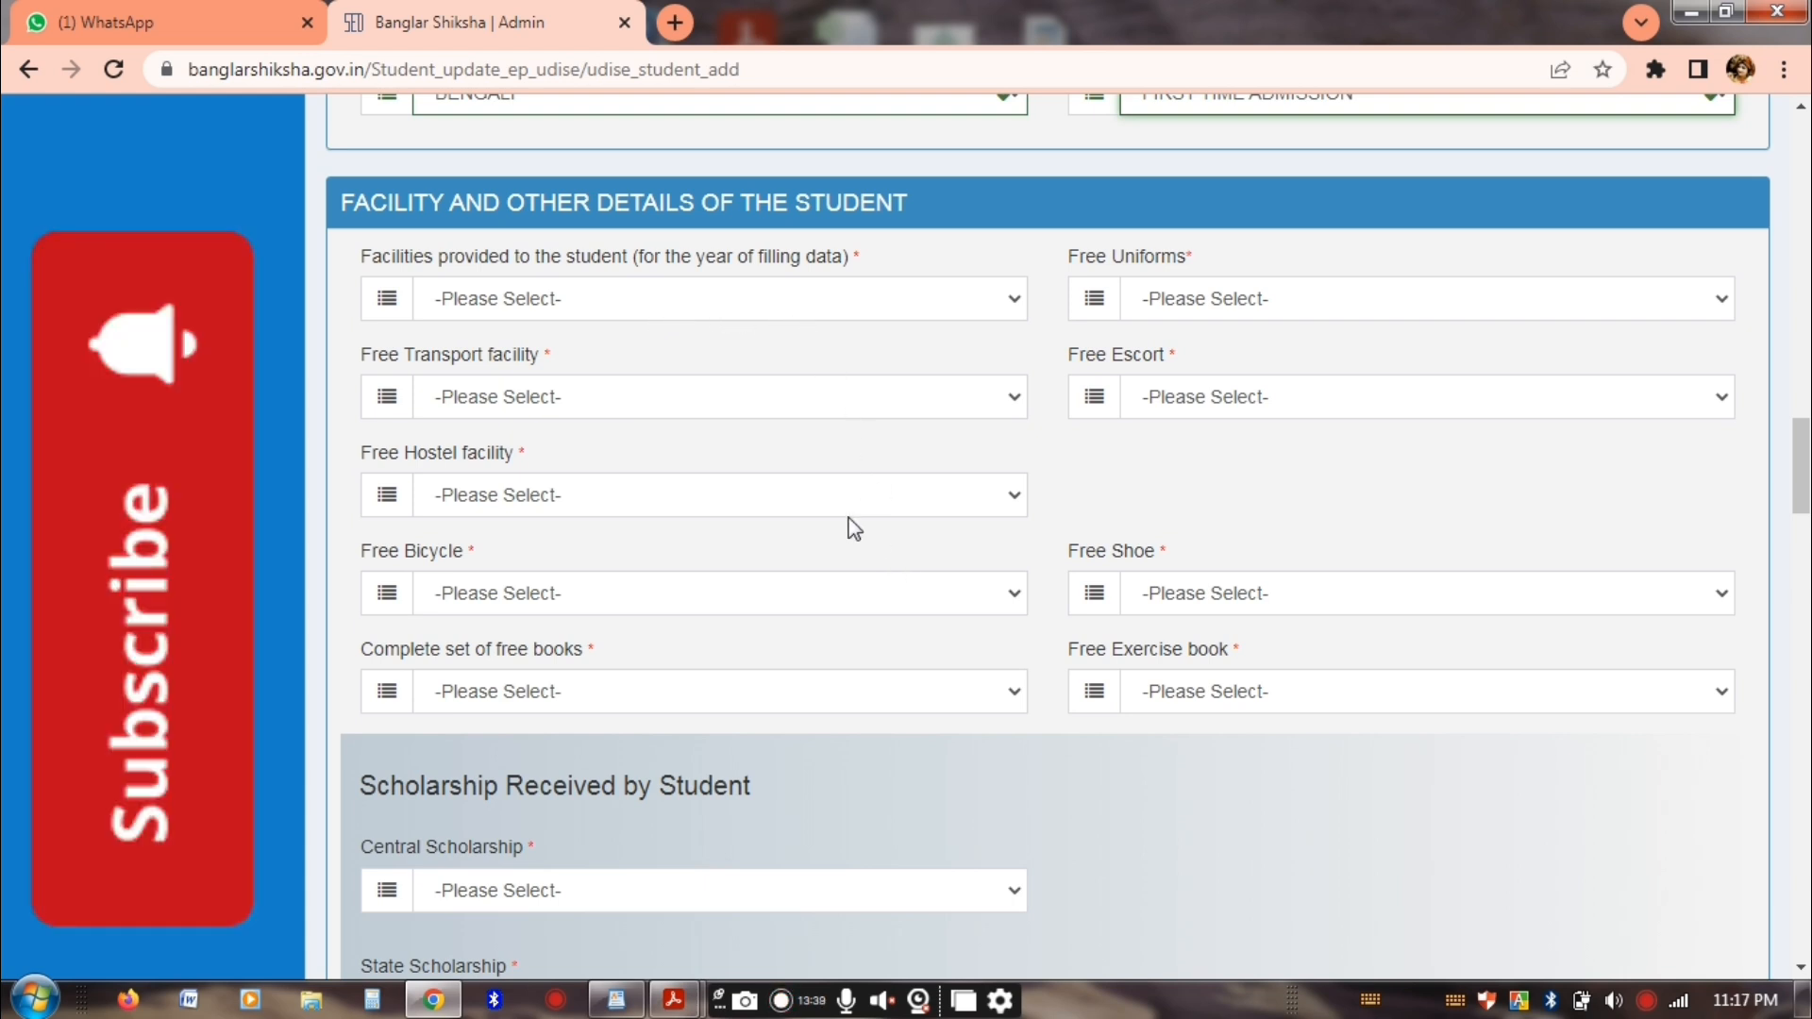
left_click(662, 300)
left_click(597, 353)
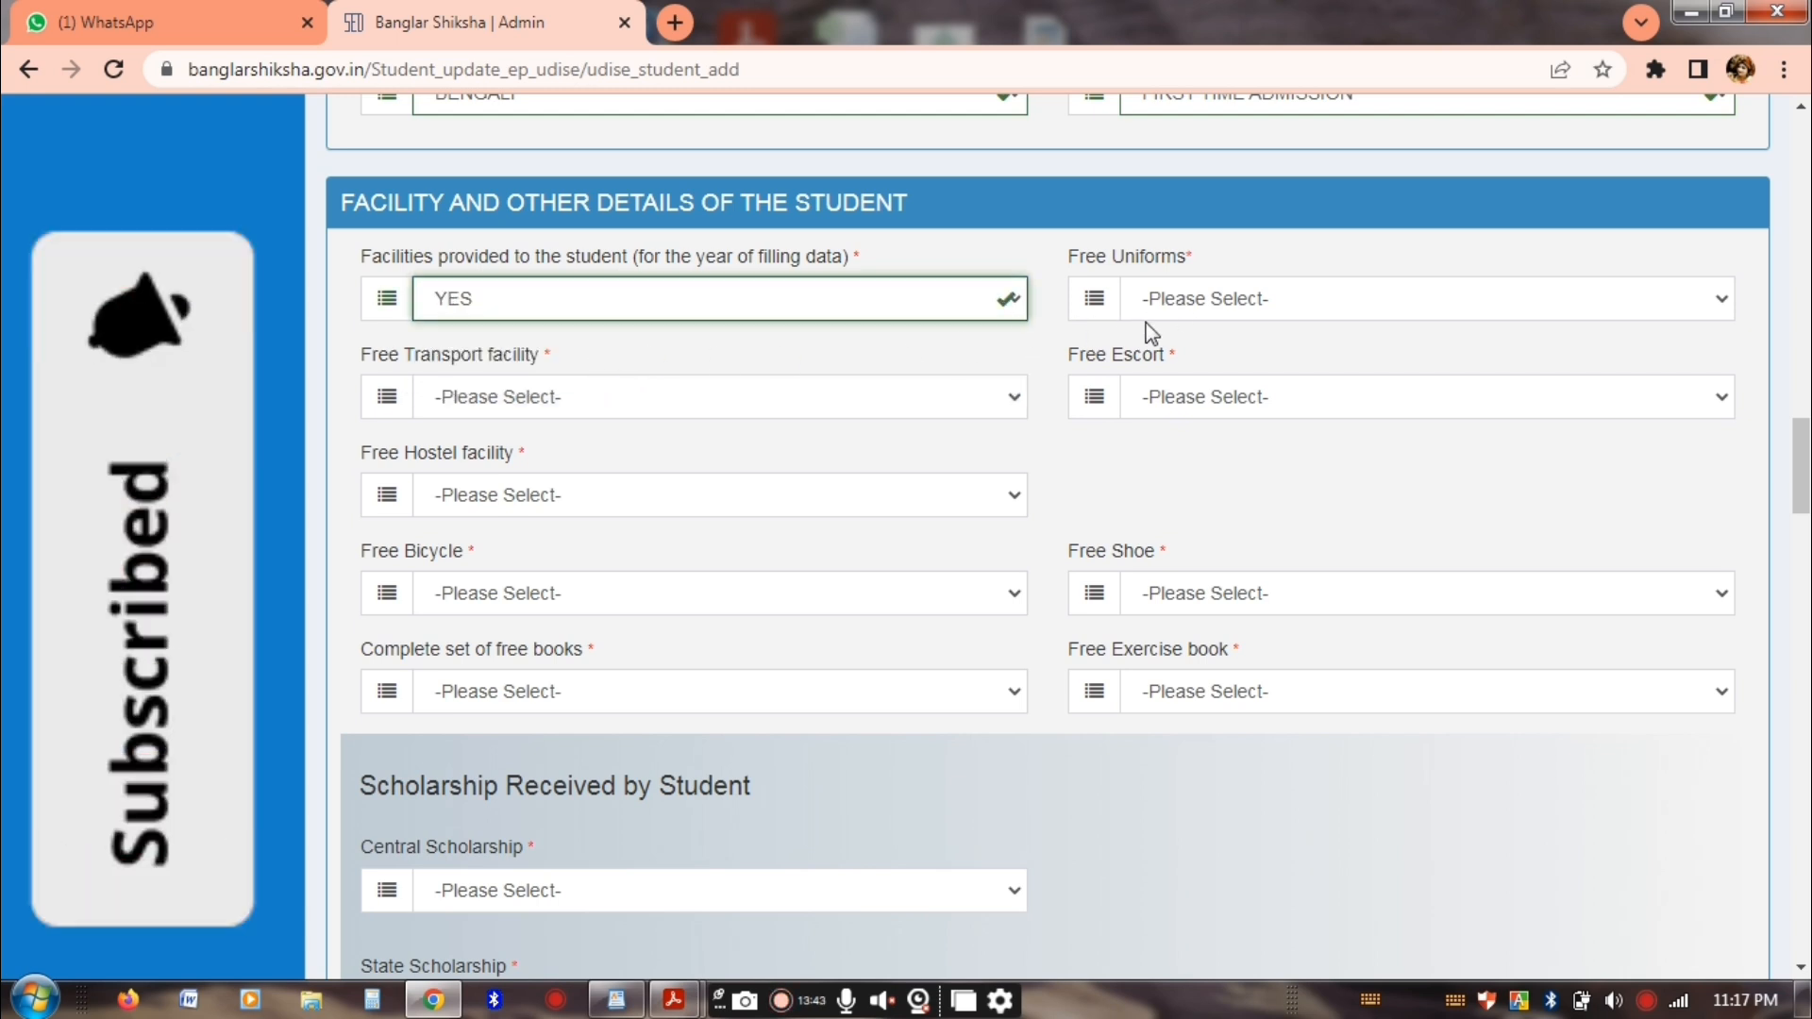
left_click(1180, 307)
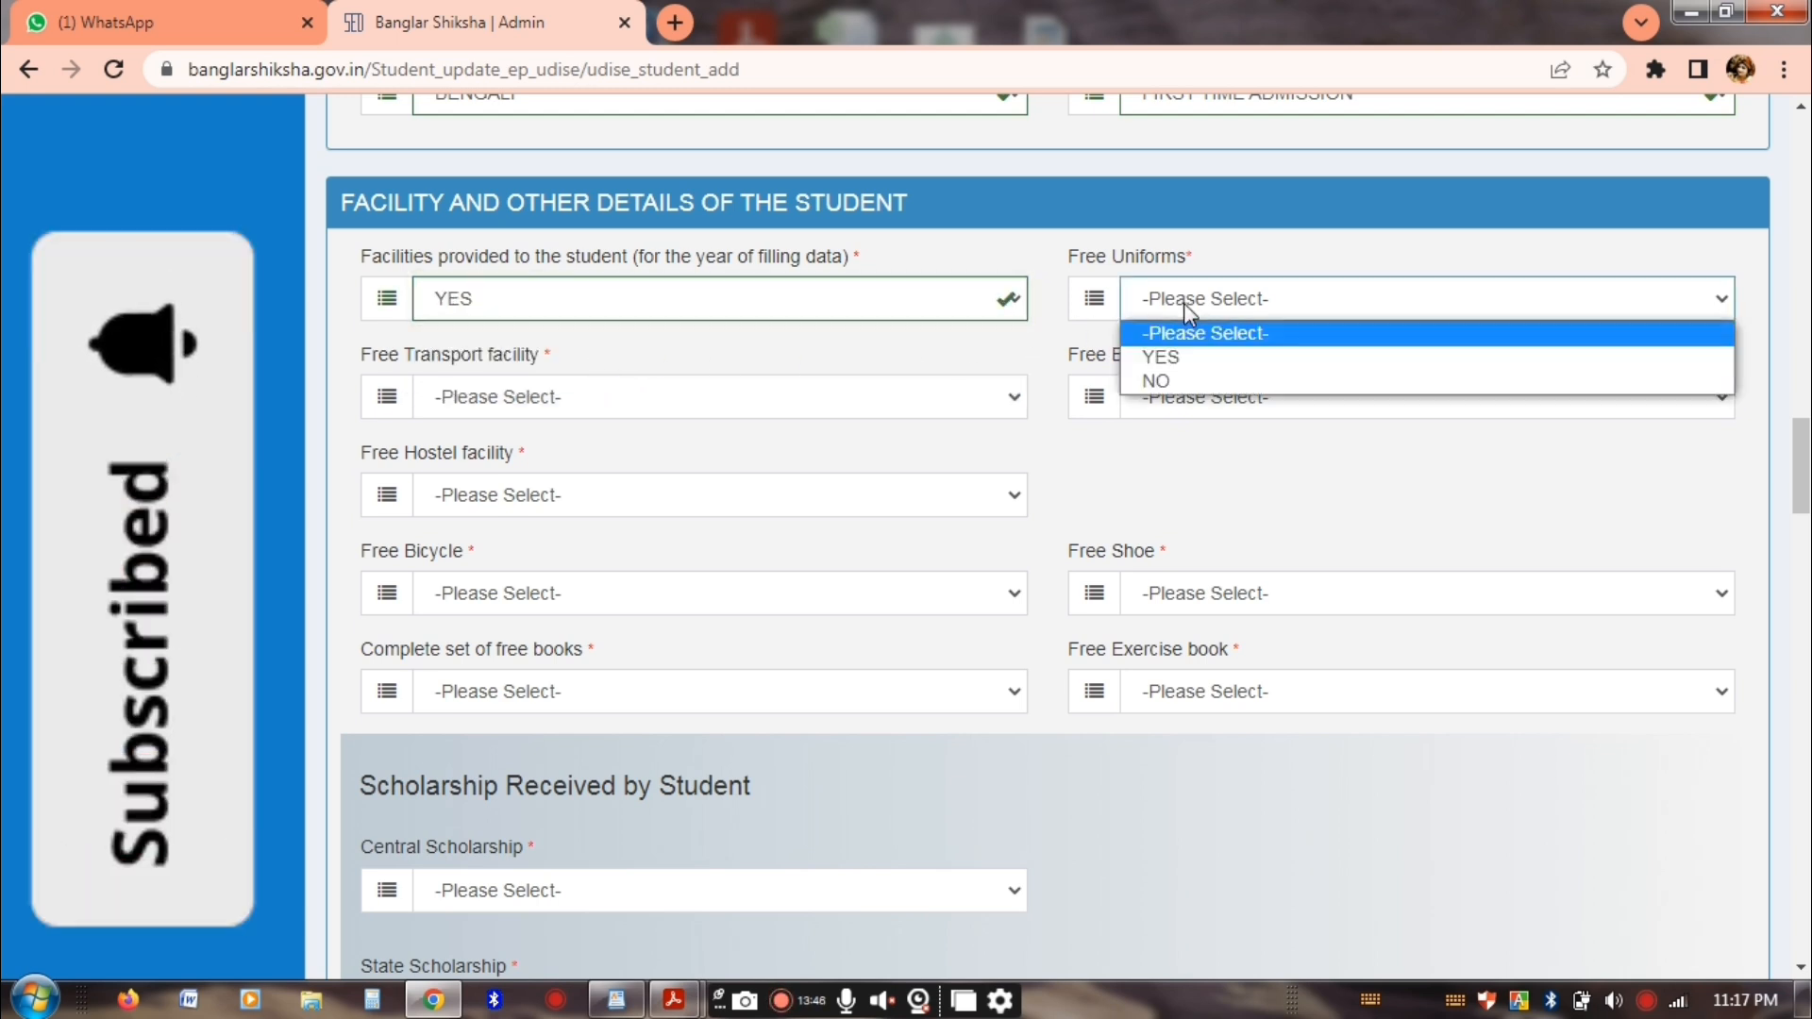
left_click(1223, 357)
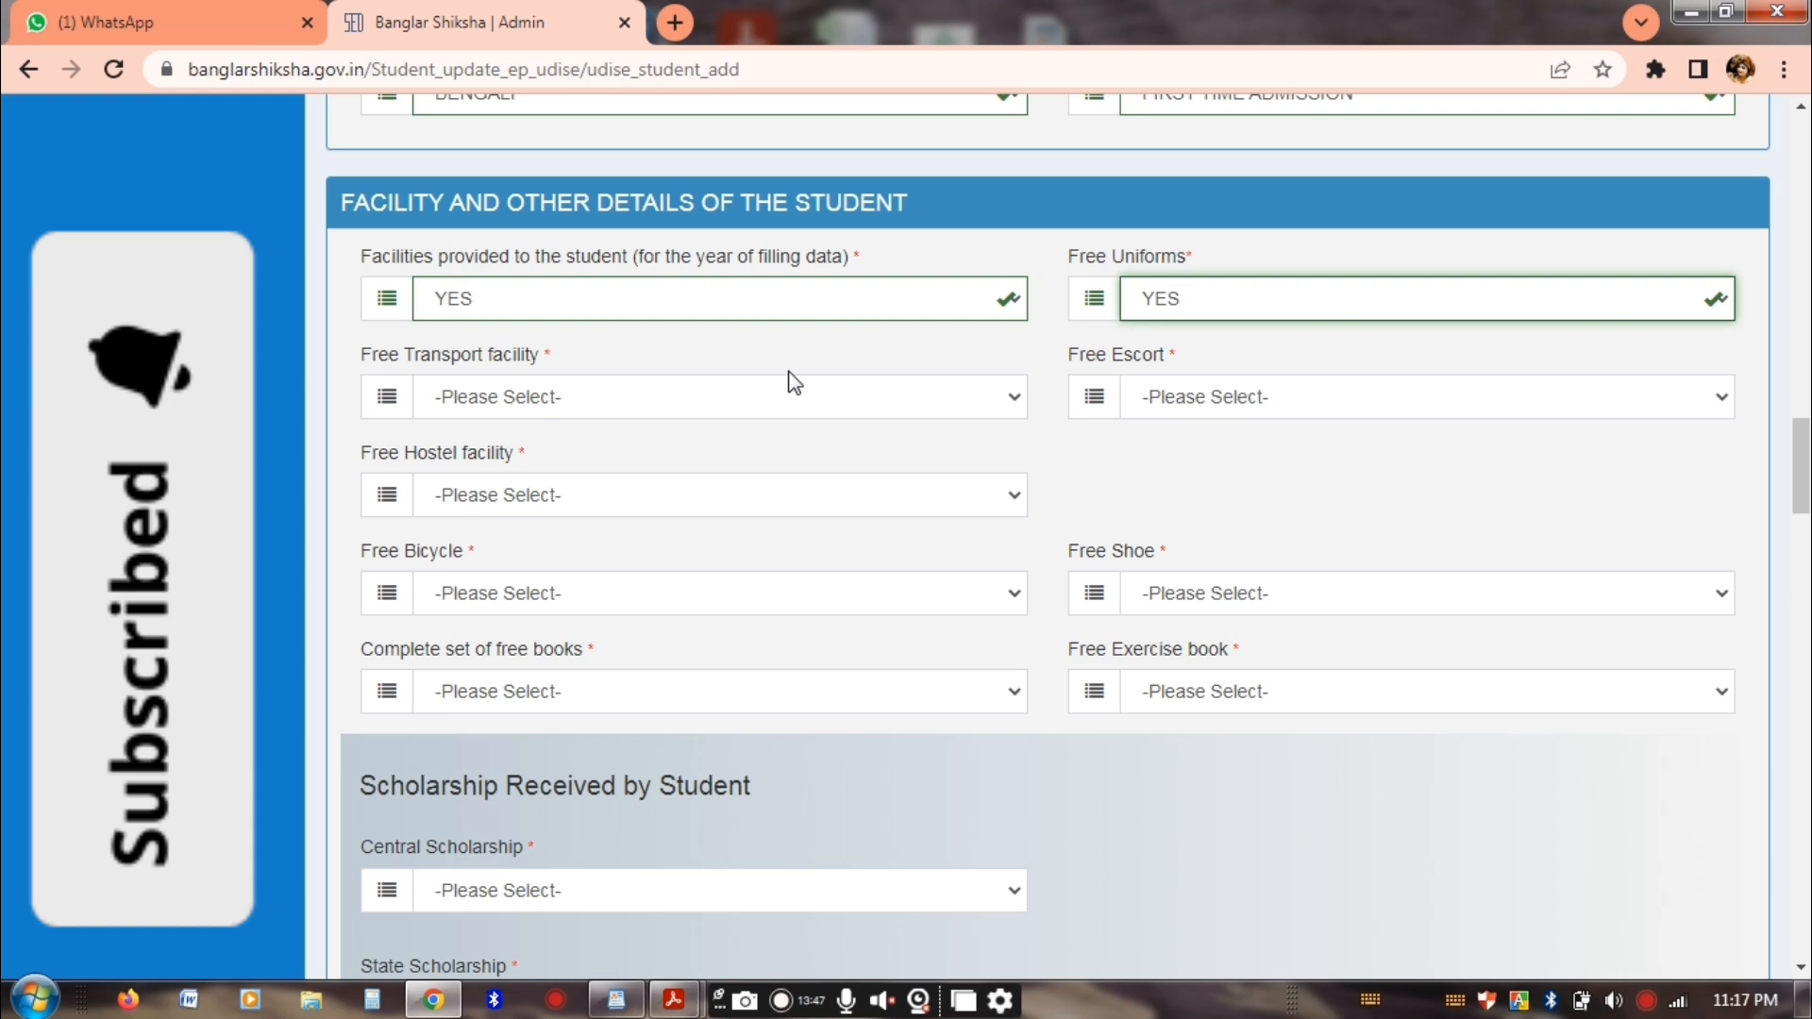
Answer NO for the free transport facility, free escort and free hostel facility
left_click(555, 406)
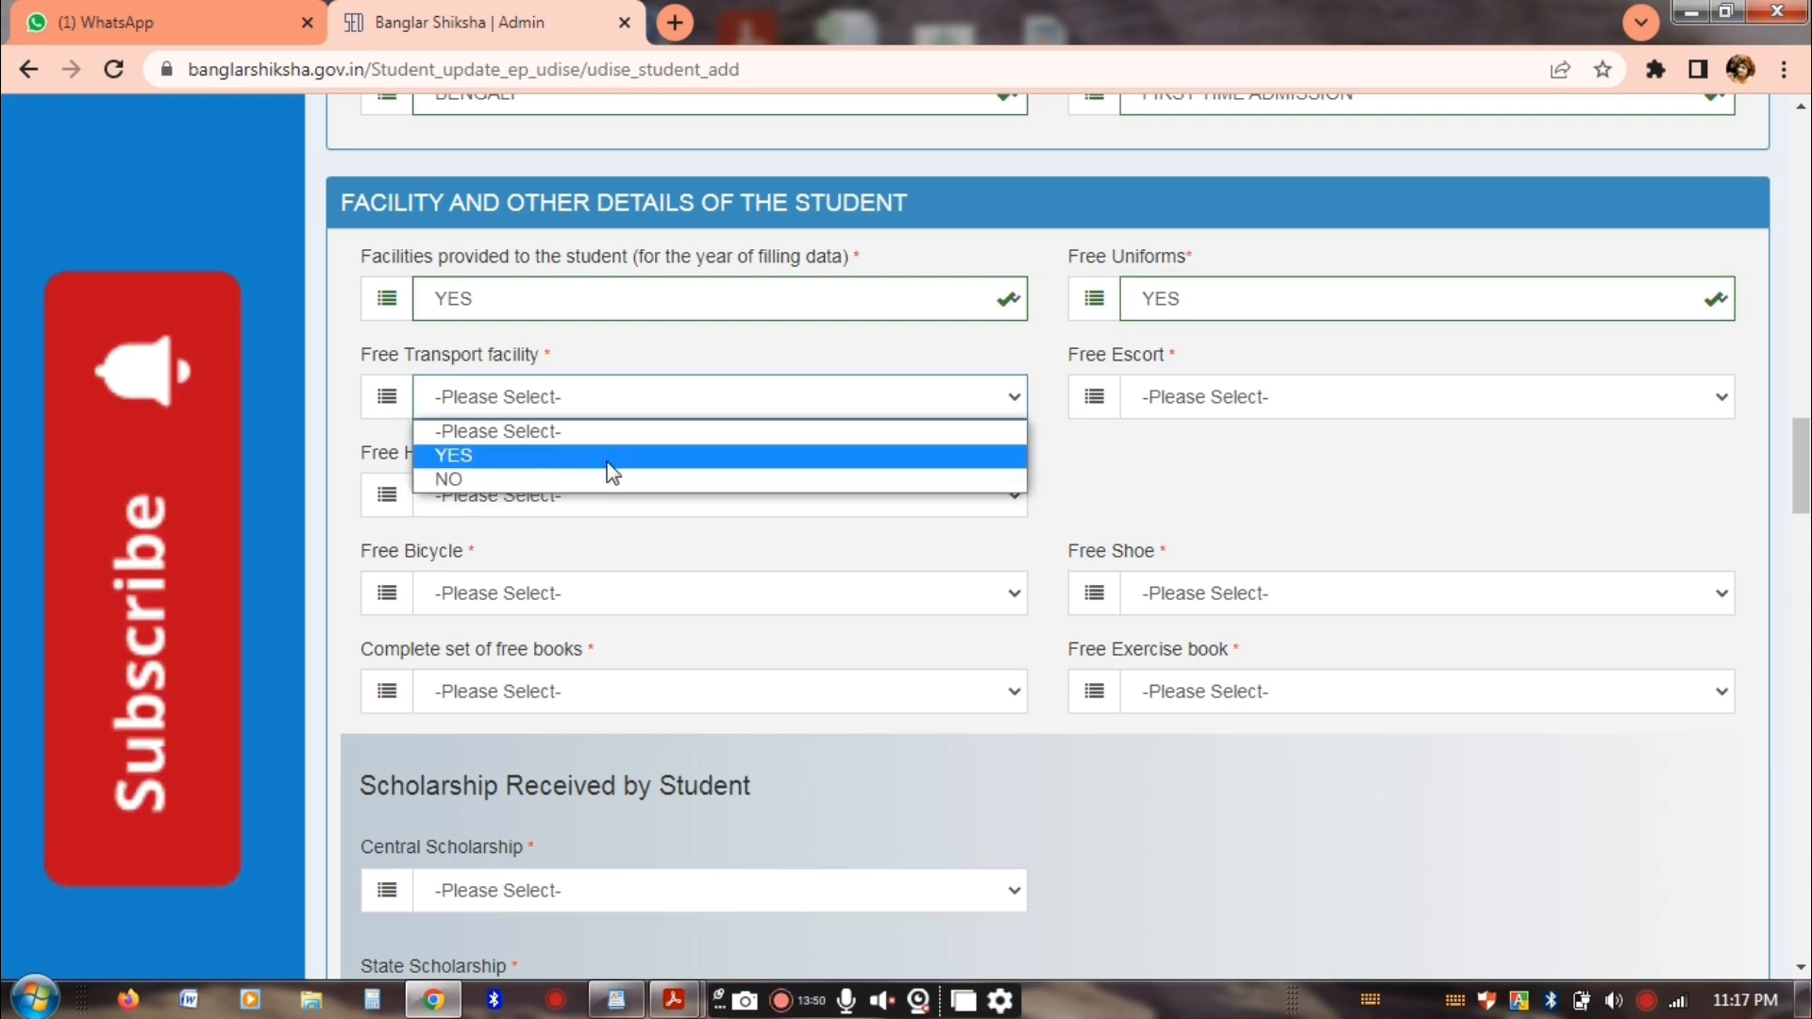
left_click(641, 483)
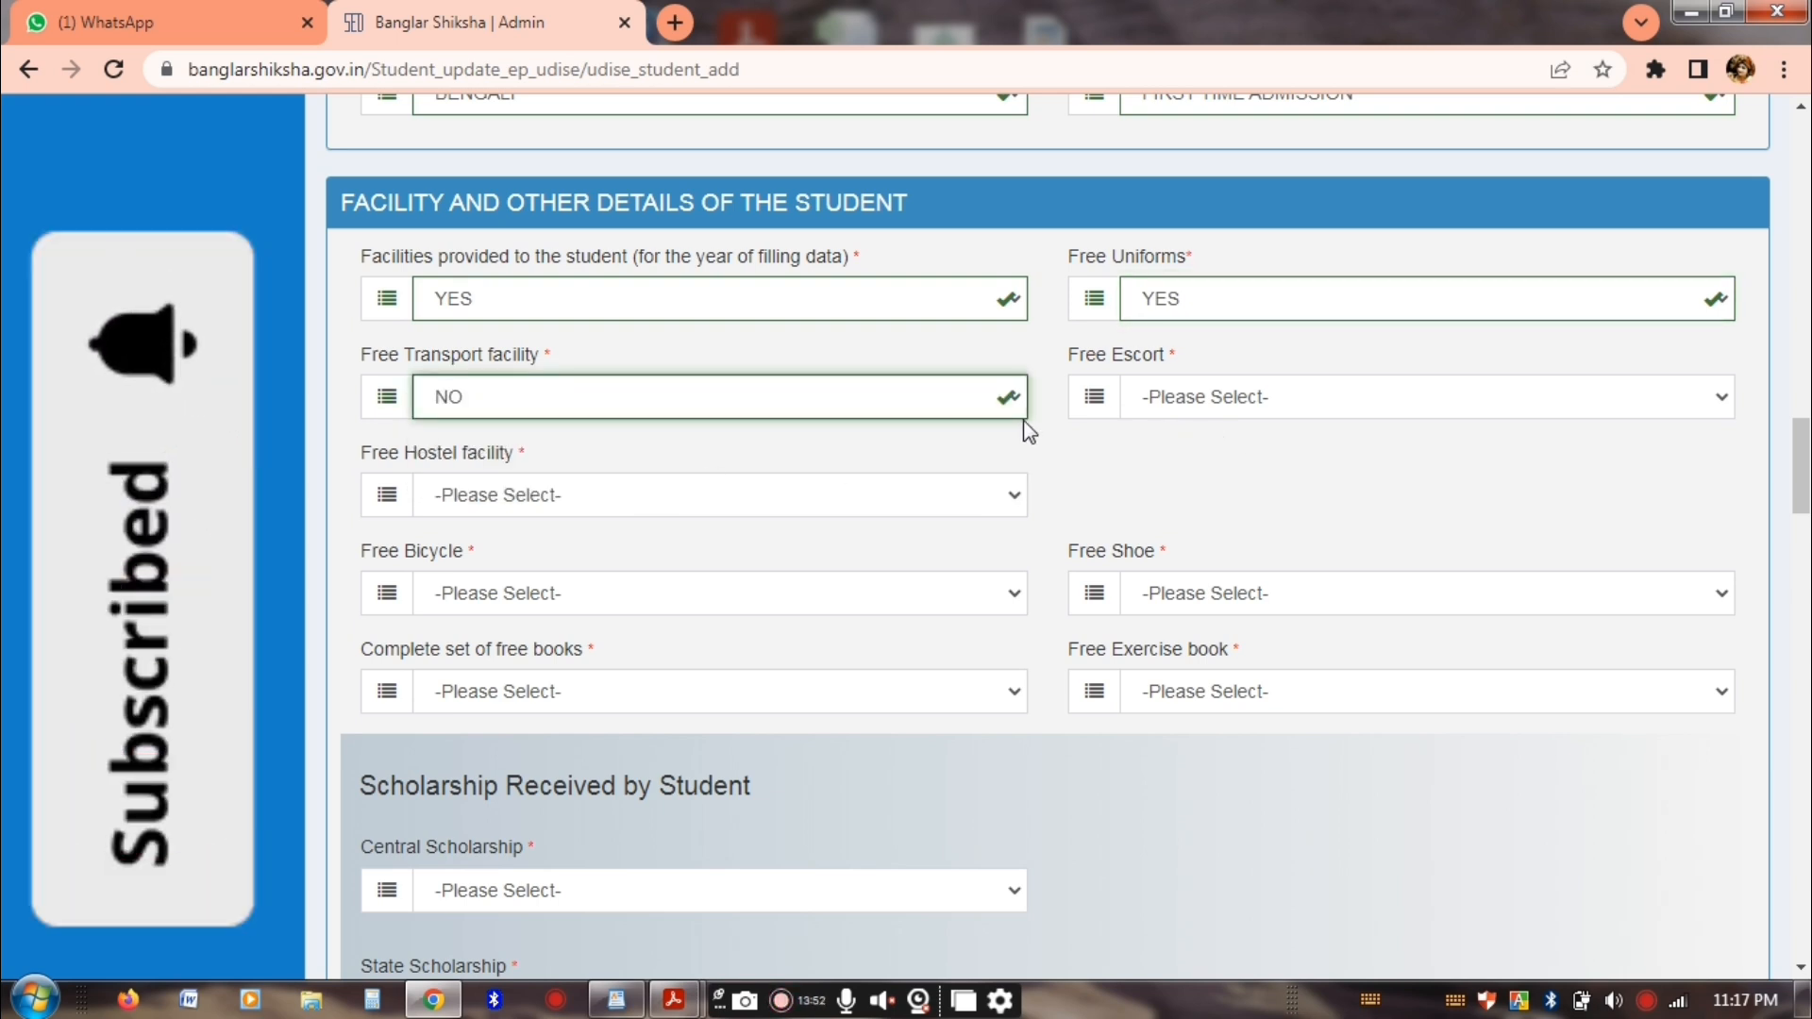
left_click(1225, 396)
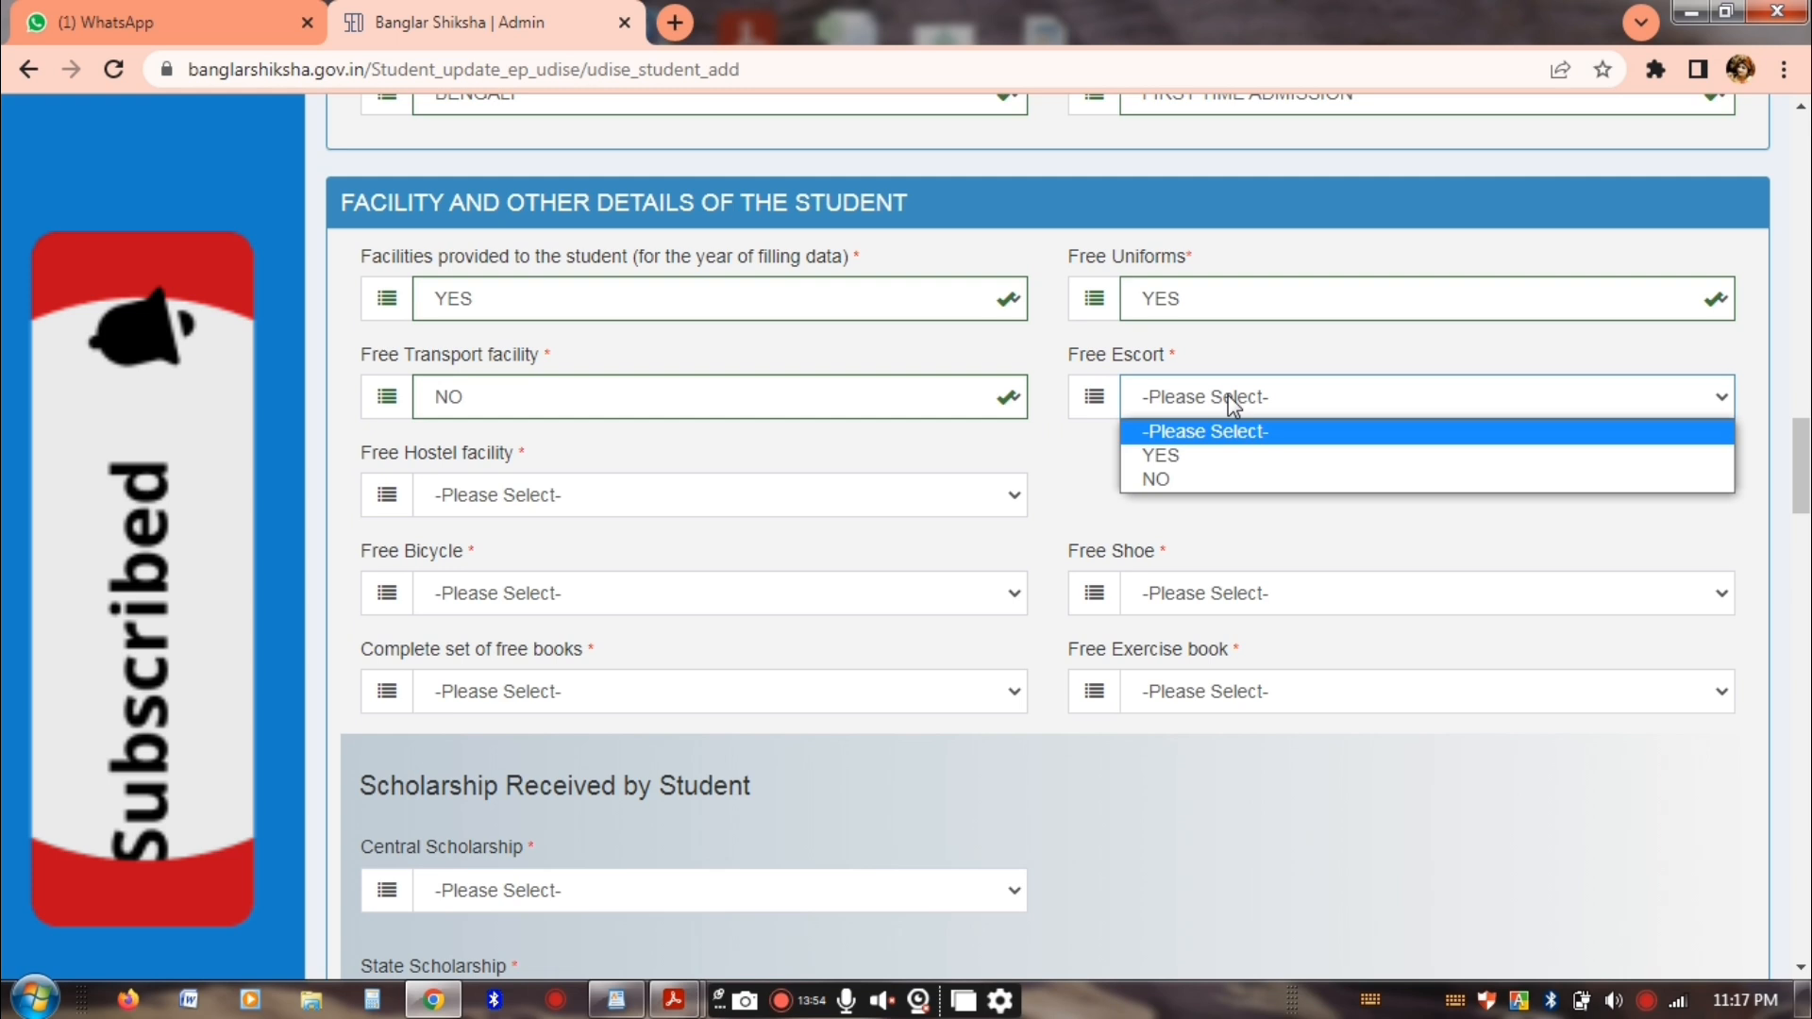
left_click(1267, 478)
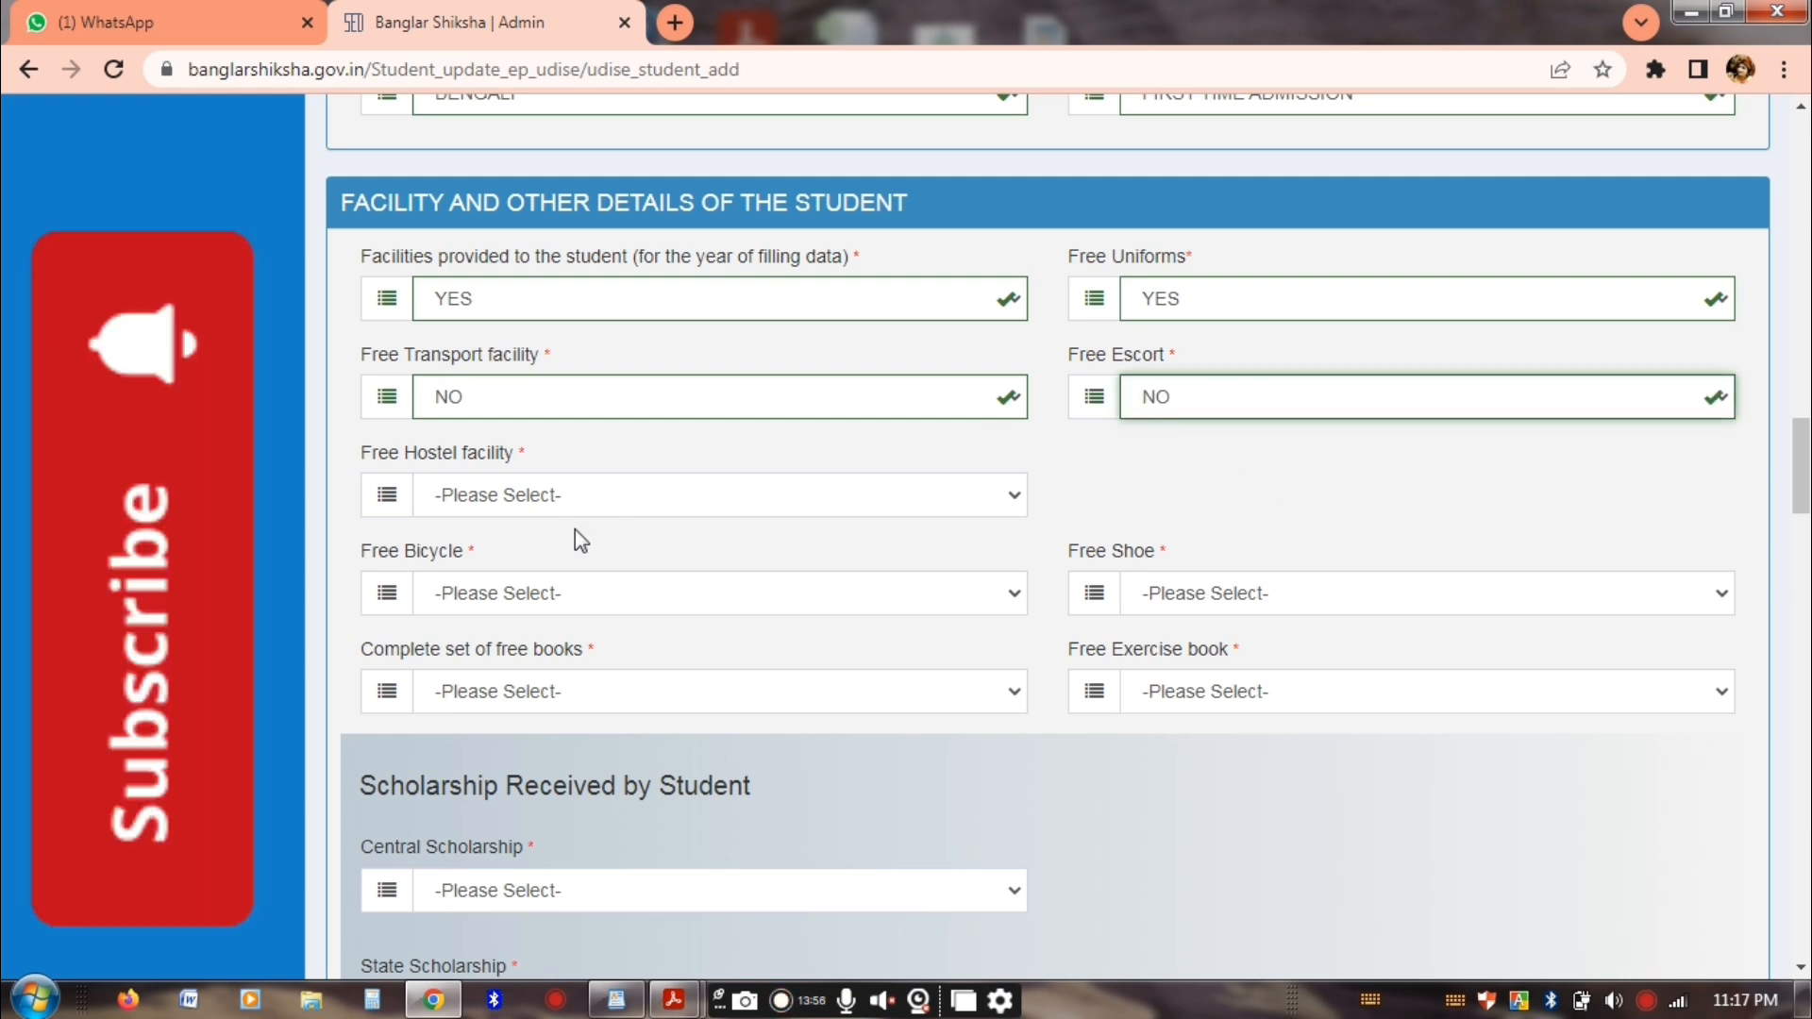
left_click(585, 501)
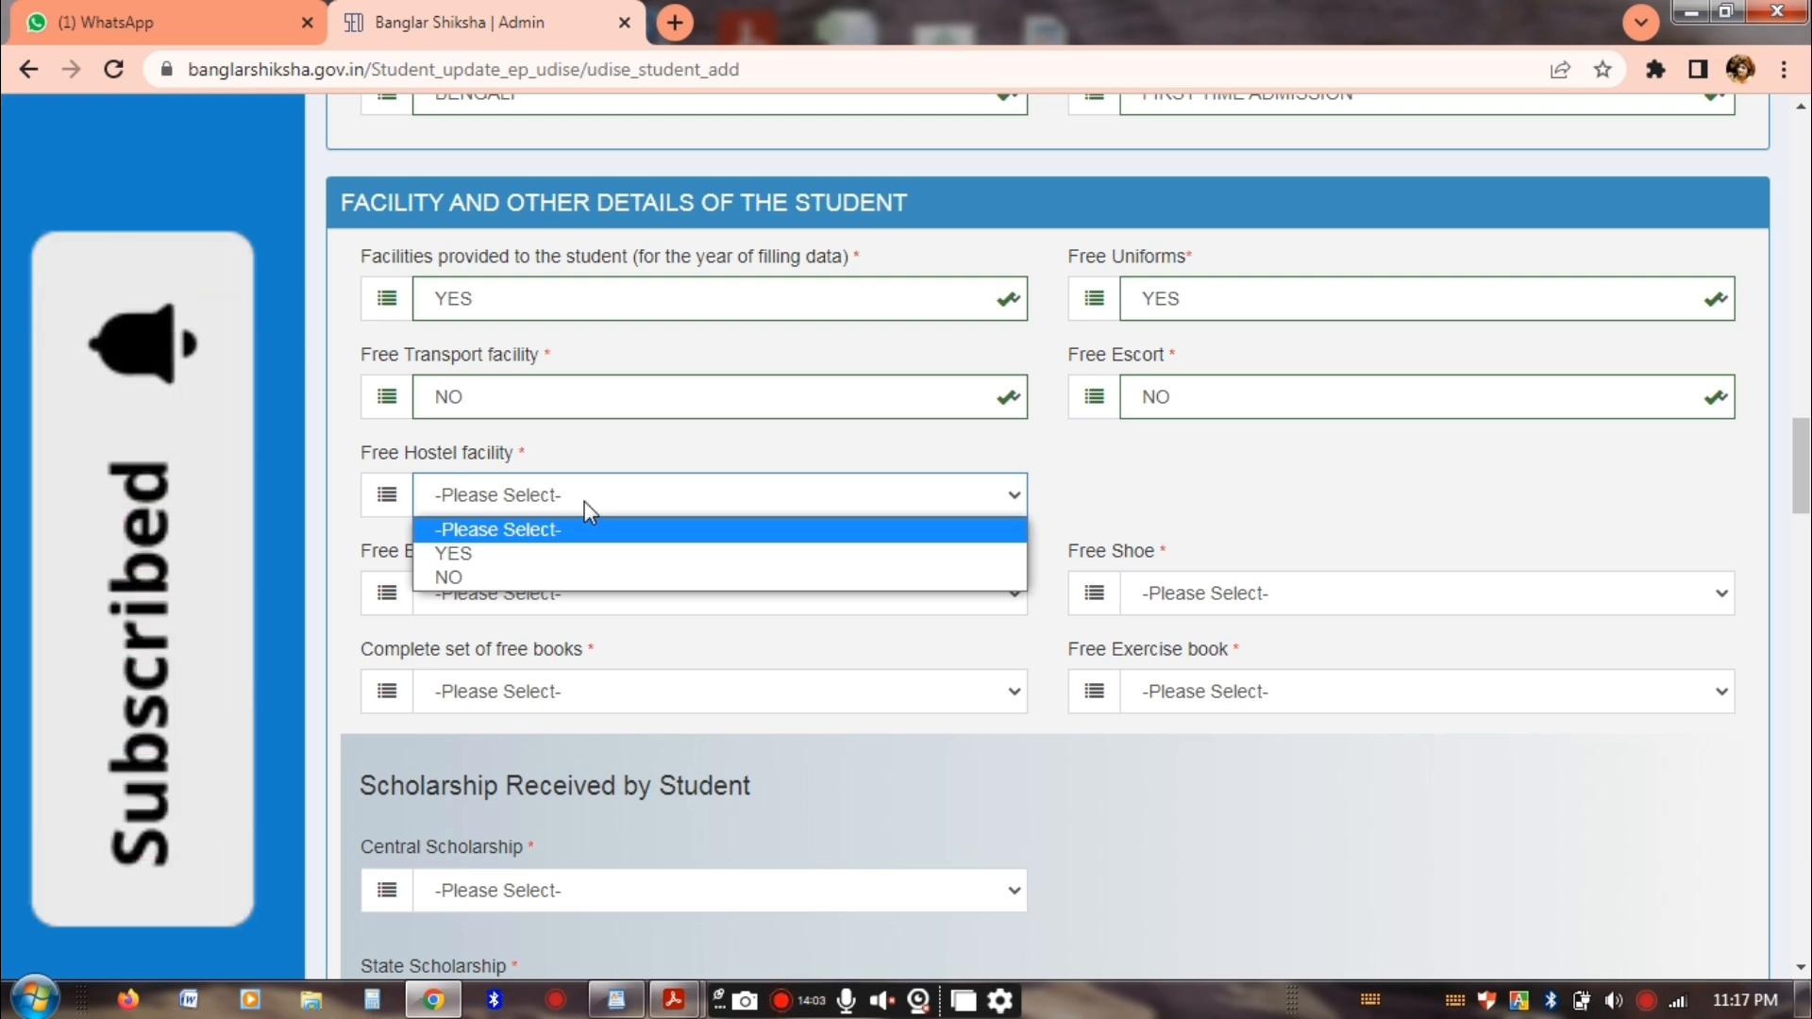
left_click(604, 579)
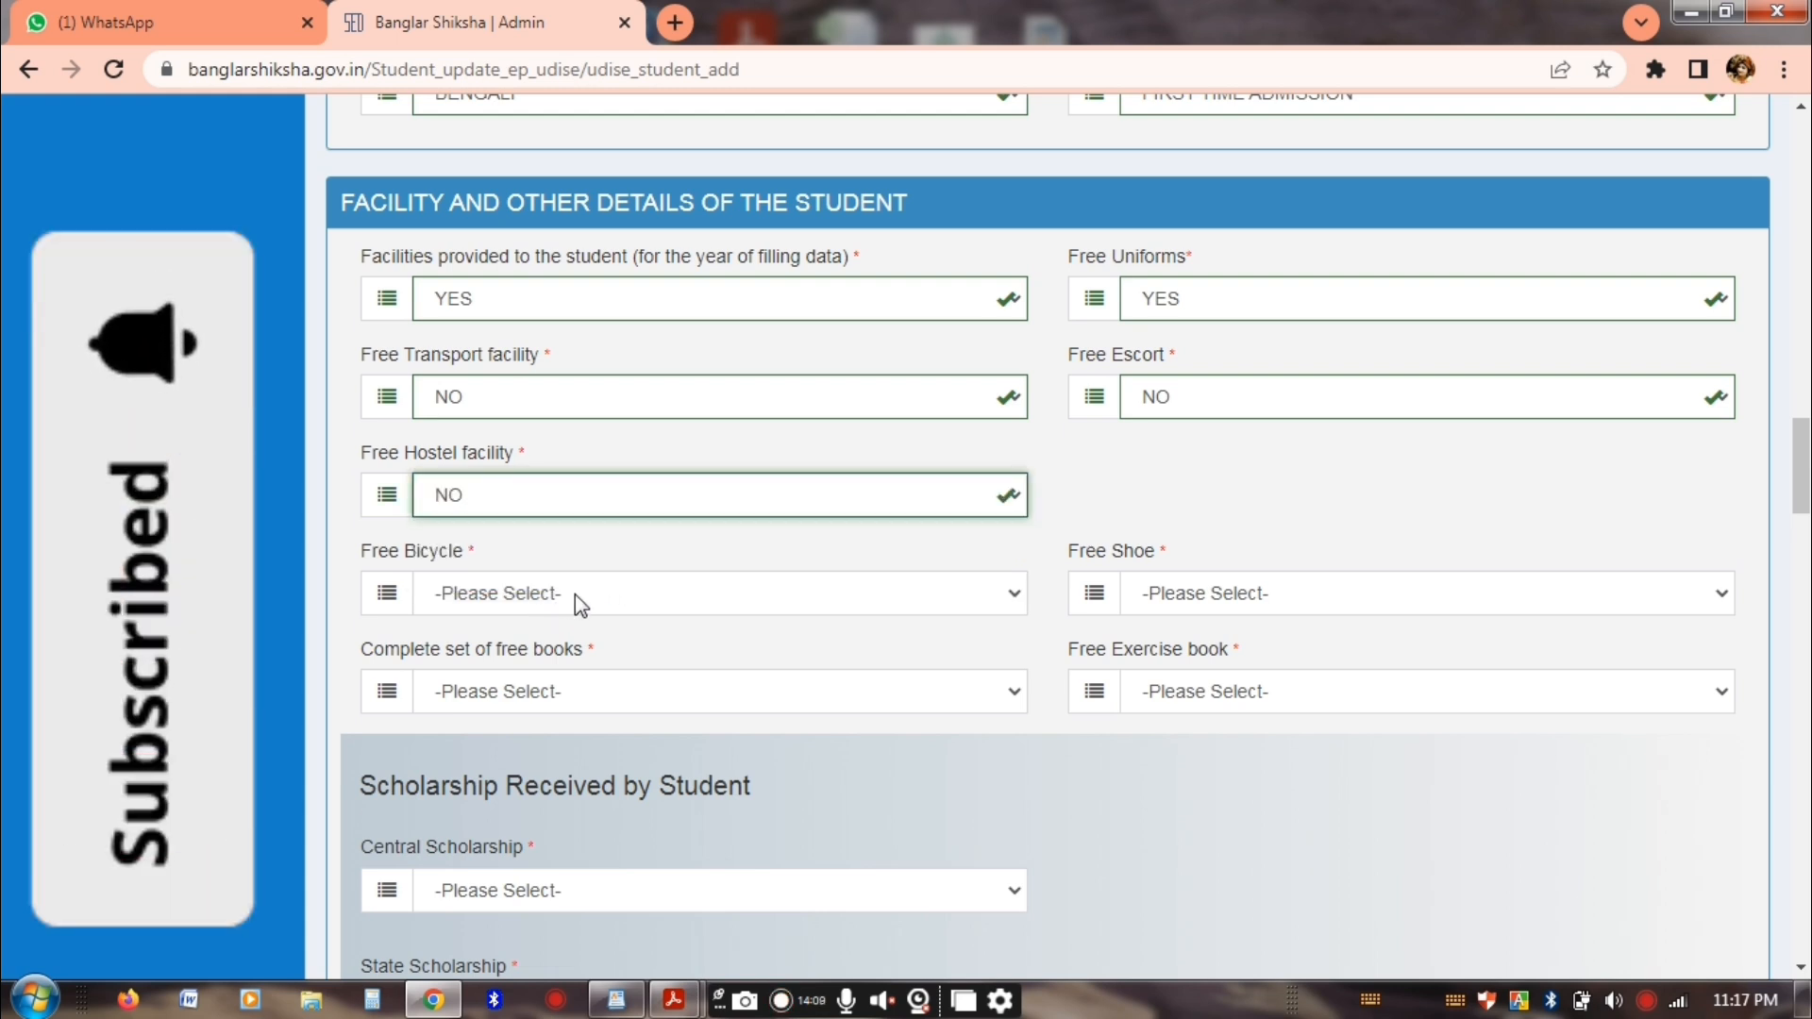
Answer NO for both the free bicycle and the free shoe in the facility details
left_click(576, 593)
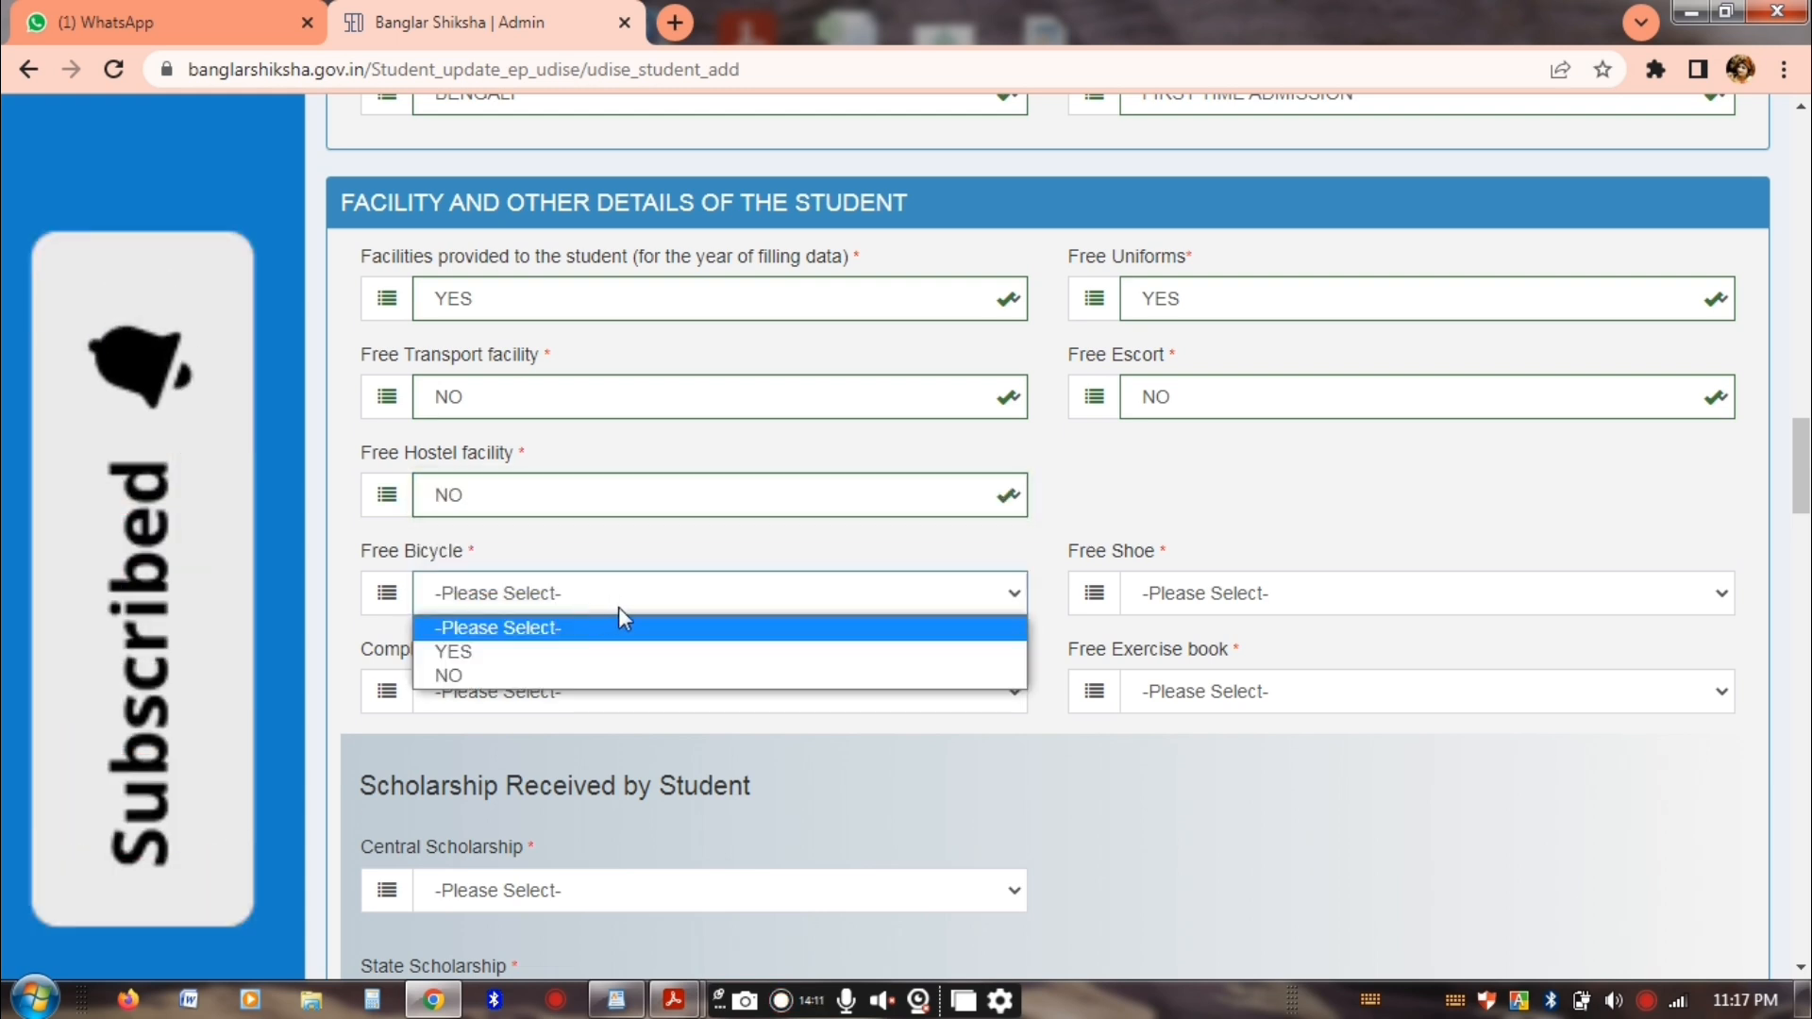
left_click(947, 675)
left_click(1236, 609)
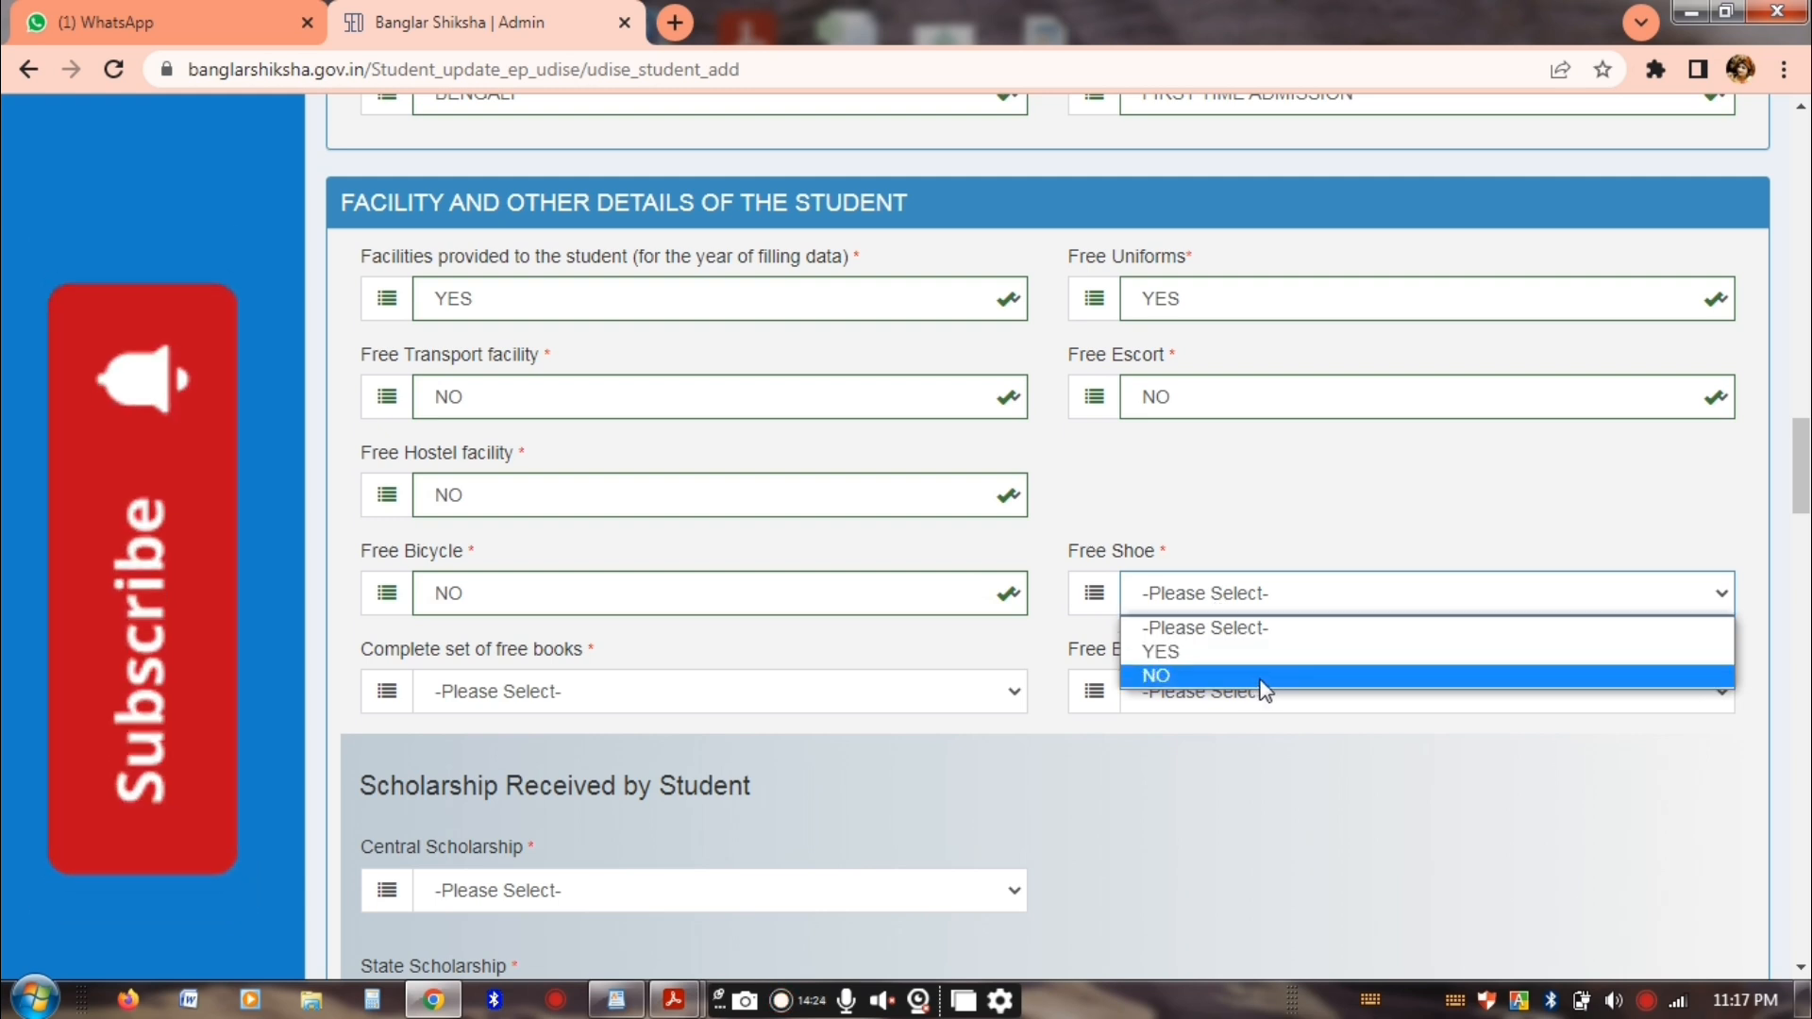
left_click(1263, 676)
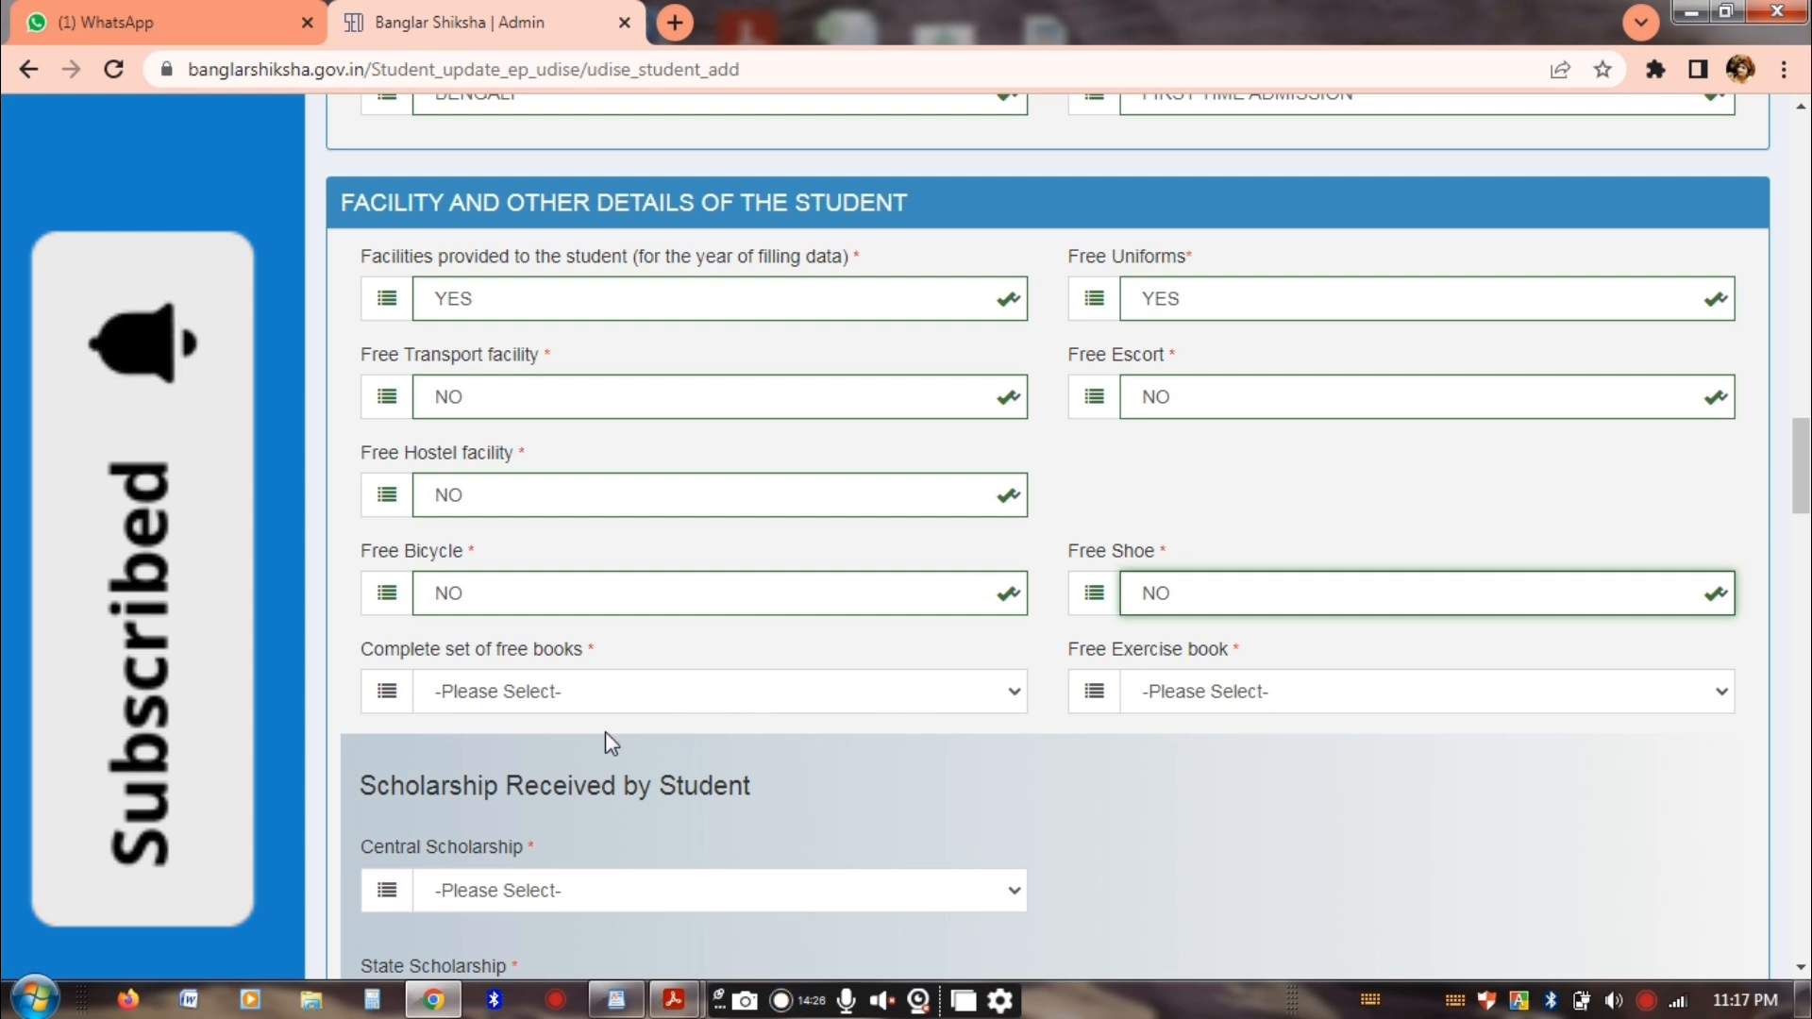
Answer YES for the complete set of free books and NO for the free exercise book
left_click(587, 695)
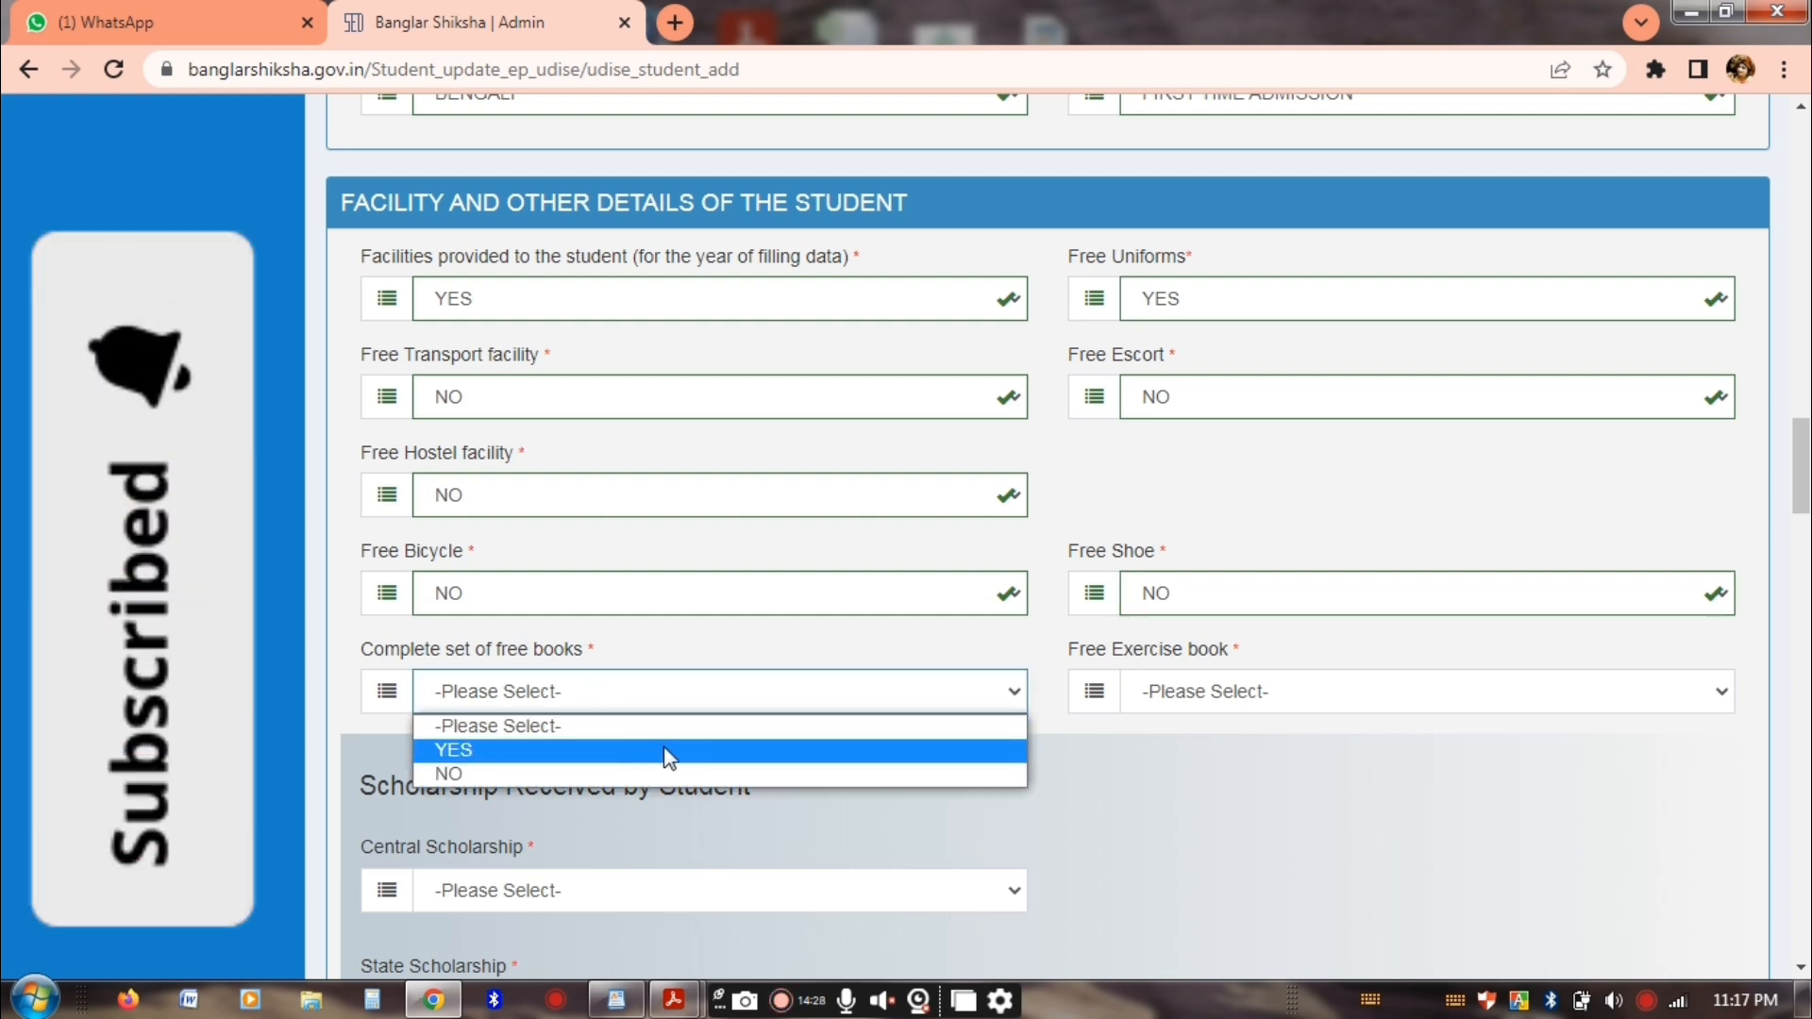
left_click(667, 752)
left_click(1267, 693)
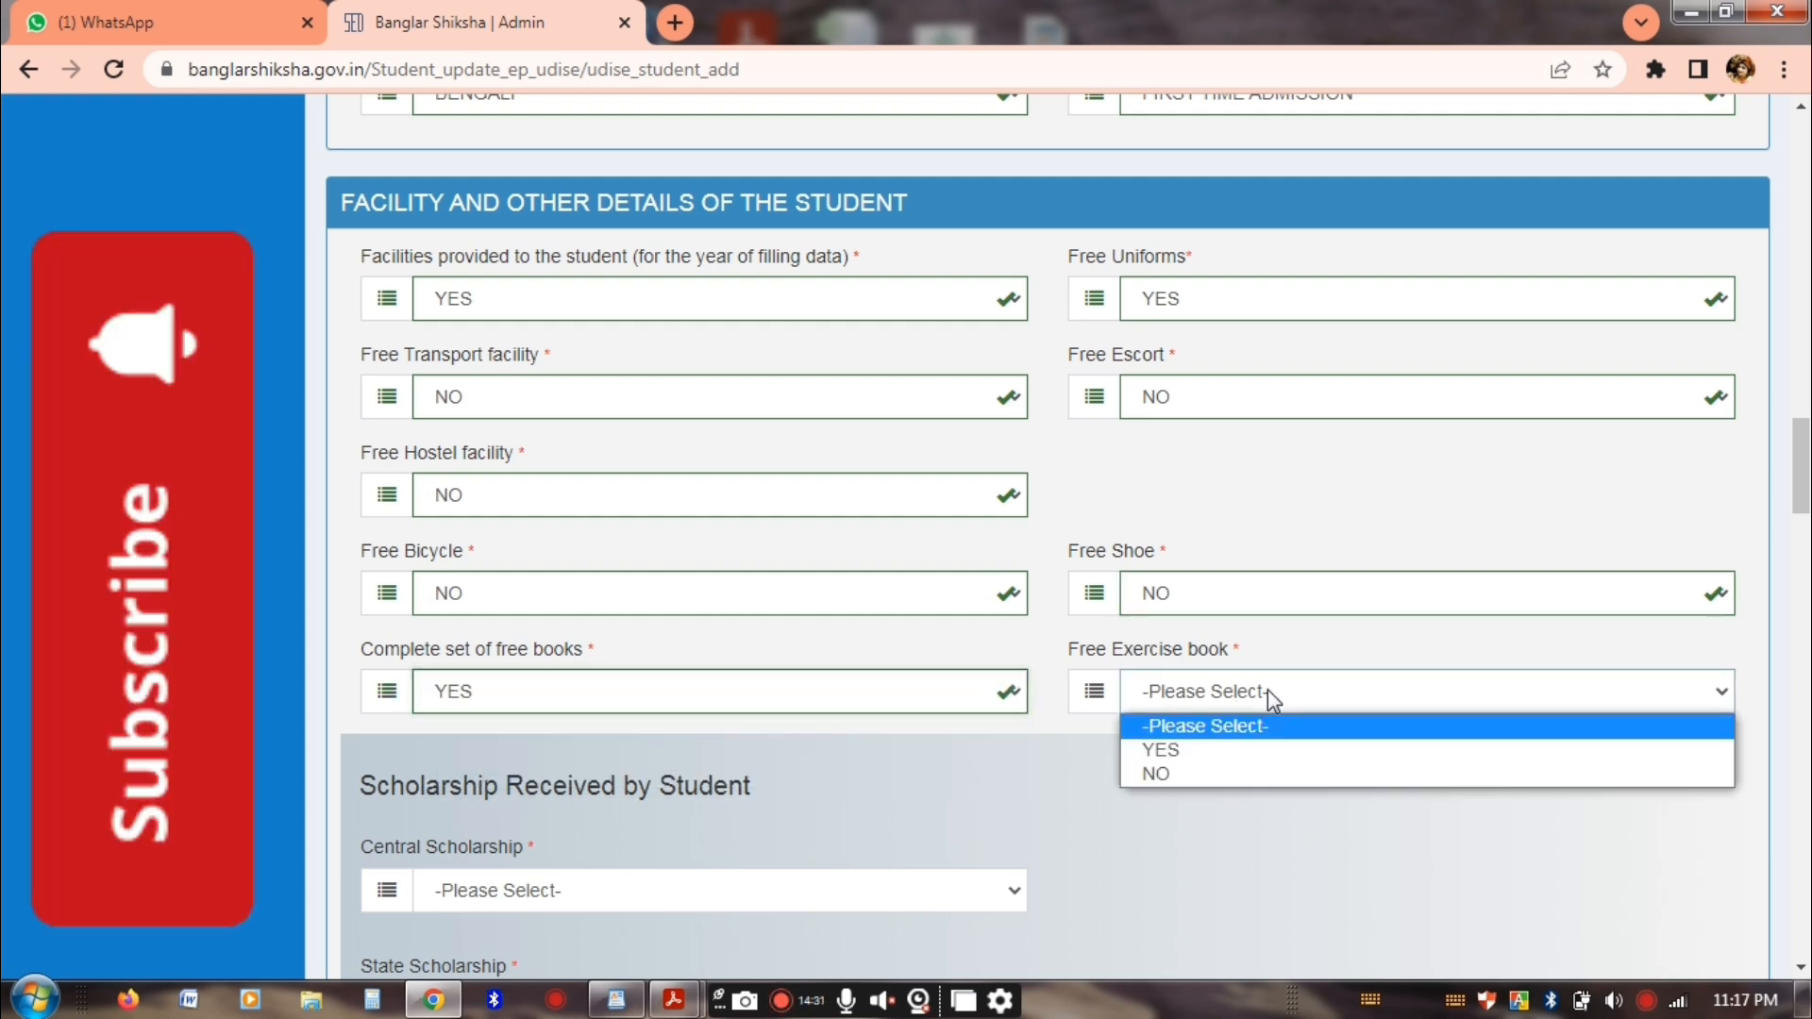
left_click(1306, 770)
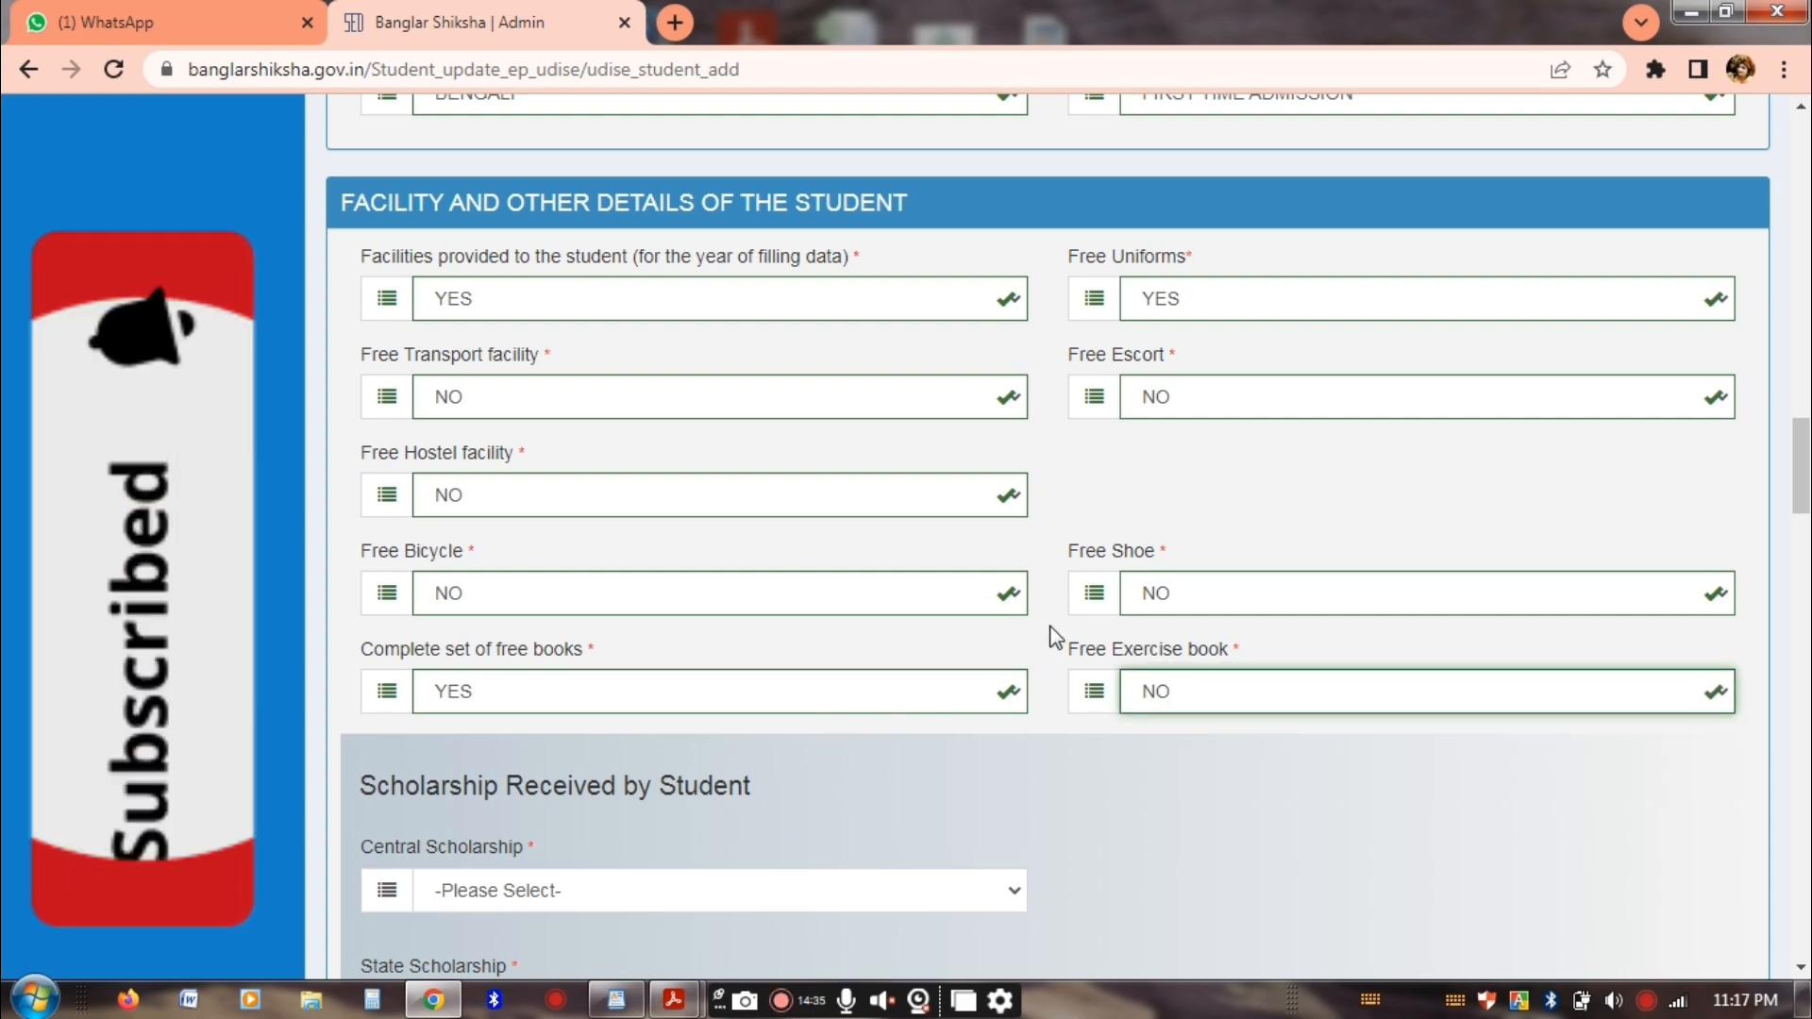
Under Central Scholarship, try YES with Other Central Scholarships as the scheme, and settle the answer on NO
scroll(1053, 637, "down", 5)
scroll(1187, 580, "down", 2)
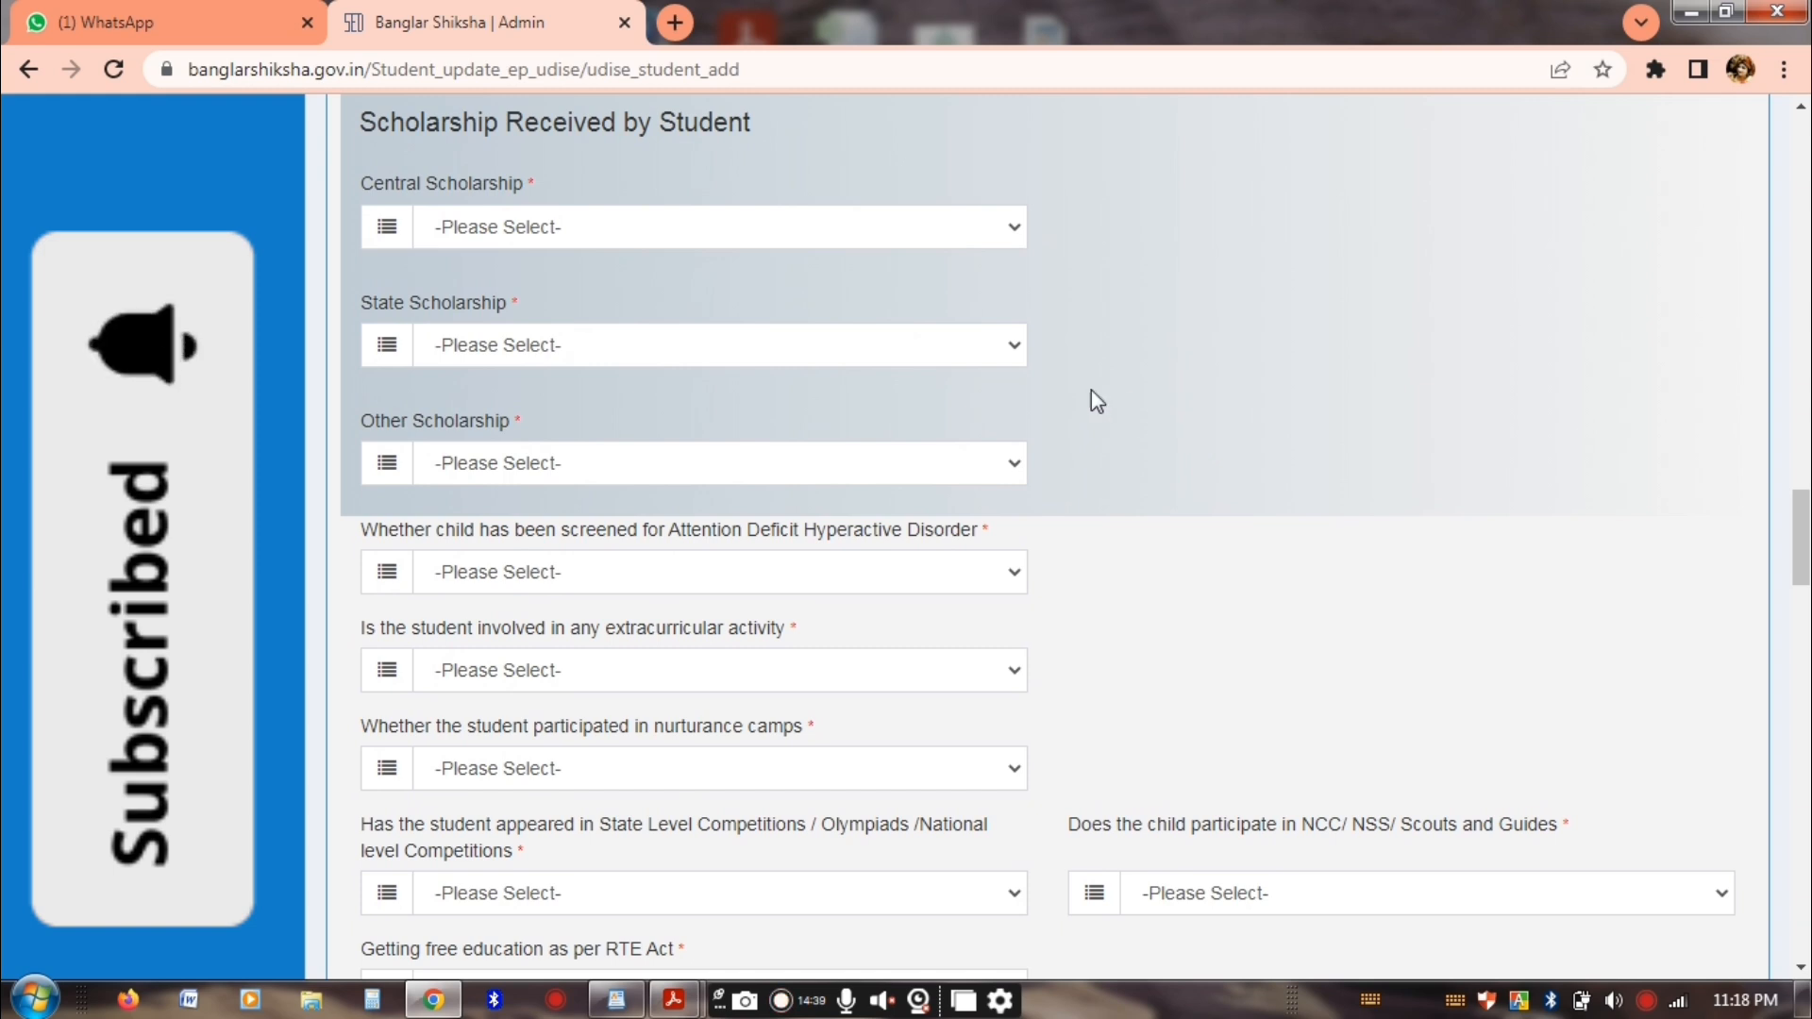
left_click(631, 244)
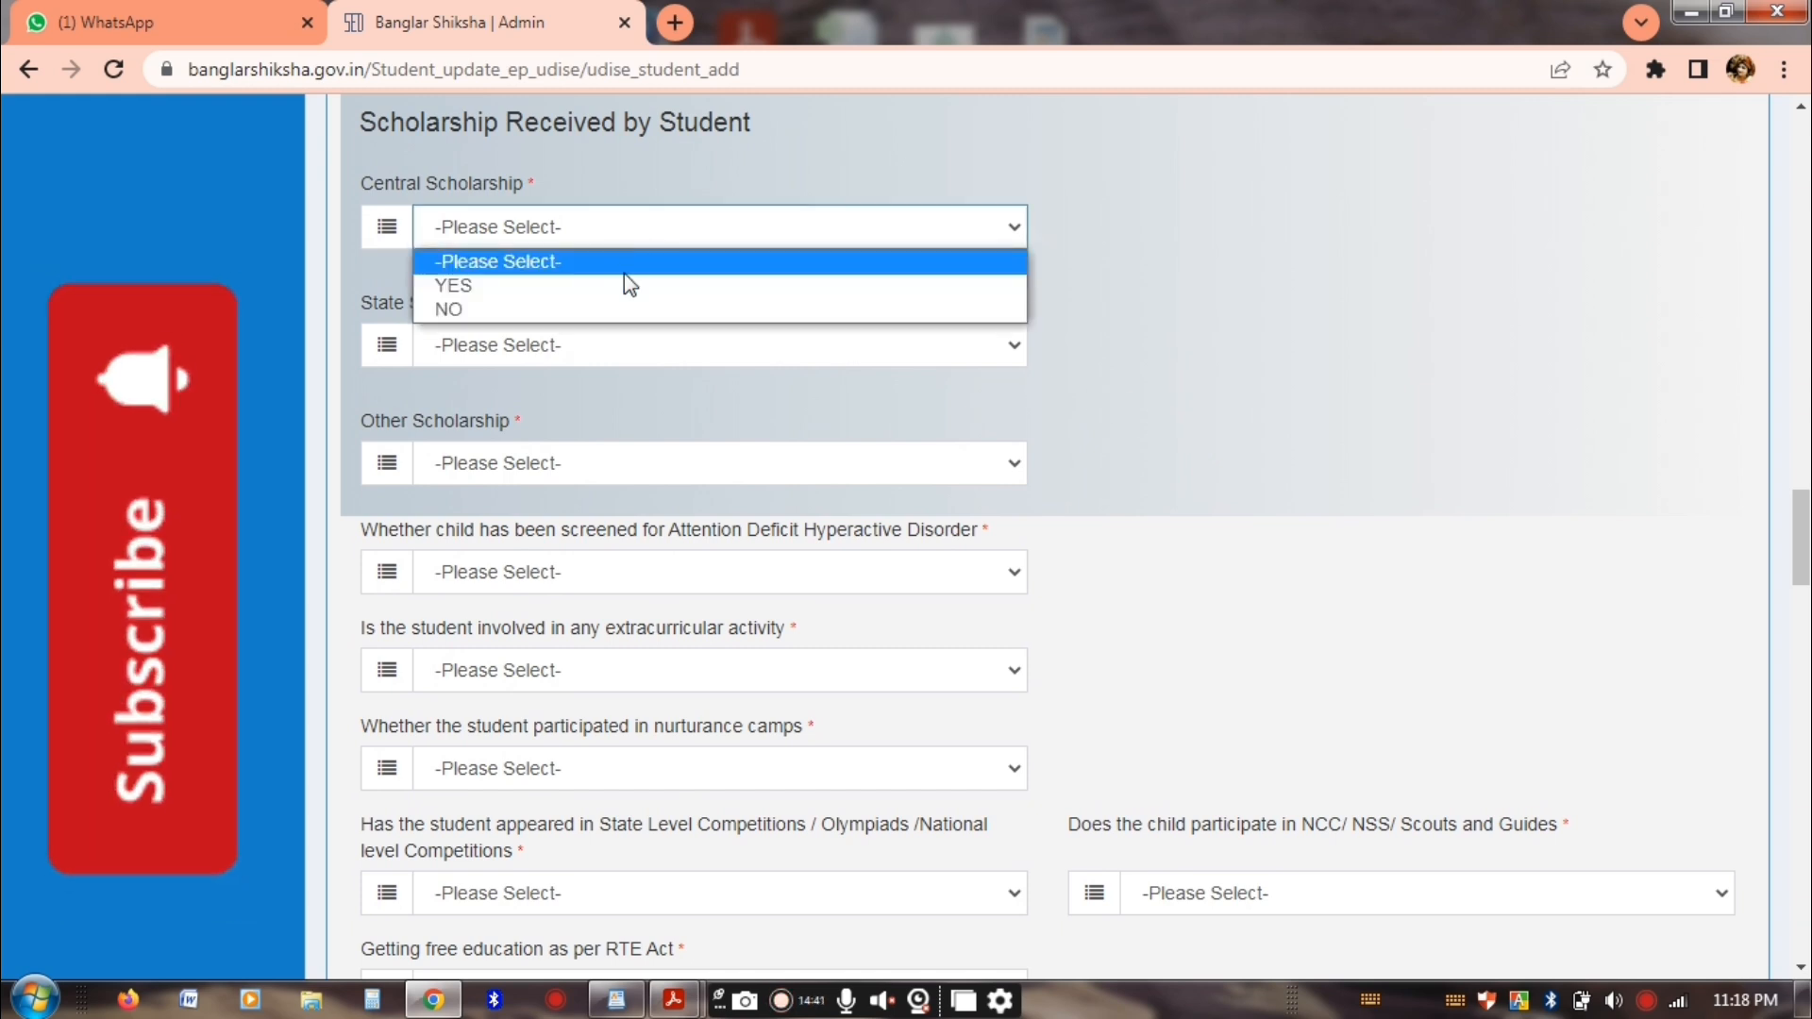
left_click(655, 294)
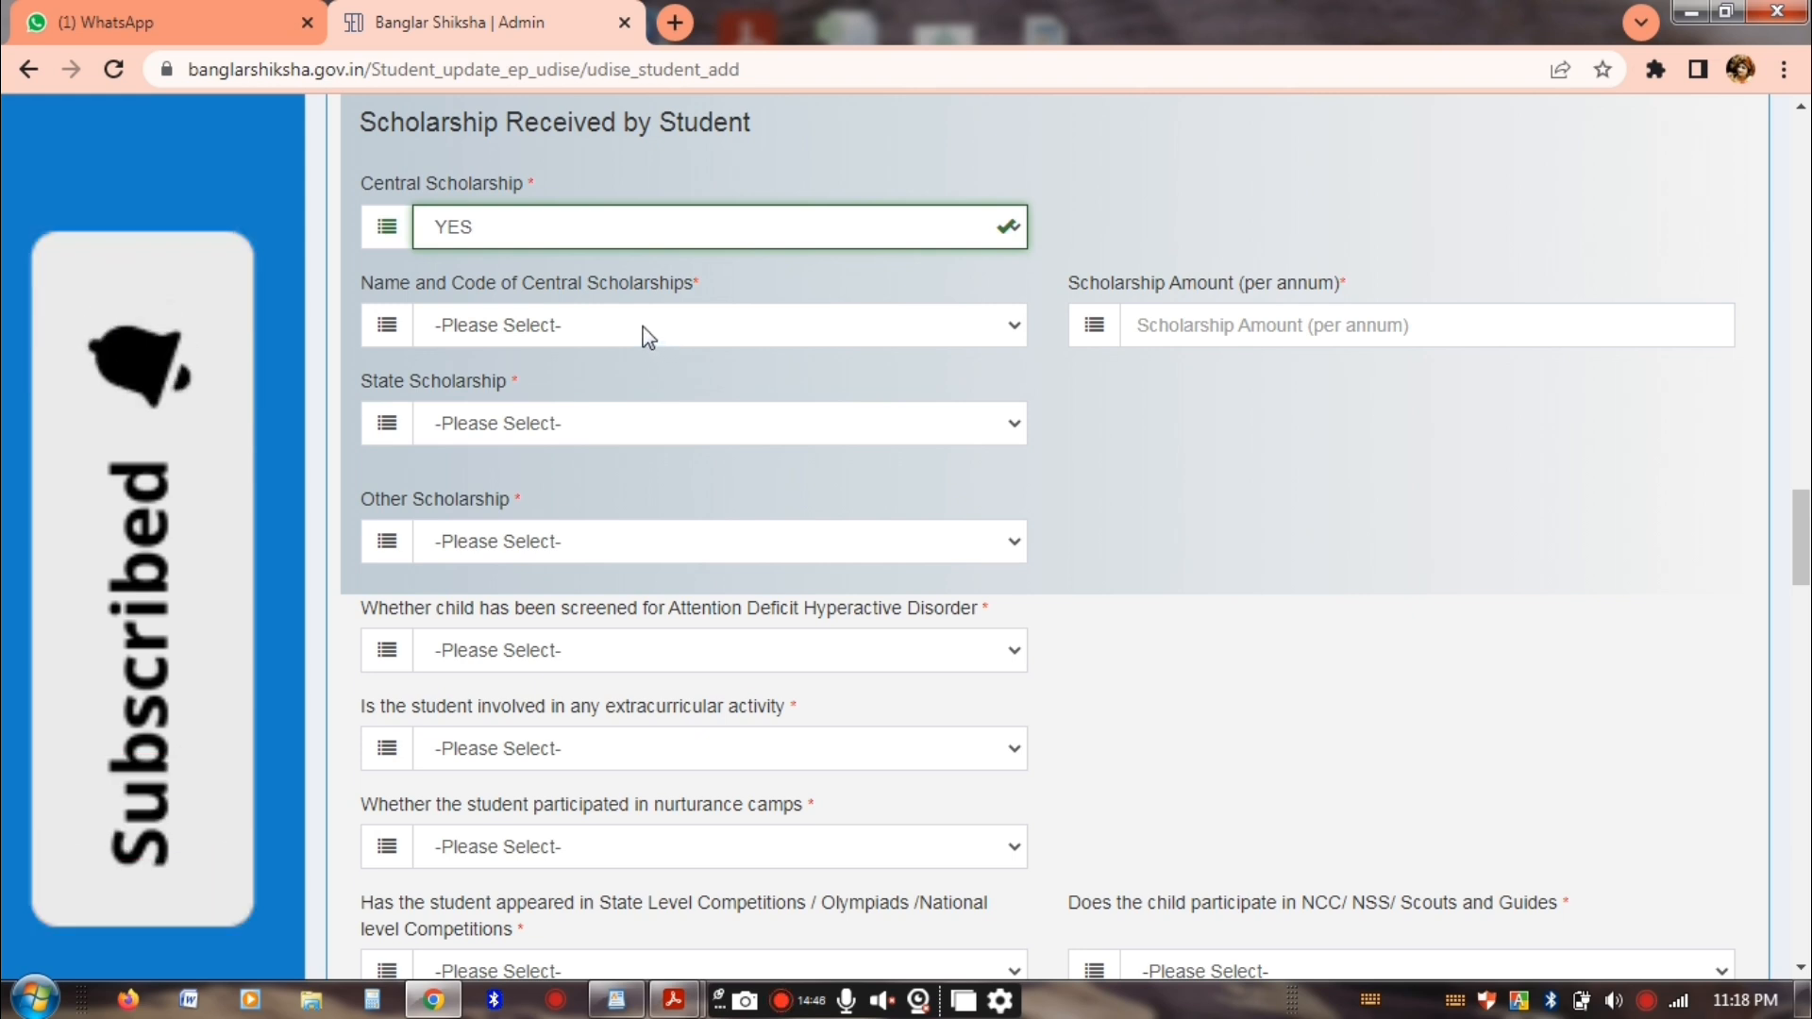
left_click(577, 327)
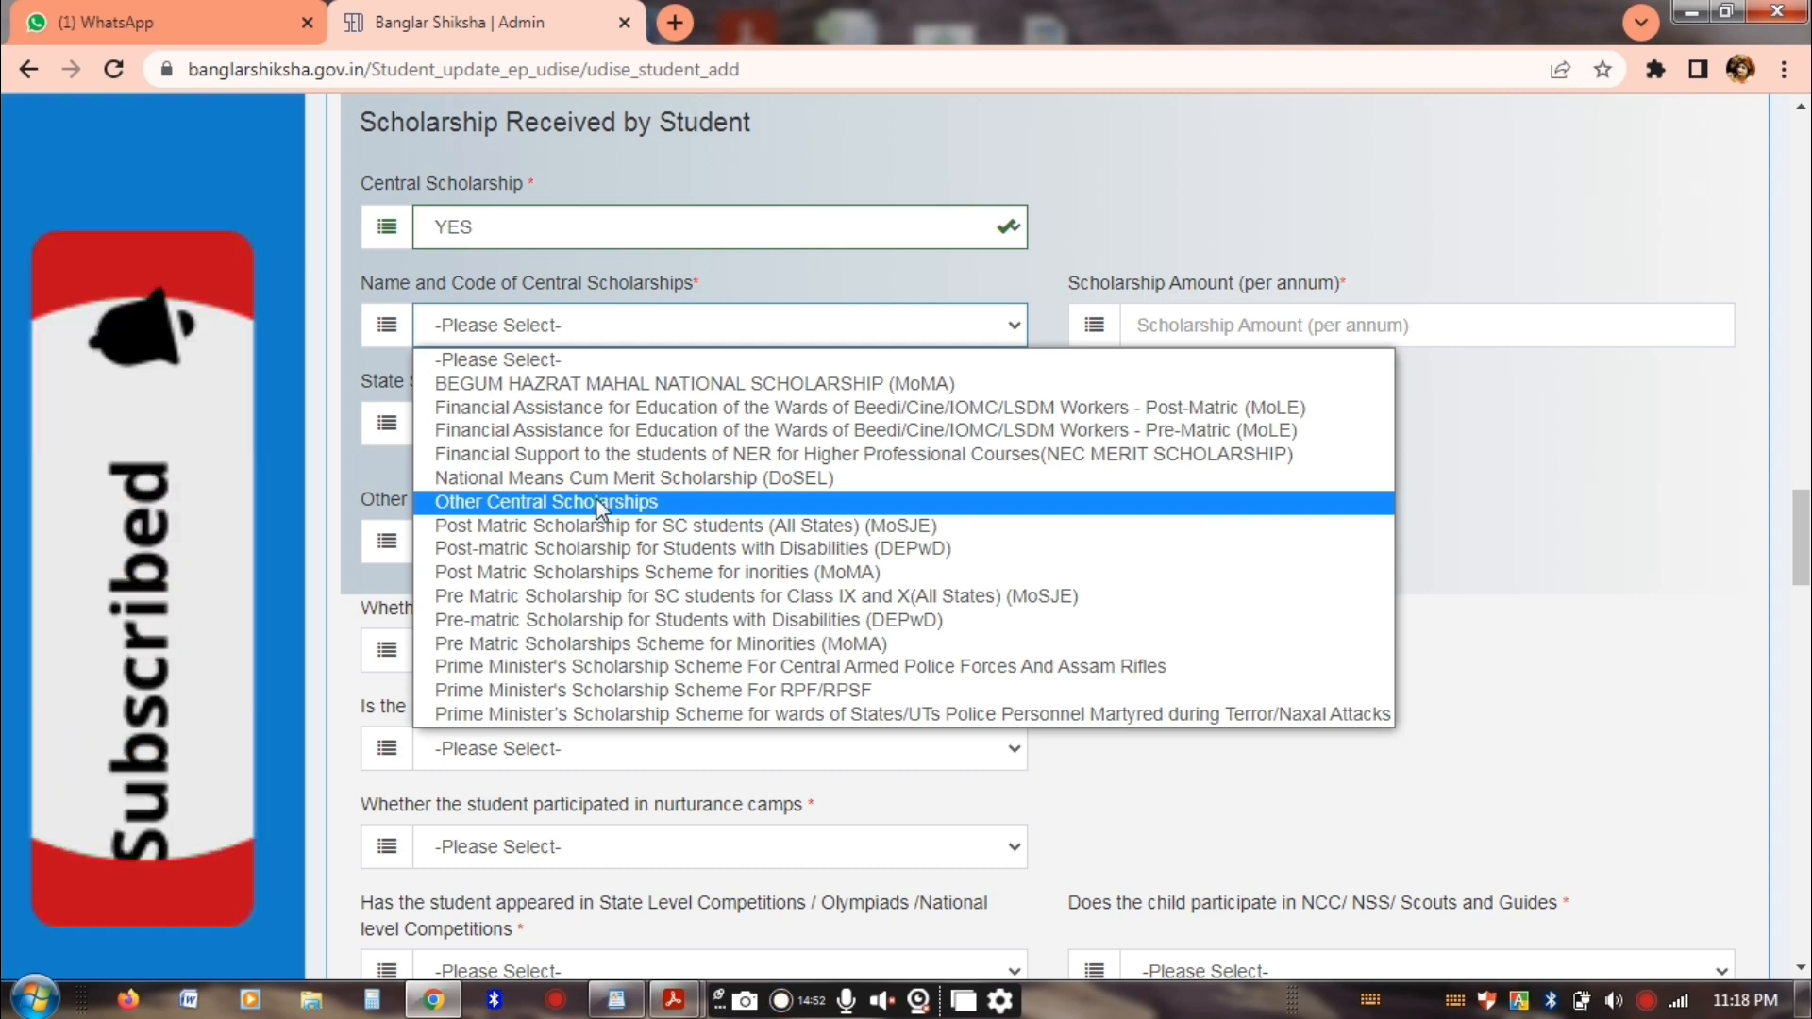
left_click(597, 501)
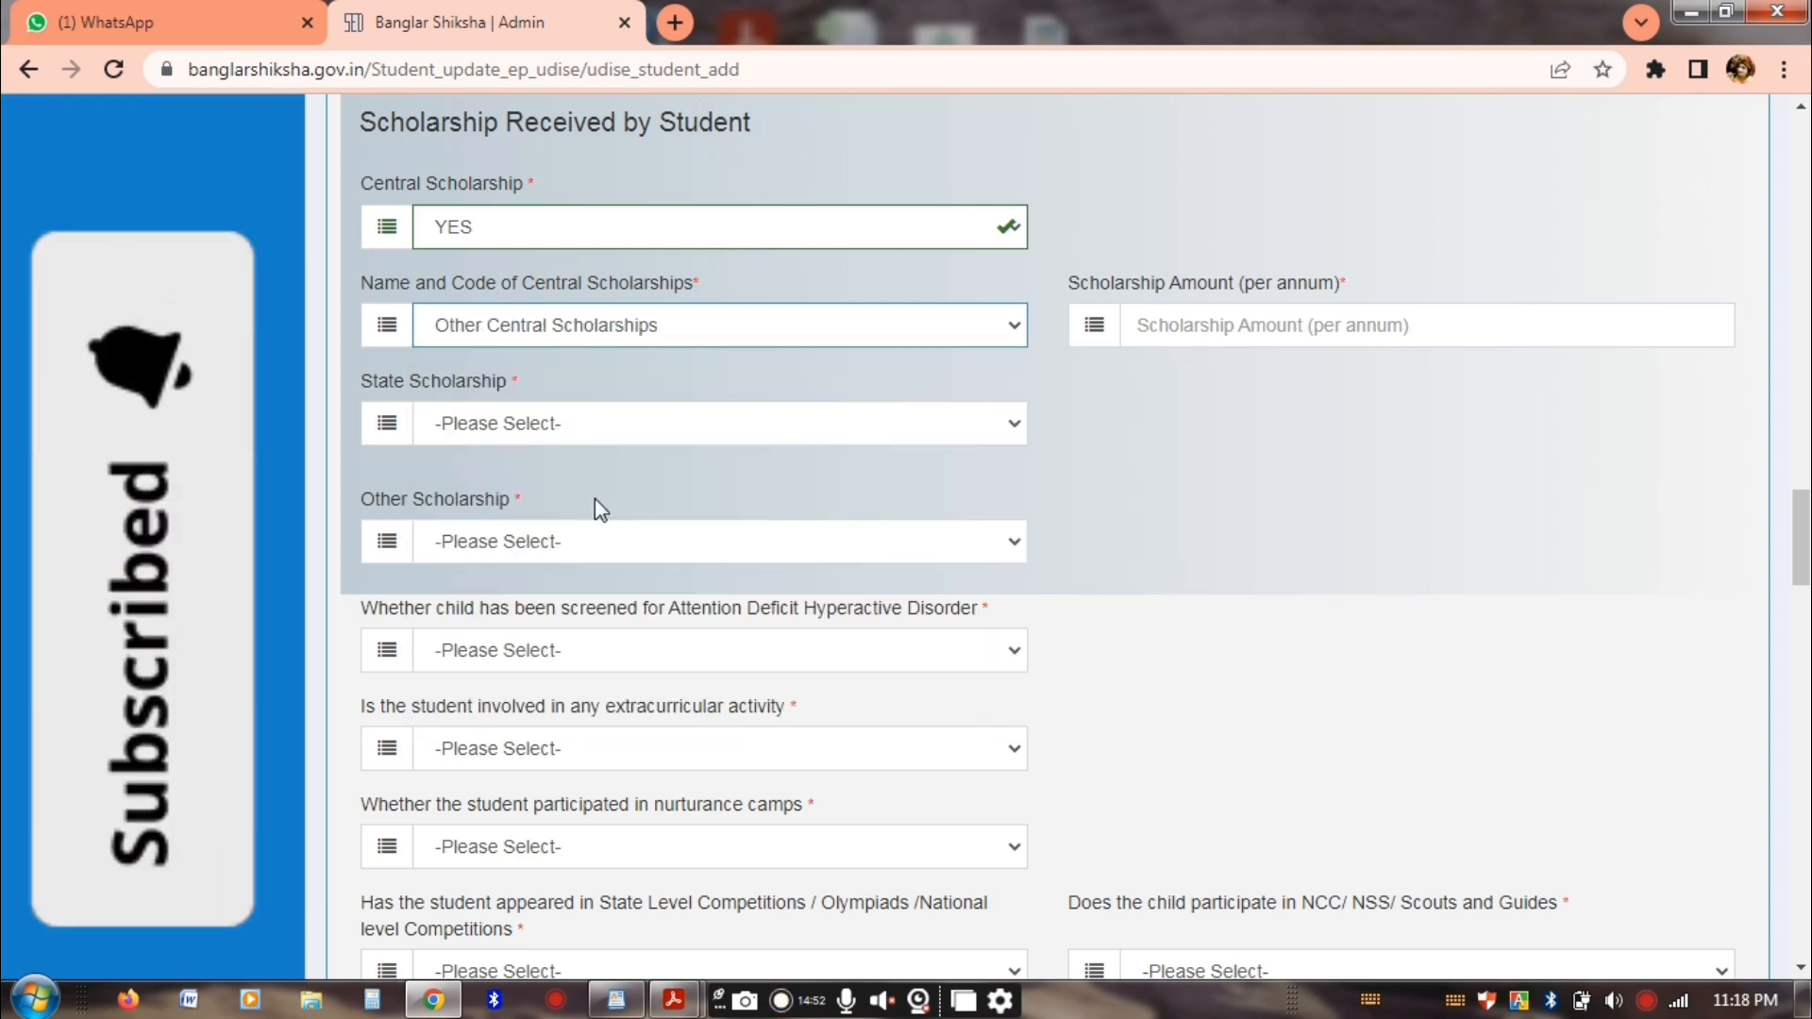
left_click(1183, 322)
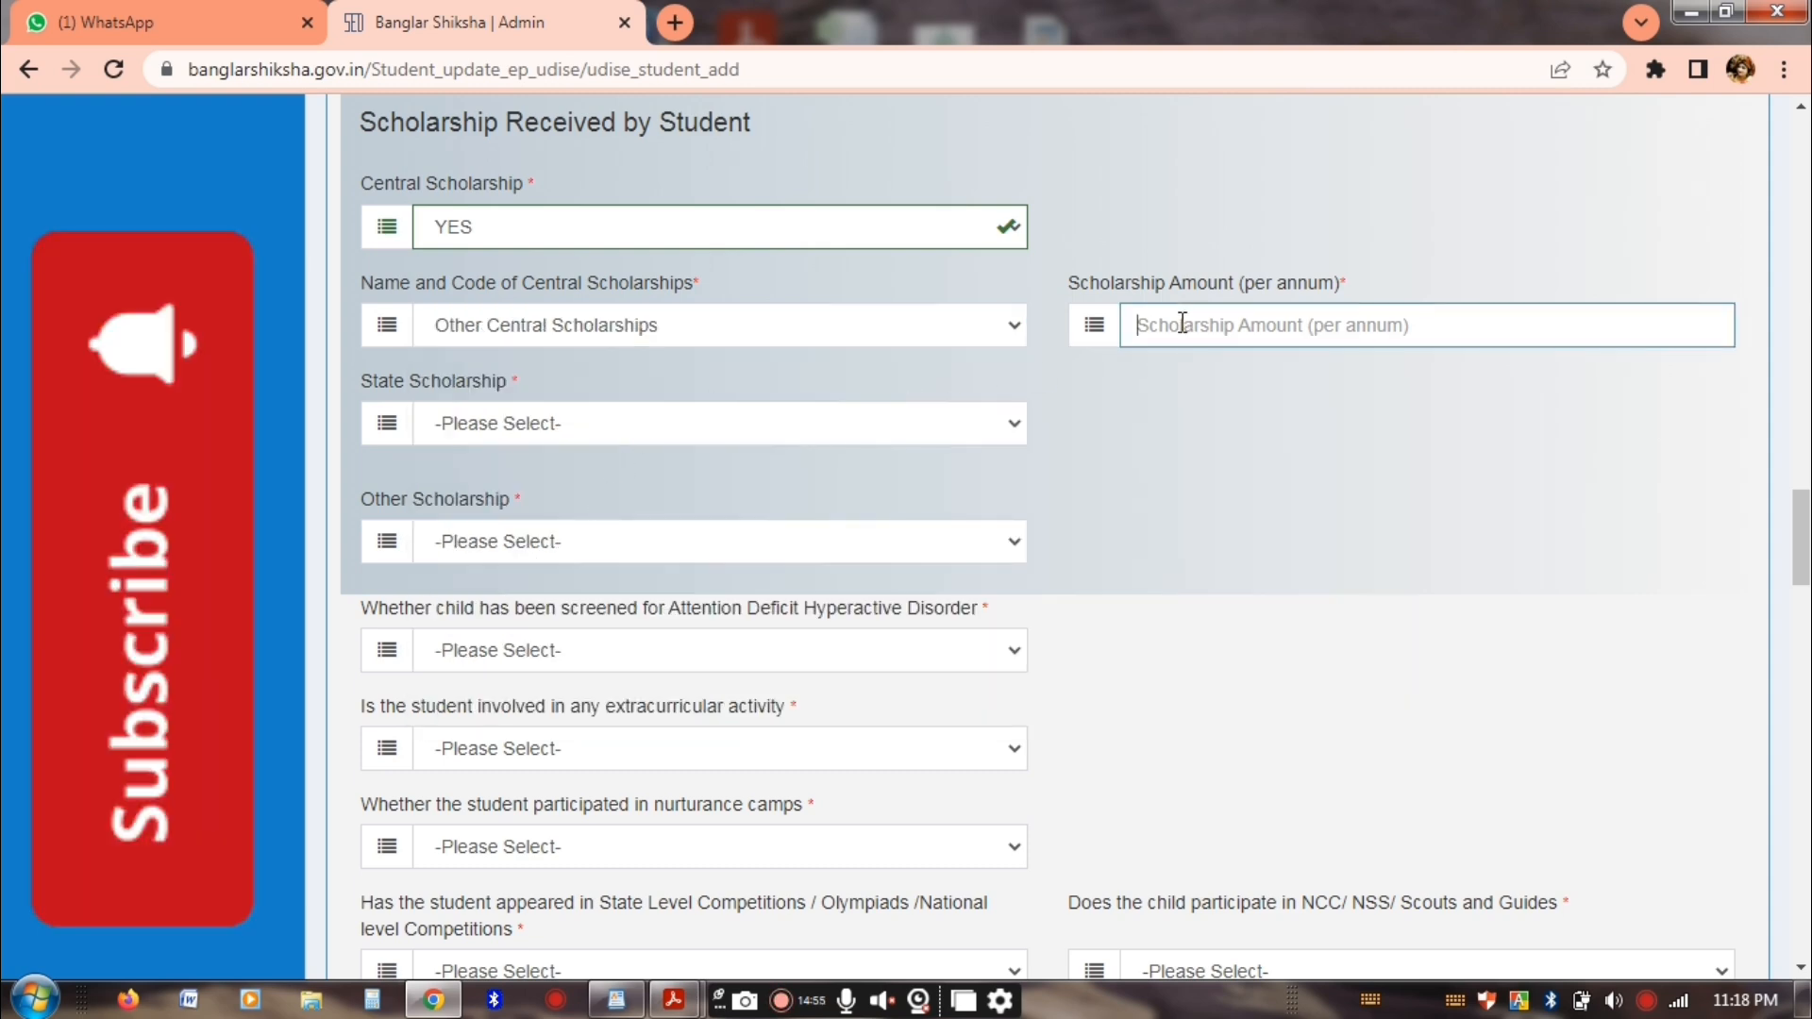
left_click(880, 234)
left_click(608, 304)
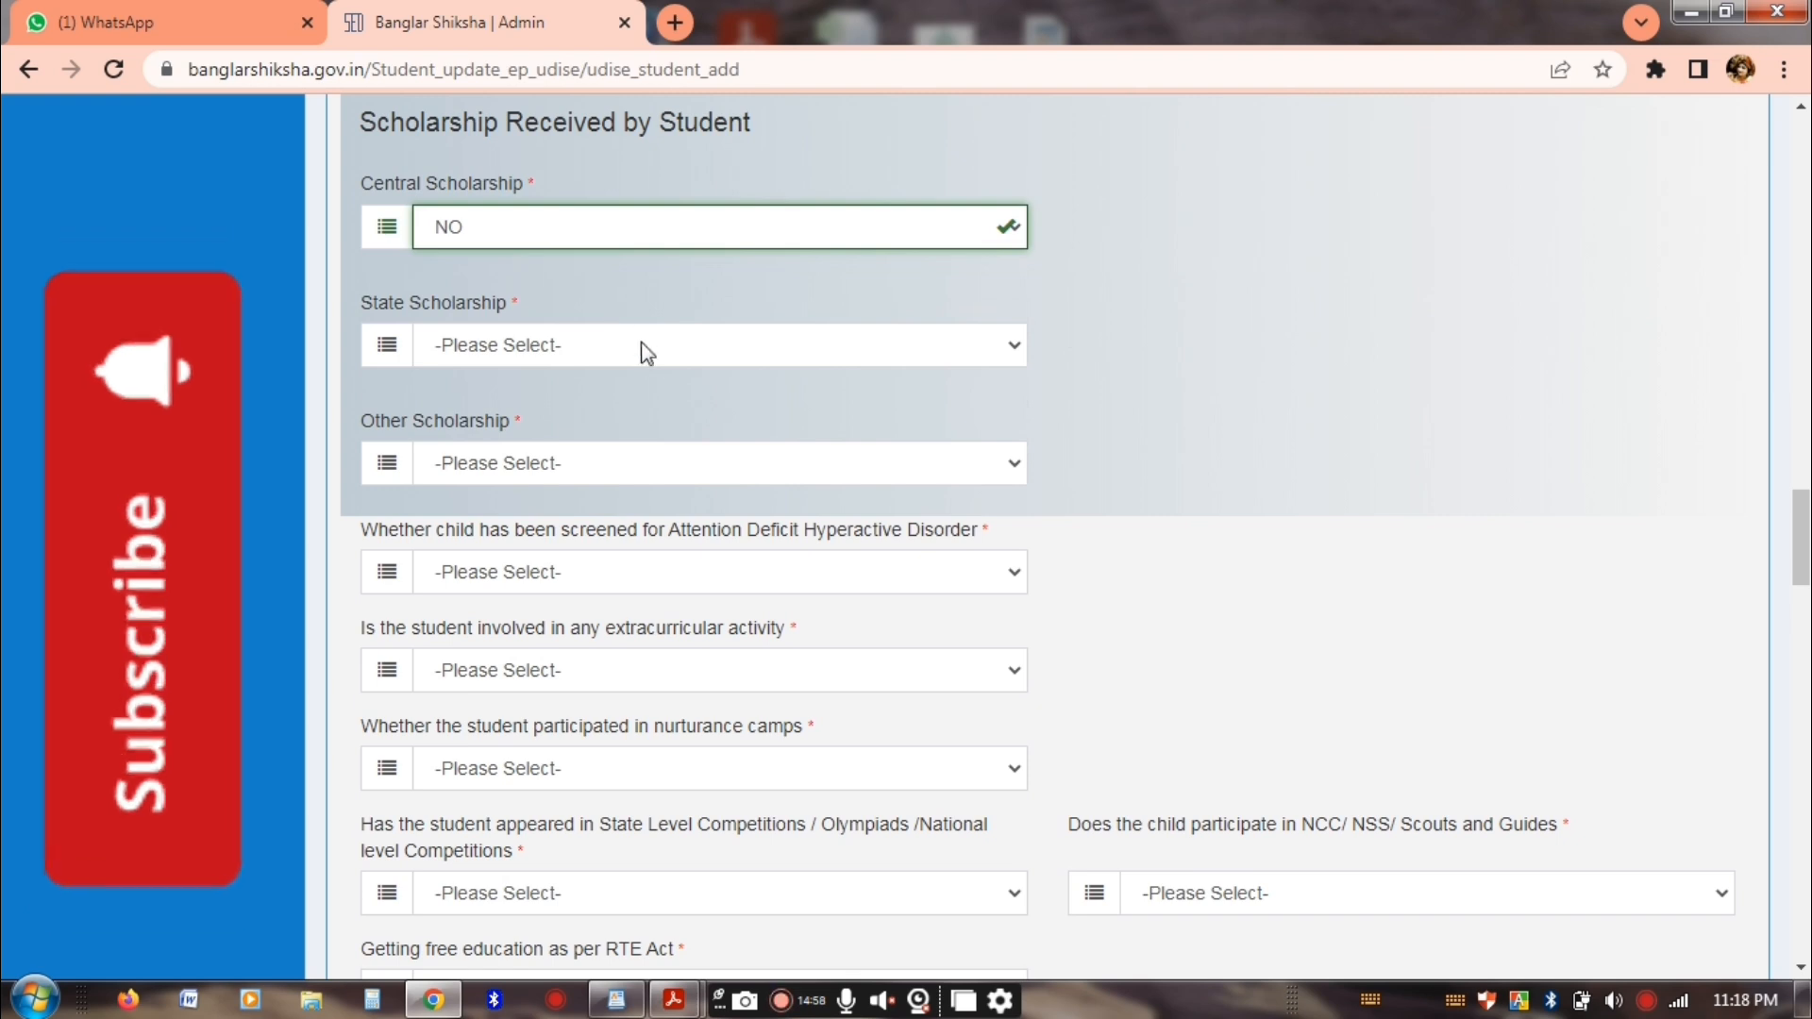
Under State Scholarship, try YES with Aikyashree Pre-Matric Scholarship as the scheme, and settle the answer on NO
left_click(591, 348)
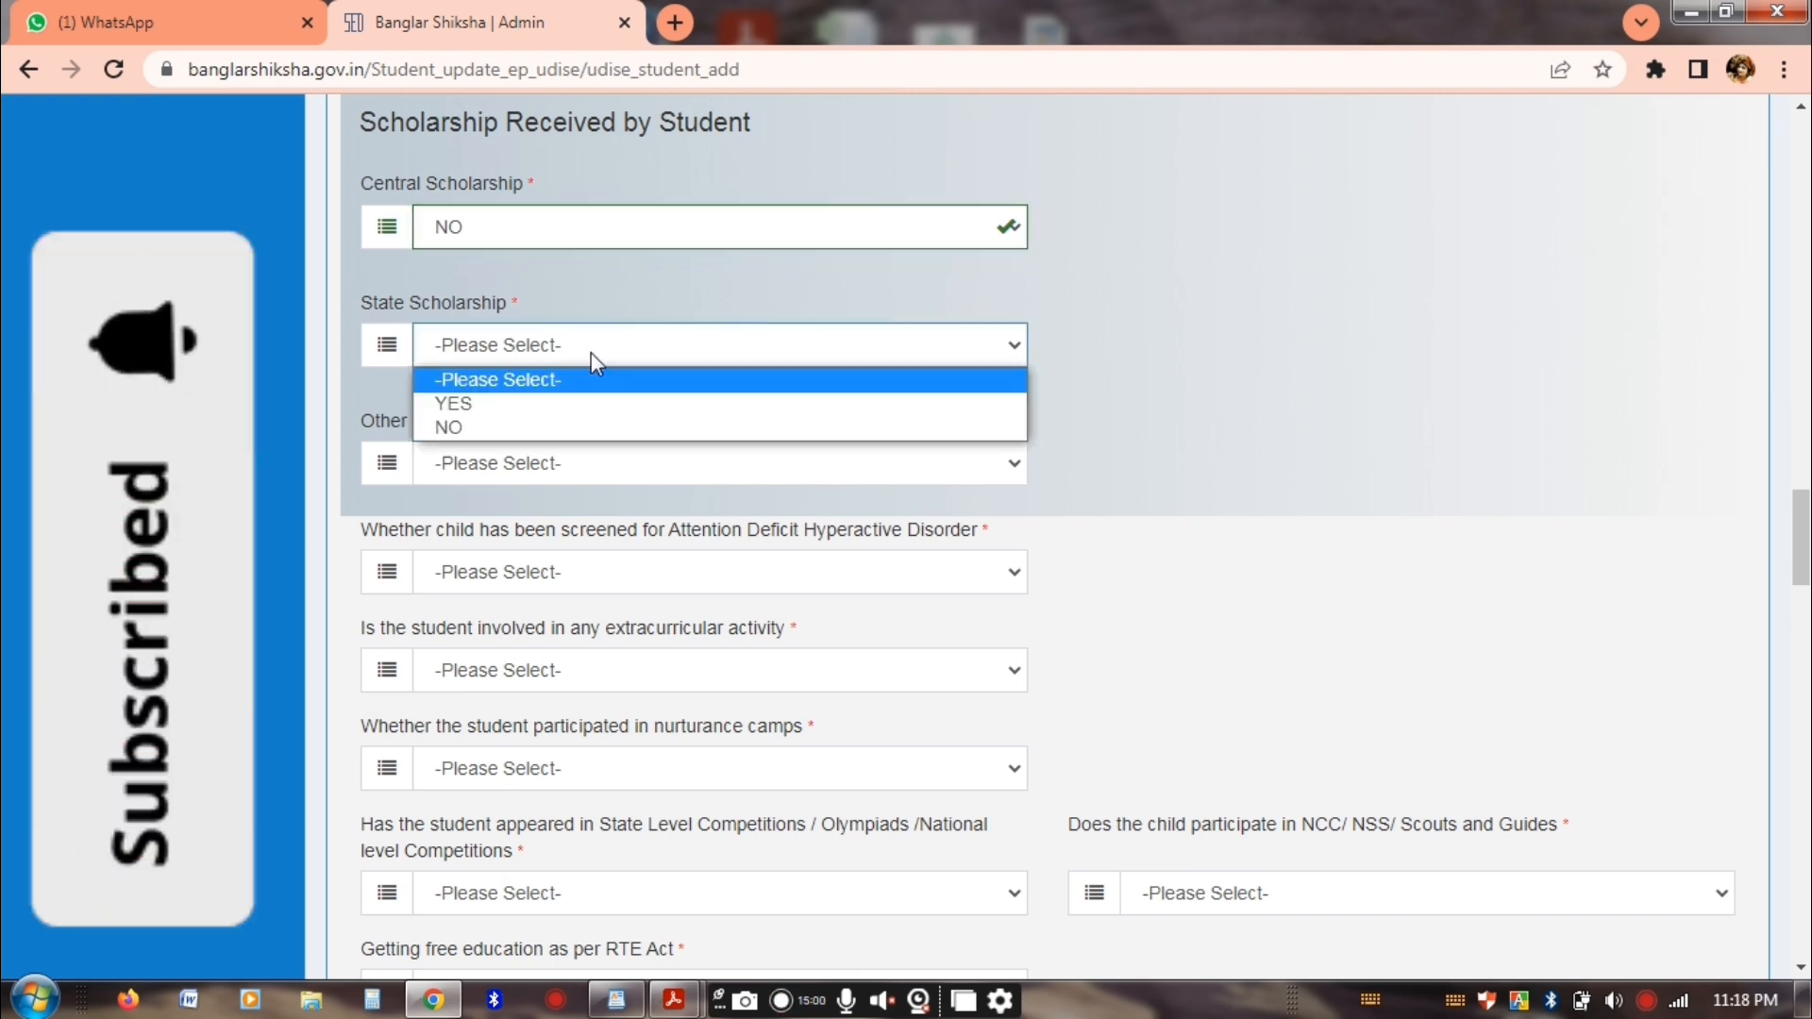
left_click(597, 404)
left_click(605, 445)
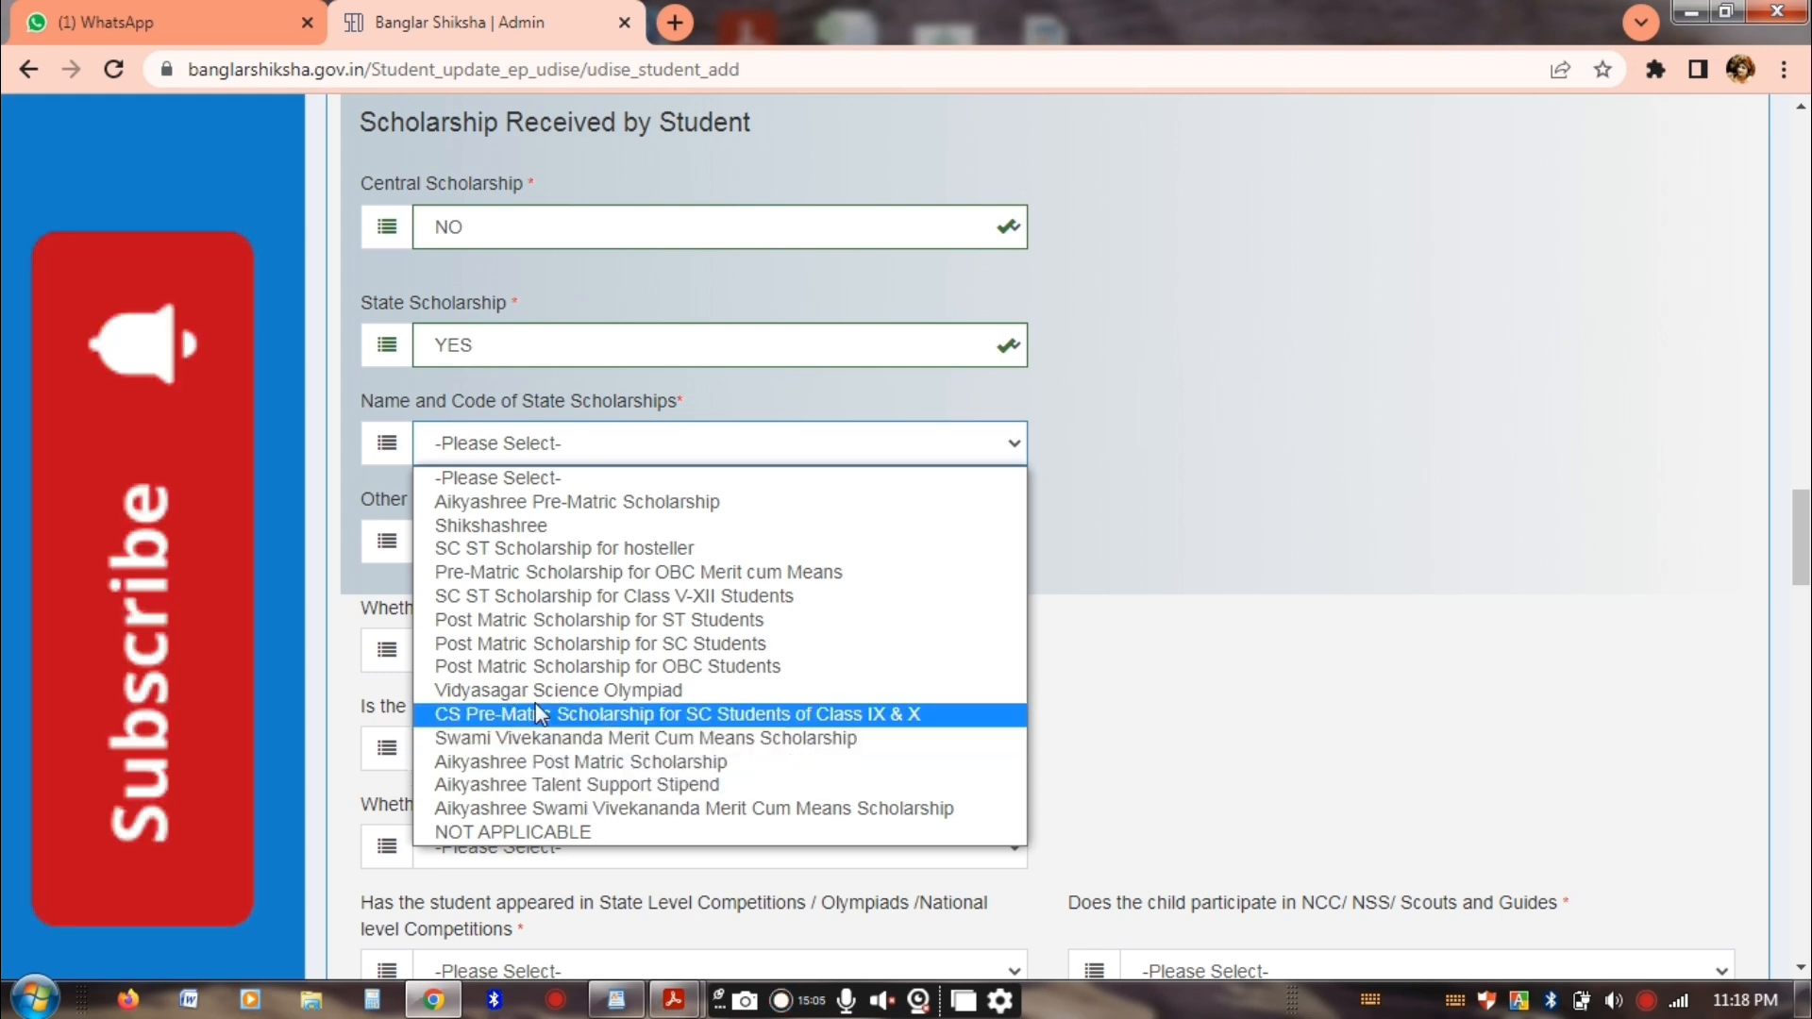
left_click(542, 512)
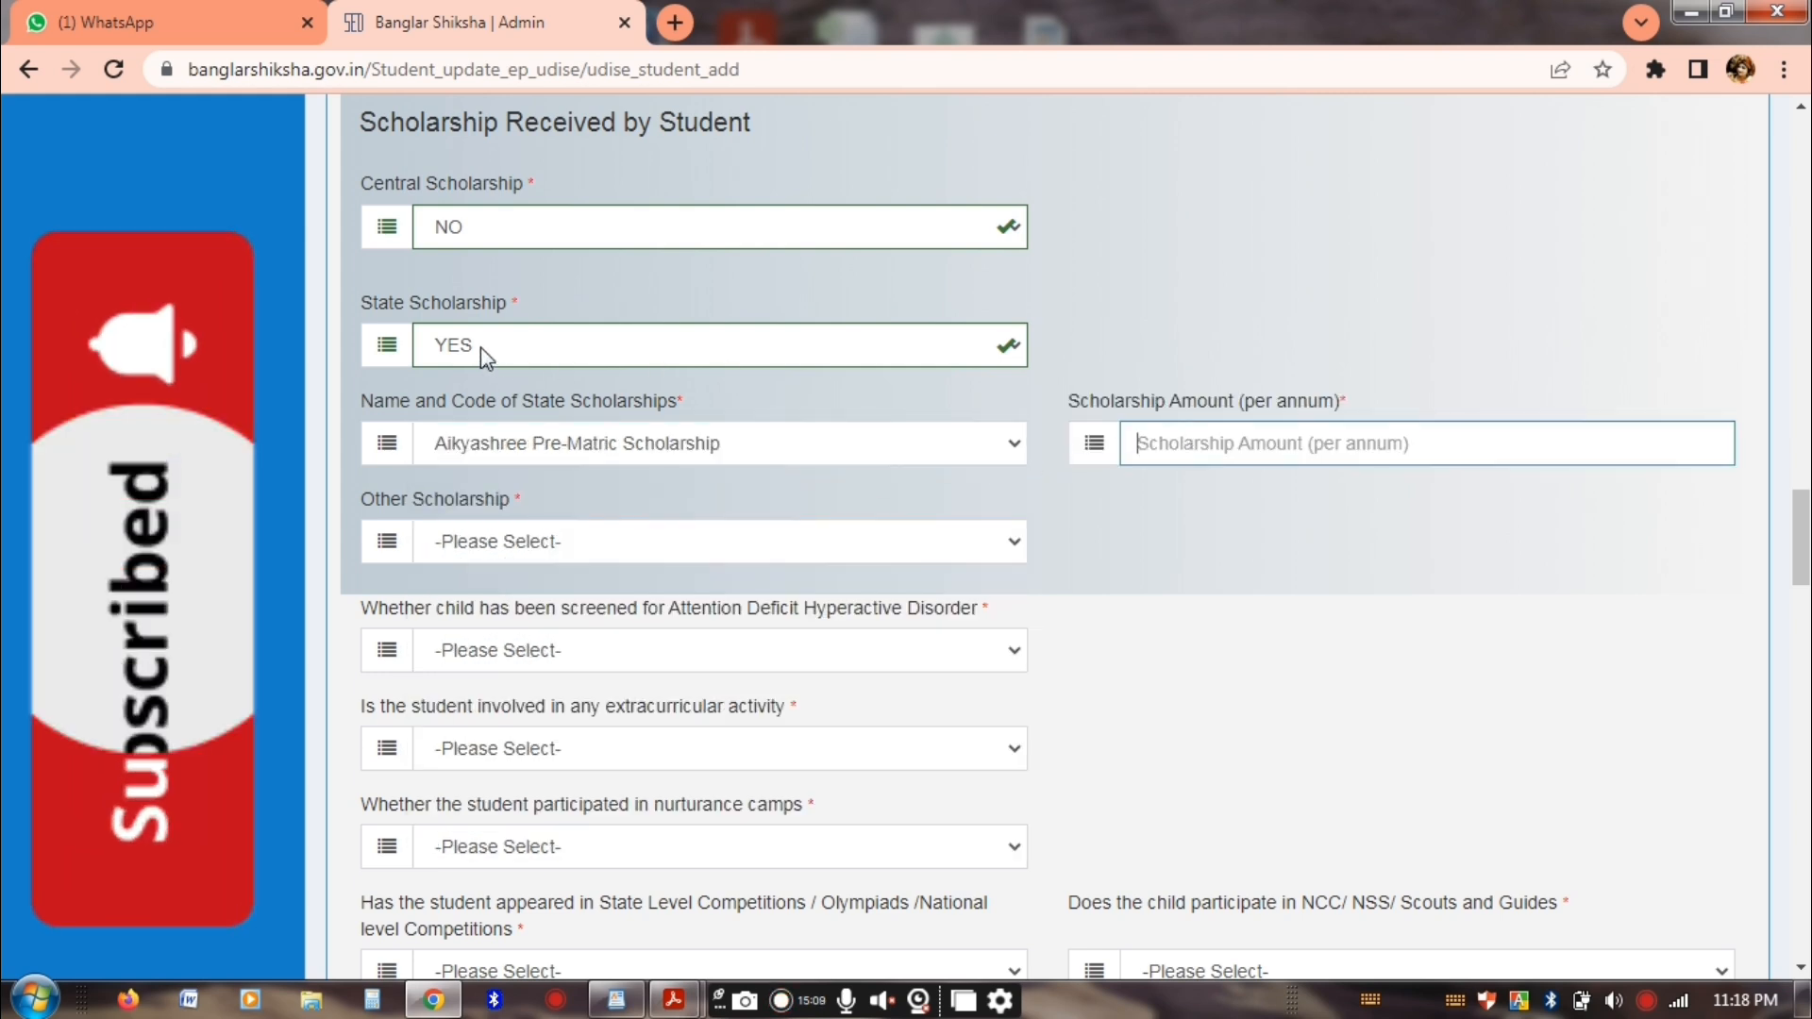
left_click(476, 346)
left_click(518, 427)
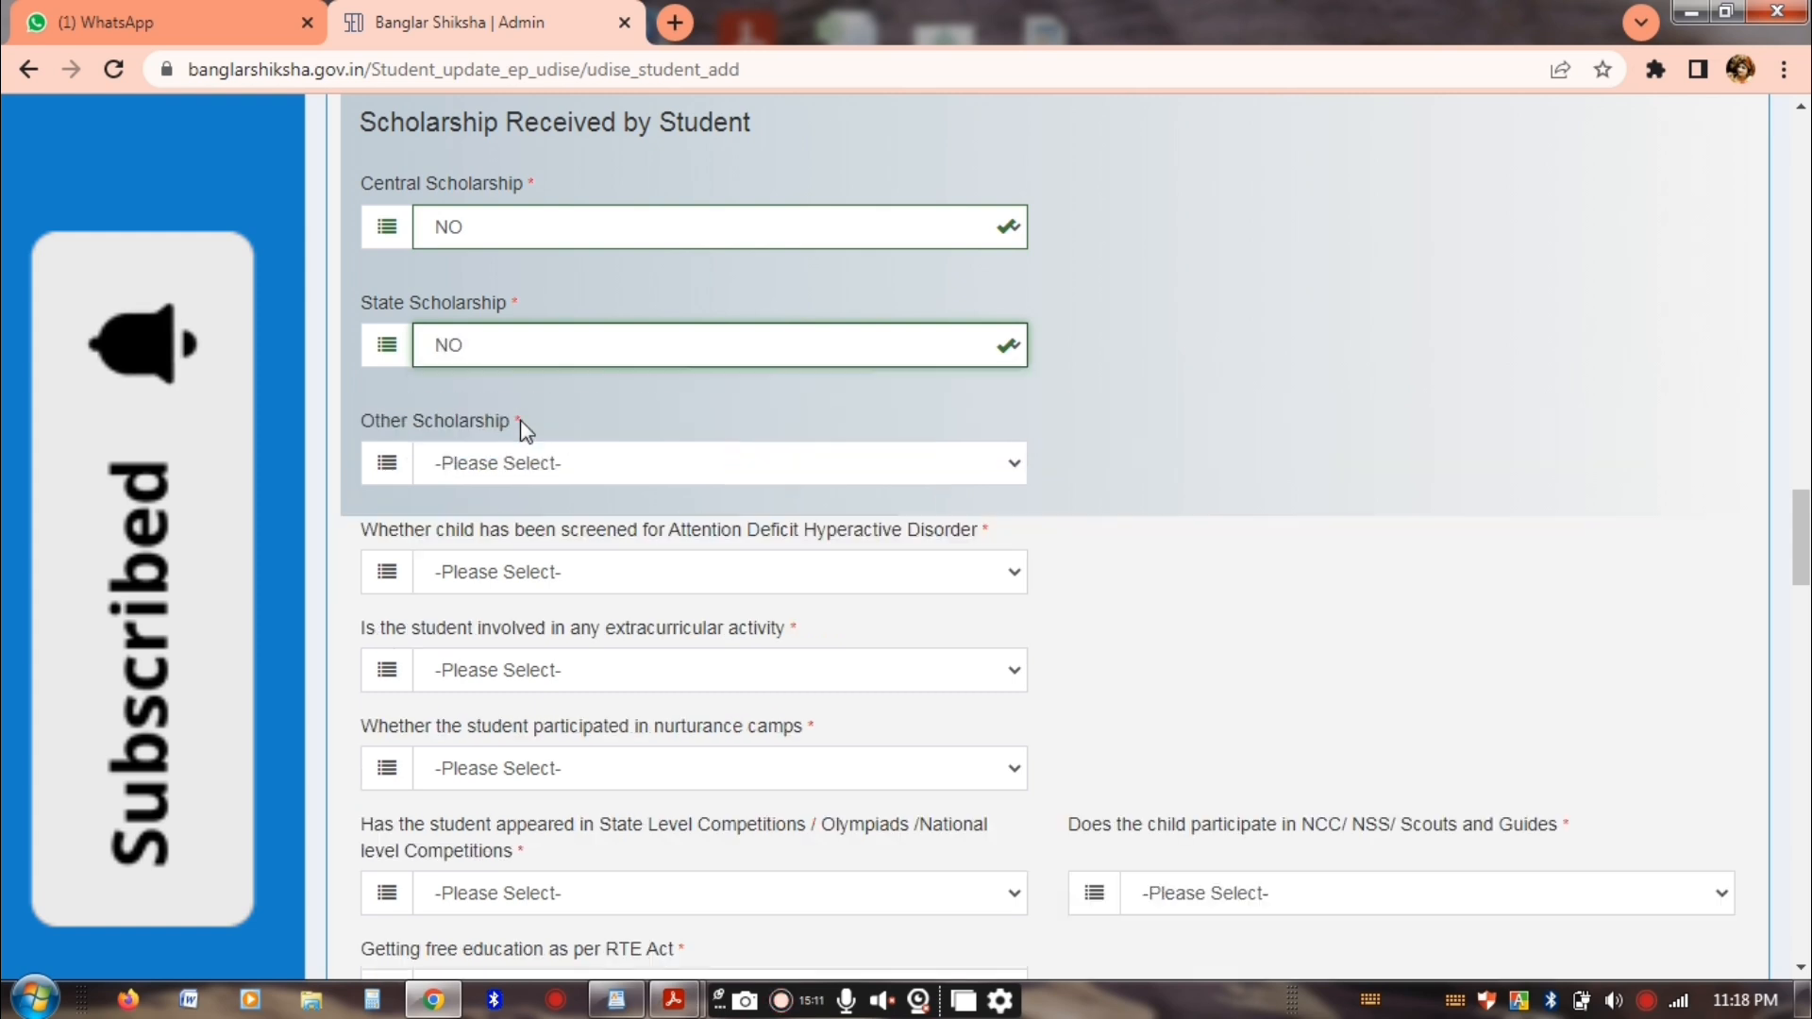
Try YES for Other Scholarship to reach its annual amount, and settle the answer on NO
left_click(576, 467)
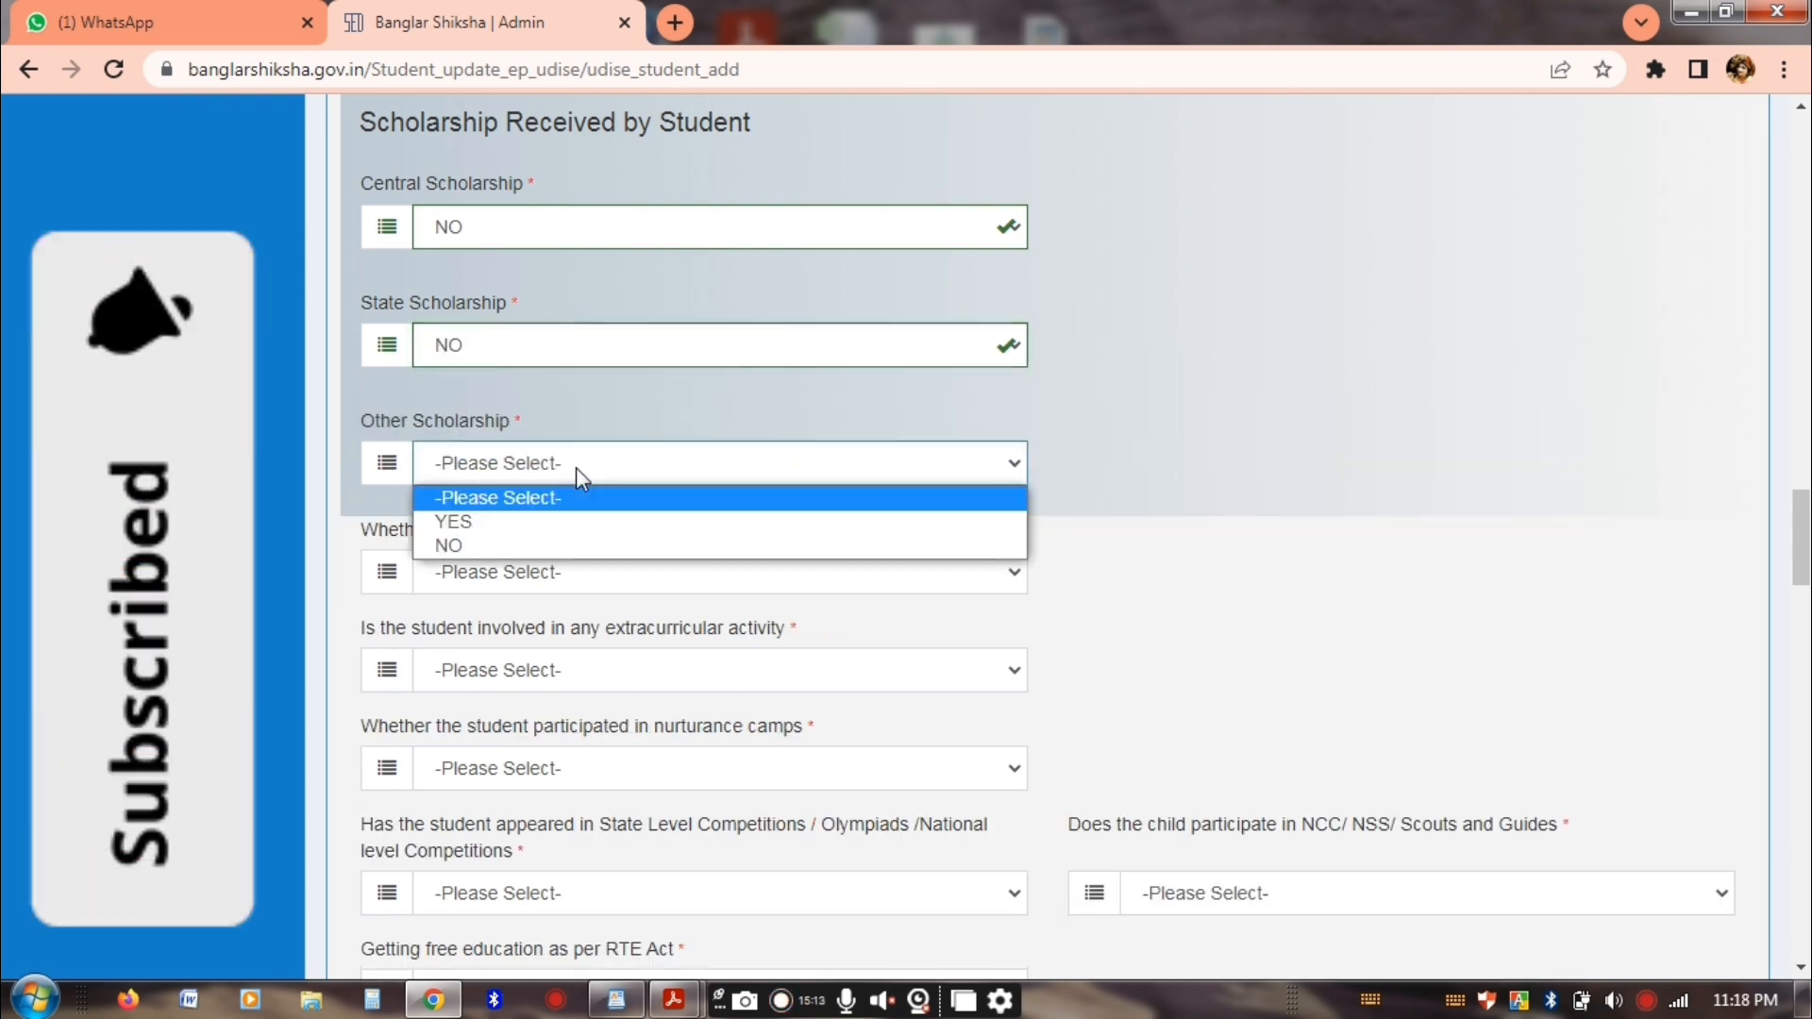
left_click(586, 521)
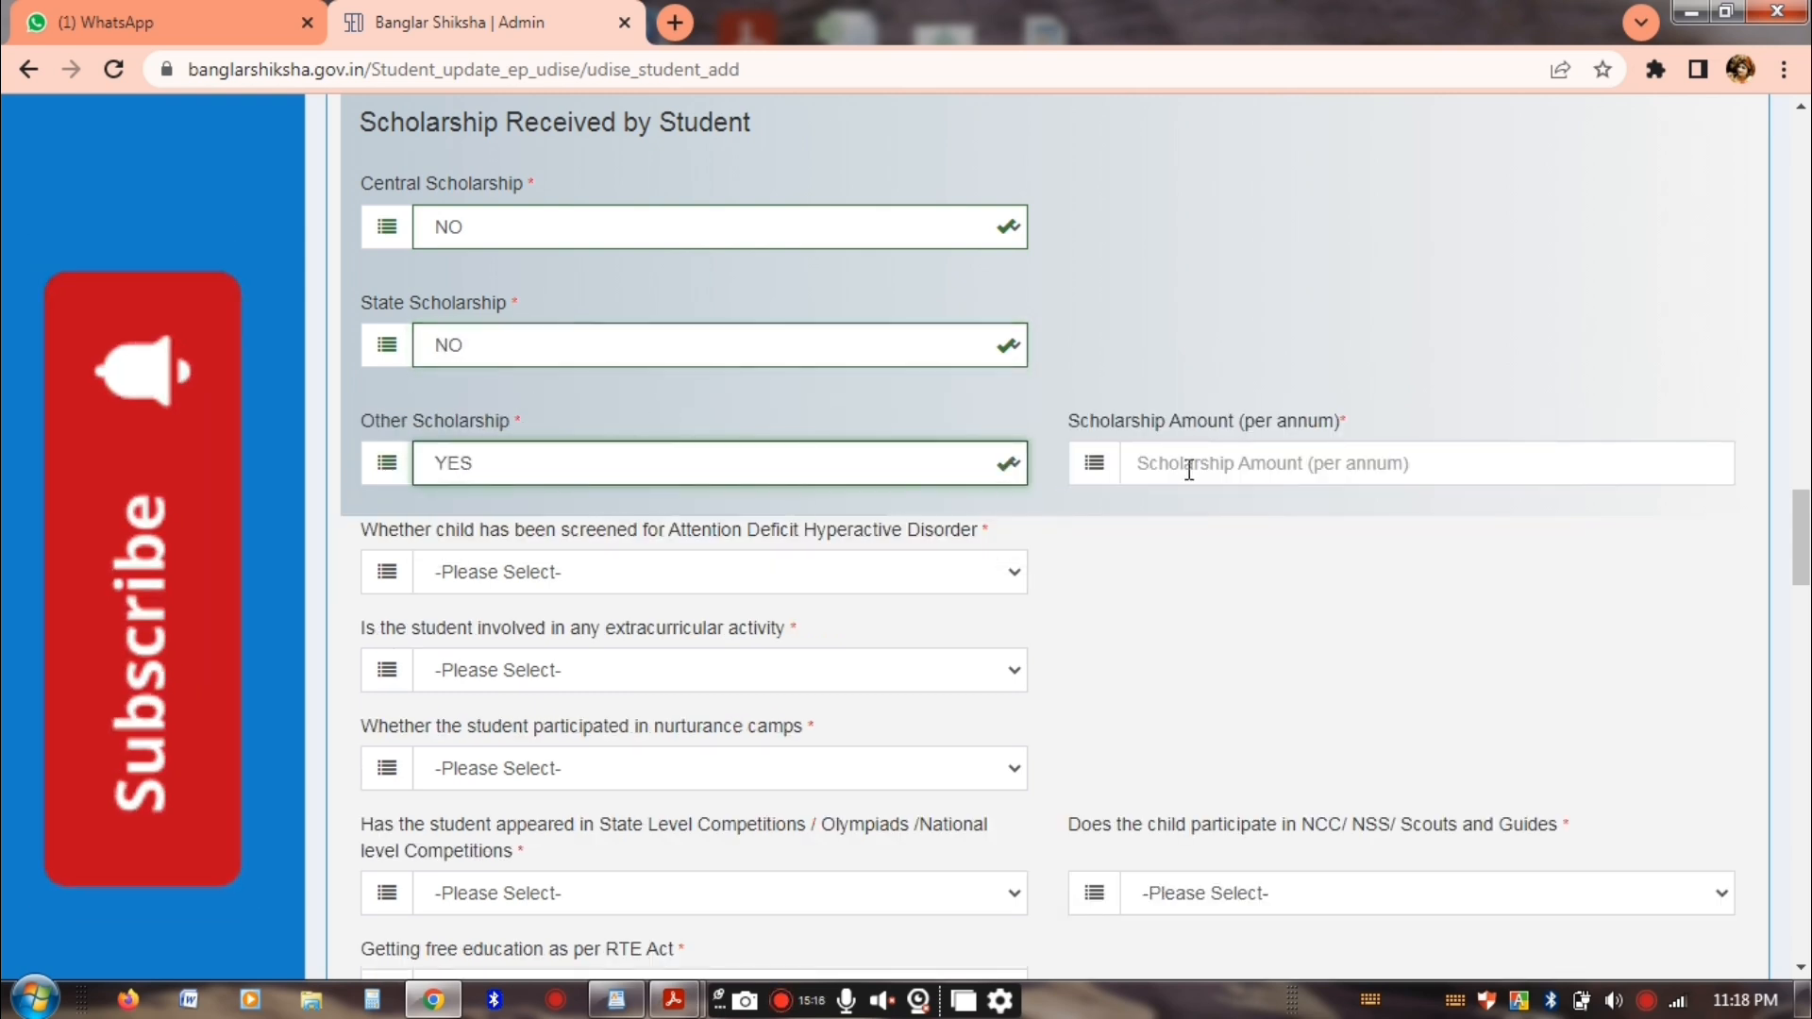
left_click(1188, 472)
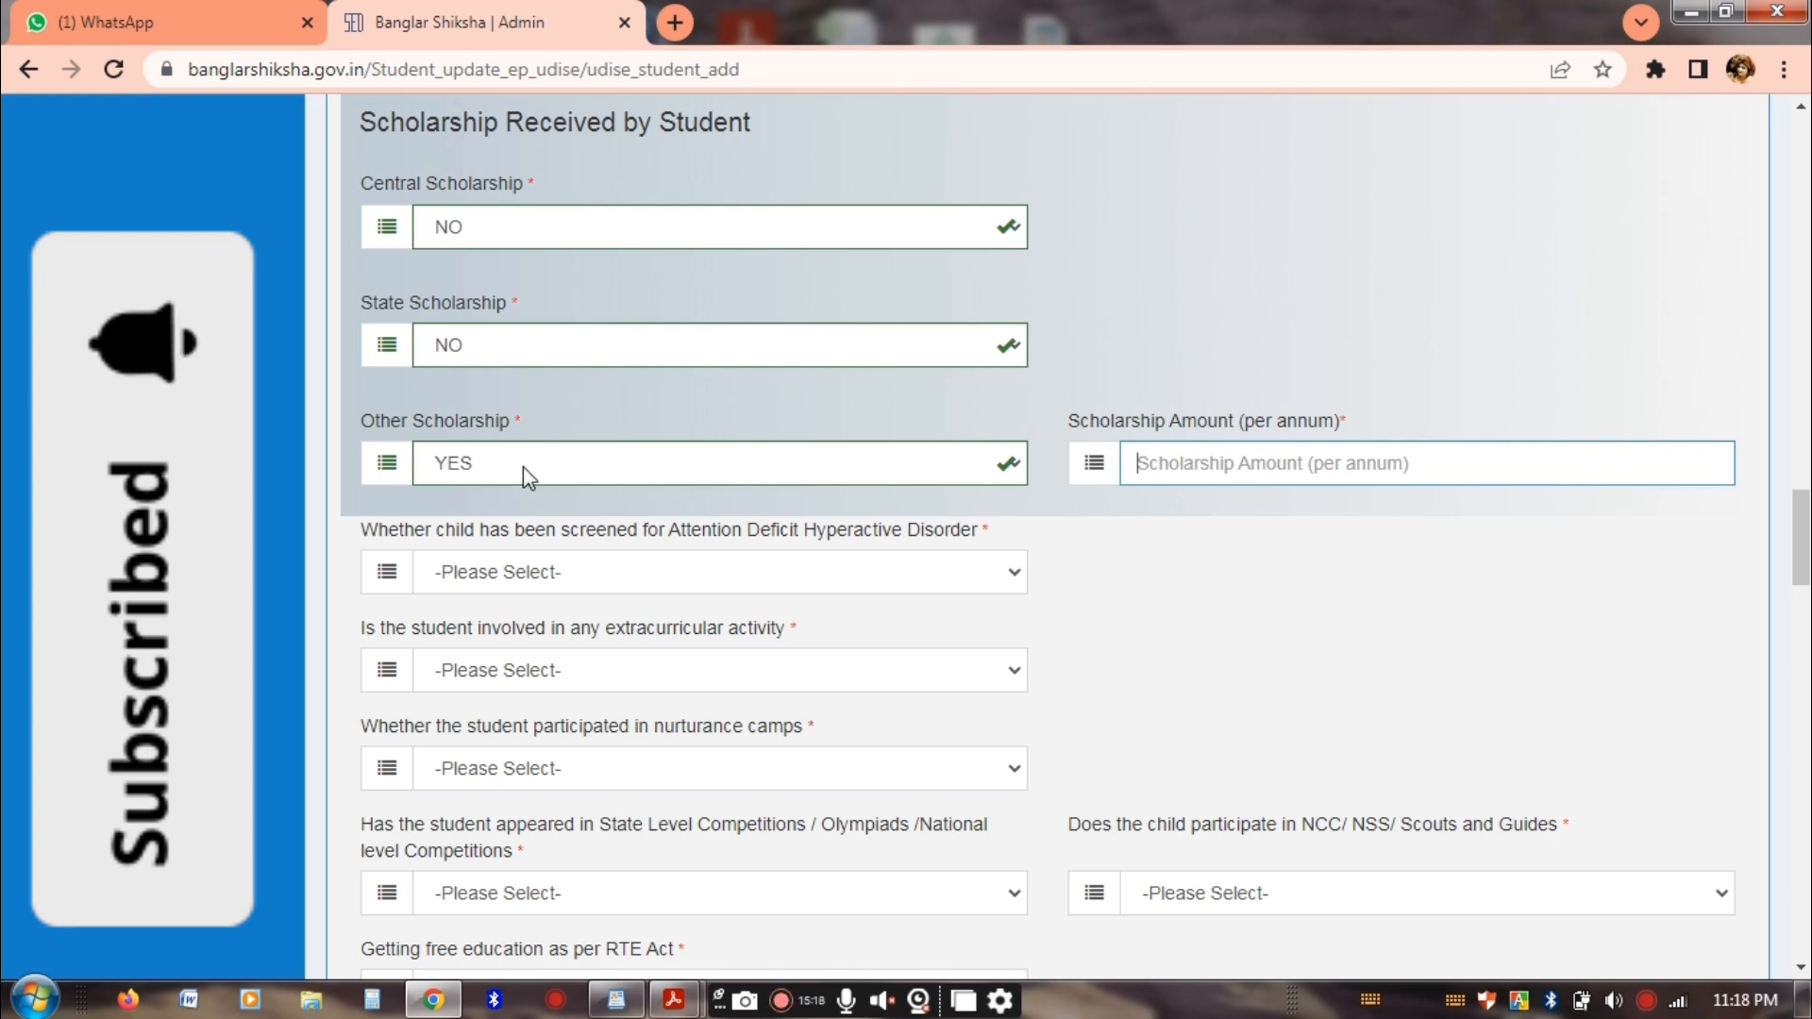
left_click(499, 469)
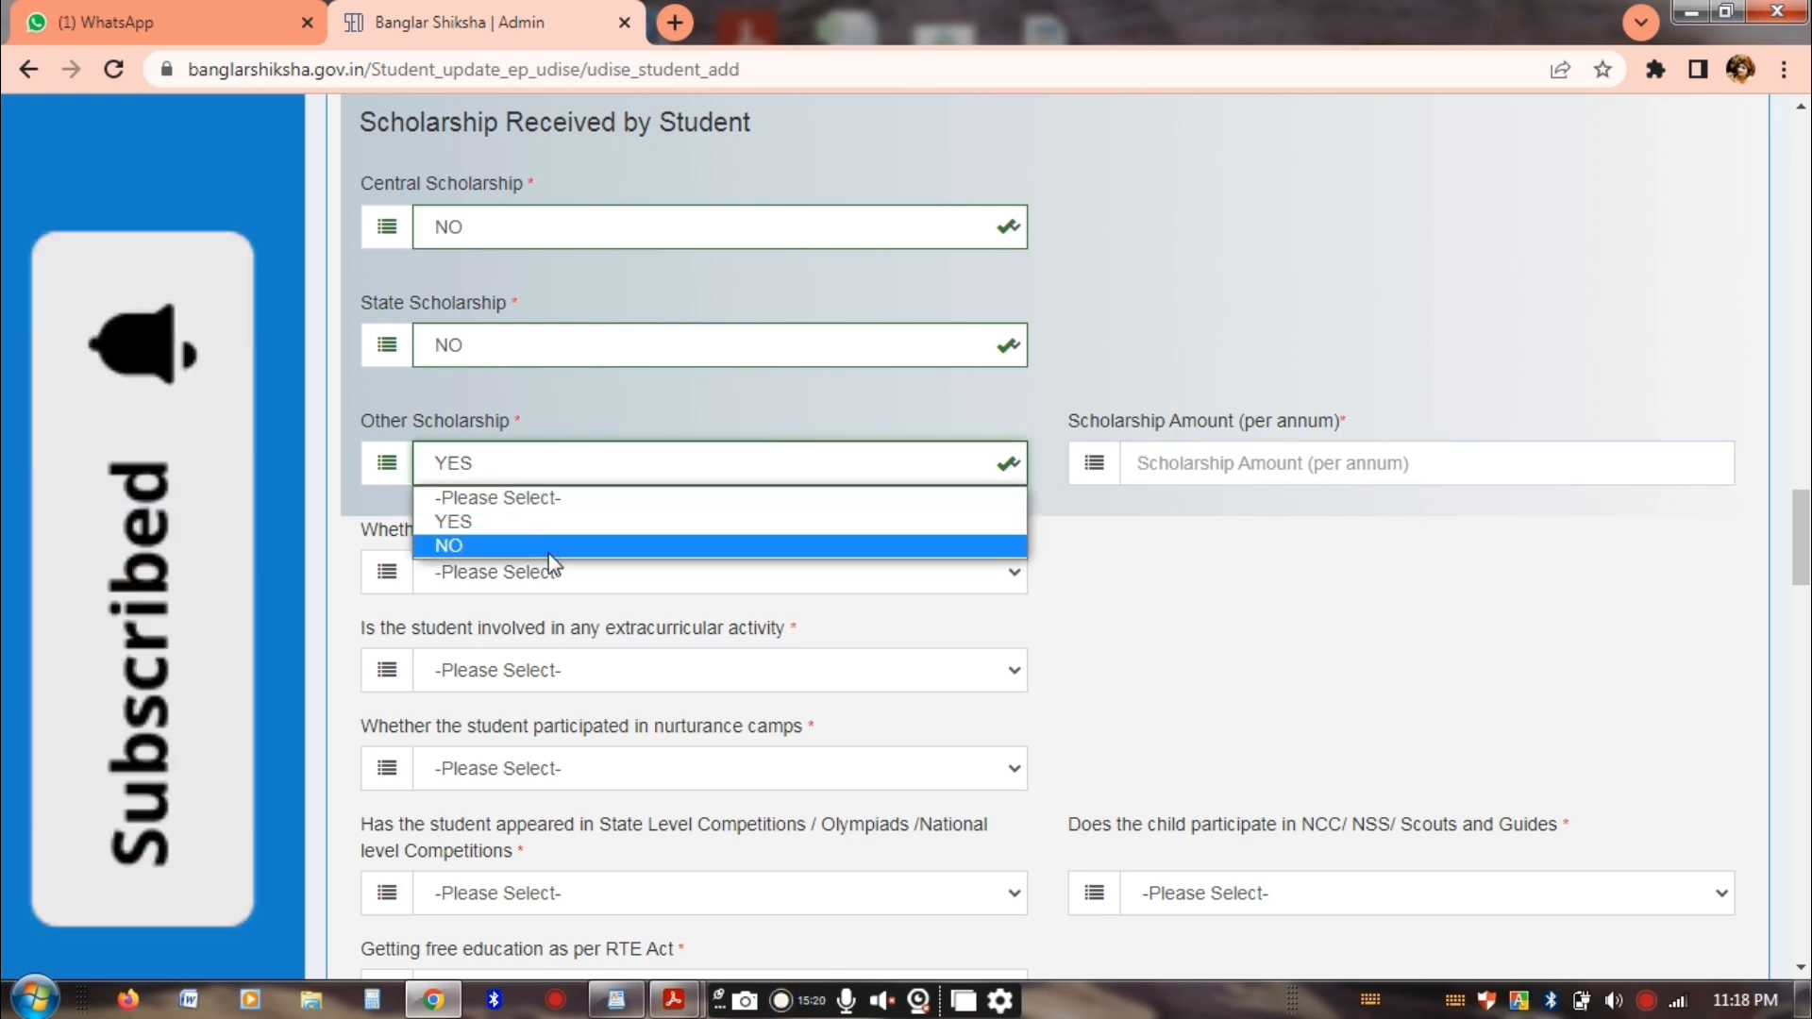
left_click(585, 547)
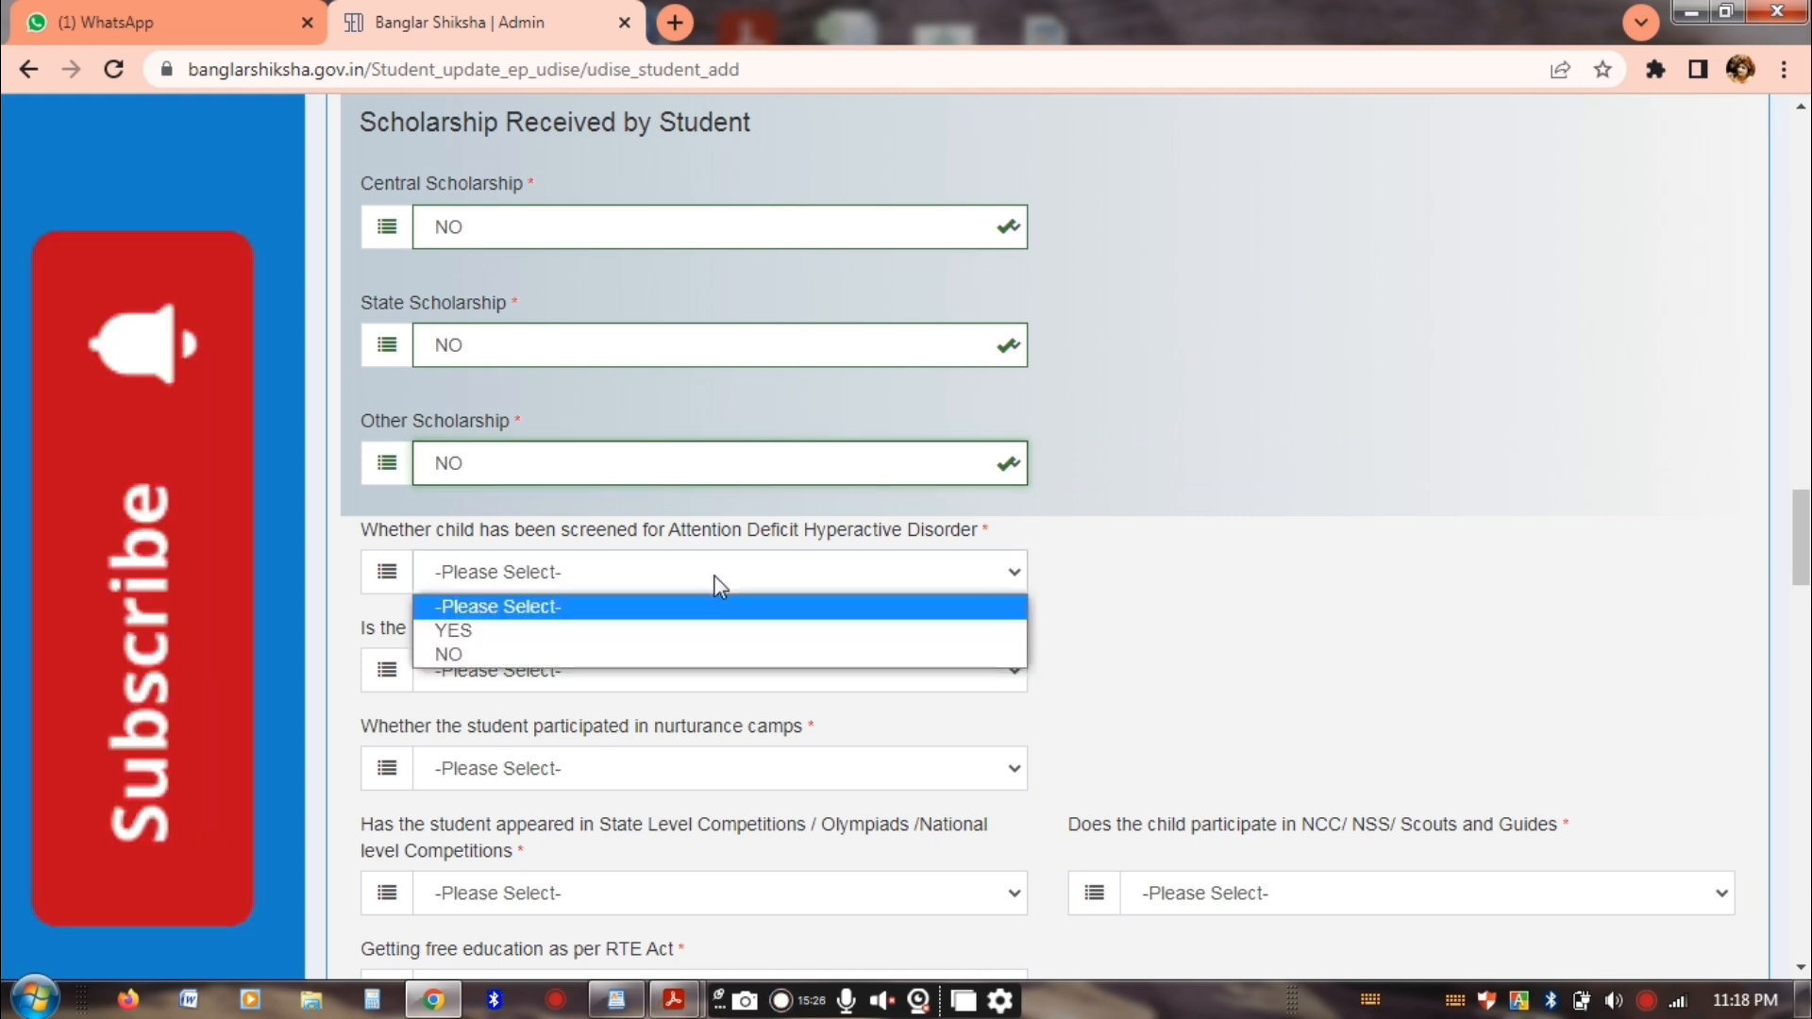
Try YES for the Attention Deficit Hyperactive Disorder screening question, and settle the answer on NO
left_click(614, 630)
left_click(609, 587)
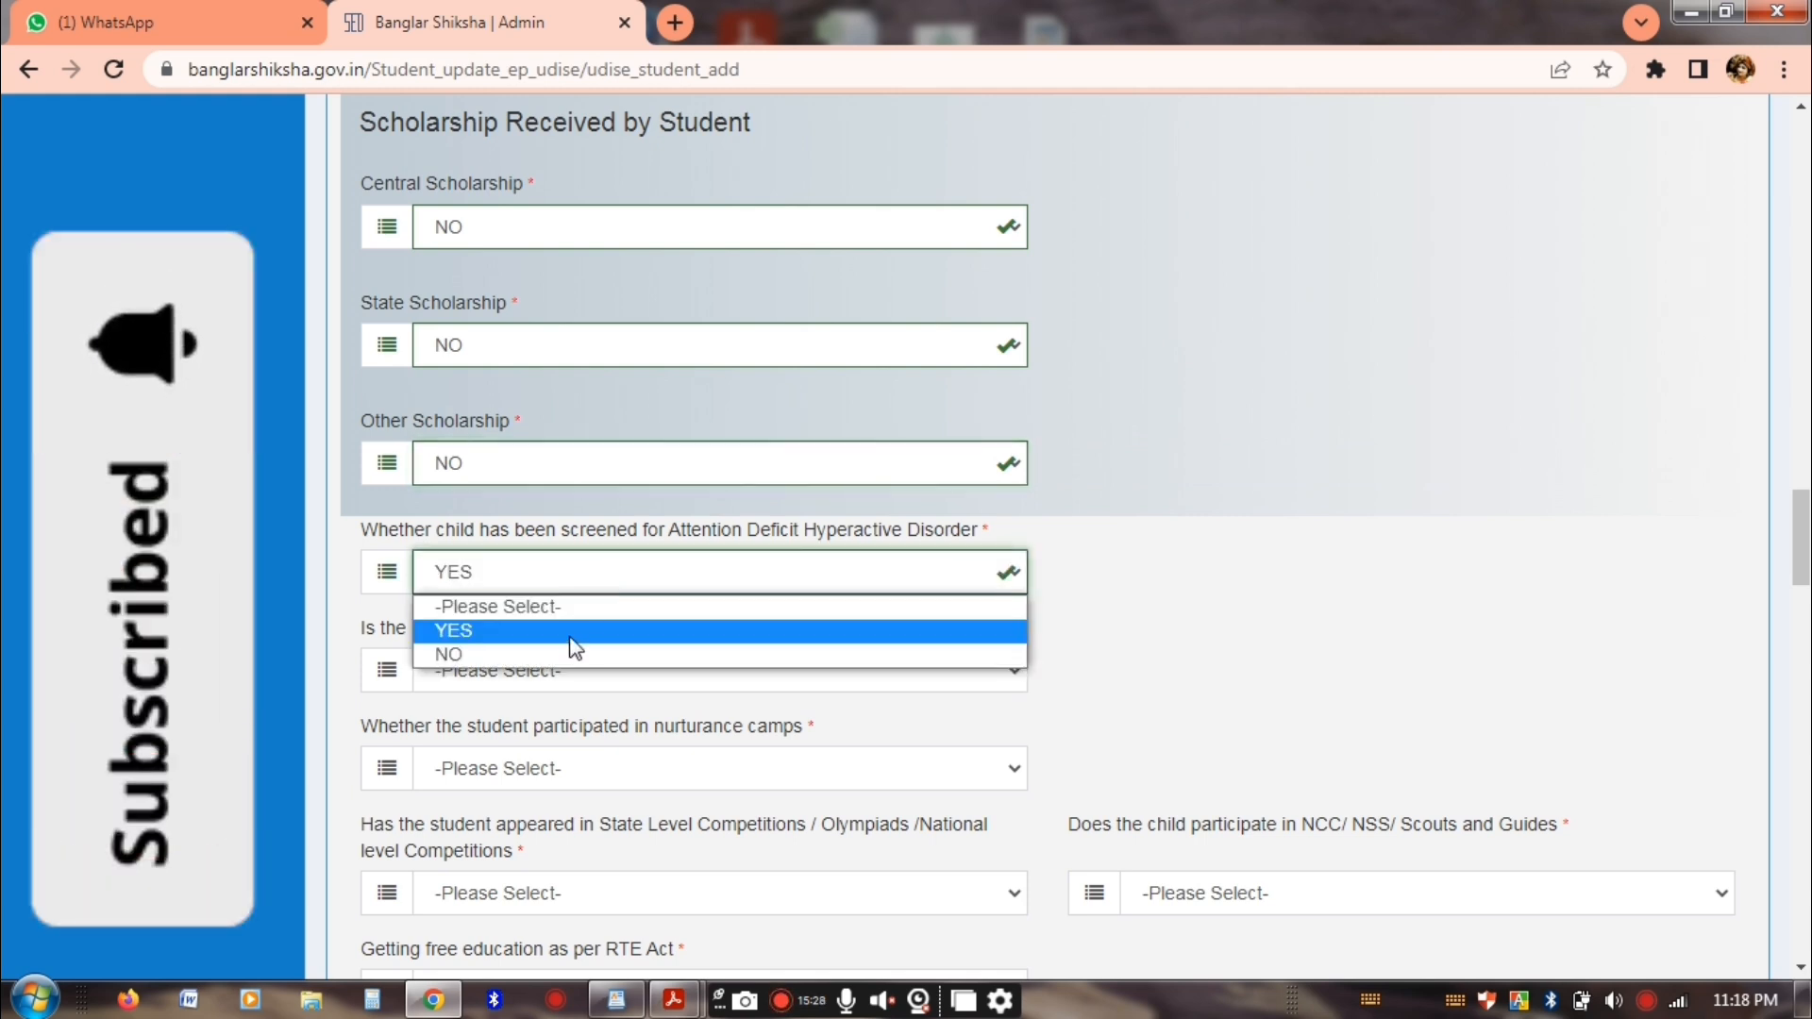
left_click(572, 649)
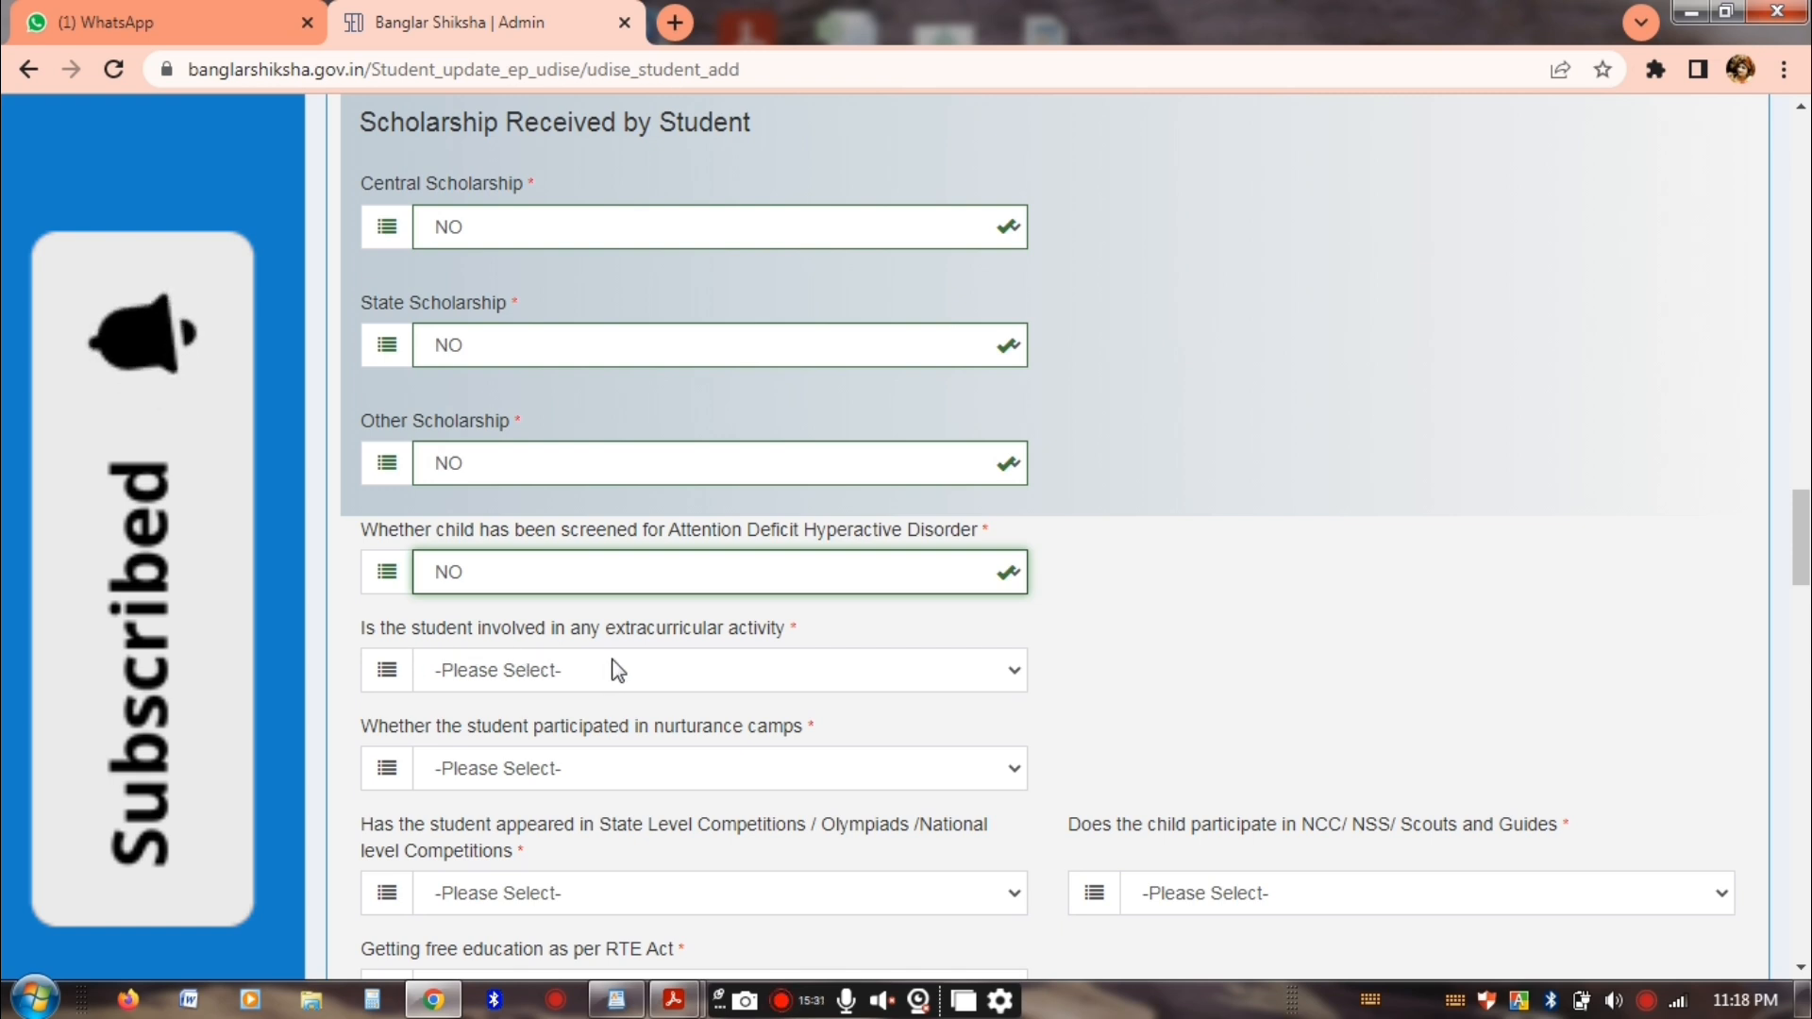
Answer YES for involvement in extracurricular activity and mark the student as gifted in Language and Mathematics
left_click(697, 678)
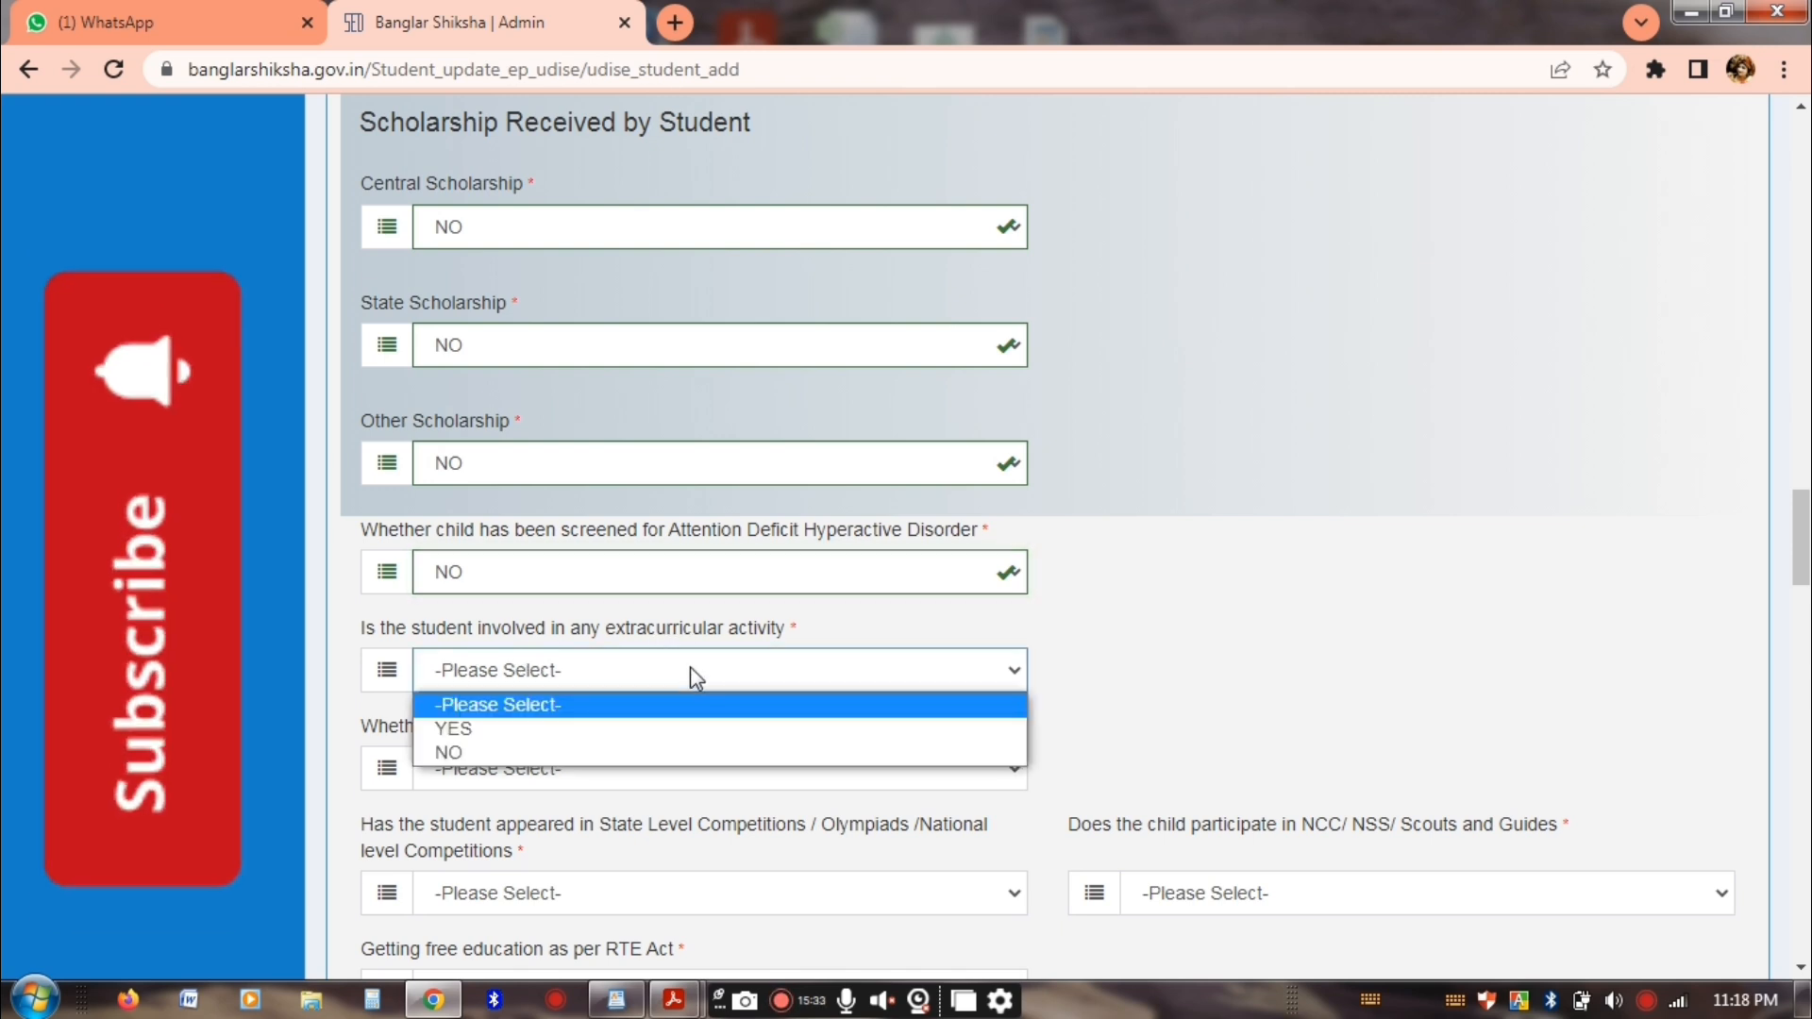
left_click(688, 732)
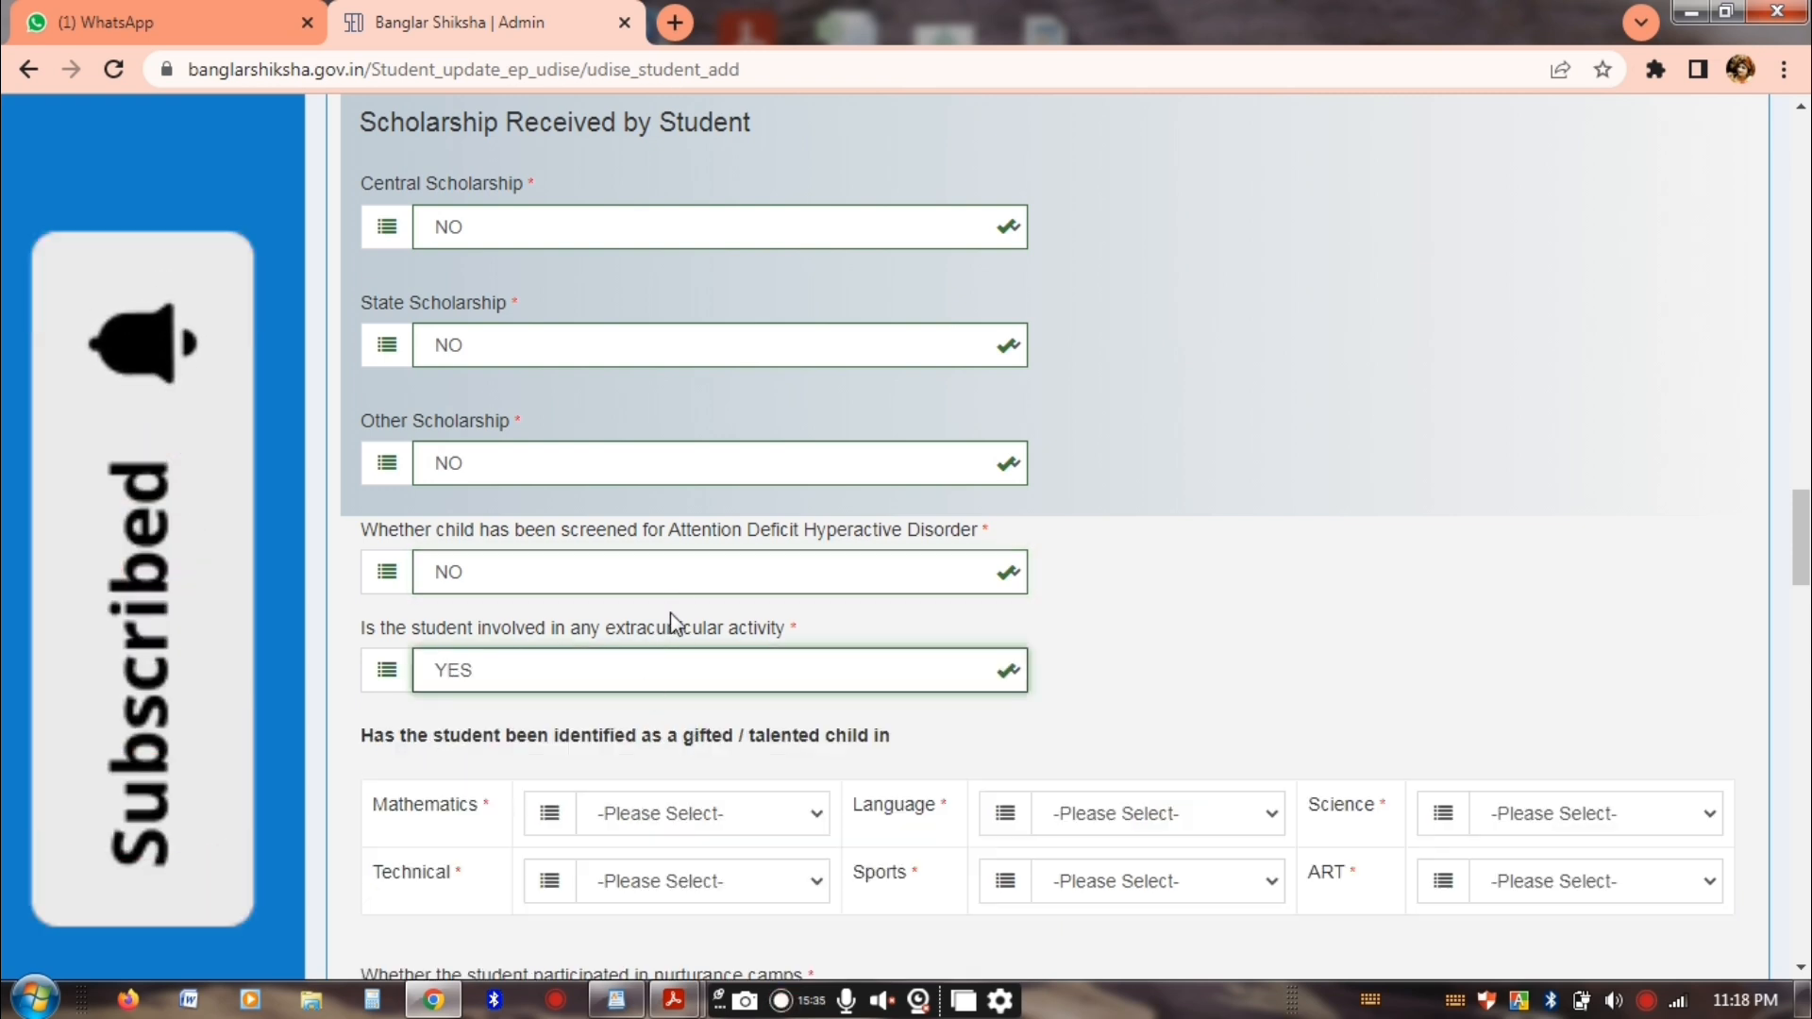
scroll(666, 717, "down", 1)
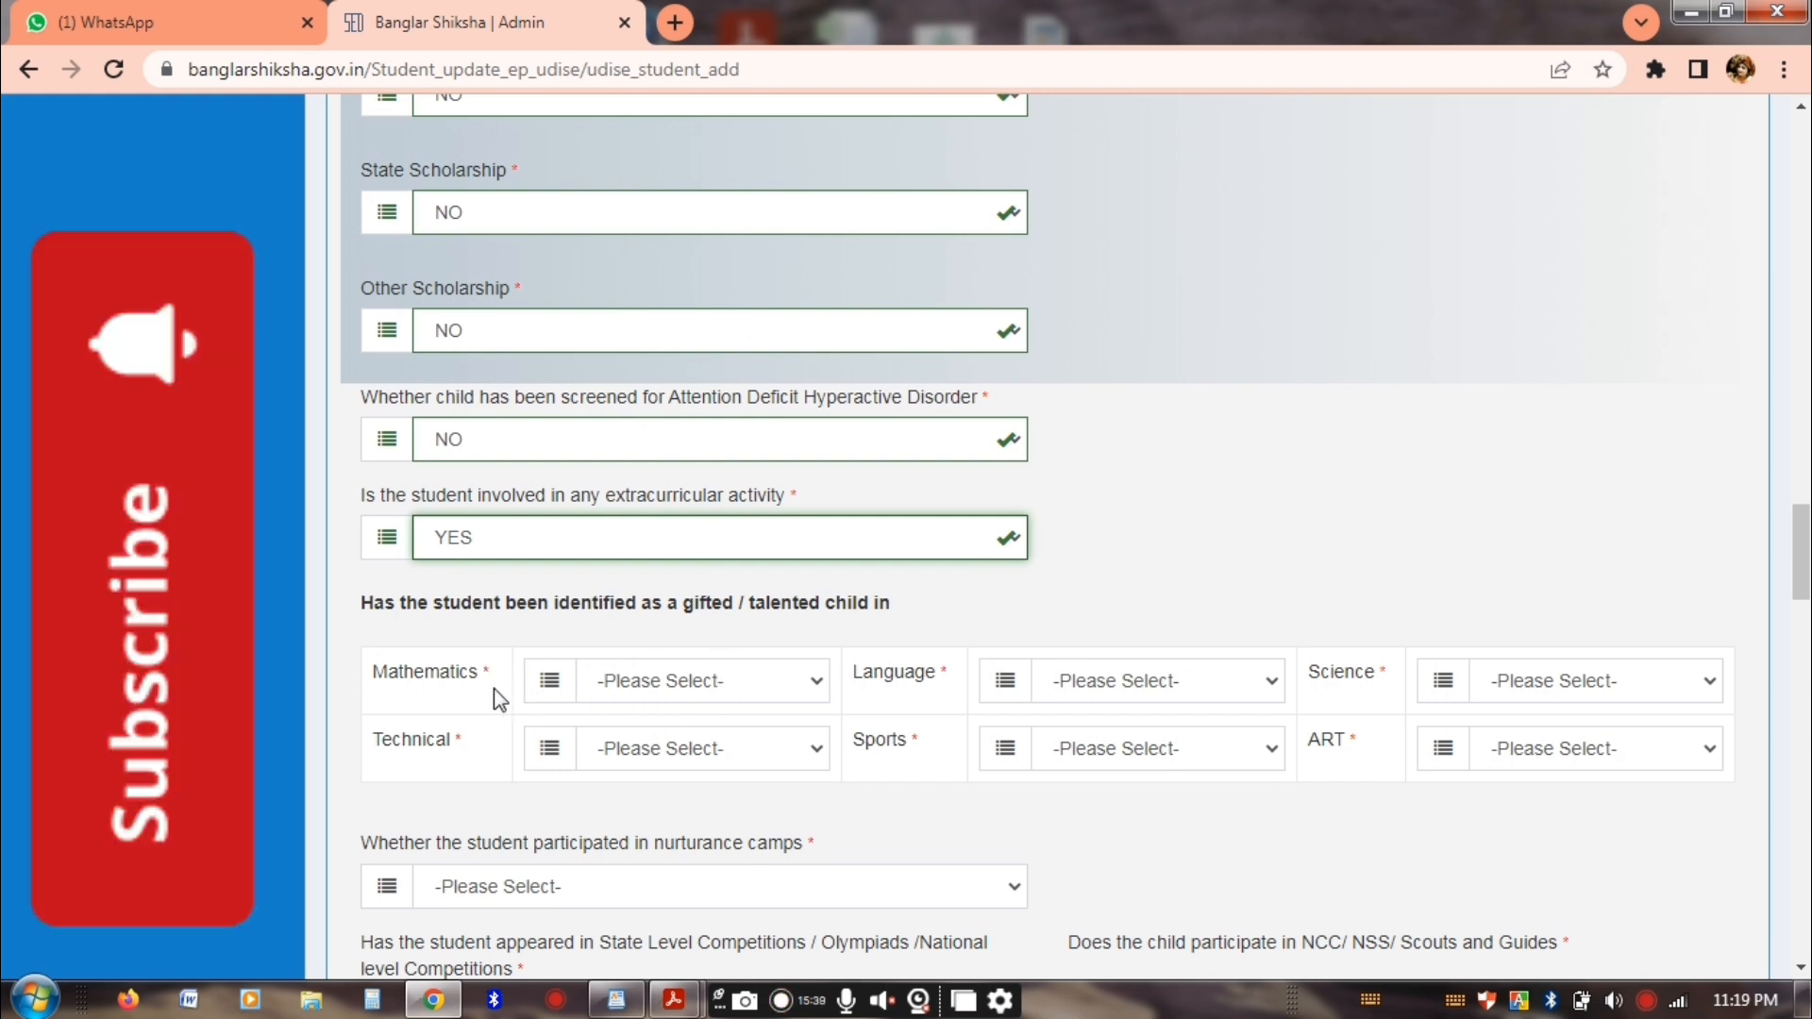
left_click(791, 686)
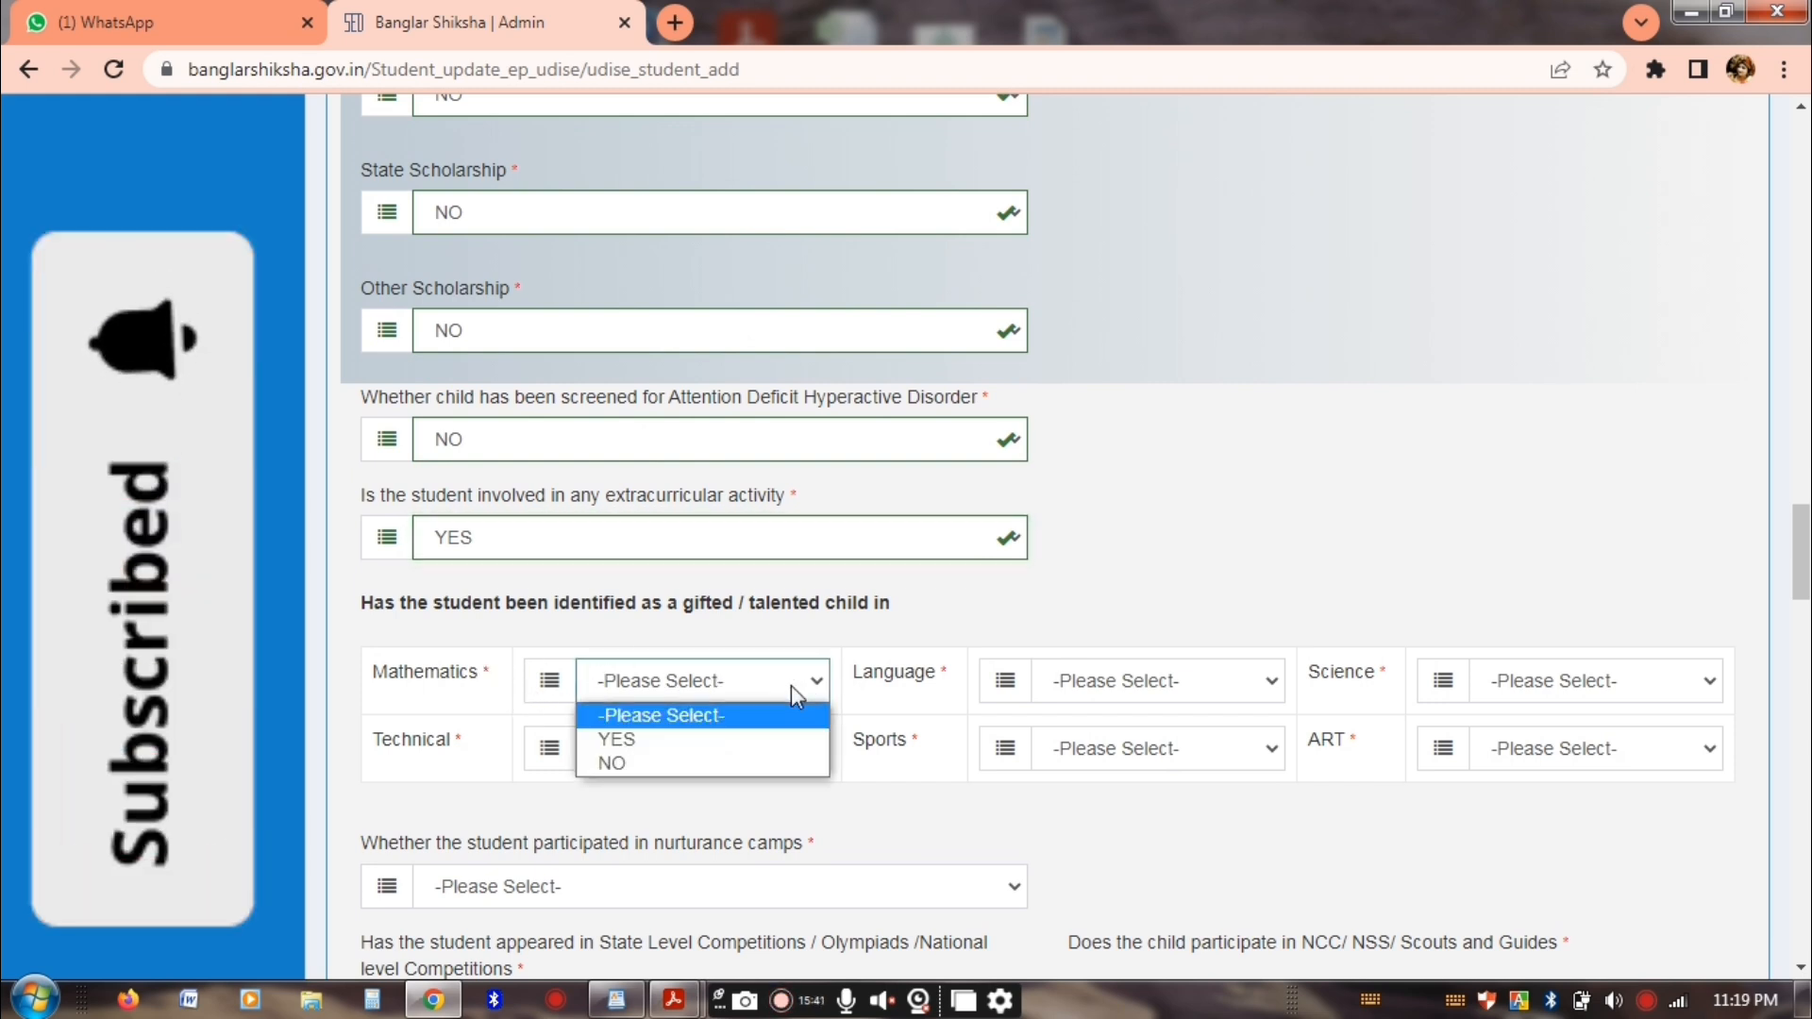
left_click(1150, 698)
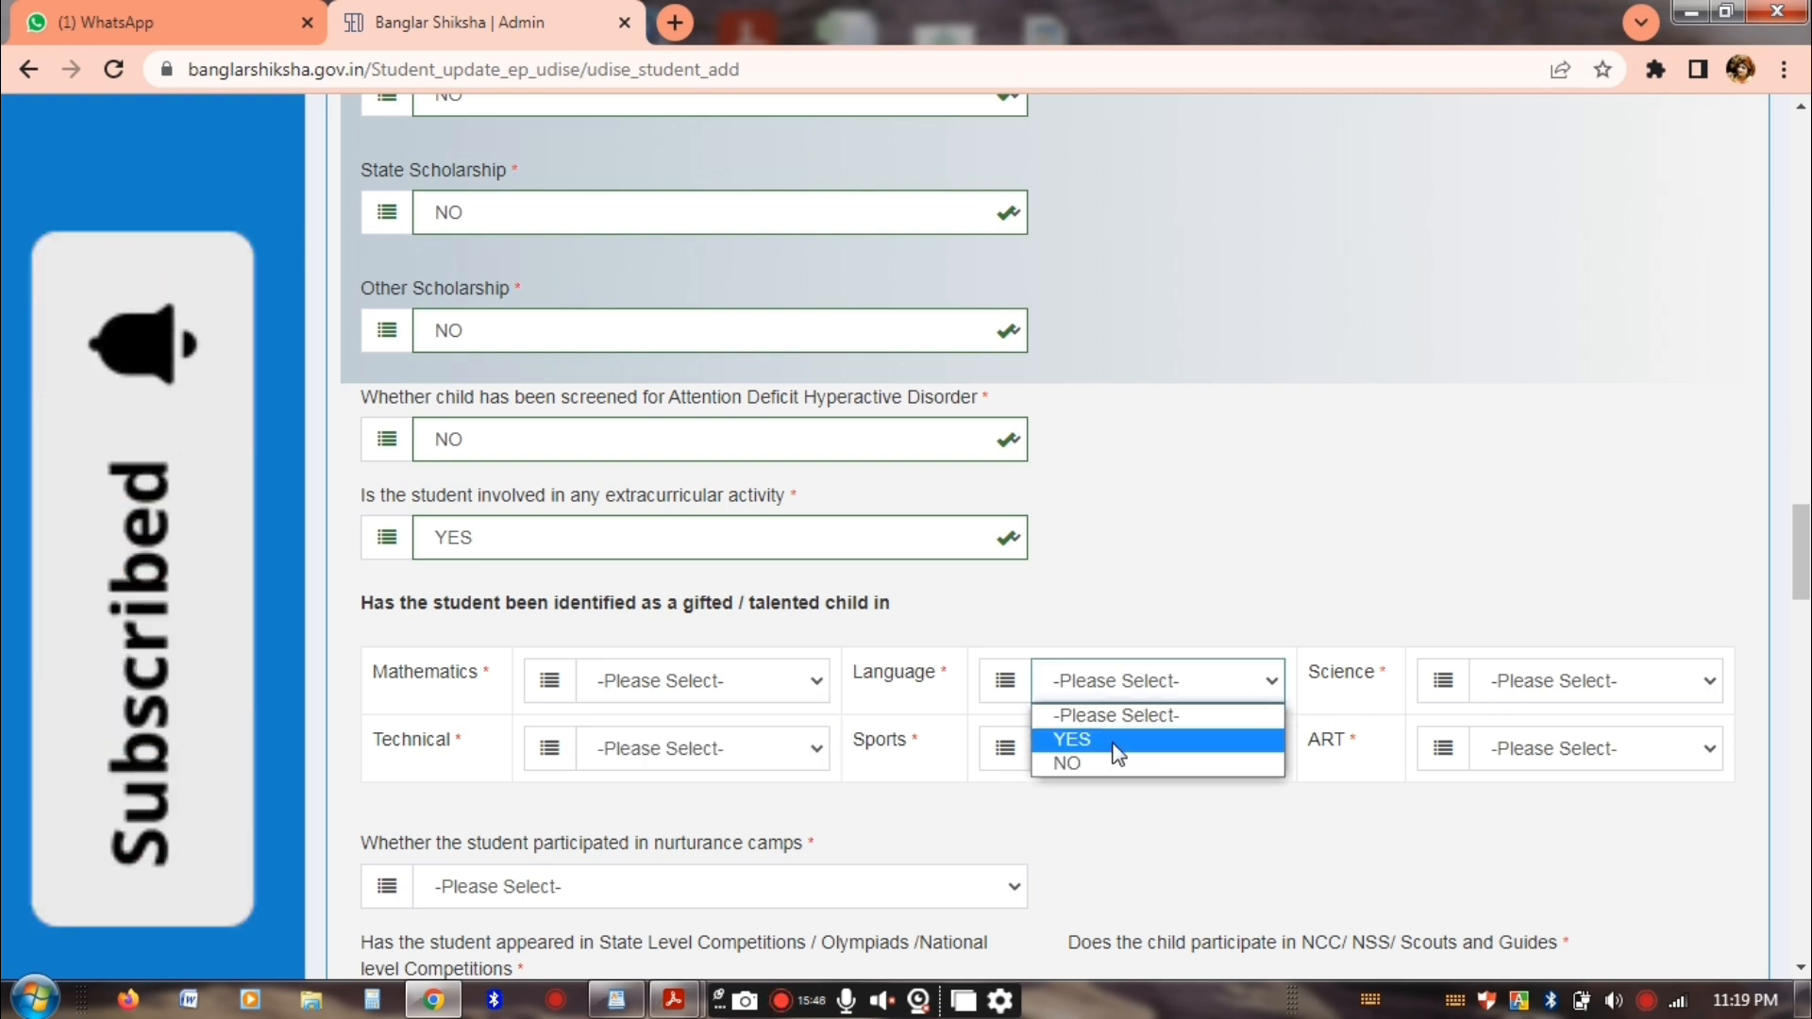
left_click(1064, 741)
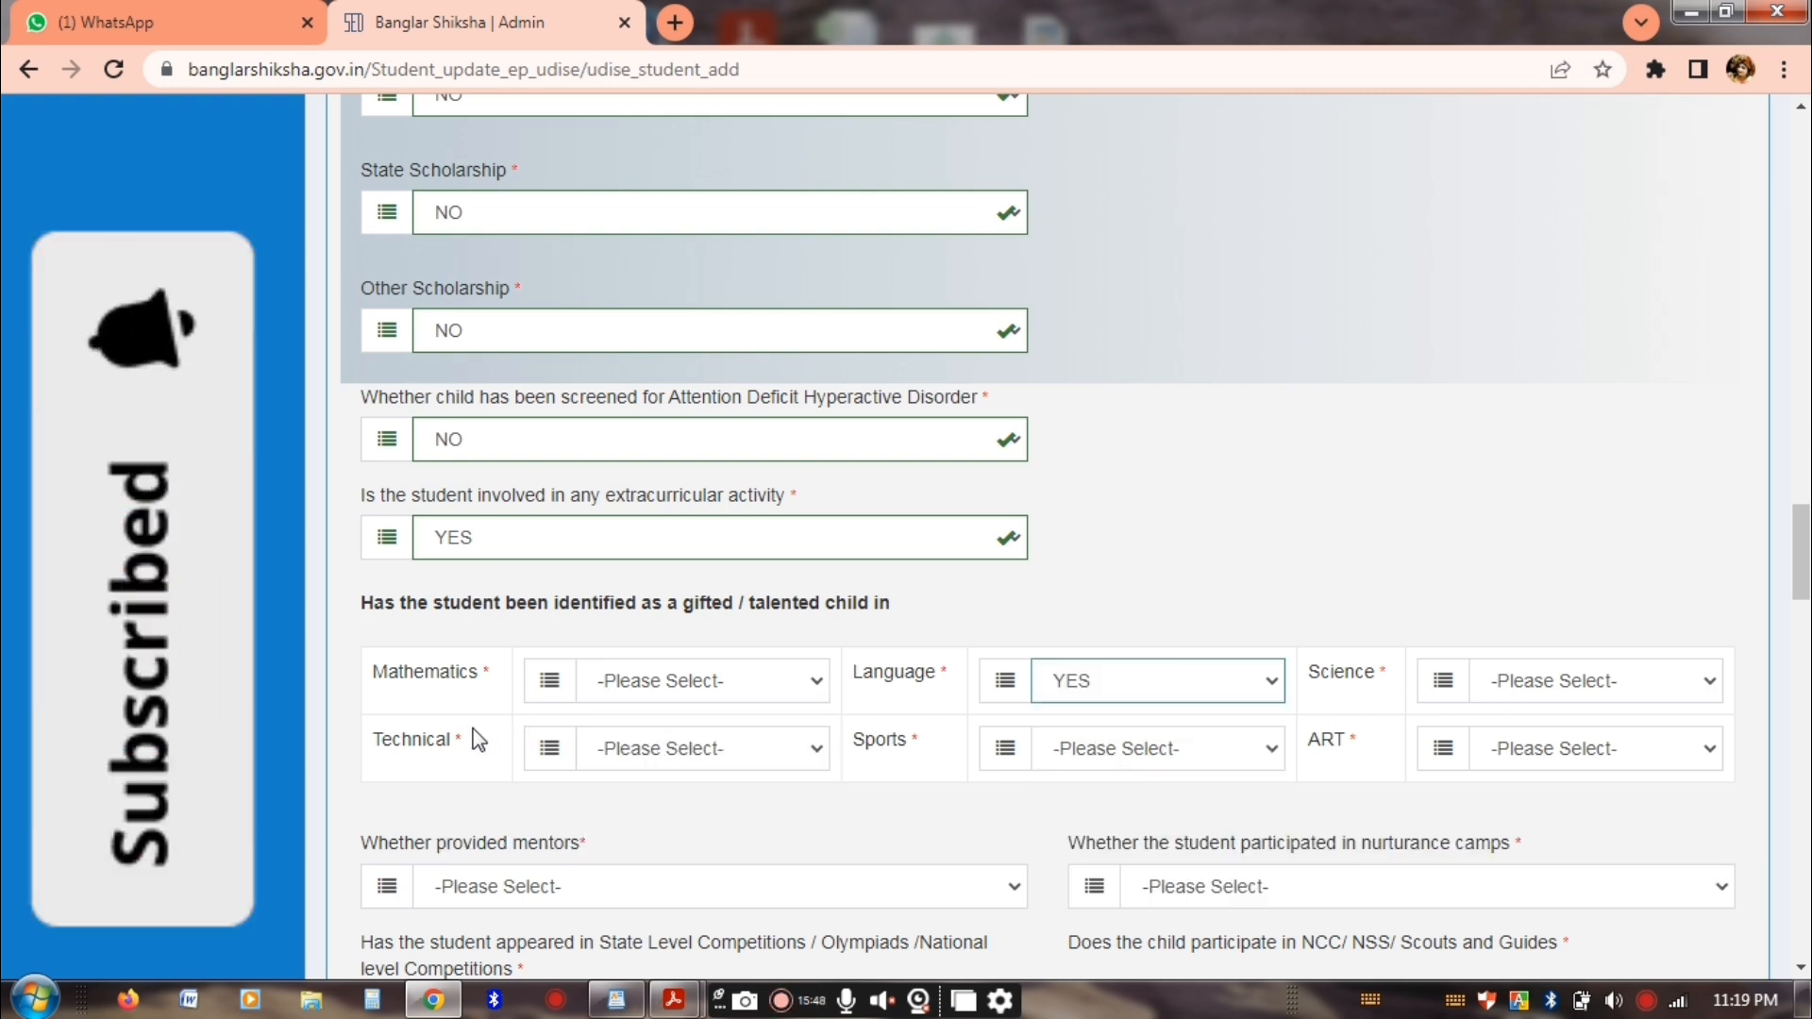
left_click(628, 701)
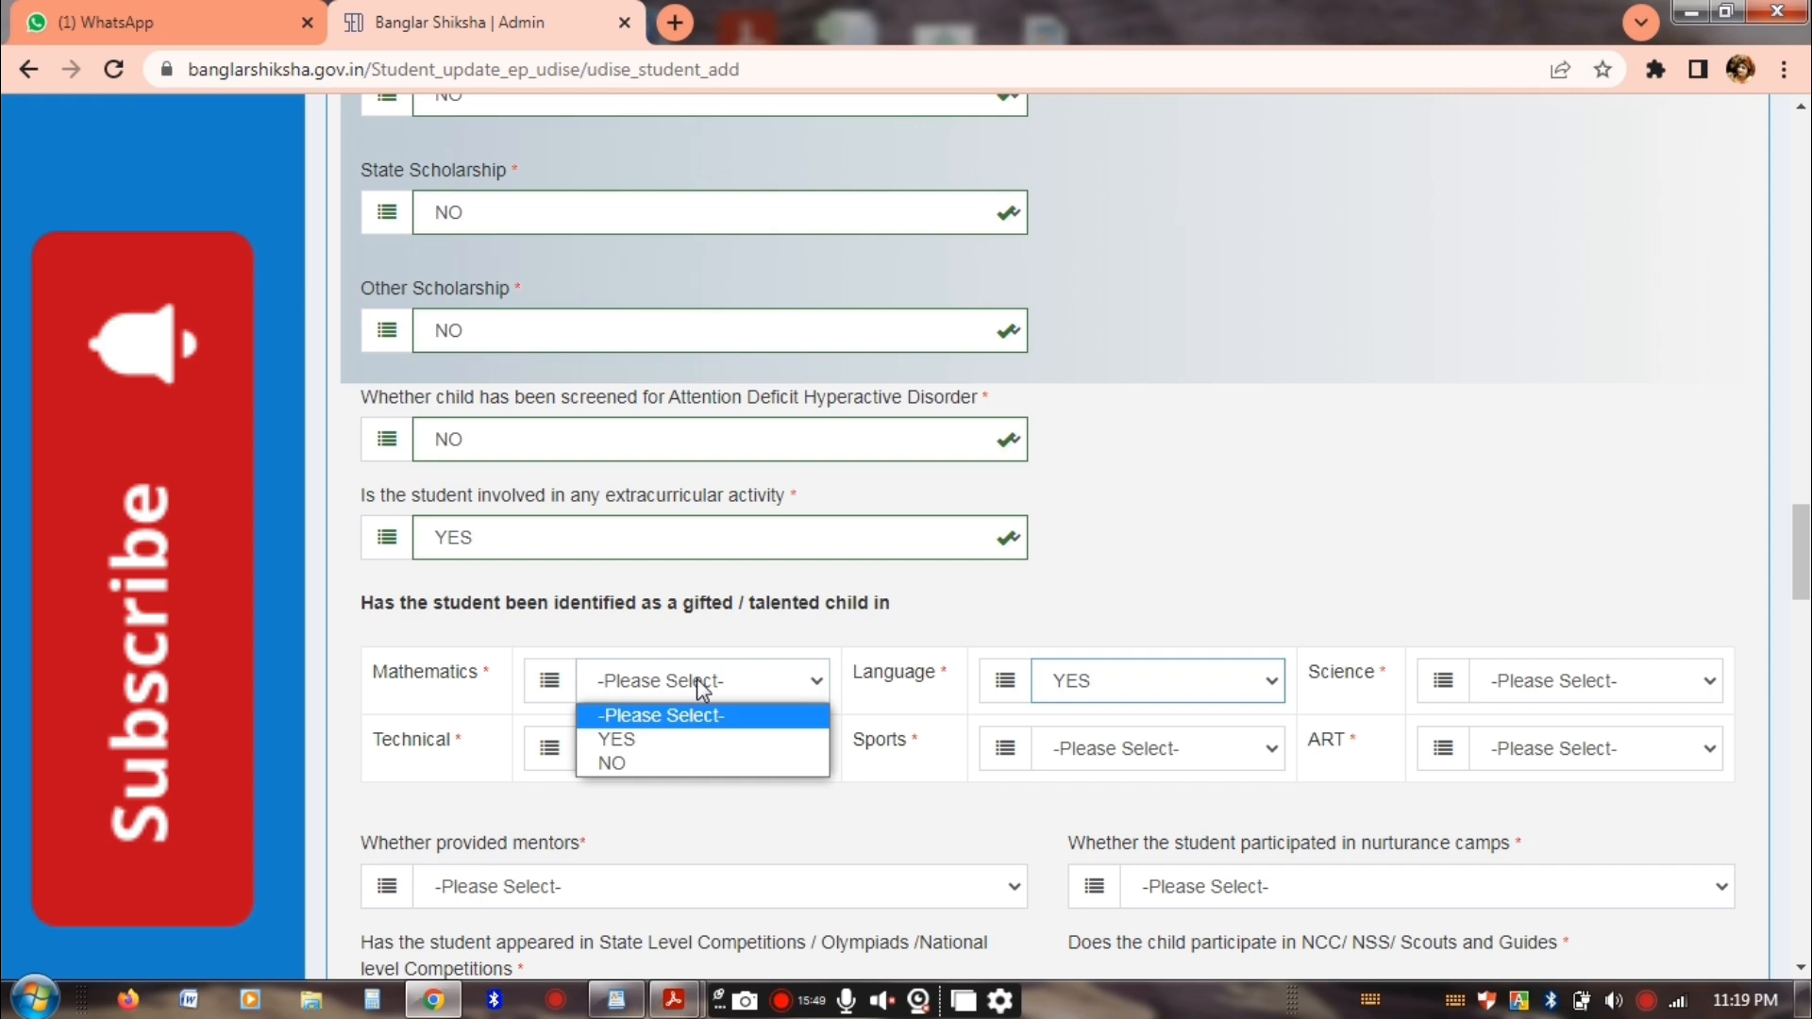
left_click(666, 740)
Answer YES to whether the gifted student was provided mentors
scroll(545, 727, "down", 1)
scroll(631, 678, "down", 1)
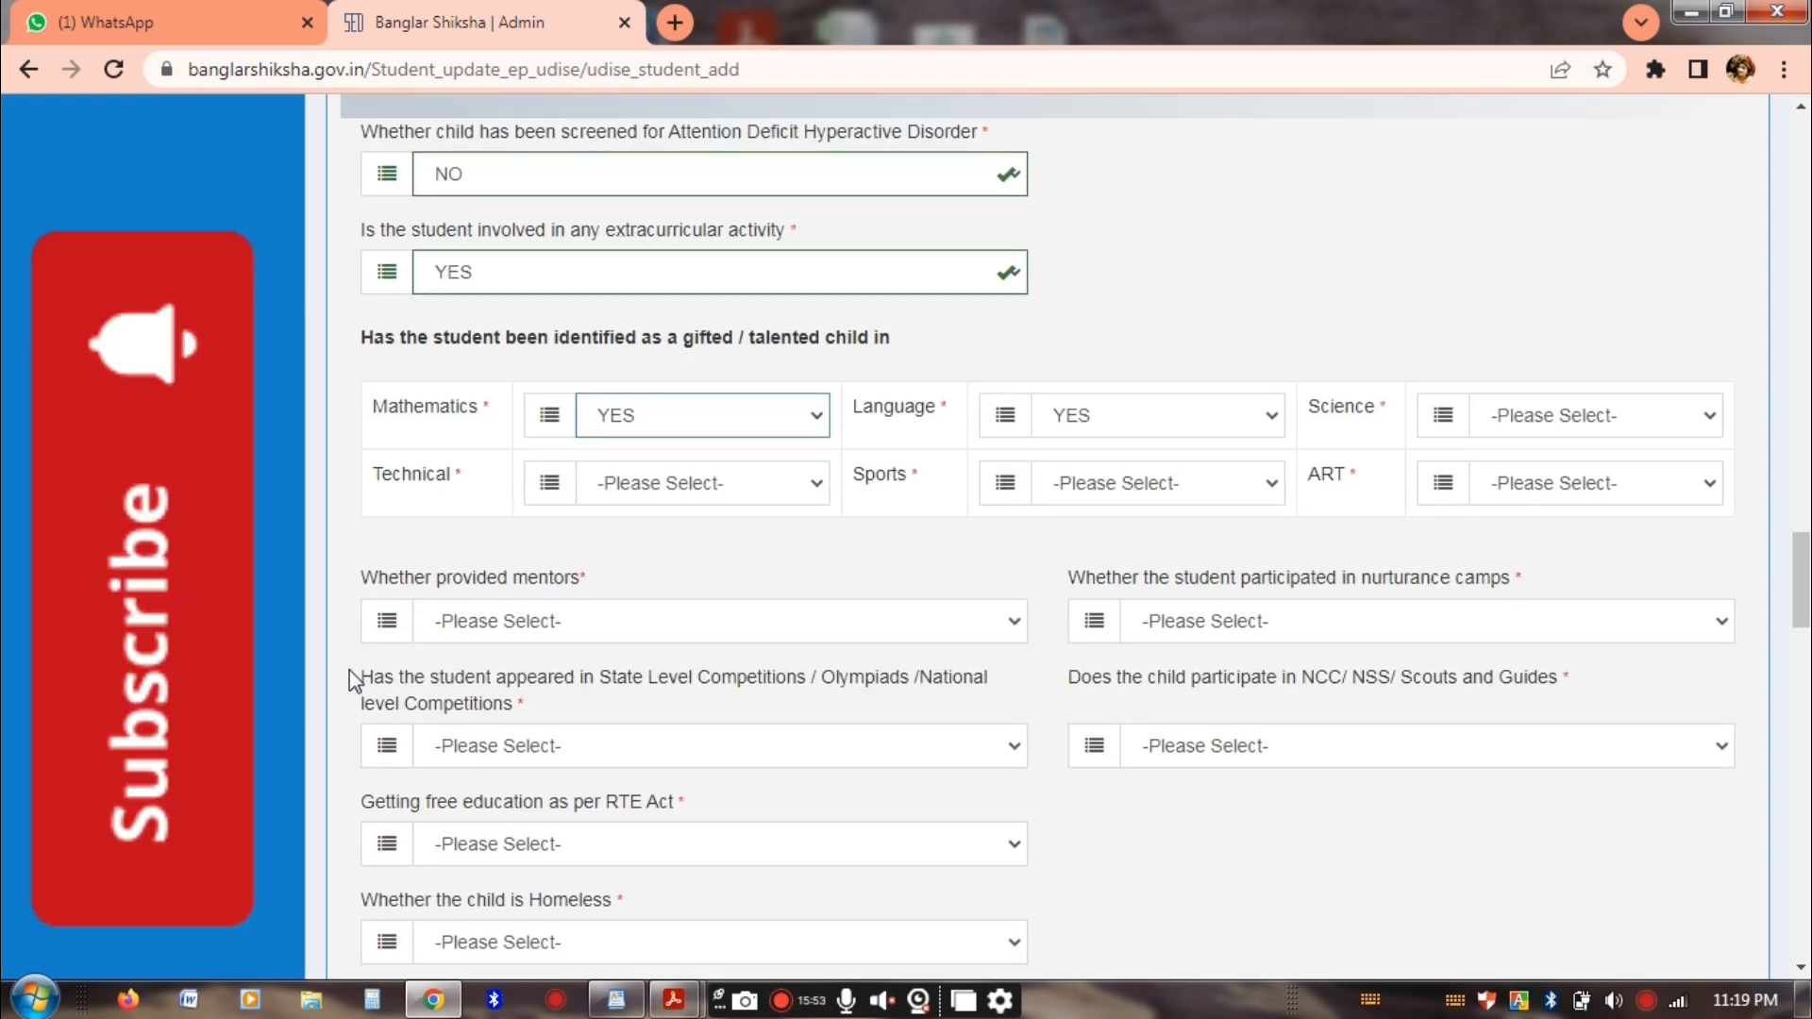
left_click(655, 626)
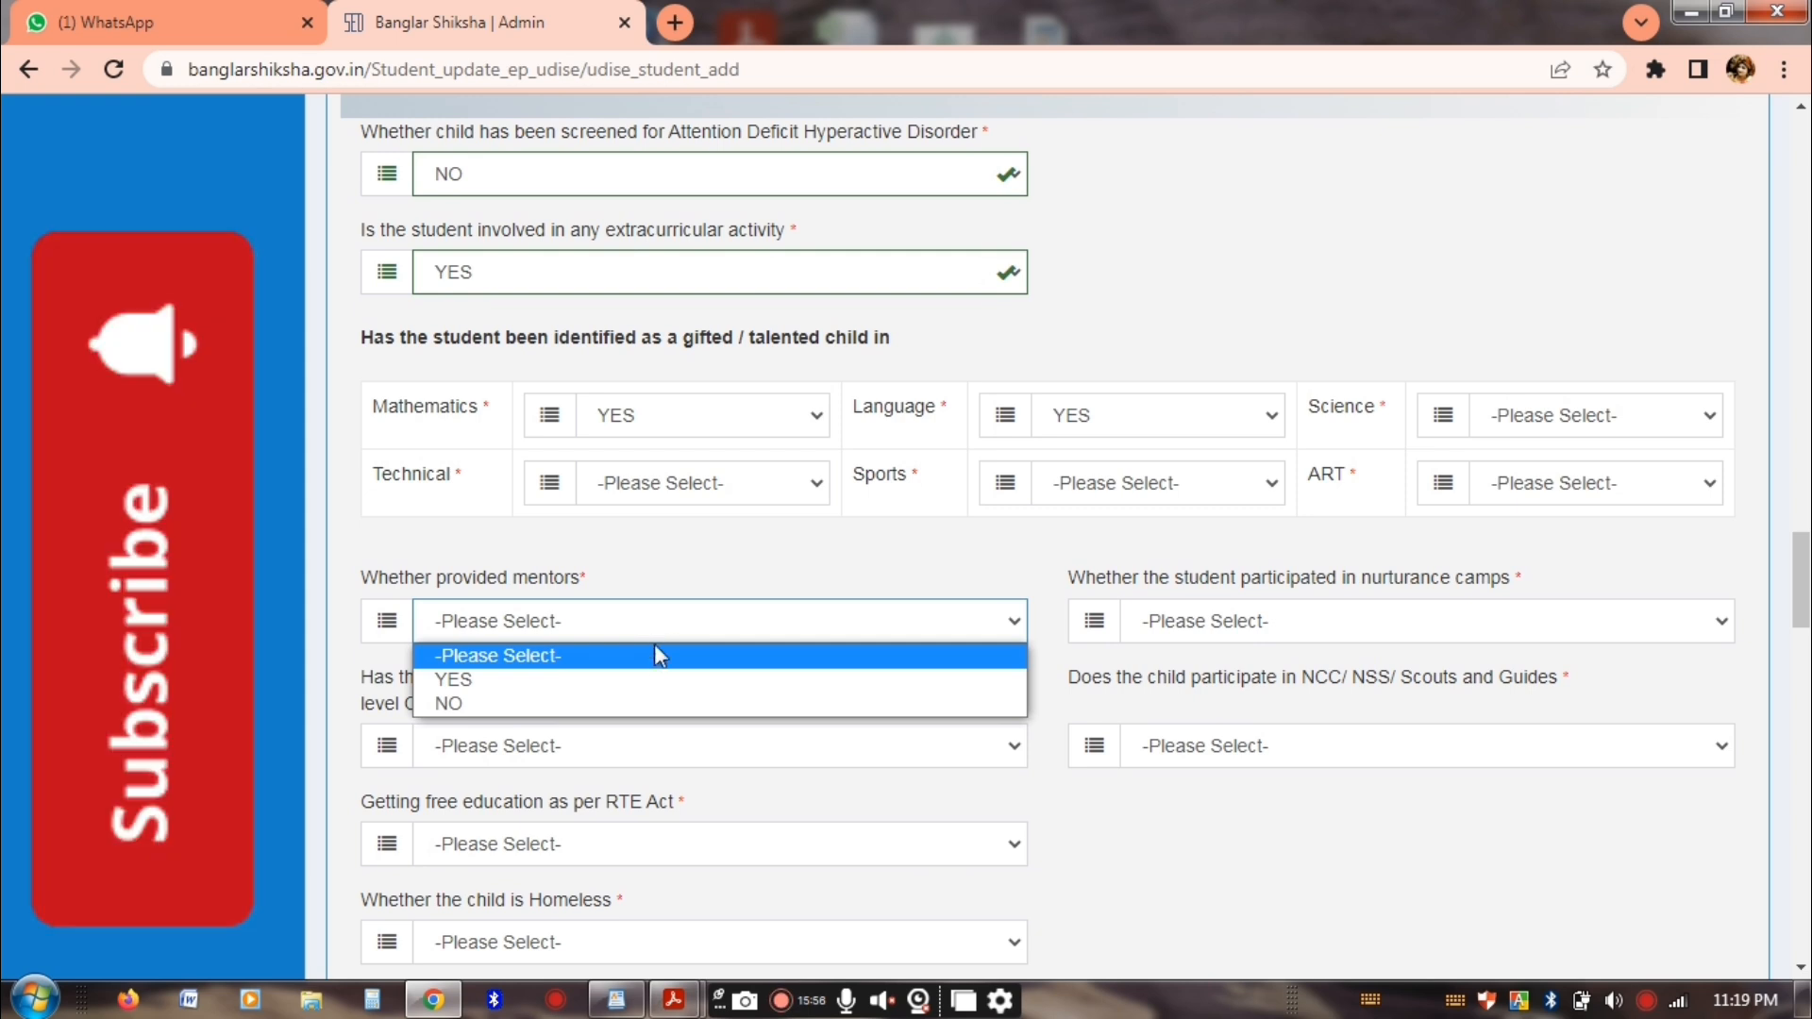
left_click(651, 680)
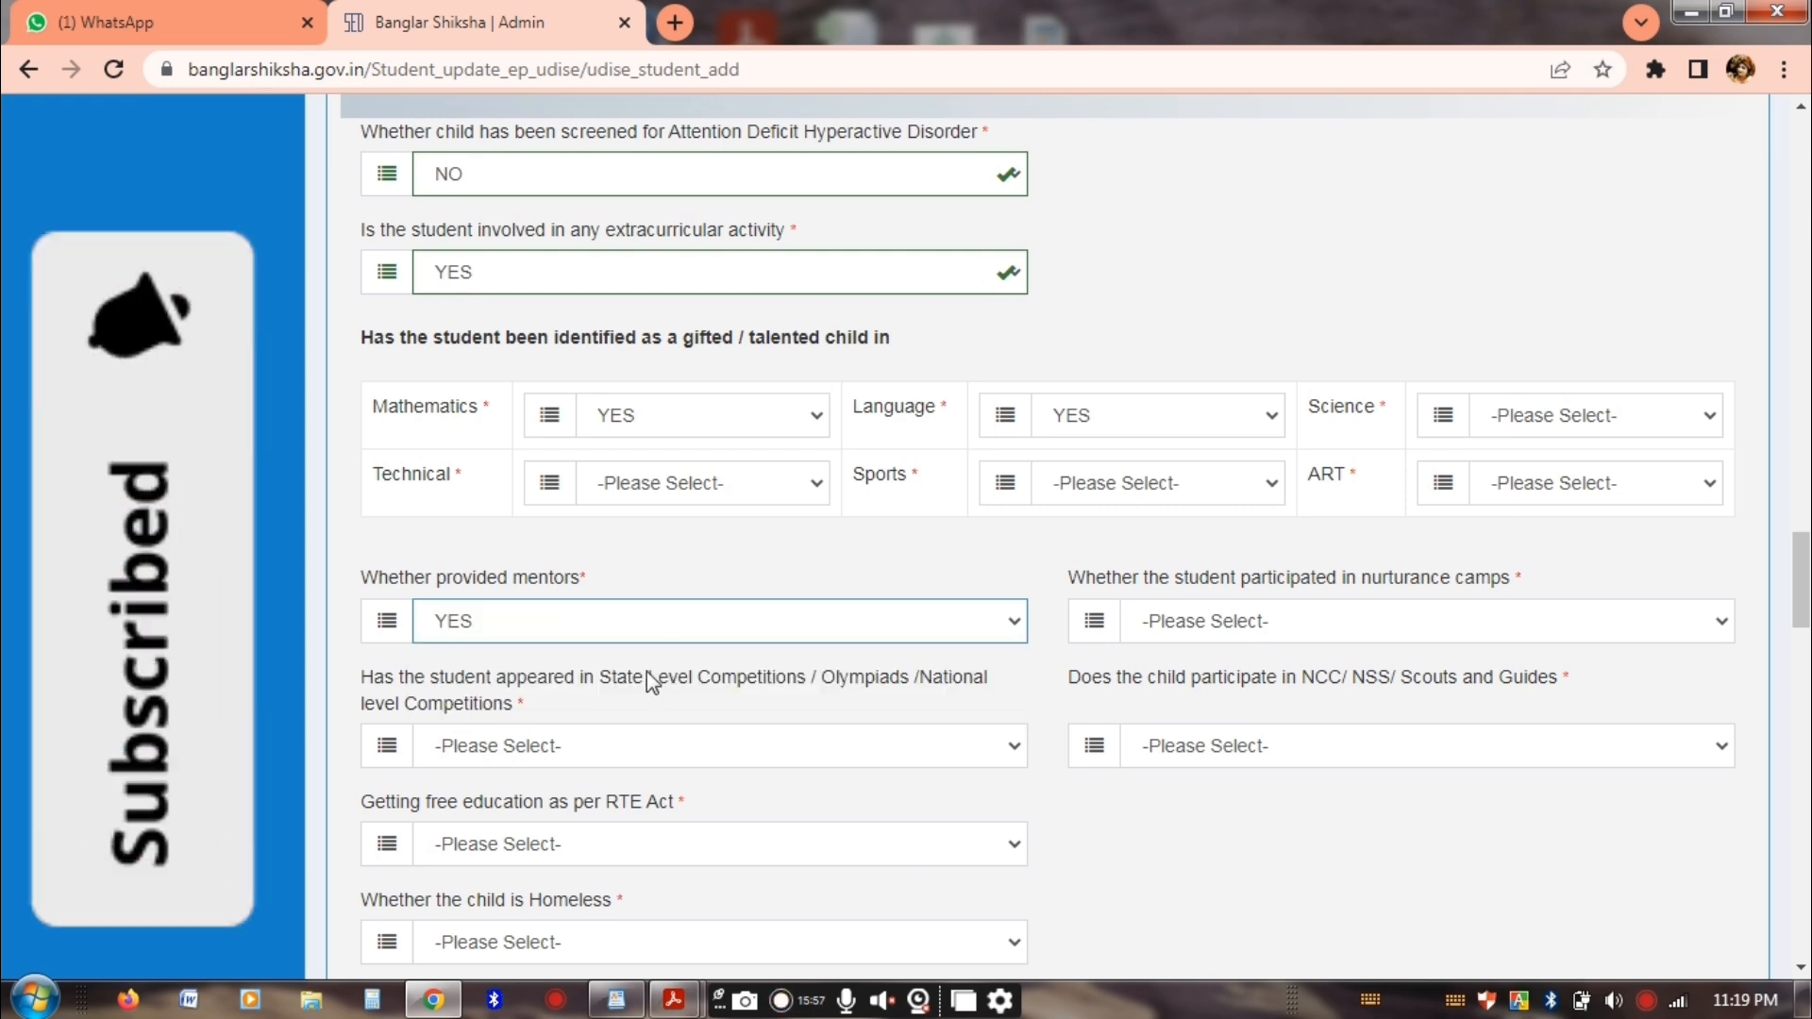
Answer NO for participation in nurturance camps and change the extracurricular activity answer to NO
left_click(1229, 623)
left_click(1227, 699)
left_click(552, 274)
left_click(519, 352)
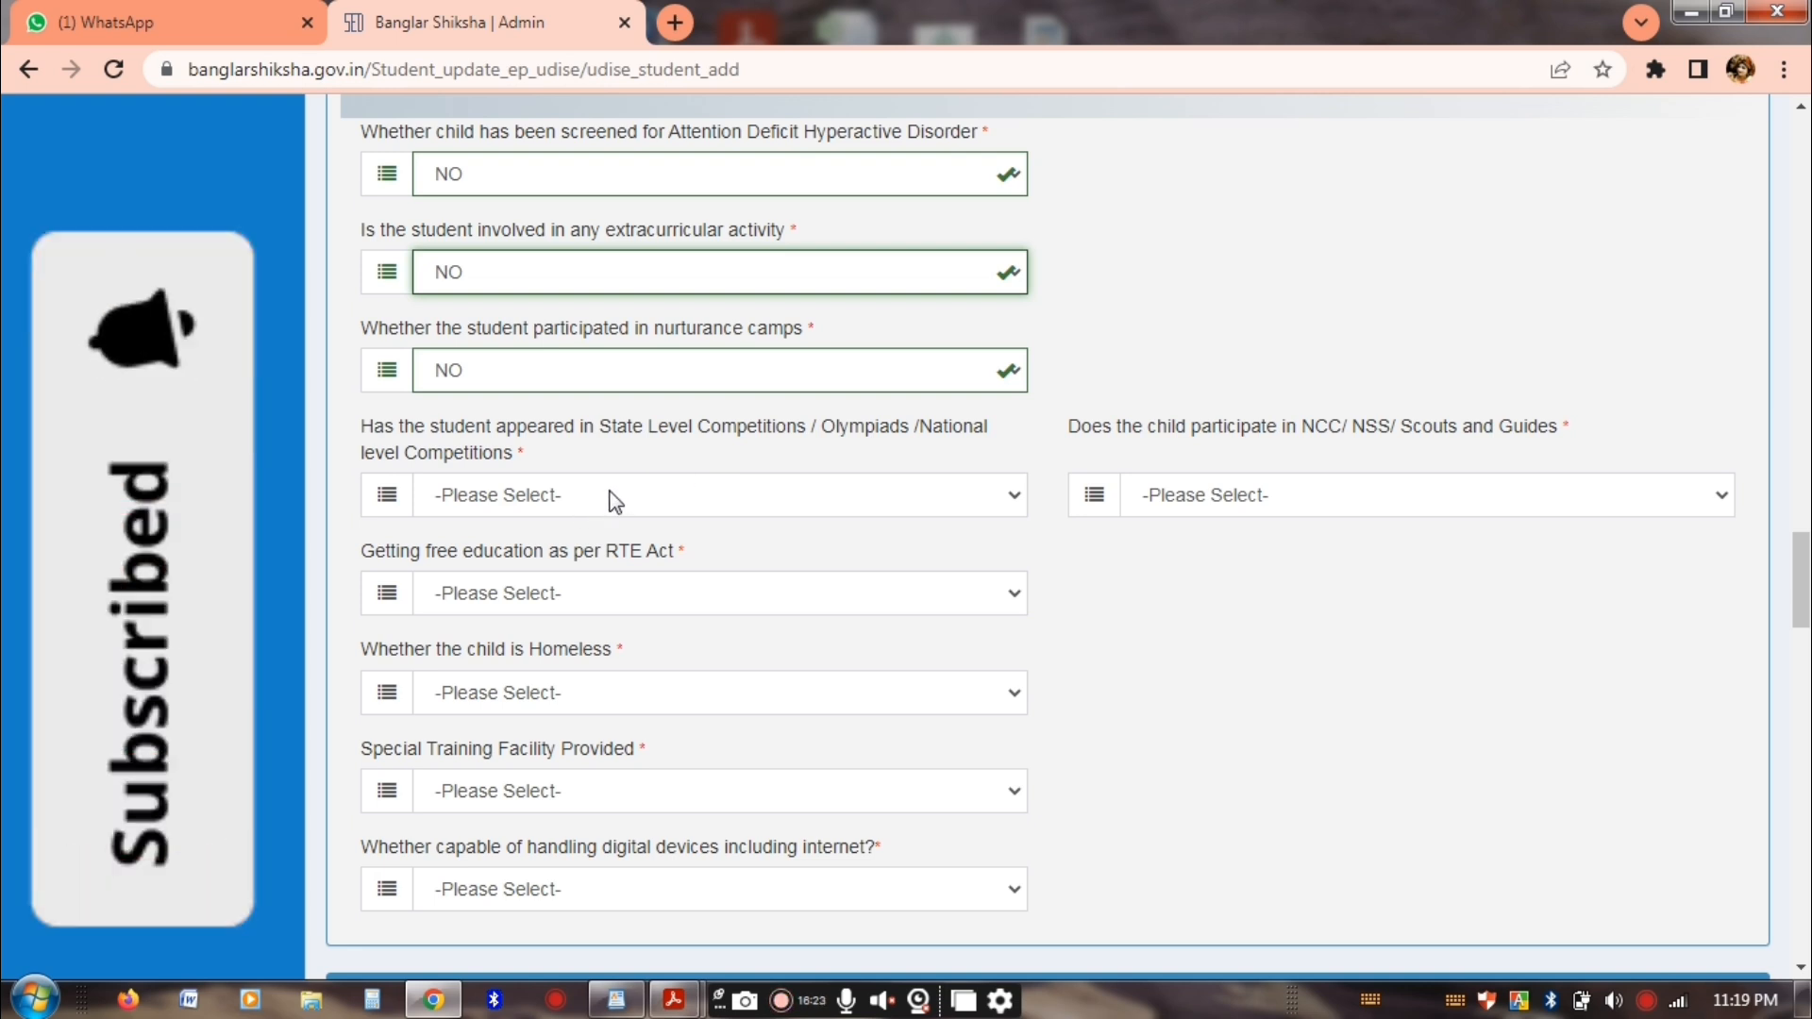
Try YES for nurturance camps with both State Level and National Level as YES, and set the camps answer back to NO
left_click(603, 368)
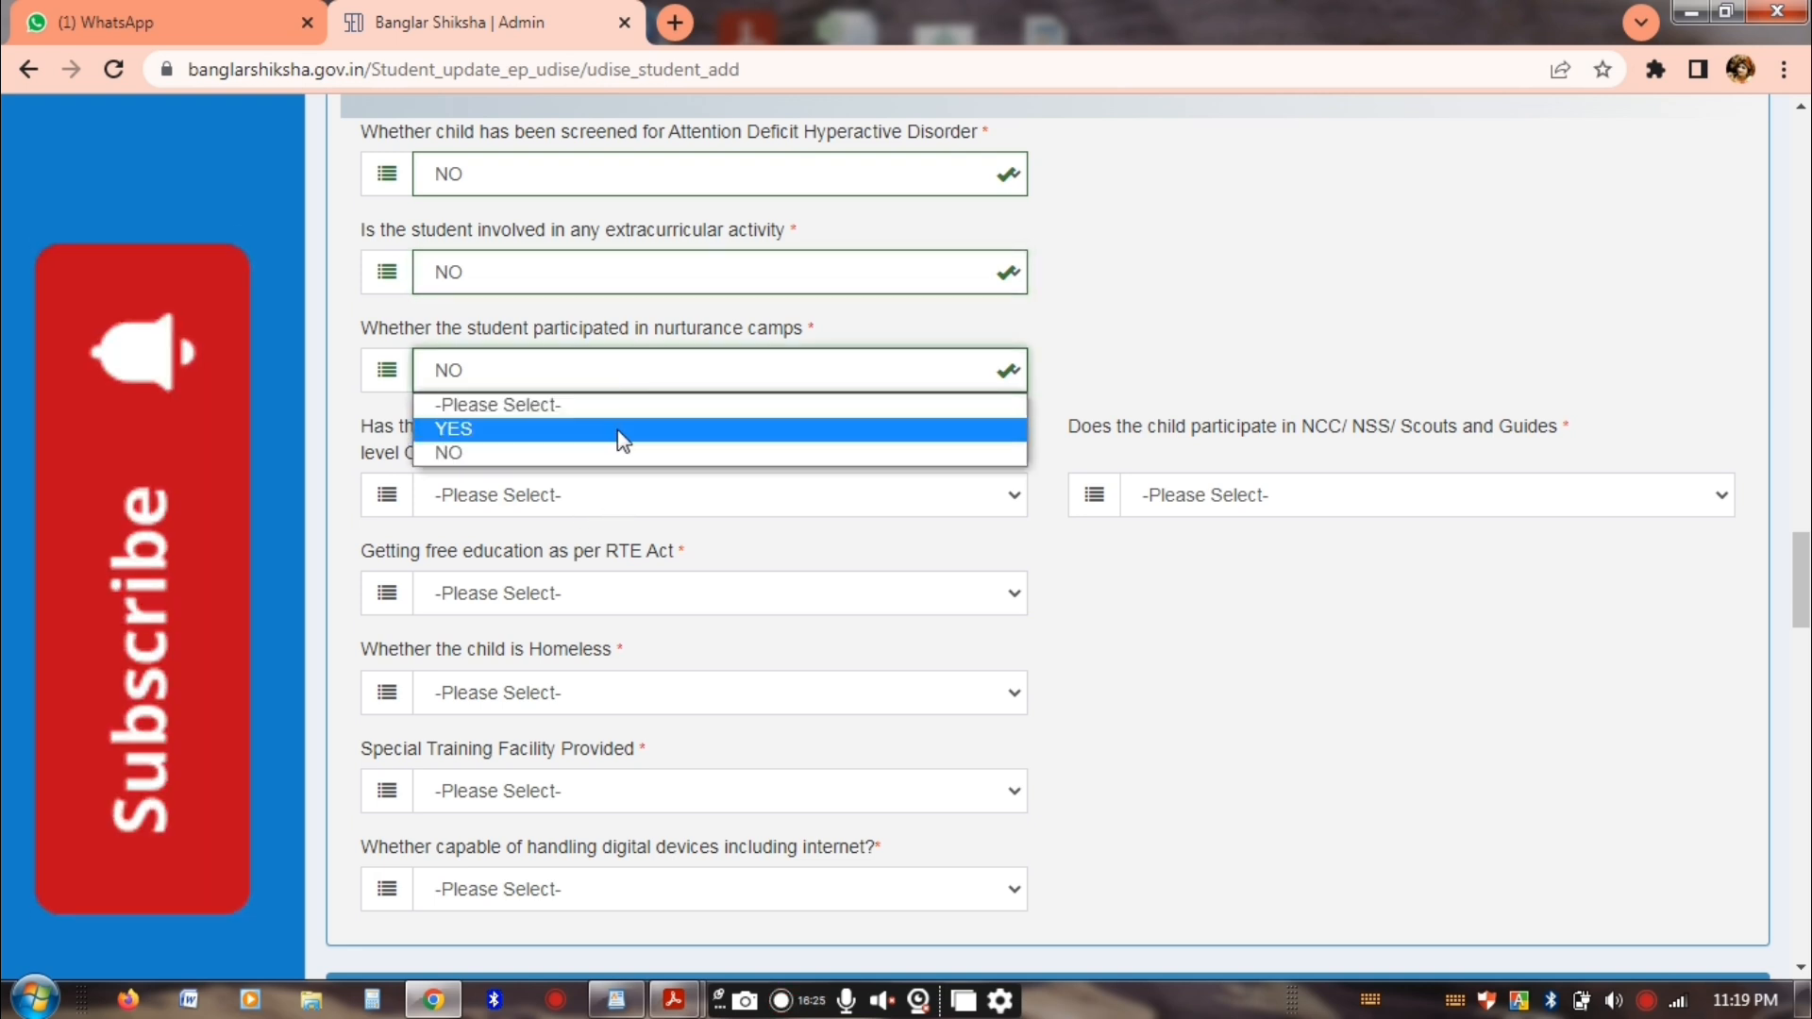
left_click(641, 430)
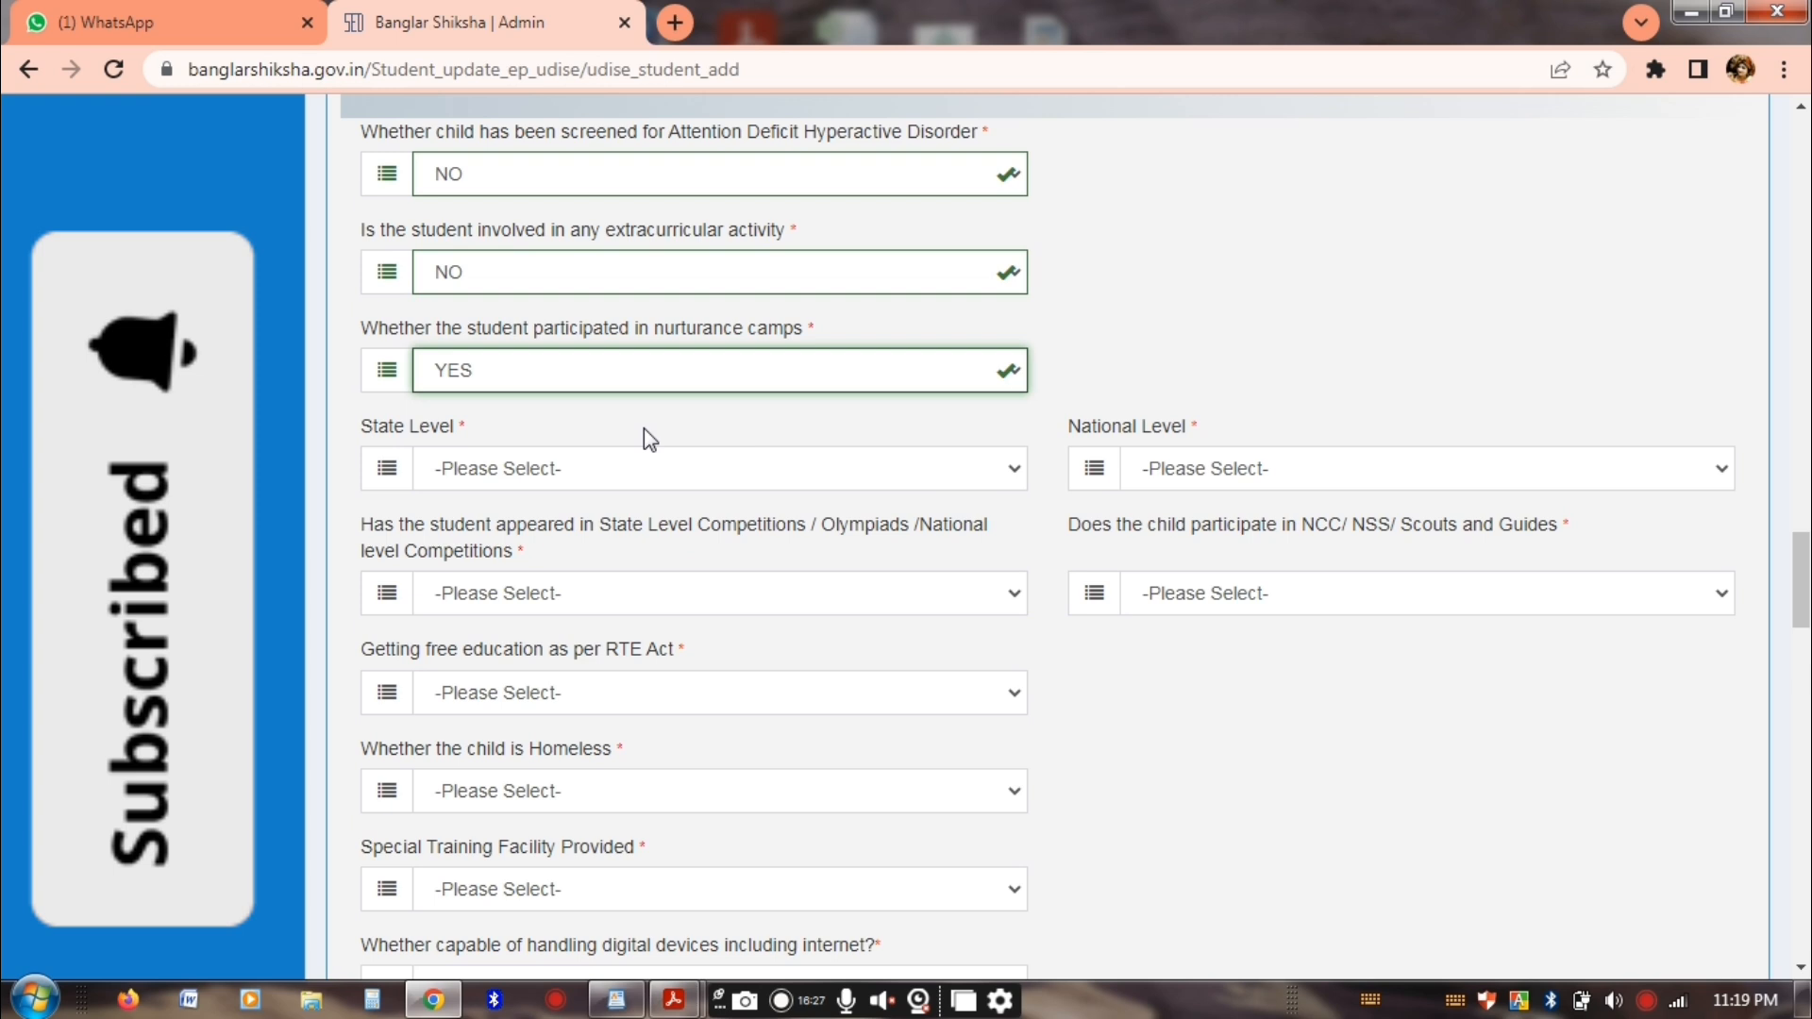
left_click(571, 469)
left_click(1163, 469)
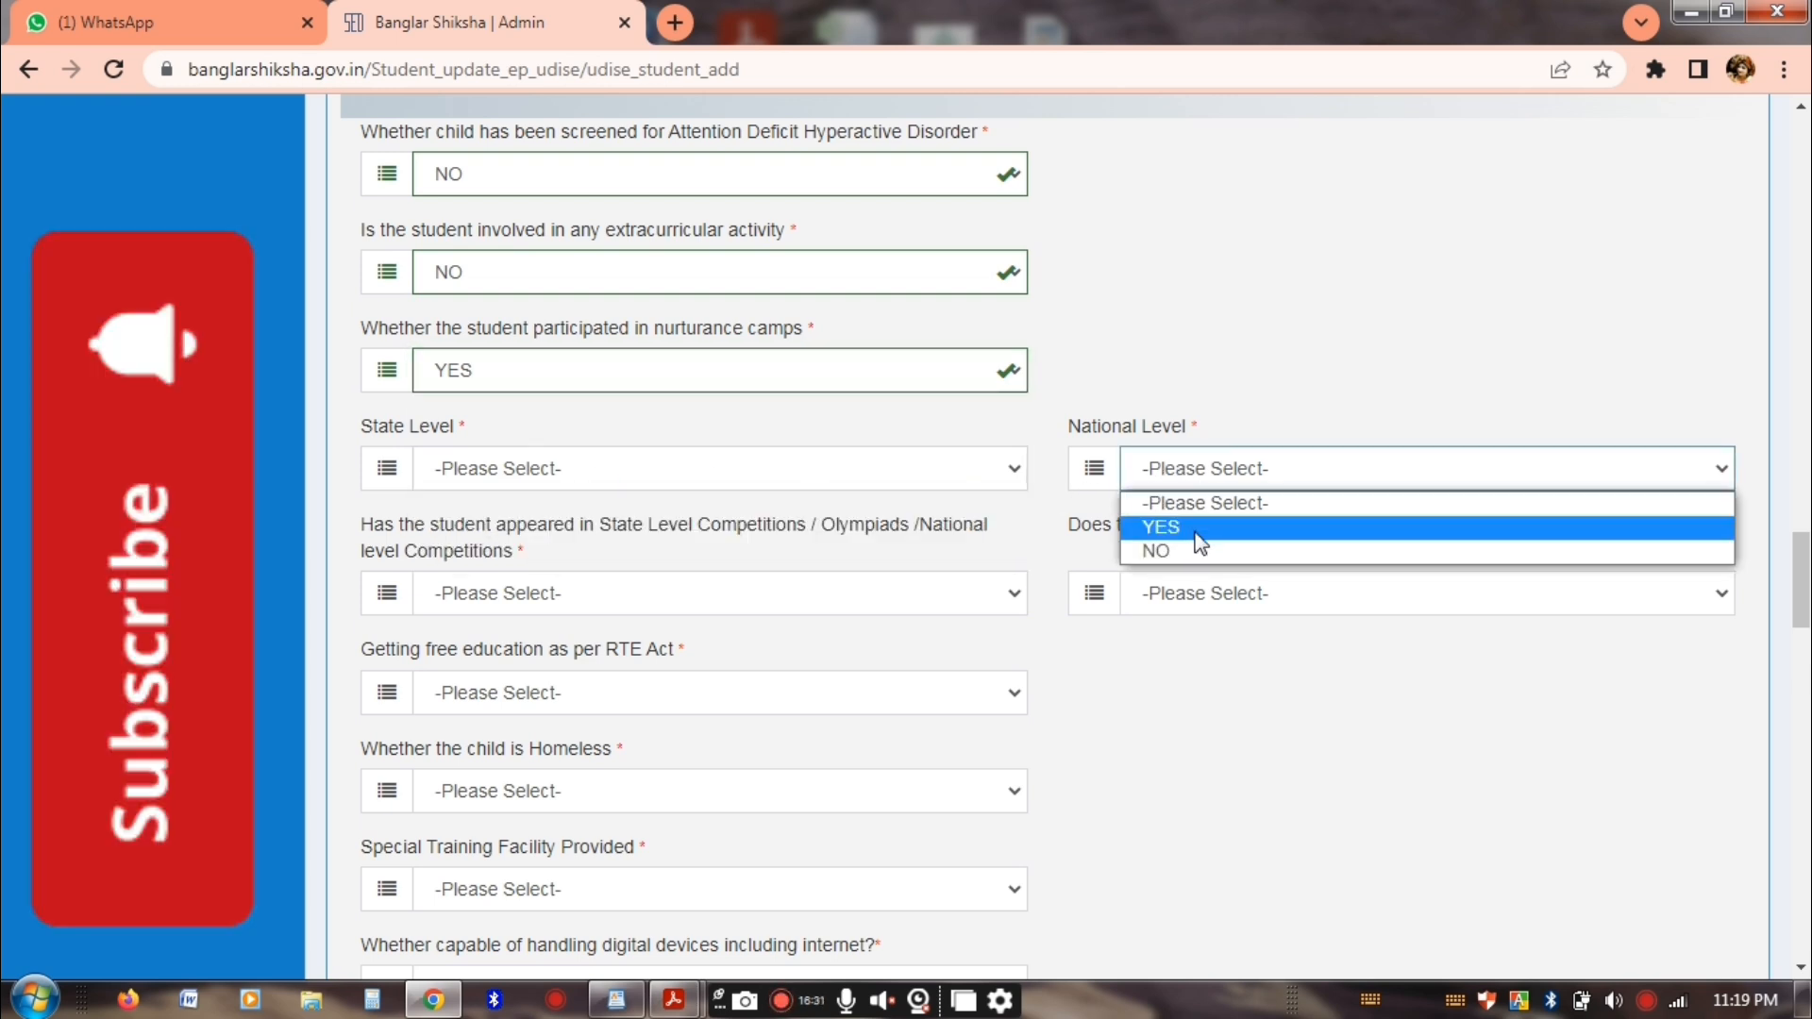
left_click(1163, 527)
left_click(802, 477)
left_click(623, 527)
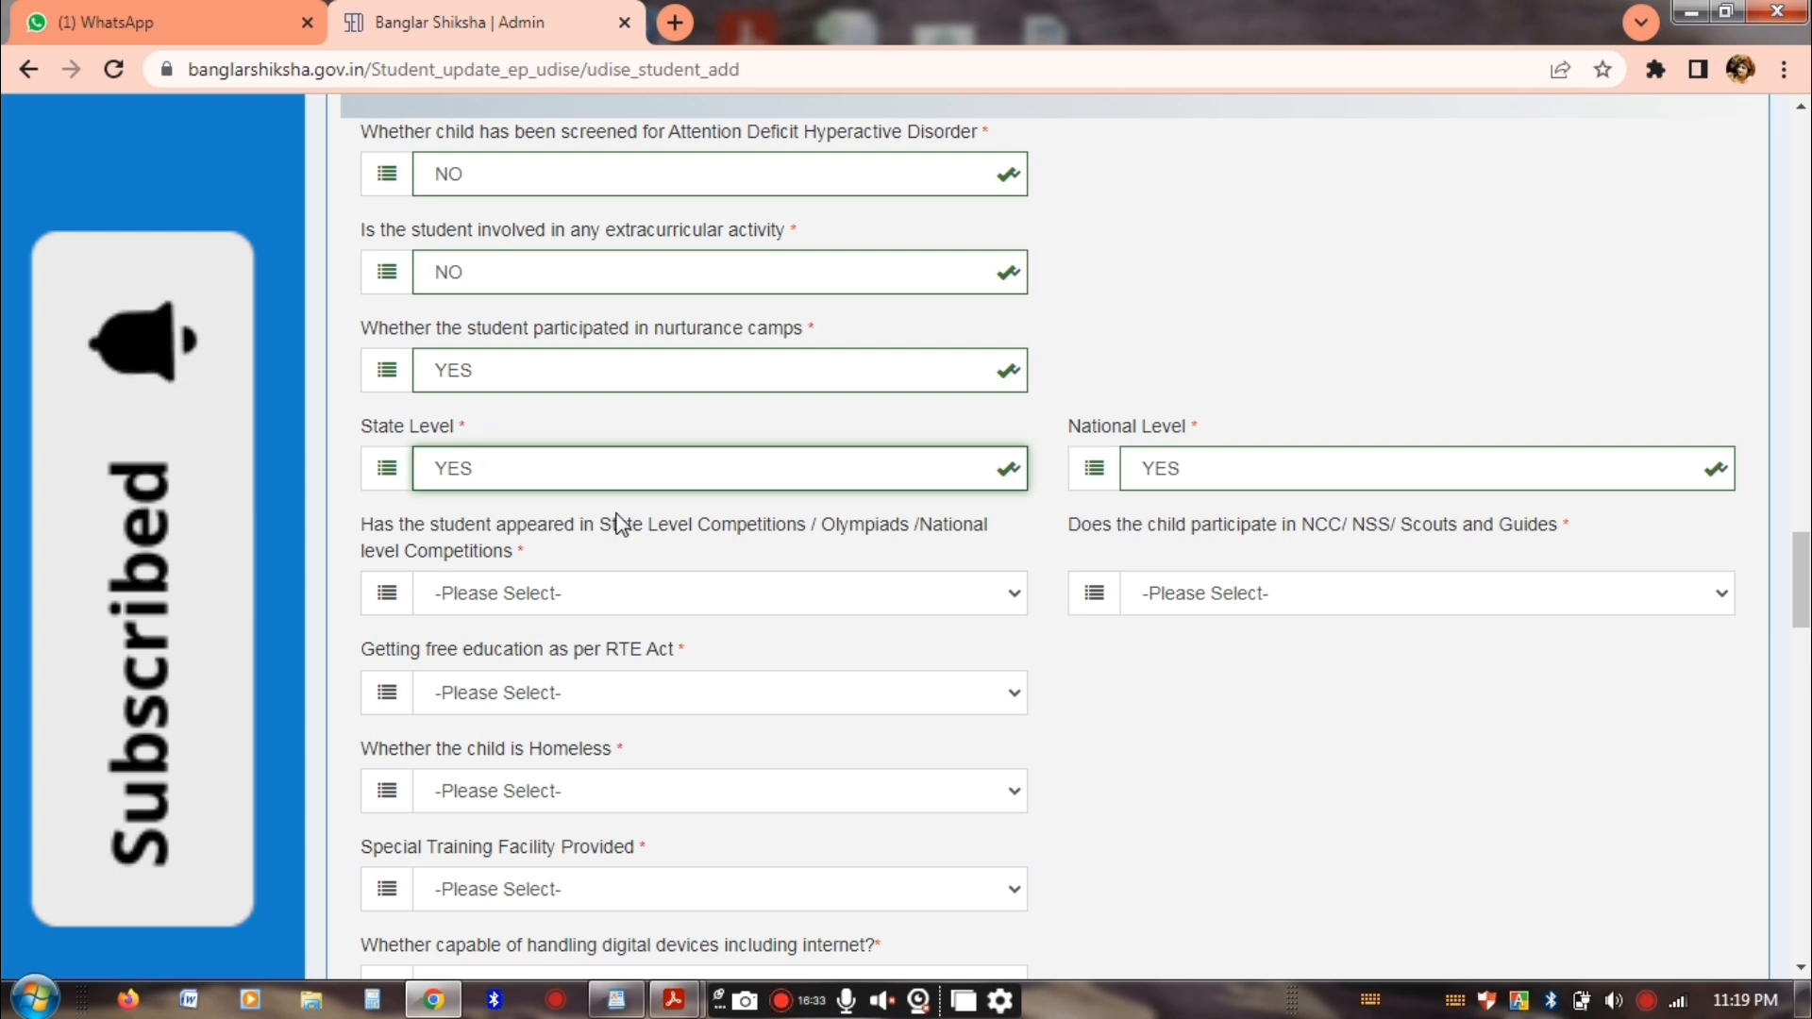
left_click(538, 382)
left_click(467, 453)
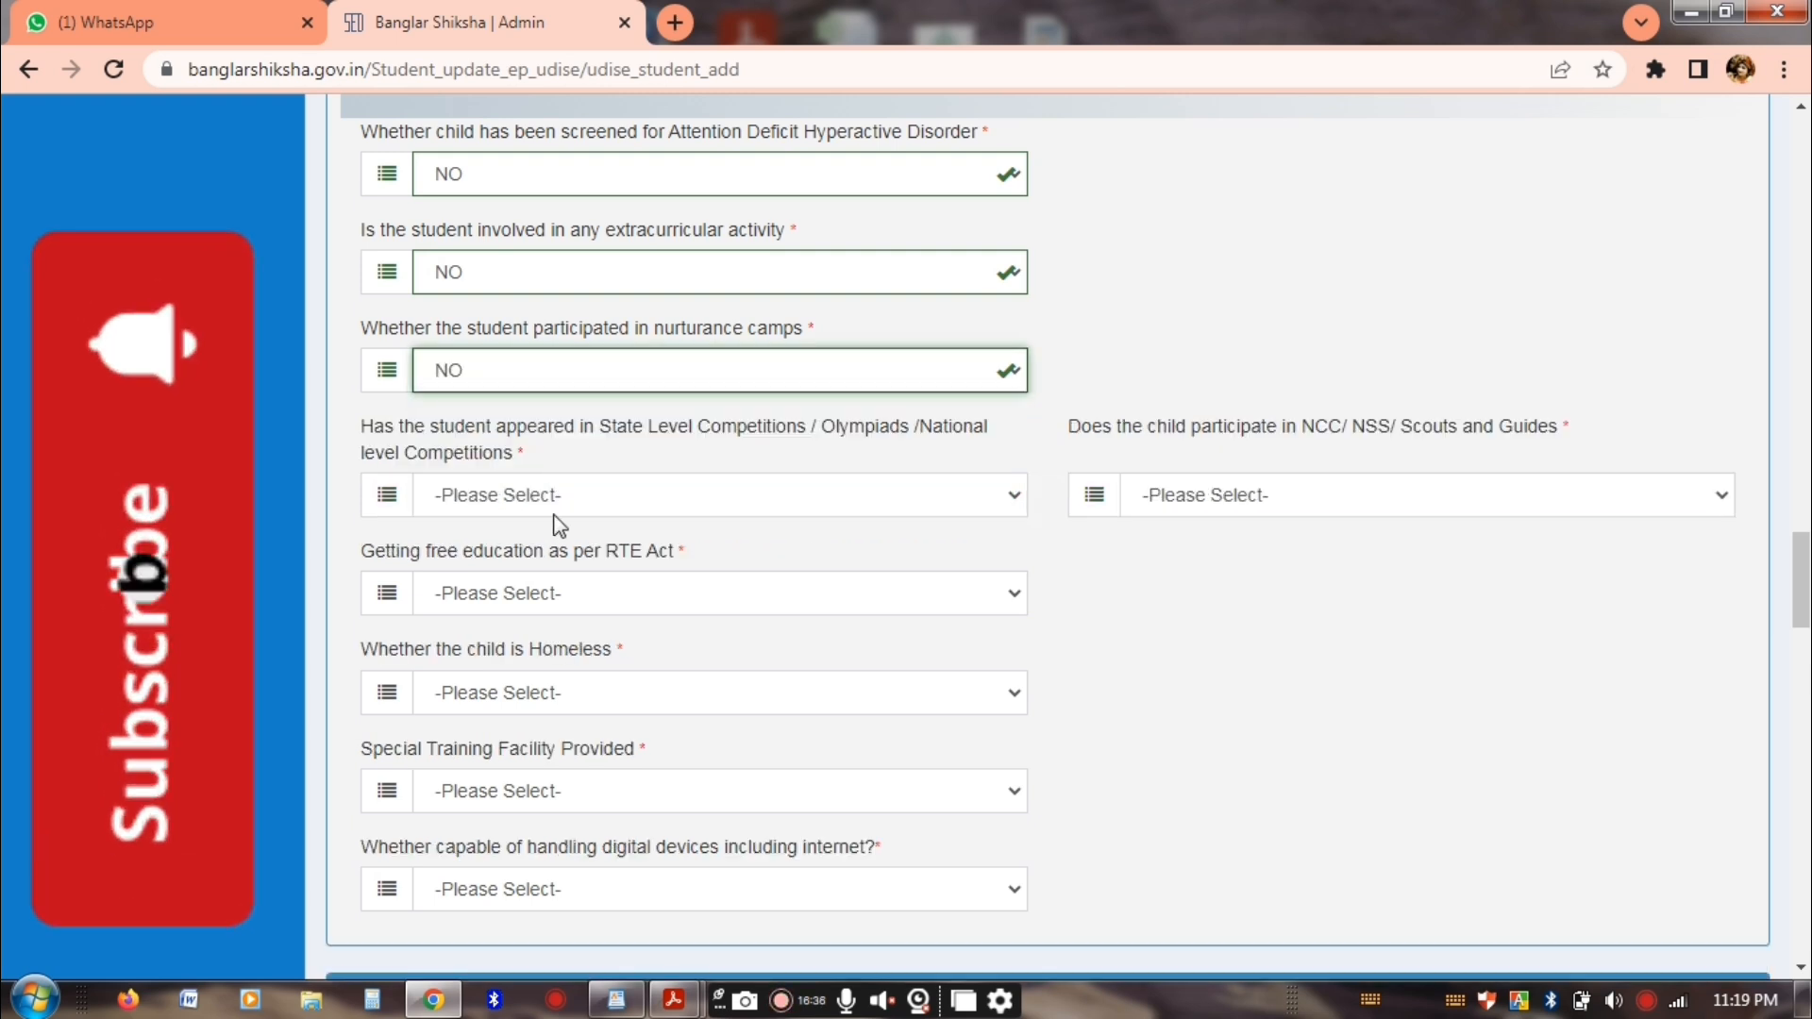
Answer YES to whether the student appeared in State Level Competitions, Olympiads or National level Competitions
left_click(610, 497)
left_click(509, 555)
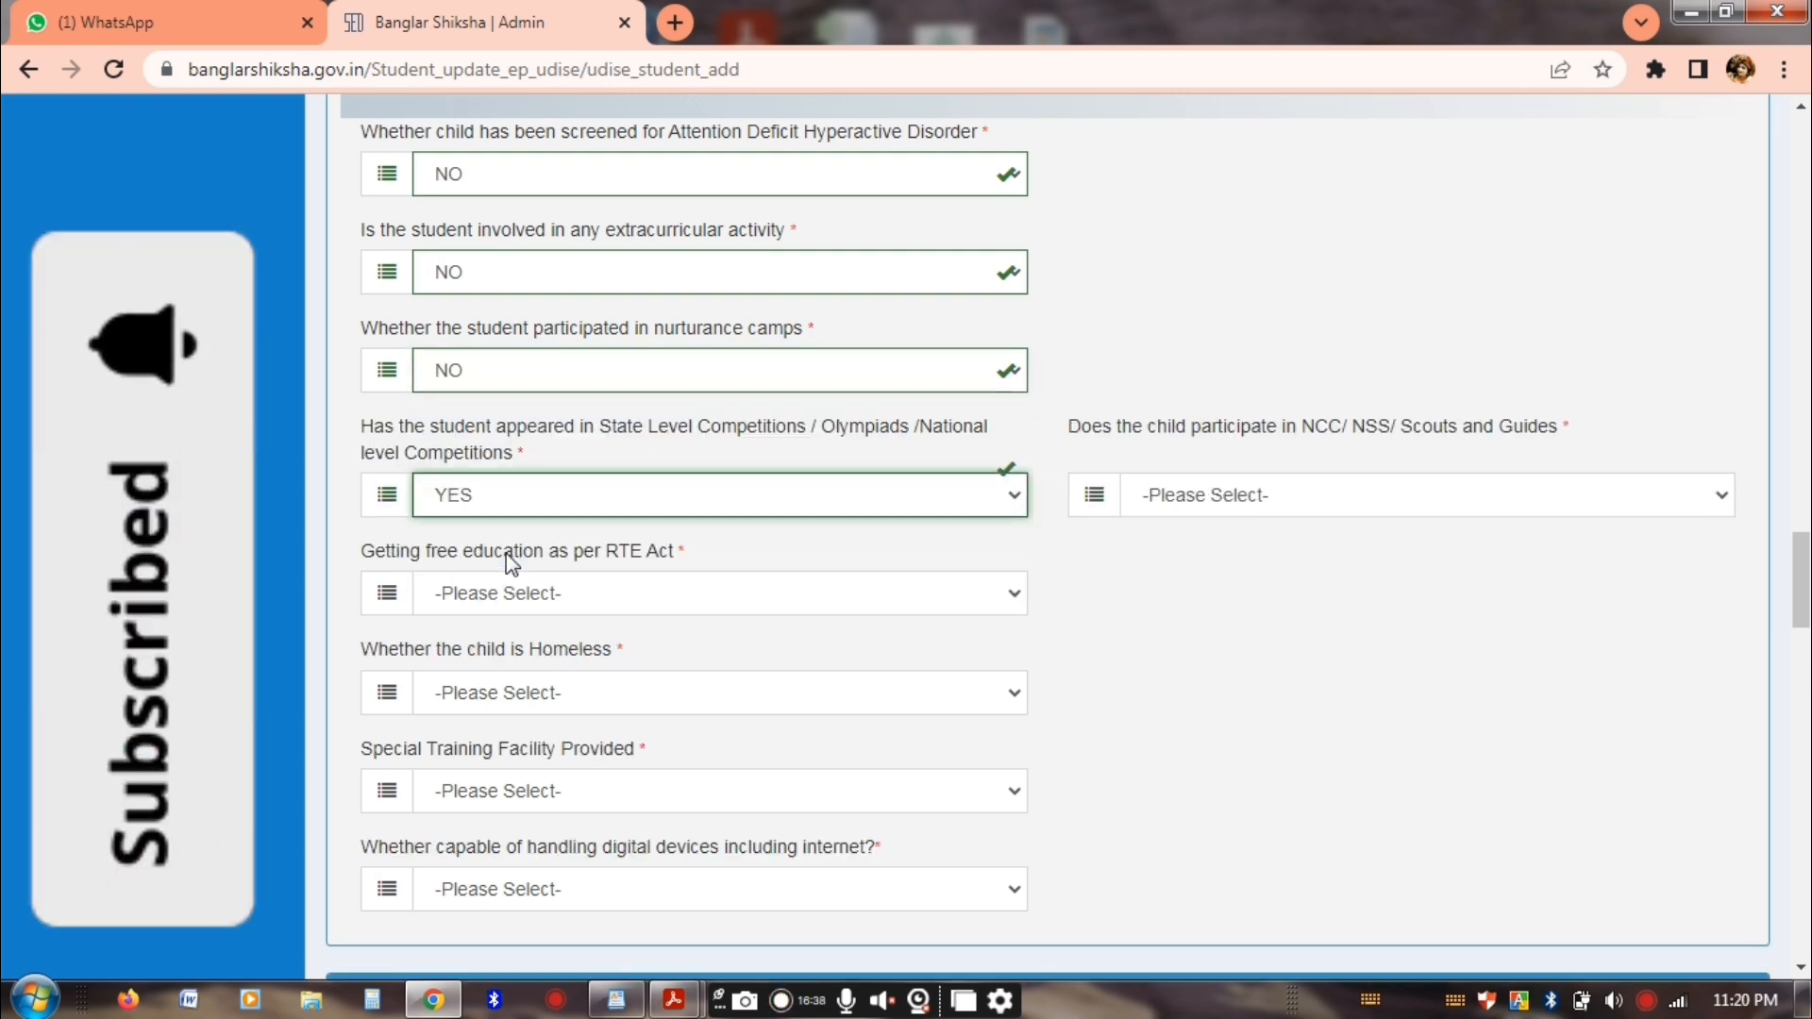
Answer NO to State Level Competitions / Olympiads / National level Competitions and NO to participation in NCC/ NSS/ Scouts and Guides
left_click(530, 505)
left_click(706, 578)
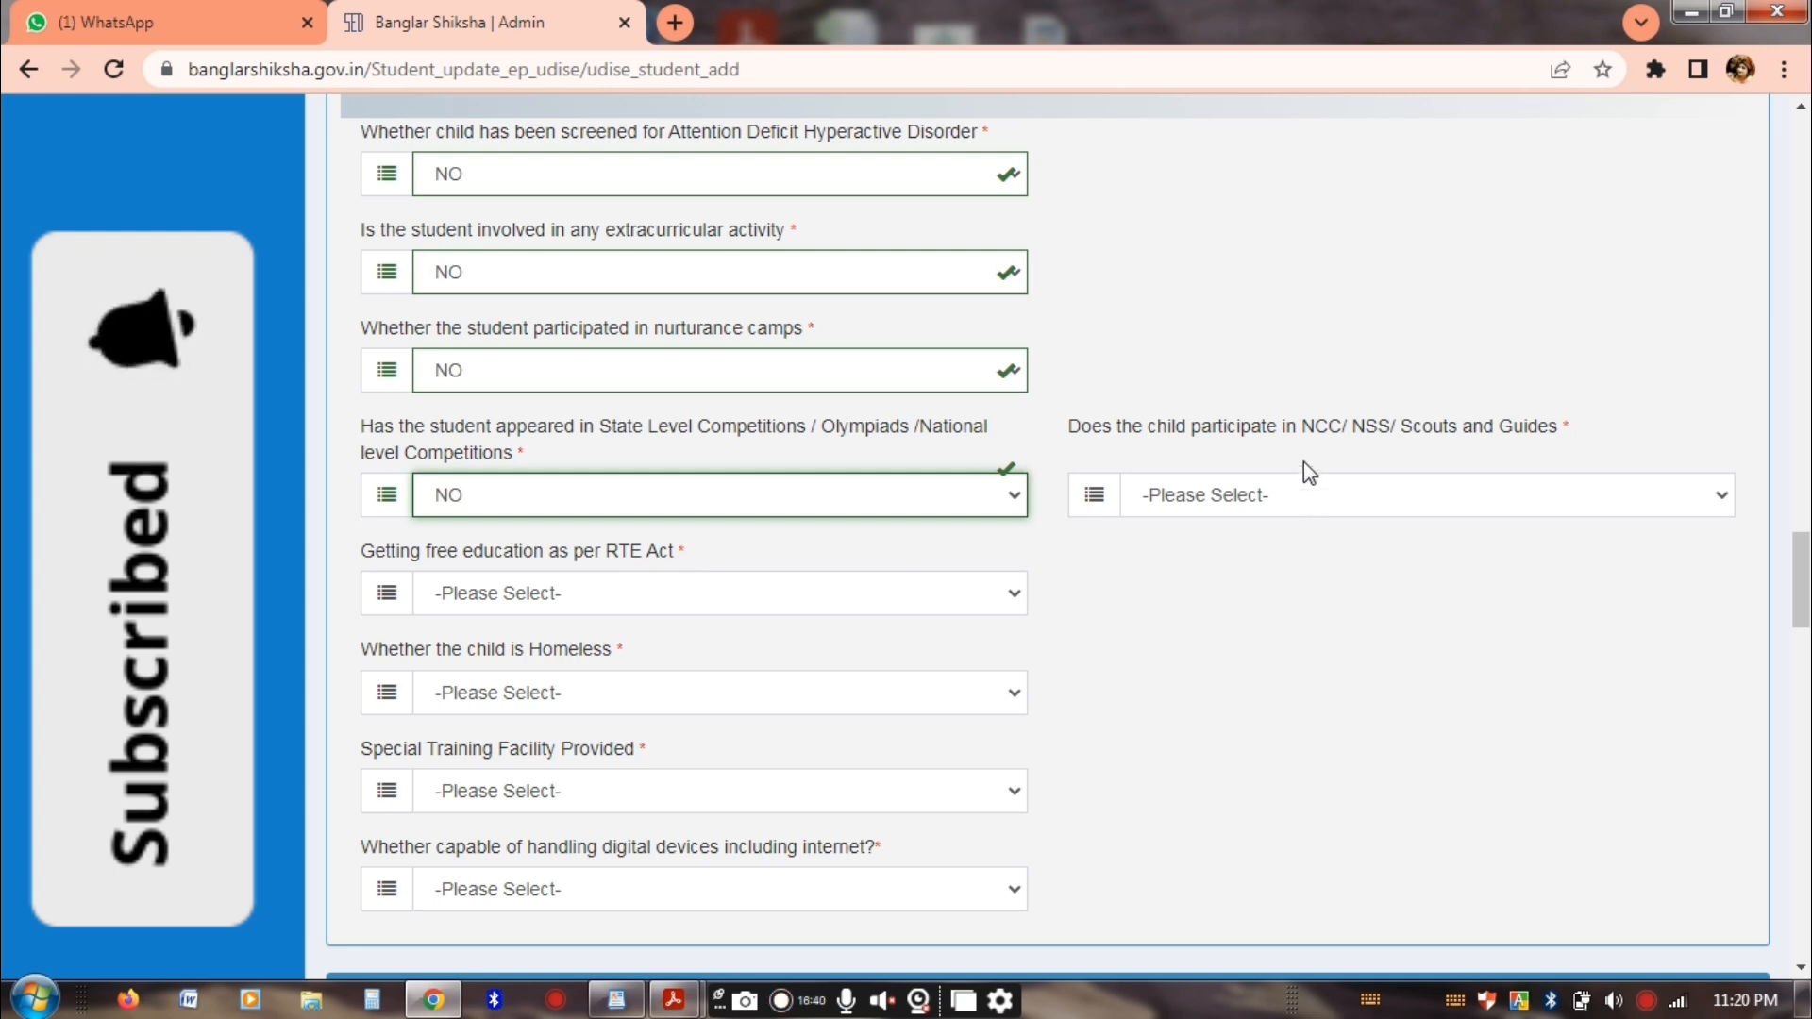
left_click(1359, 495)
left_click(1232, 557)
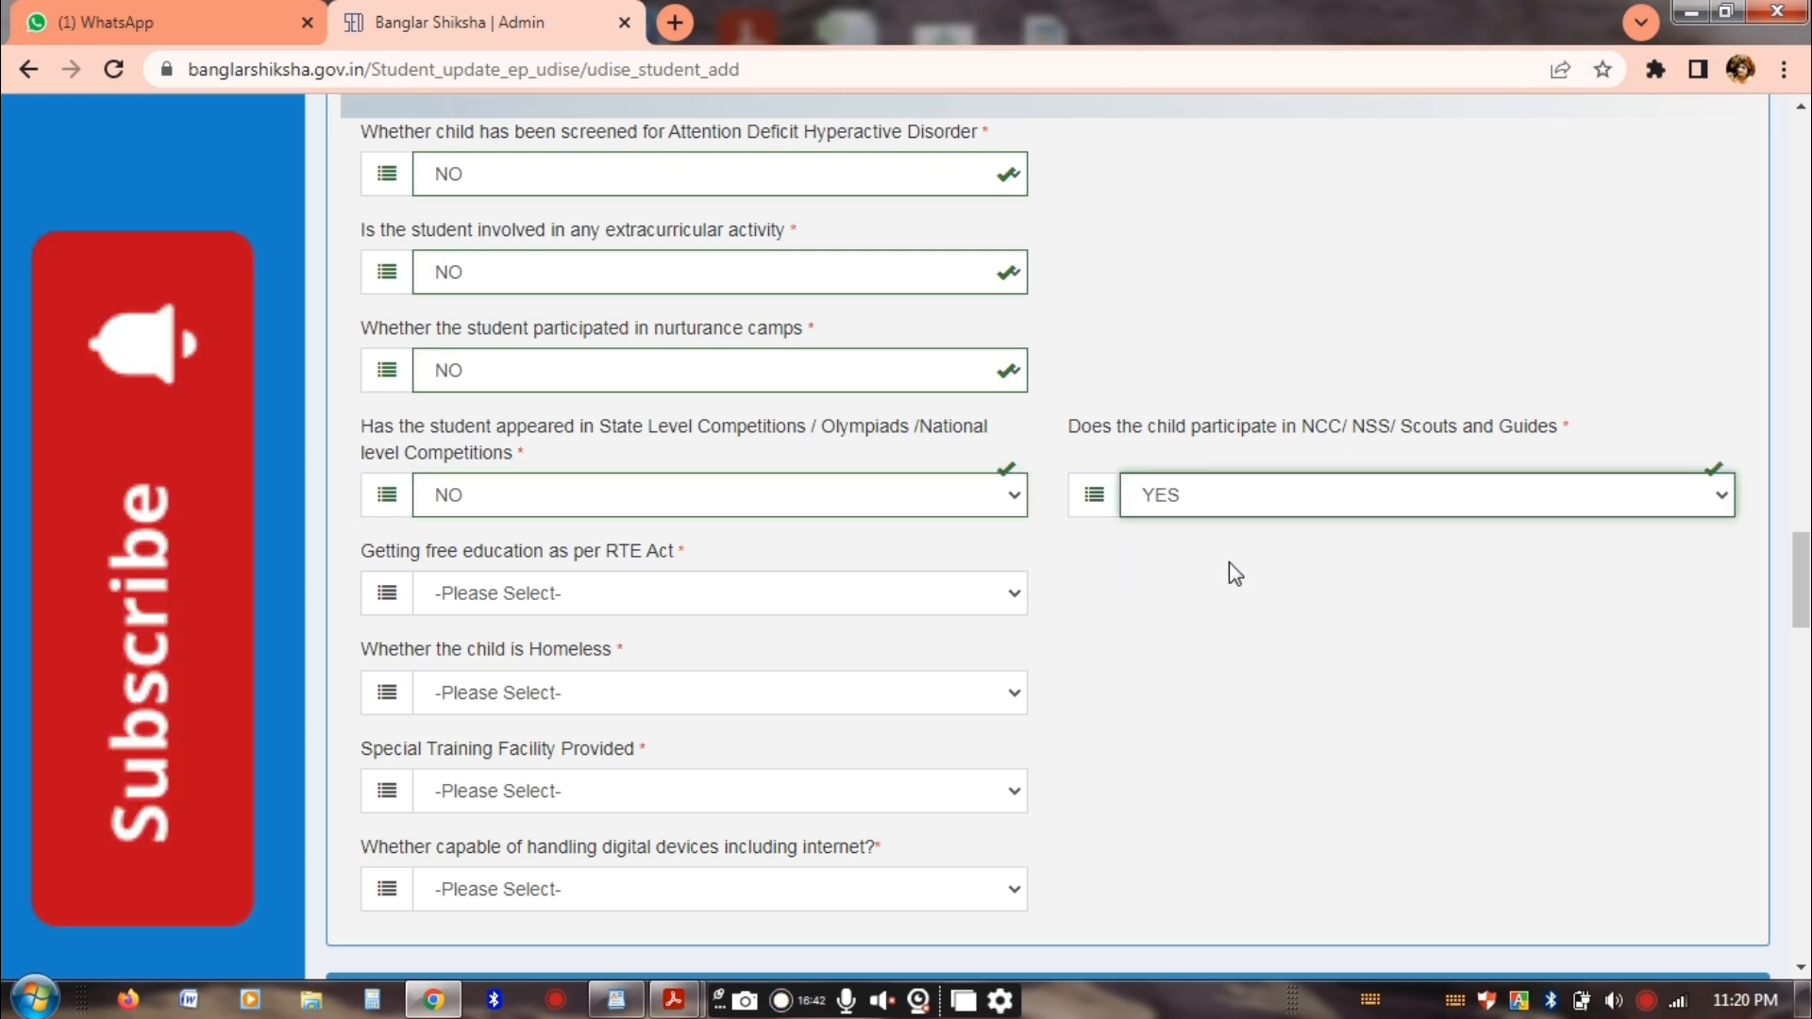
left_click(1230, 511)
left_click(1203, 576)
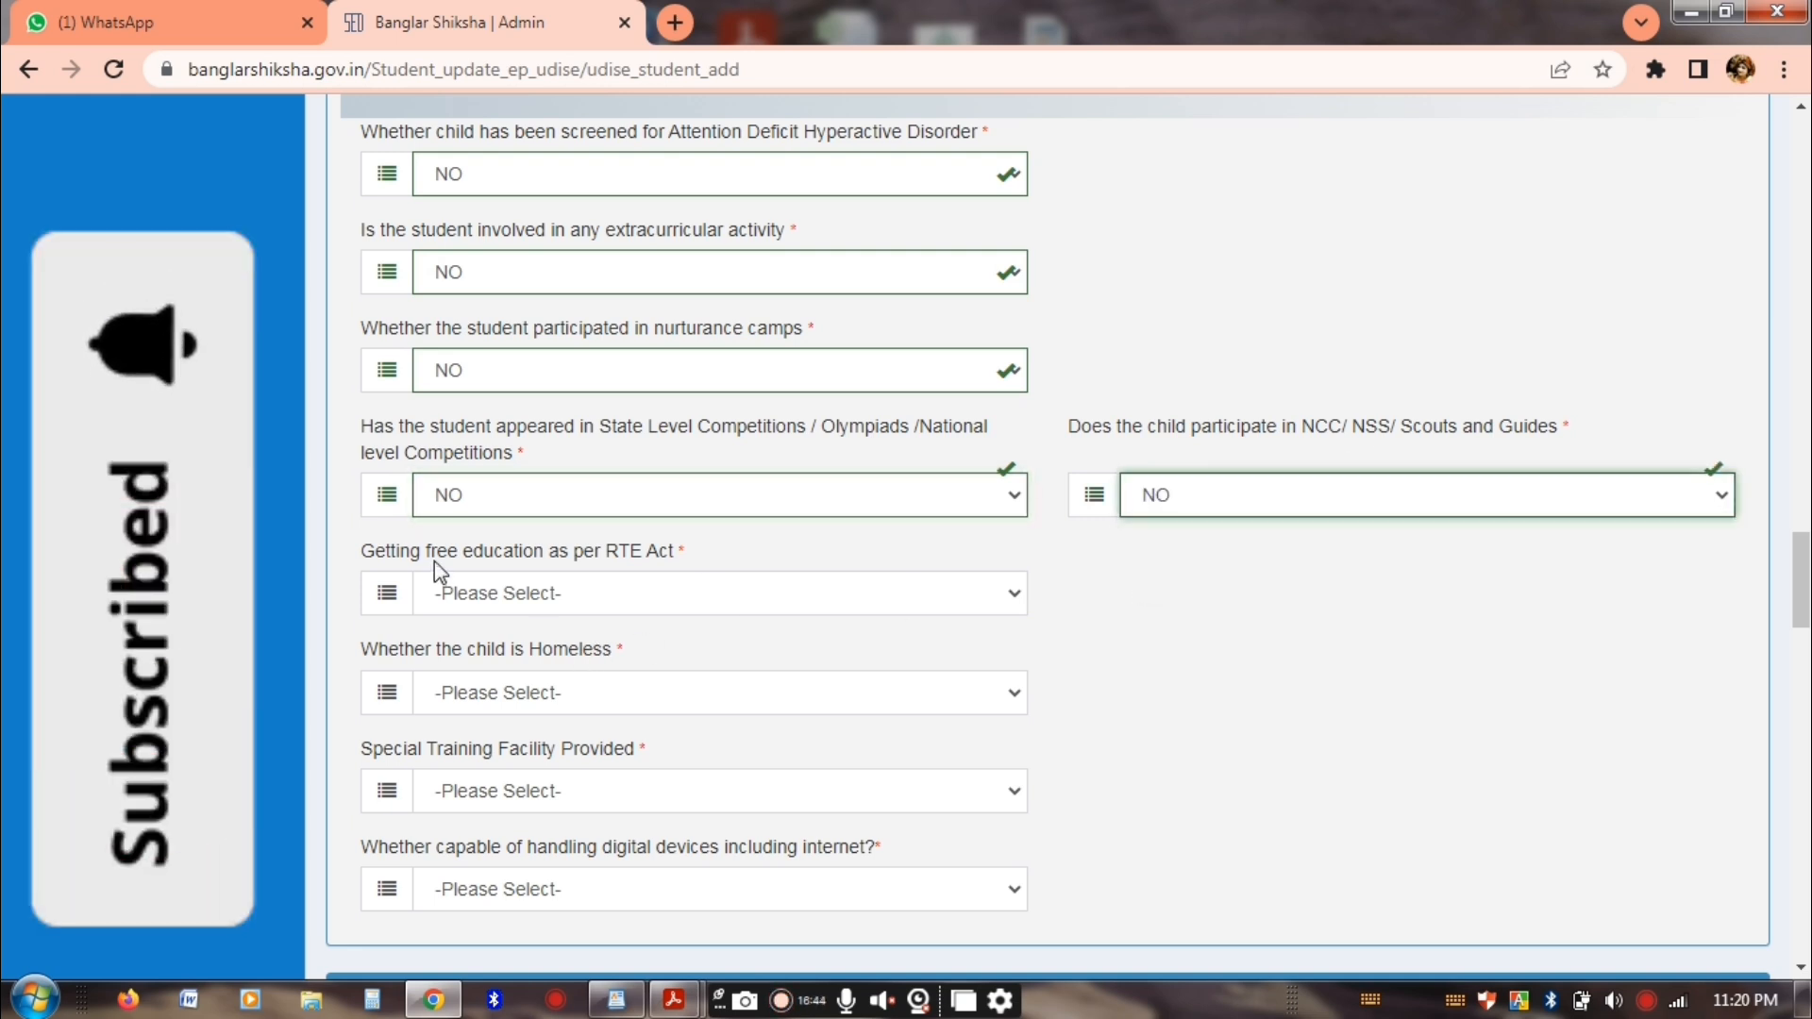
Answer YES to getting free education as per RTE Act and set whether the child is homeless to NOT APPLICABLE
left_click(591, 589)
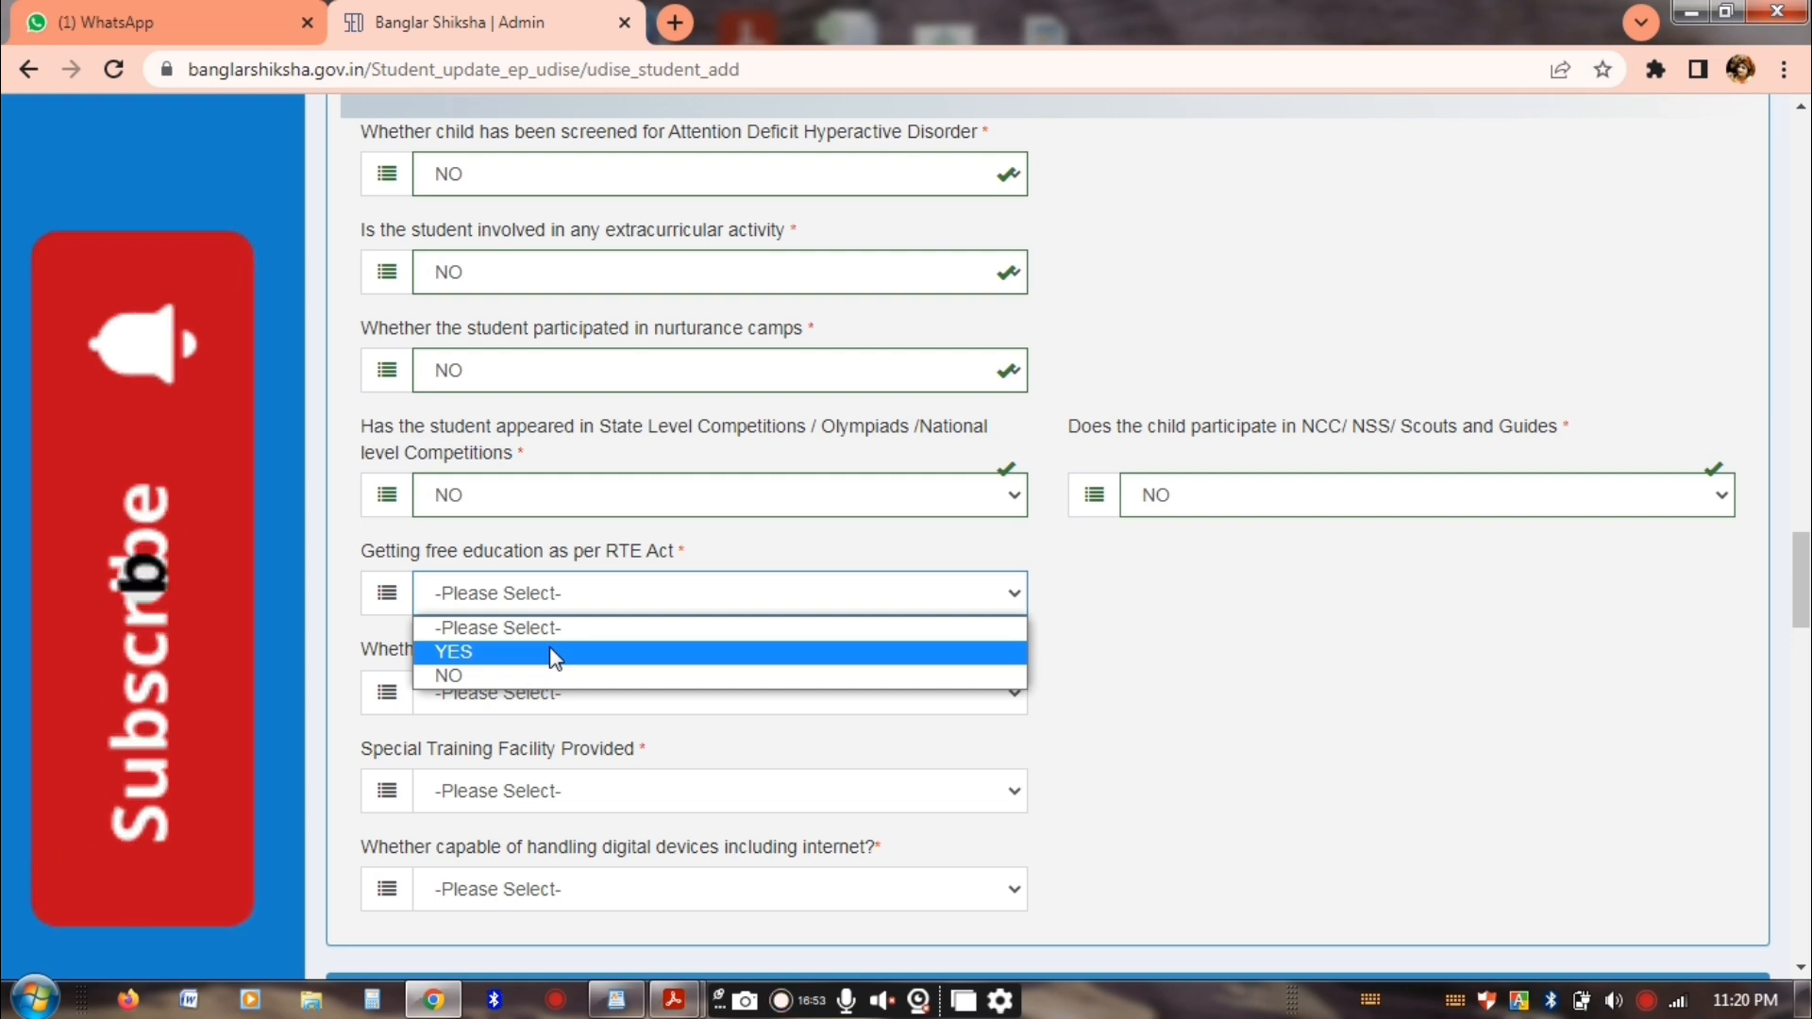
left_click(576, 652)
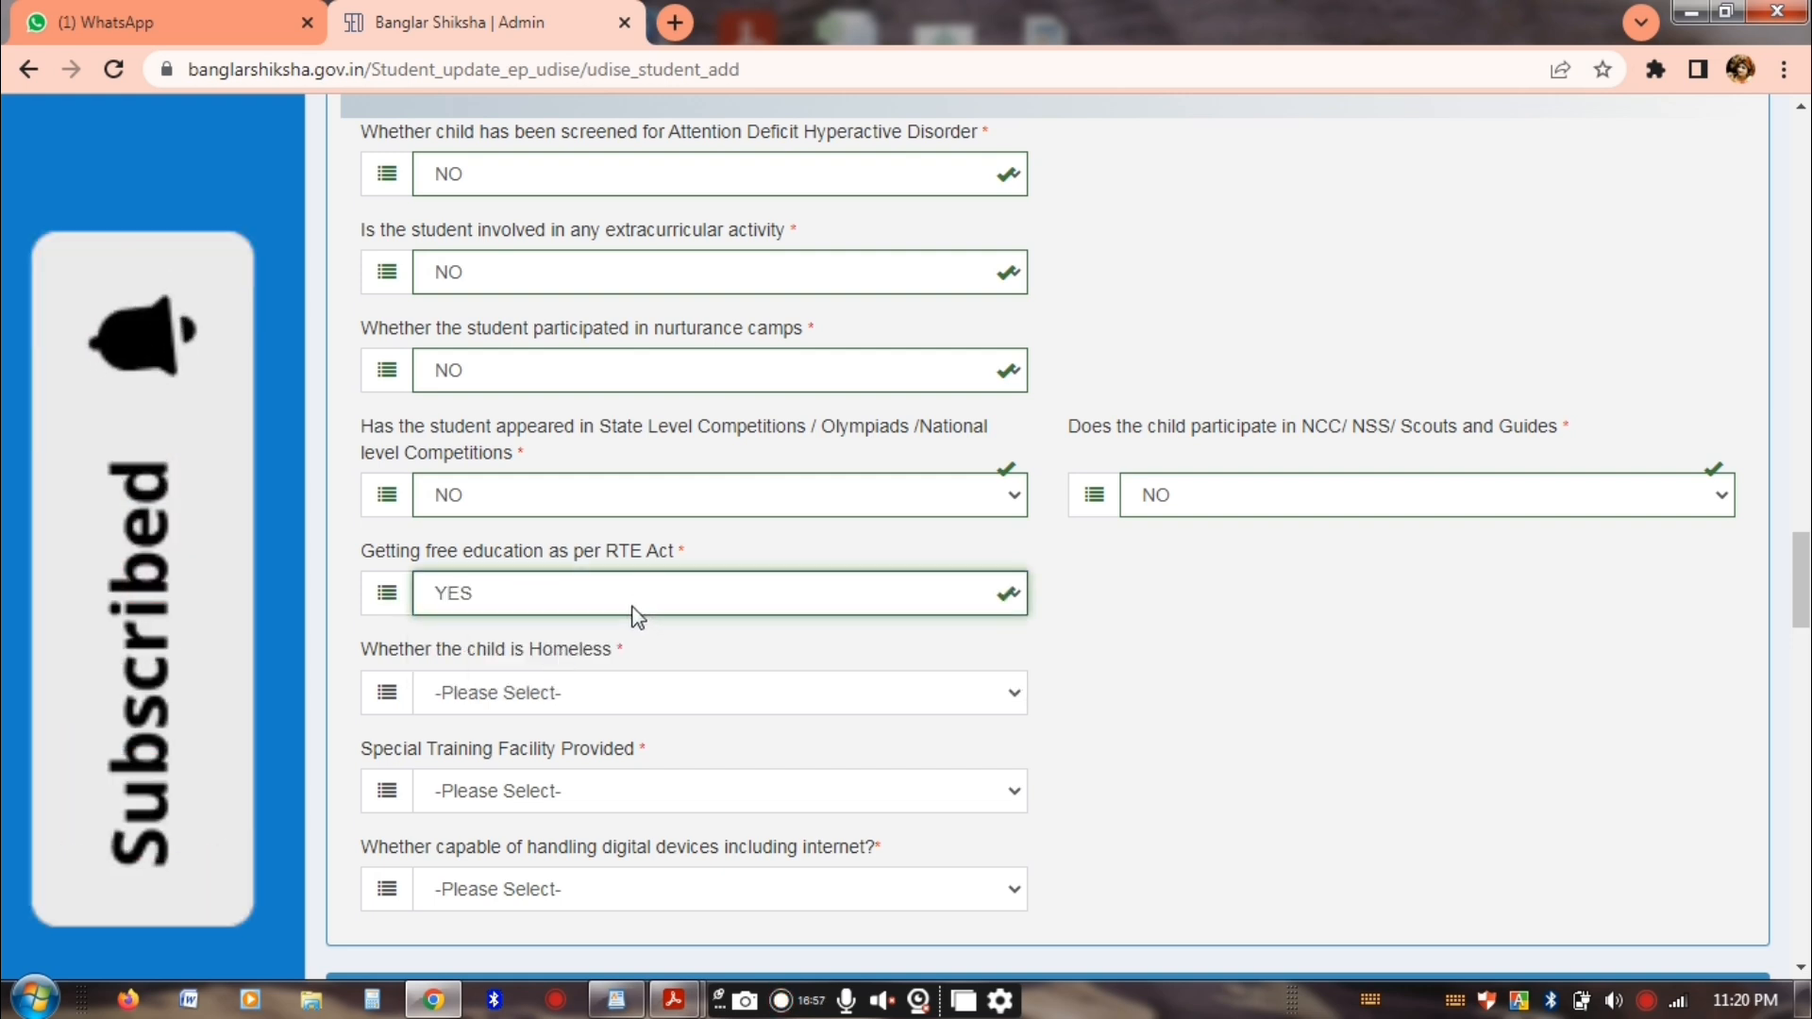
left_click(588, 699)
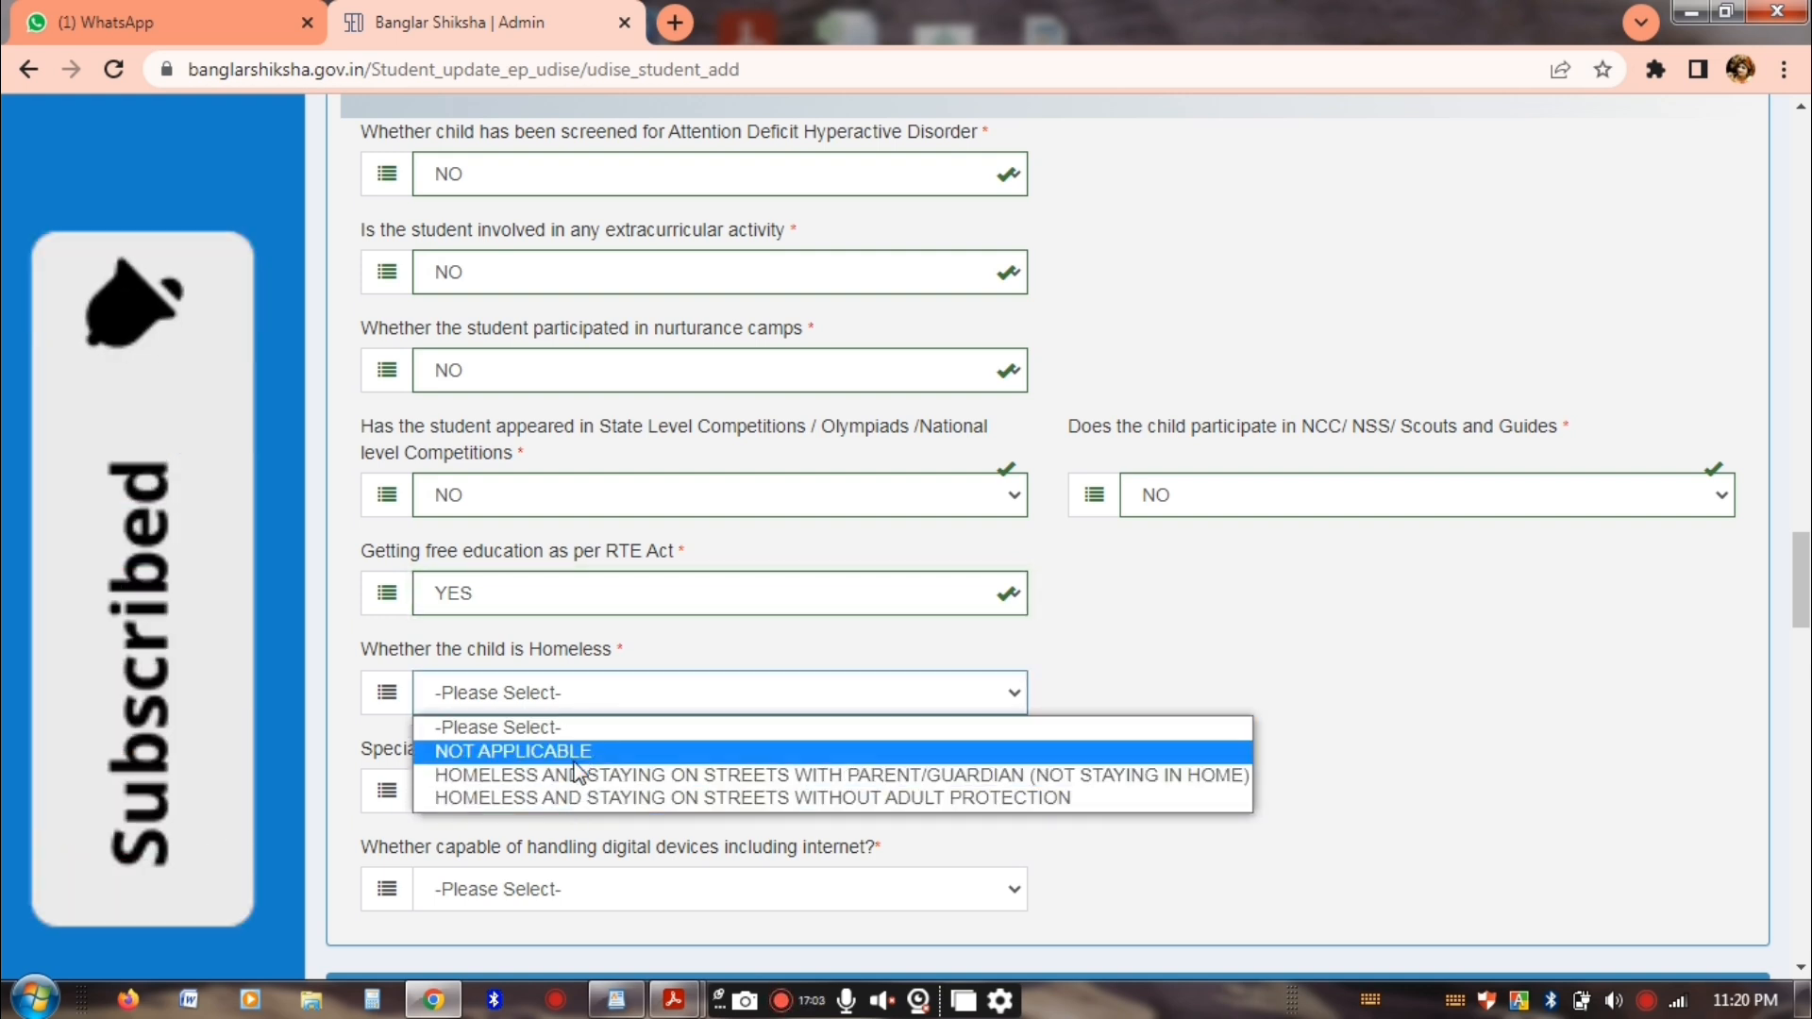
left_click(570, 752)
Try the homeless option for staying on streets with parent/guardian, and set the answer back to NOT APPLICABLE
left_click(578, 706)
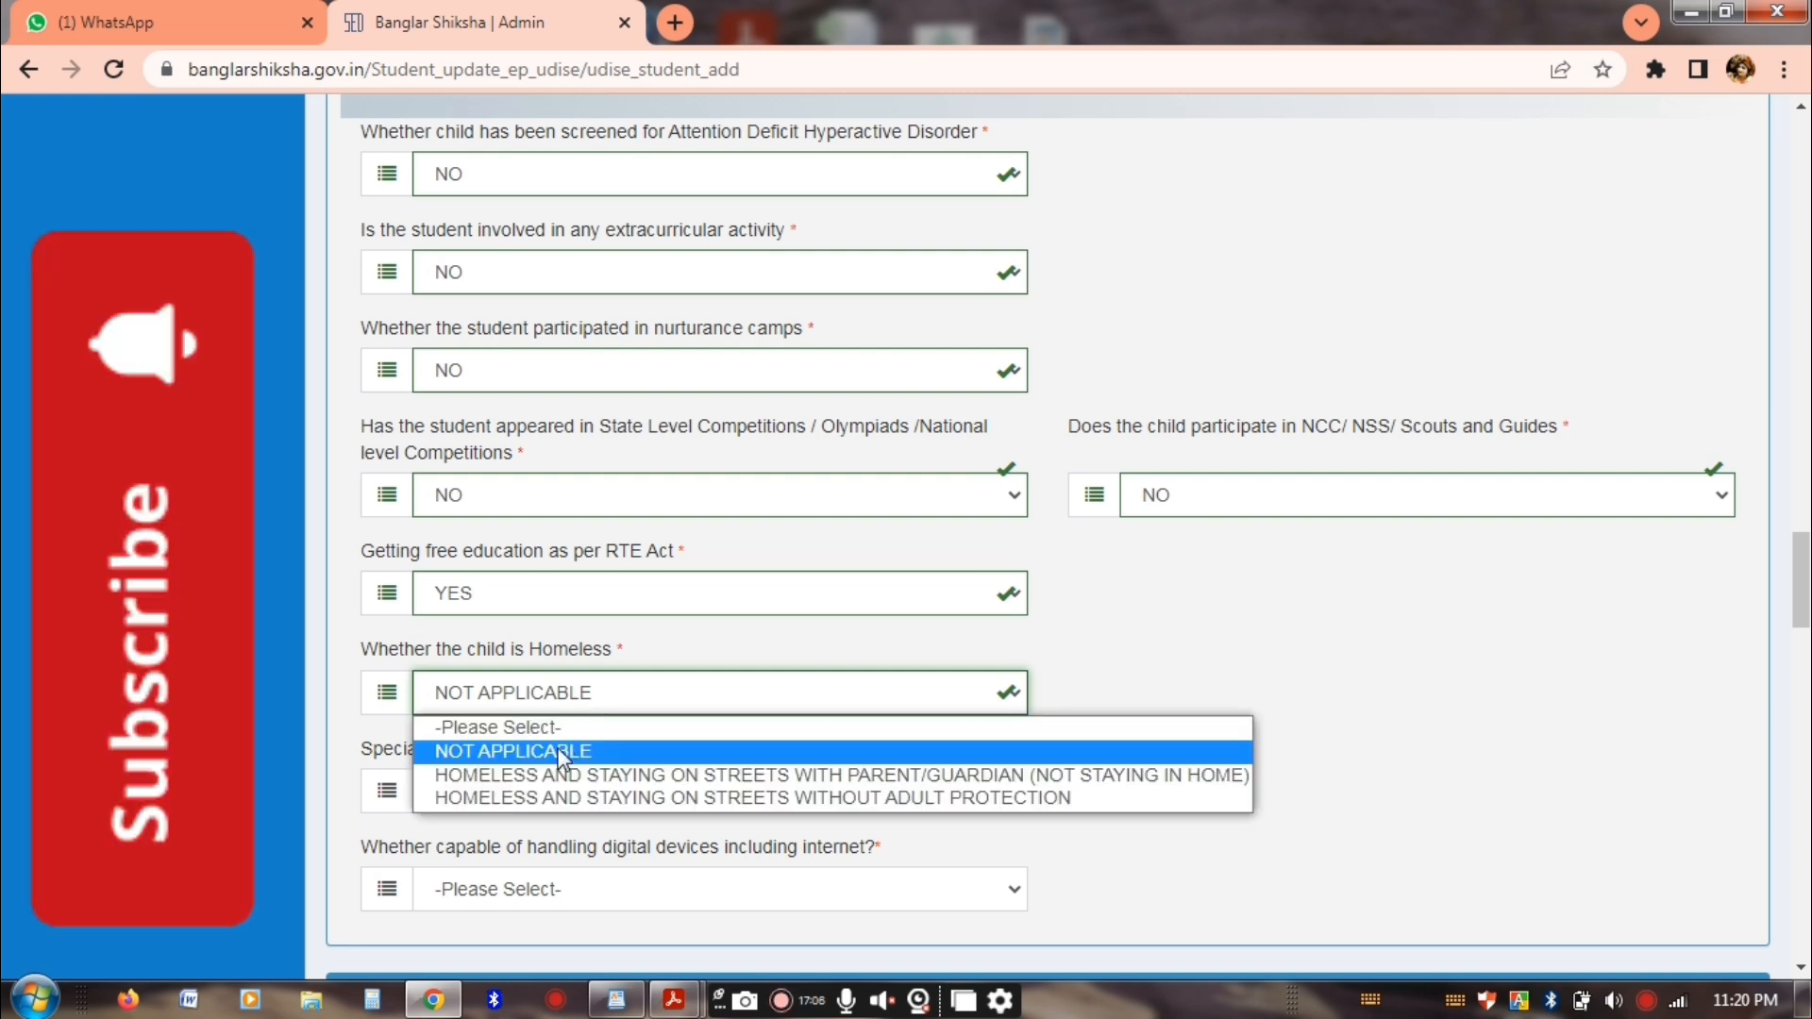
key("Down")
key("Return")
left_click(577, 706)
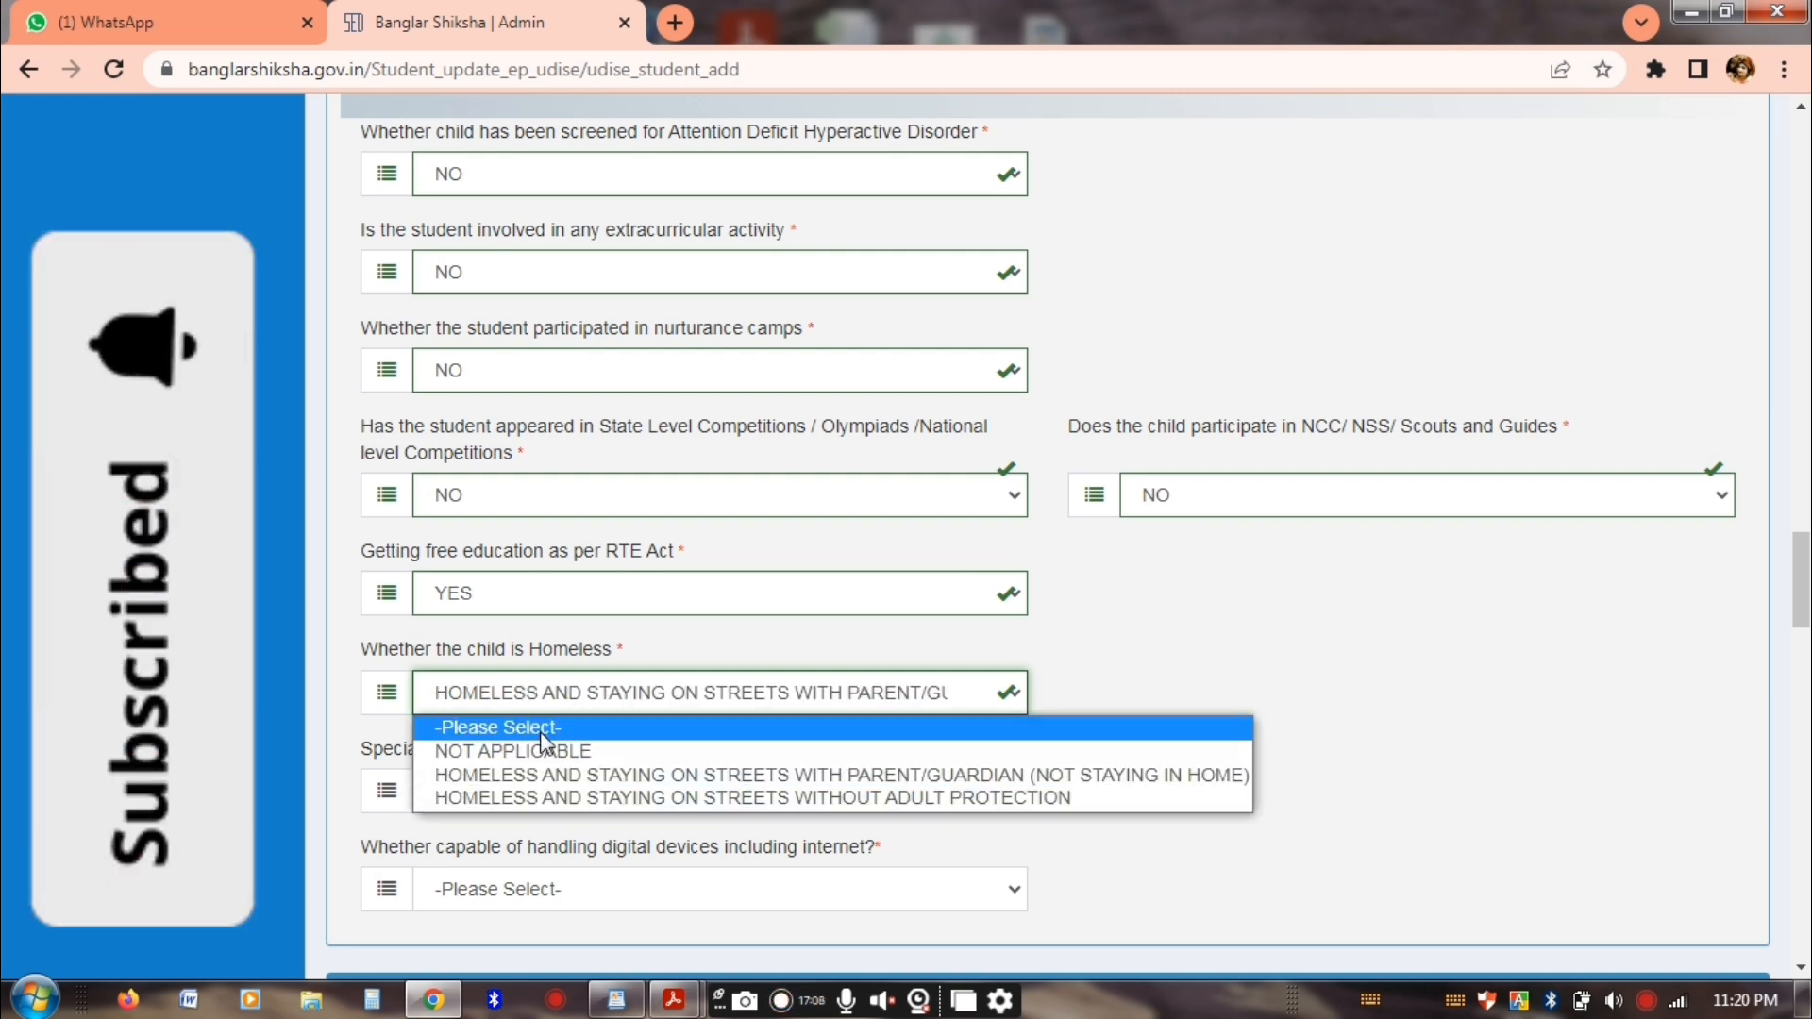
left_click(534, 745)
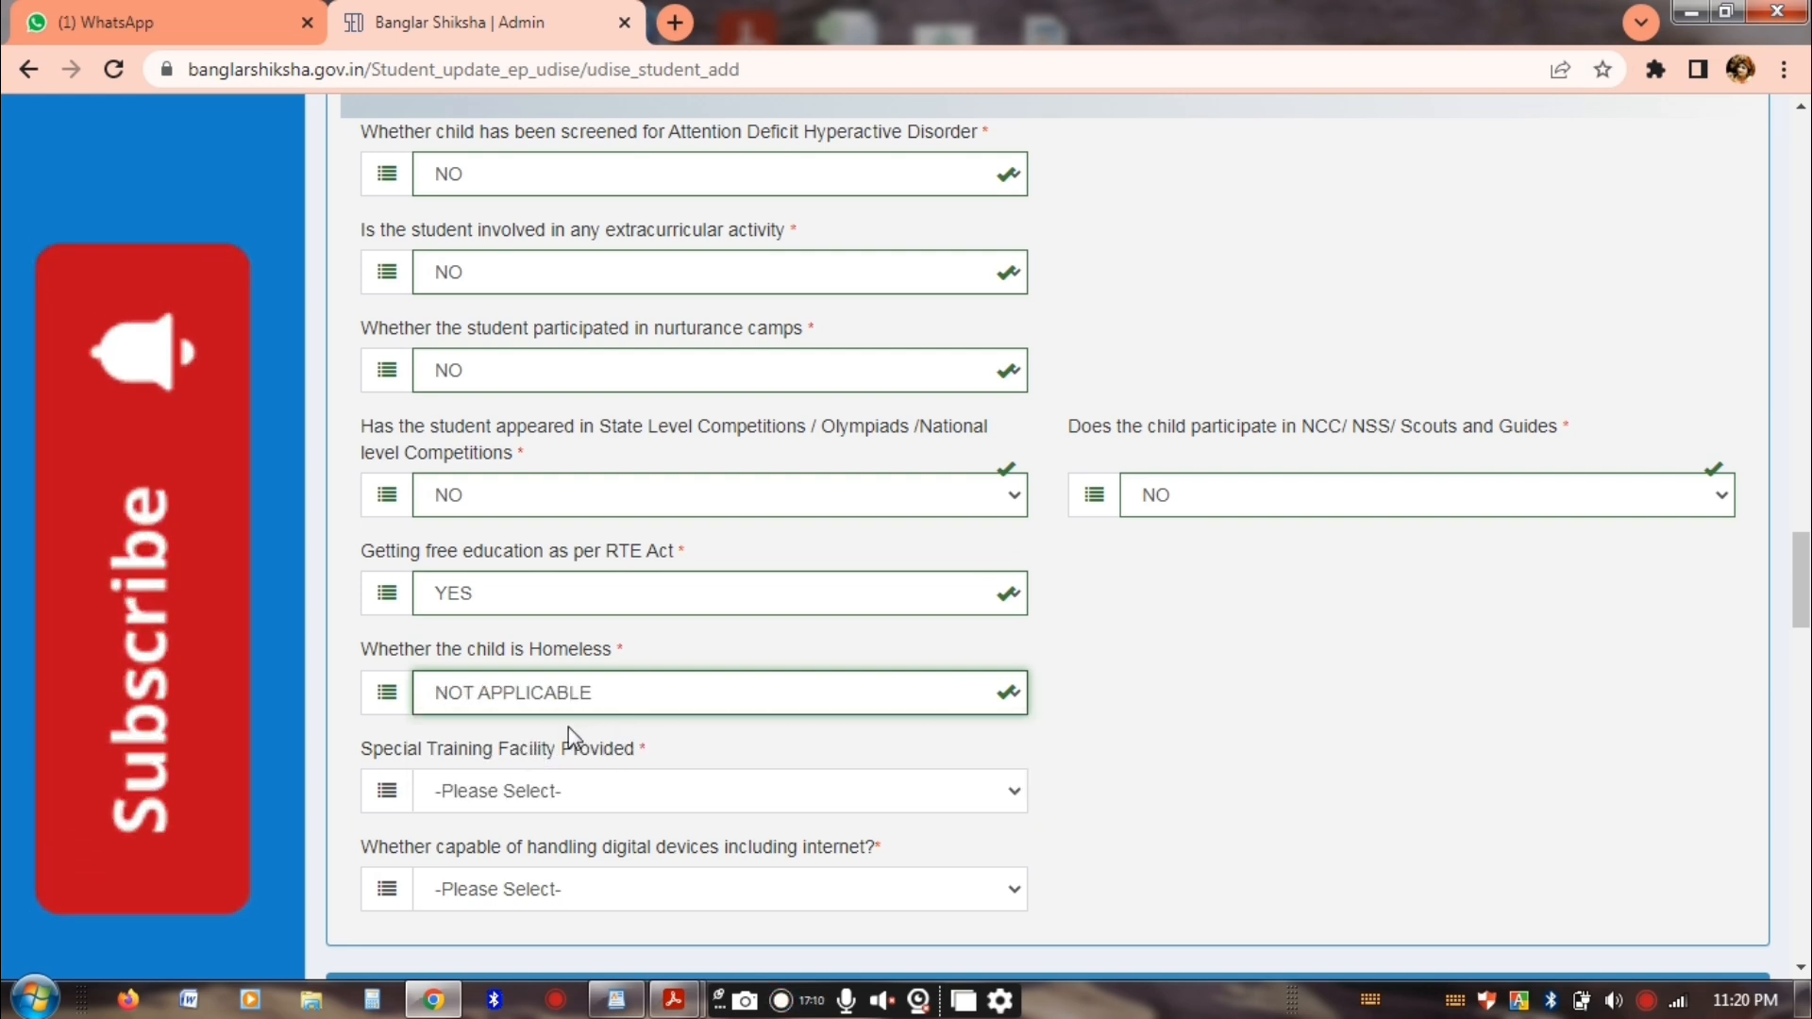
Set Special Training Facility Provided to NO for the student
scroll(568, 727, "down", 3)
left_click(567, 526)
left_click(560, 582)
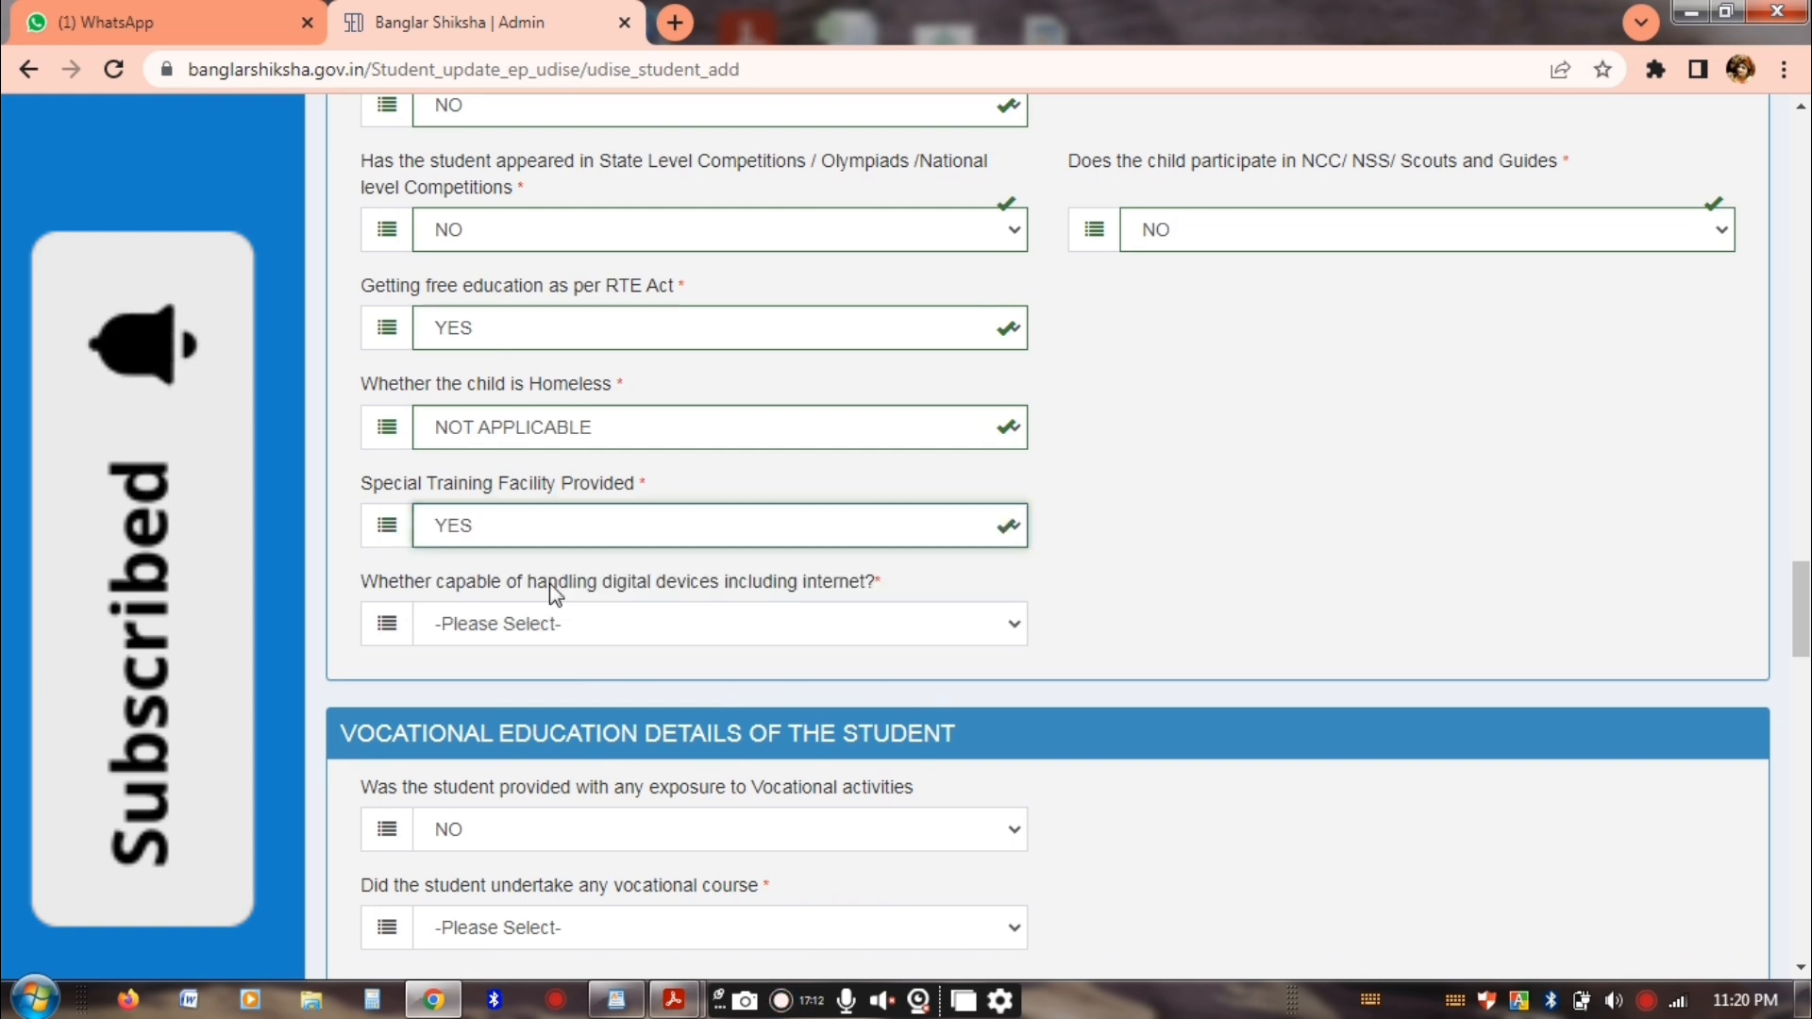
left_click(570, 527)
left_click(533, 613)
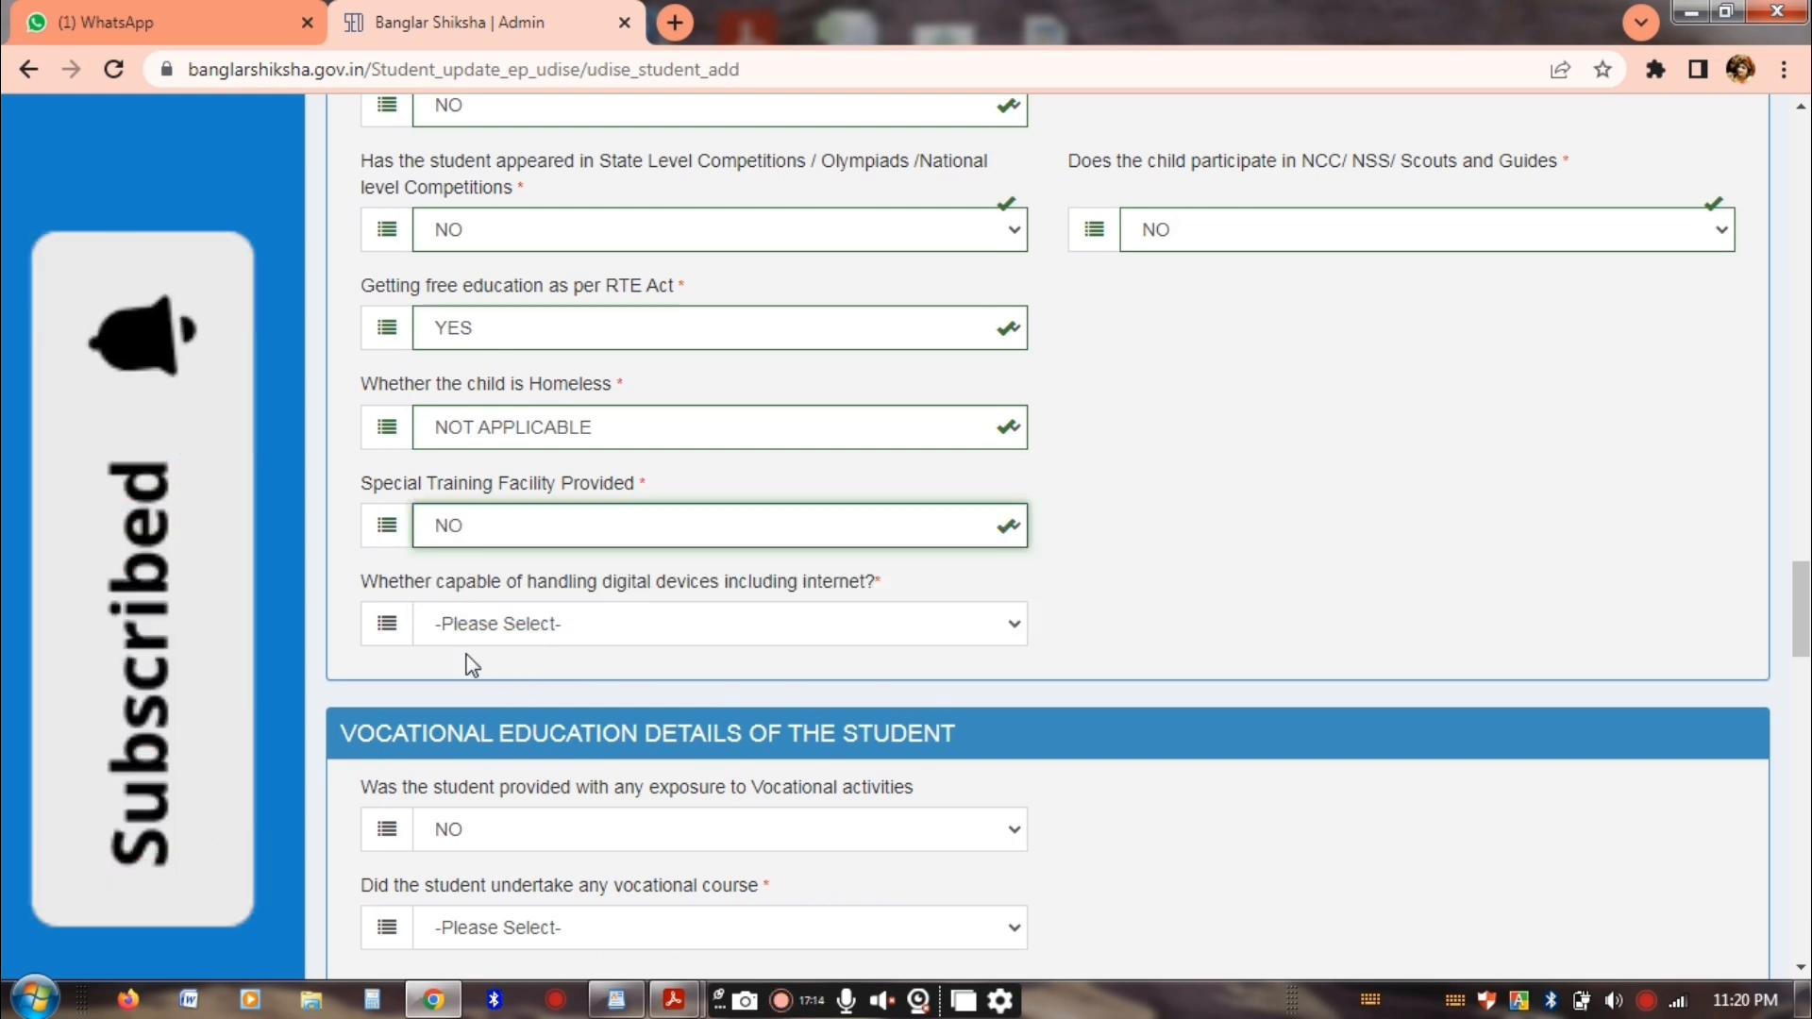
Answer NO to whether the student is capable of handling digital devices including internet
left_click(662, 636)
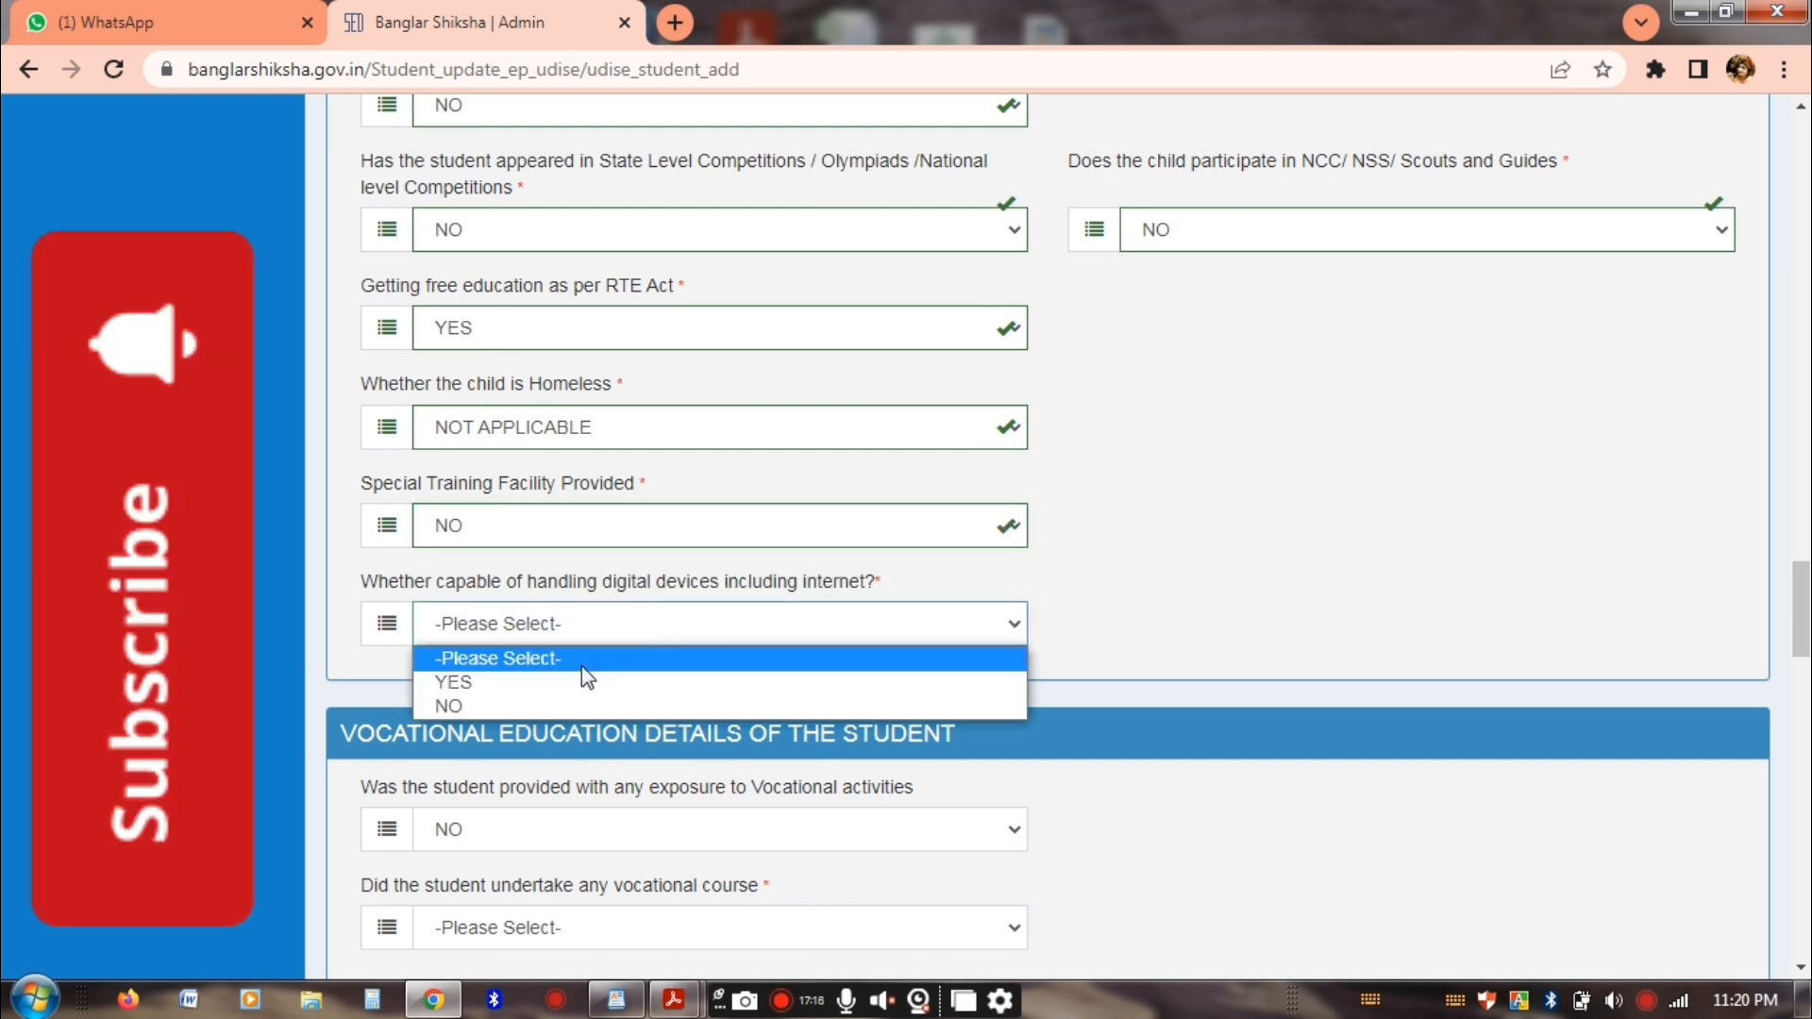
left_click(582, 678)
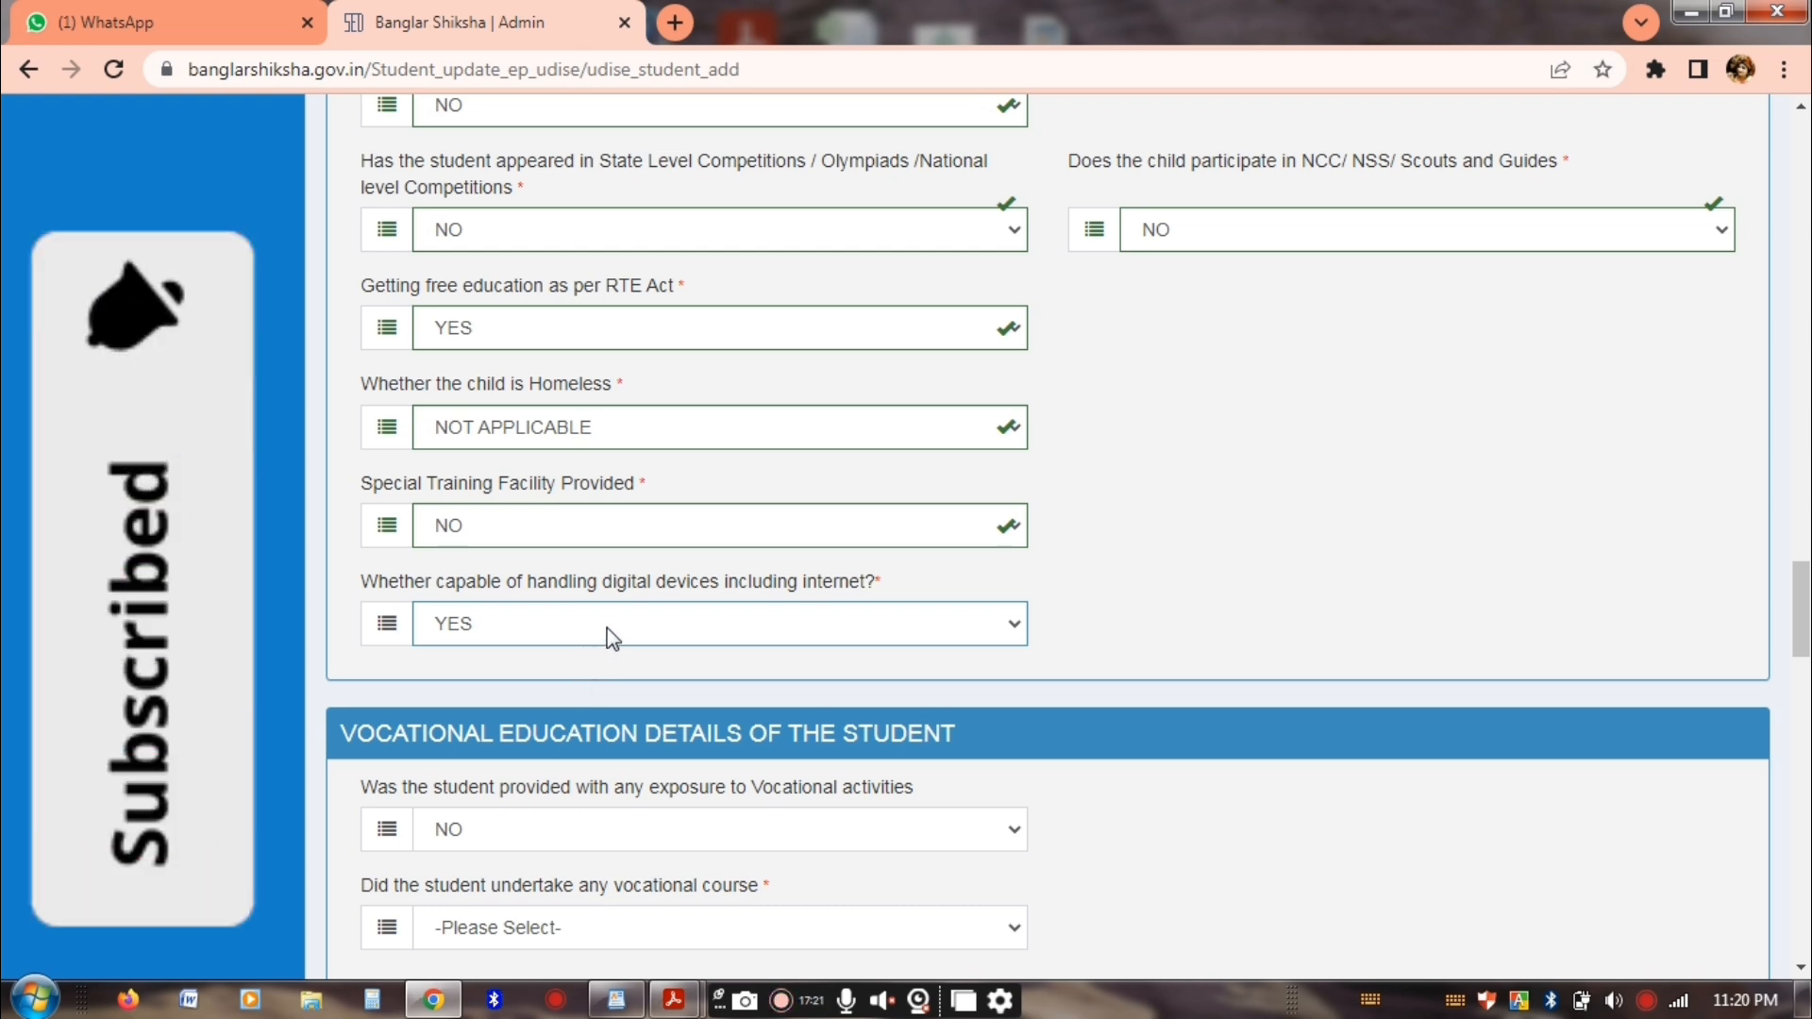
left_click(612, 639)
left_click(578, 699)
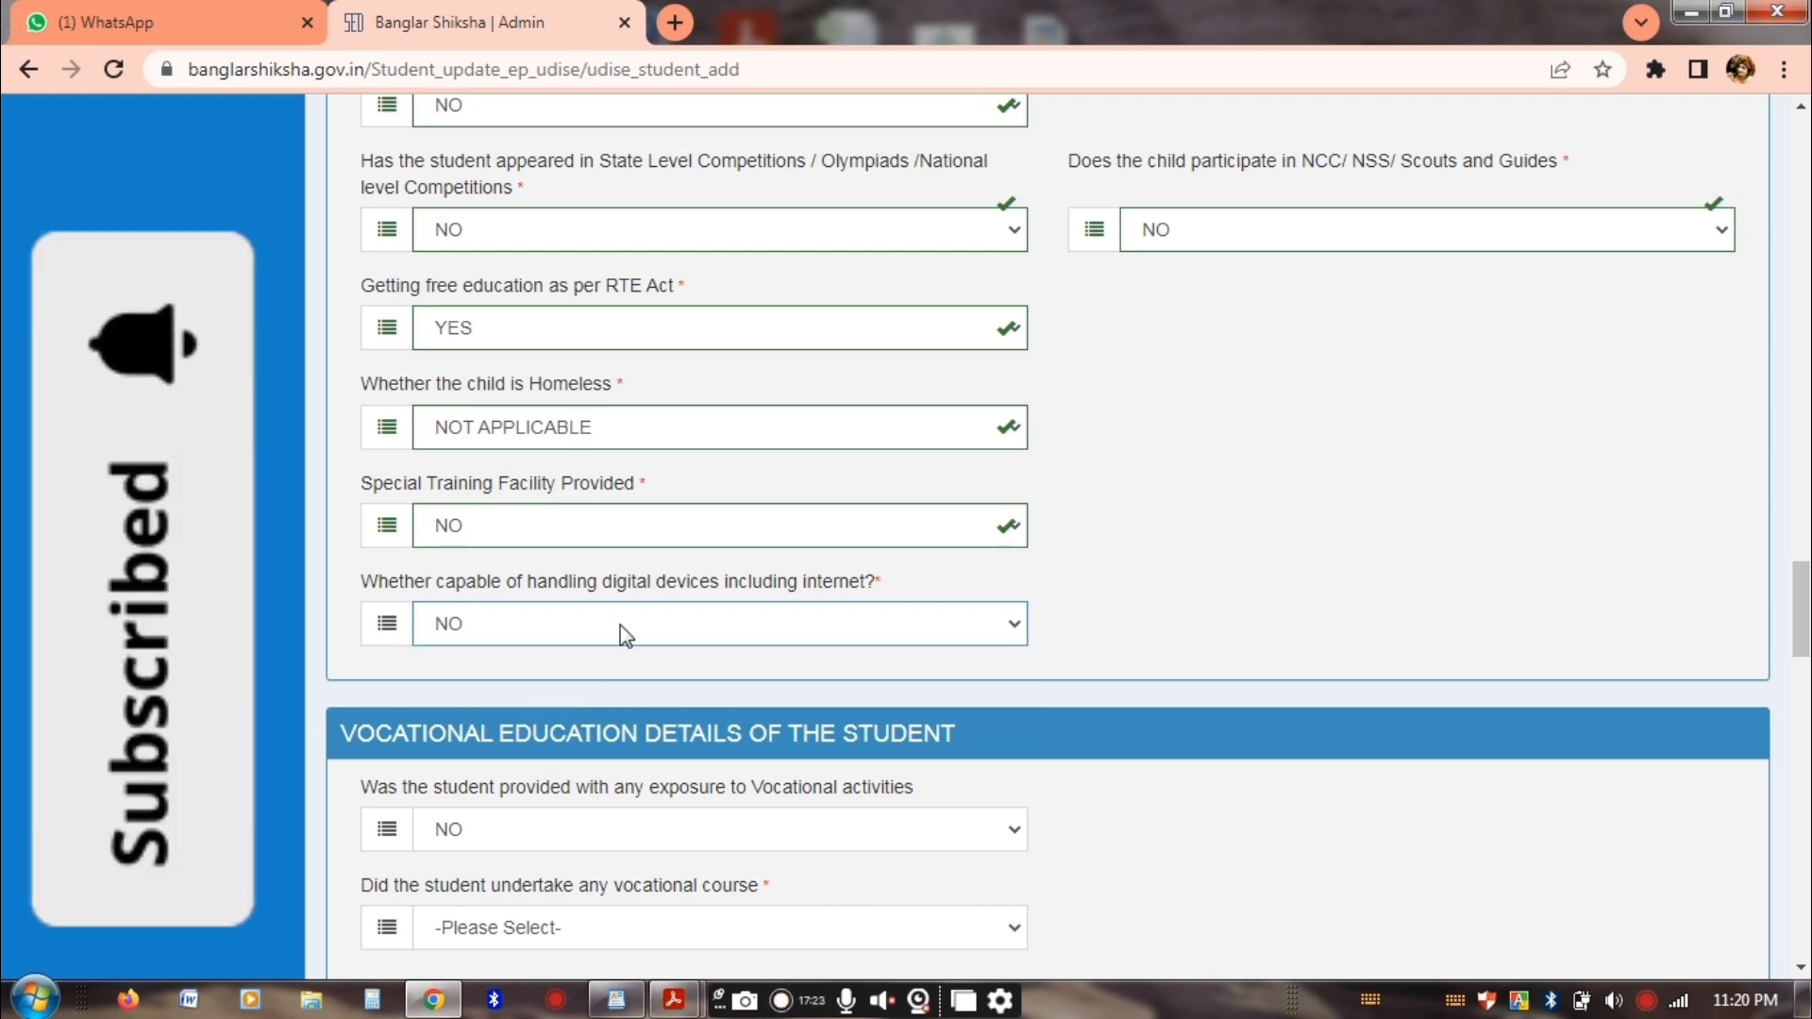
Answer NO to whether the student undertook any vocational course in the vocational education details
scroll(661, 605, "down", 4)
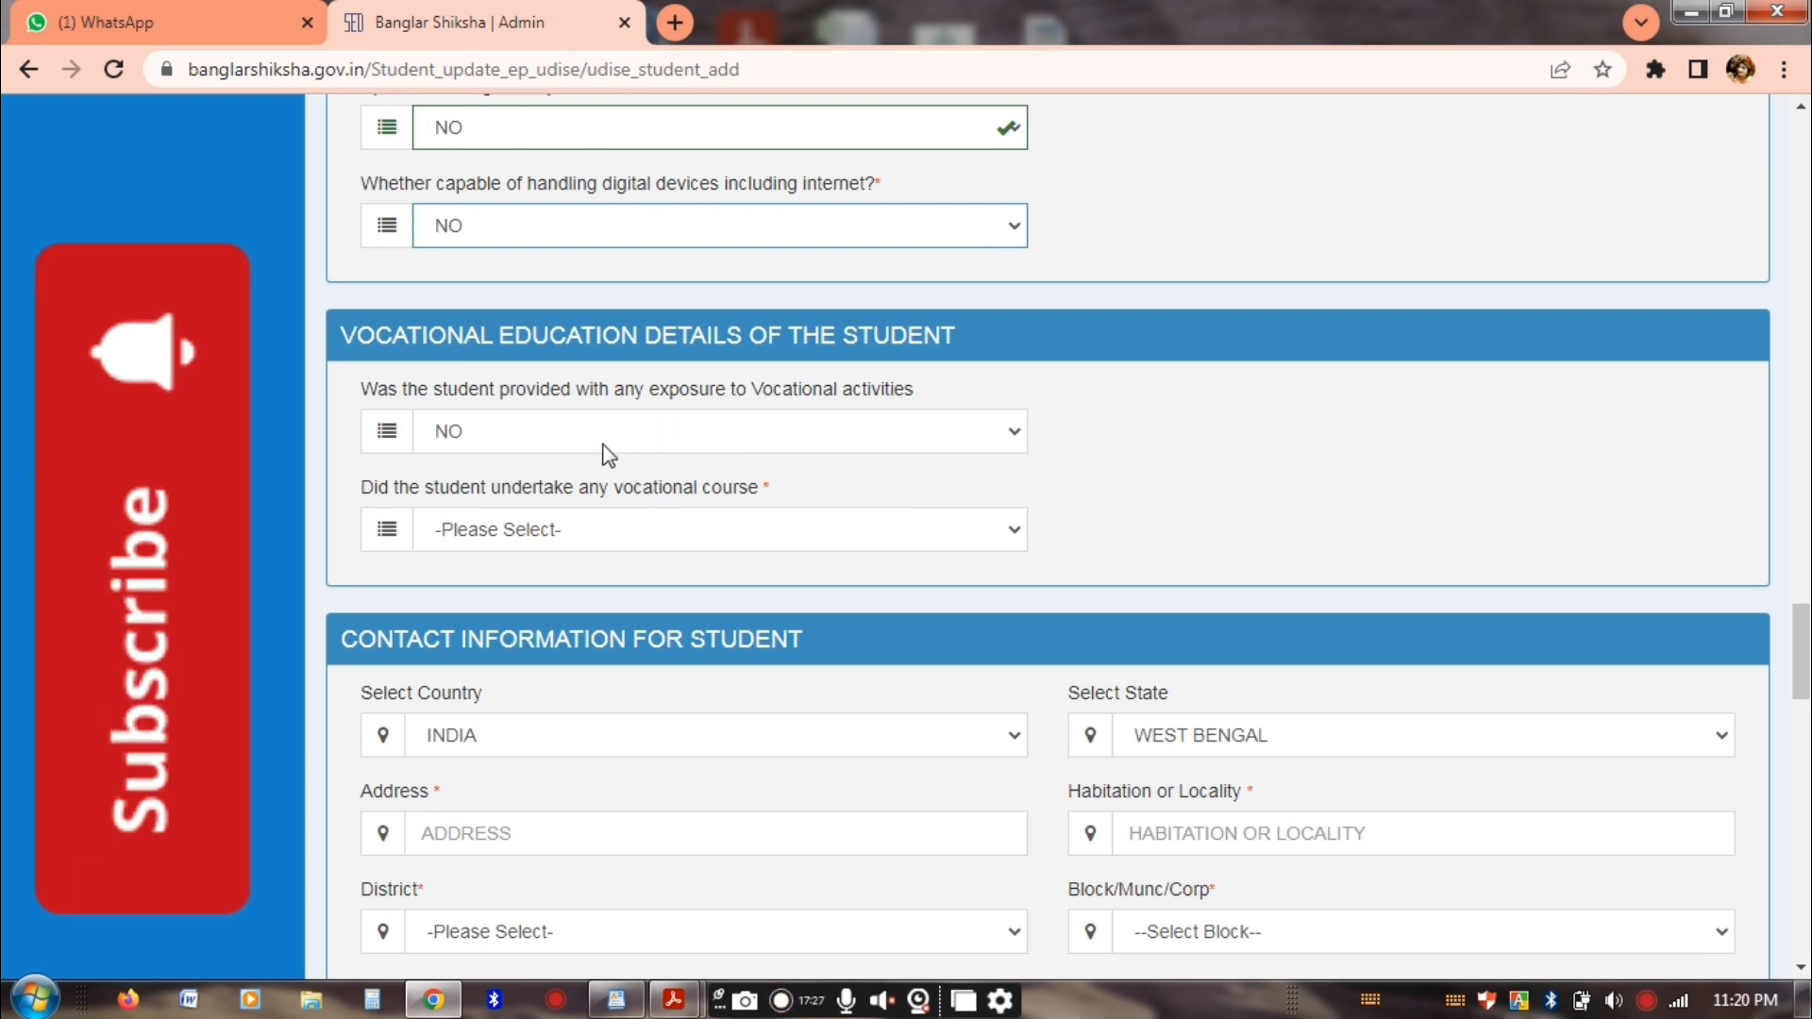
left_click(572, 527)
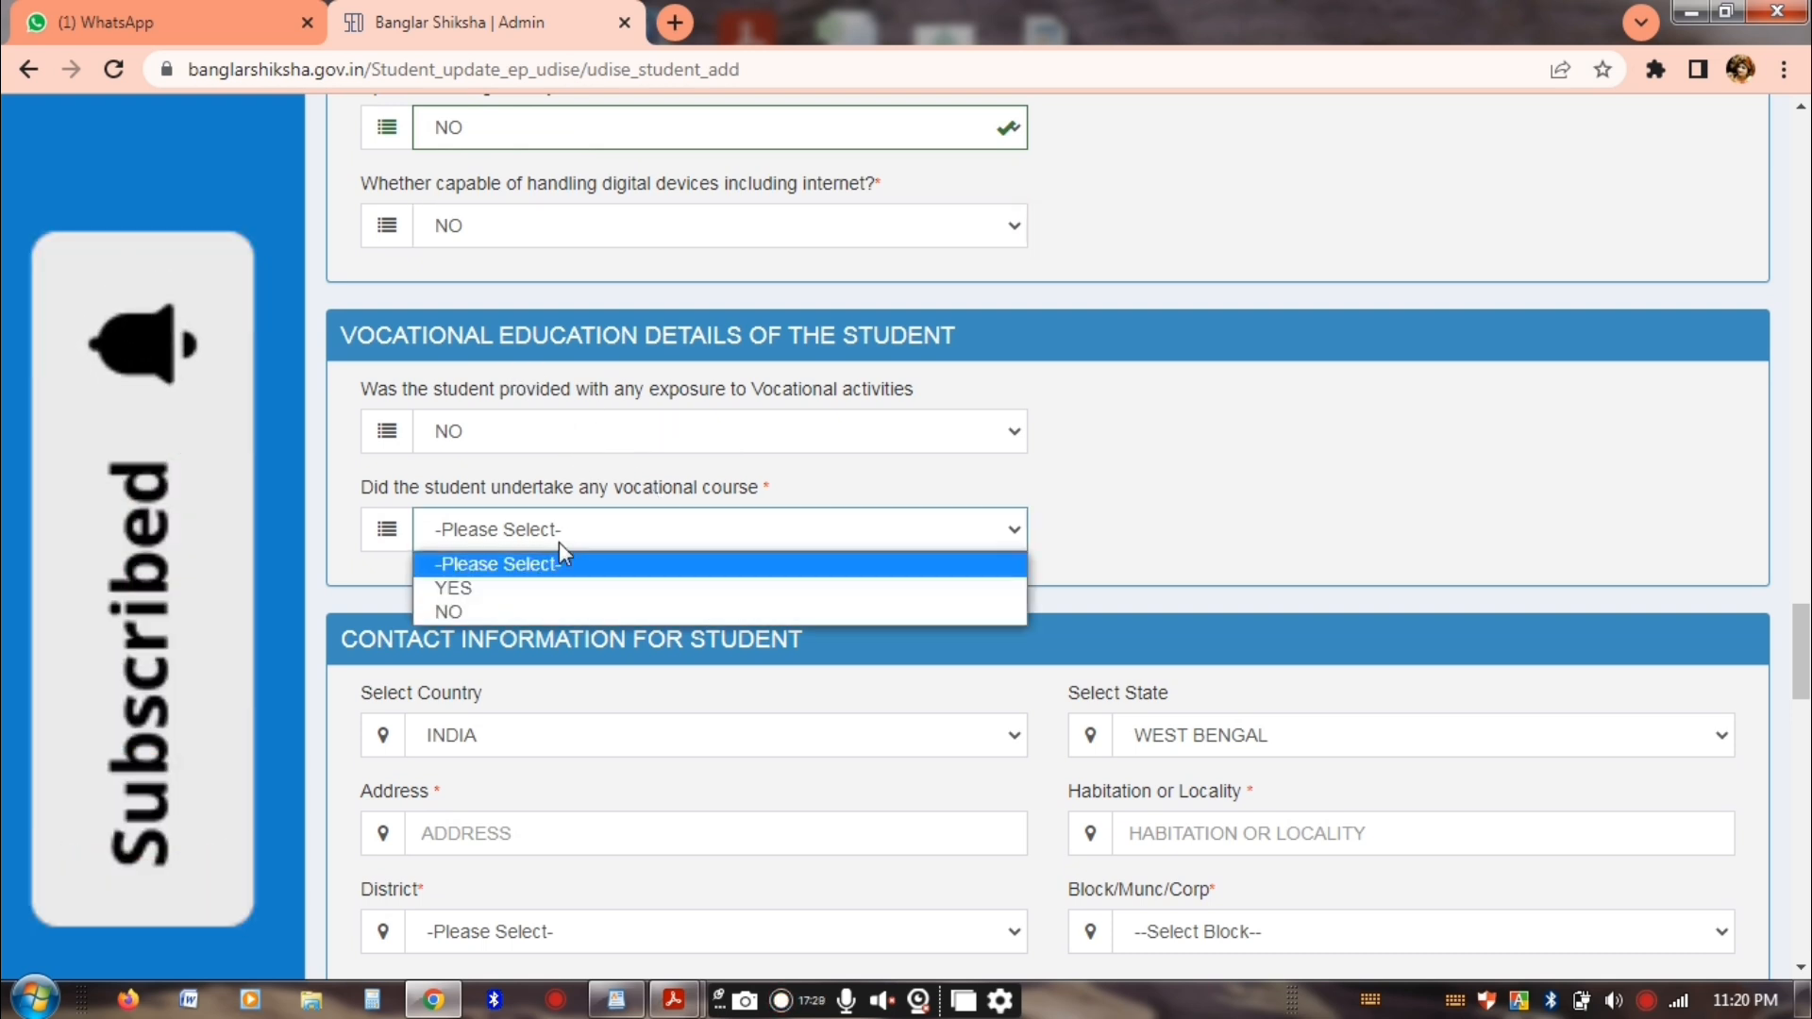
left_click(523, 604)
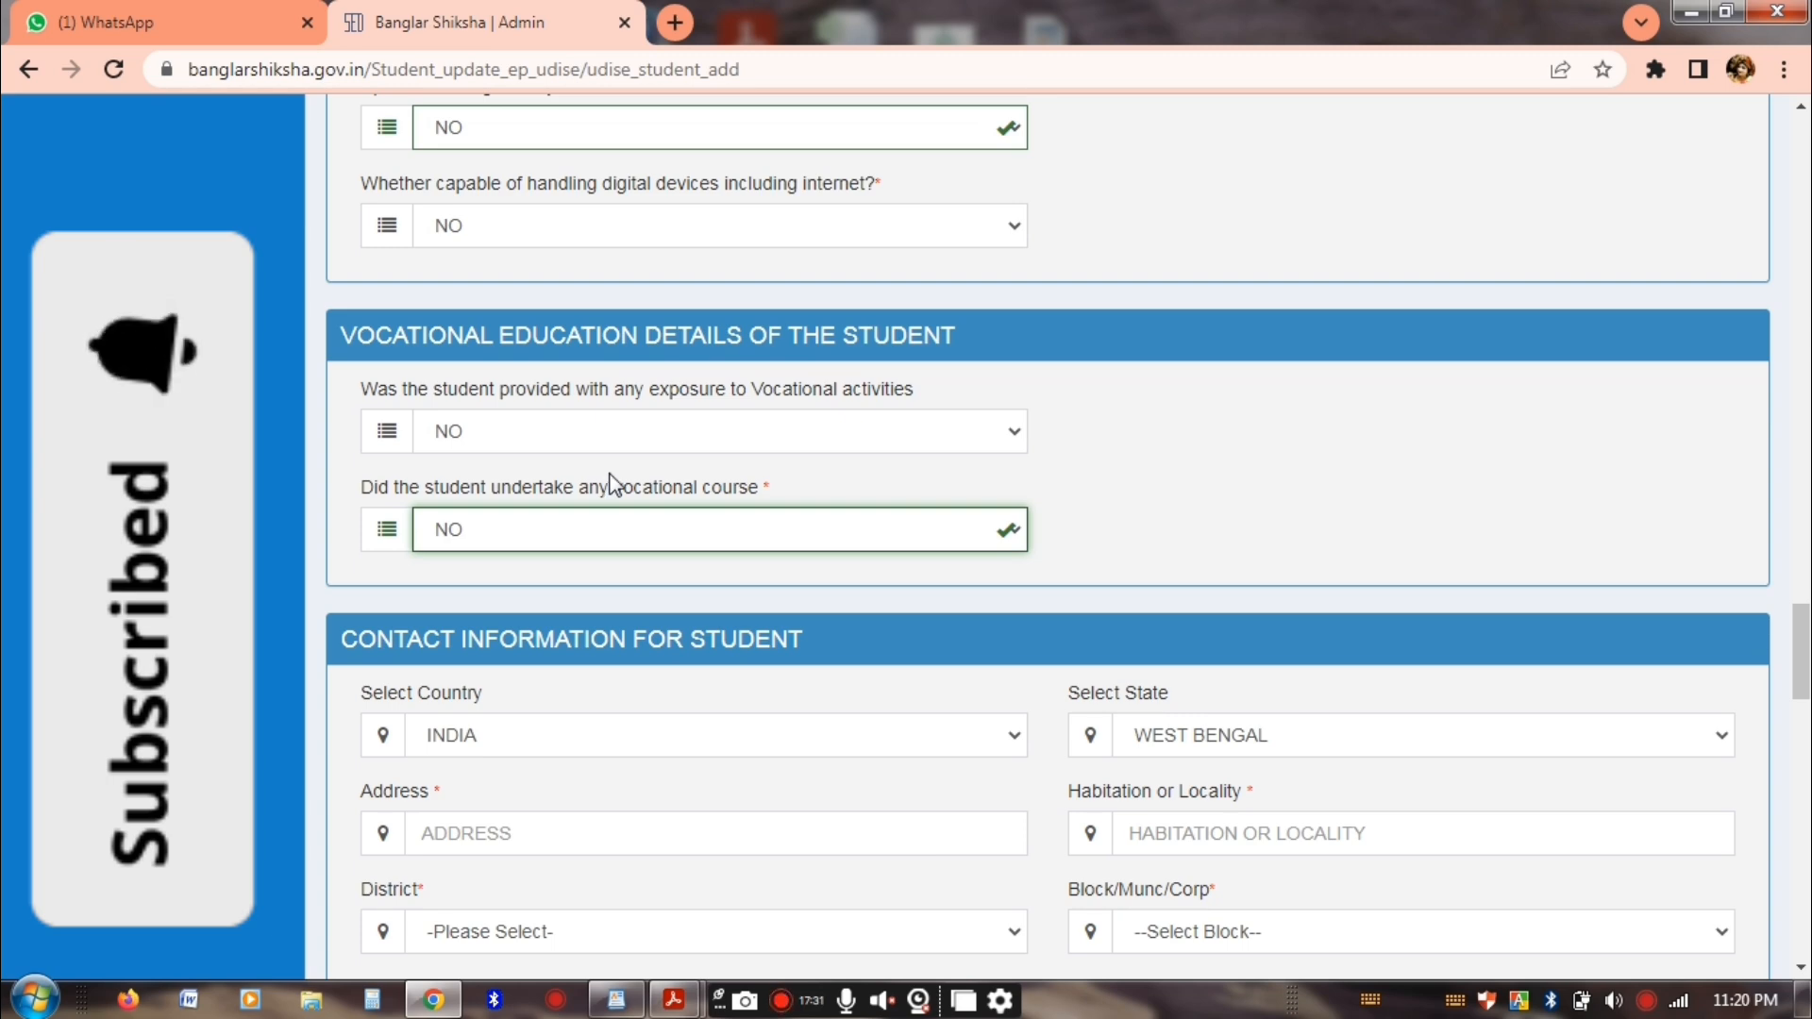
Enter the student's address and habitation or locality in the student contact information
scroll(752, 491, "down", 5)
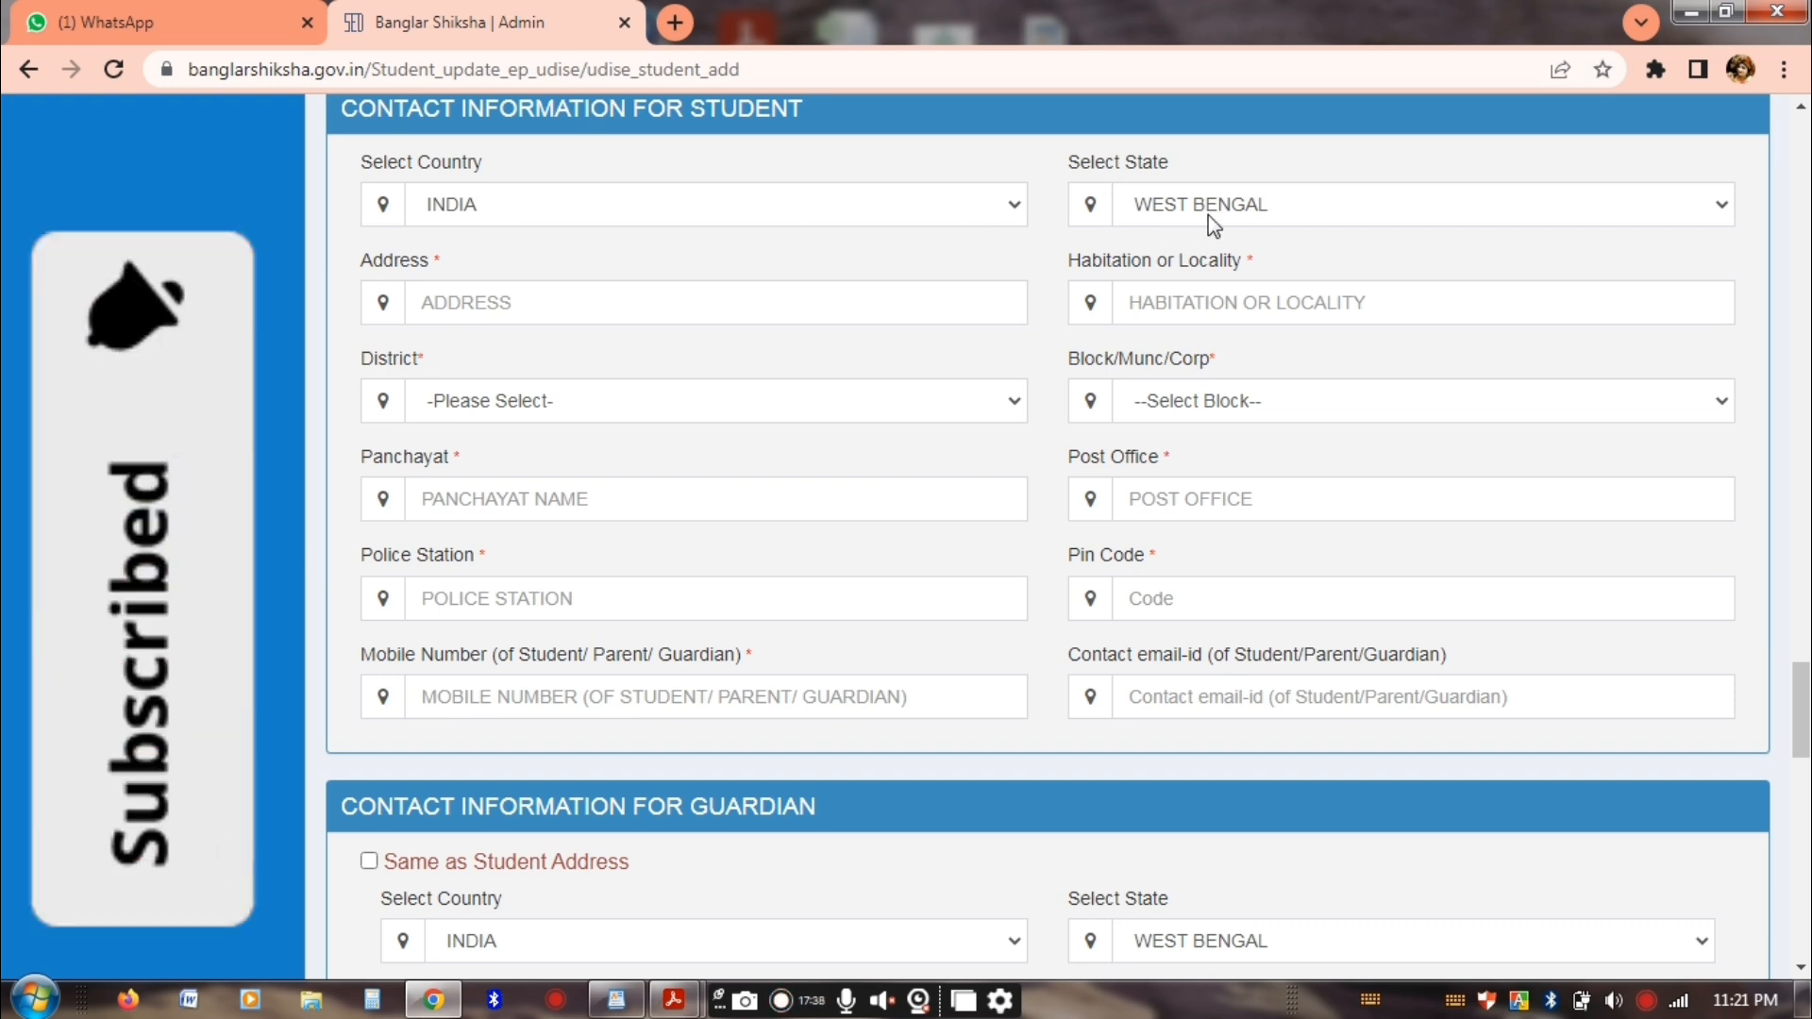
left_click(459, 305)
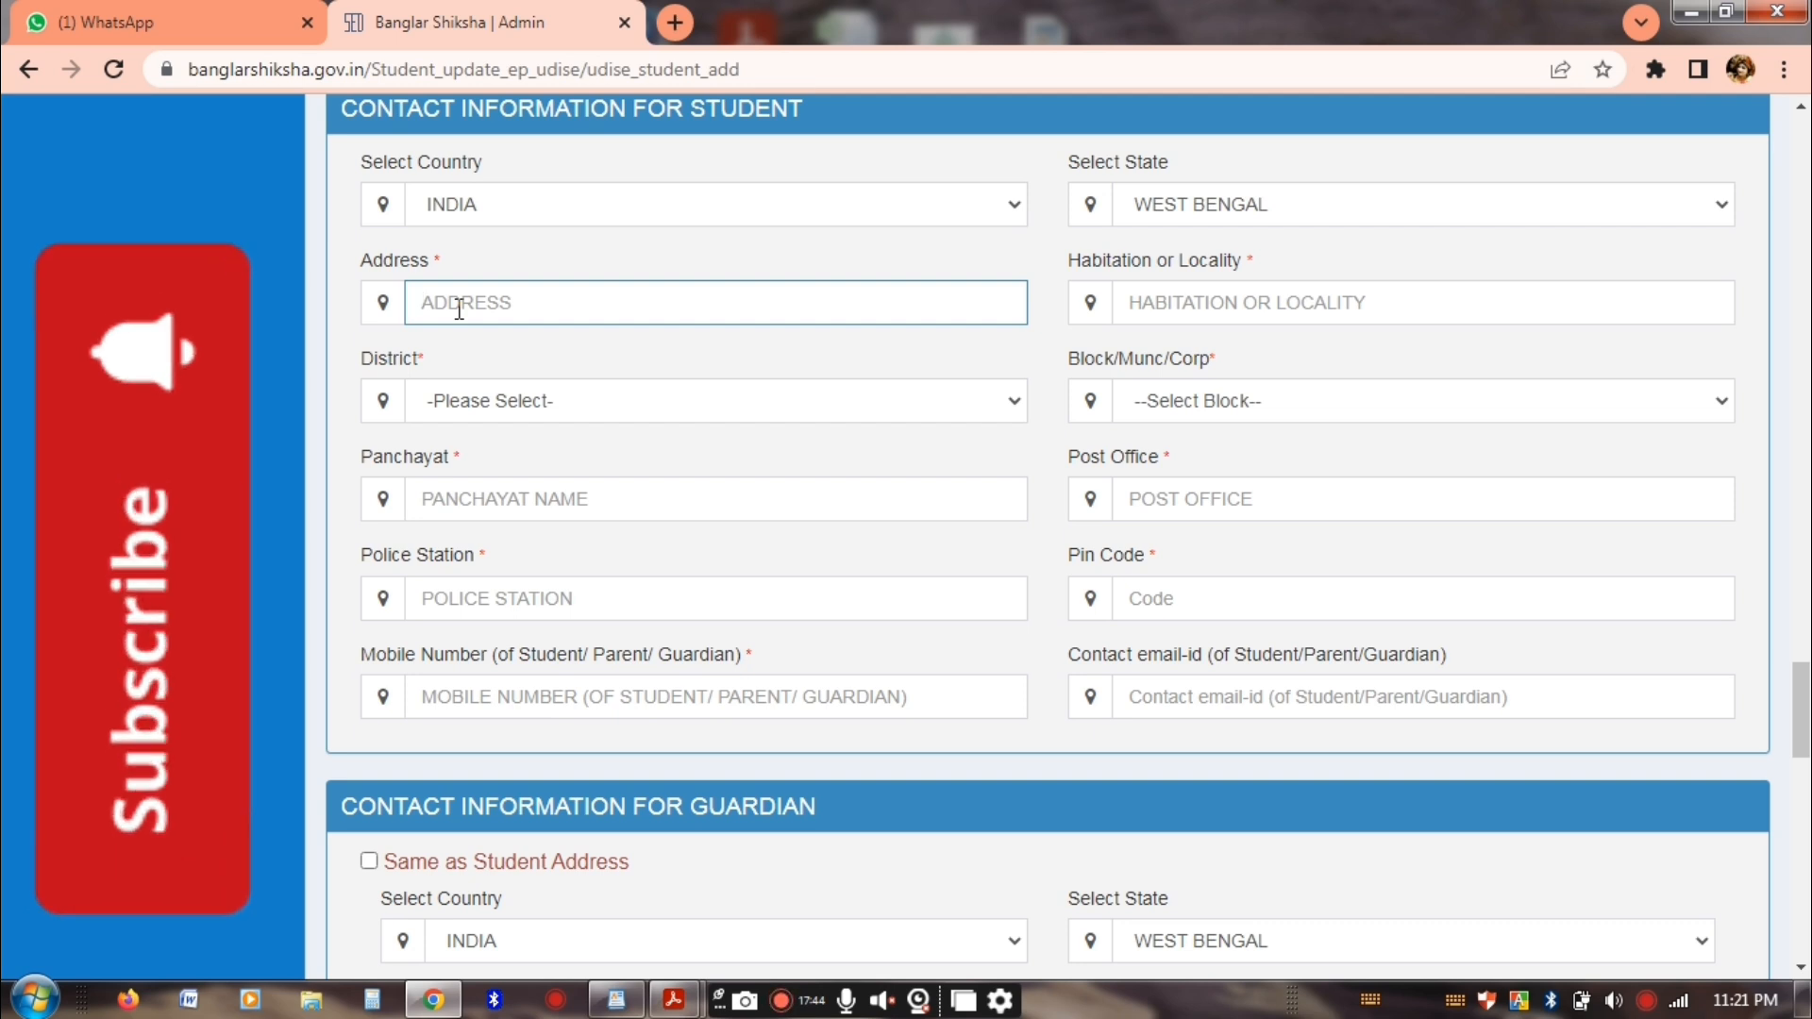
type("BIHA")
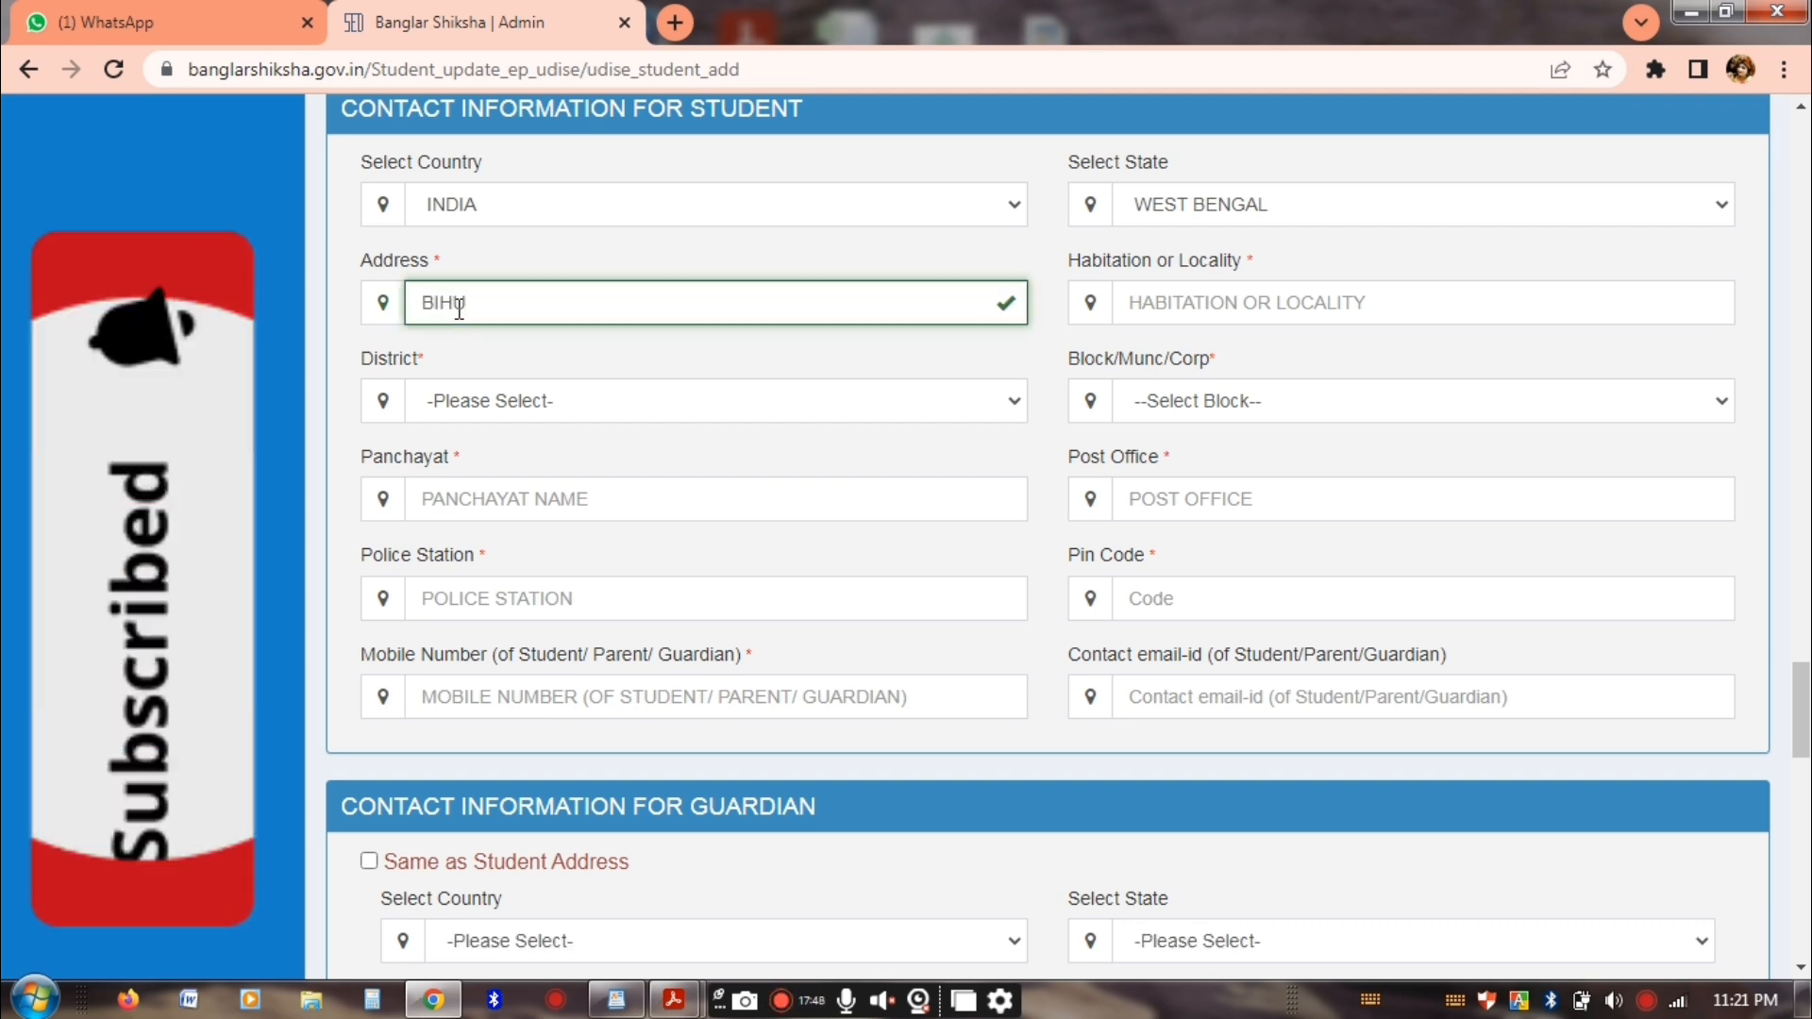
key("Tab")
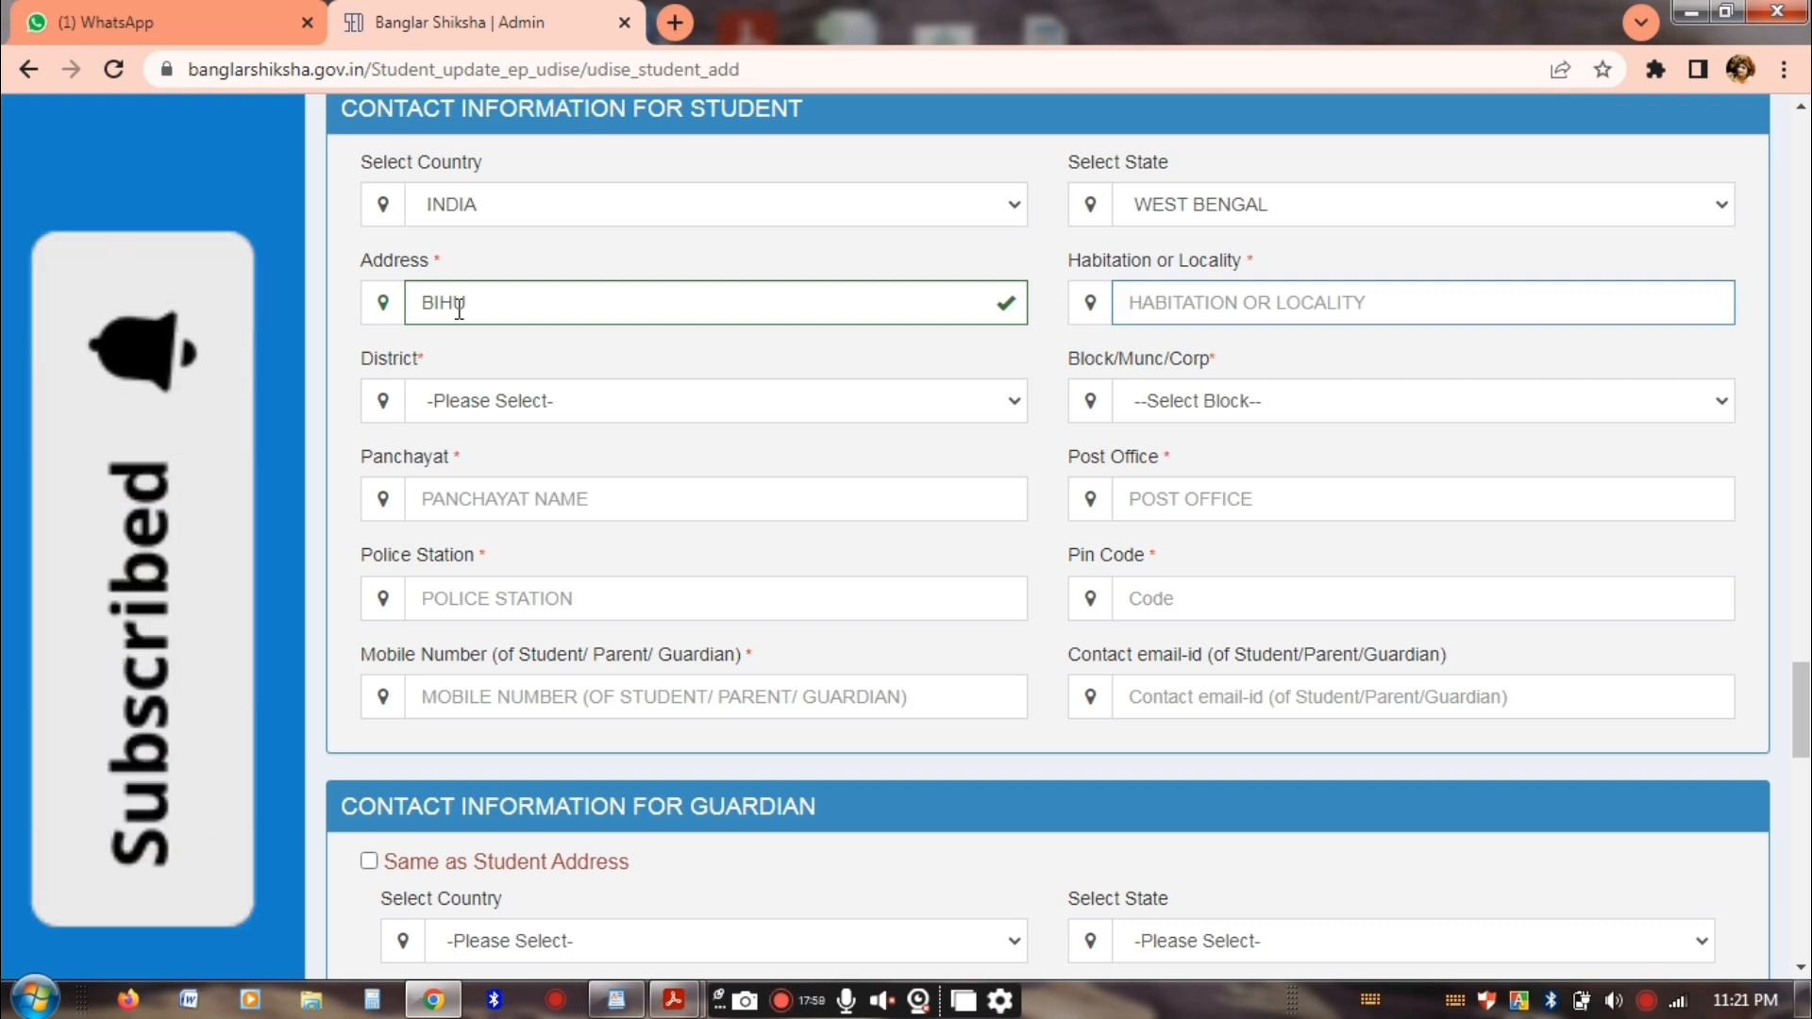
type("BIHU")
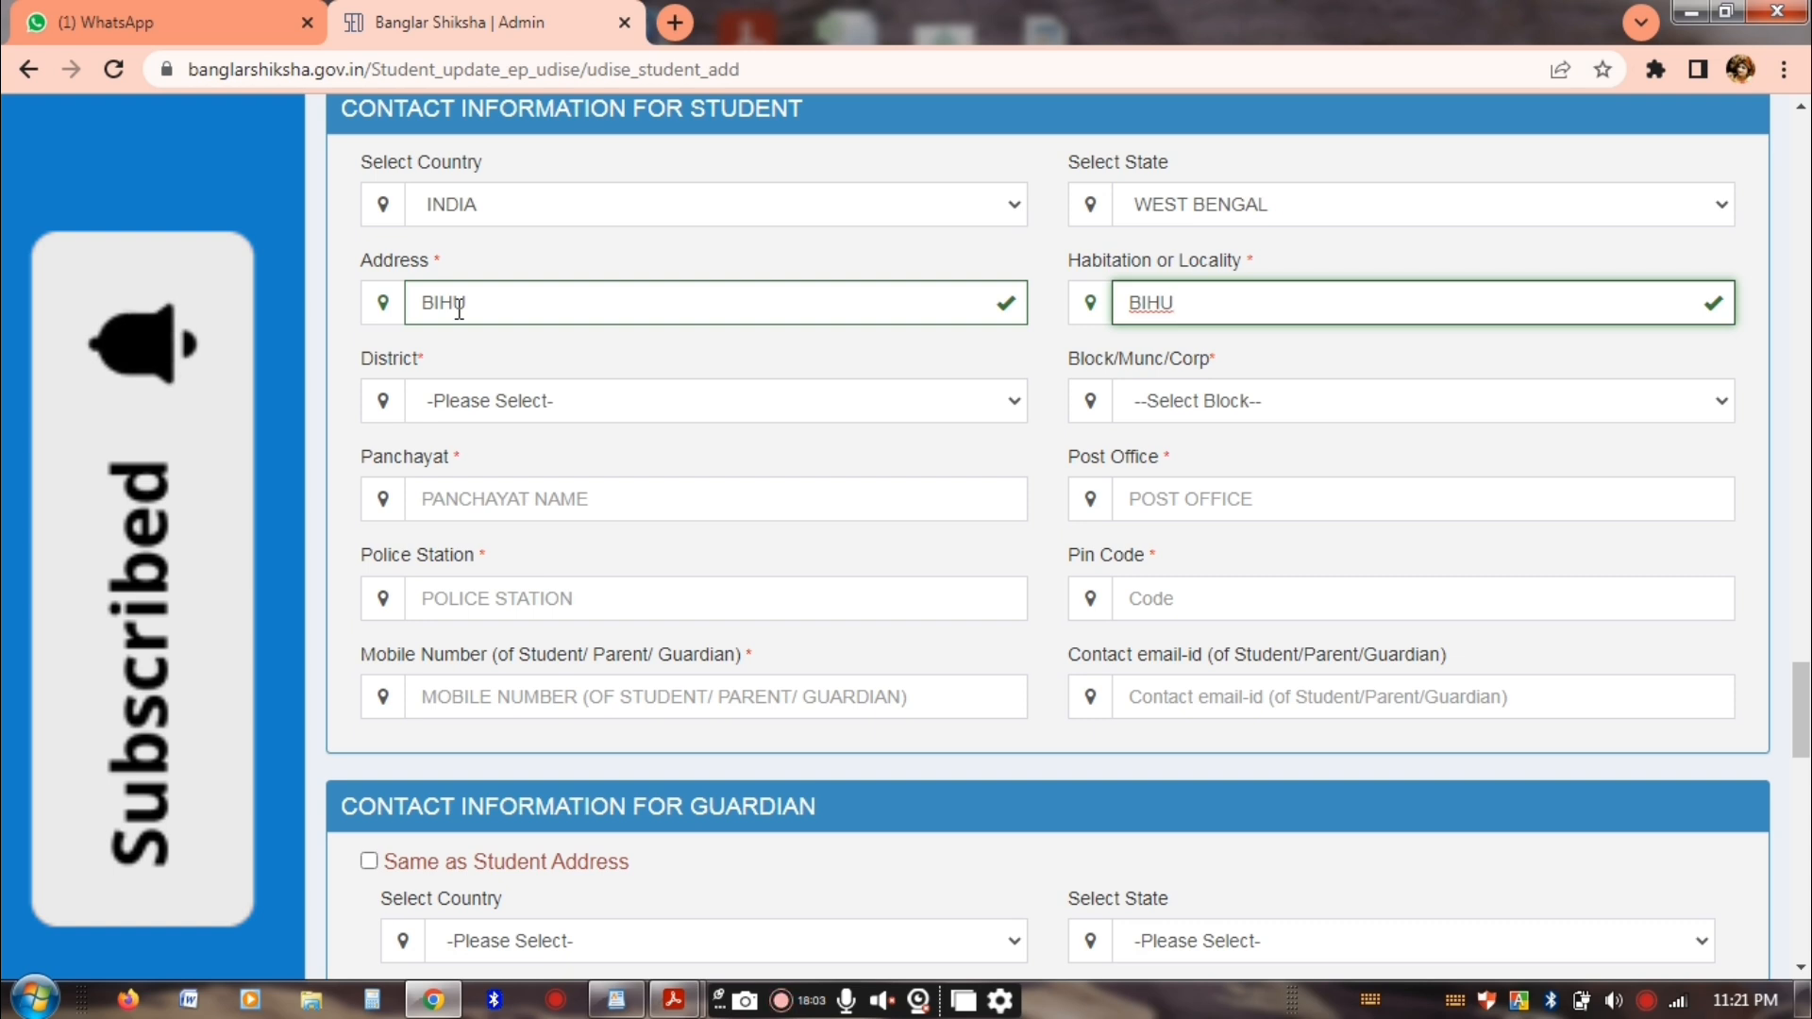
key("Tab")
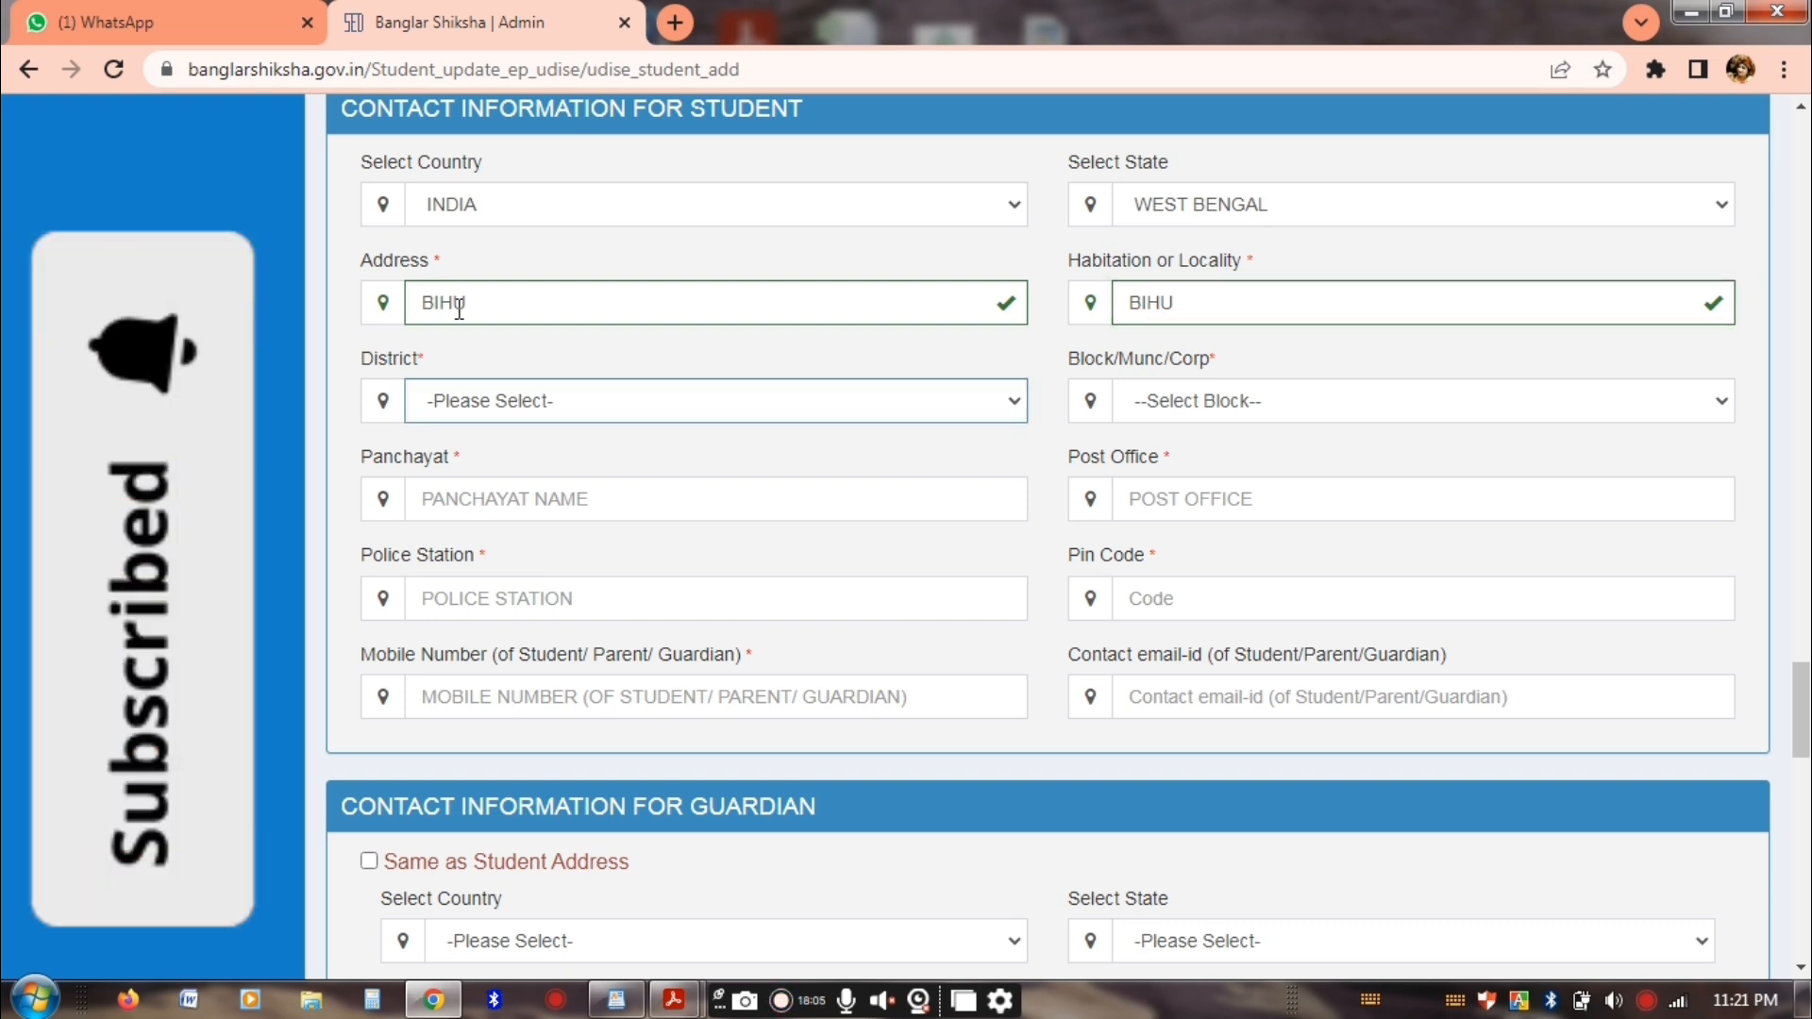
Set the student's district to HOOGHLY and the Block/Munc/Corp to ARAMBAGH MUNICIPALITY
key("h")
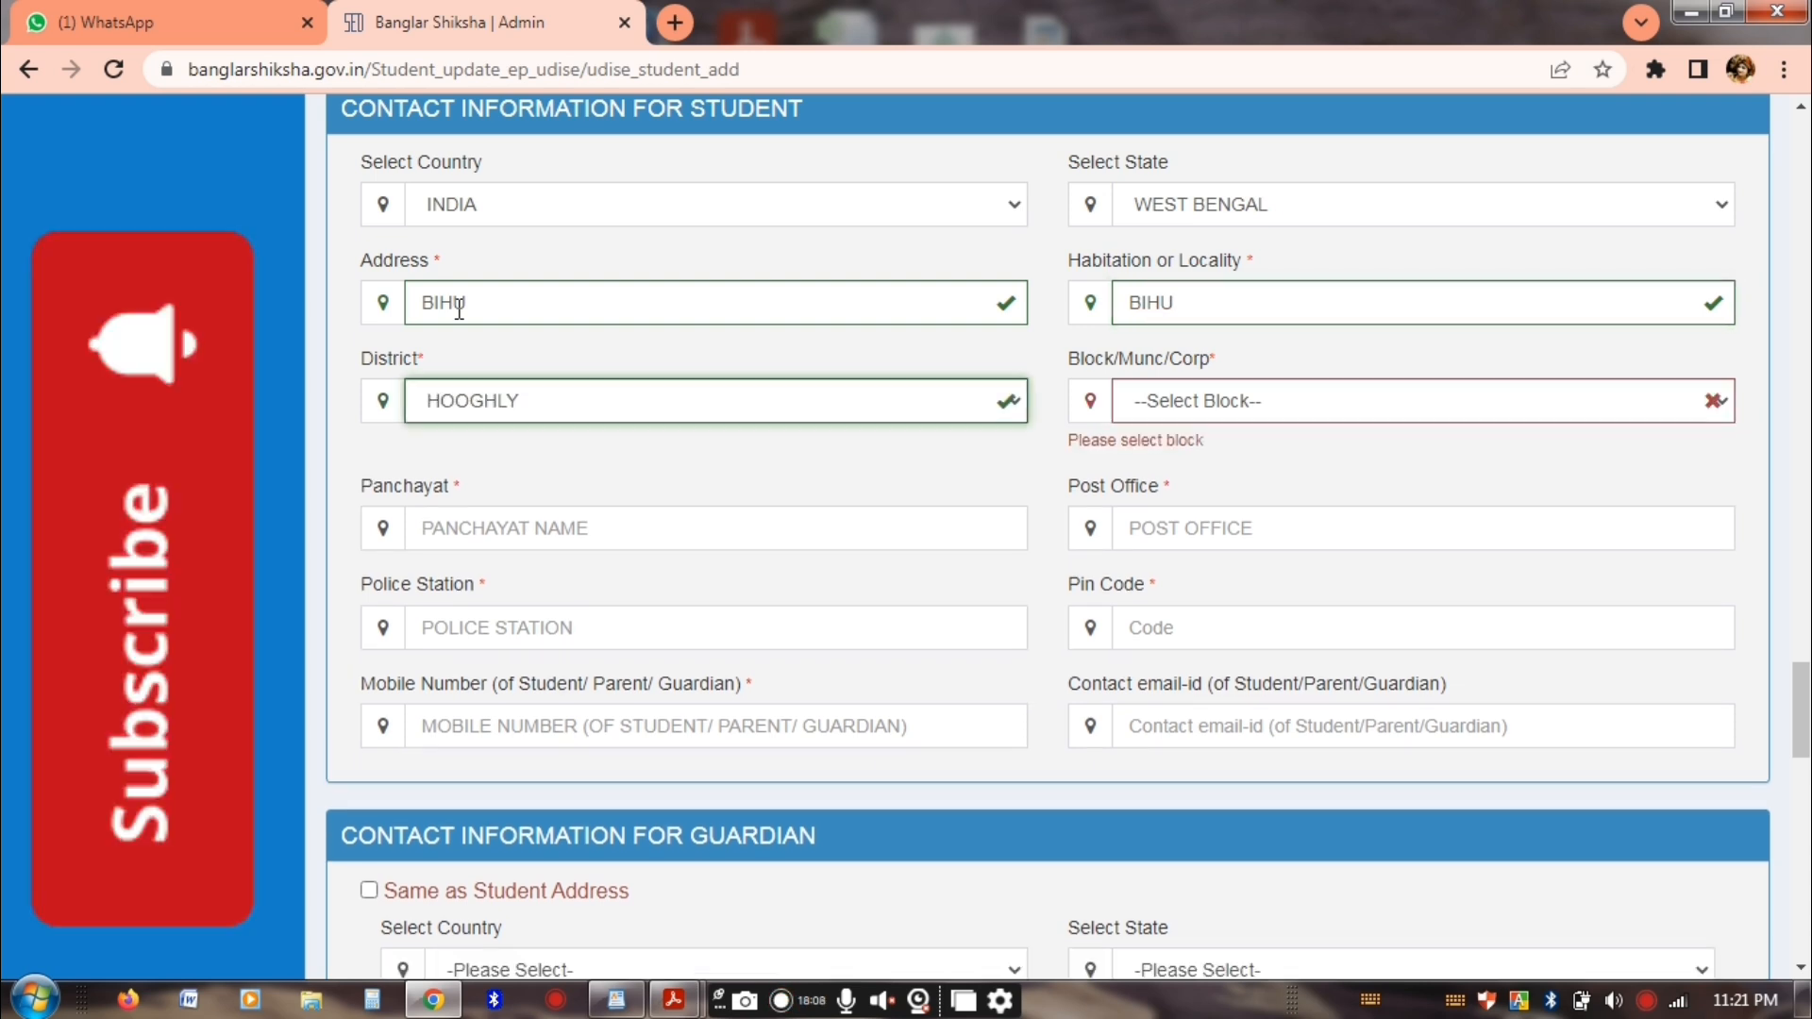
key("Tab")
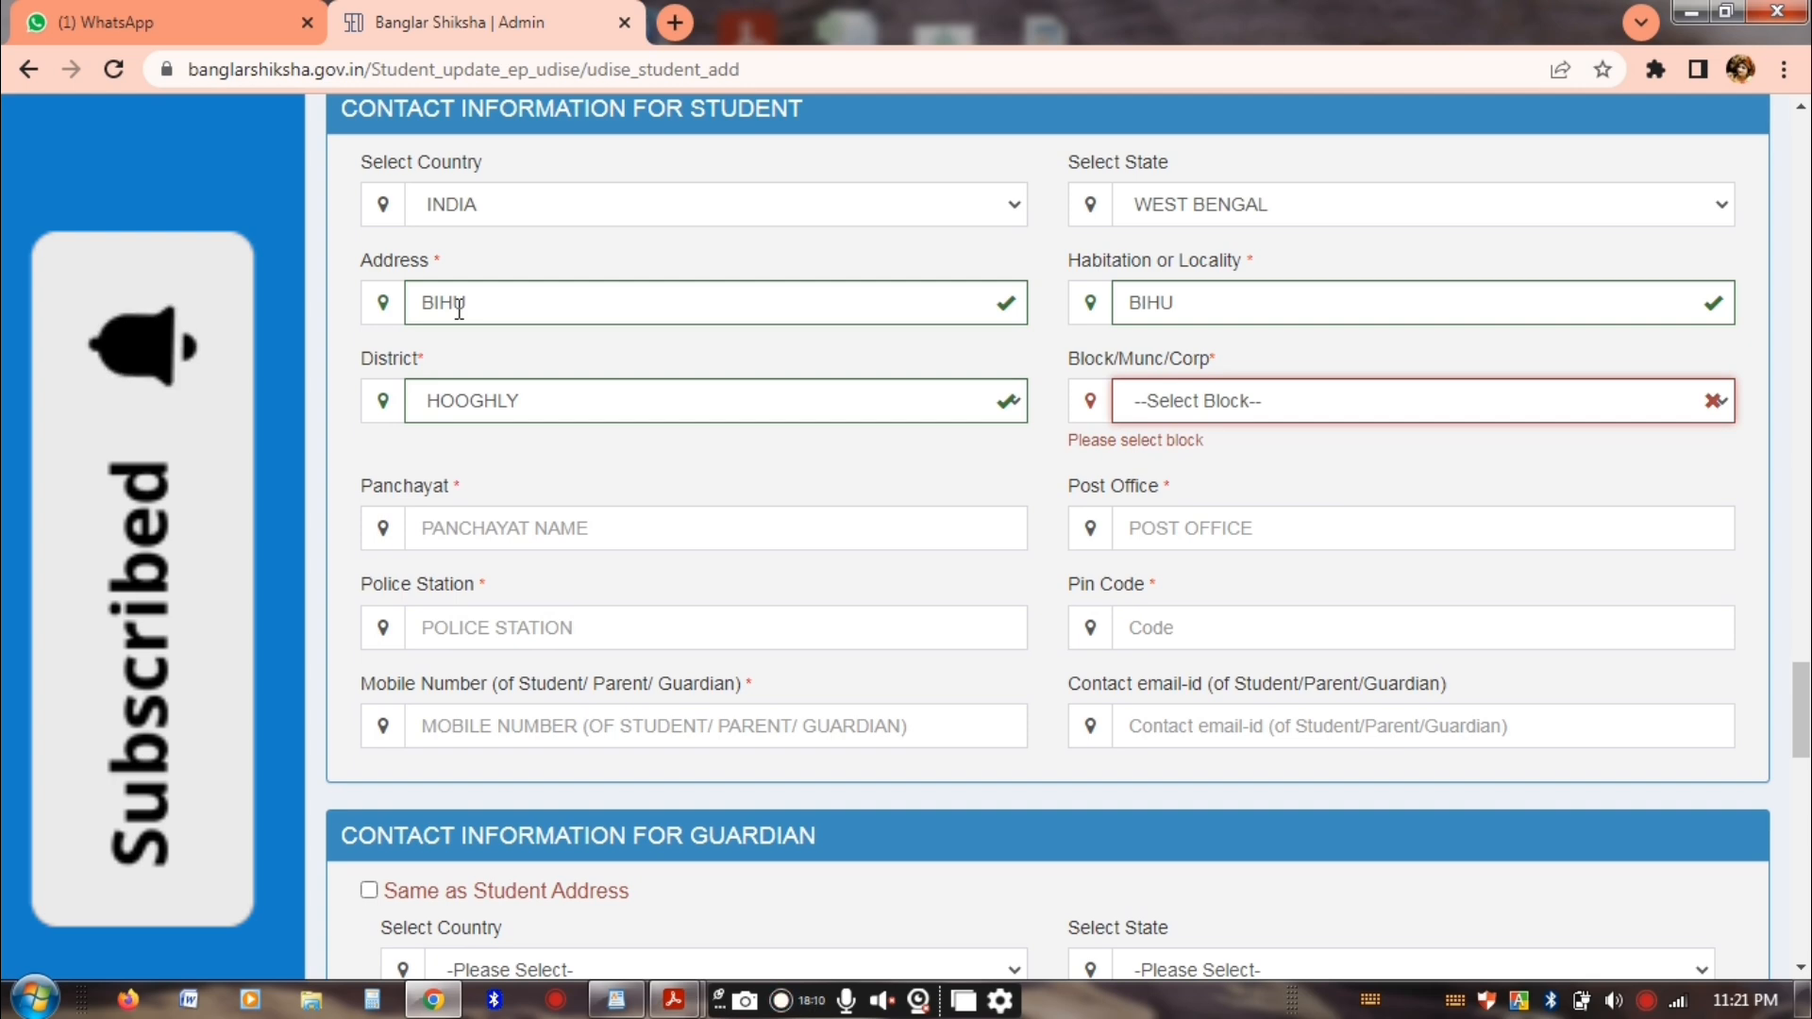
left_click(1206, 407)
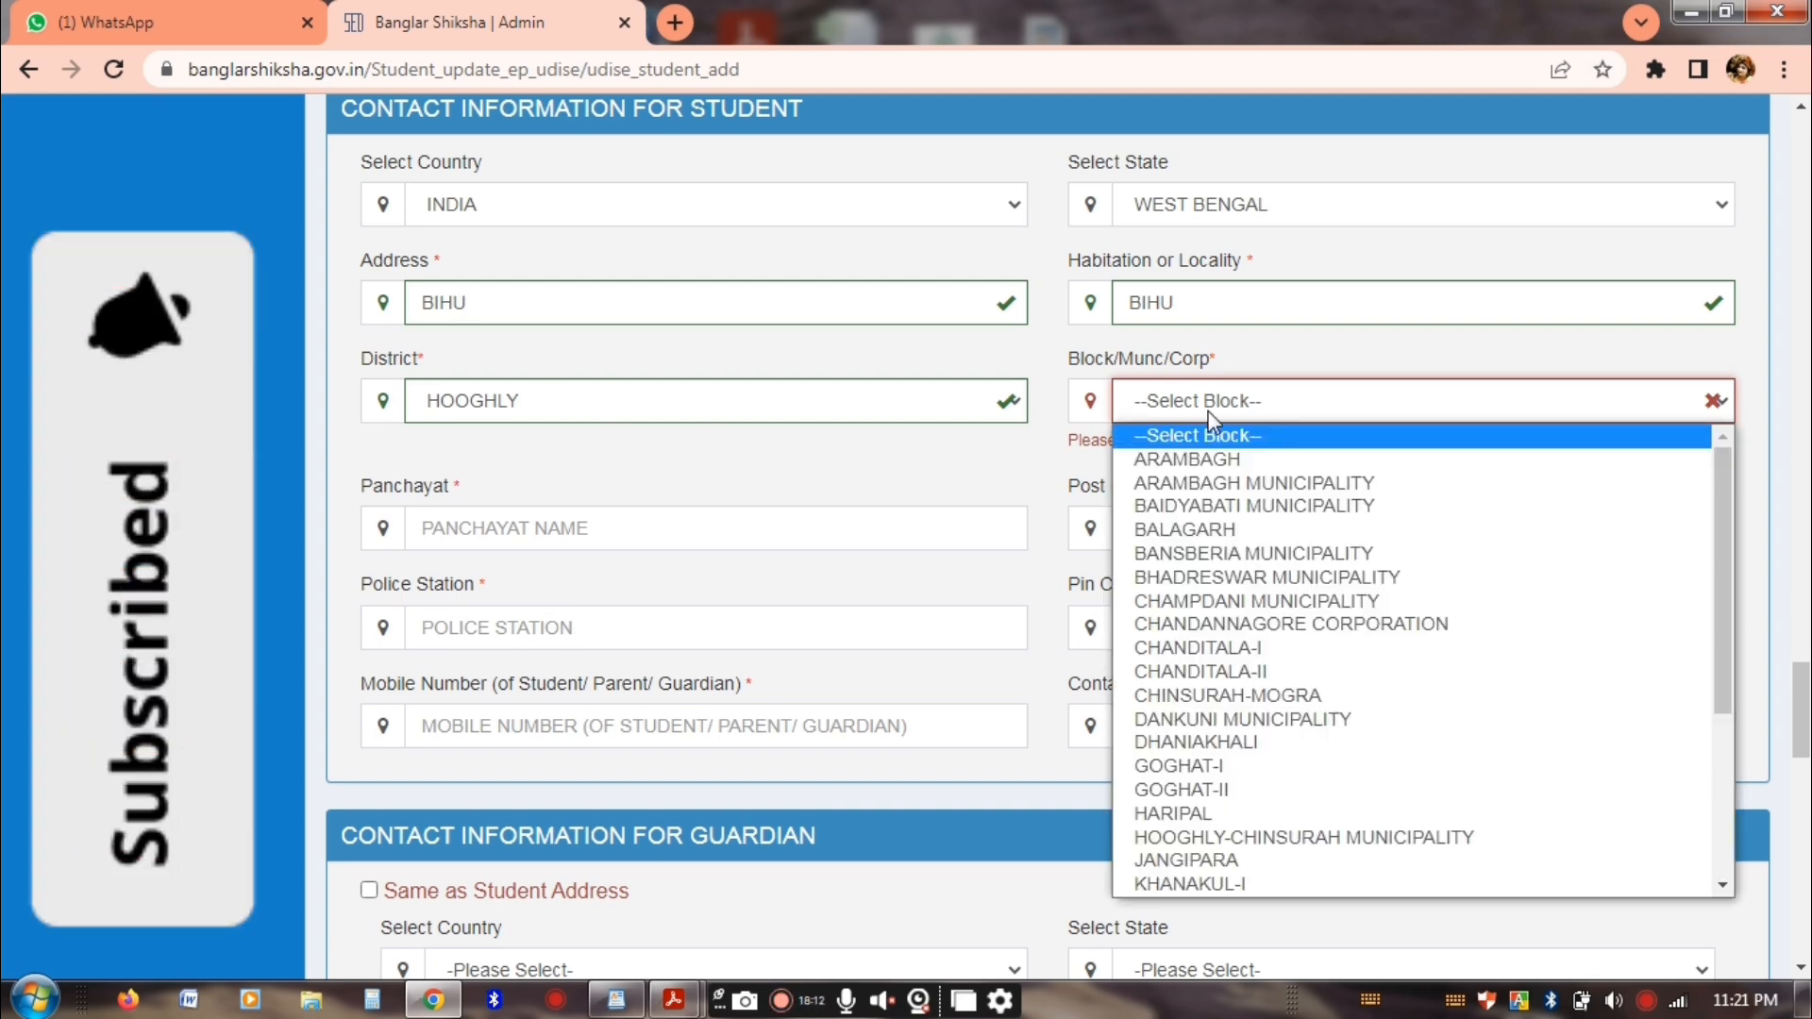
left_click(1255, 482)
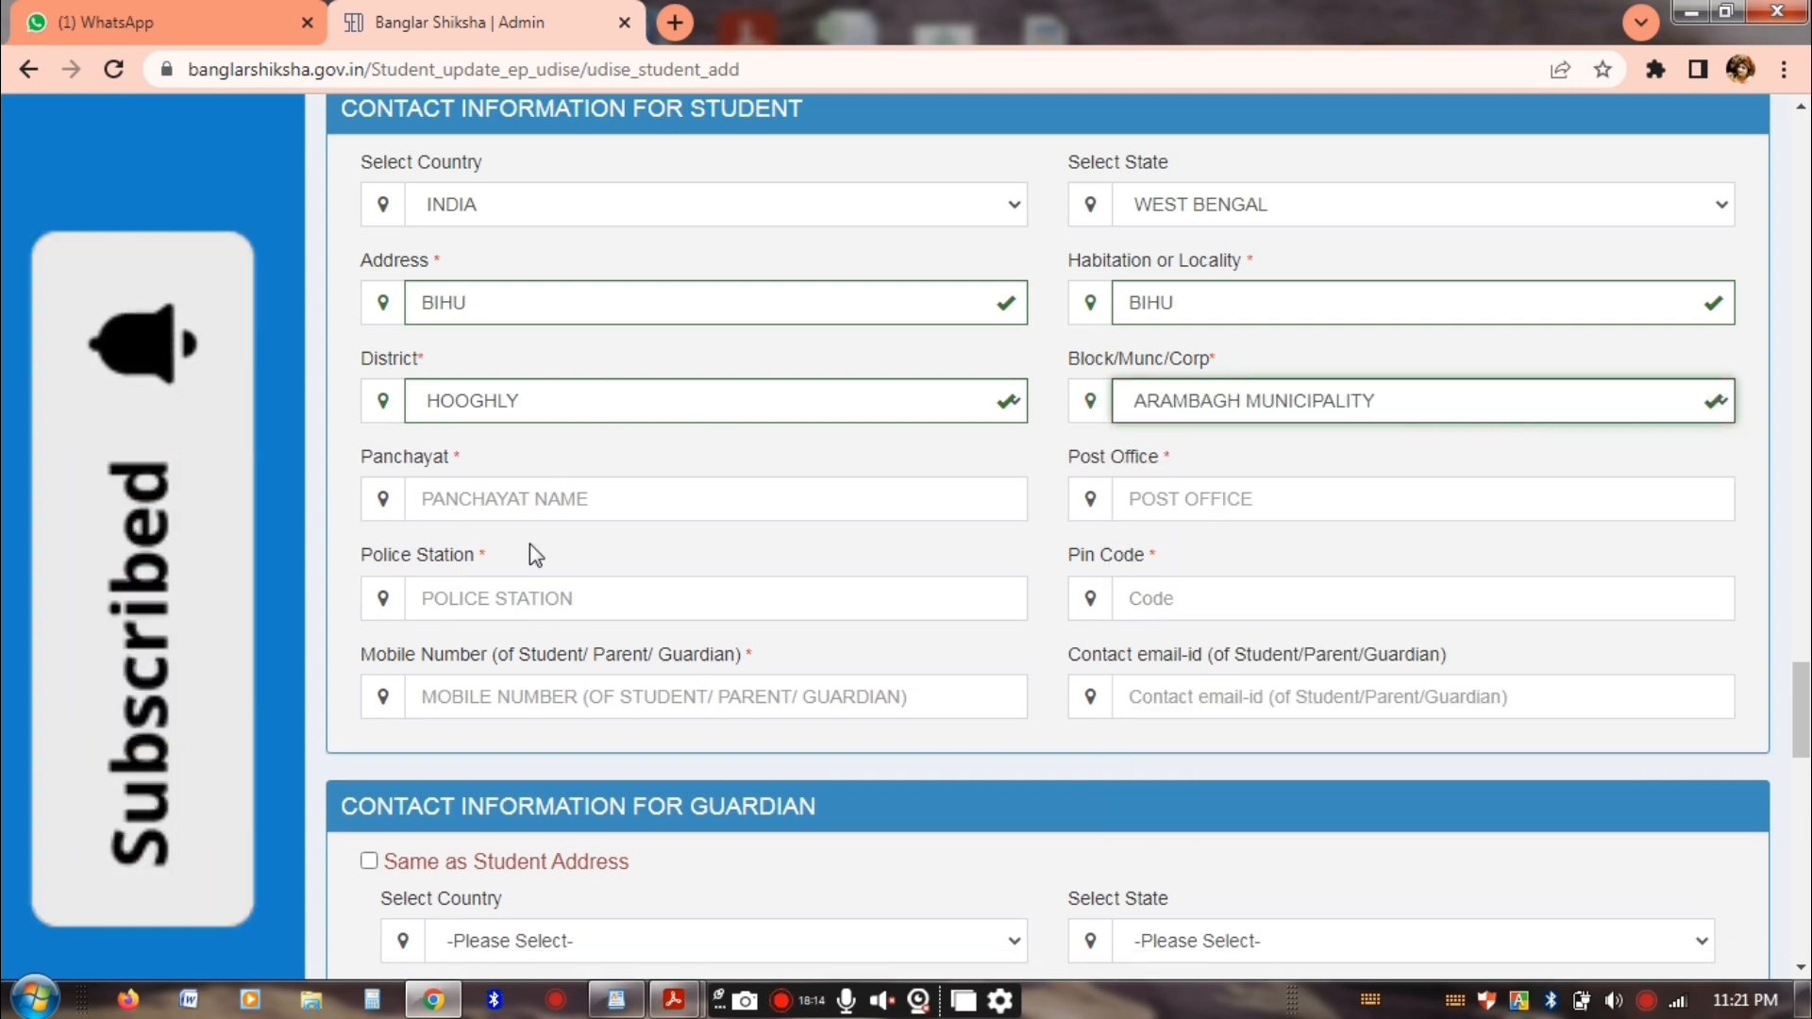
Enter the student's panchayat, post office and police station in the student contact information
left_click(512, 497)
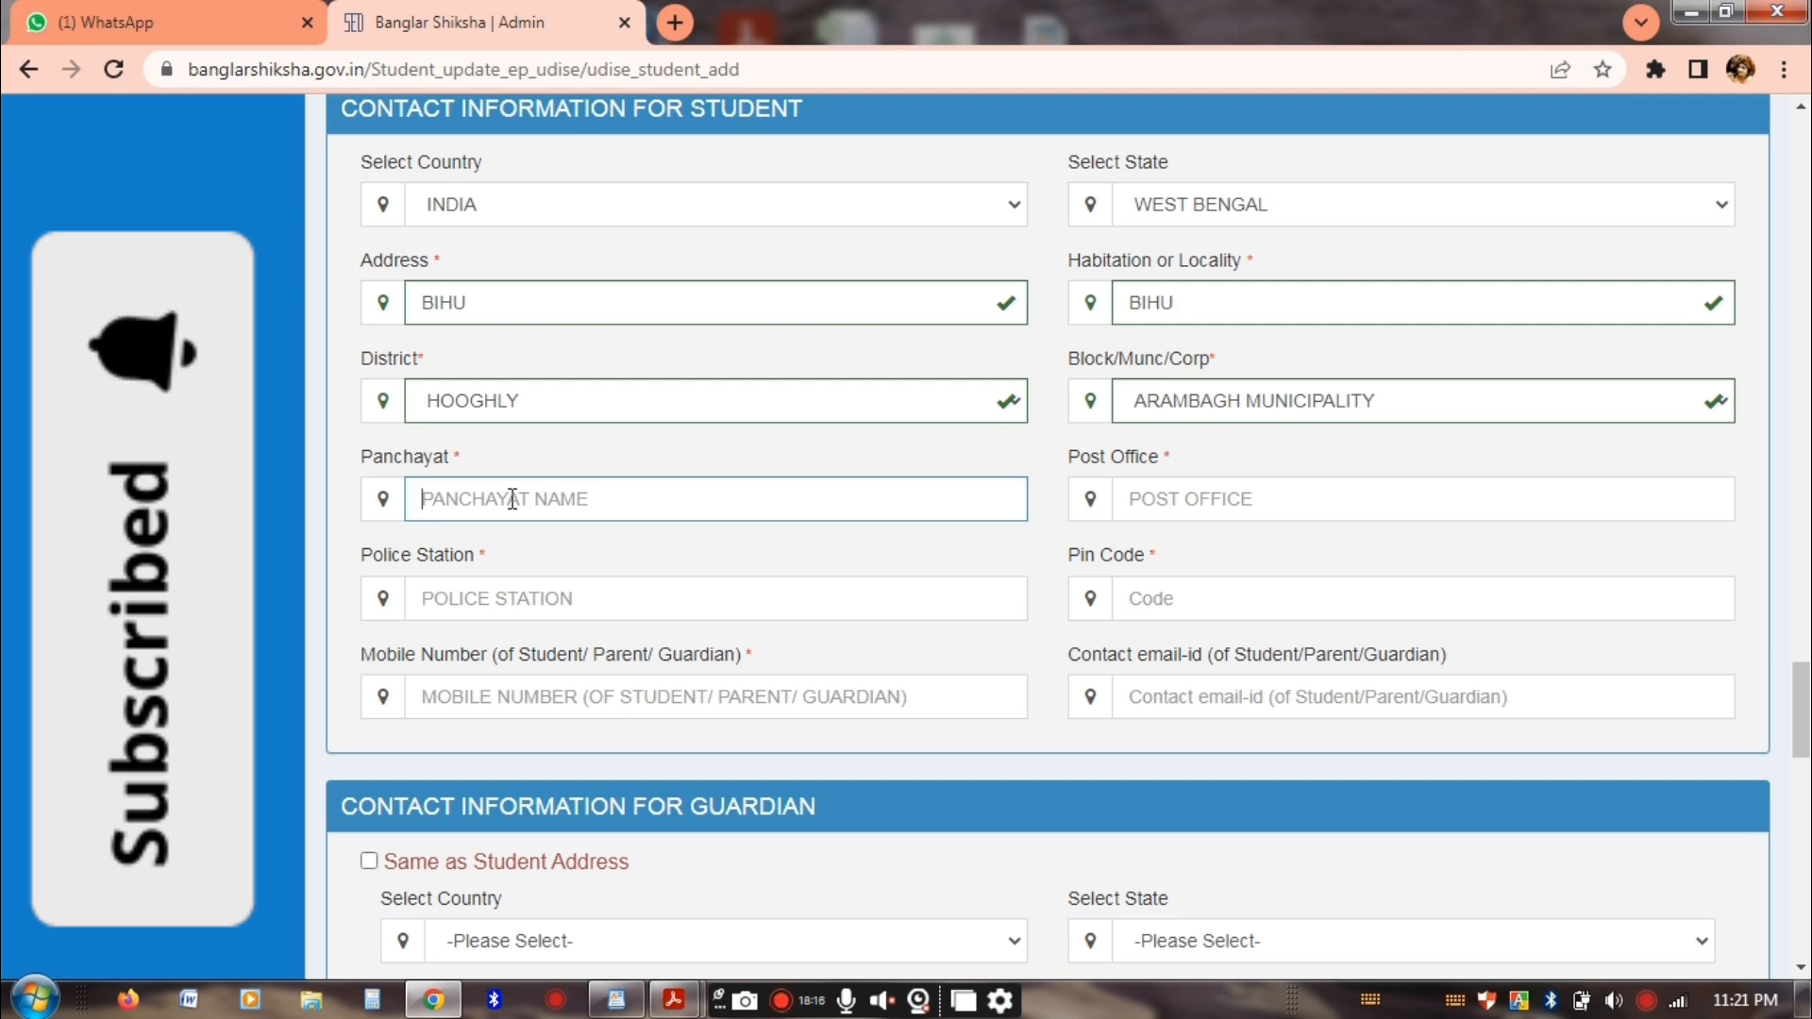
type("HGJ")
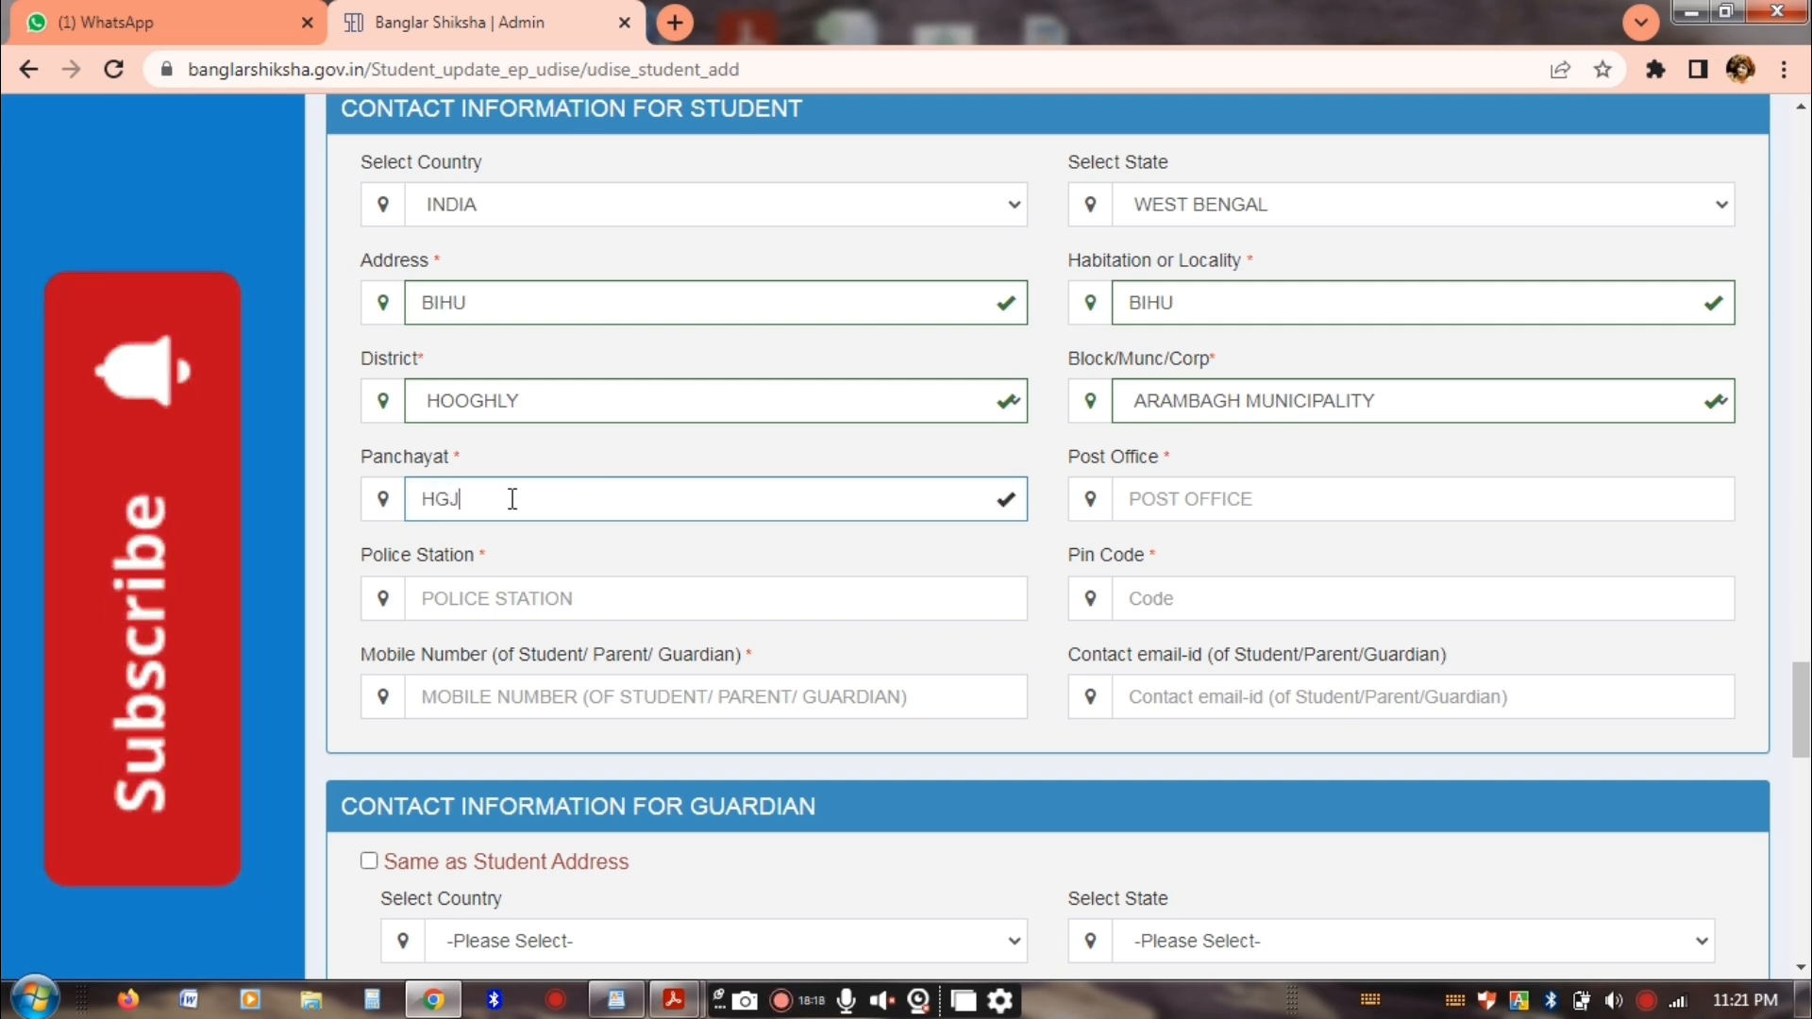
key("Tab")
type("K")
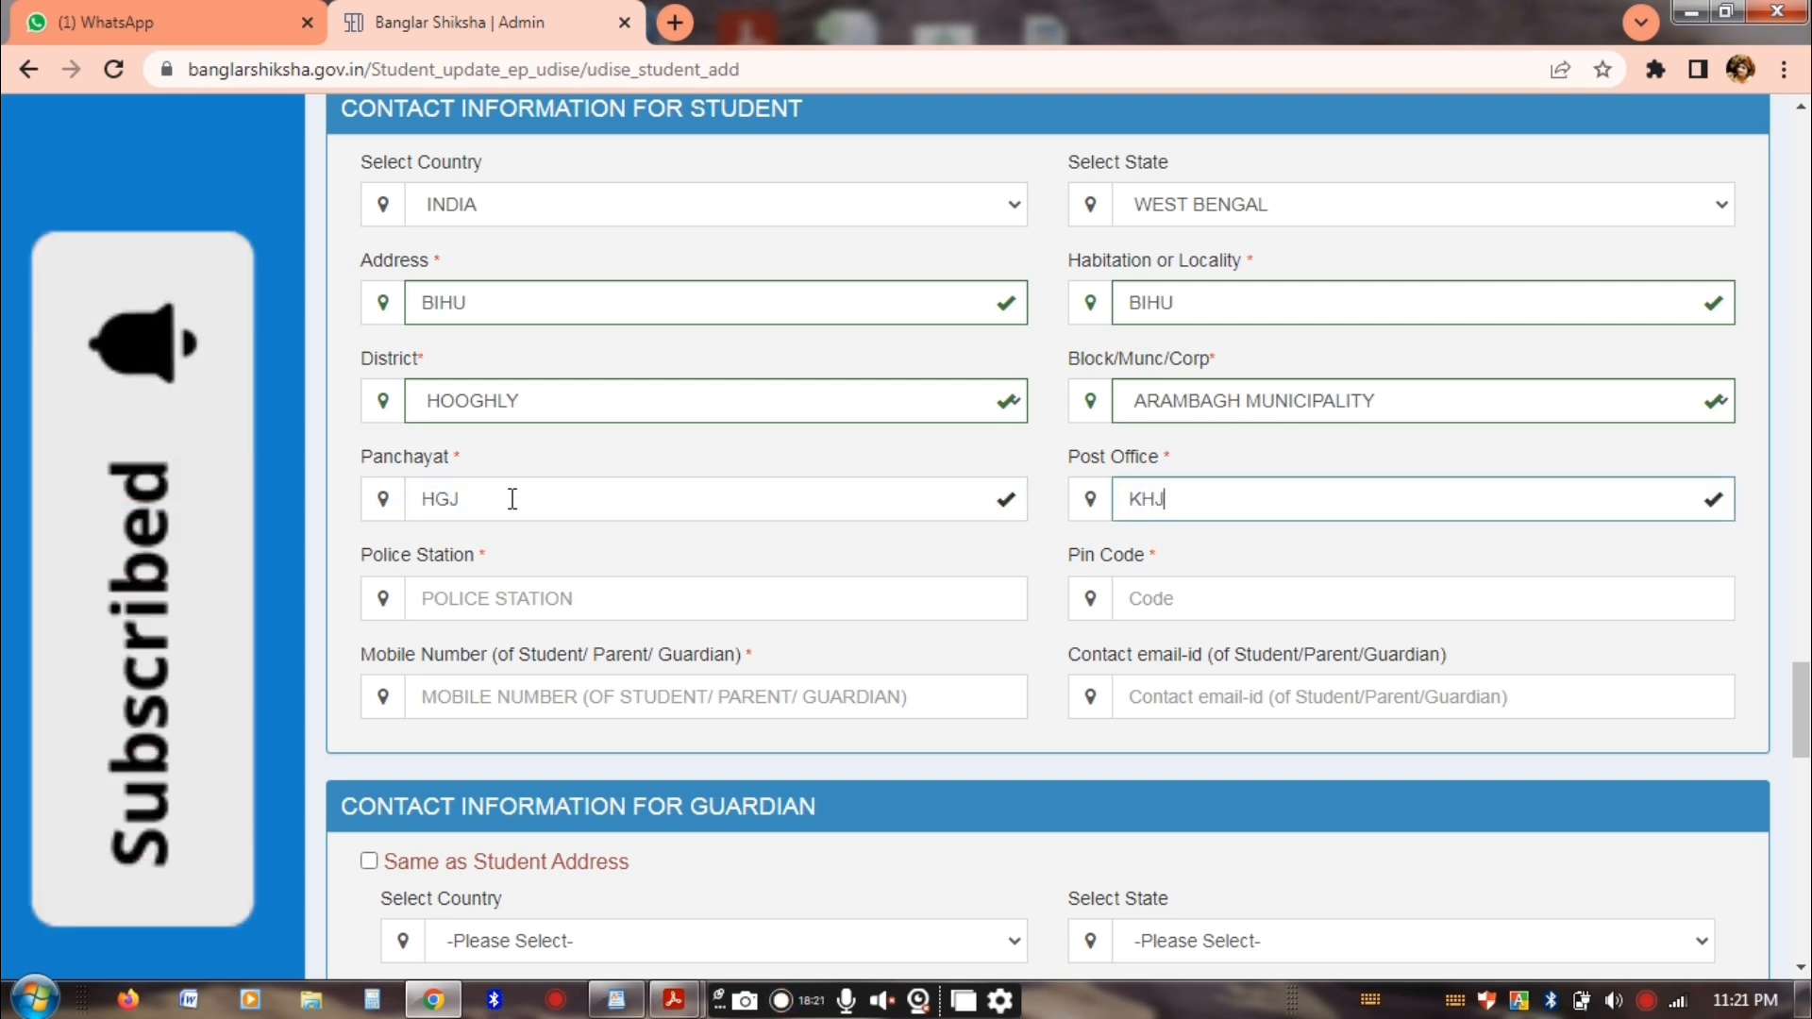
key("Tab")
type("B")
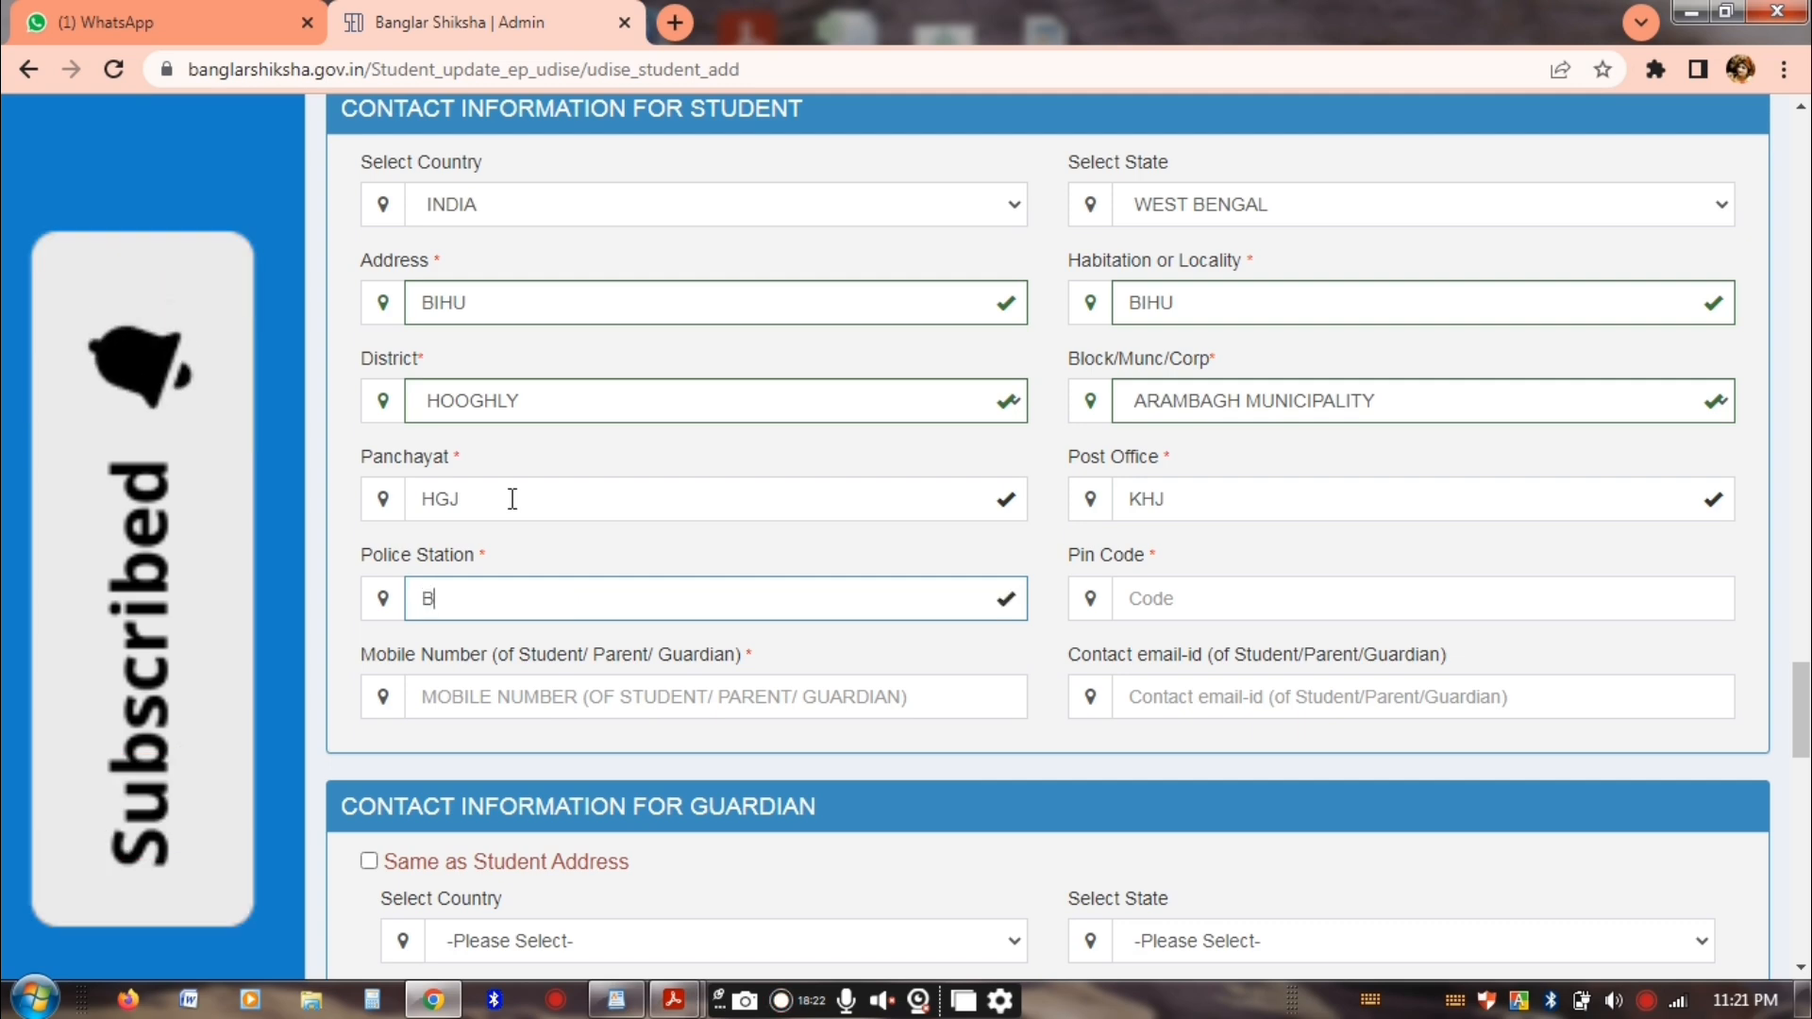
type("HUM")
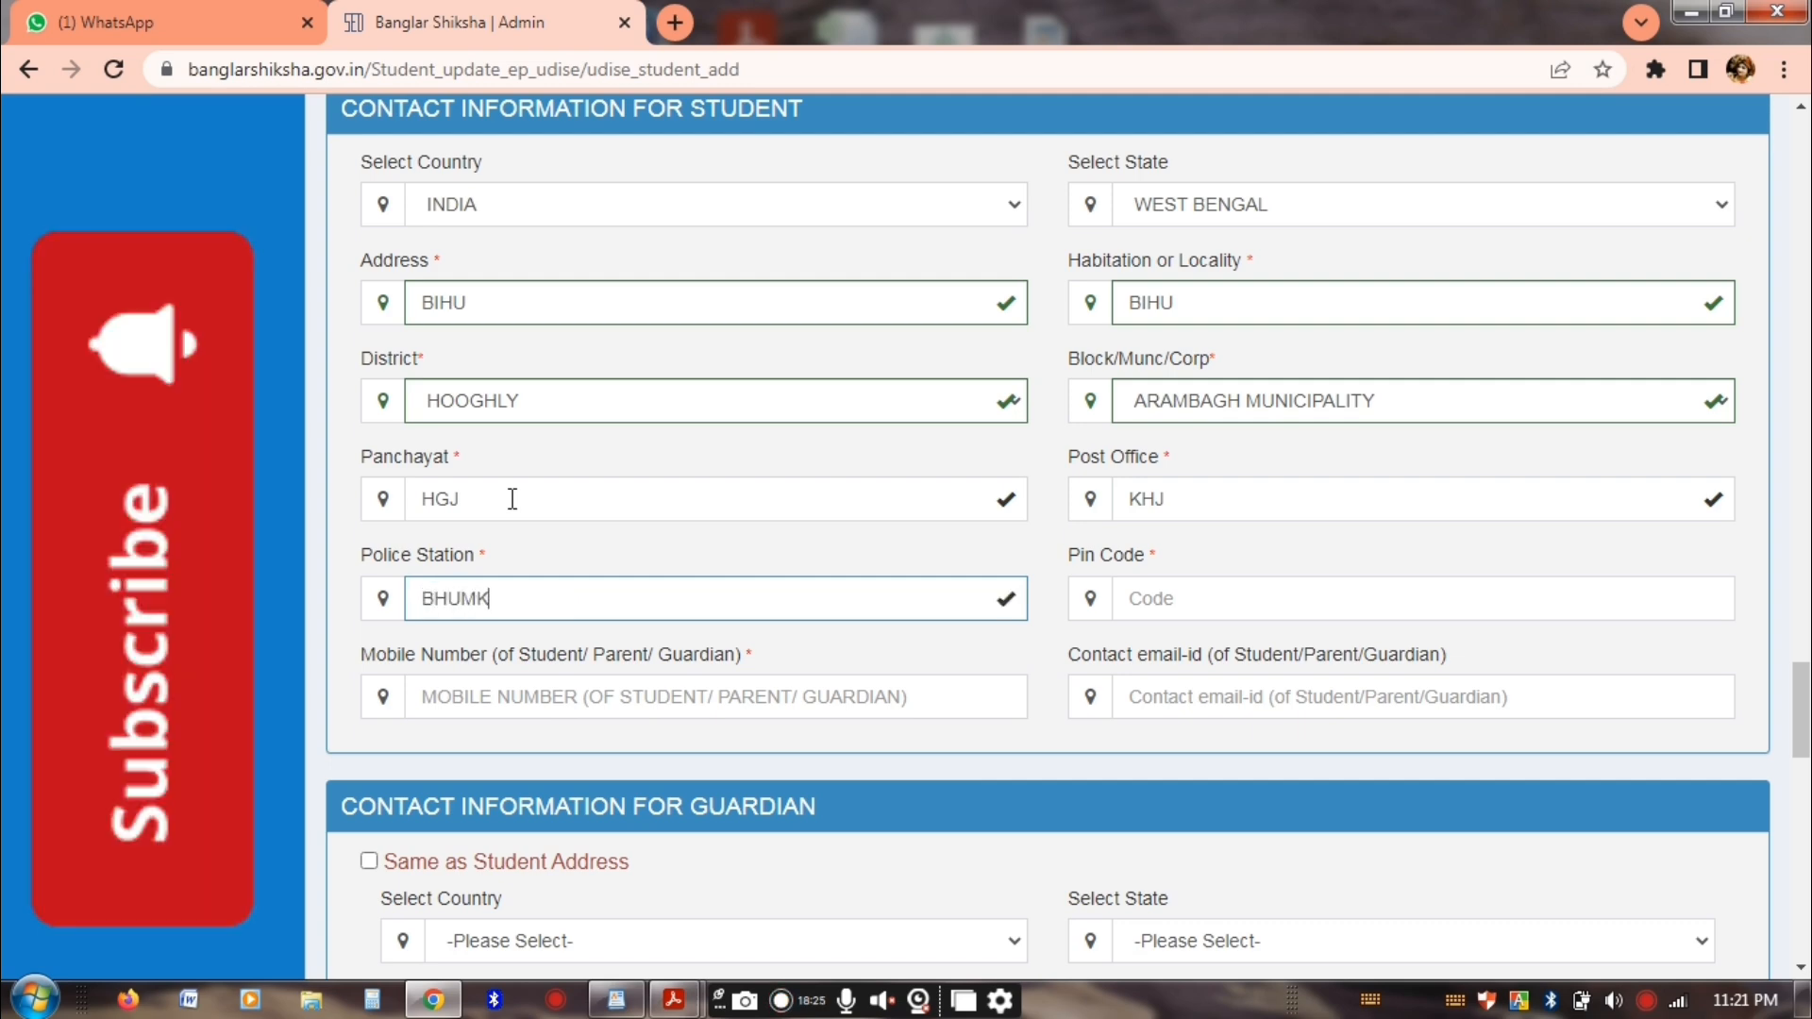
type("K")
Enter the six-digit postal pin code in the student contact information
key("Tab")
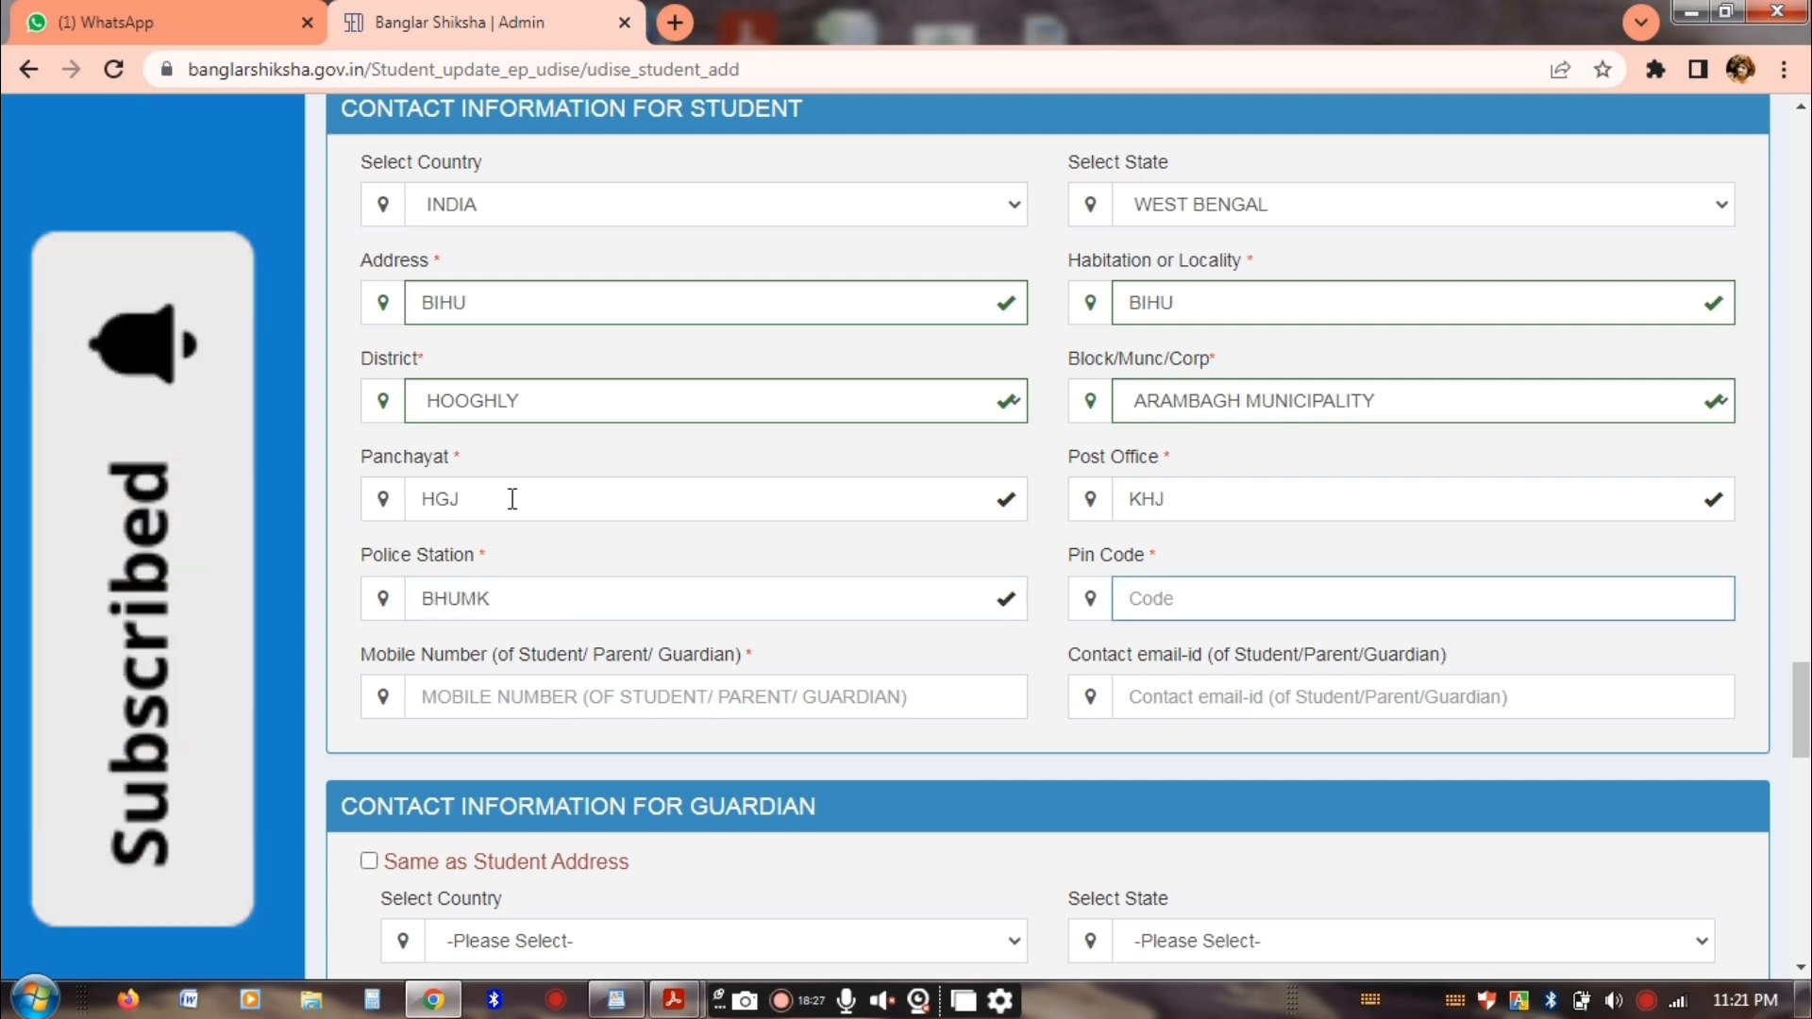
type("7234")
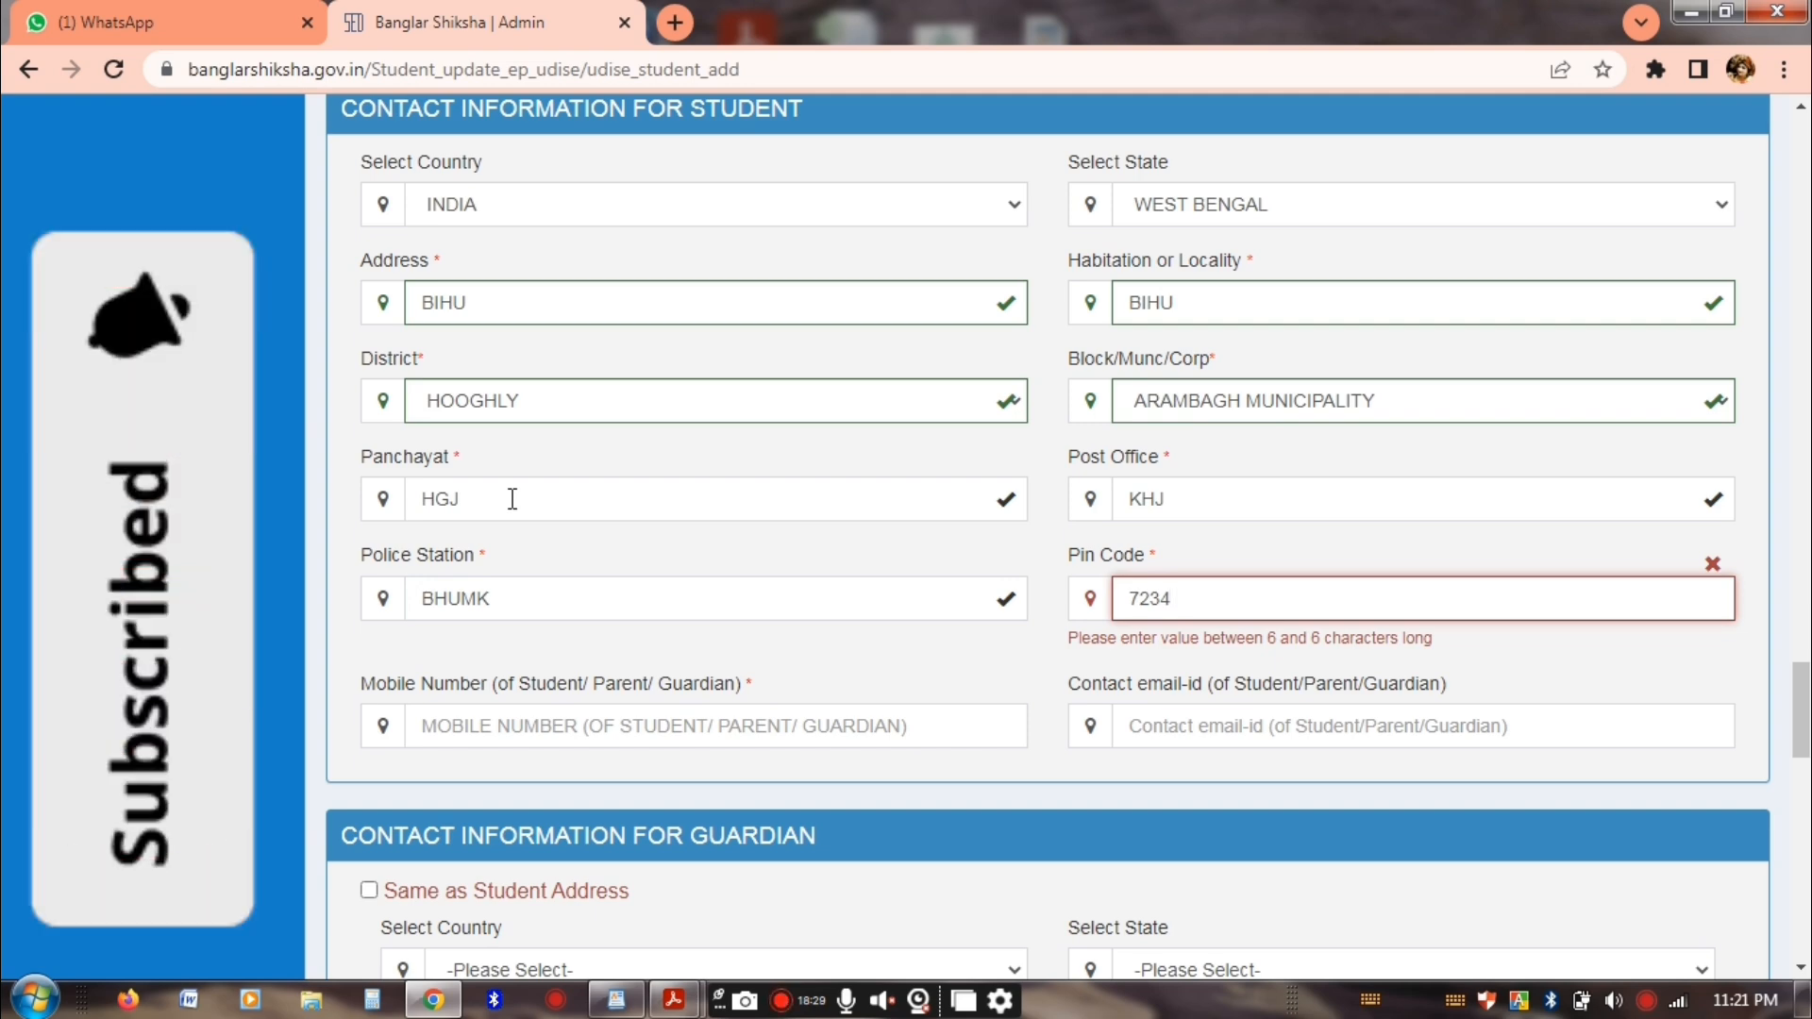
type("76")
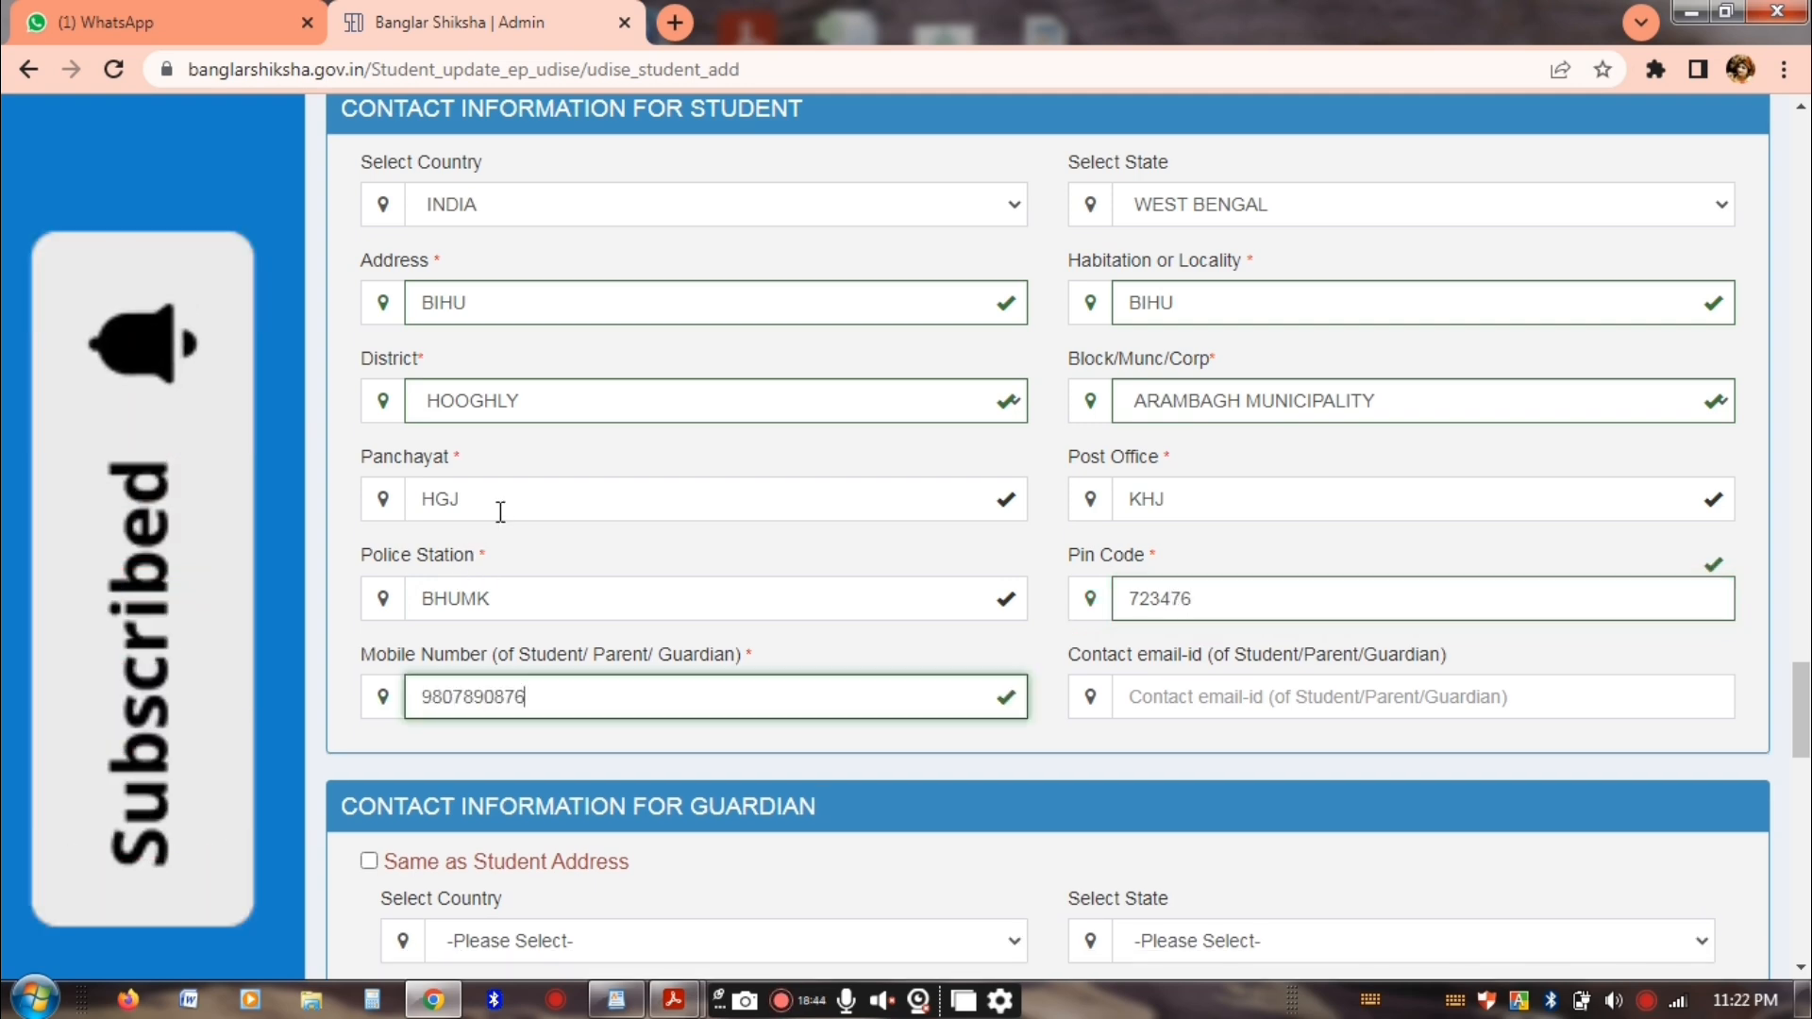
Fill the guardian's contact information by marking it the same as the student's address
scroll(505, 495, "down", 4)
scroll(502, 495, "down", 1)
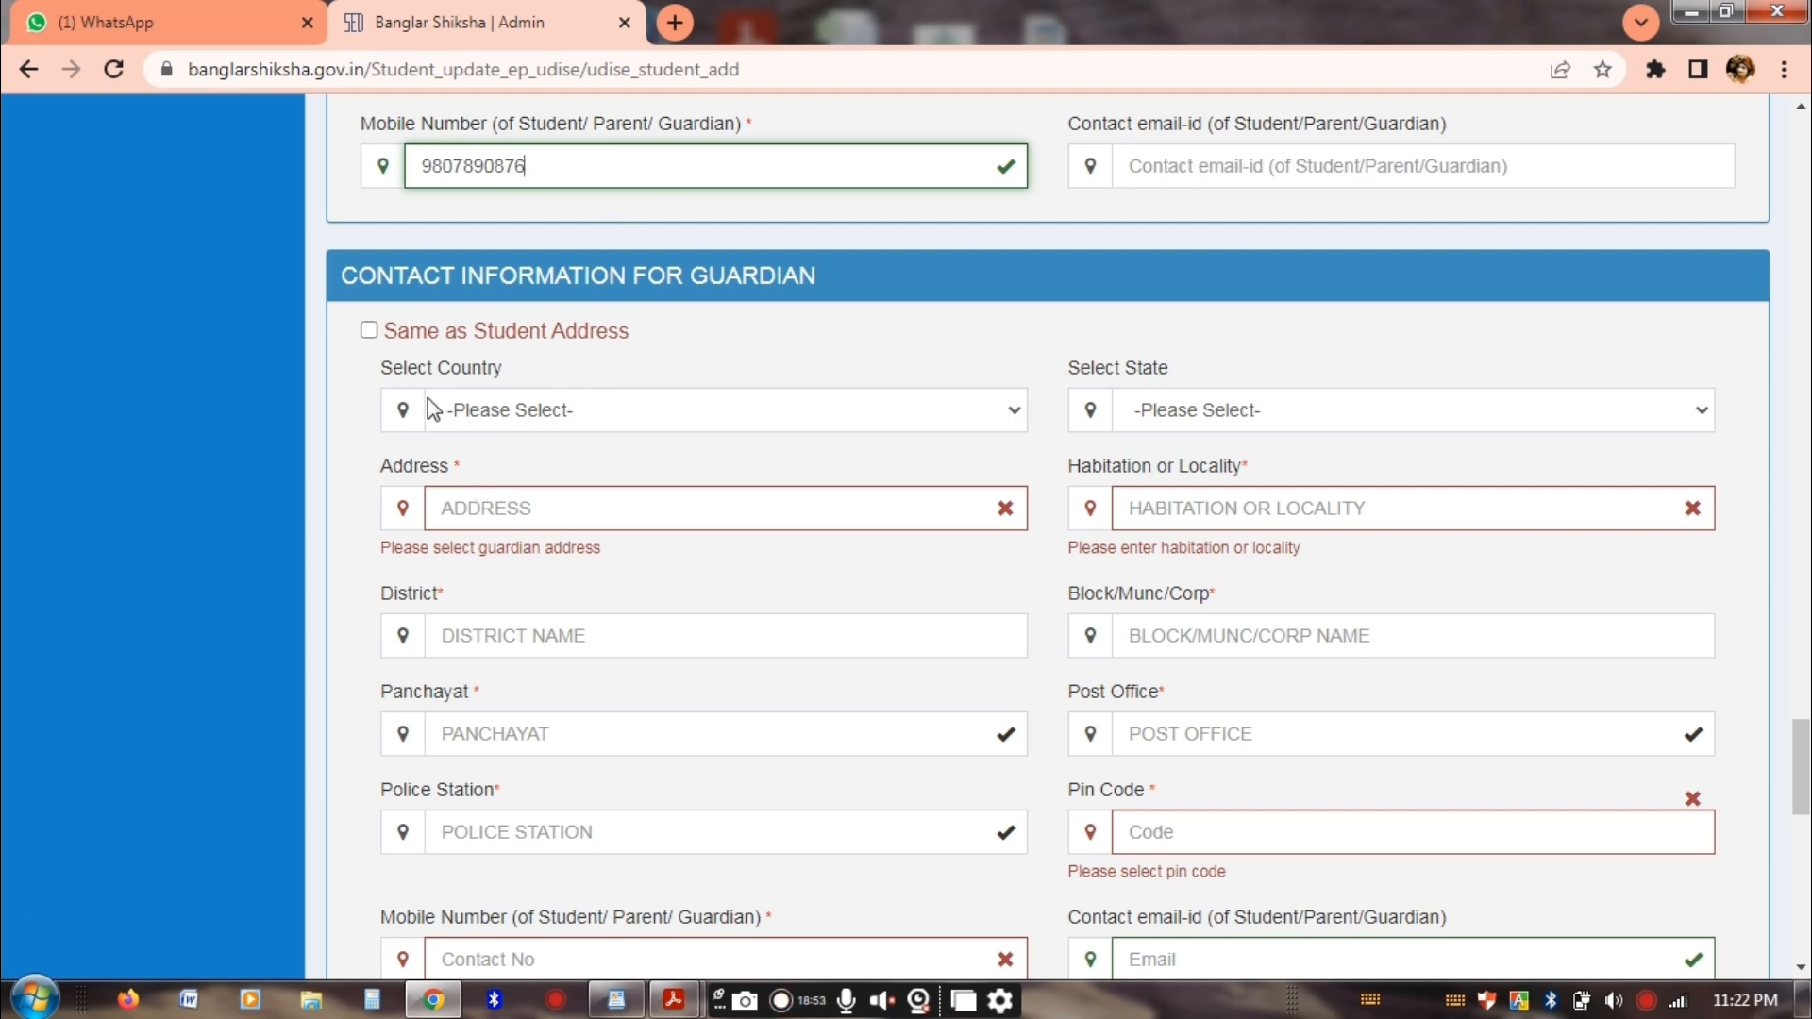
left_click(369, 332)
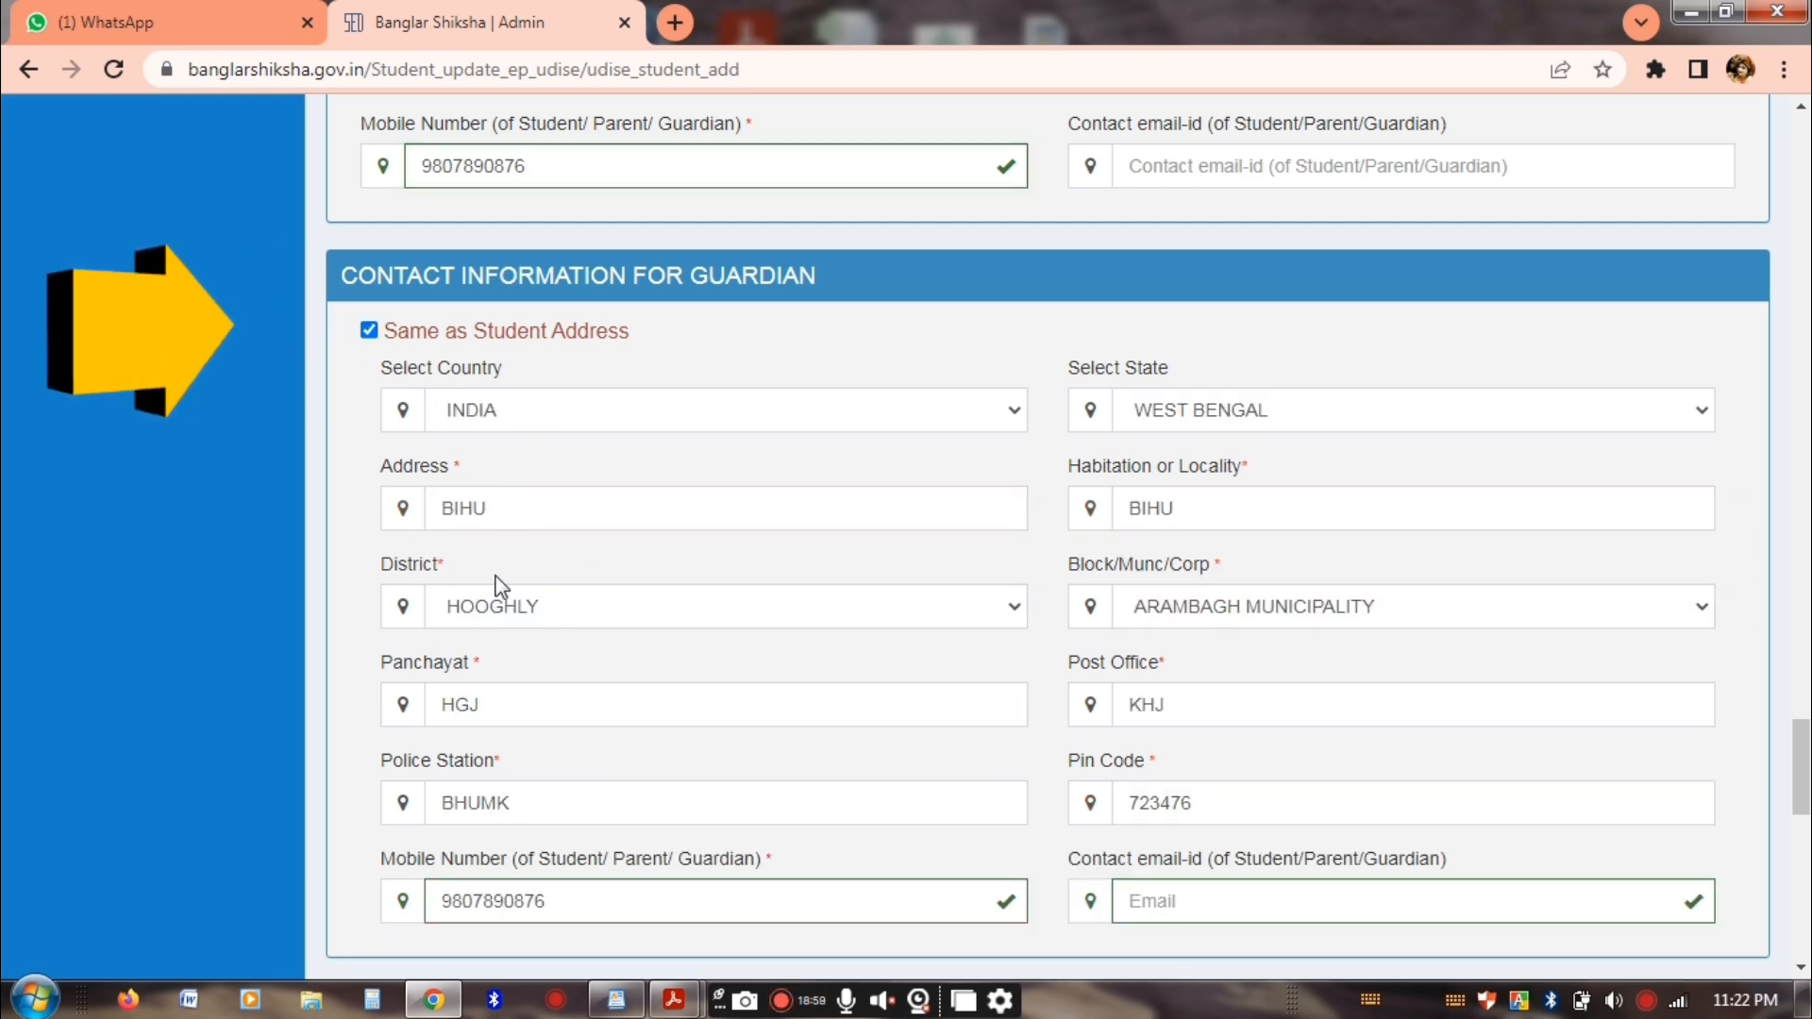
left_click(369, 331)
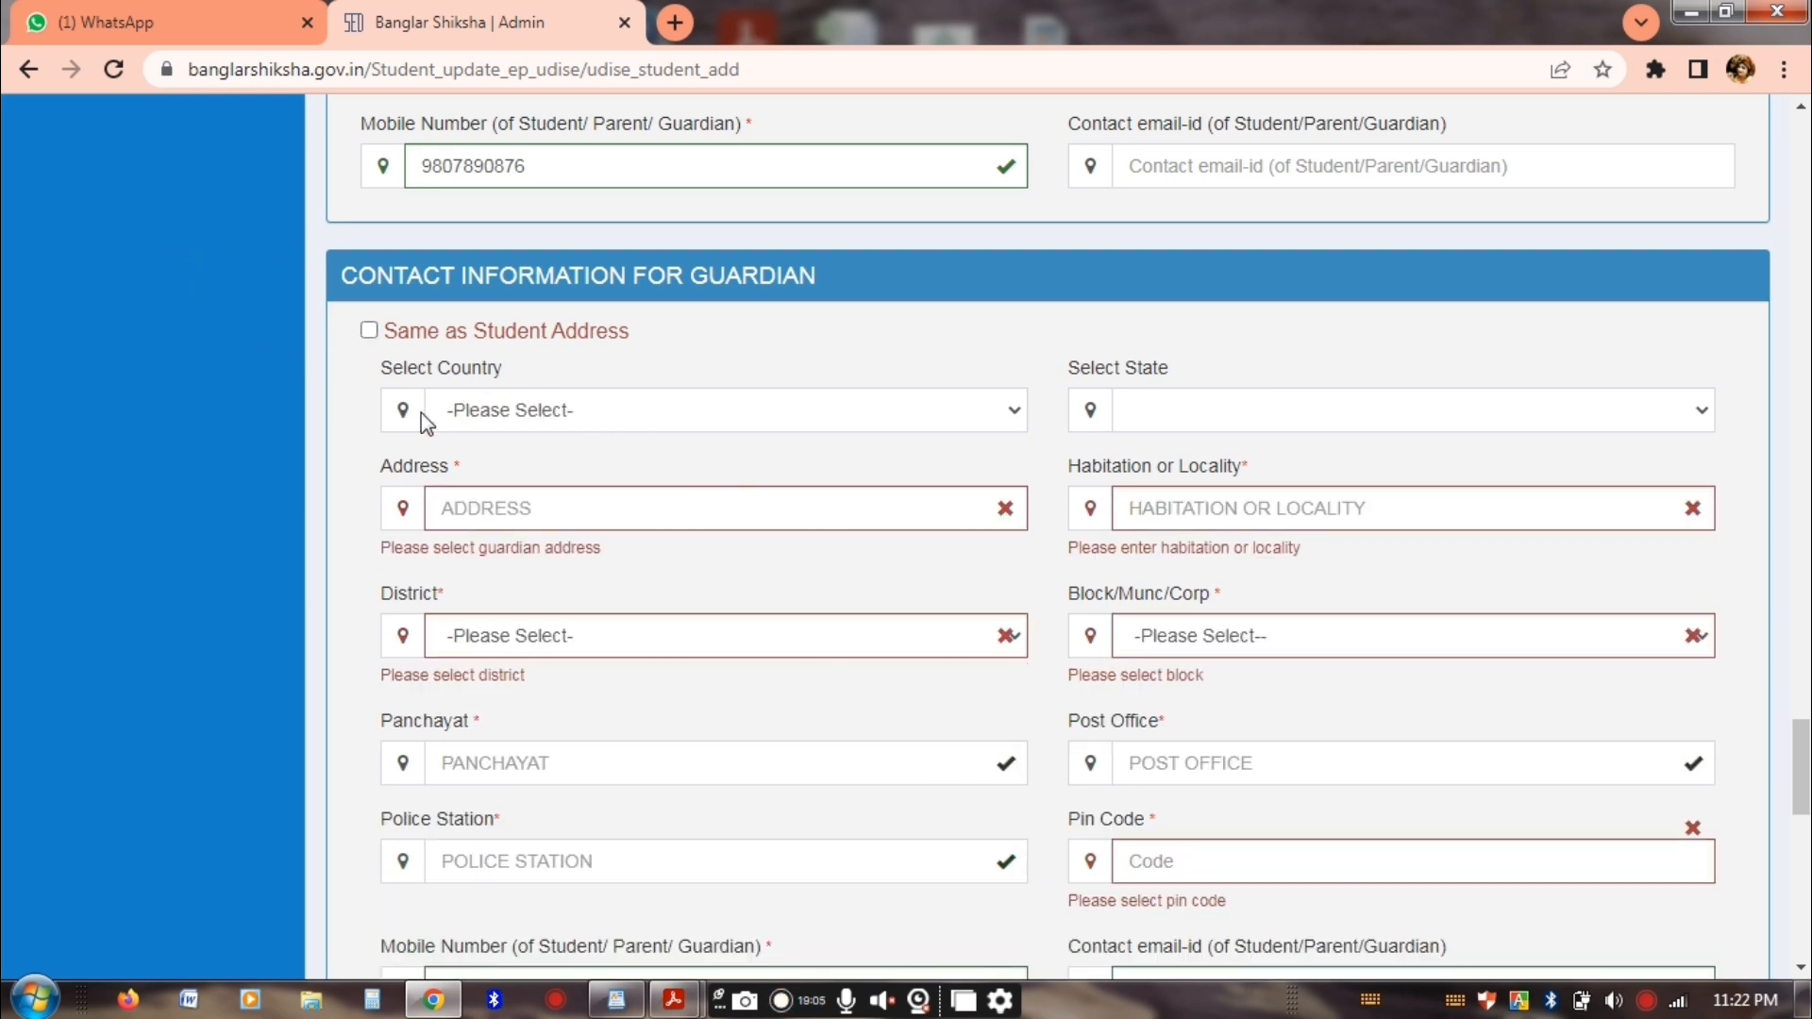
left_click(369, 331)
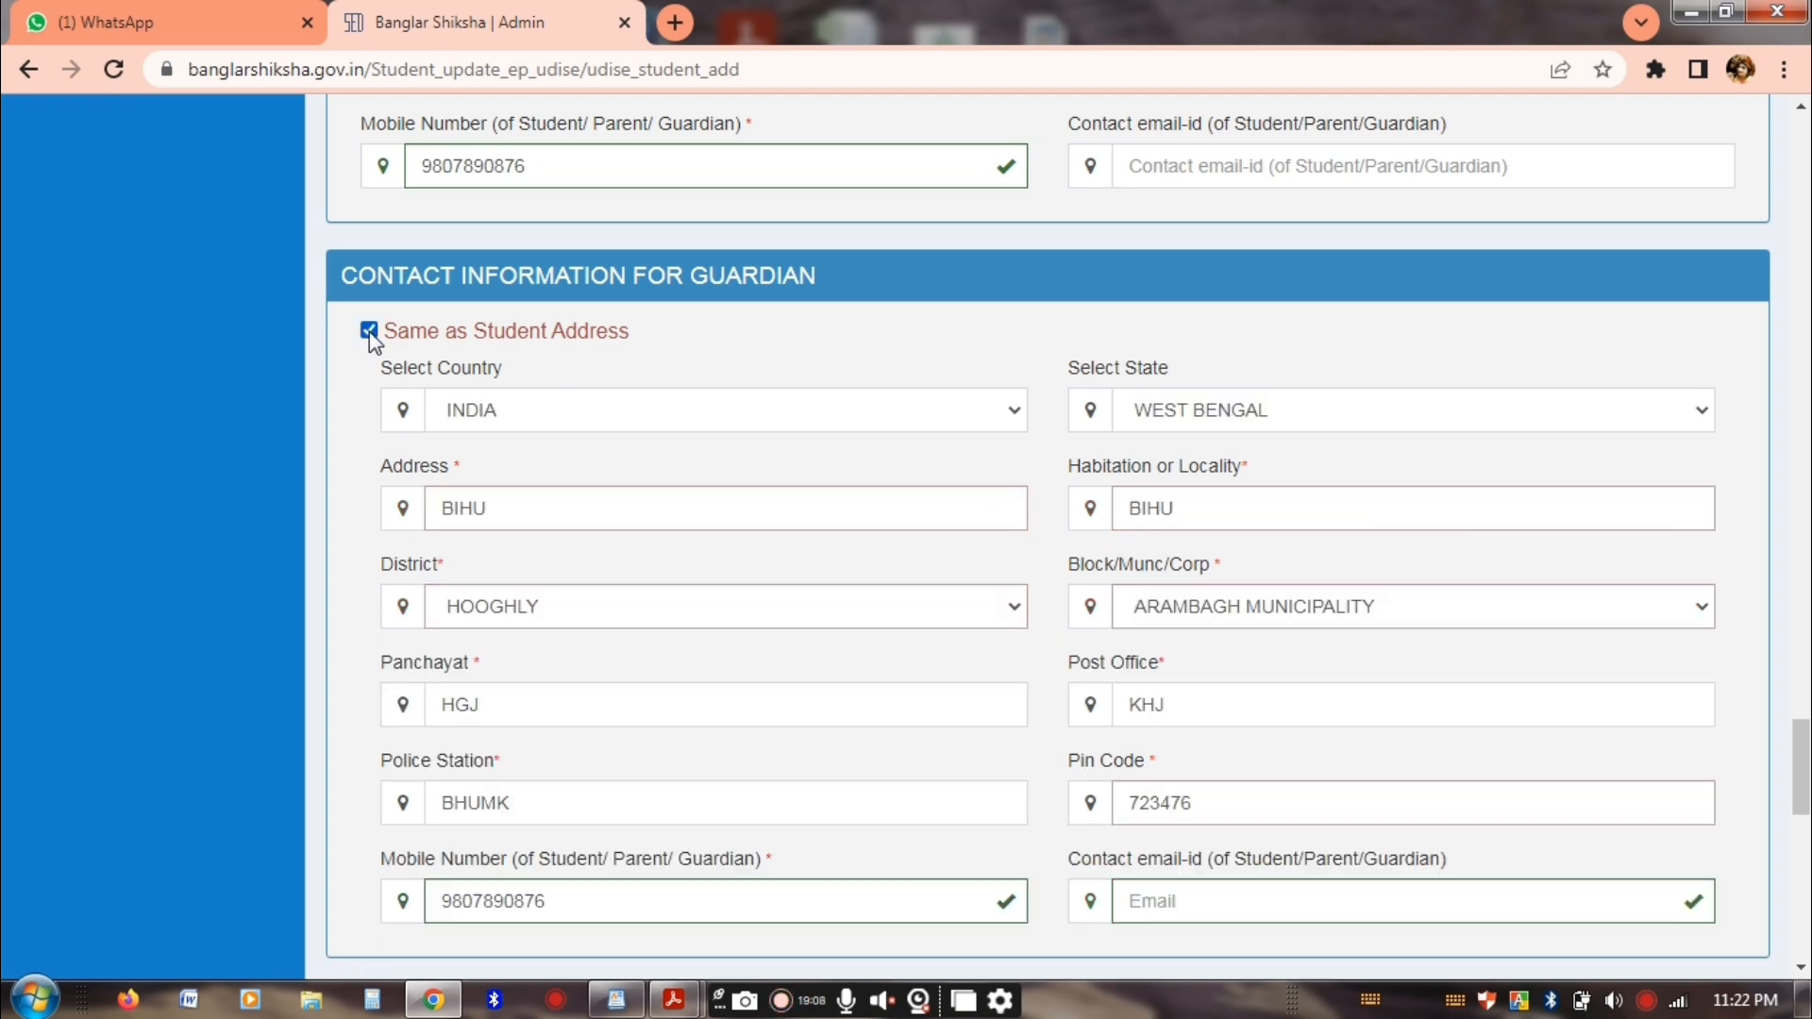
Set the bank name to PUNJAB NATIONAL BANK in the student's bank details
scroll(635, 568, "down", 7)
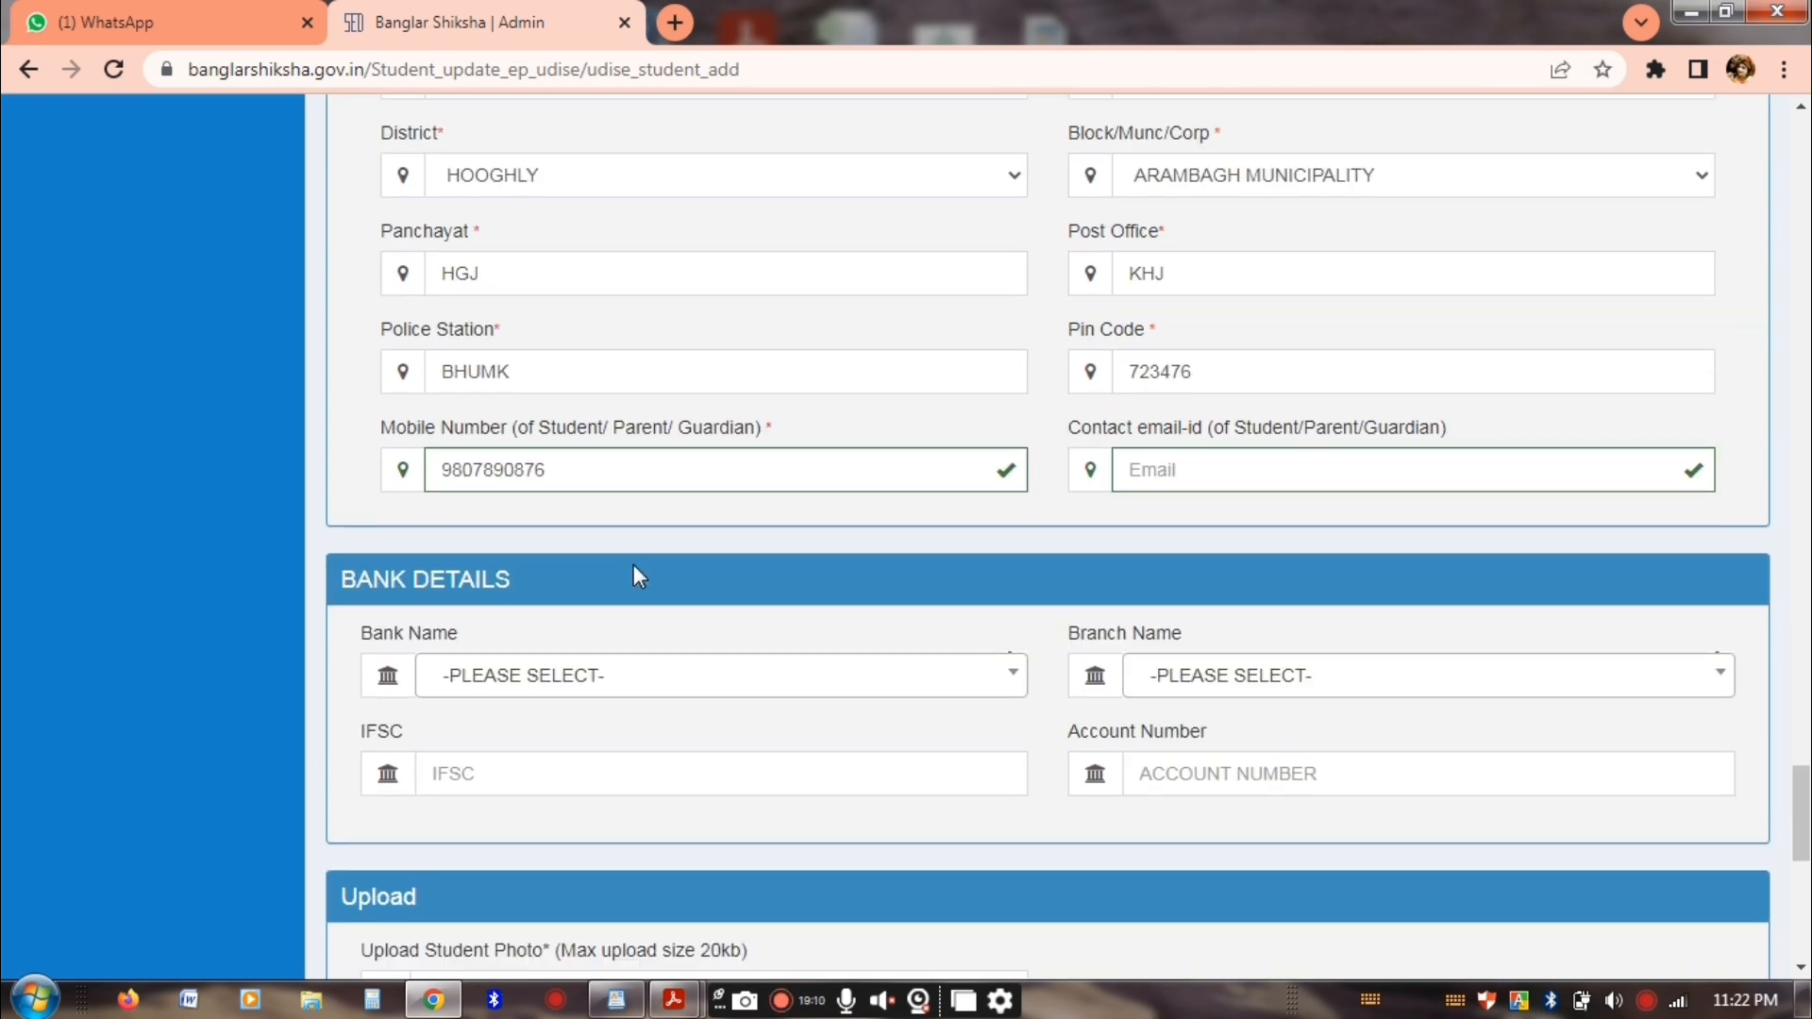
scroll(638, 578, "down", 2)
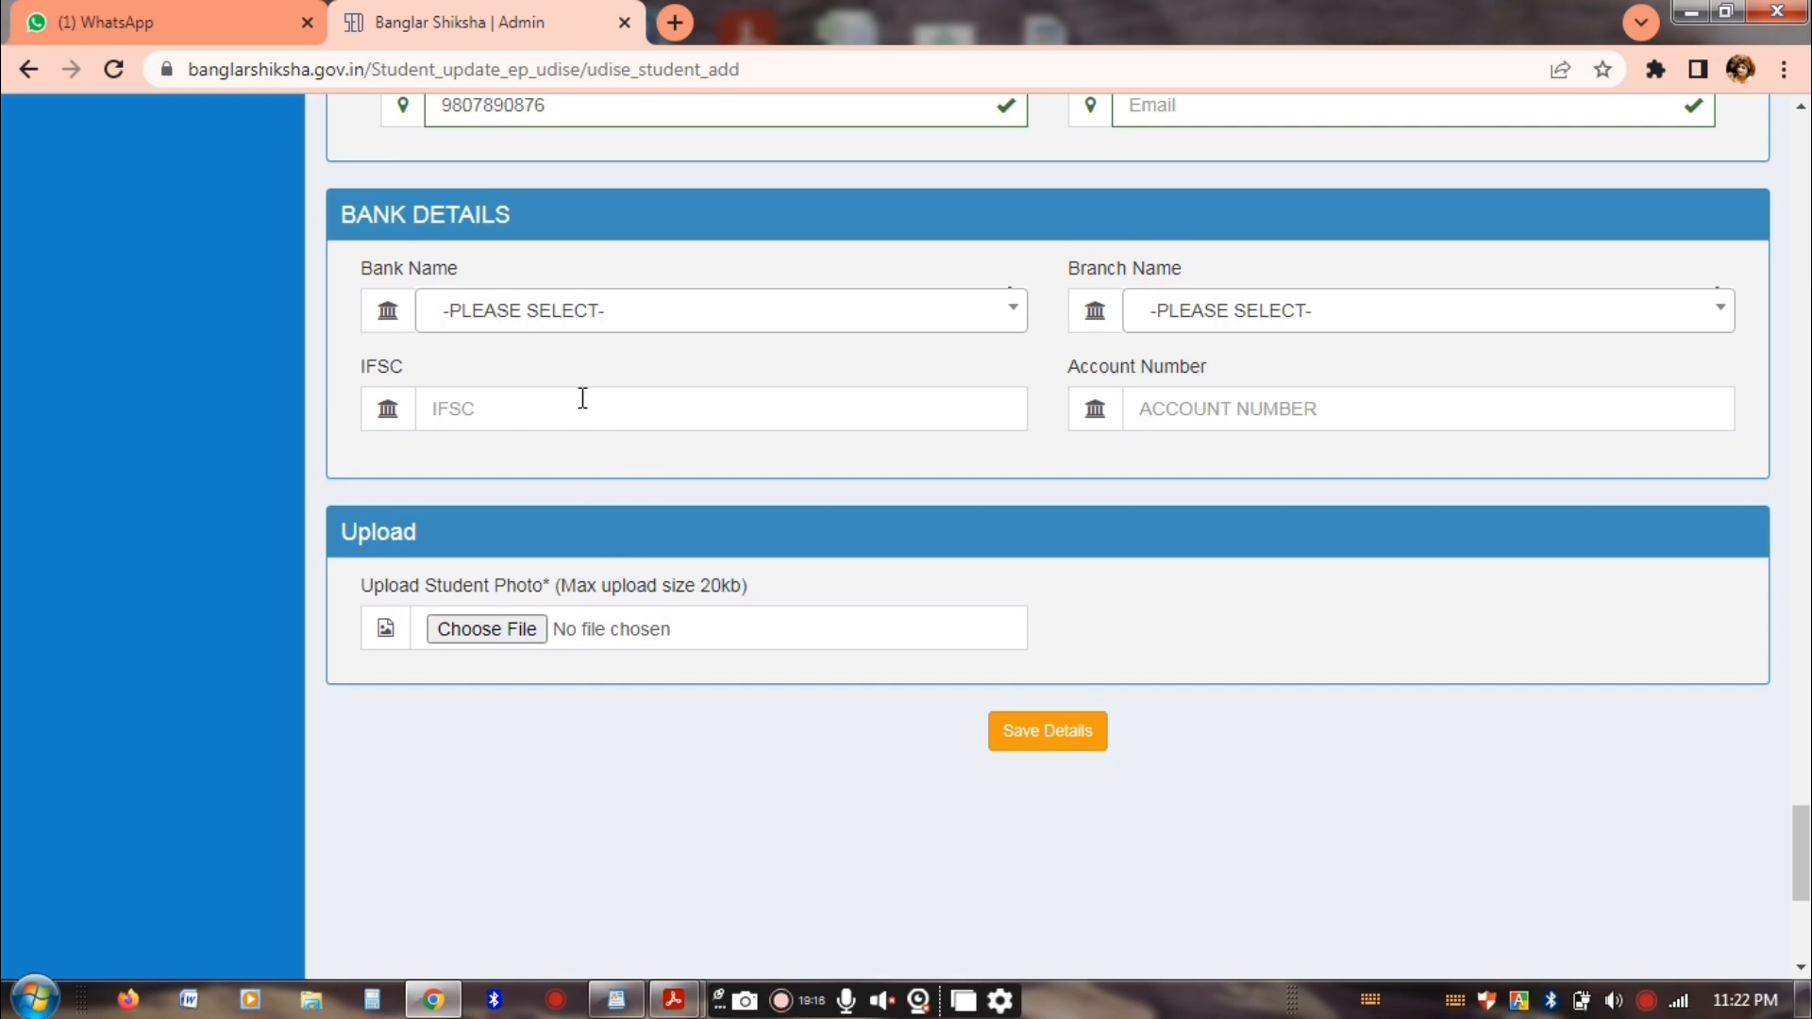
left_click(638, 319)
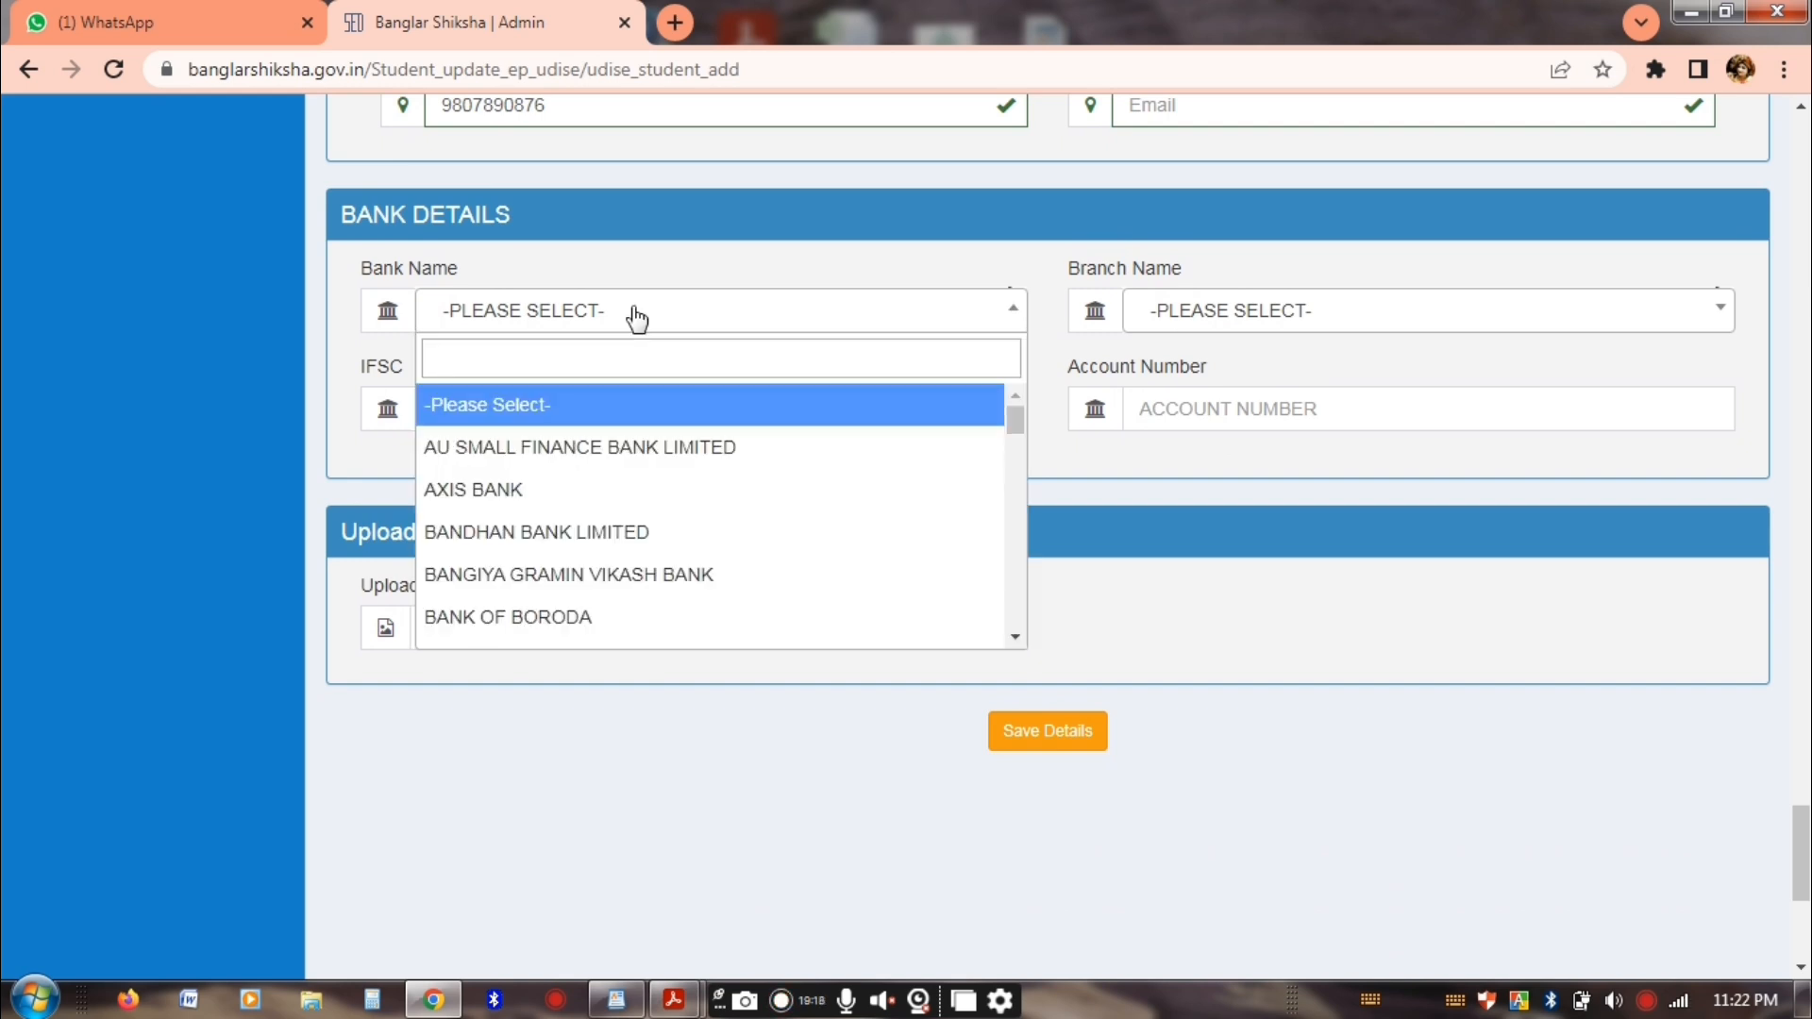
type("PUN")
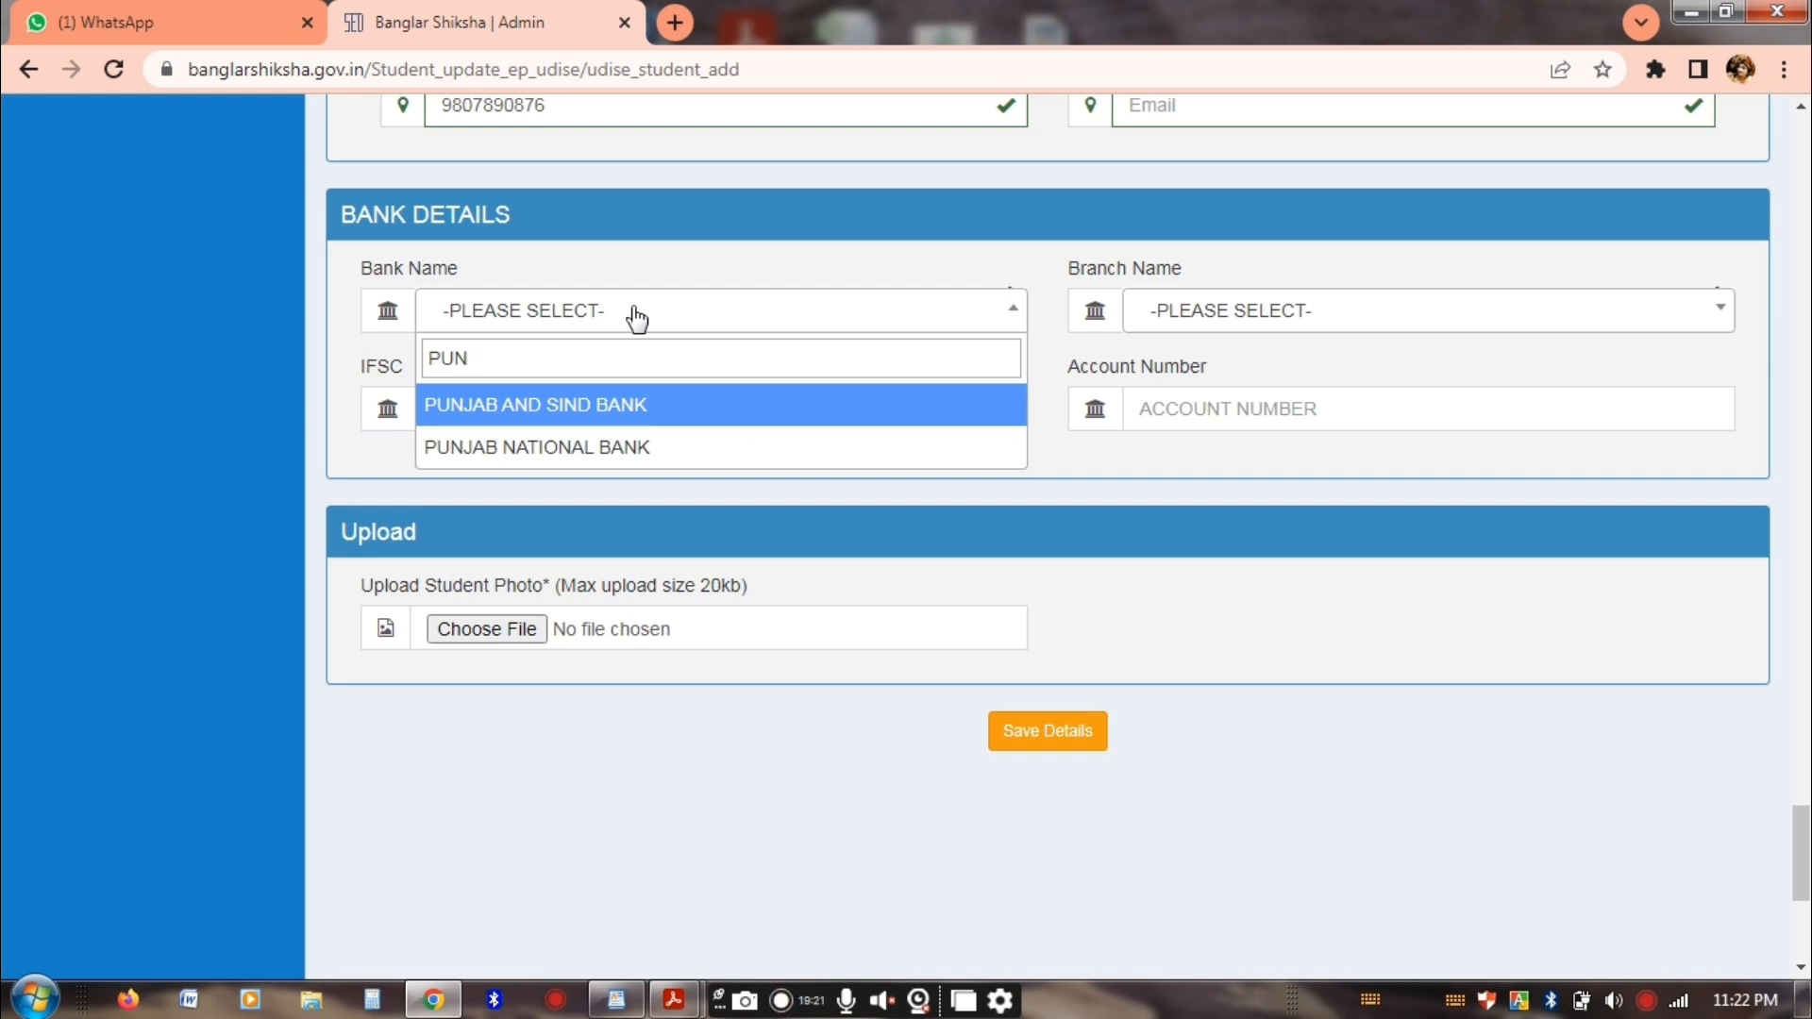
left_click(578, 449)
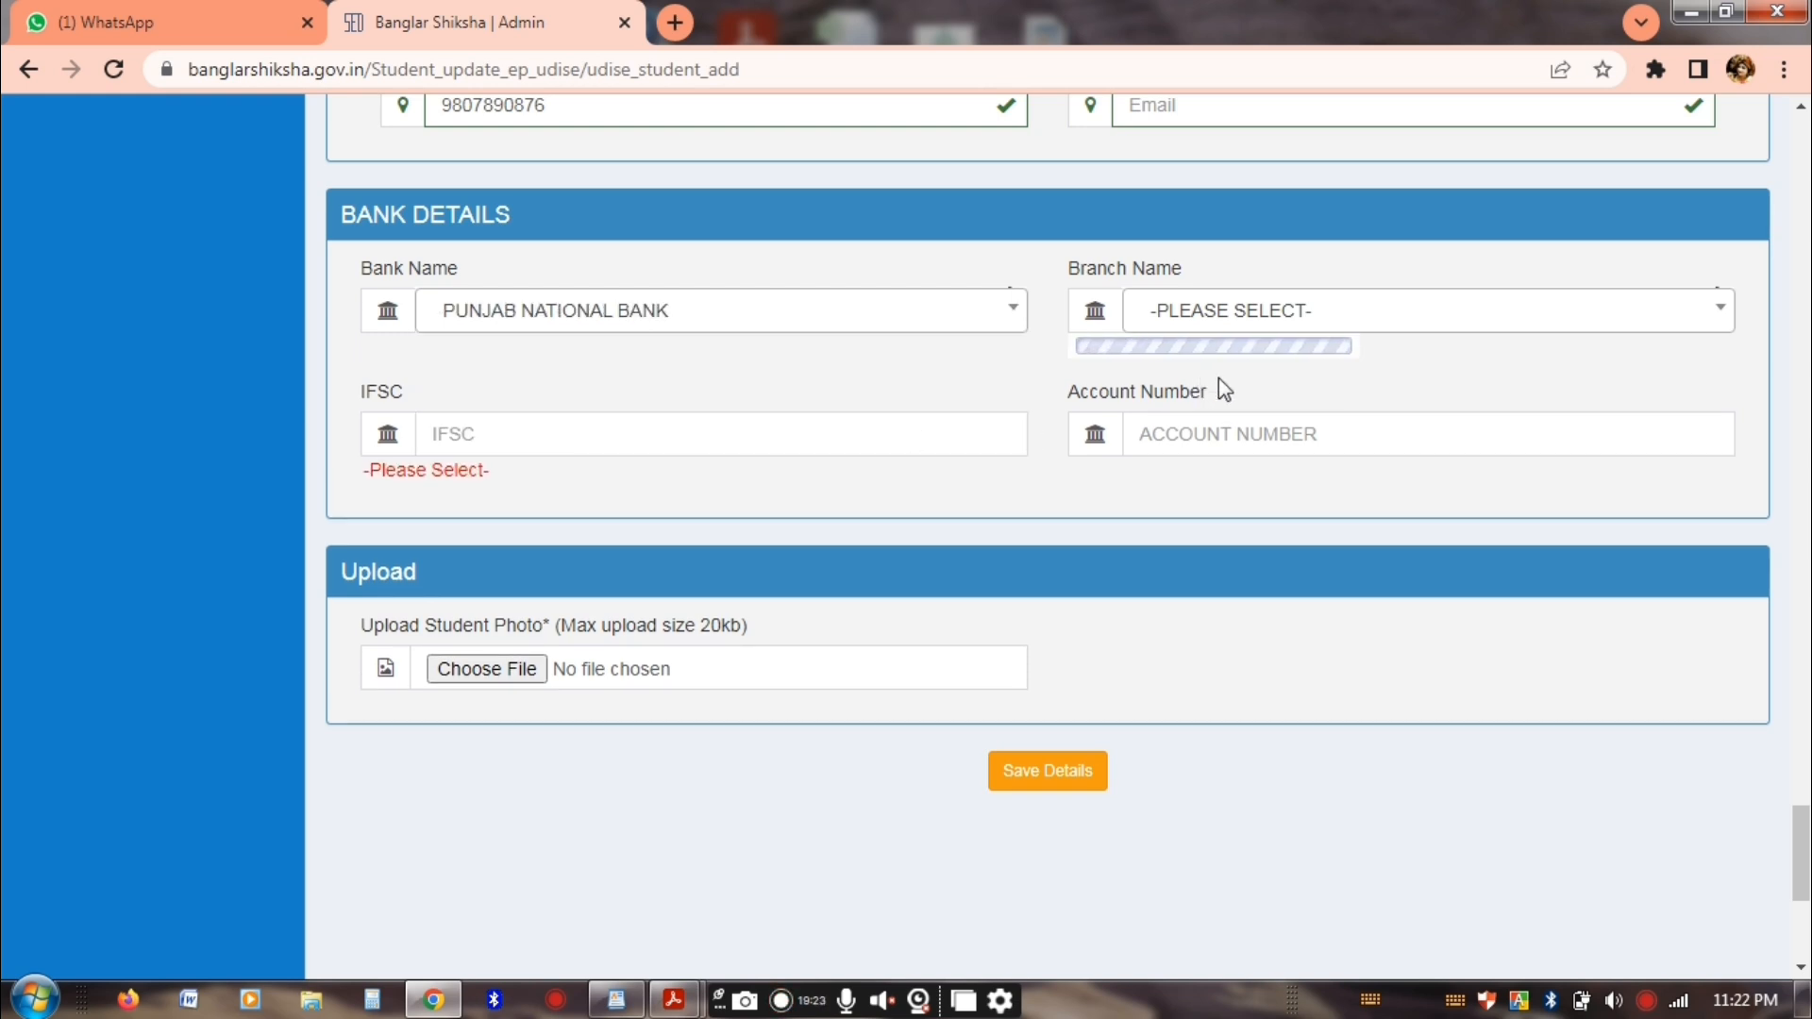
Set the bank branch to PANSKURA (018520) and enter the student's bank account number
left_click(1326, 319)
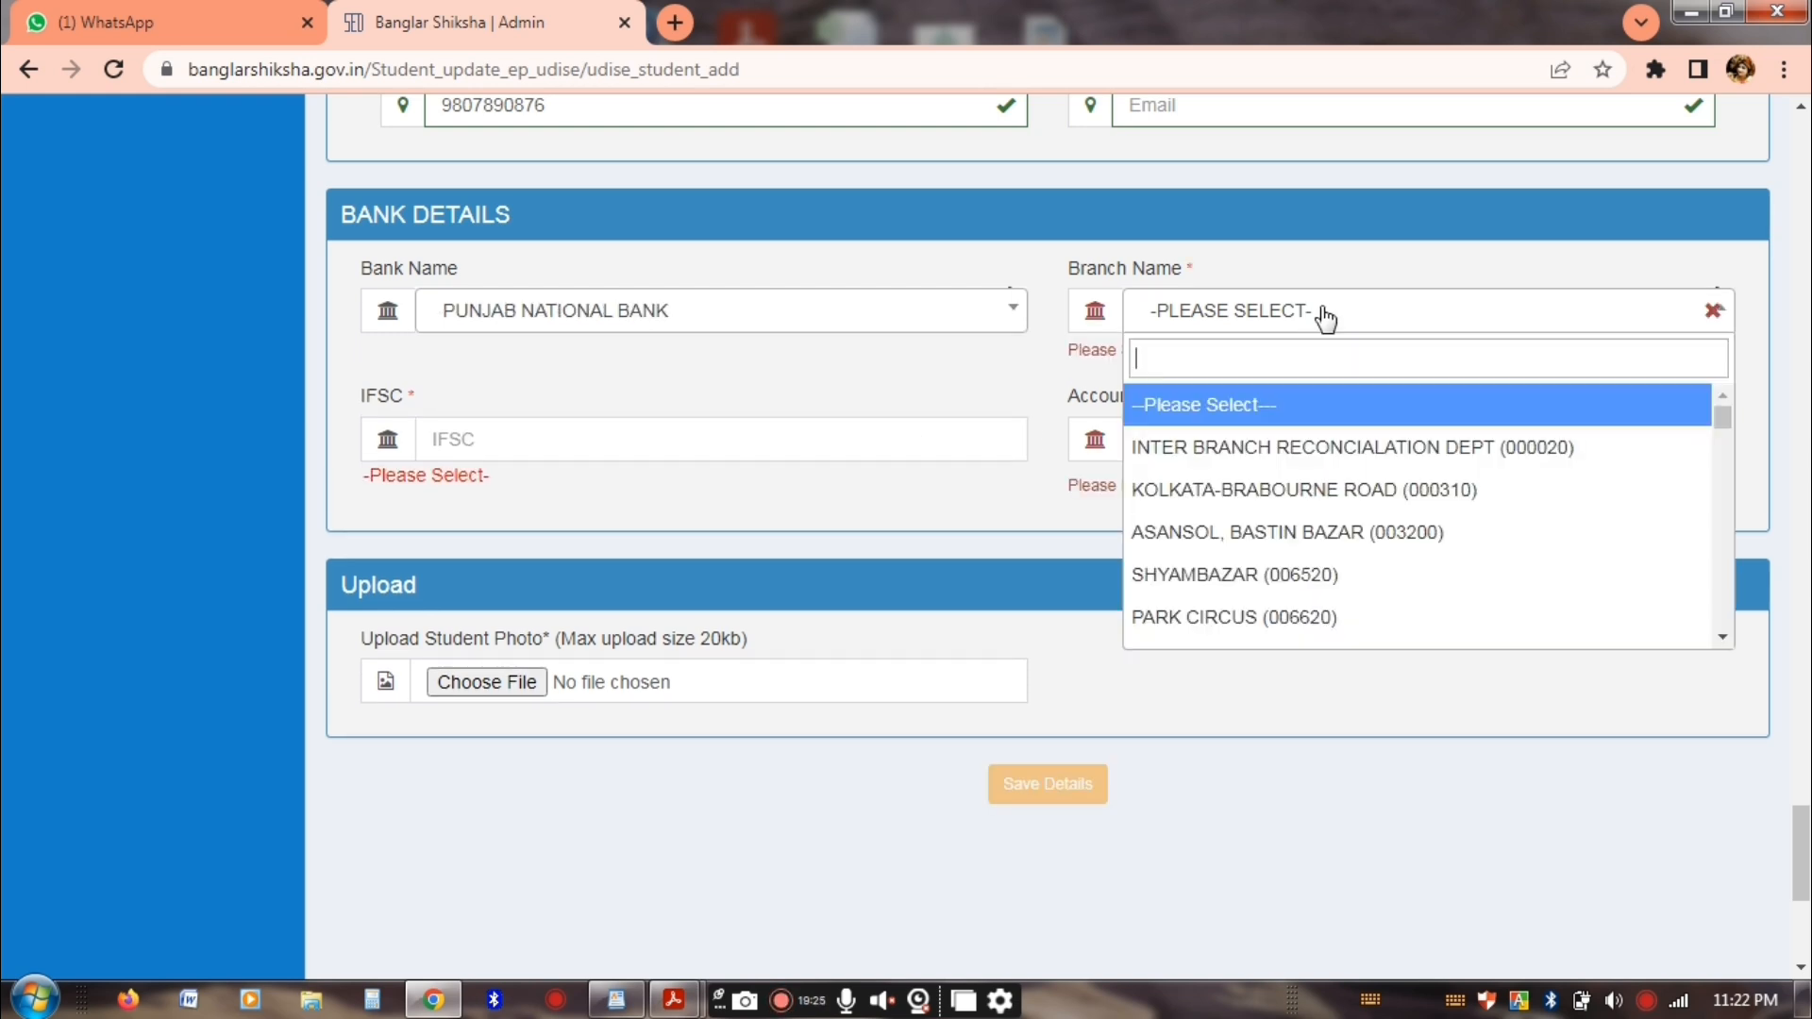
type("PANSK")
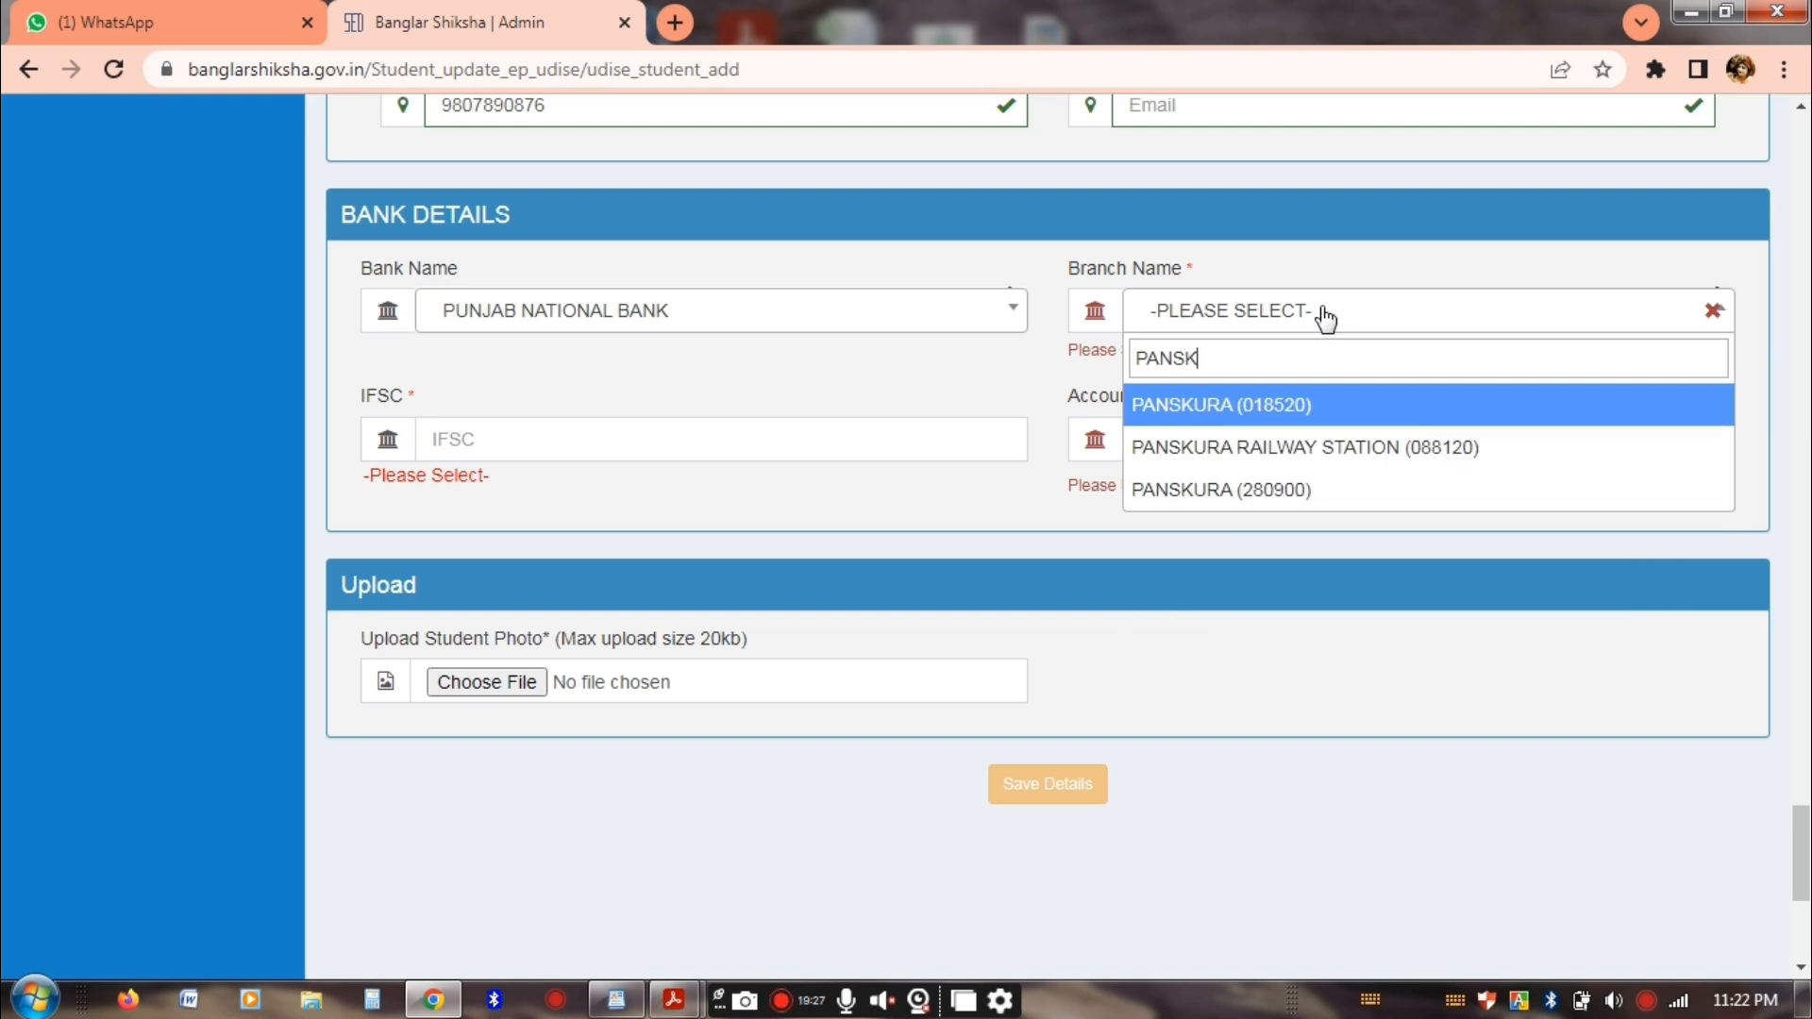
left_click(1222, 404)
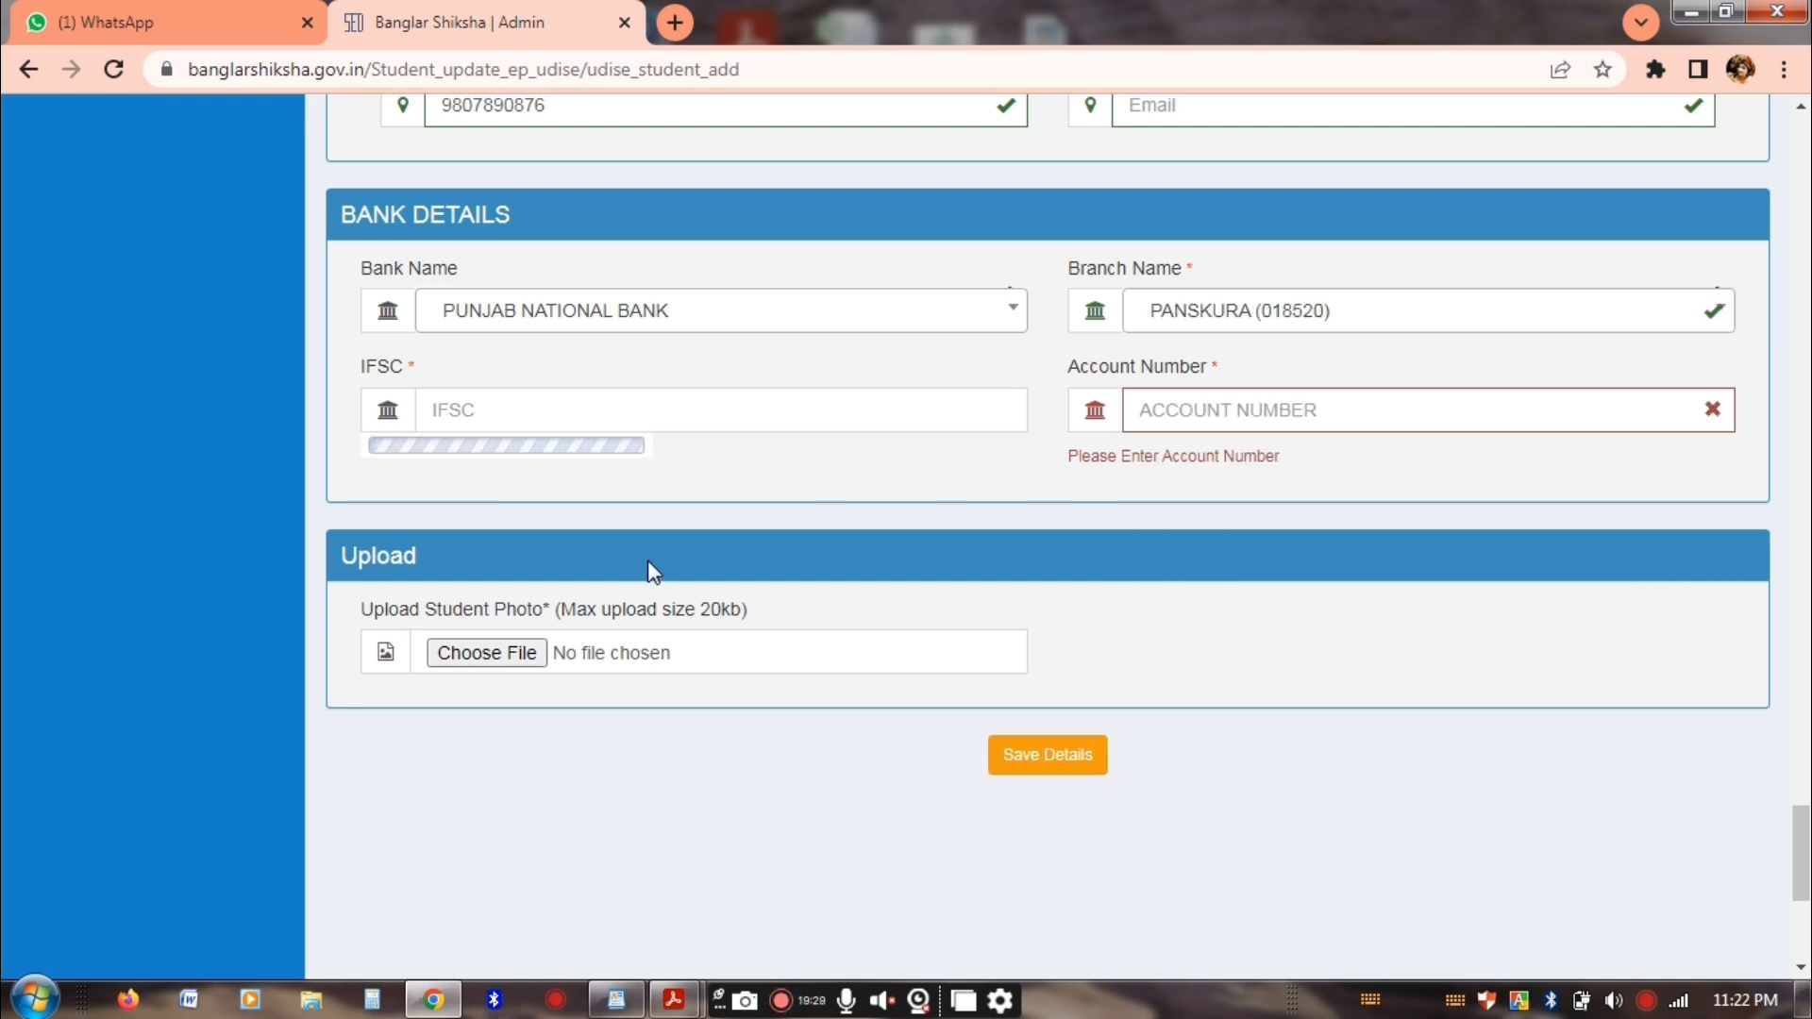
left_click(1312, 410)
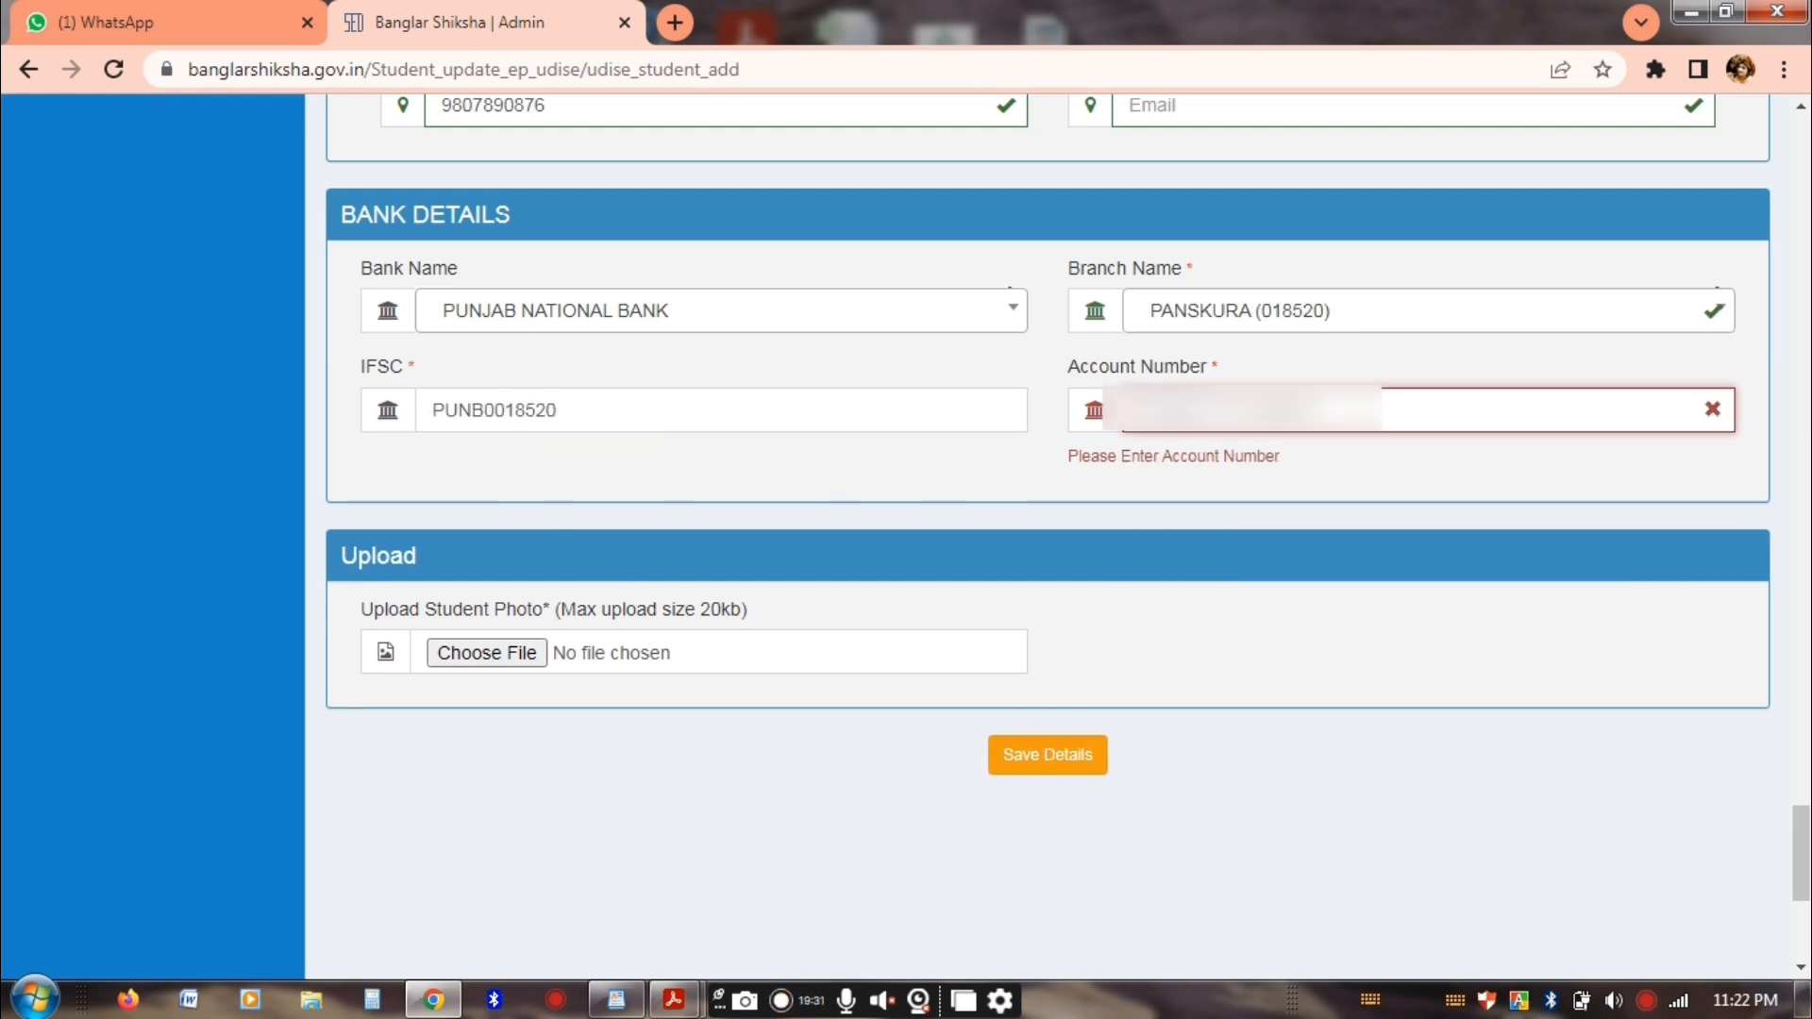
type("01")
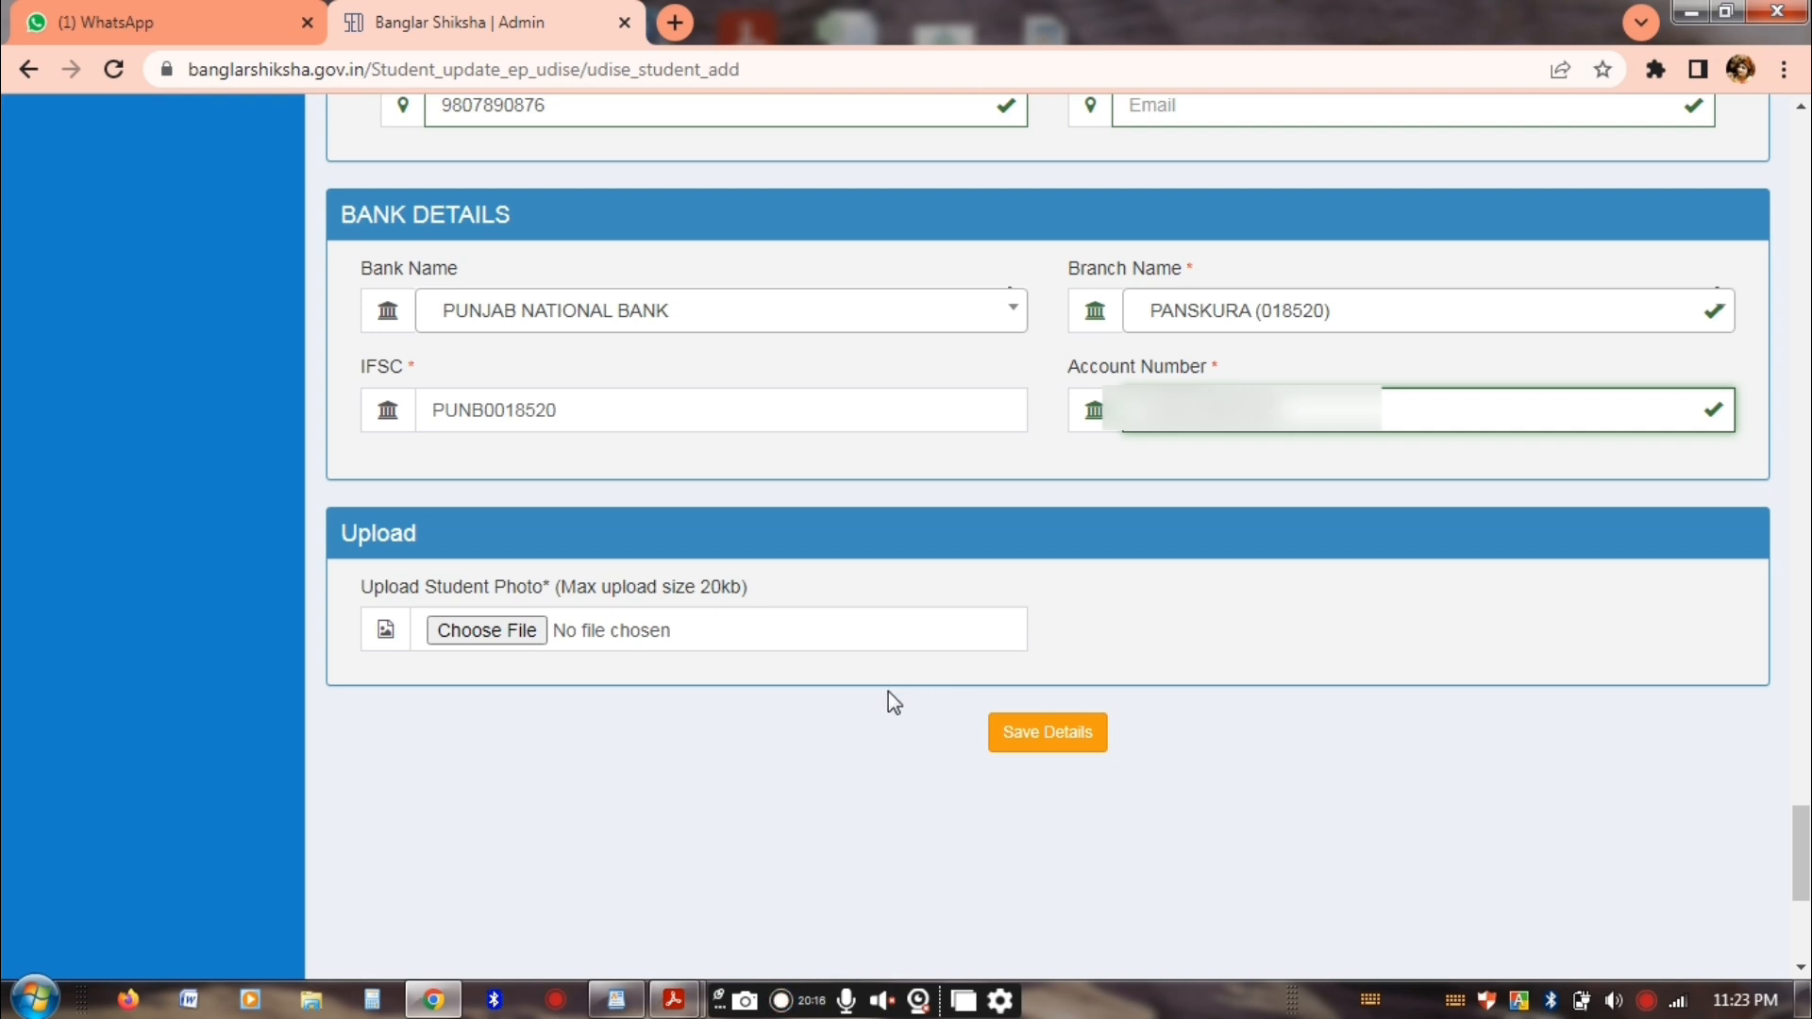
Search the web in a new browser tab for "compress image to 20kb" and open the JPEG Optimizer result
left_click(674, 23)
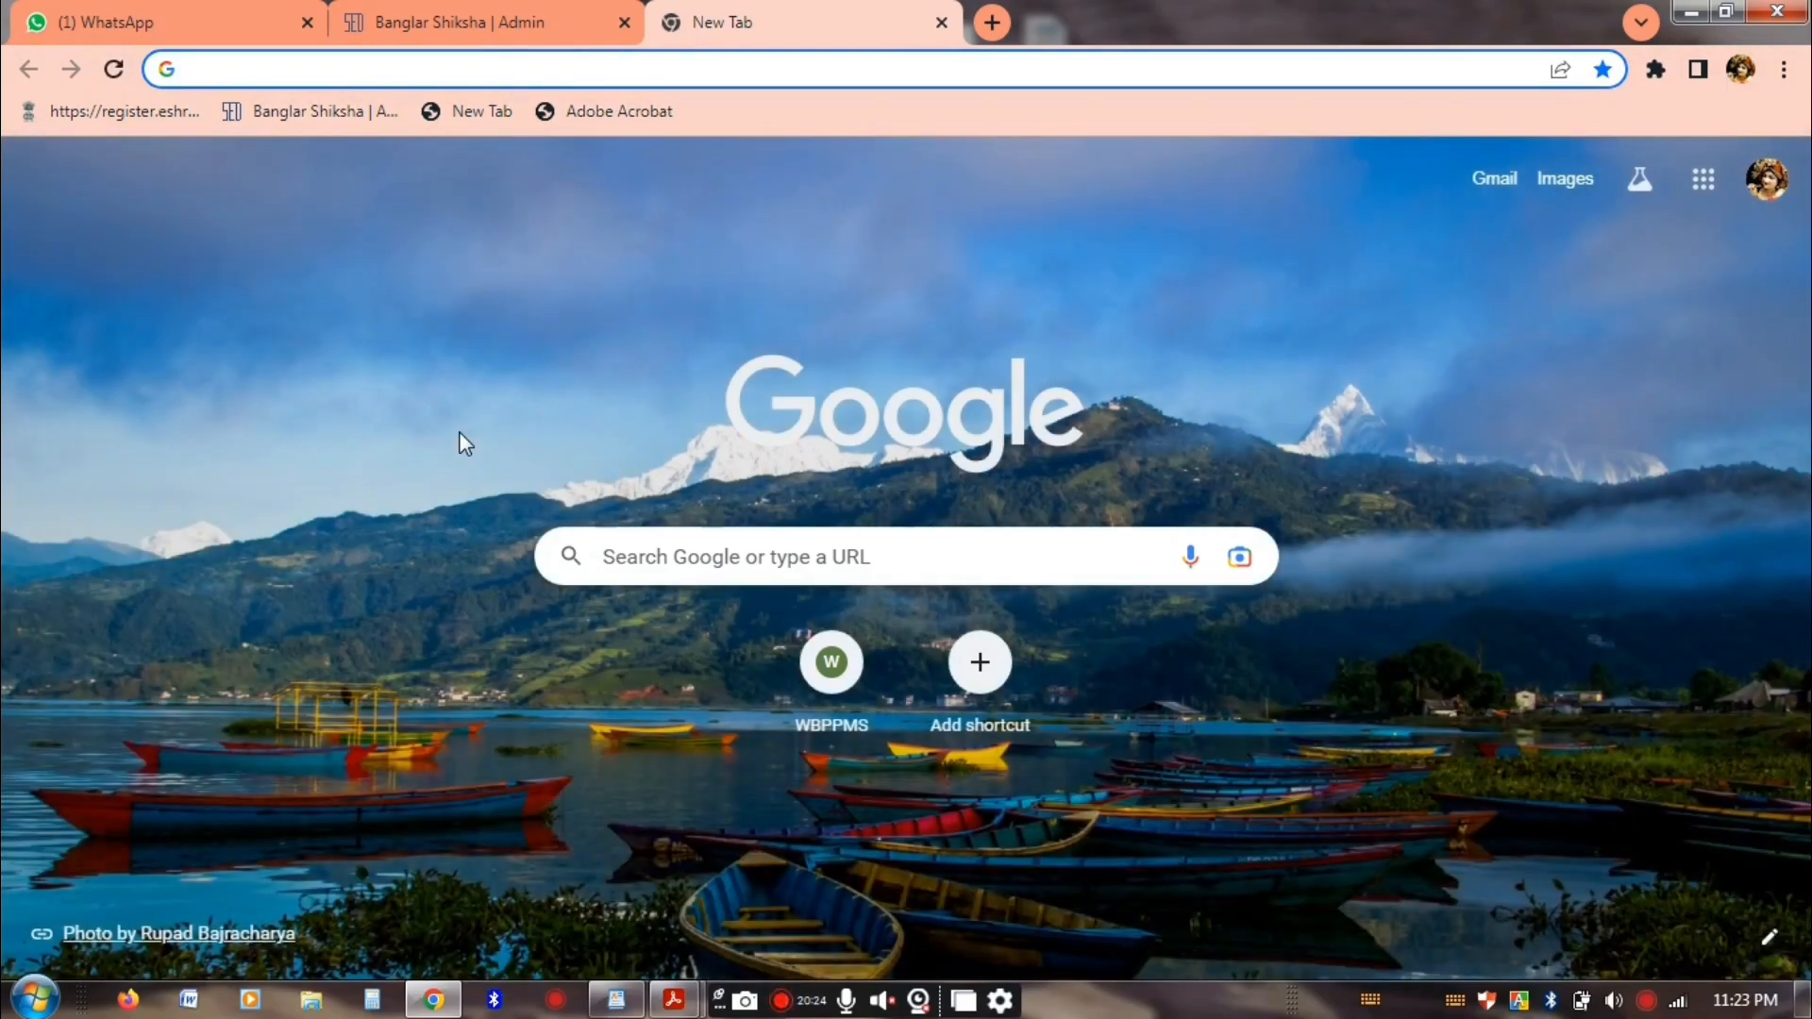
type("COMP")
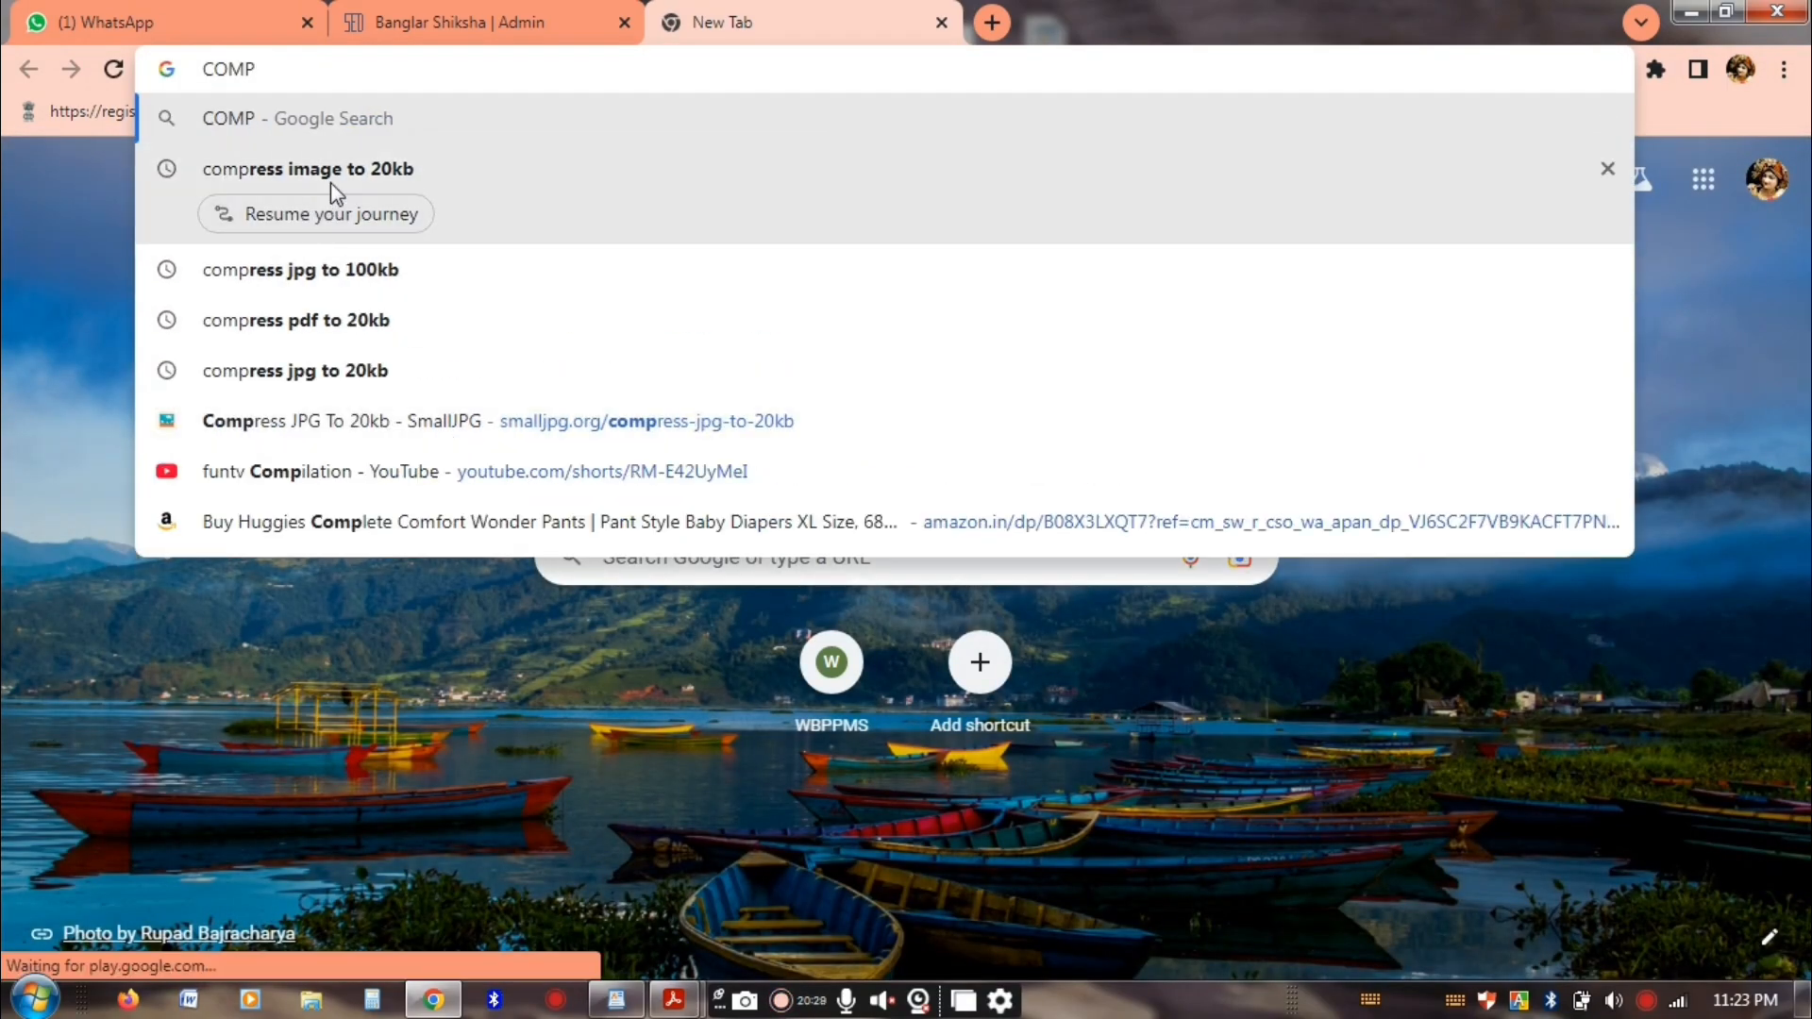
left_click(333, 177)
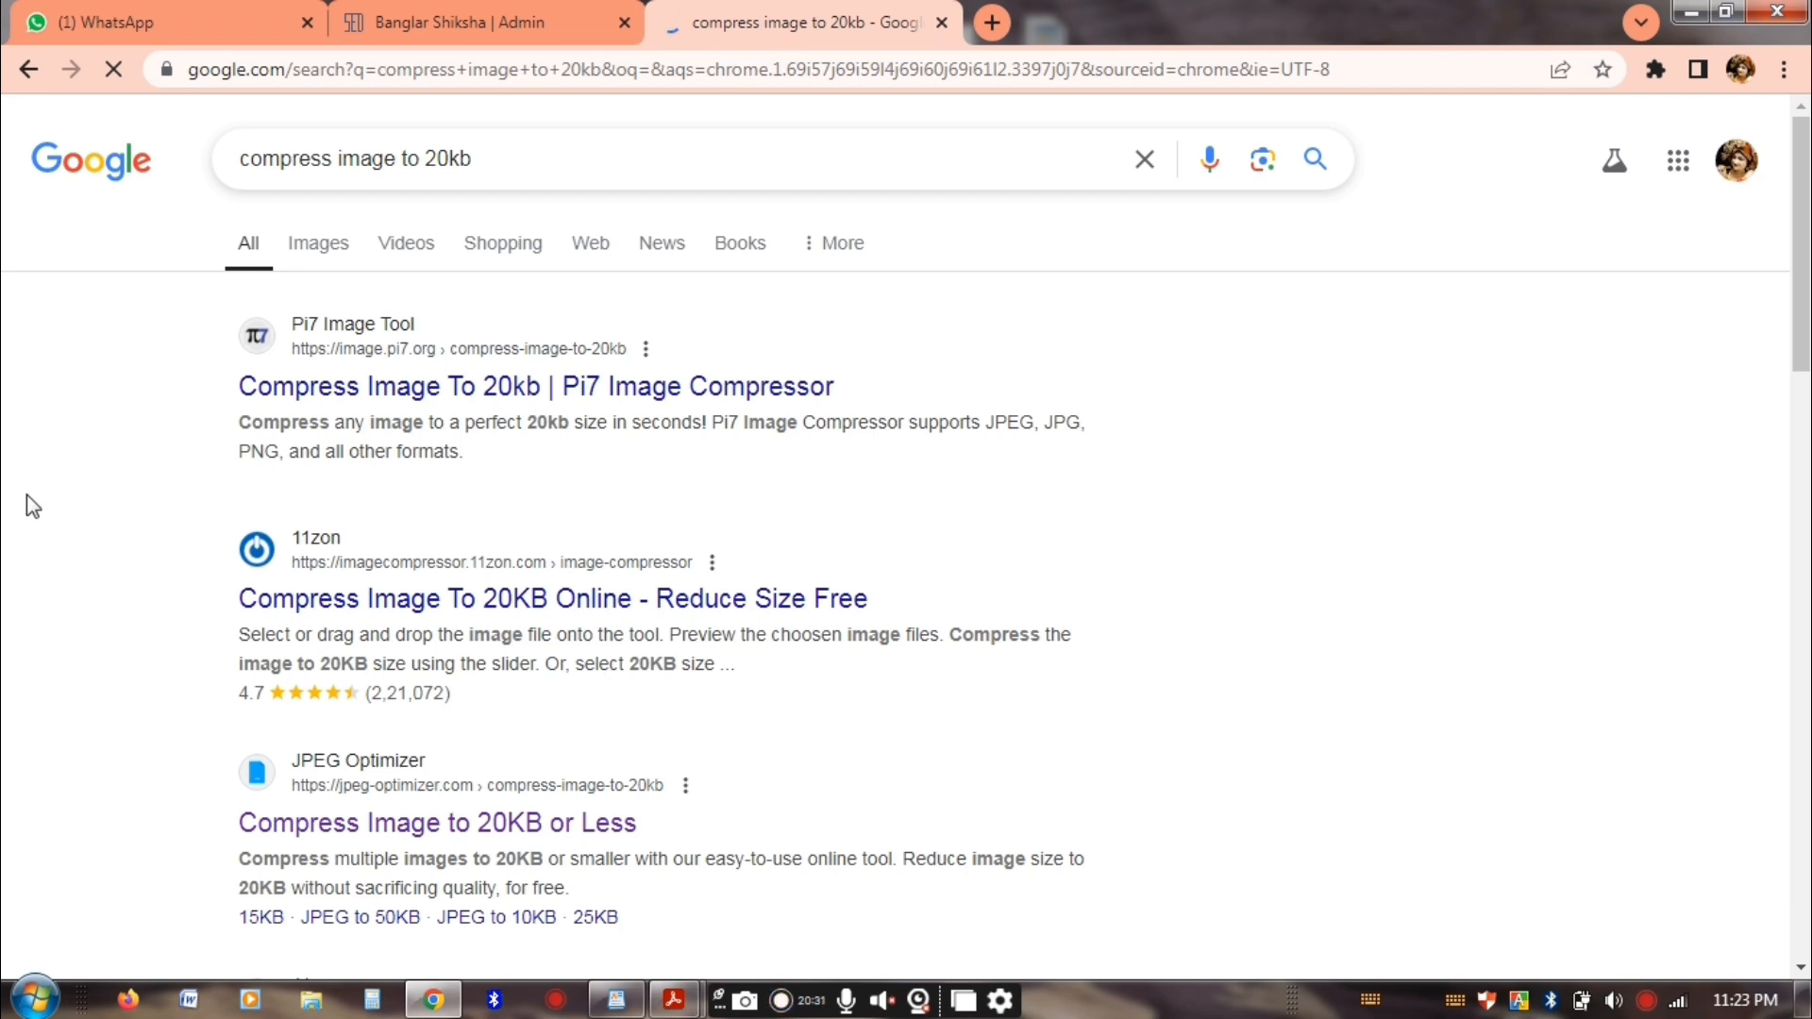
left_click(370, 833)
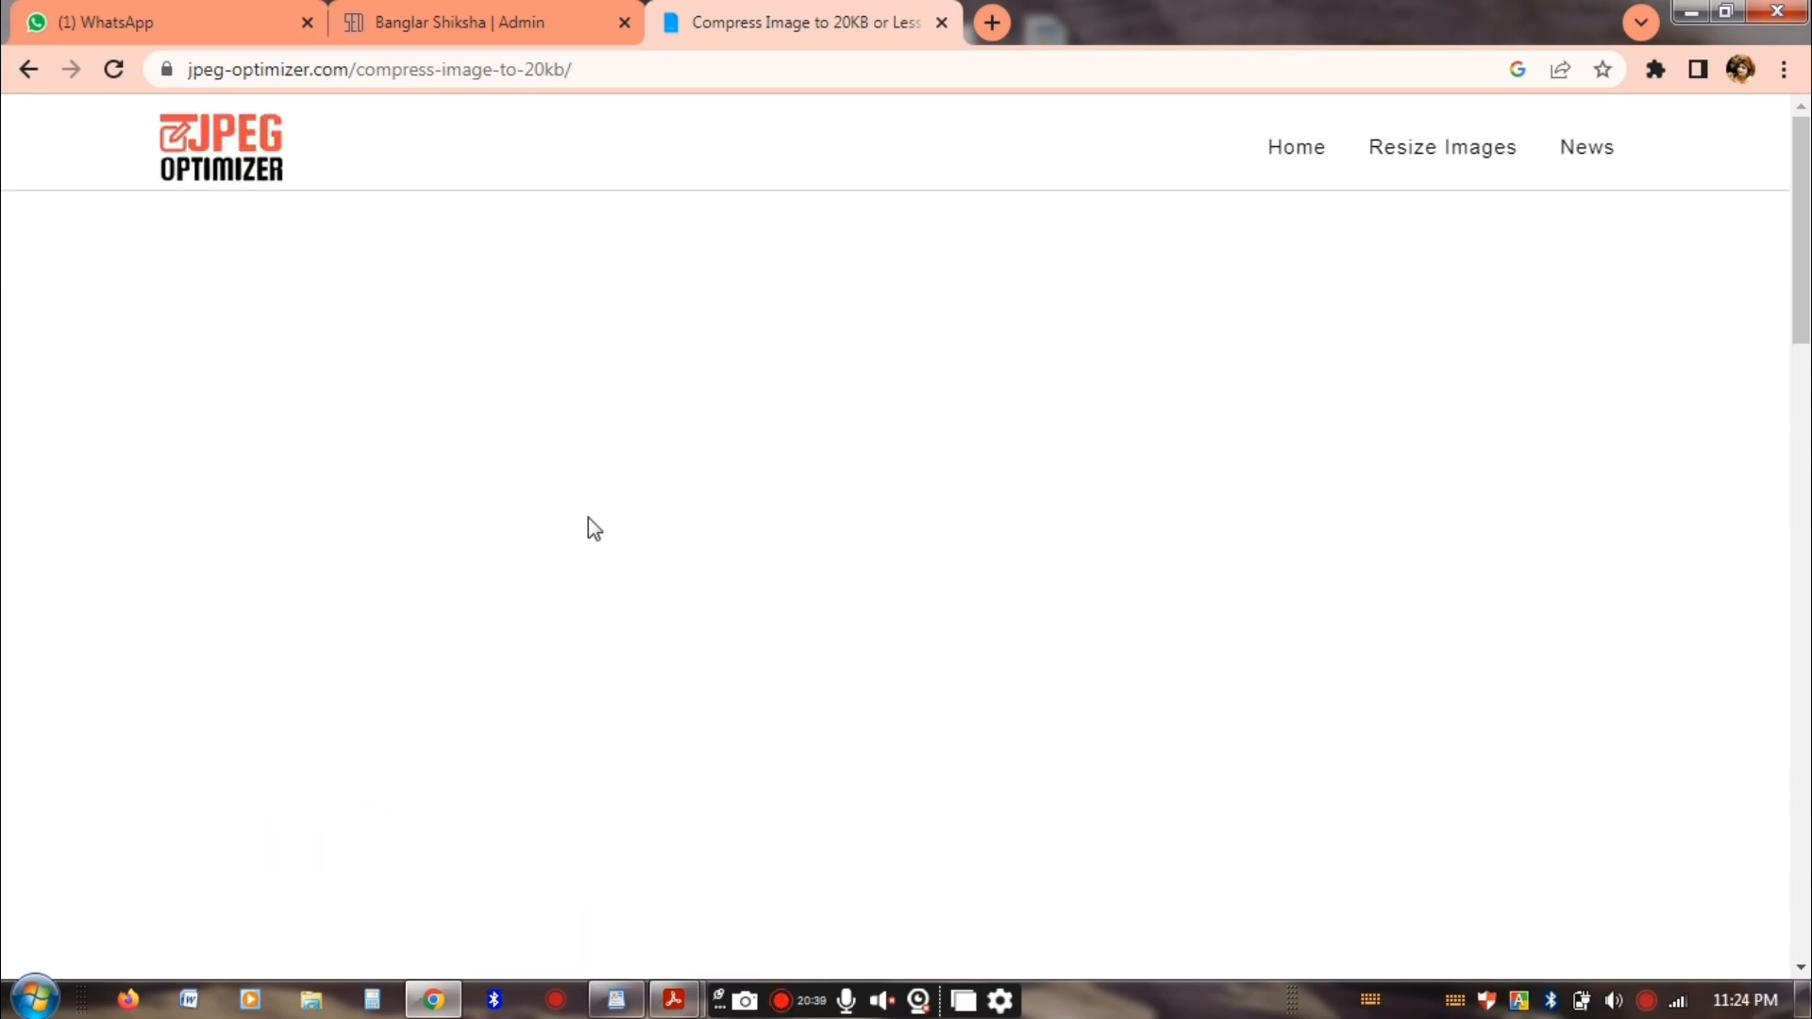
Load School_Boy-removebg-preview.png from the Desktop into the image compressor and compress it to 20KB
scroll(817, 502, "down", 5)
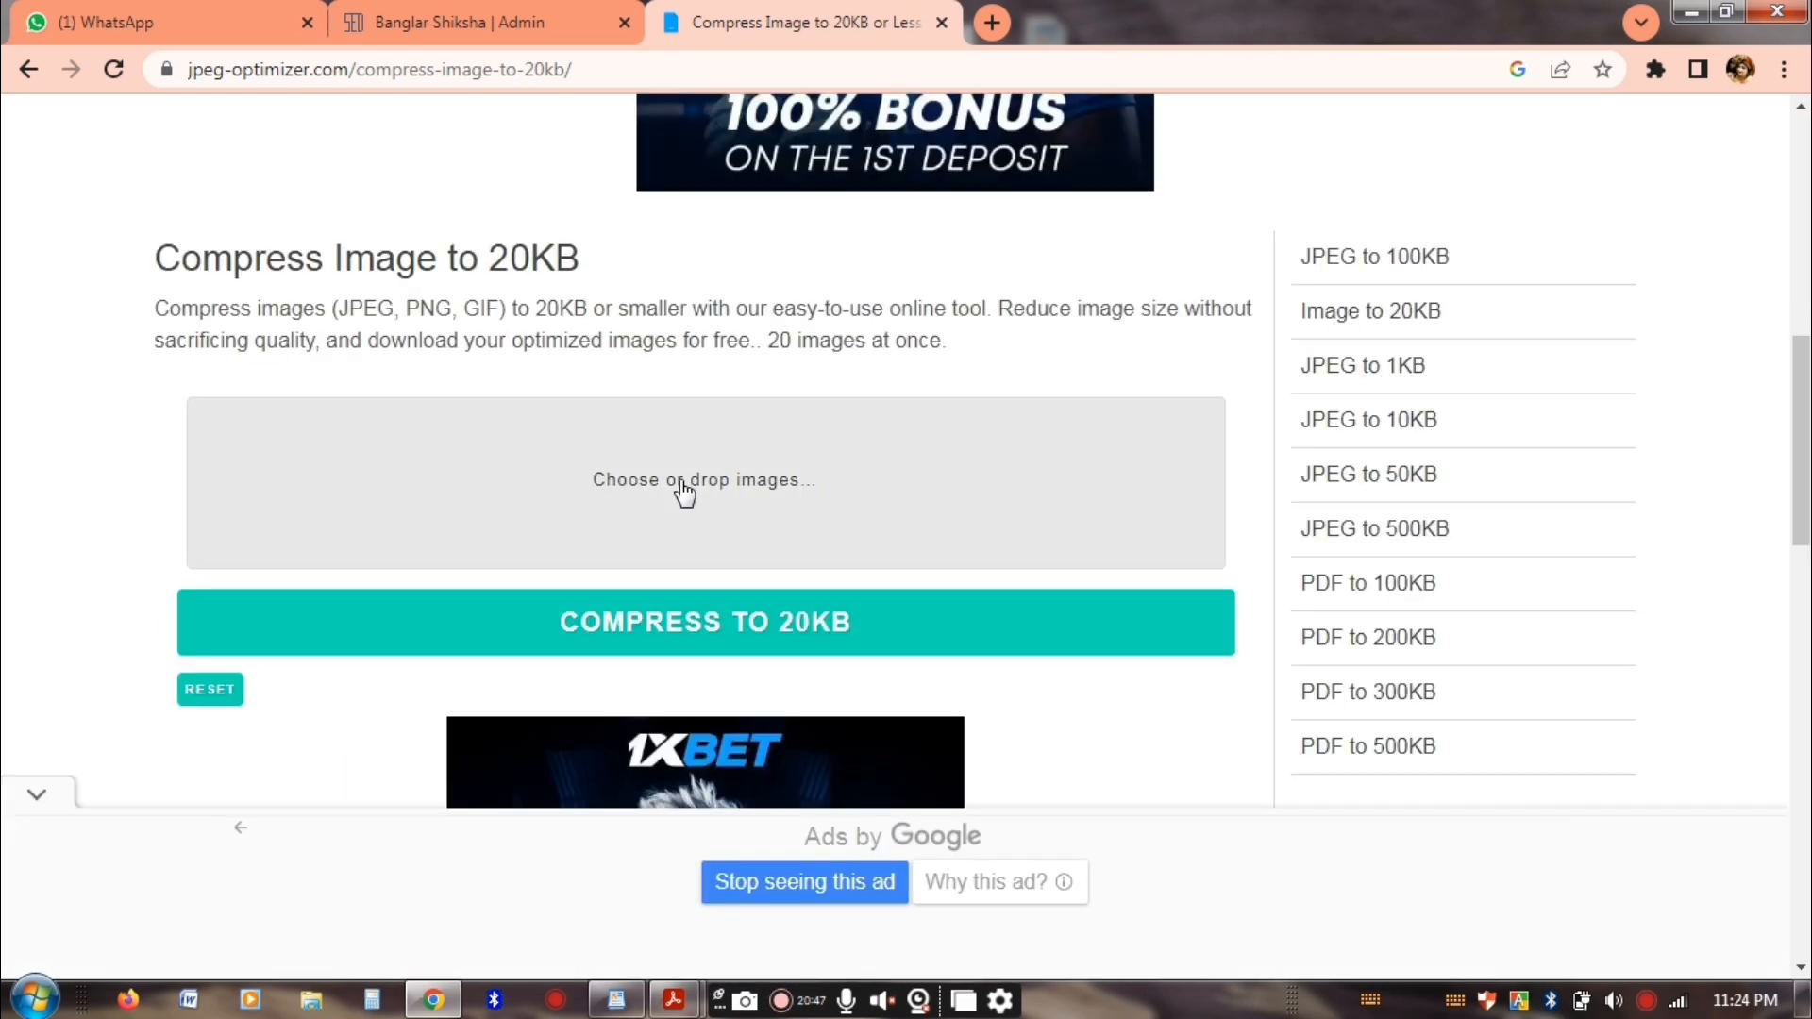
left_click(398, 483)
left_click(800, 638)
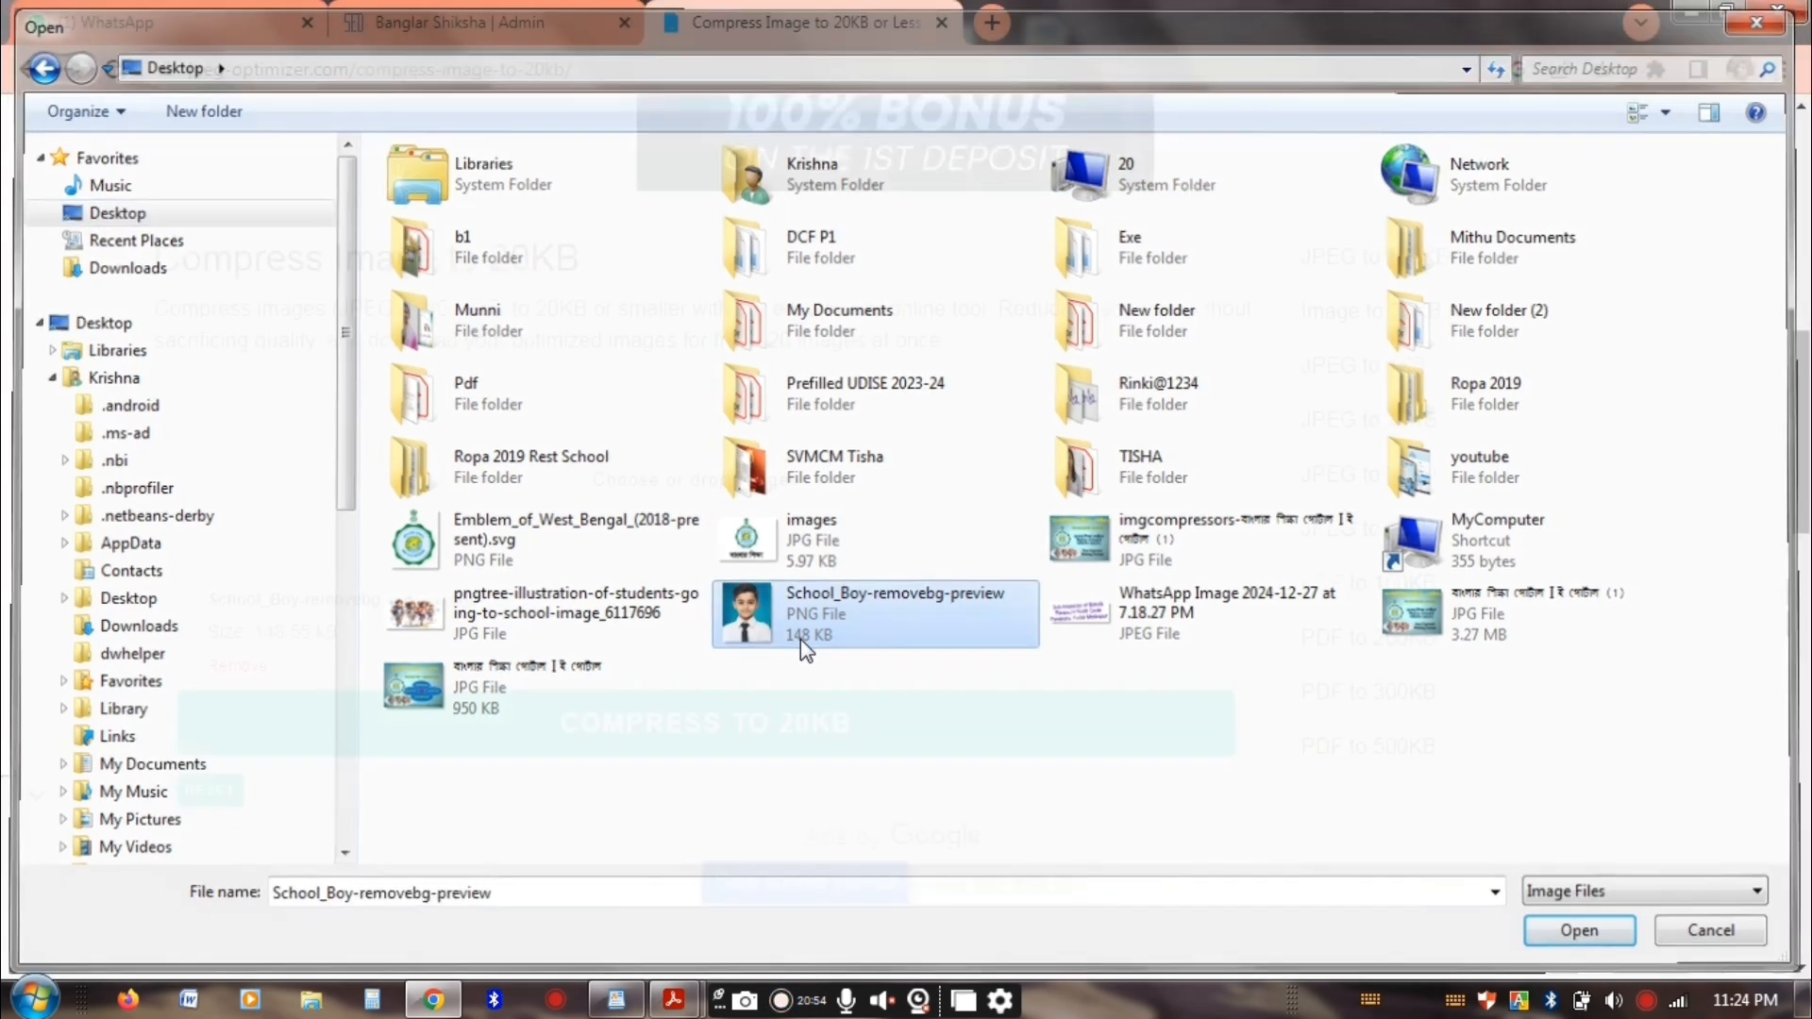
double_click(800, 638)
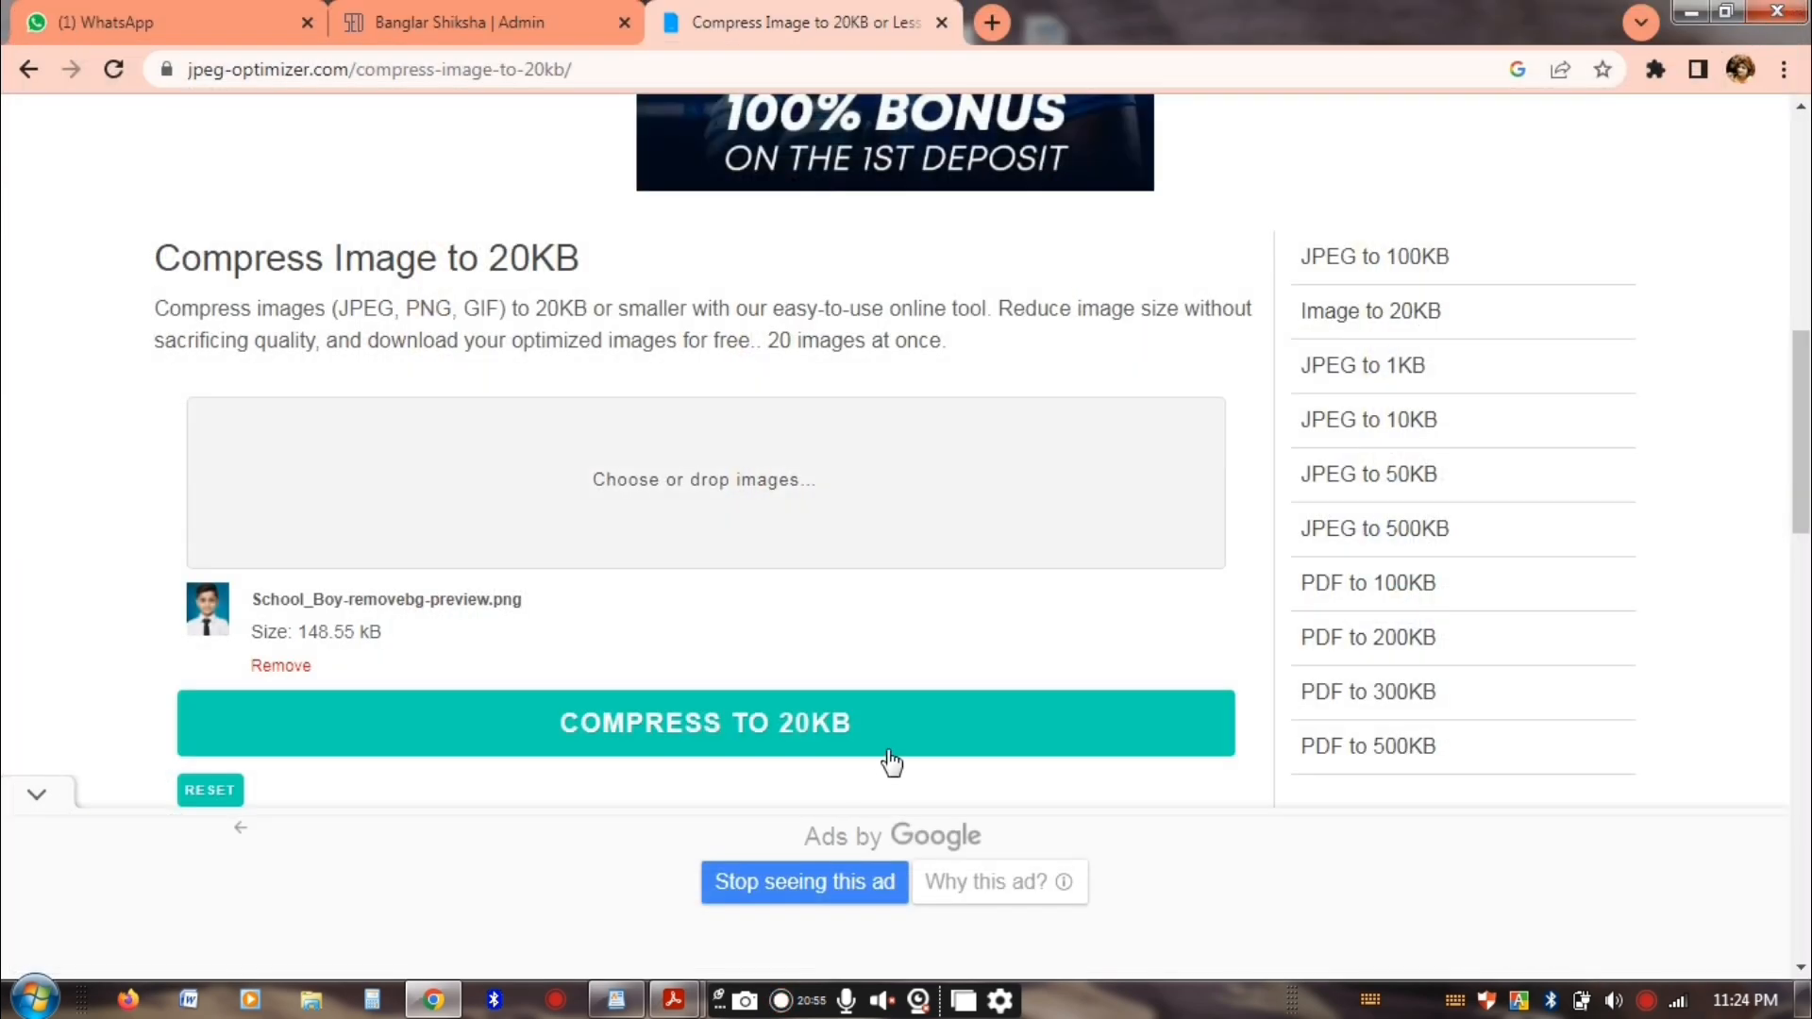
left_click(743, 737)
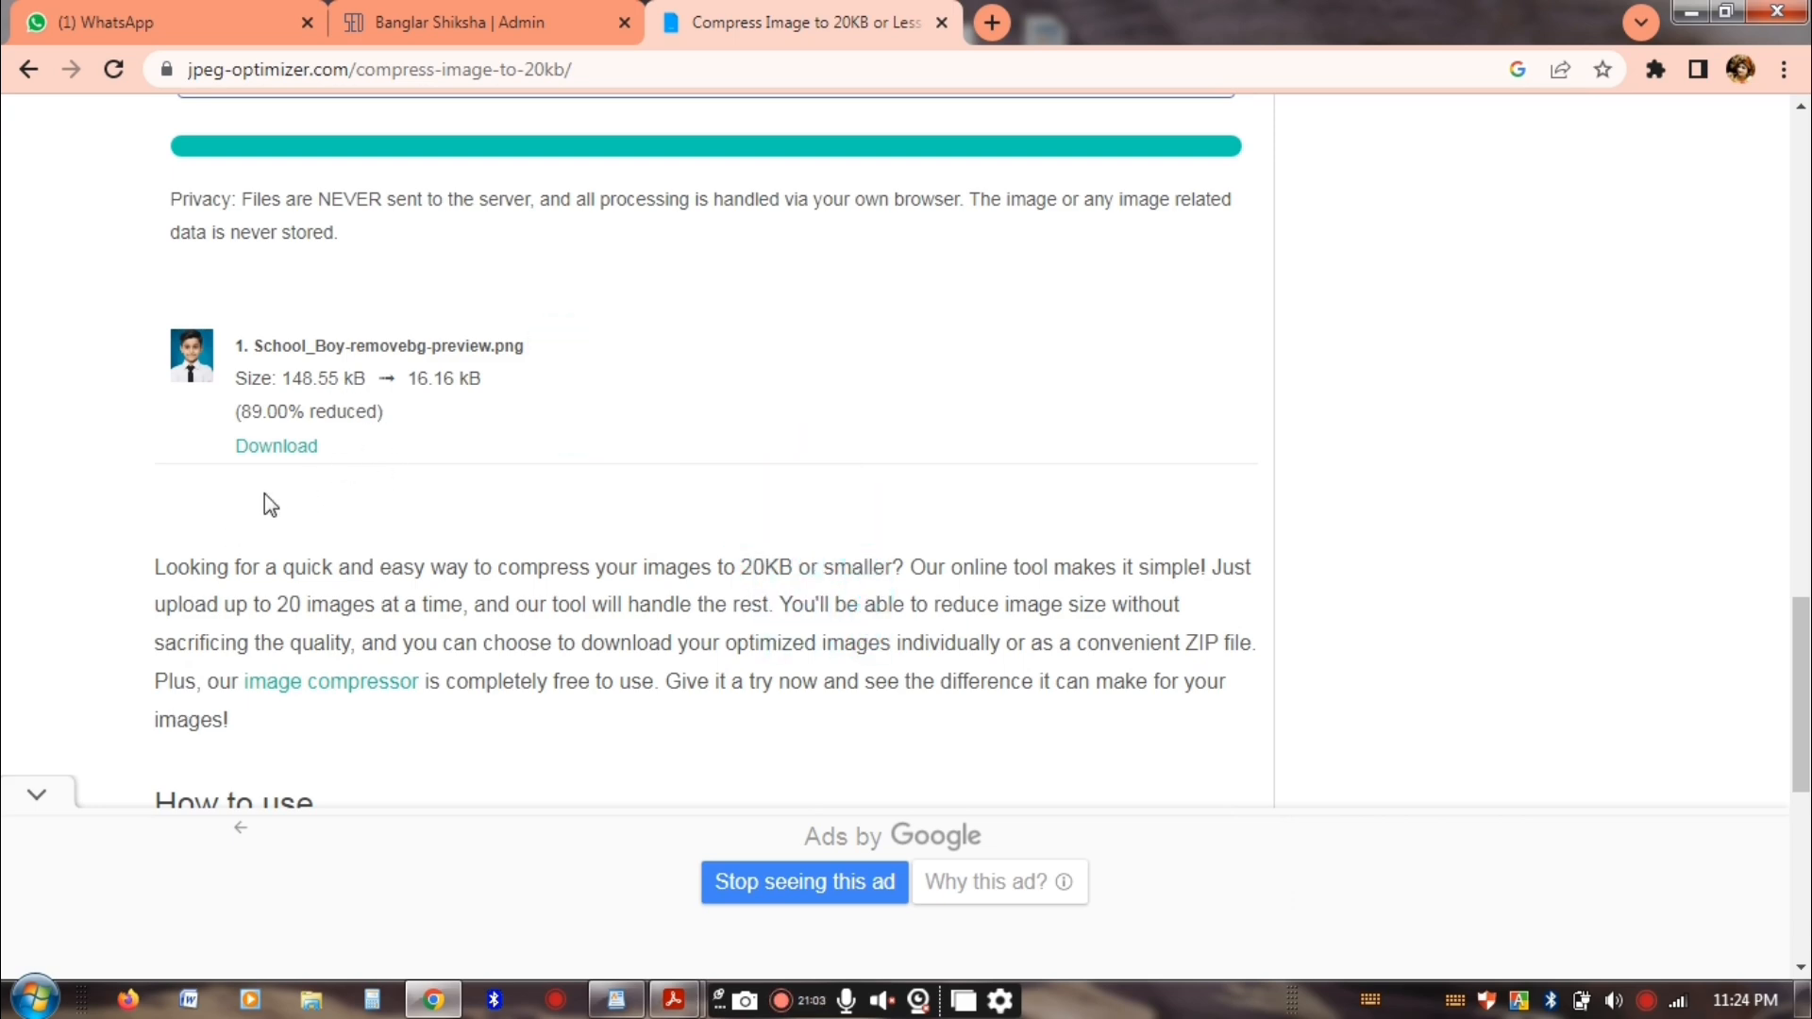
Download the compressed photo to the Desktop as cOM in PNG format and dismiss the download notice
left_click(276, 451)
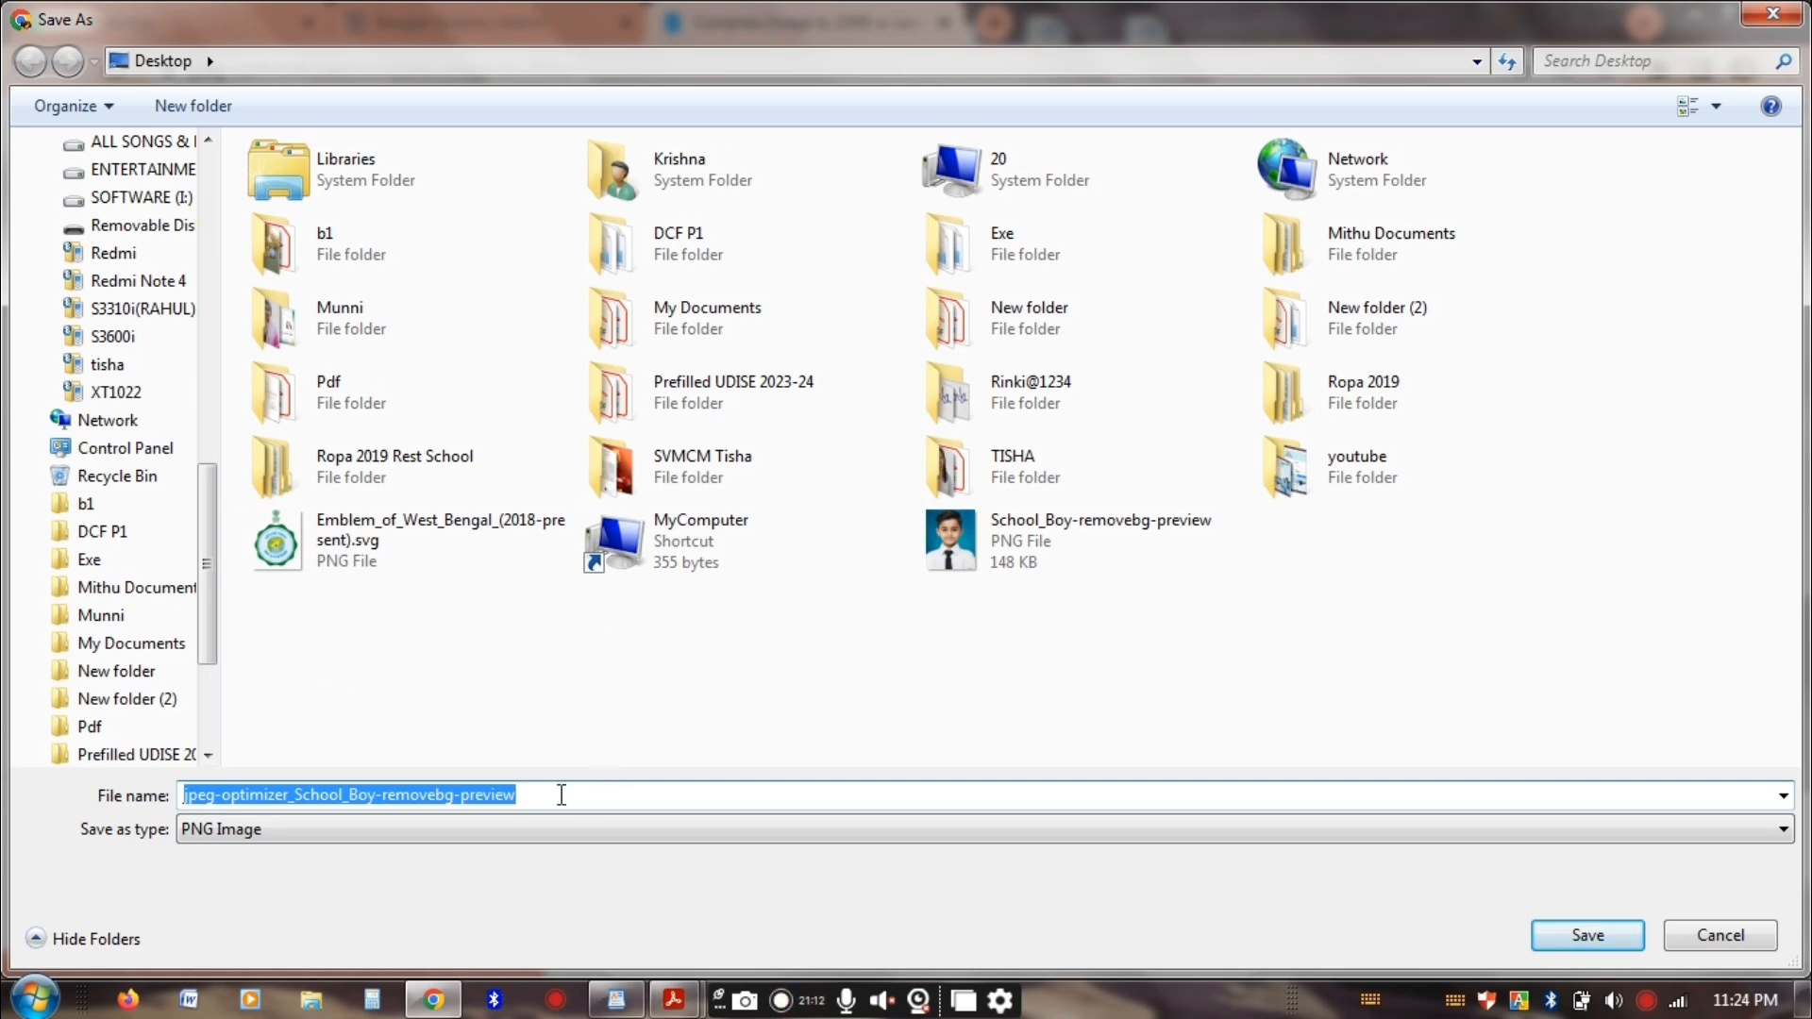
type("cOM")
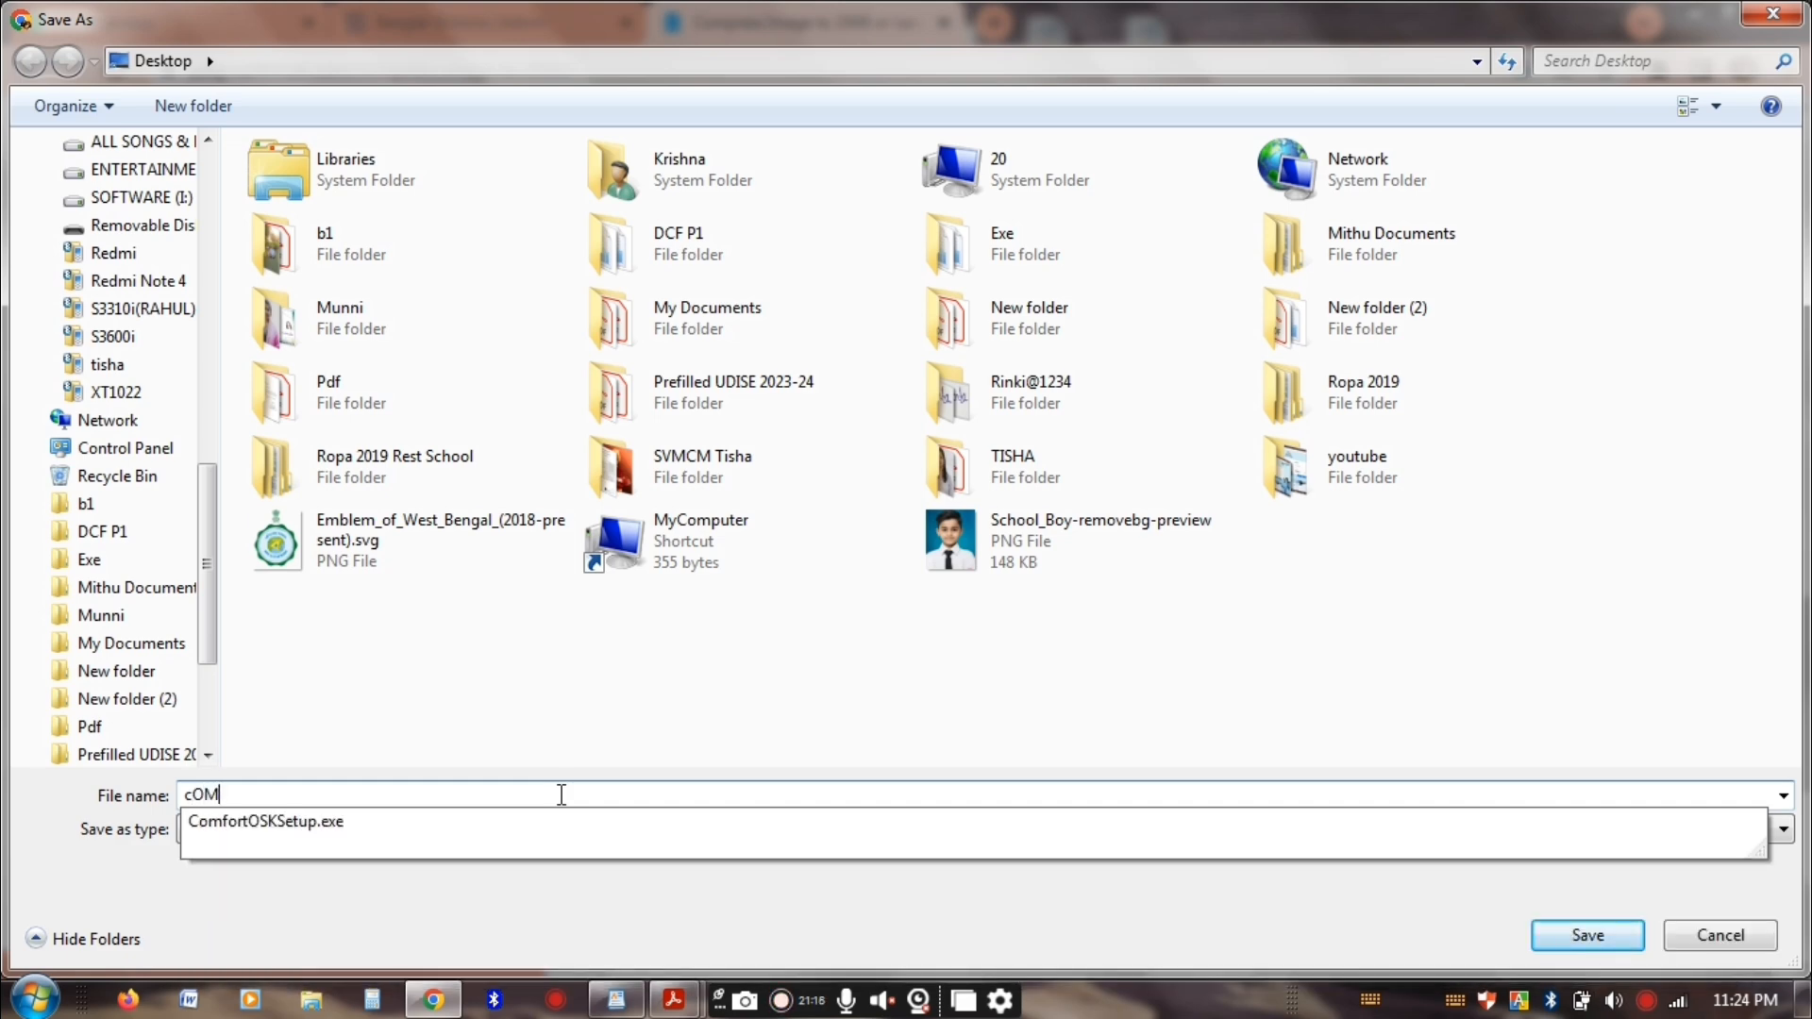
left_click(1587, 937)
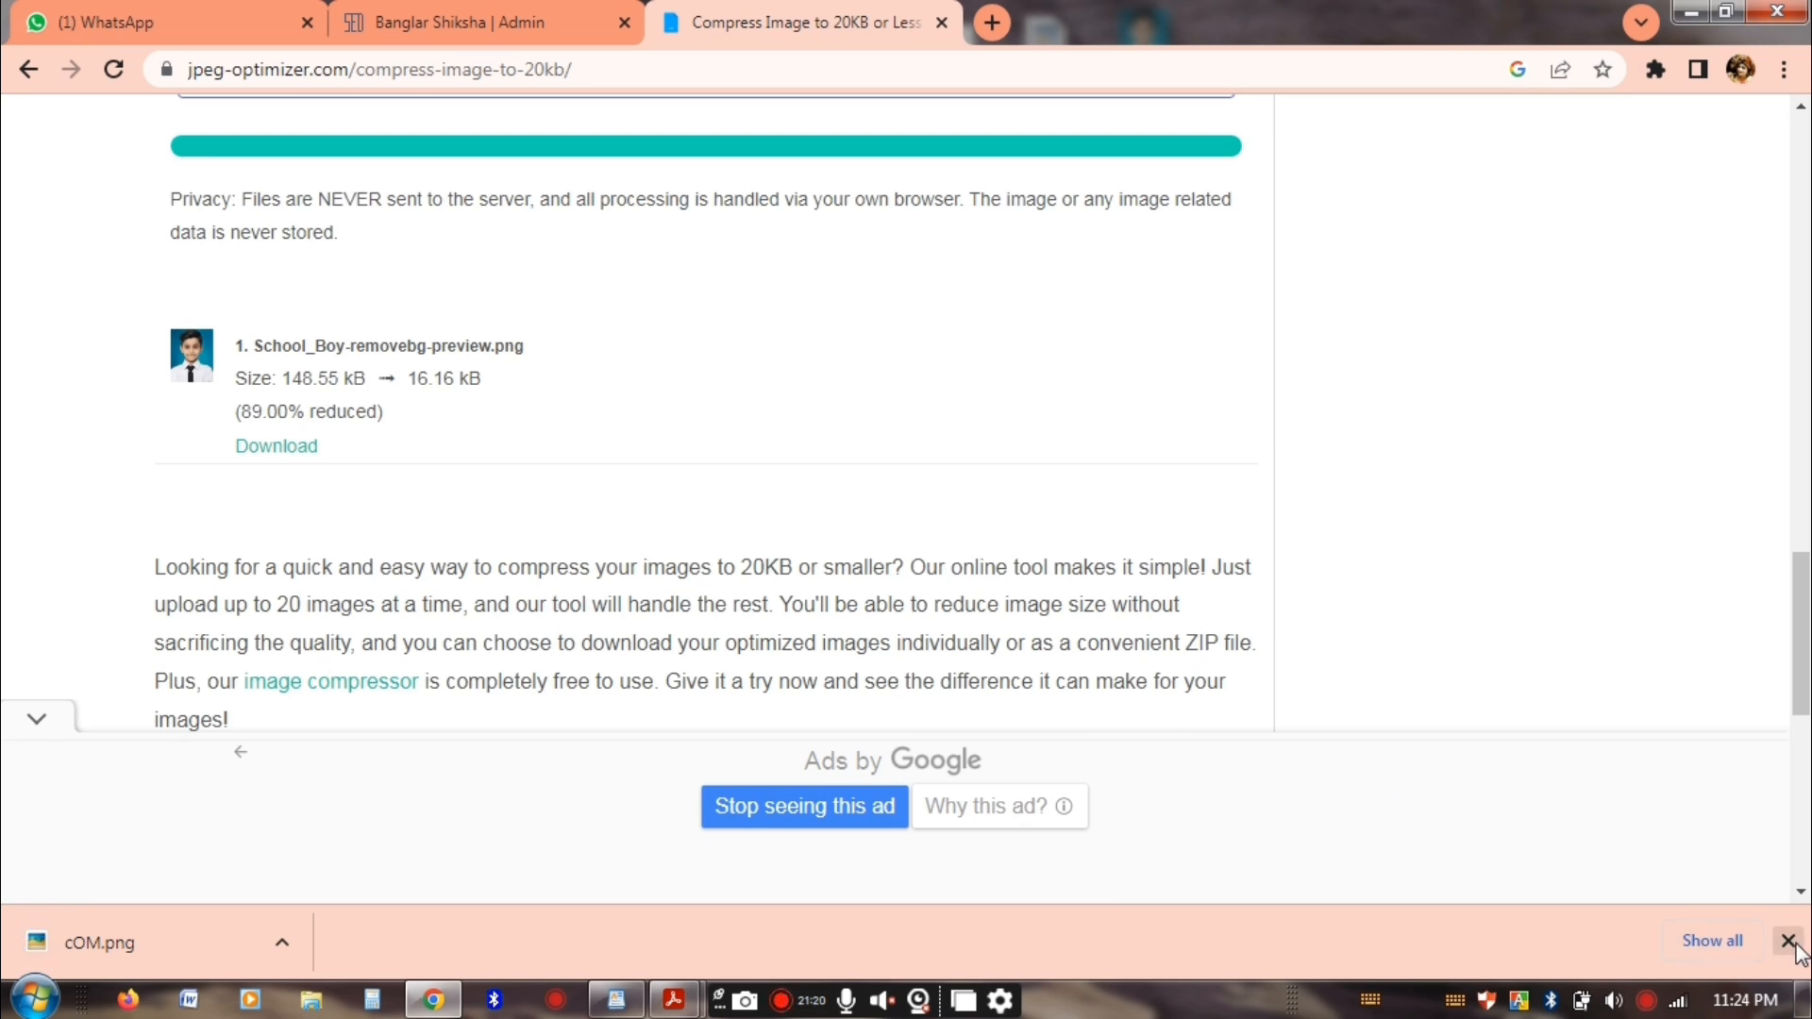
left_click(1788, 941)
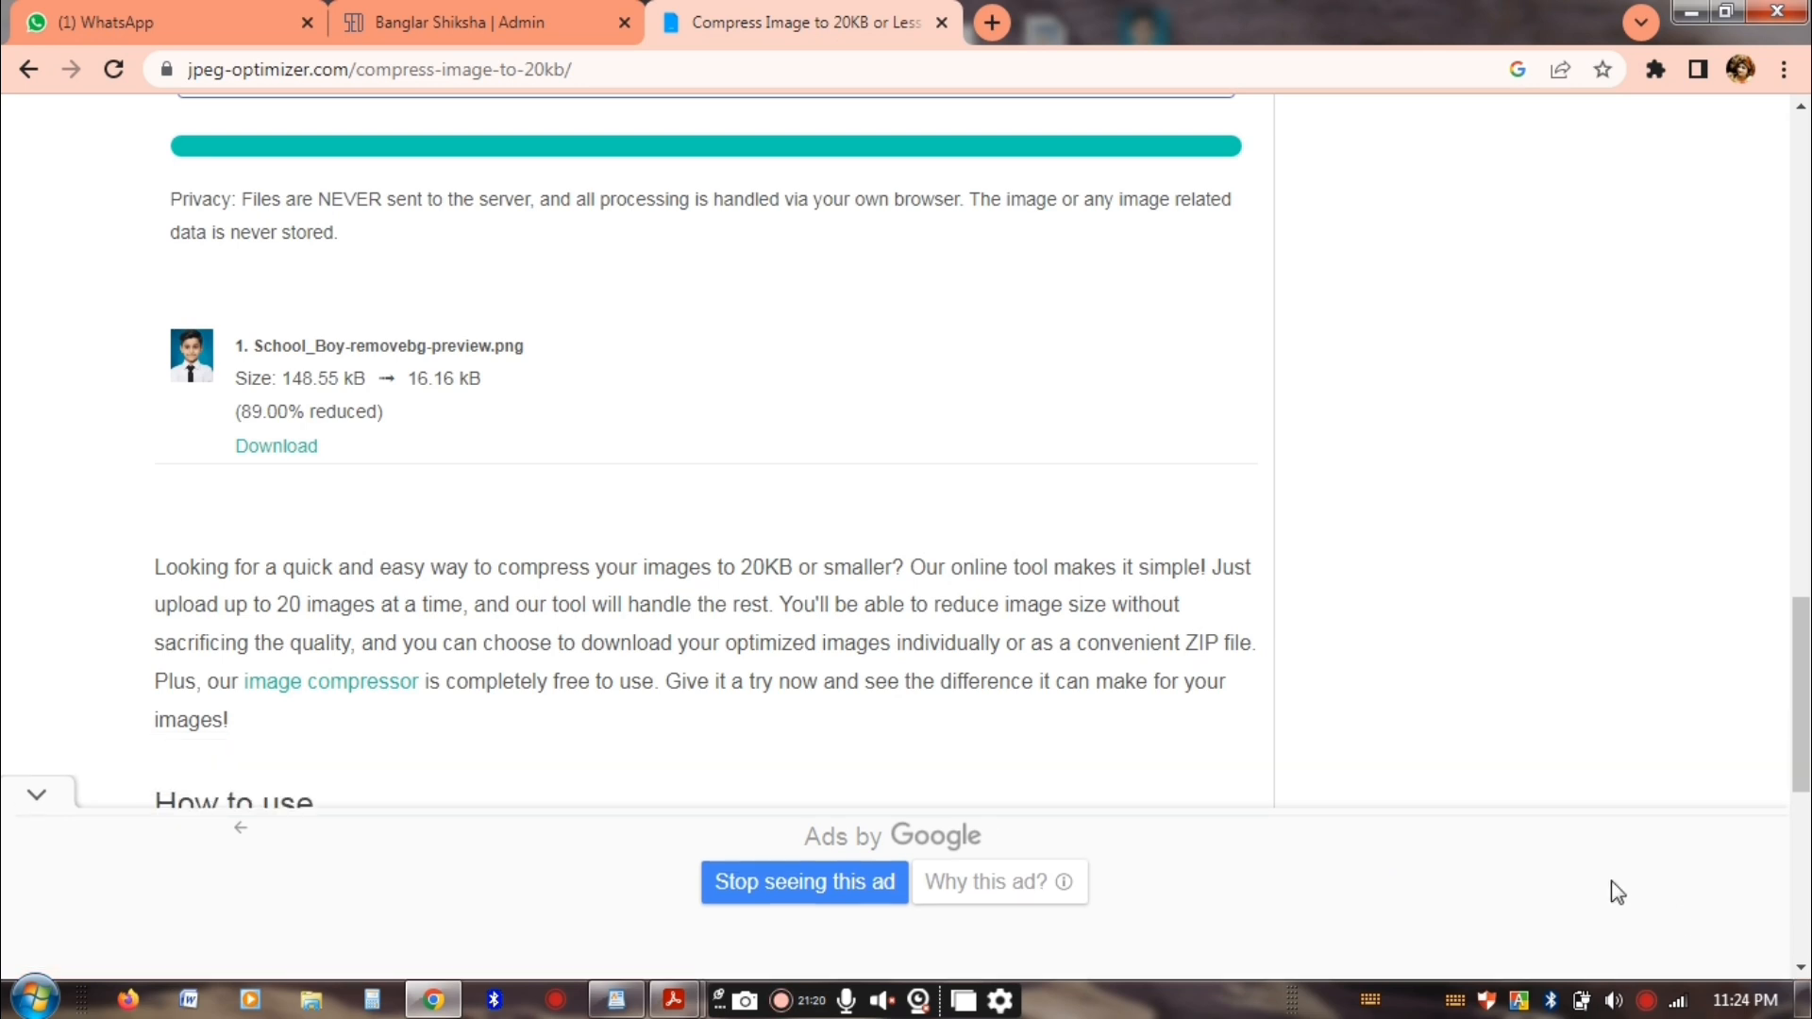
Return to the Banglar Shiksha form, attach cOM.png as the student photo and save the student's details
left_click(514, 3)
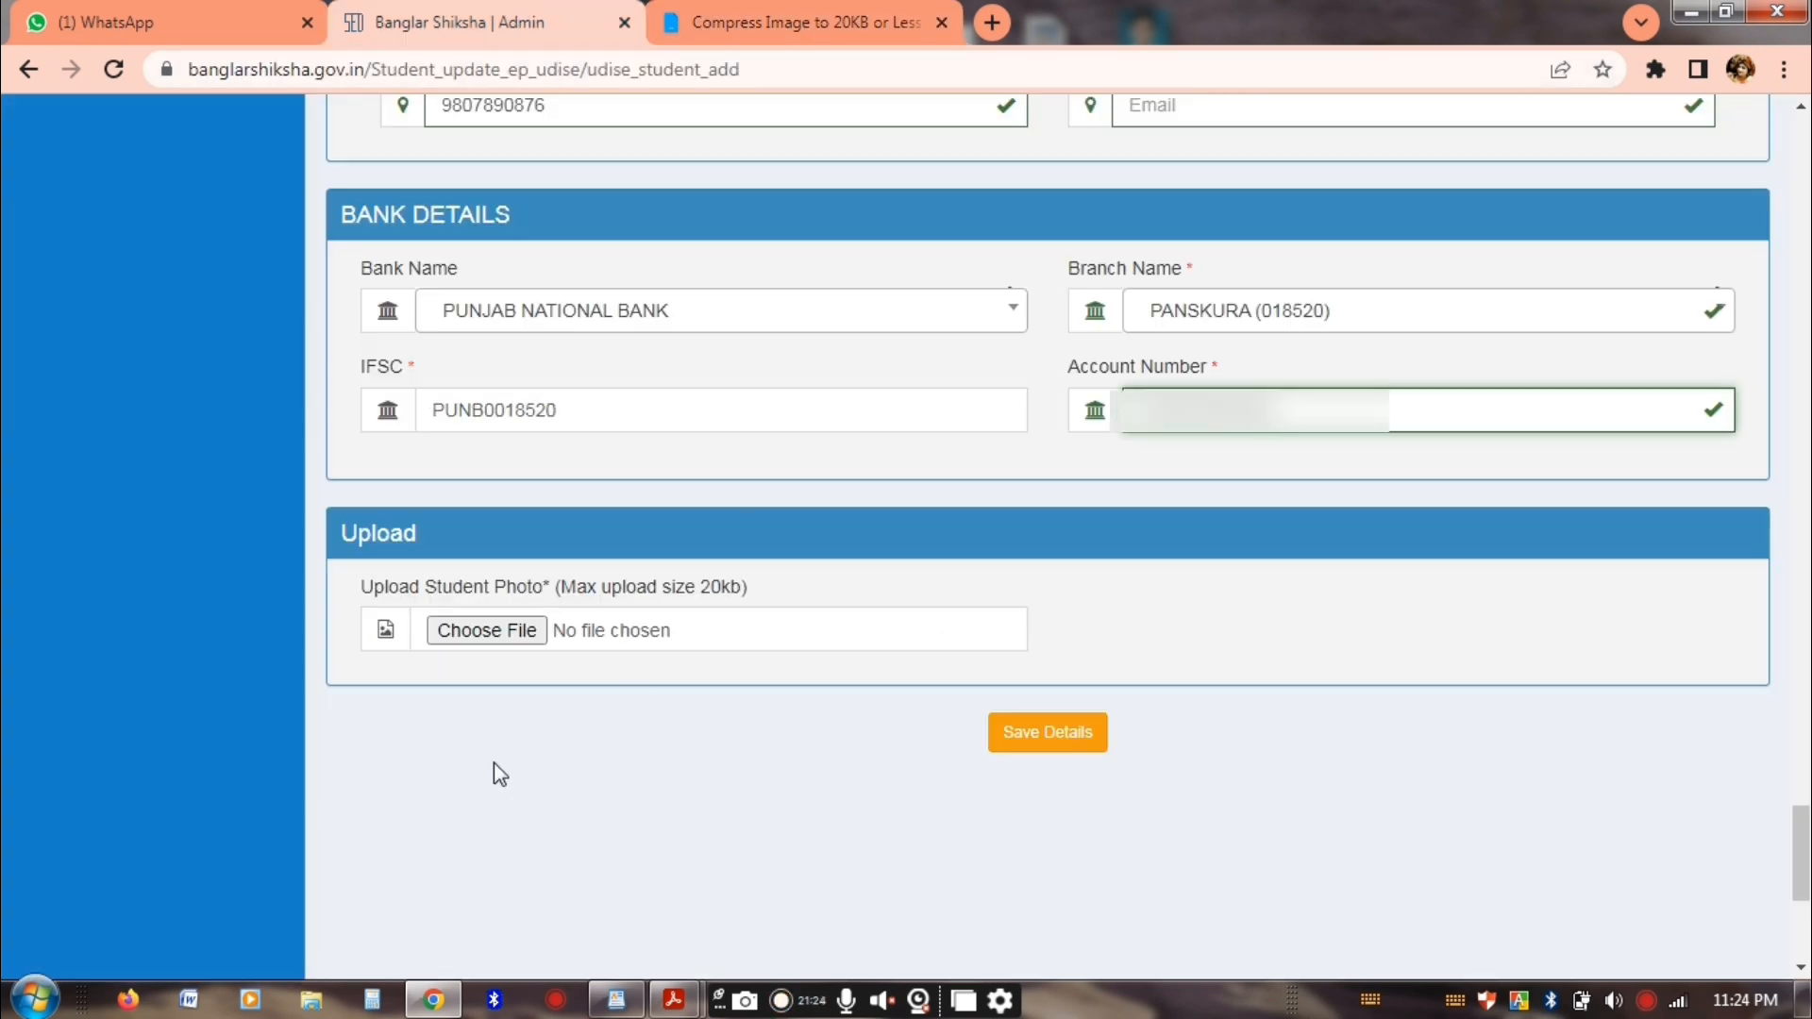
left_click(501, 631)
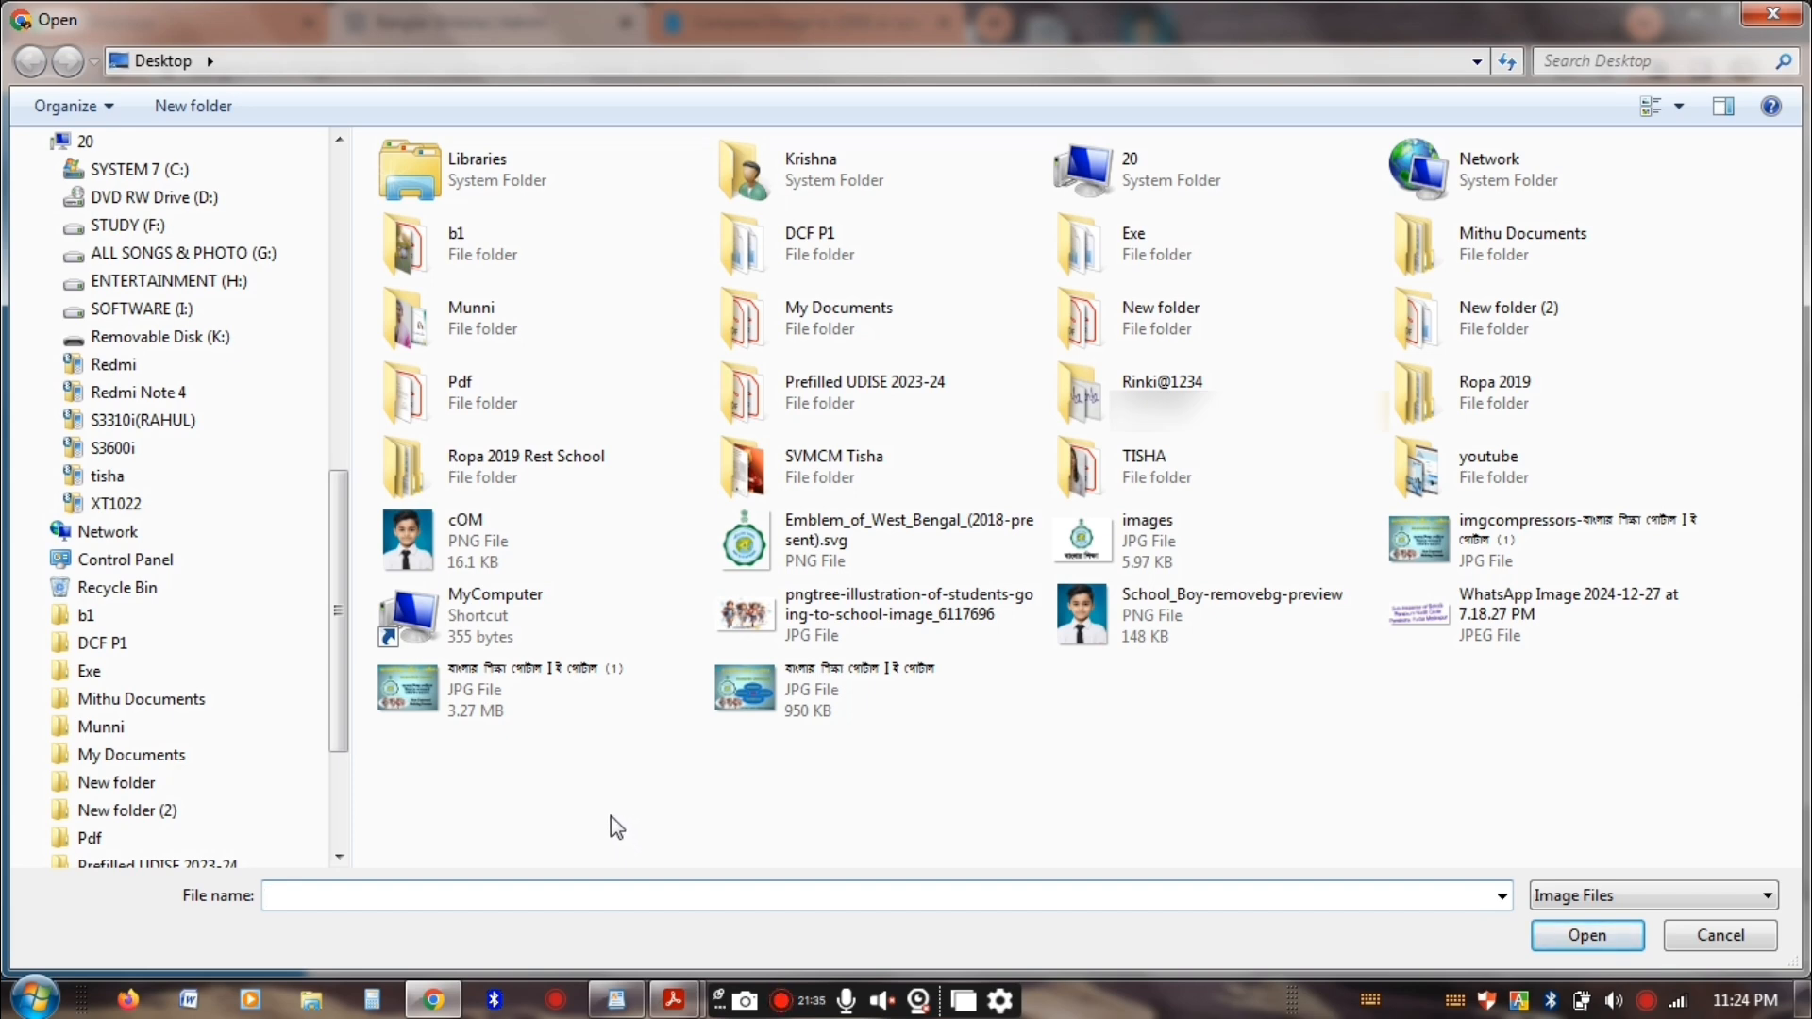
double_click(420, 552)
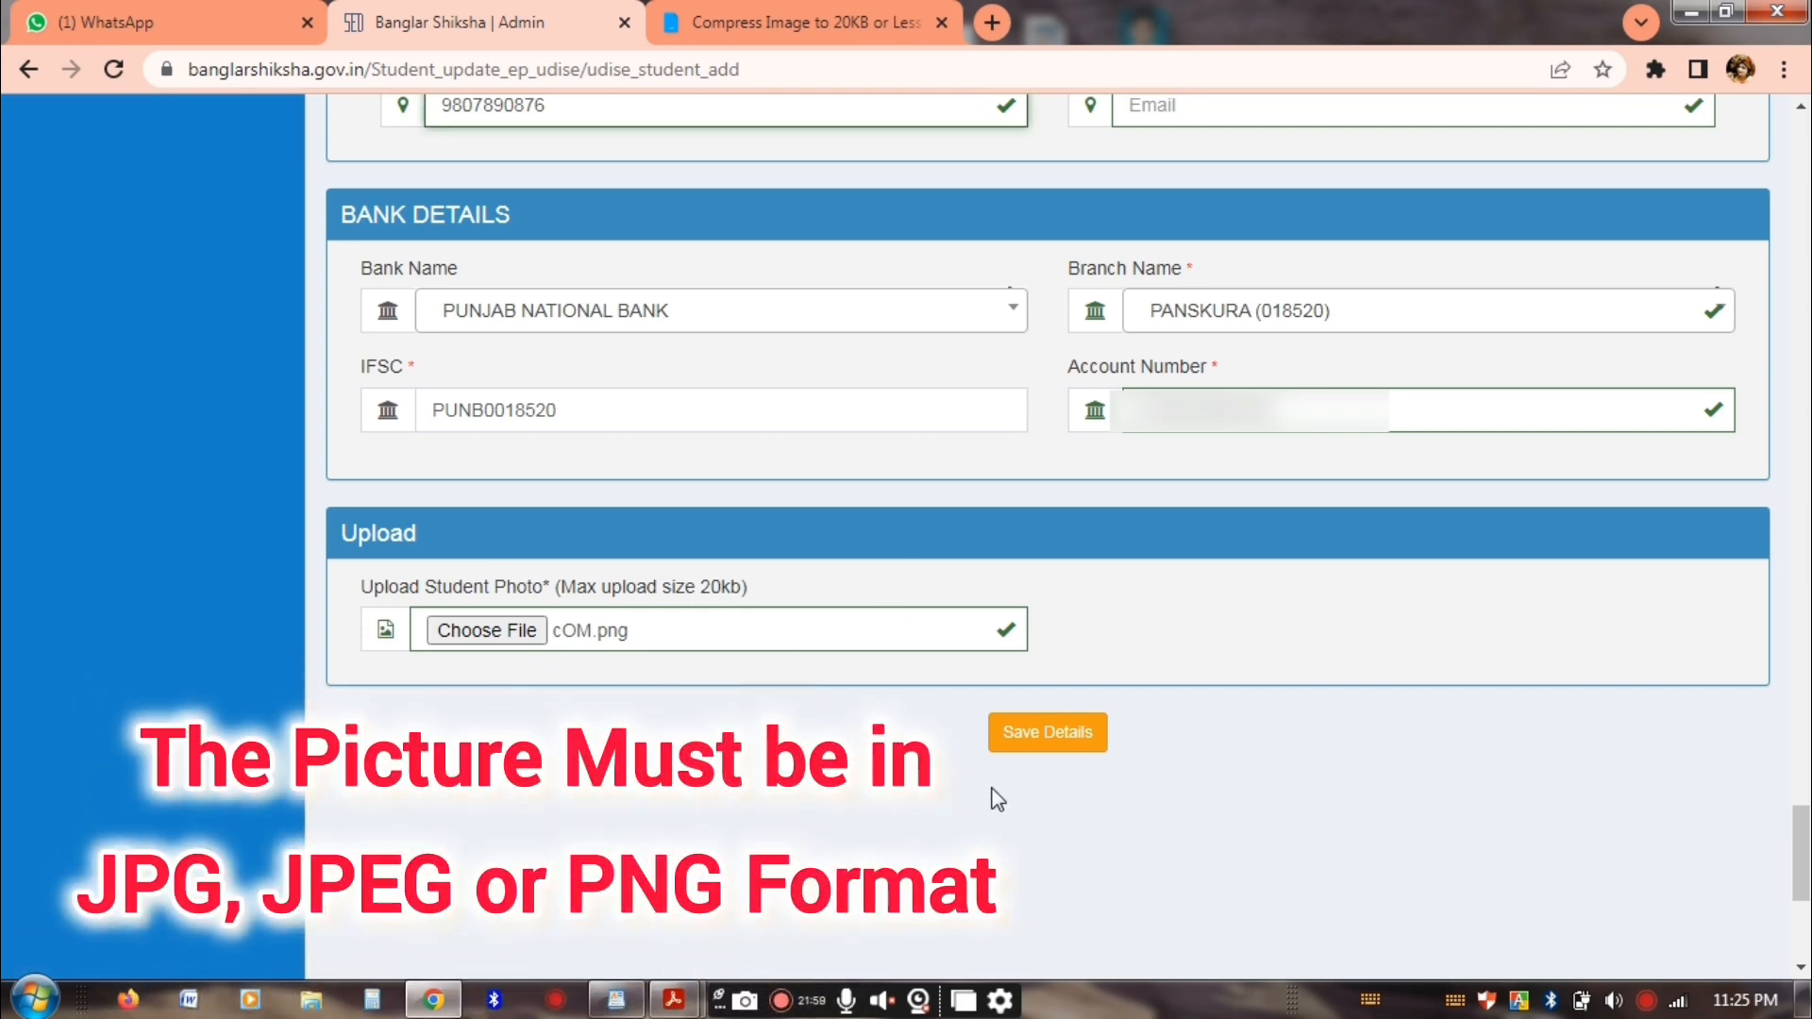
left_click(1055, 746)
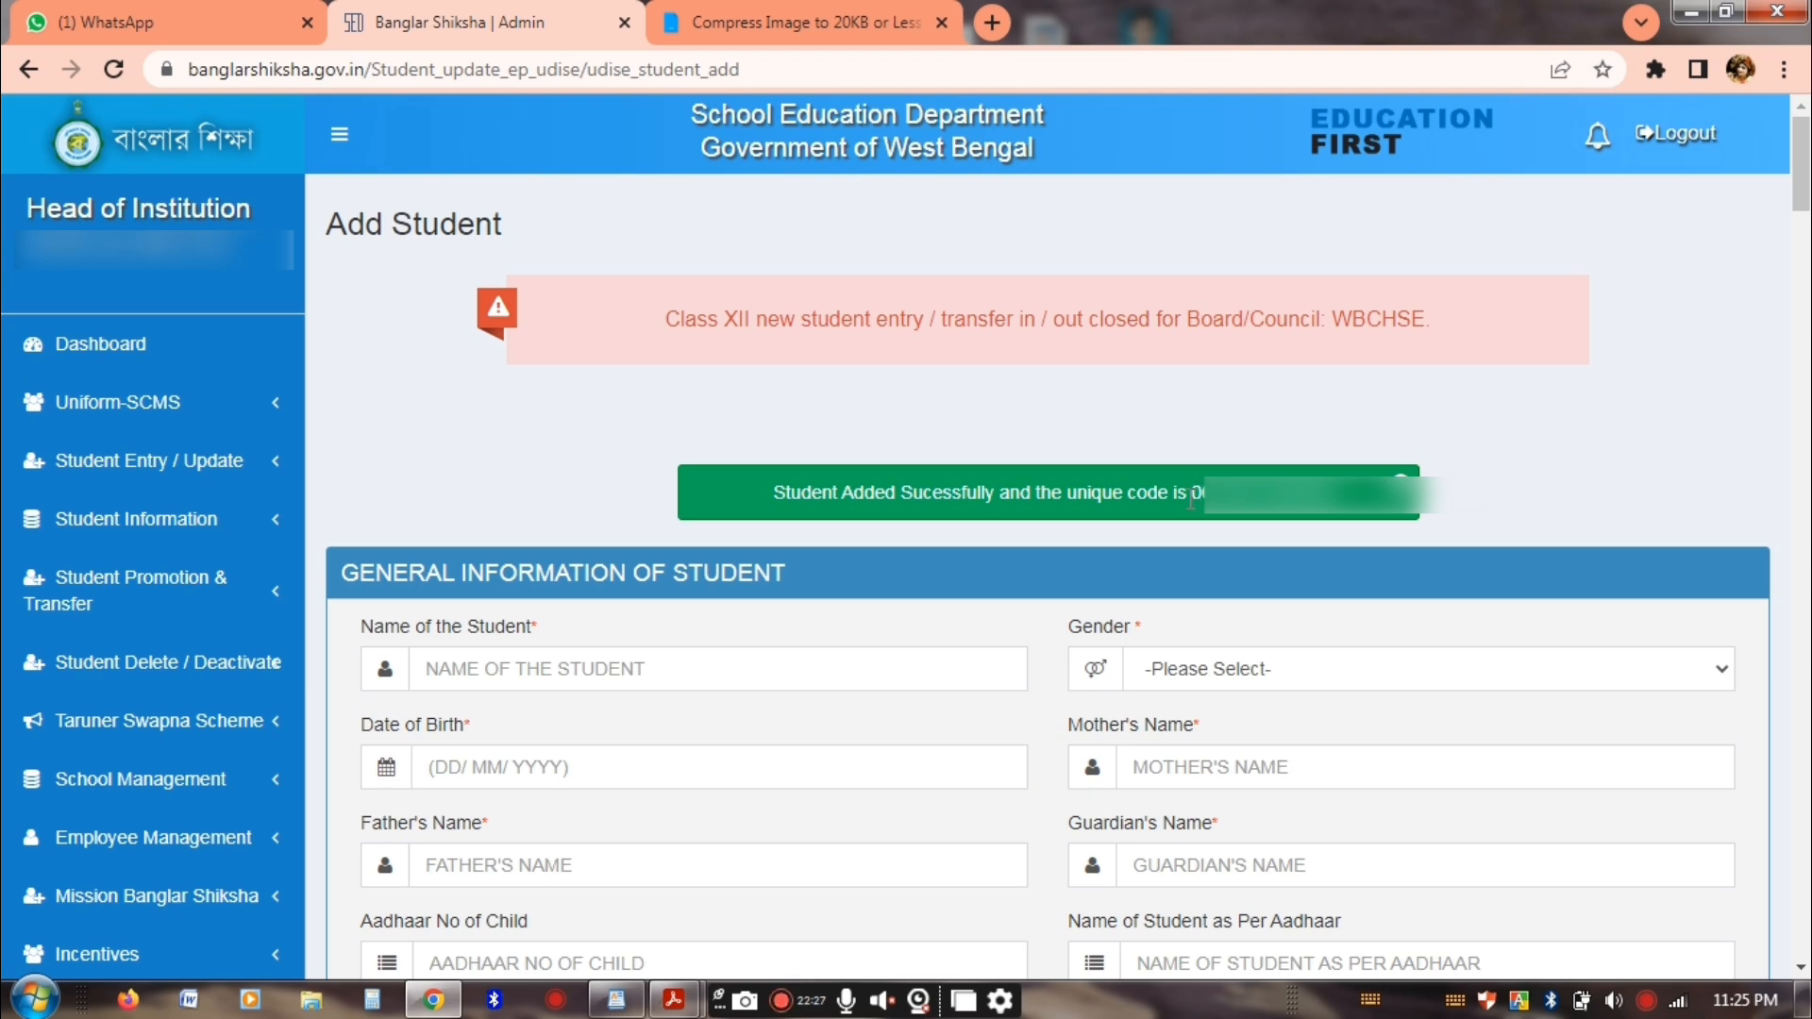
Check the new student's unique code, then open the Students' List View and examine the first student's record
left_click_drag(1189, 496, 1338, 512)
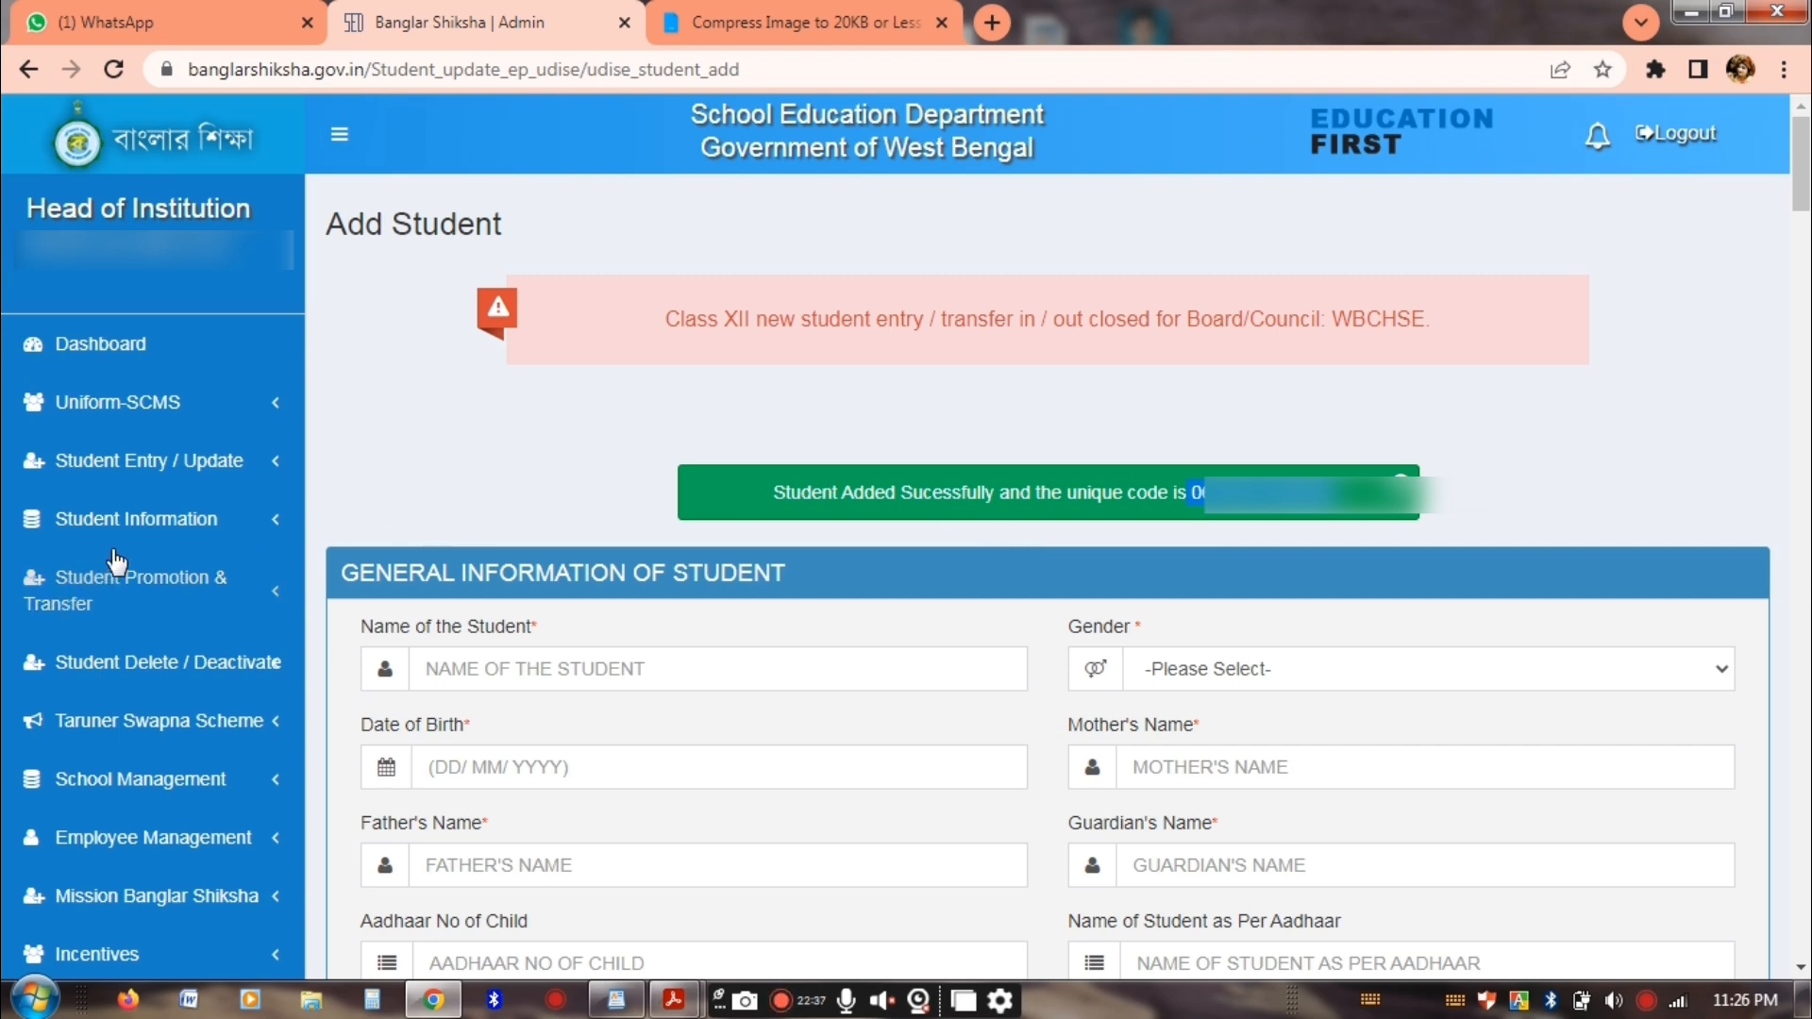
left_click(138, 527)
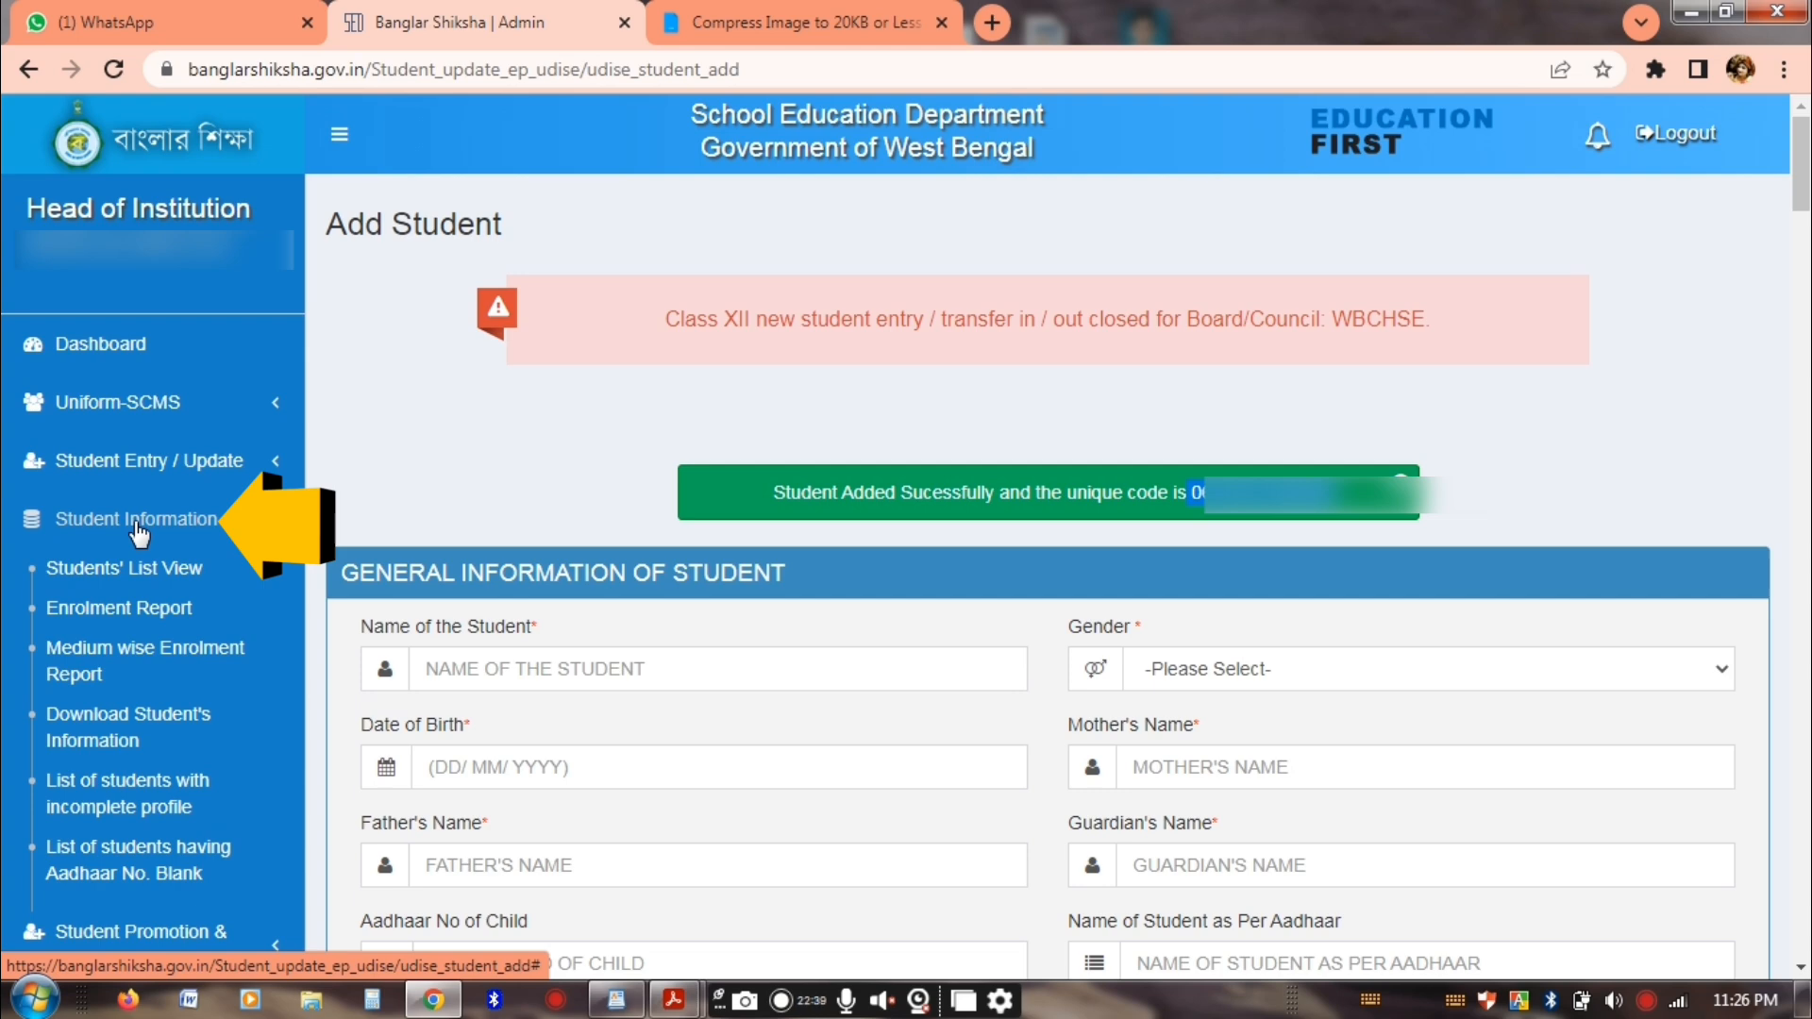
left_click(157, 569)
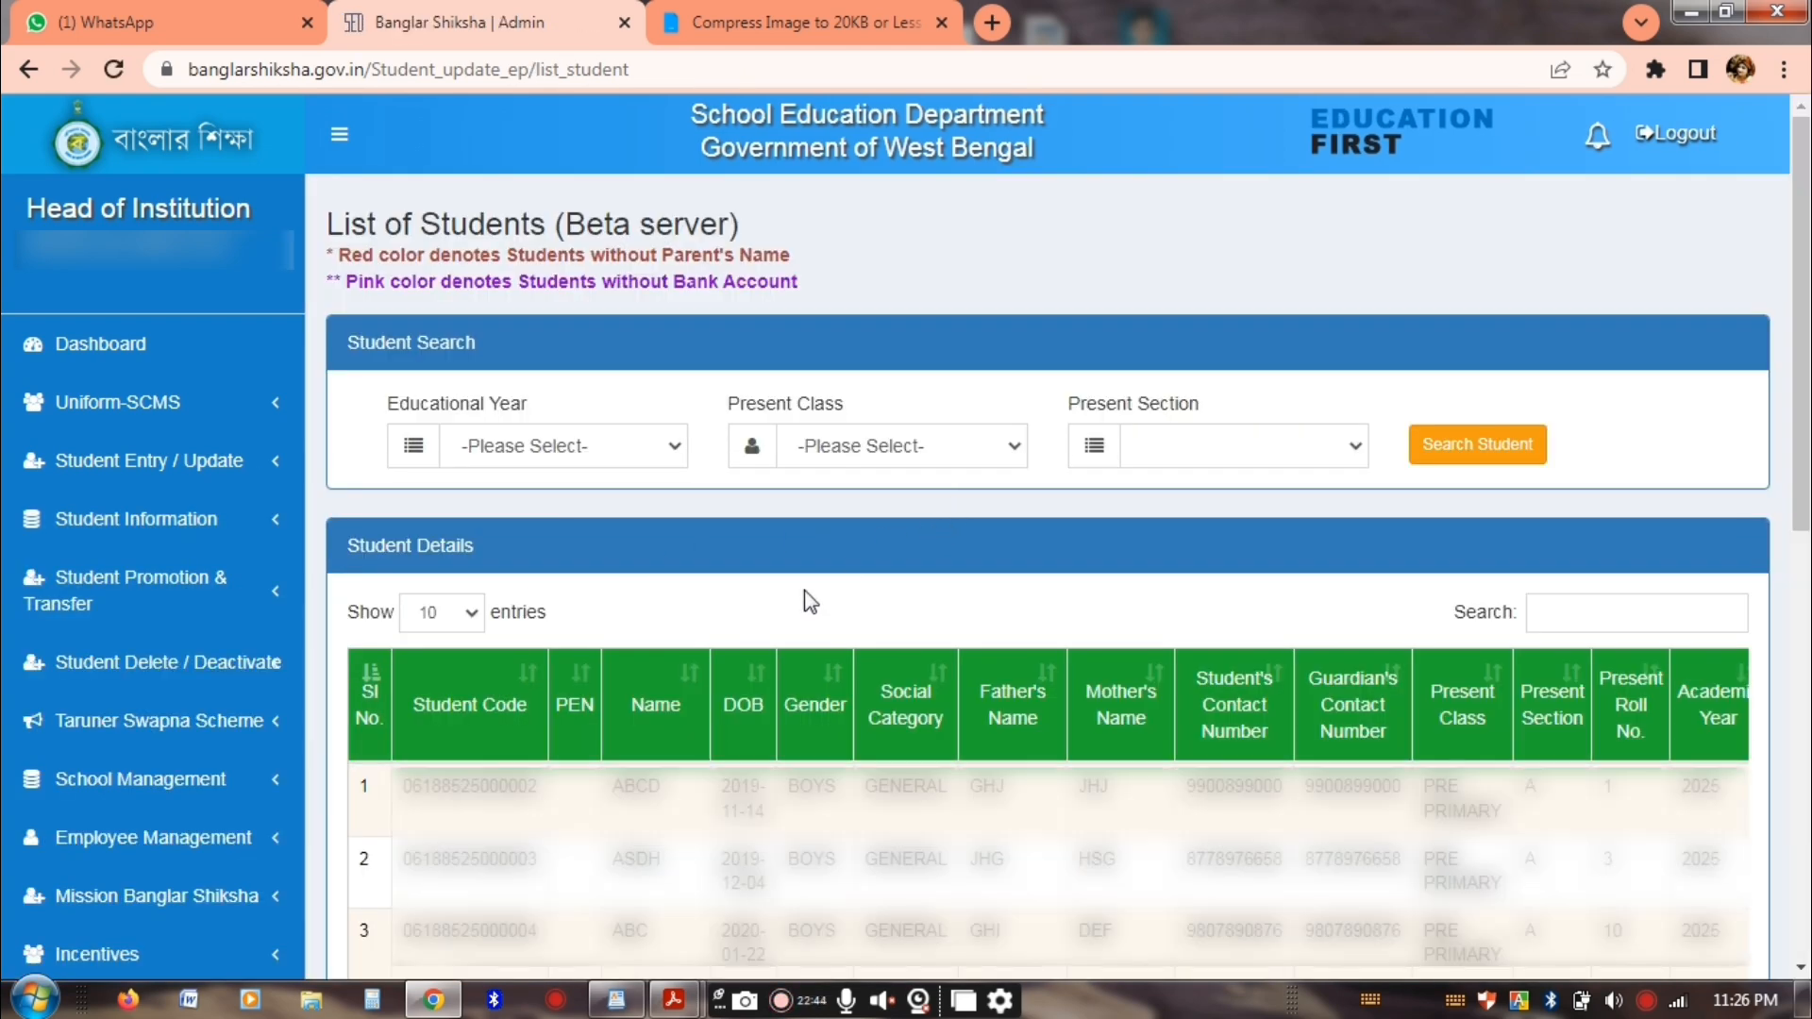
left_click_drag(404, 798, 1699, 798)
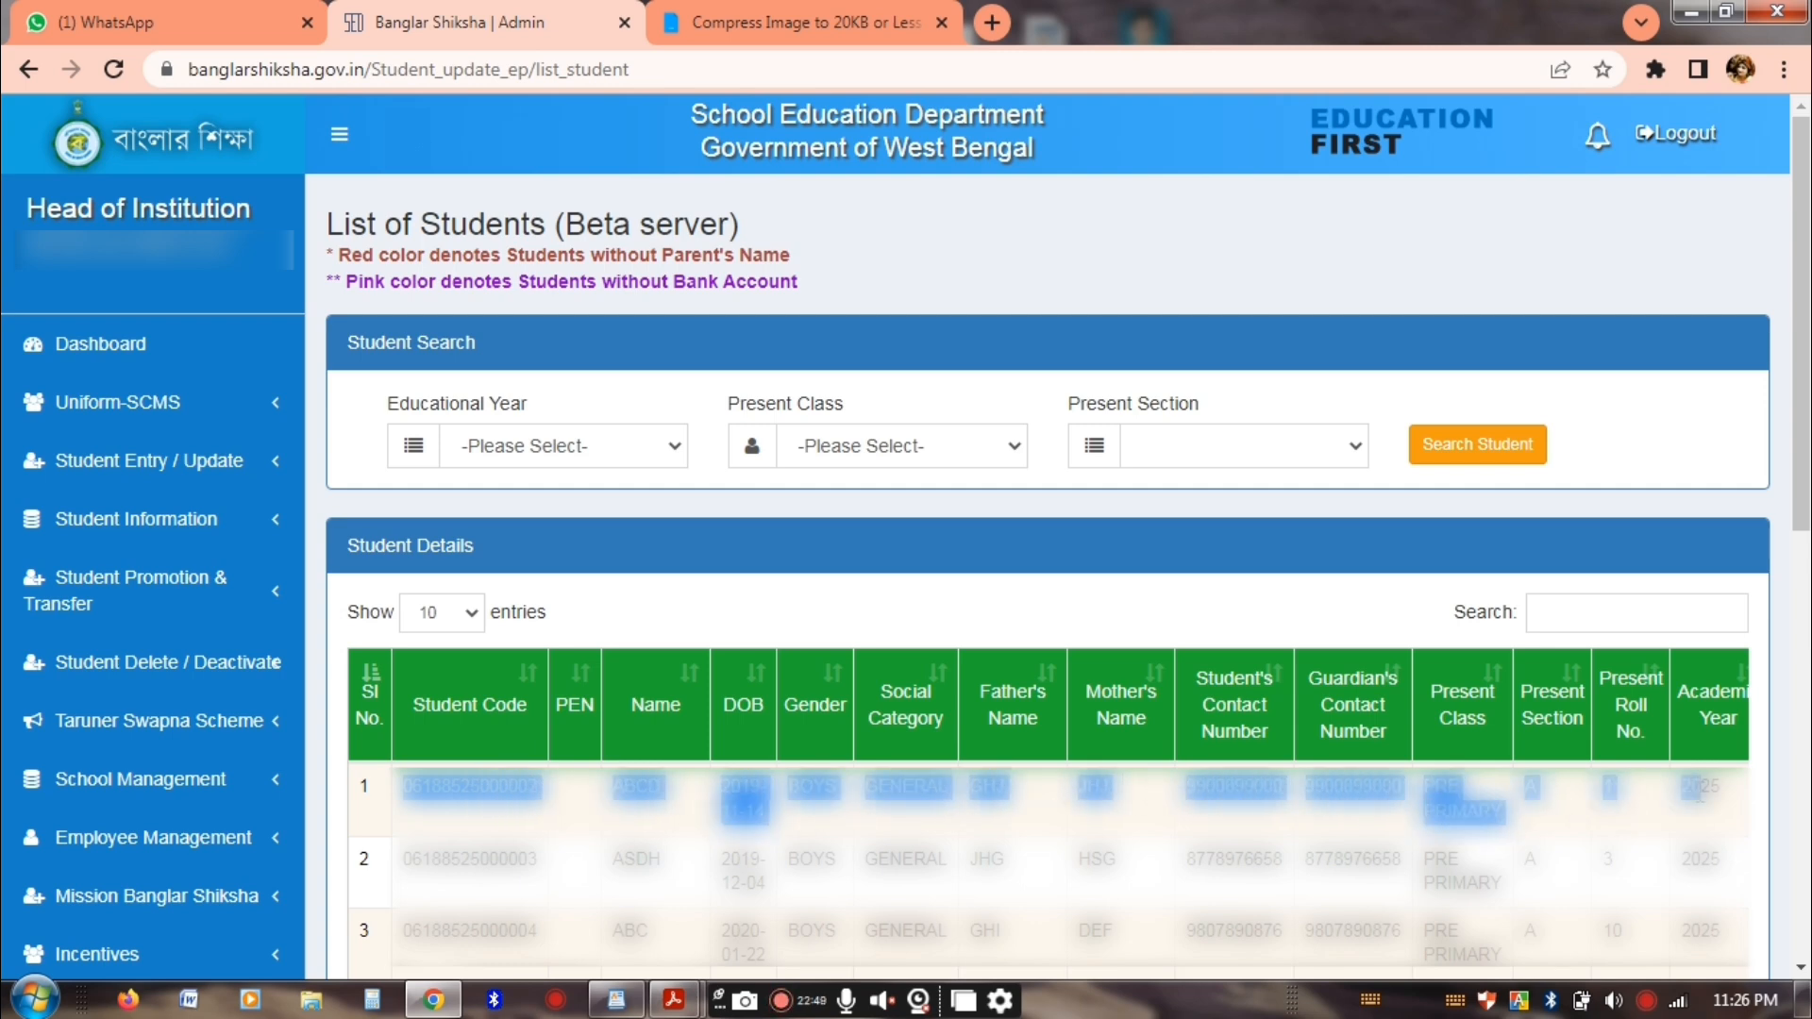
left_click(558, 803)
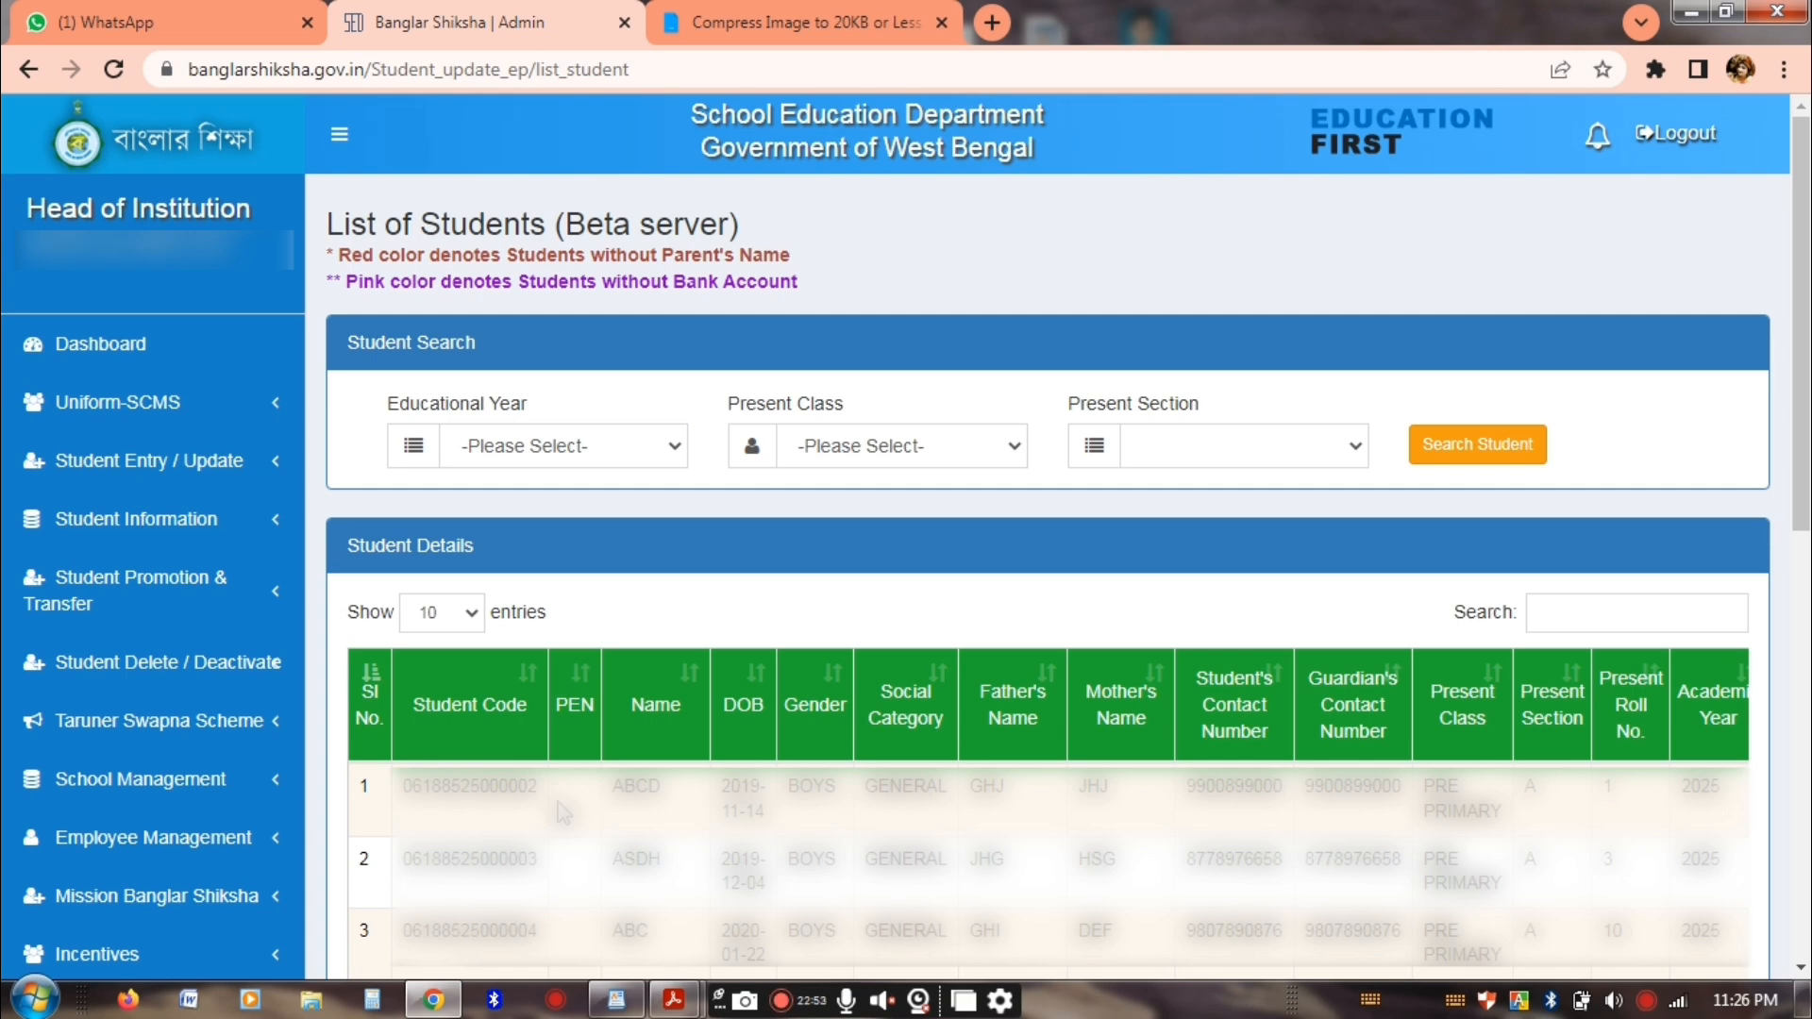
Copy the first listed student's code and search for that student in Student's Profile Edit / Download
double_click(446, 788)
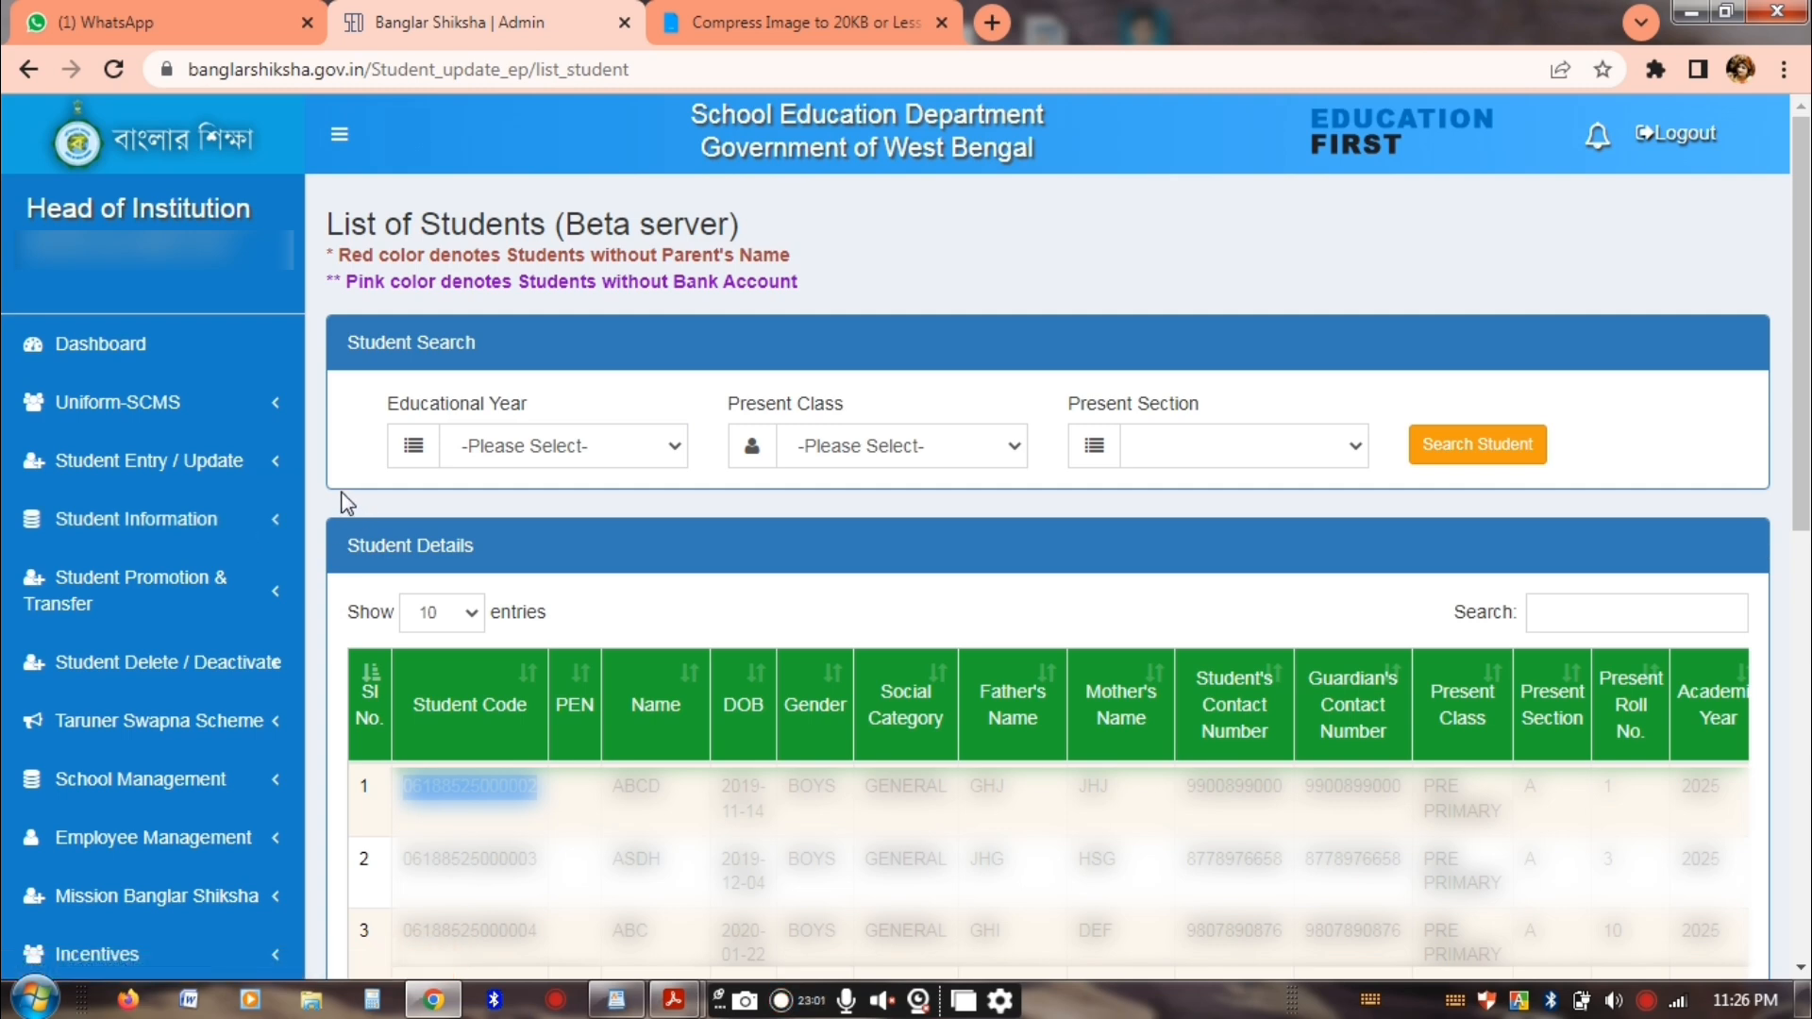
left_click(144, 466)
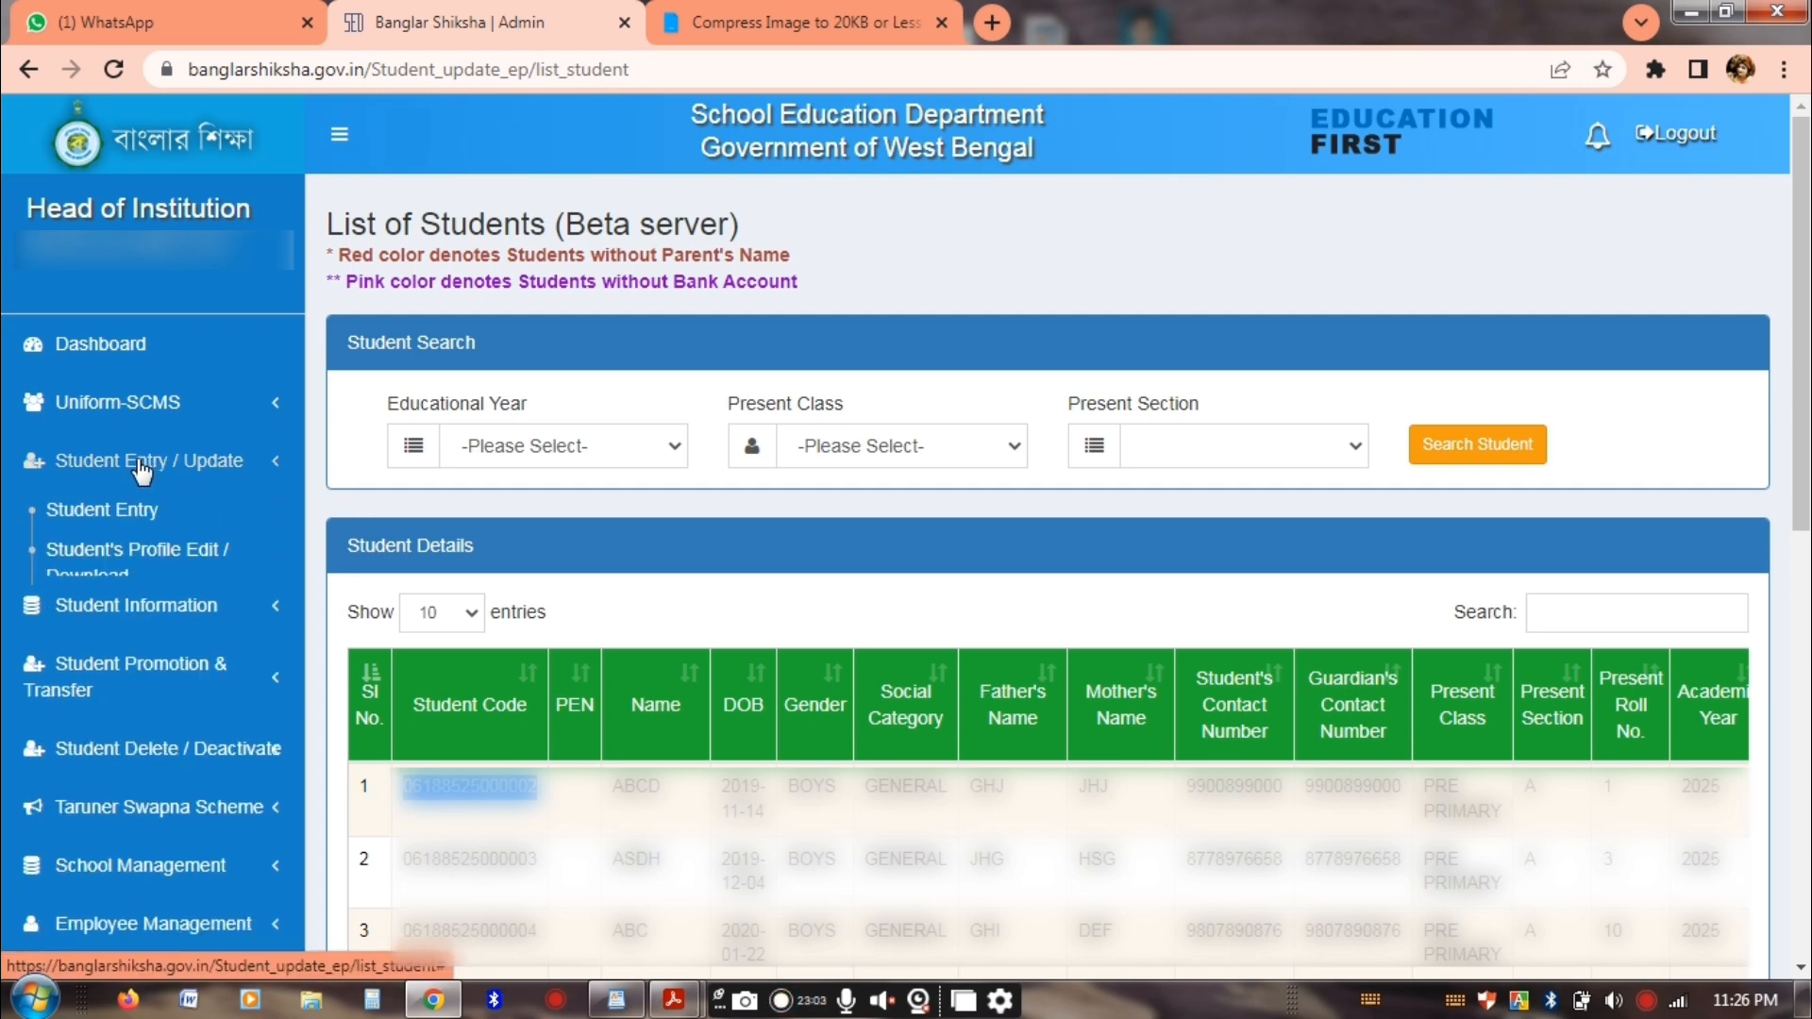
left_click(144, 565)
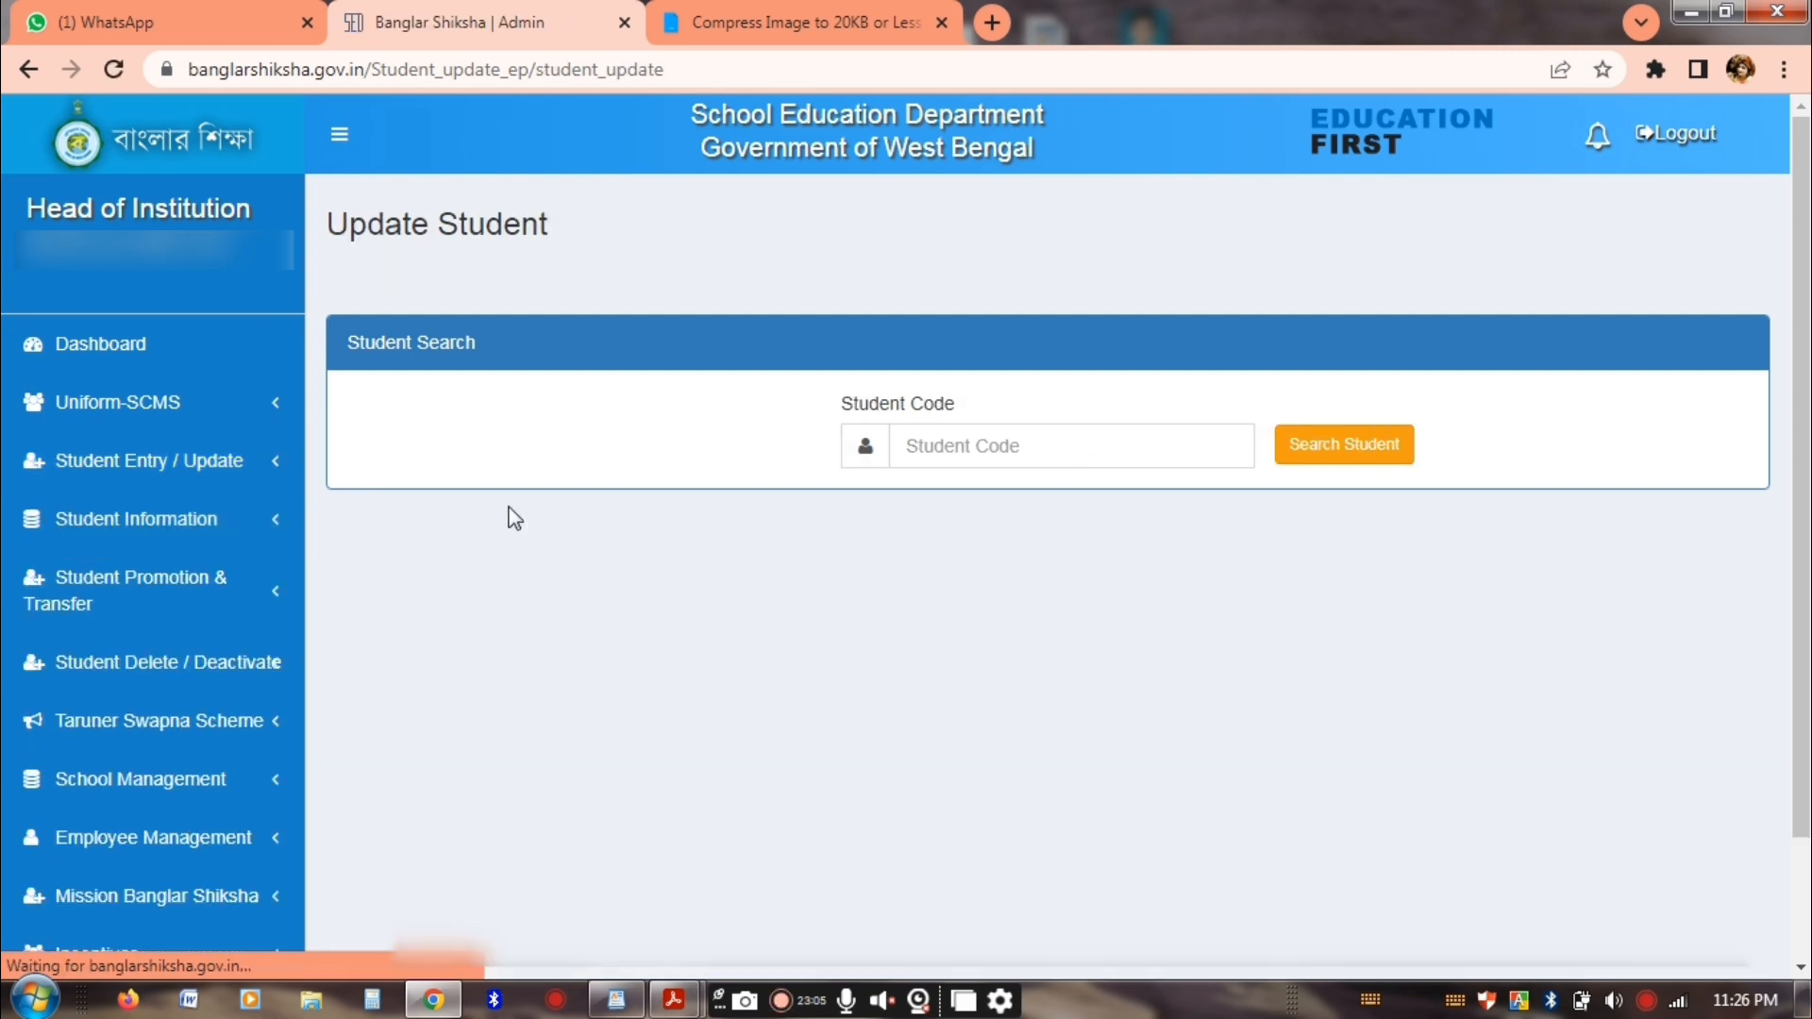
left_click(902, 456)
key("ctrl+v")
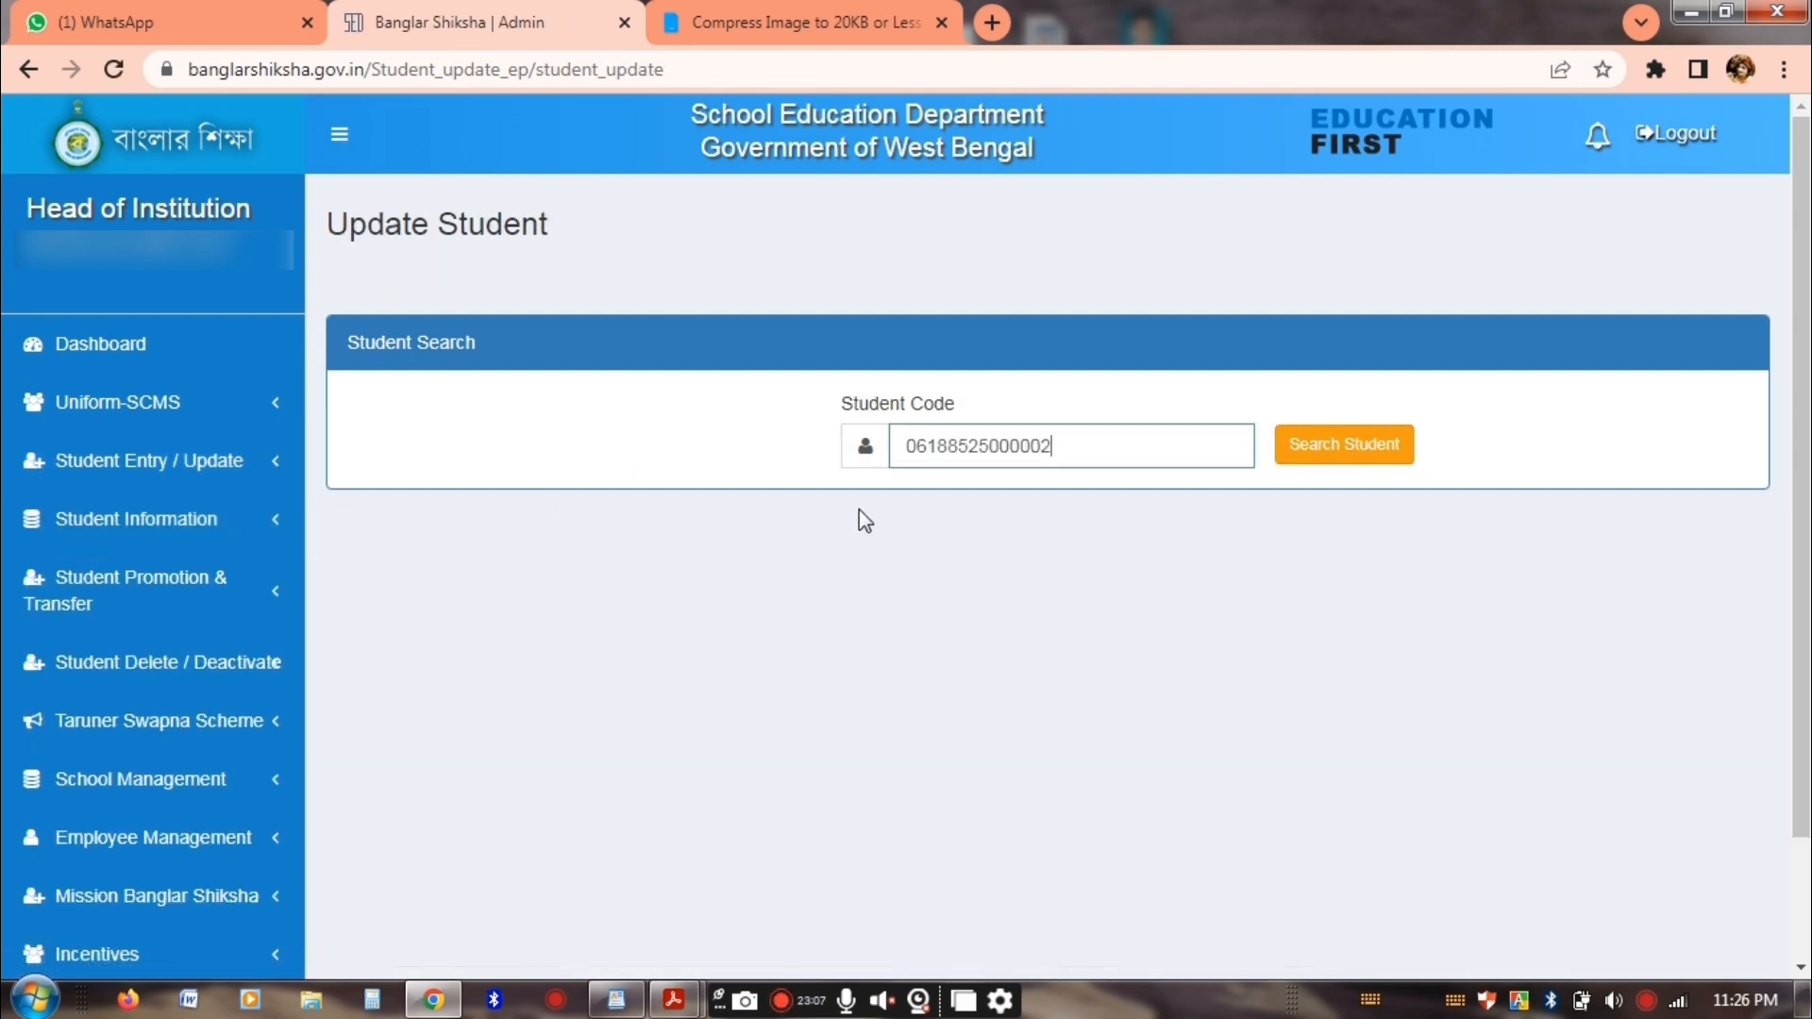
left_click(1315, 457)
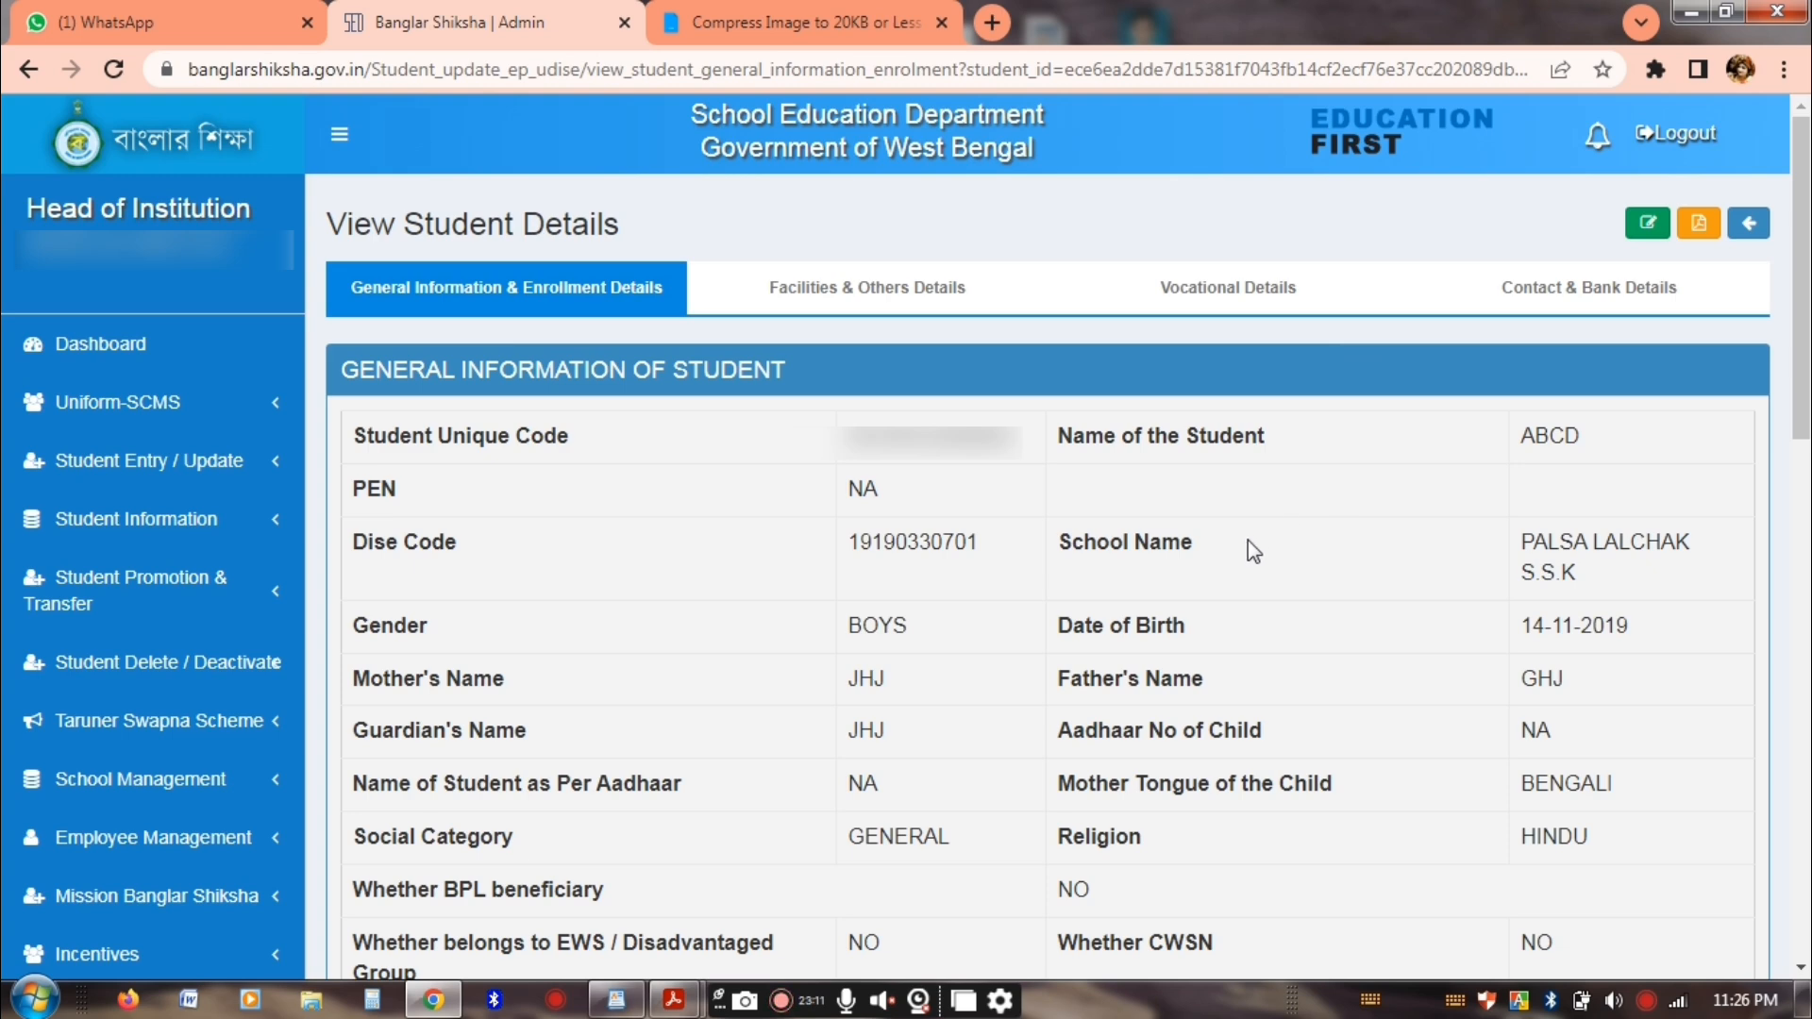
Review the student's general information and the enrolment details for the current year
scroll(1371, 540, "down", 4)
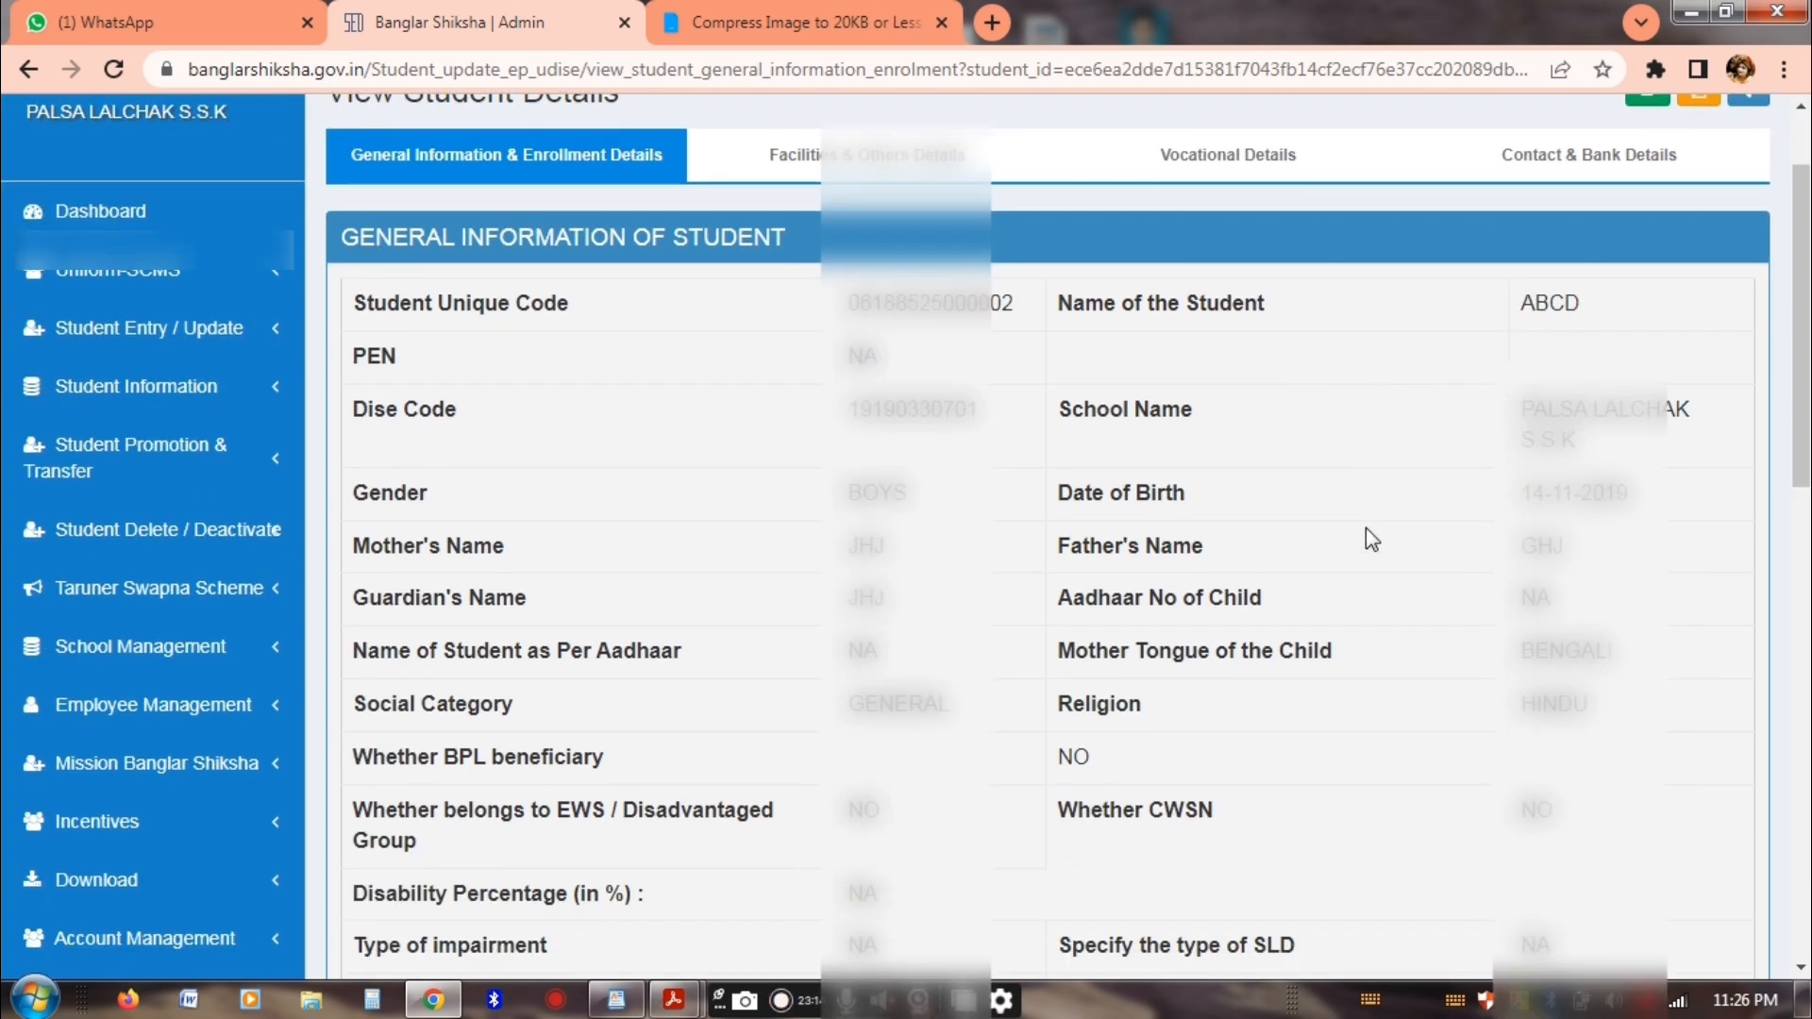
scroll(1371, 540, "down", 4)
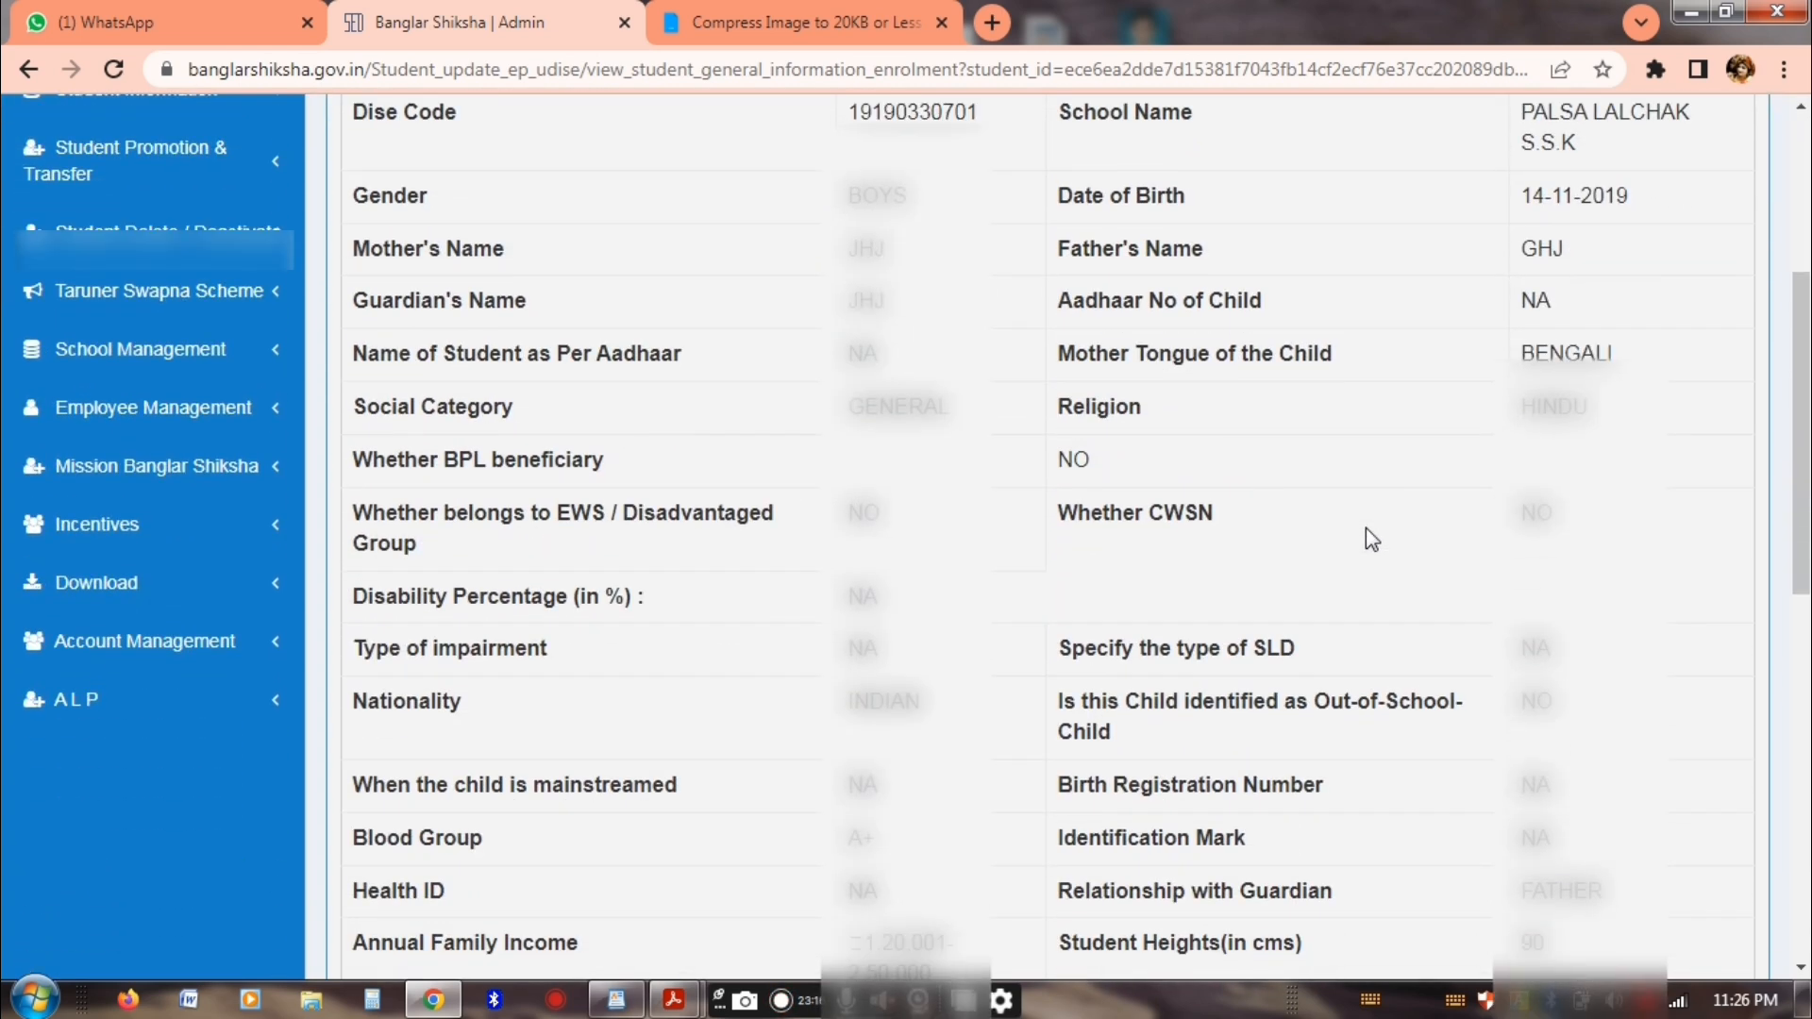
scroll(1371, 540, "down", 6)
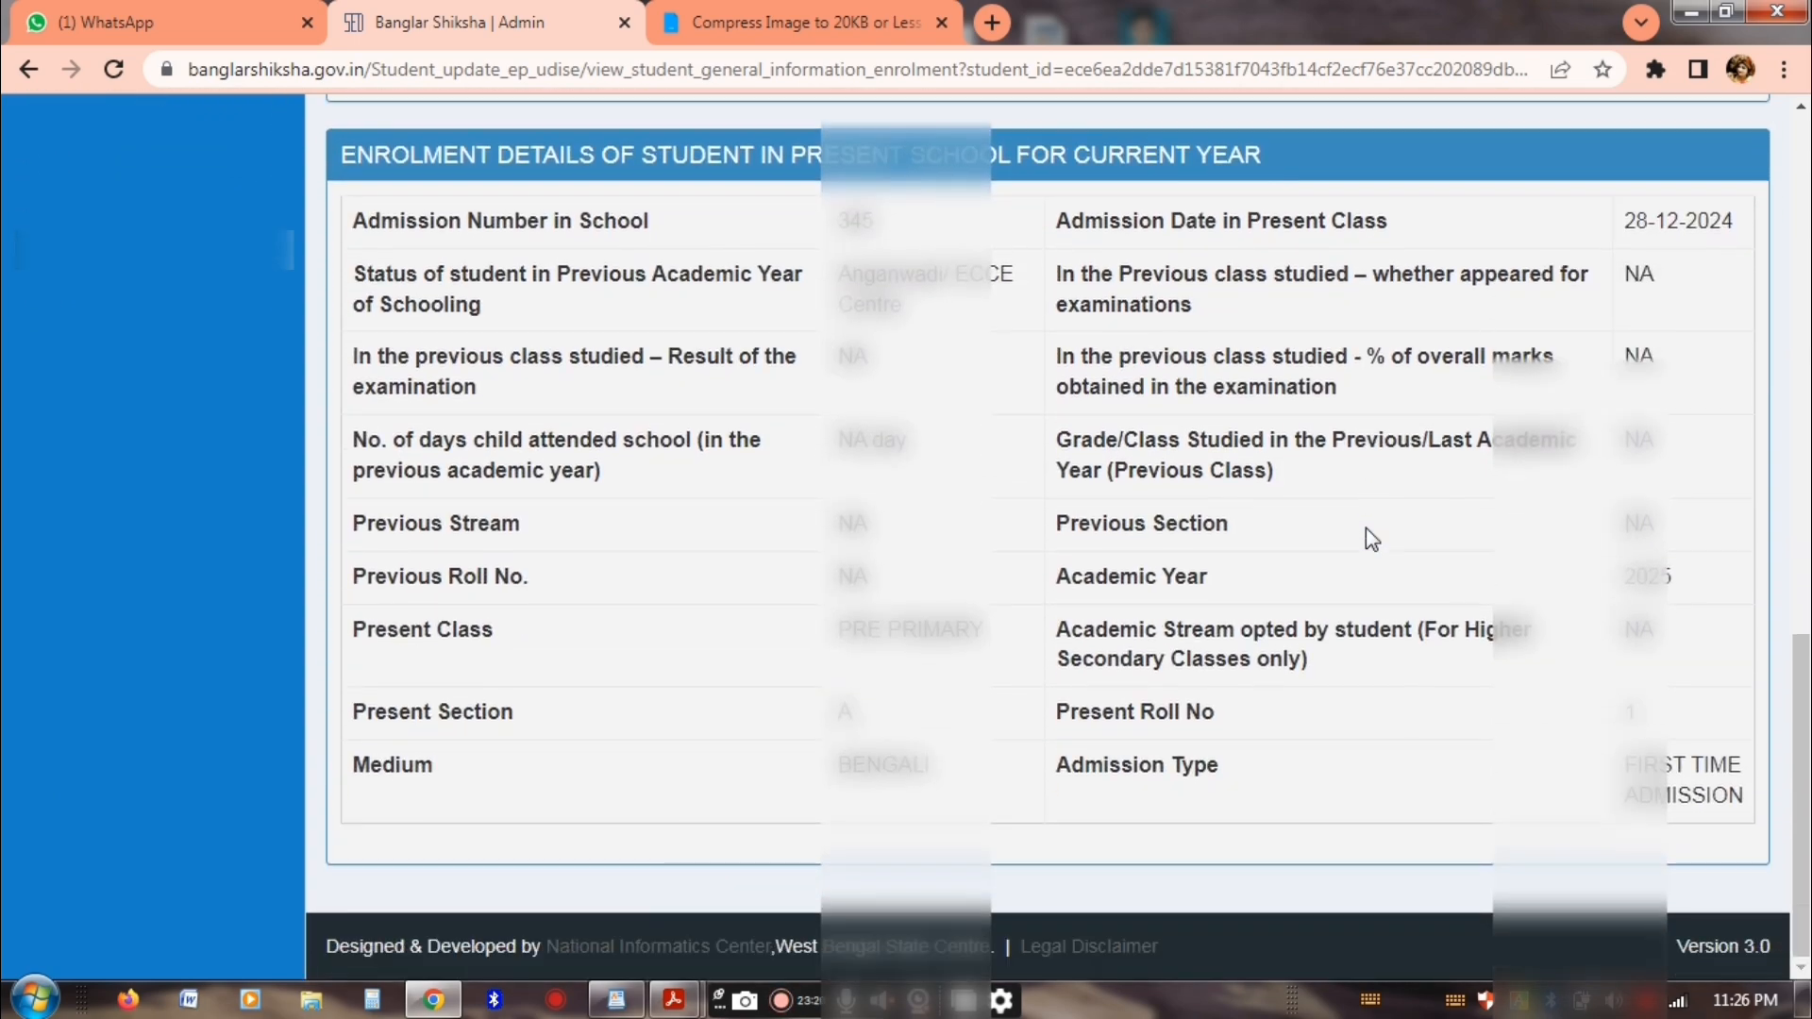
scroll(1366, 527, "up", 13)
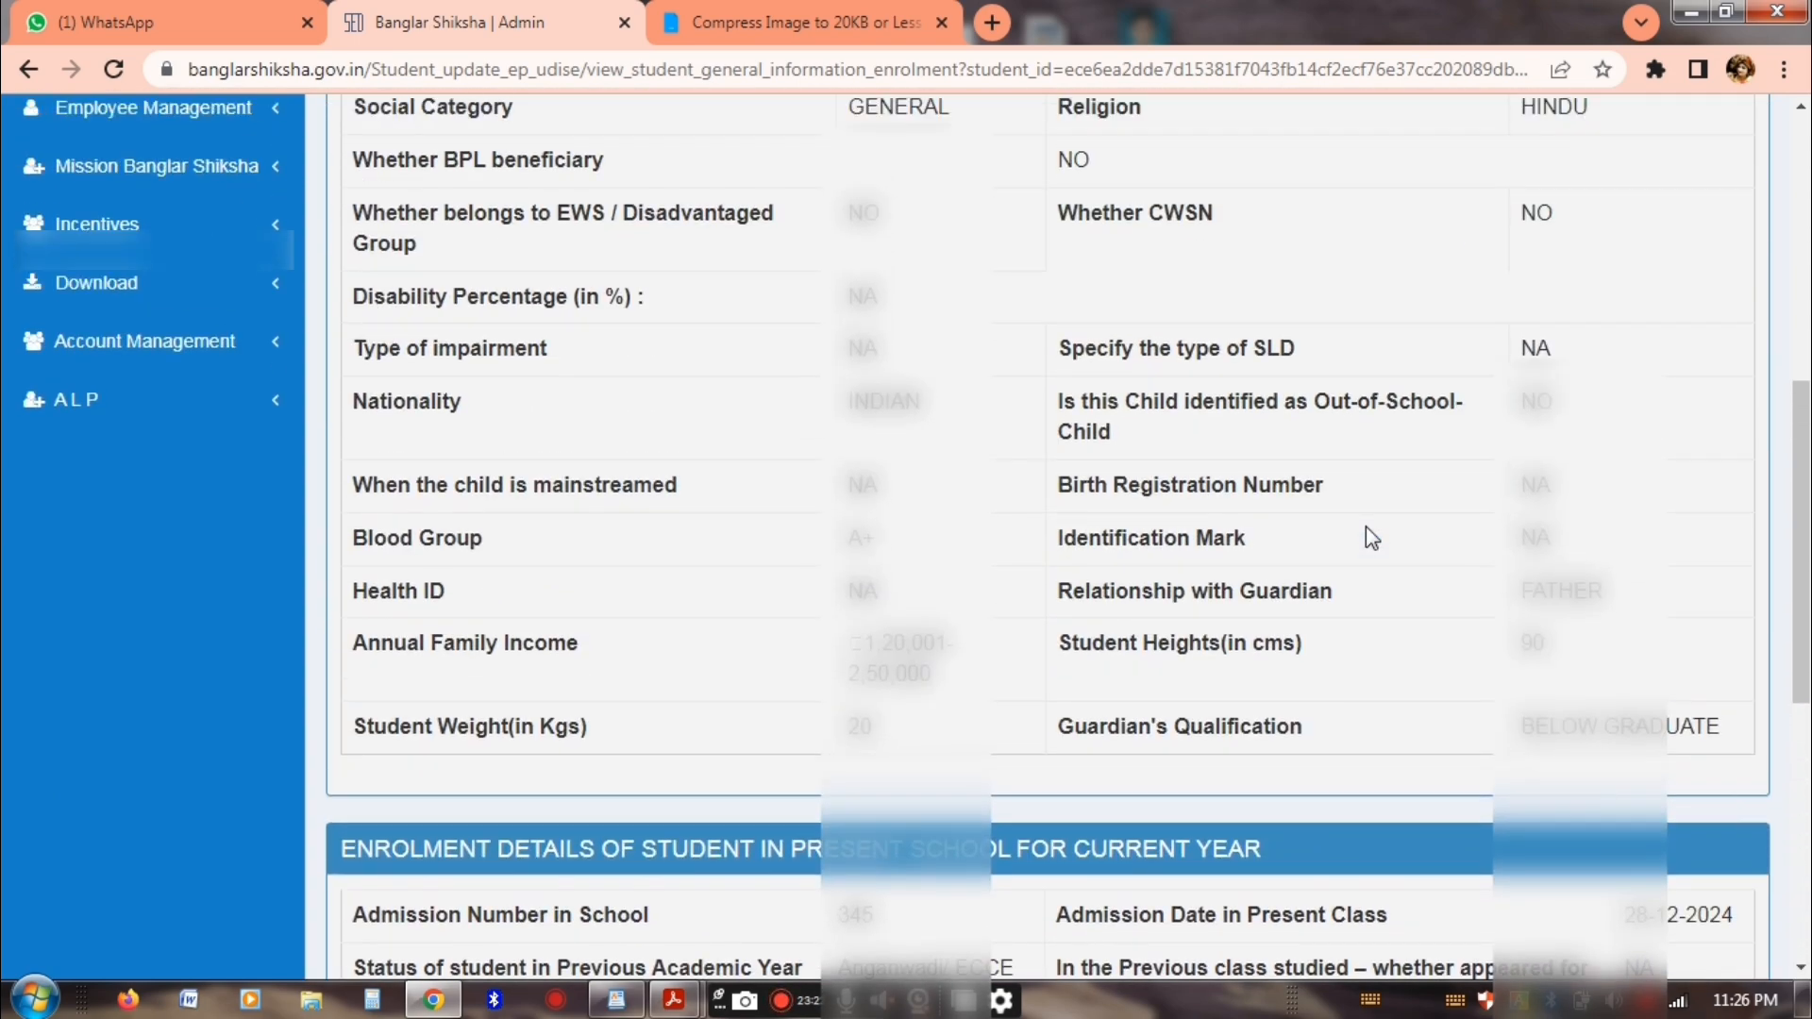
scroll(1371, 538, "up", 1)
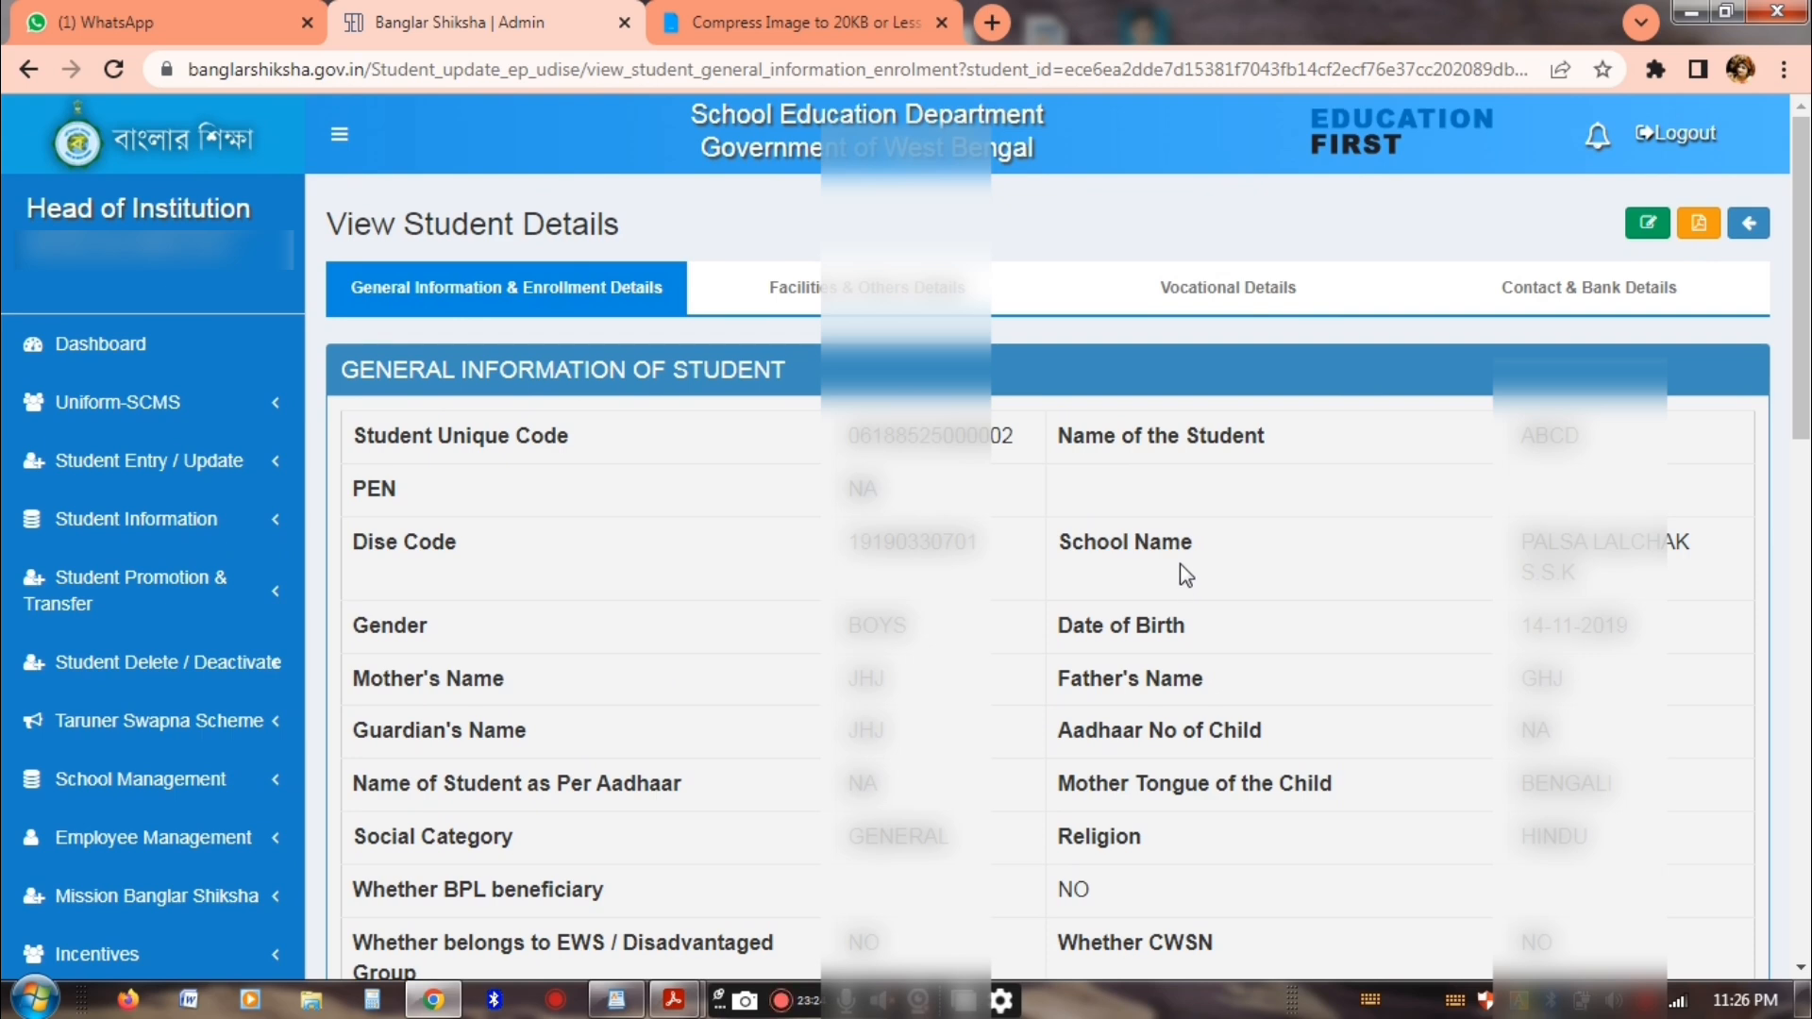
Return to the Head of Institution dashboard and close the image compressor page
left_click(173, 355)
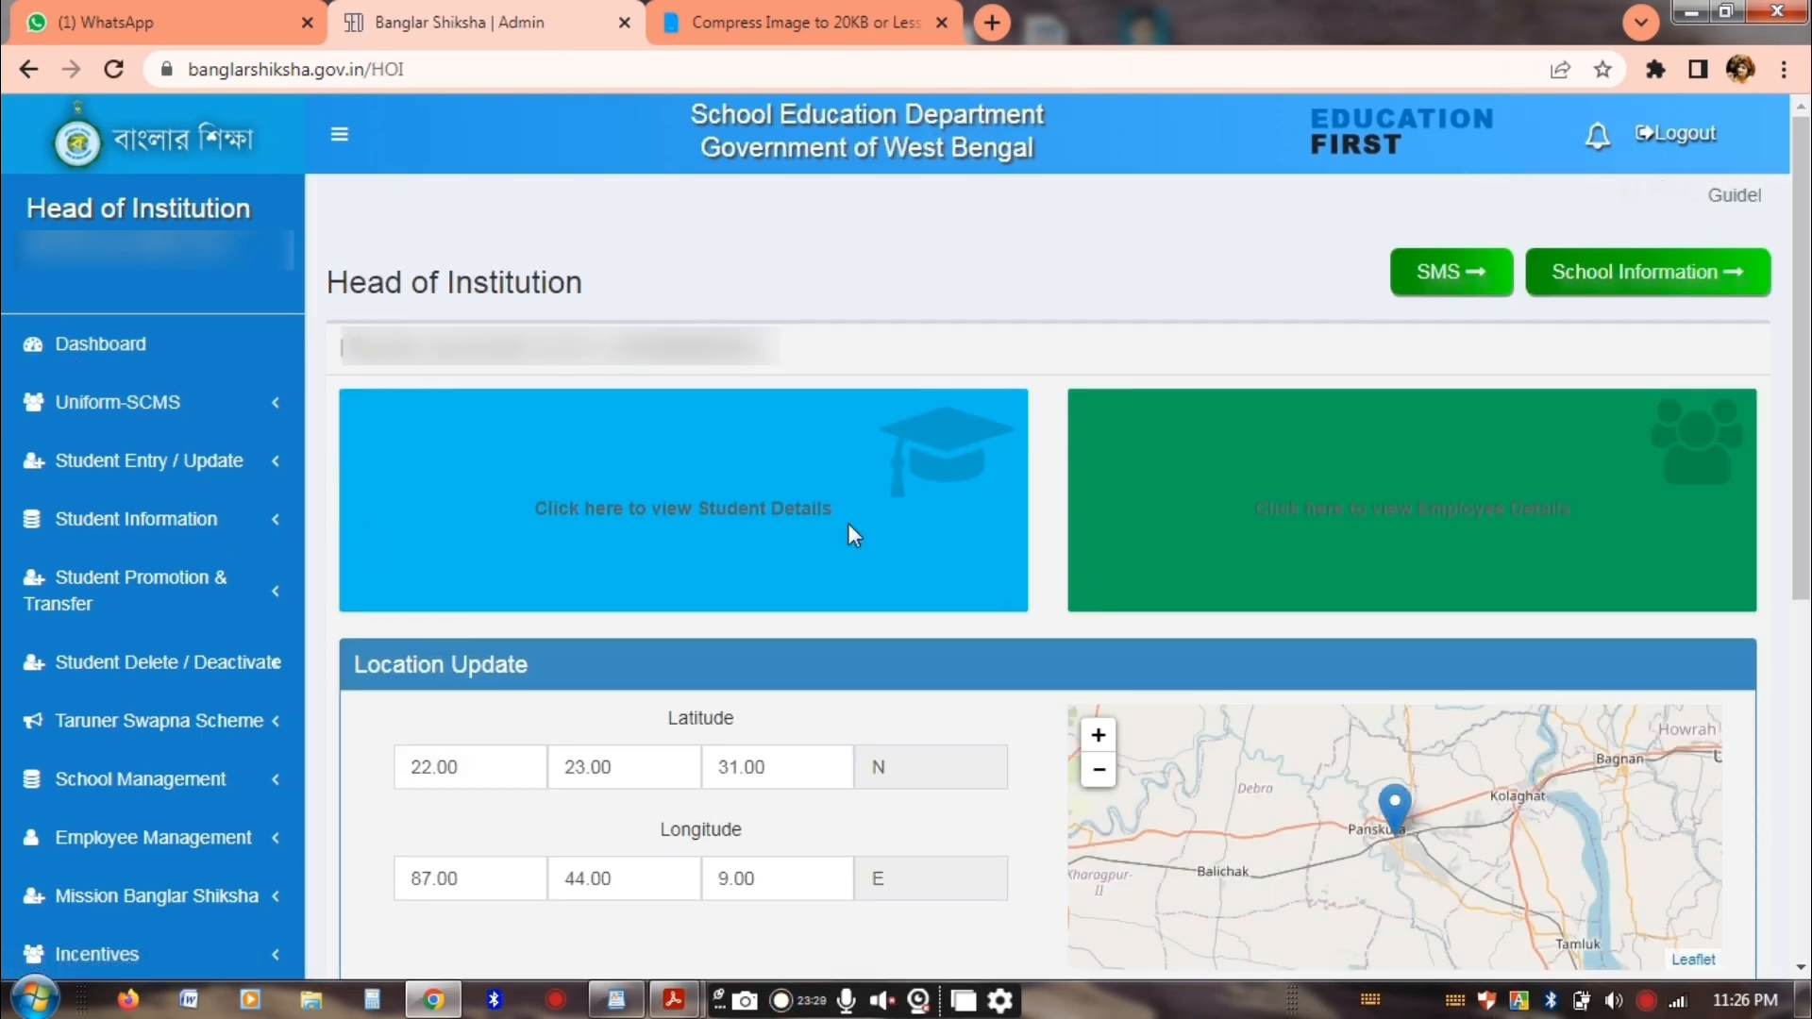
left_click(941, 22)
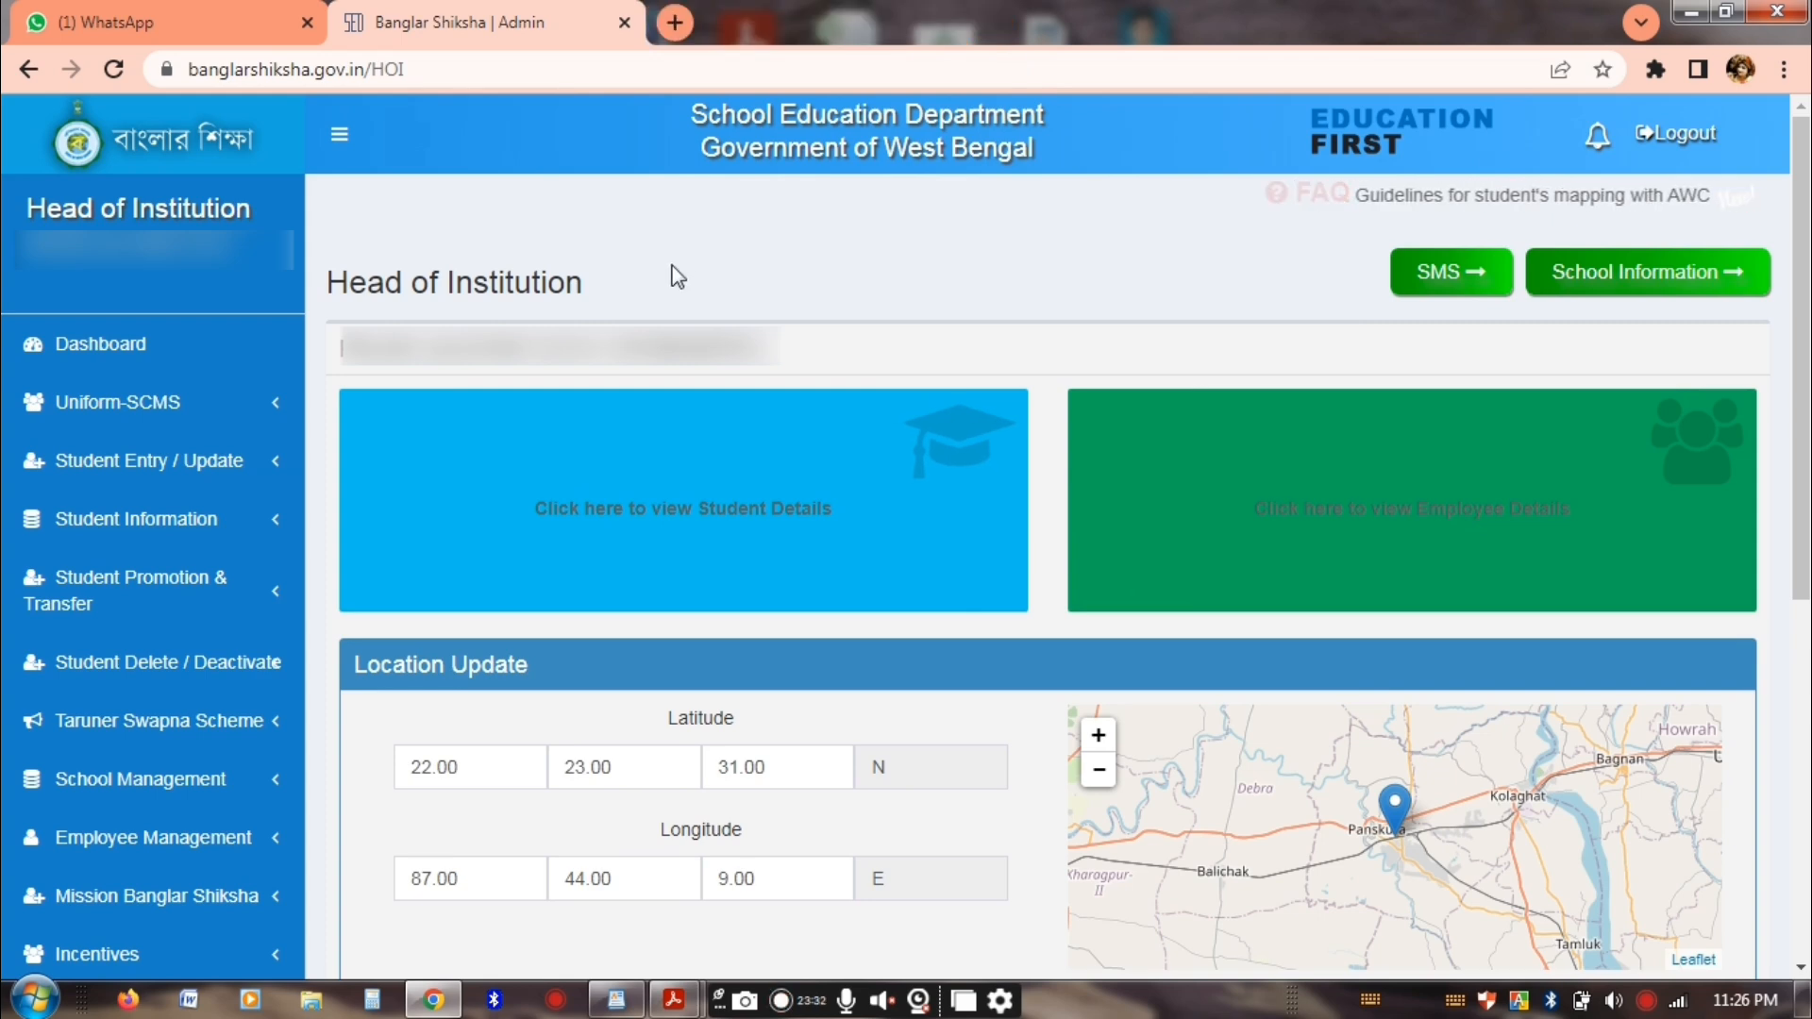